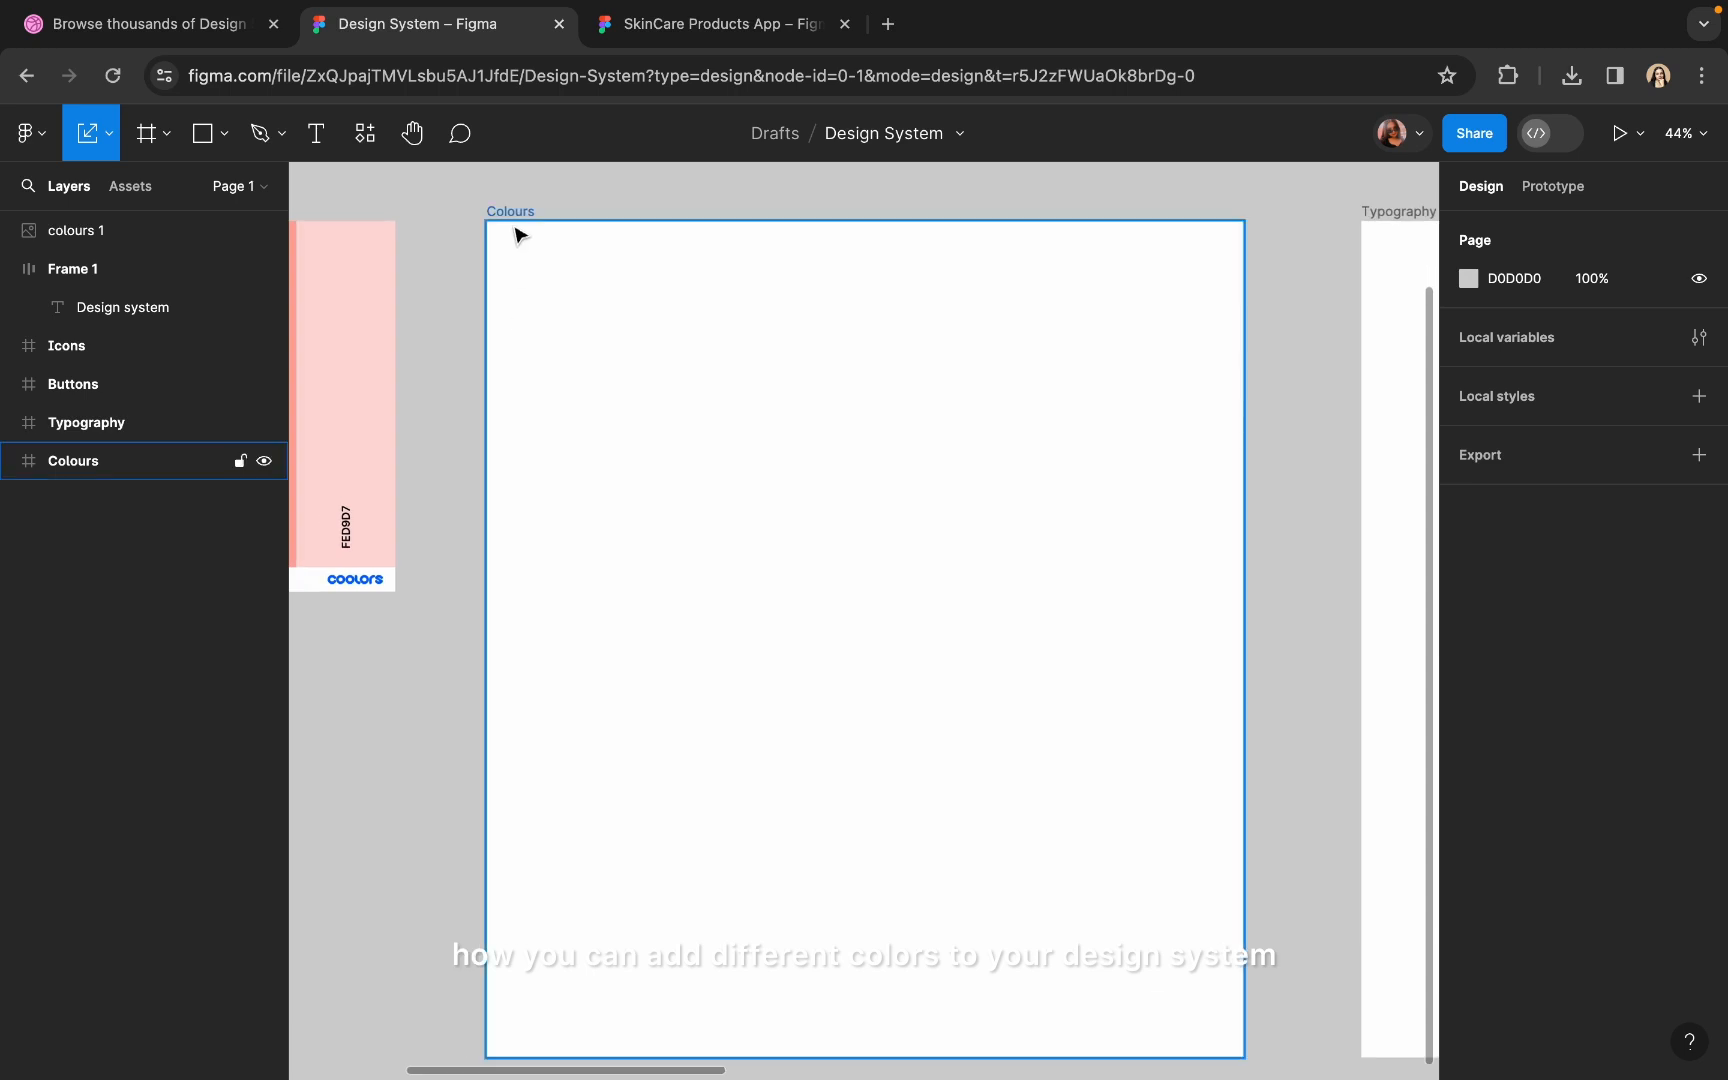
# - Look over the Colours, Typography, Buttons and Icons frames one after another
pyautogui.click(518, 212)
pyautogui.scroll(-5, 503, 213)
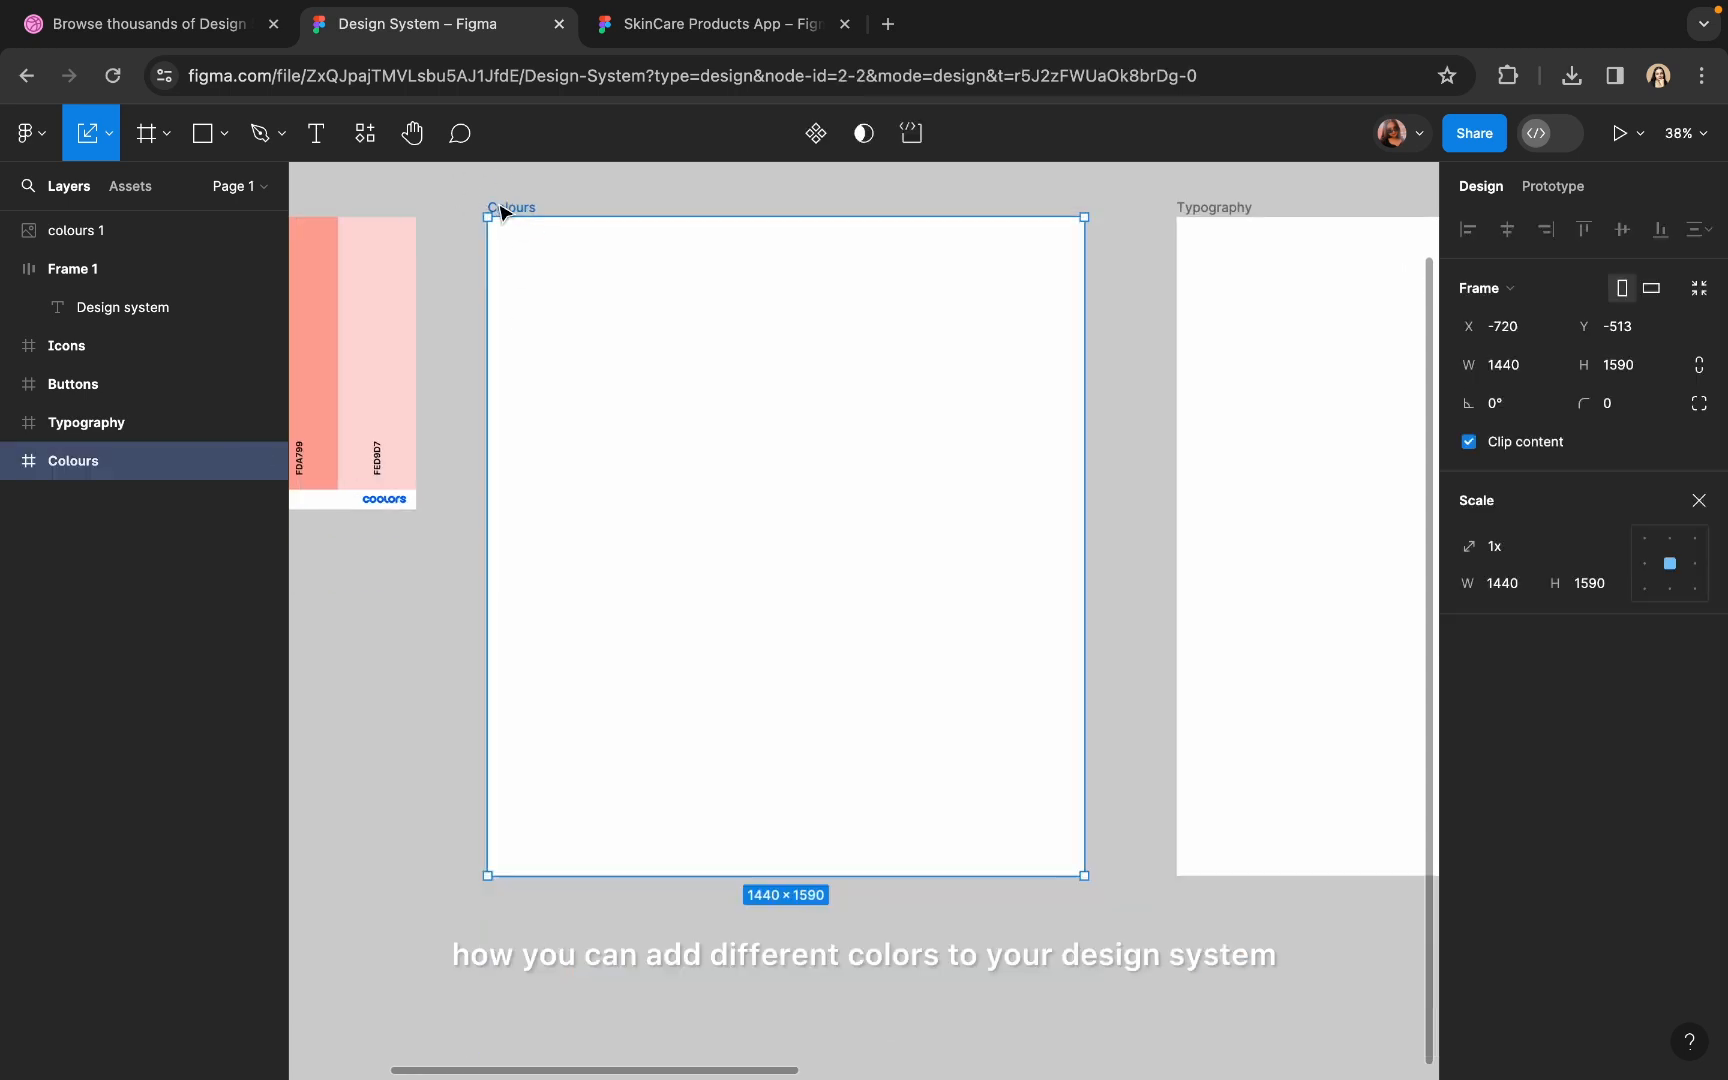
pyautogui.scroll(1, 503, 213)
pyautogui.hscroll(4, 503, 213)
pyautogui.scroll(5, 733, 486)
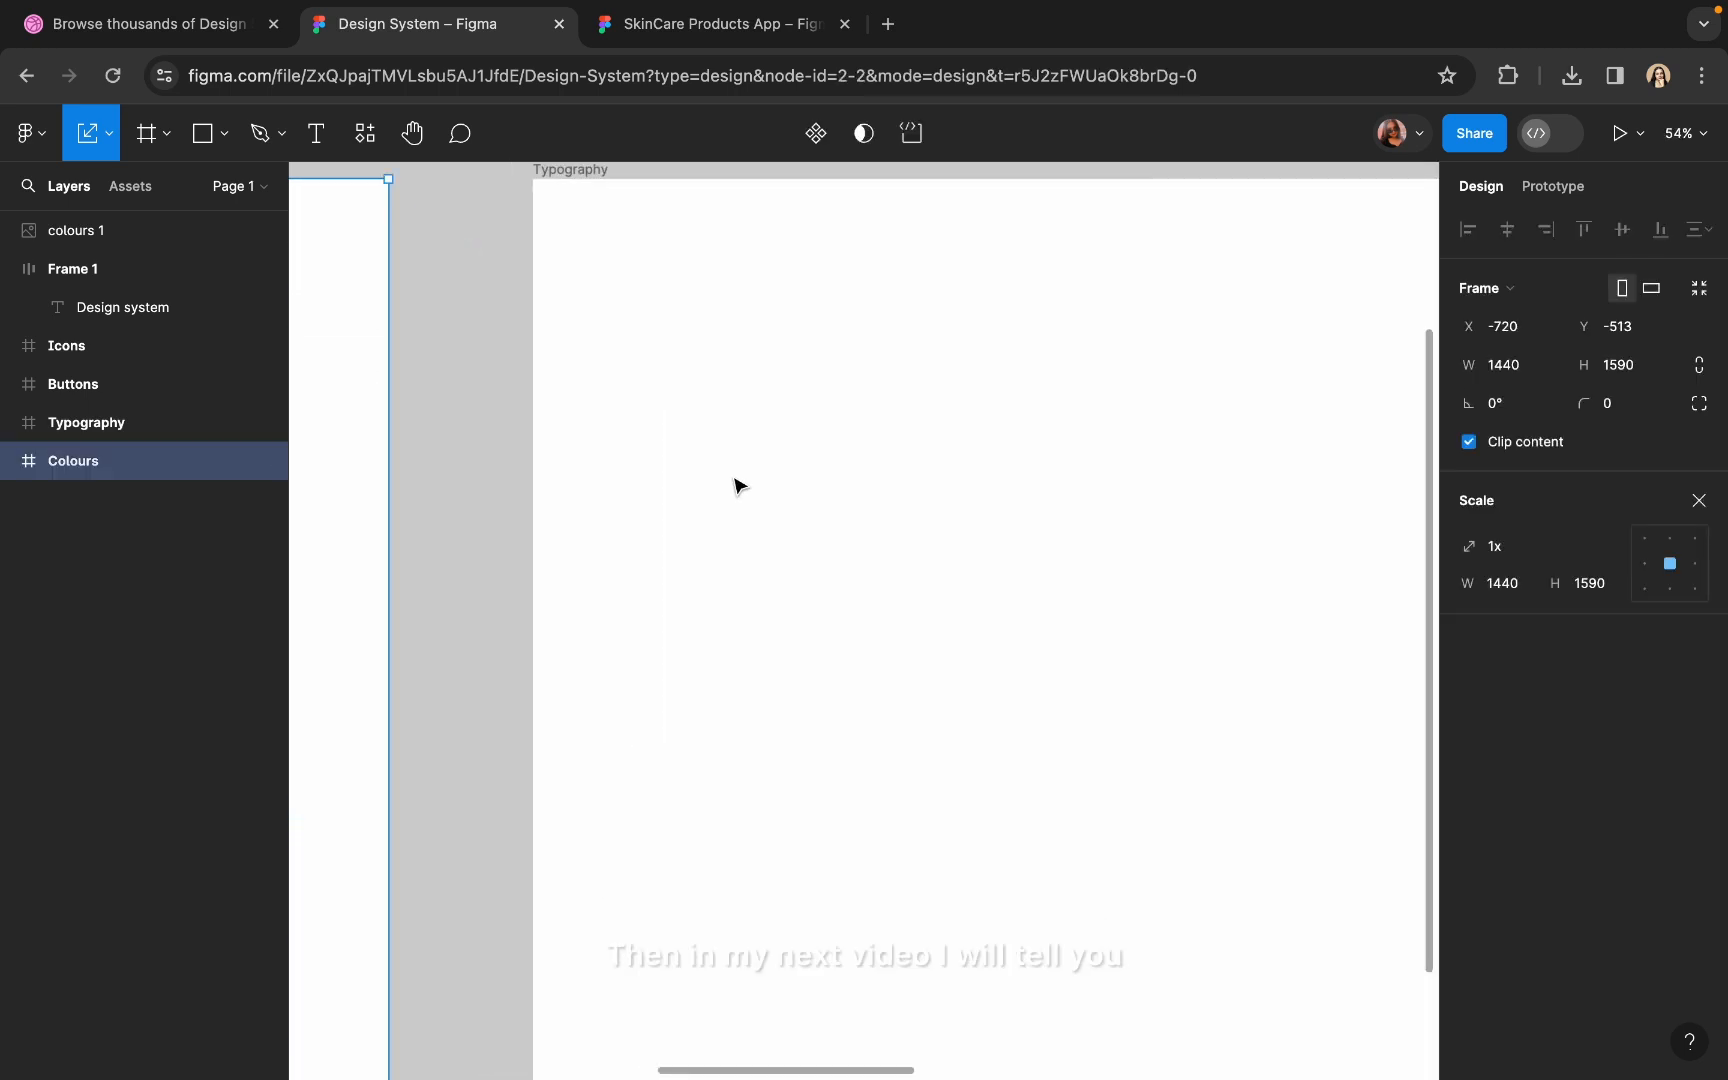
pyautogui.scroll(-3, 733, 486)
pyautogui.click(518, 221)
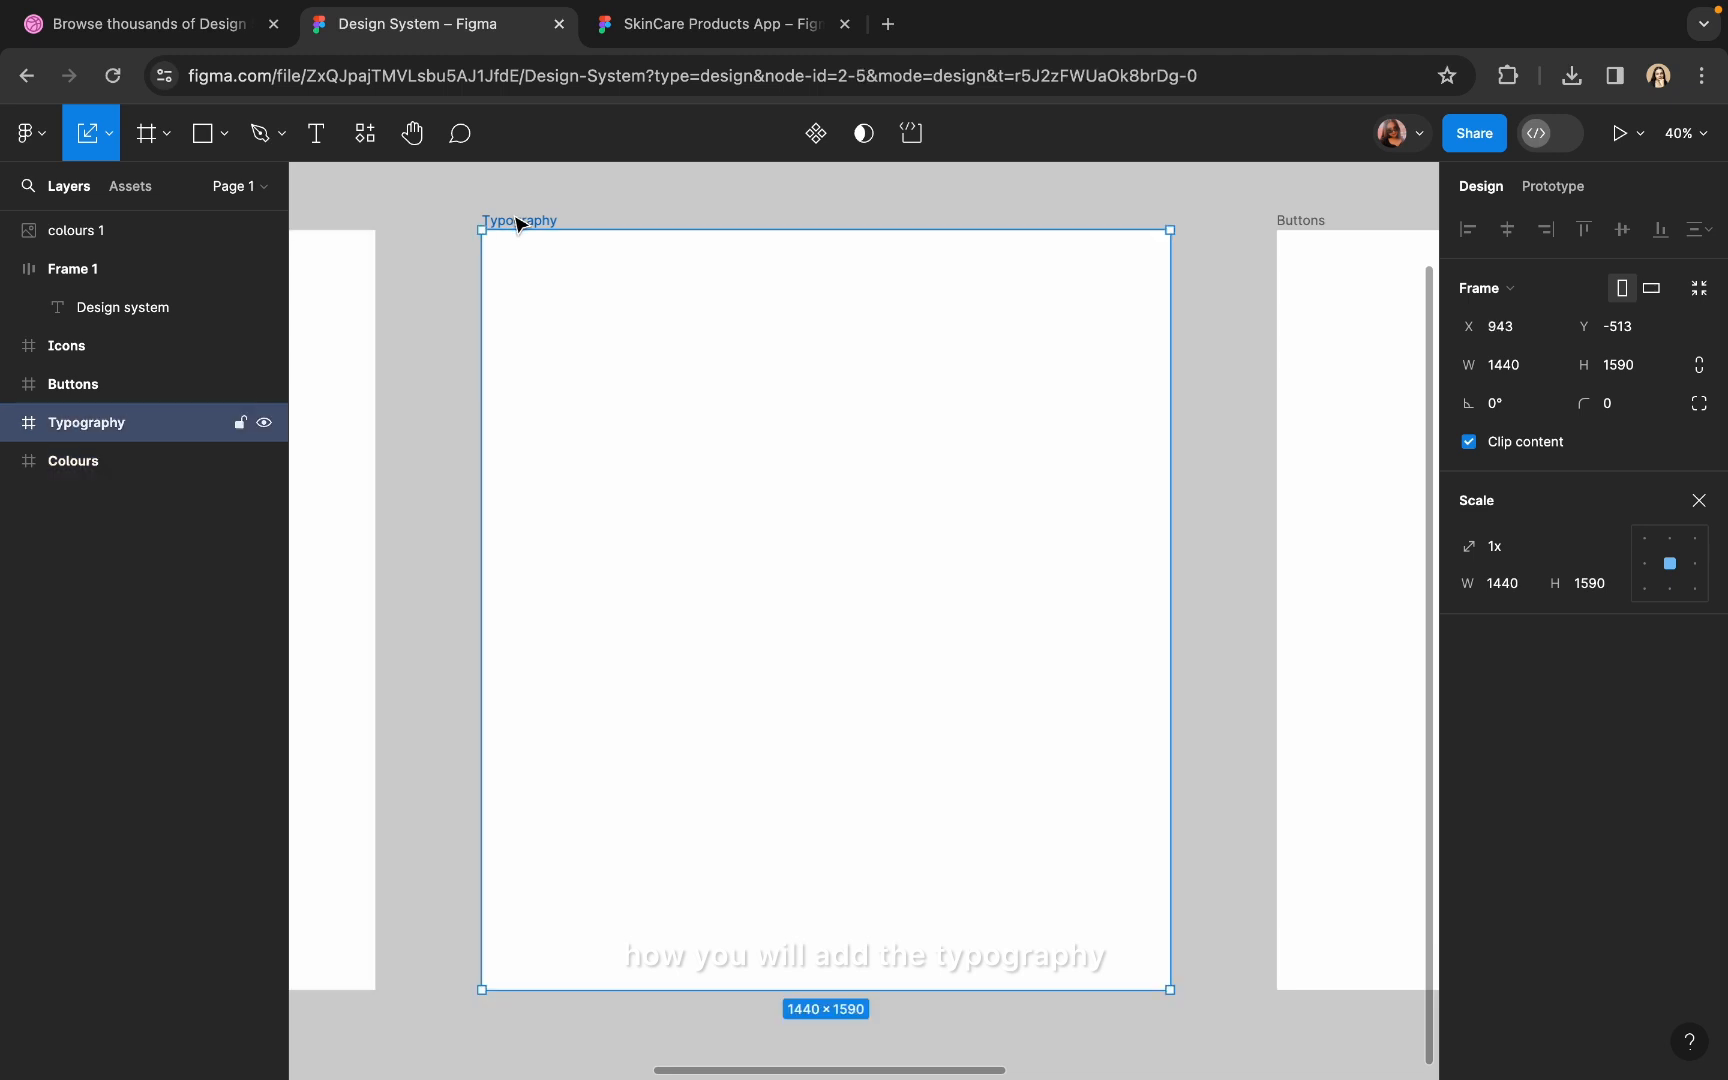
pyautogui.scroll(-5, 540, 228)
pyautogui.hscroll(3, 728, 280)
pyautogui.scroll(4, 760, 292)
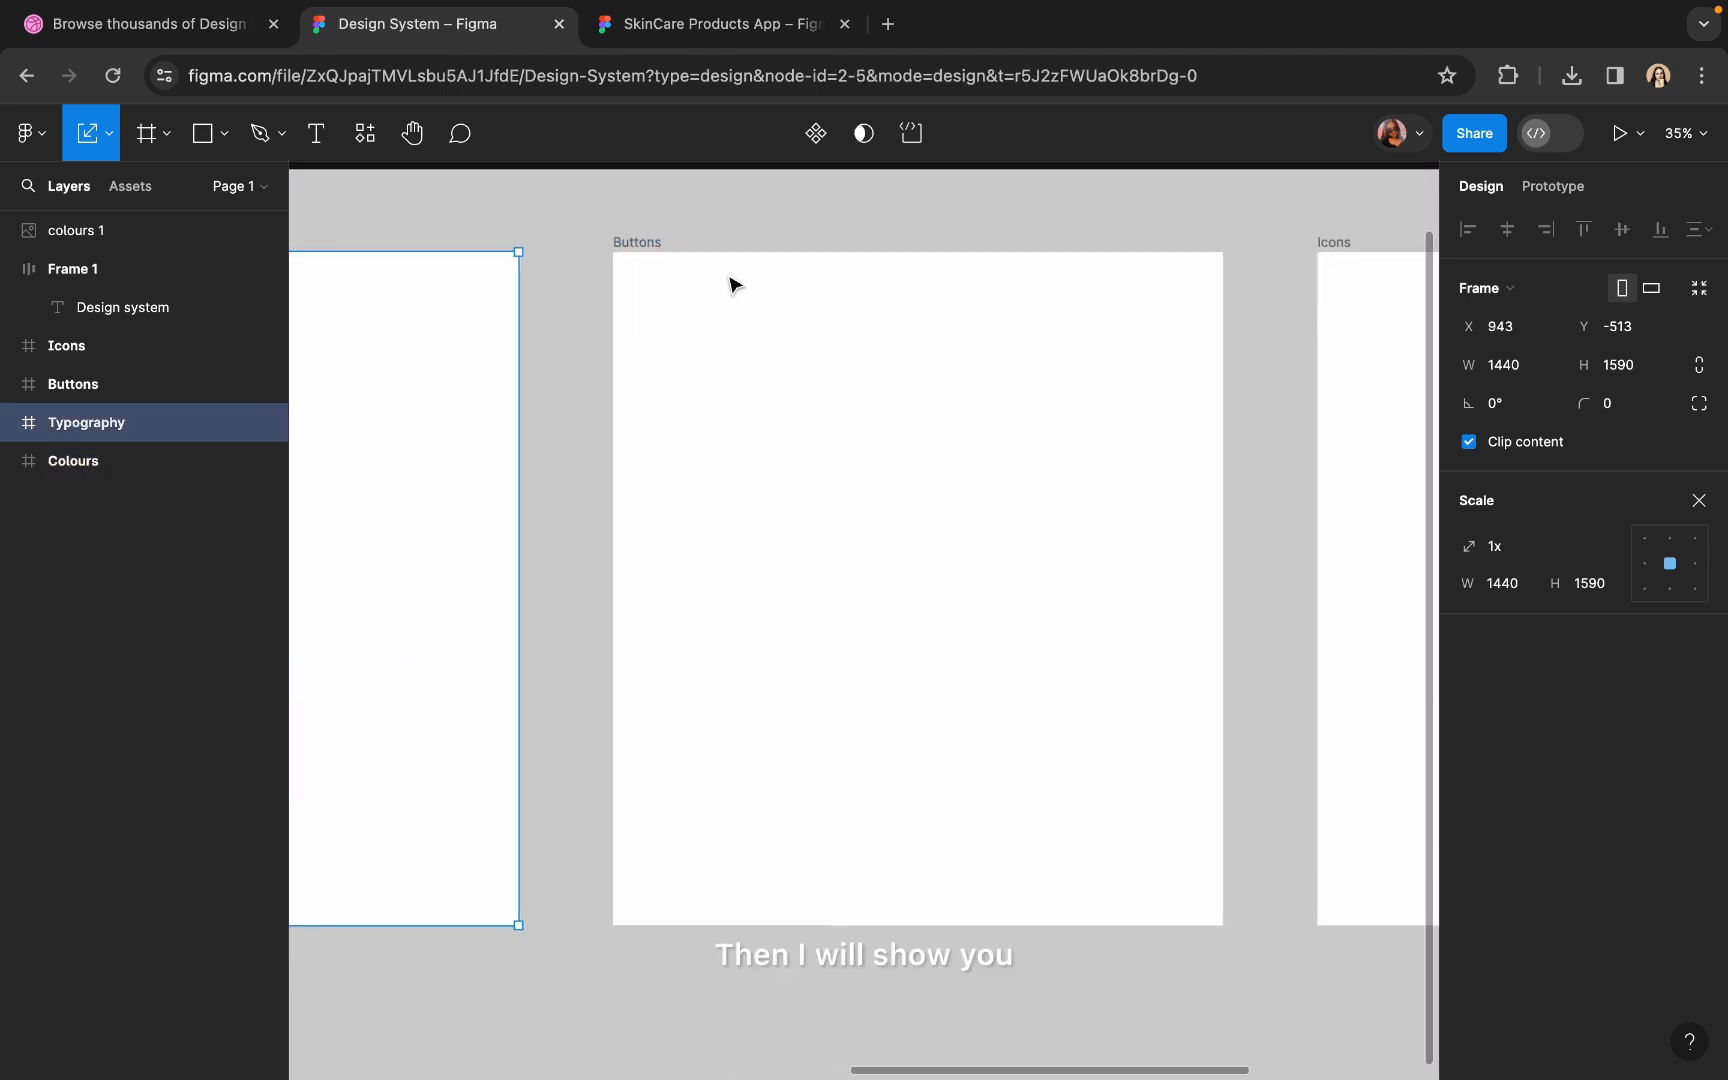
pyautogui.click(640, 243)
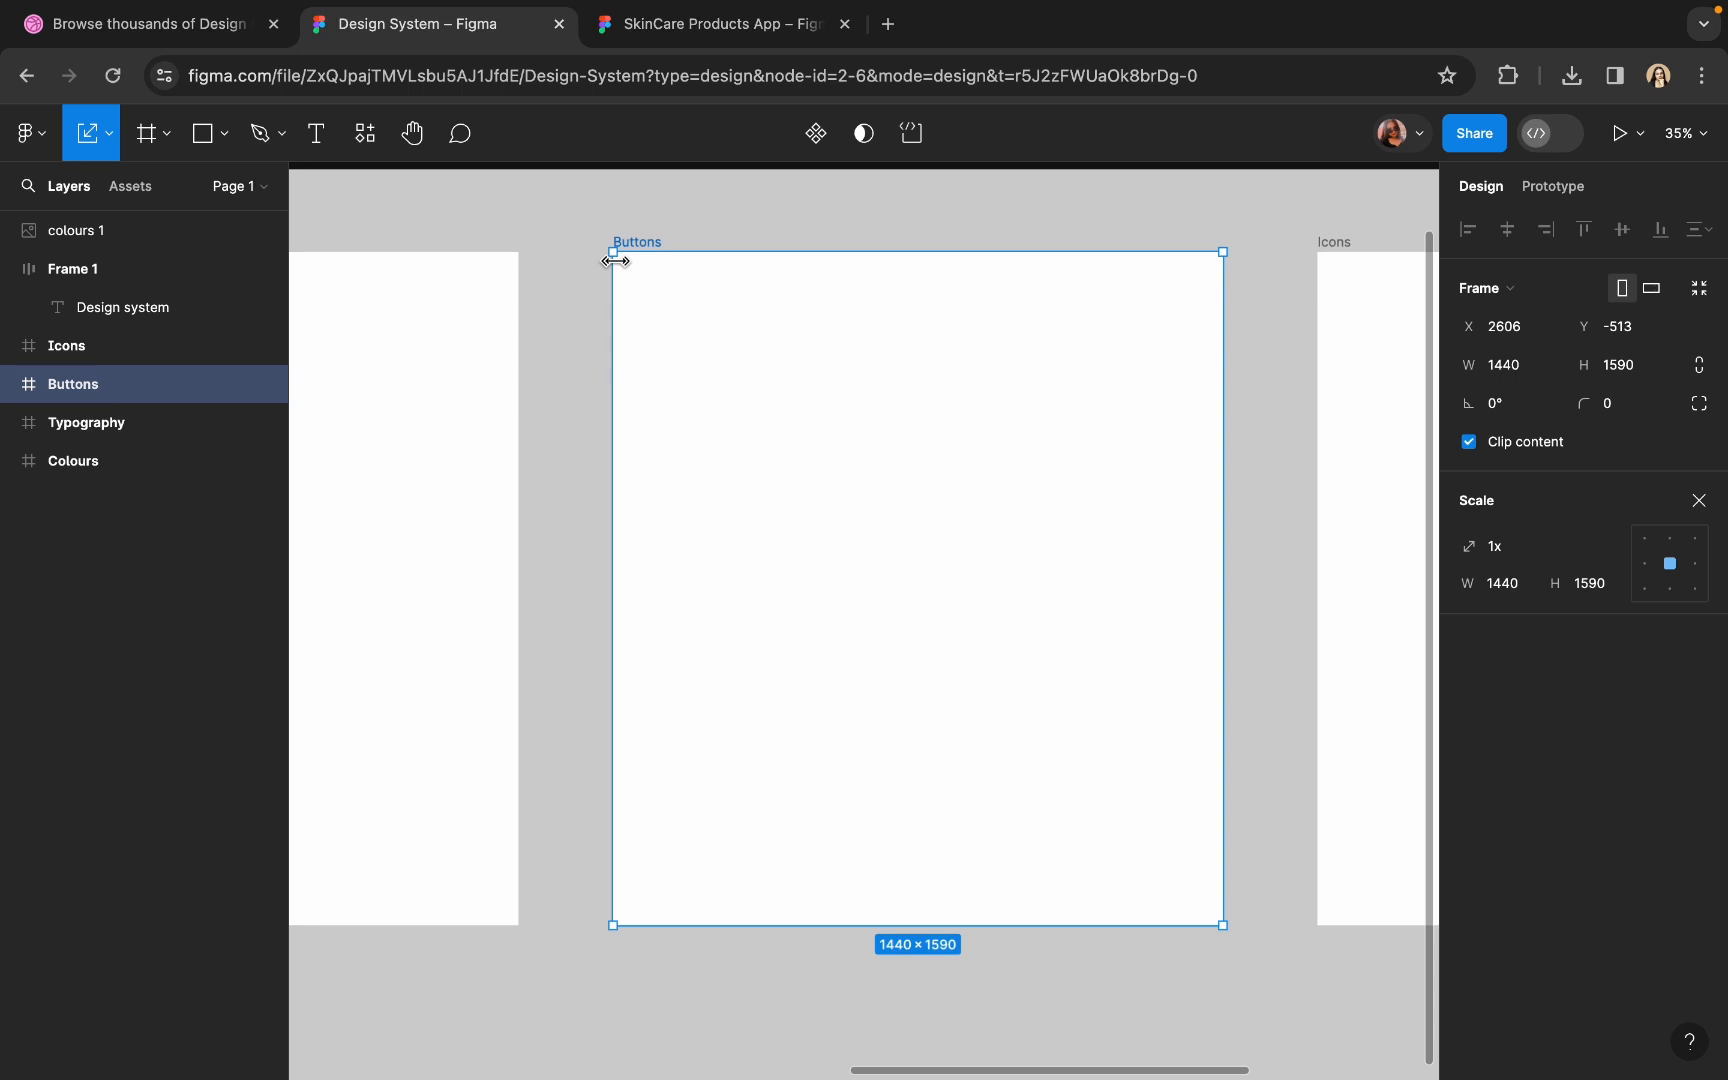
pyautogui.scroll(-3, 615, 261)
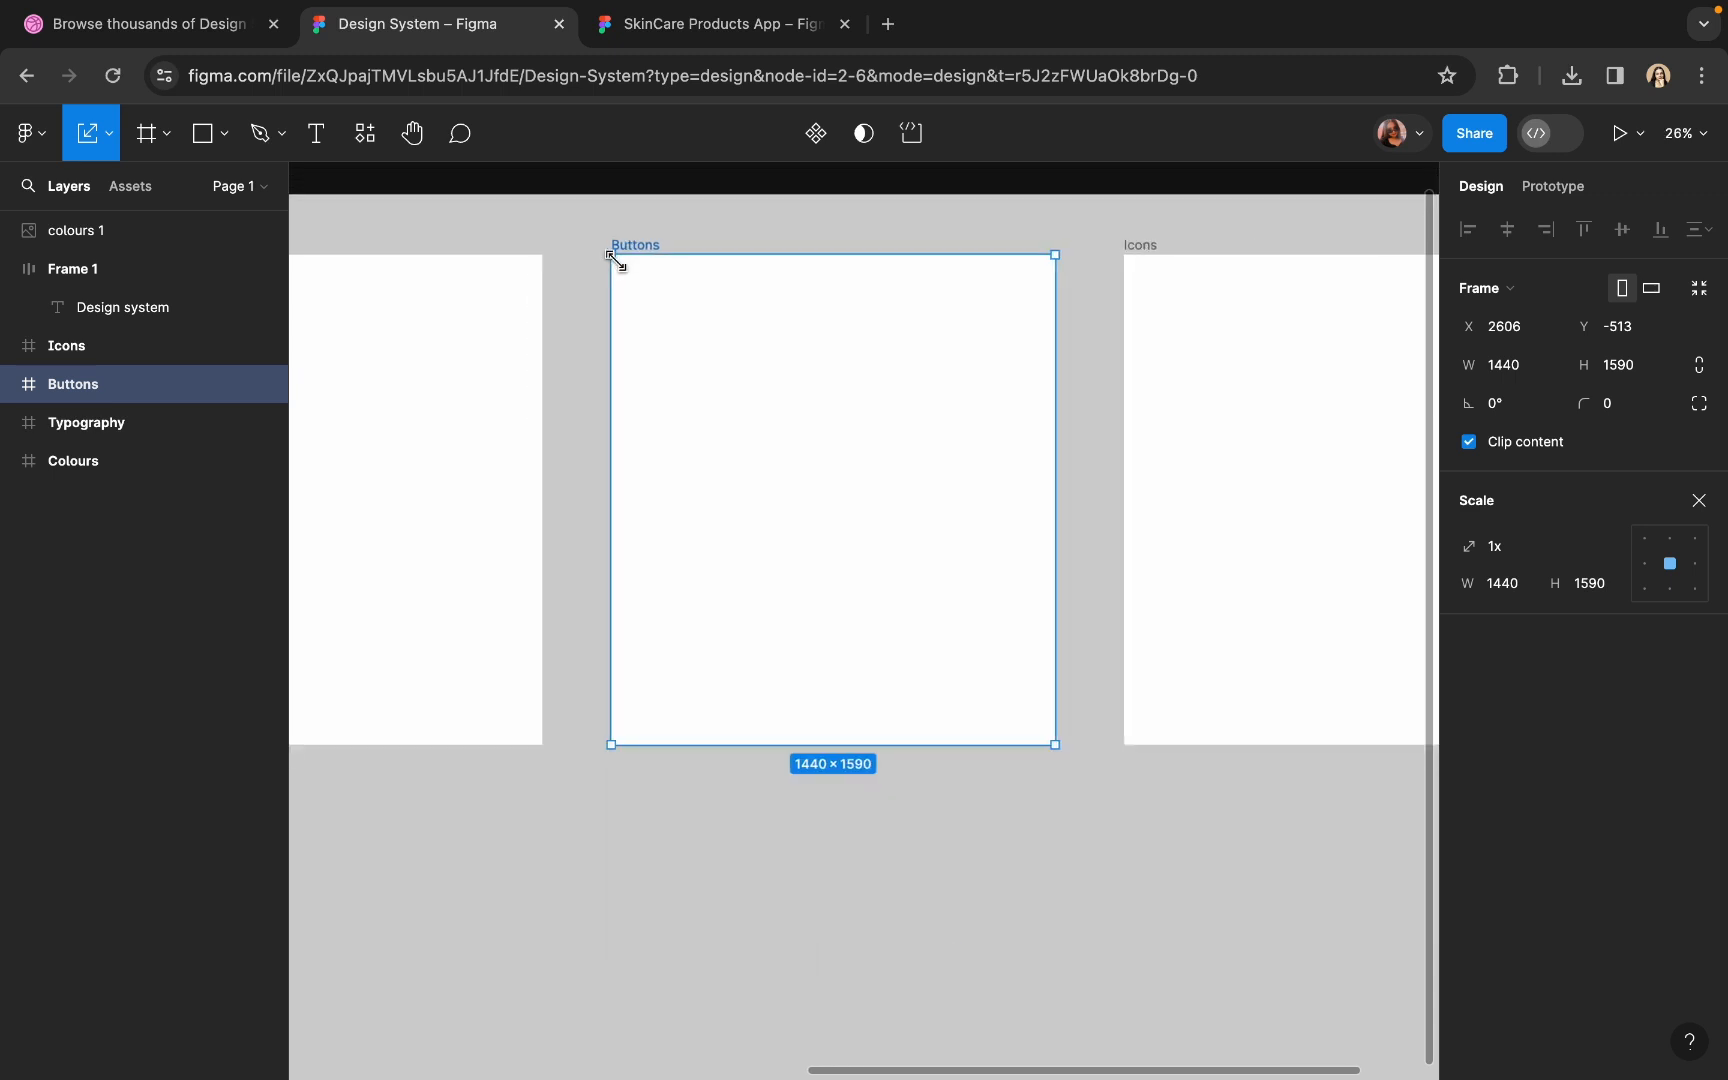
pyautogui.hscroll(5, 617, 250)
pyautogui.click(778, 266)
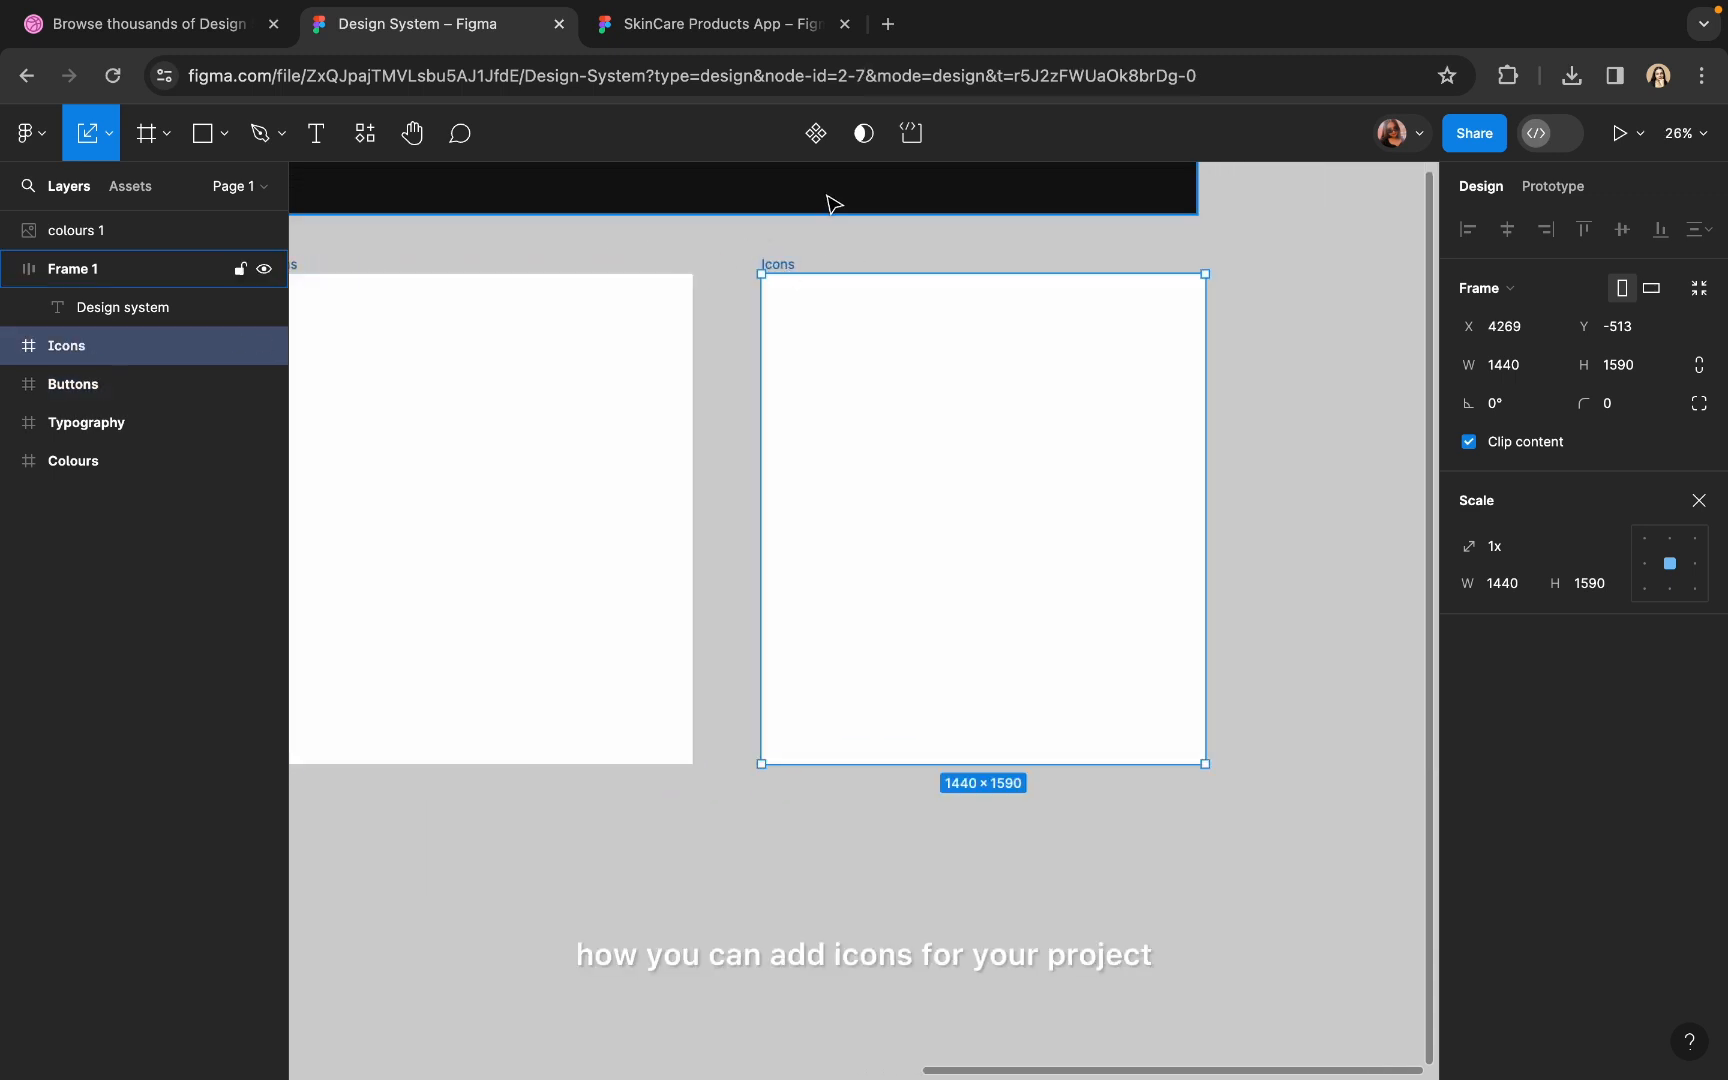
# - Examine the colour palette image beside the Colours frame and compare it with the empty frame
pyautogui.scroll(-2, 798, 278)
pyautogui.hscroll(-5, 805, 285)
pyautogui.hscroll(-4, 805, 285)
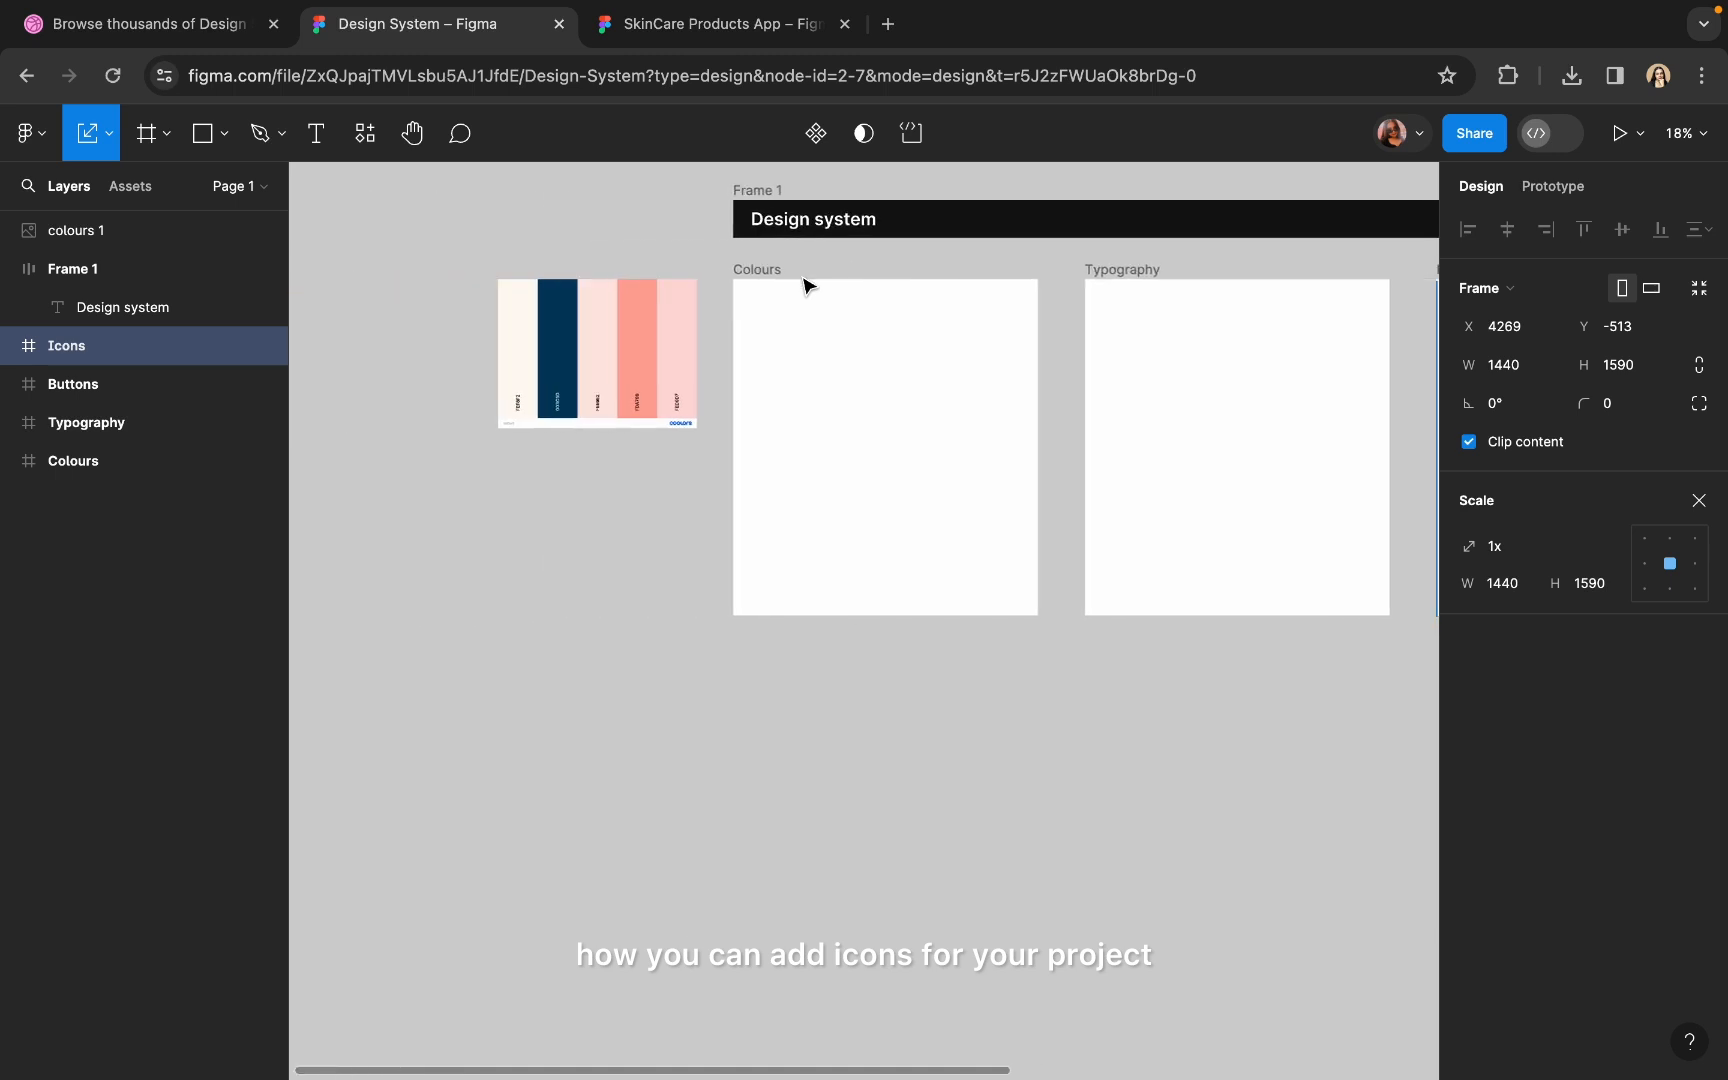
pyautogui.scroll(4, 725, 278)
pyautogui.hscroll(-2, 721, 277)
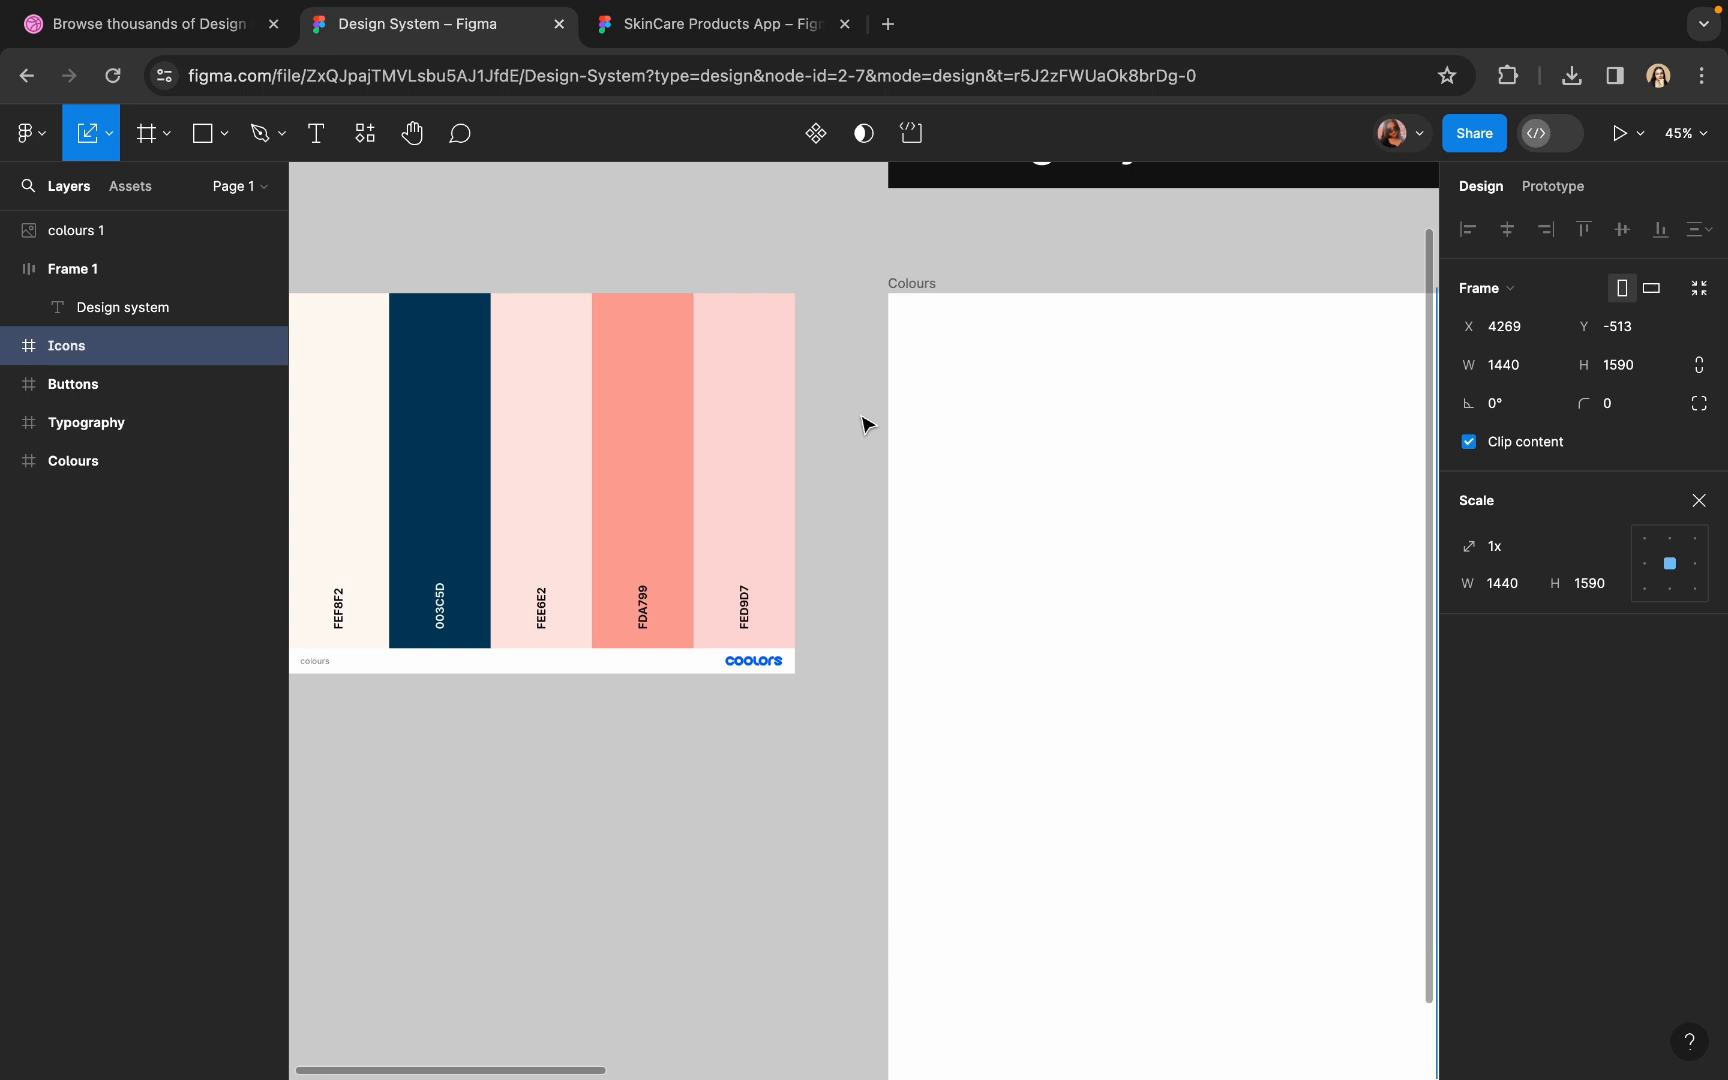
pyautogui.scroll(-6, 862, 425)
pyautogui.scroll(5, 843, 440)
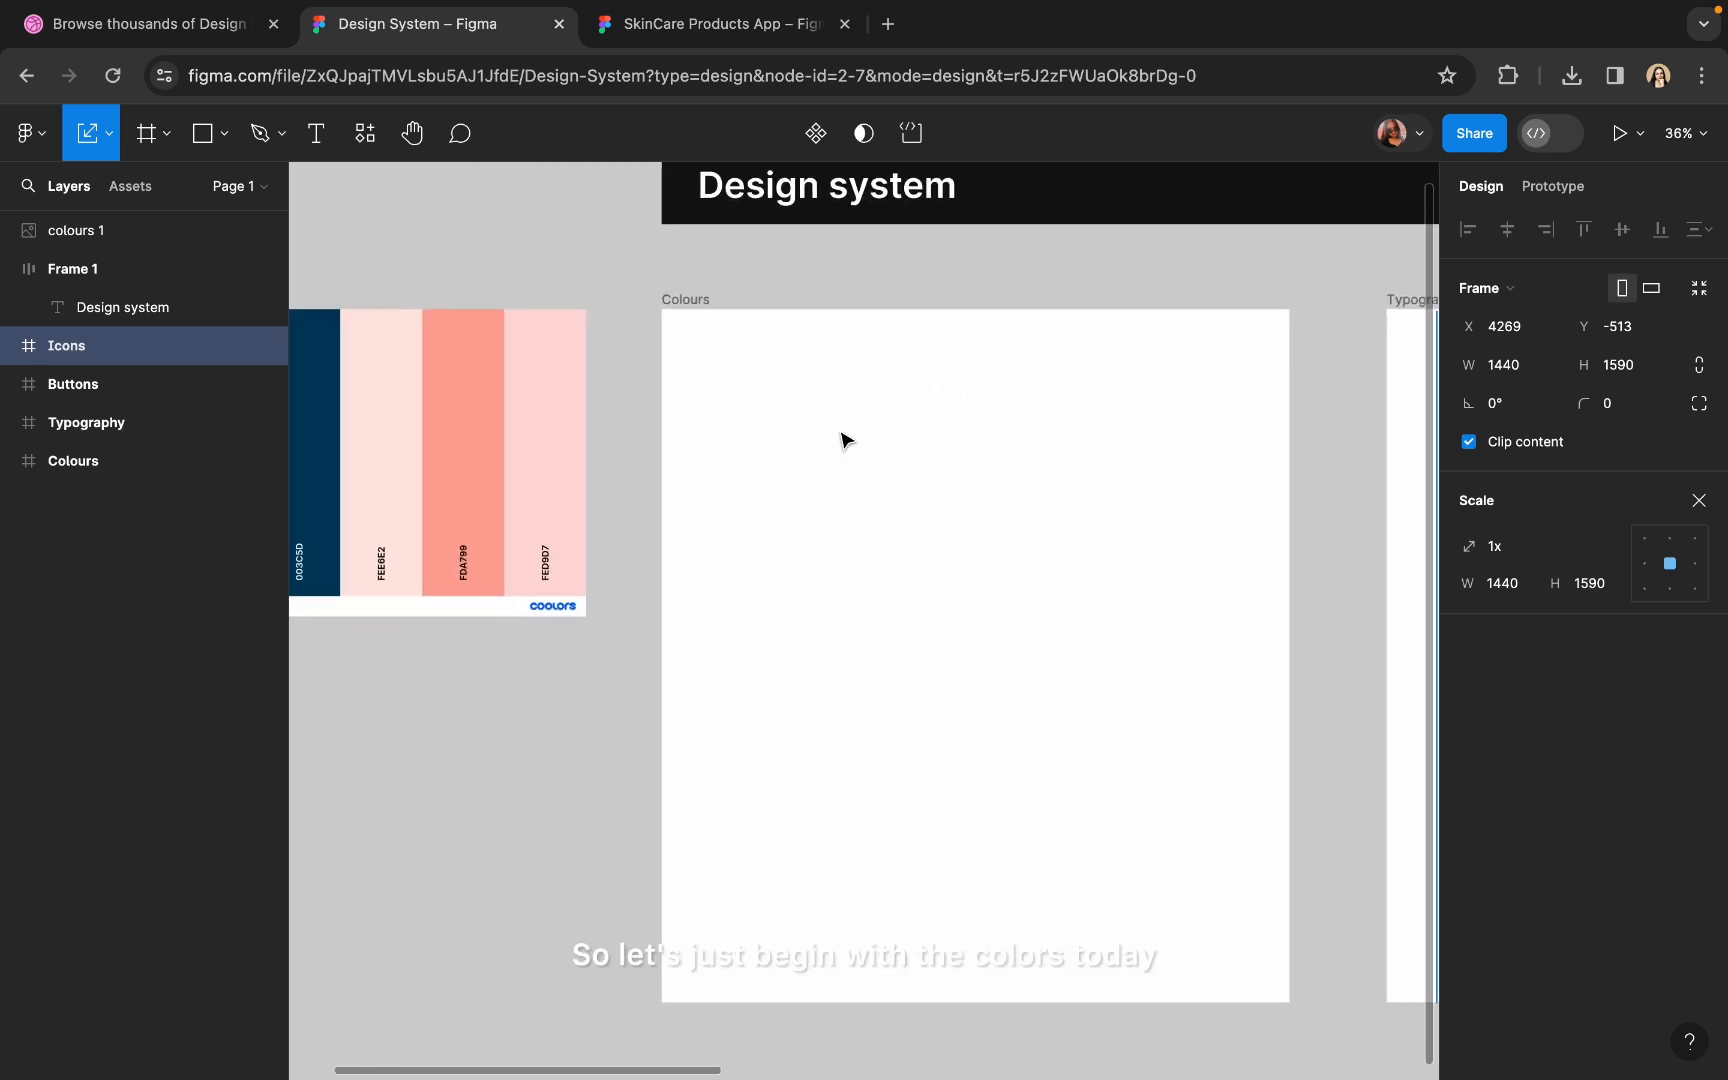
# - Add the heading text "Colours" near the upper-left corner of the Colours frame
pyautogui.click(513, 336)
pyautogui.click(672, 315)
pyautogui.scroll(6, 672, 315)
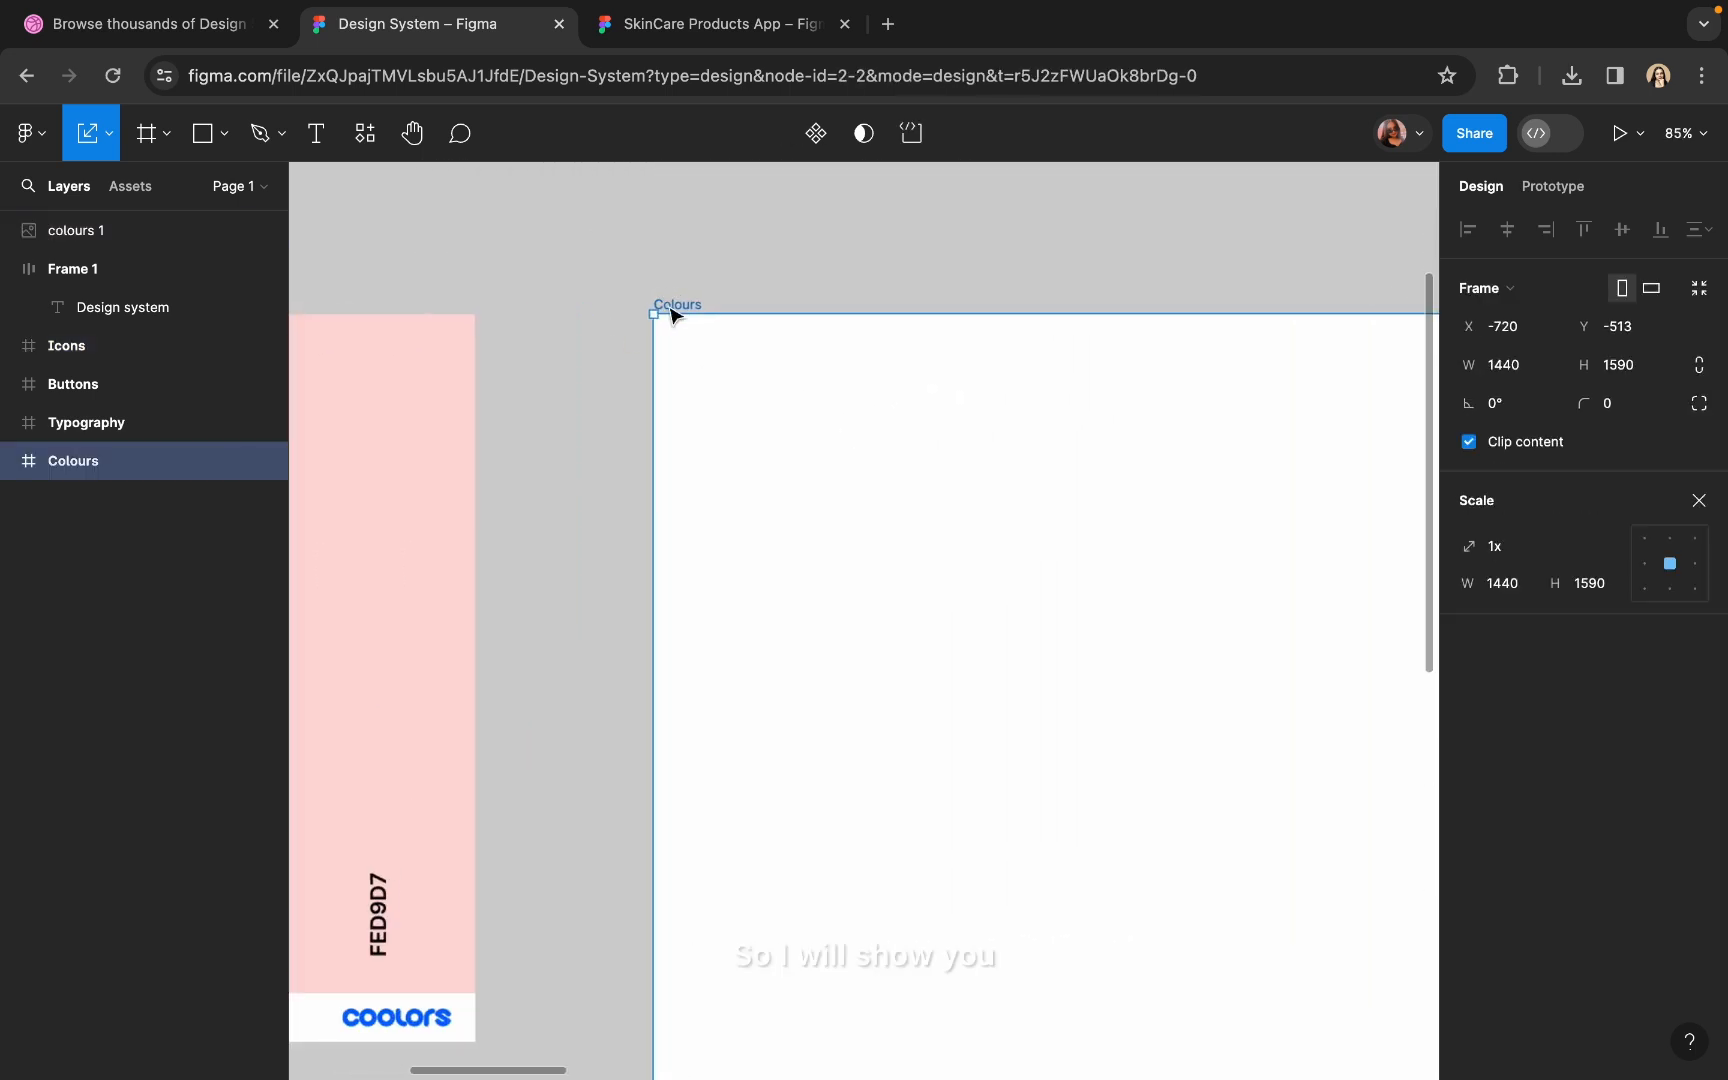
pyautogui.hscroll(1, 661, 325)
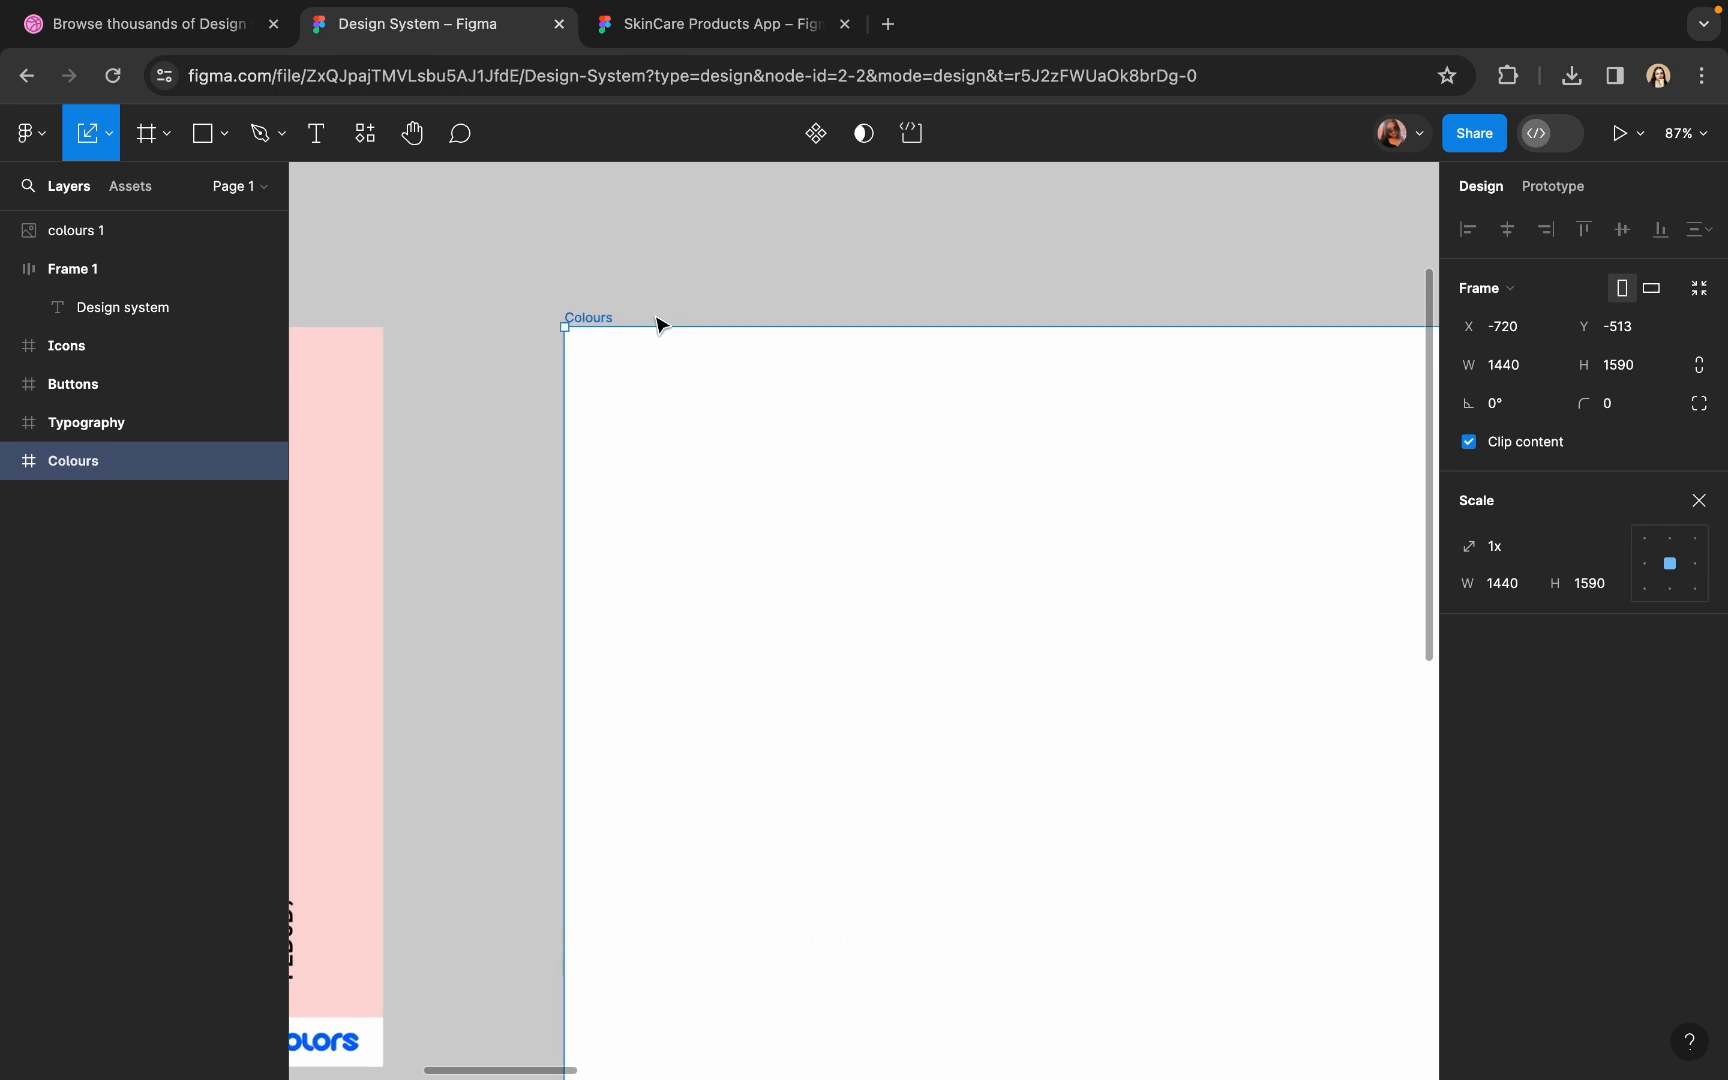
pyautogui.scroll(-1, 548, 316)
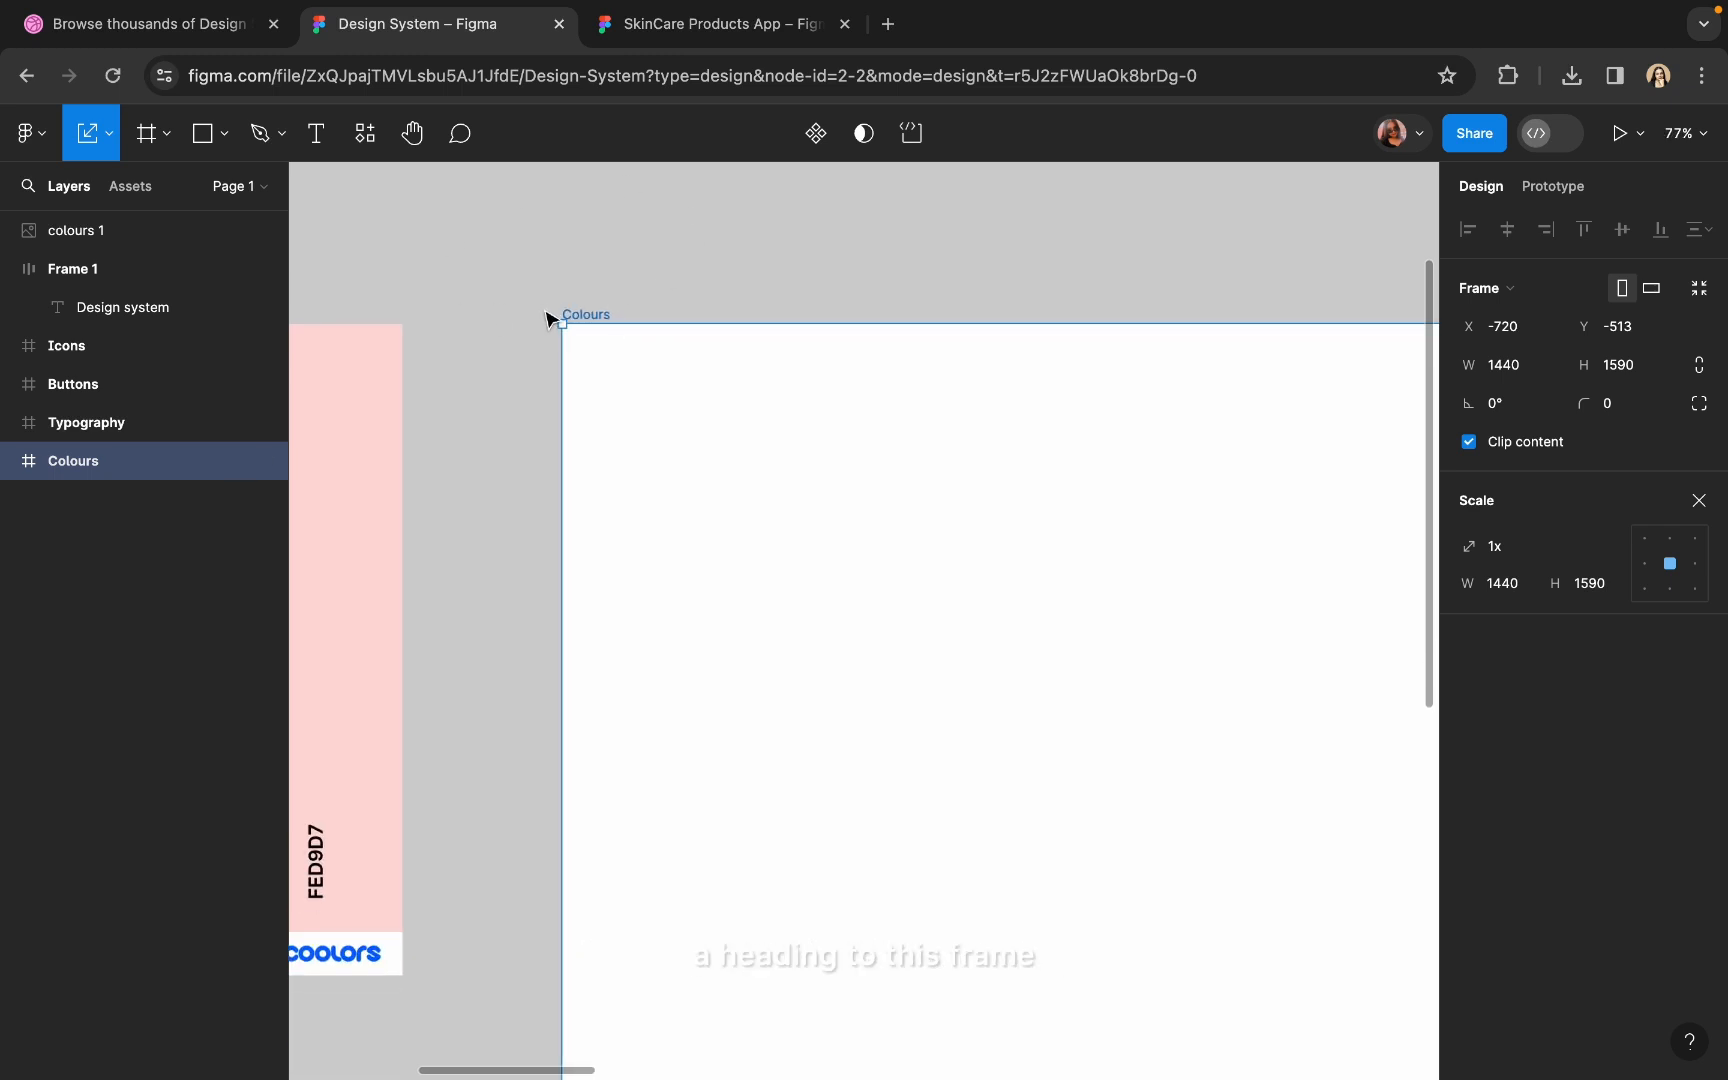
pyautogui.click(577, 297)
pyautogui.hscroll(1, 577, 297)
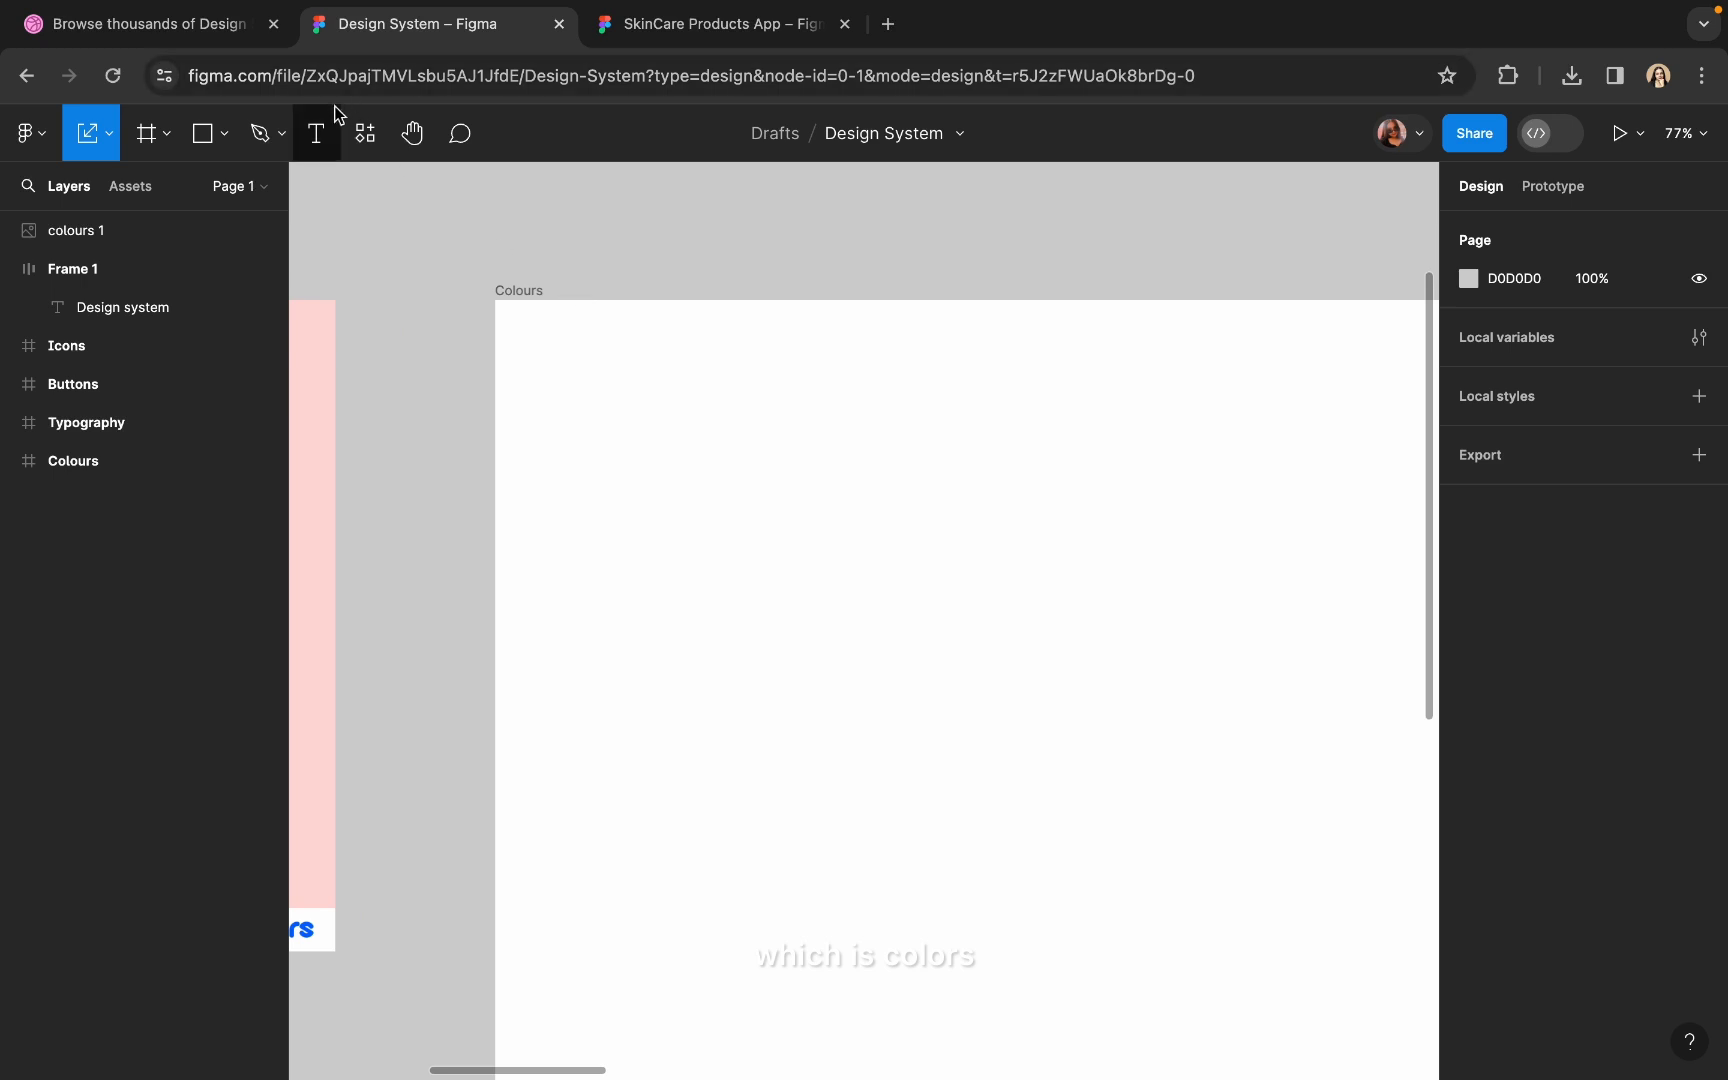
pyautogui.click(328, 122)
pyautogui.click(552, 367)
pyautogui.write('C')
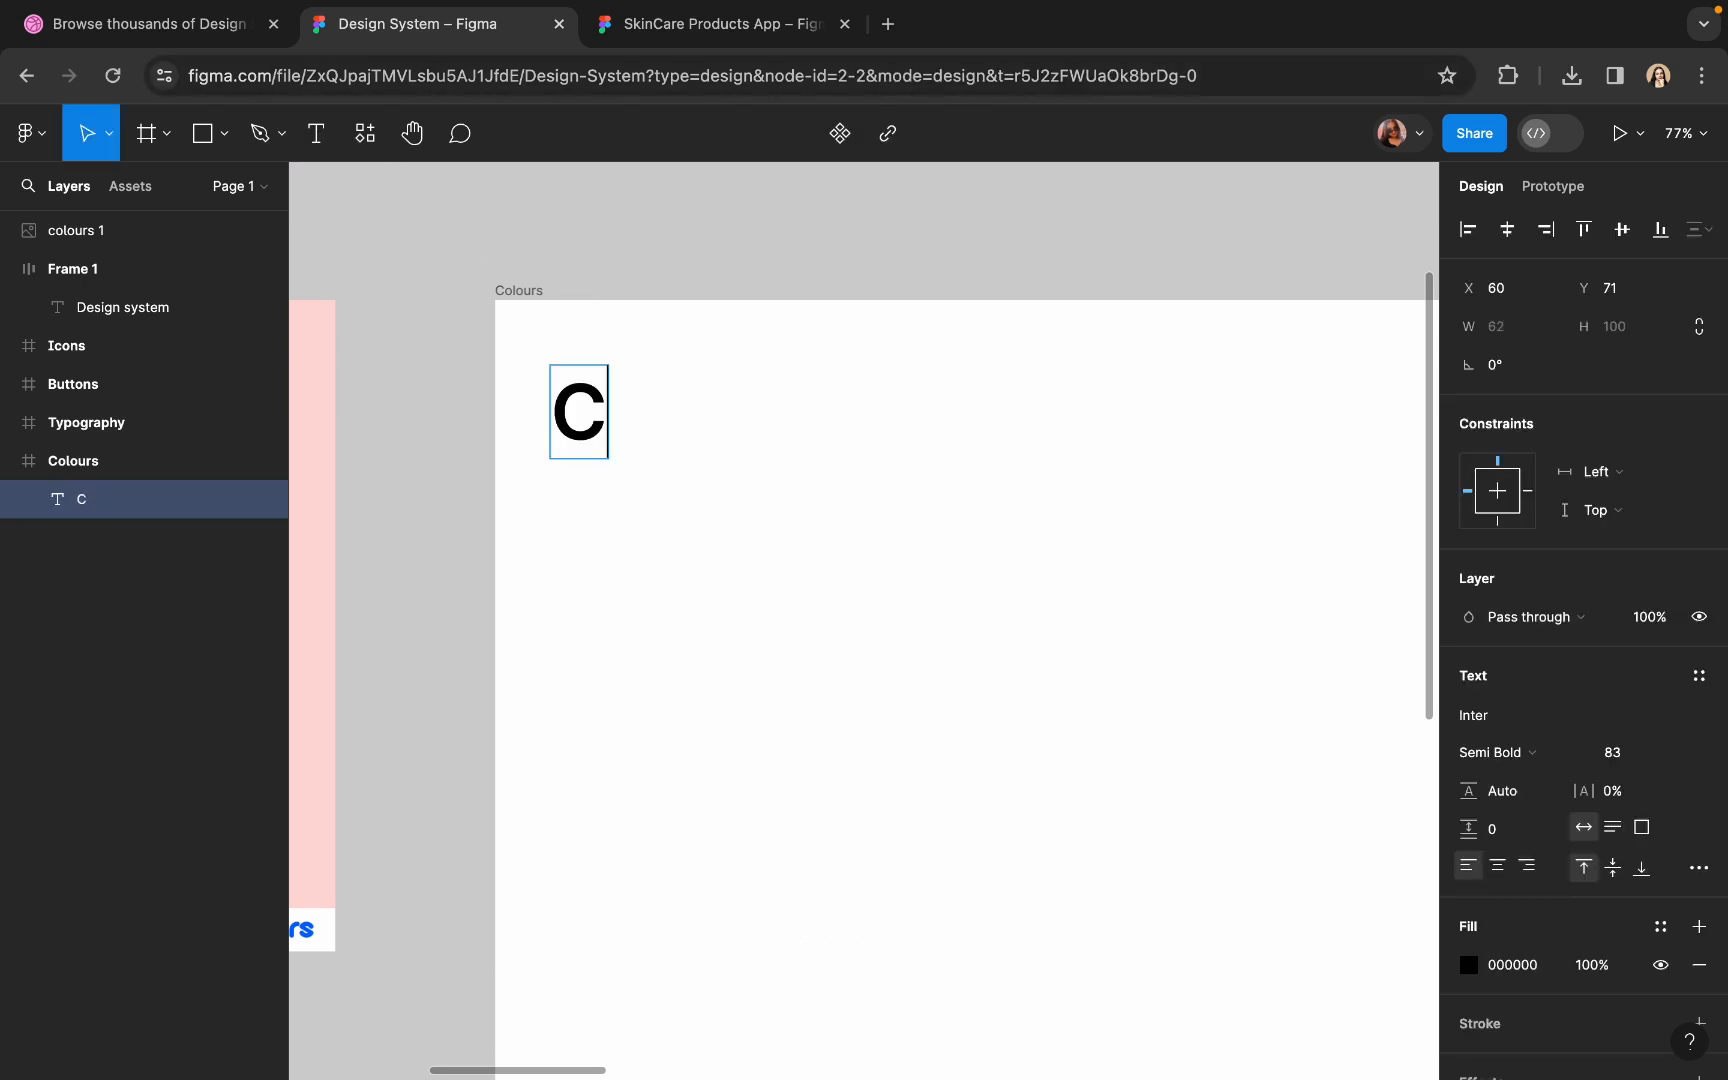
pyautogui.write('olours')
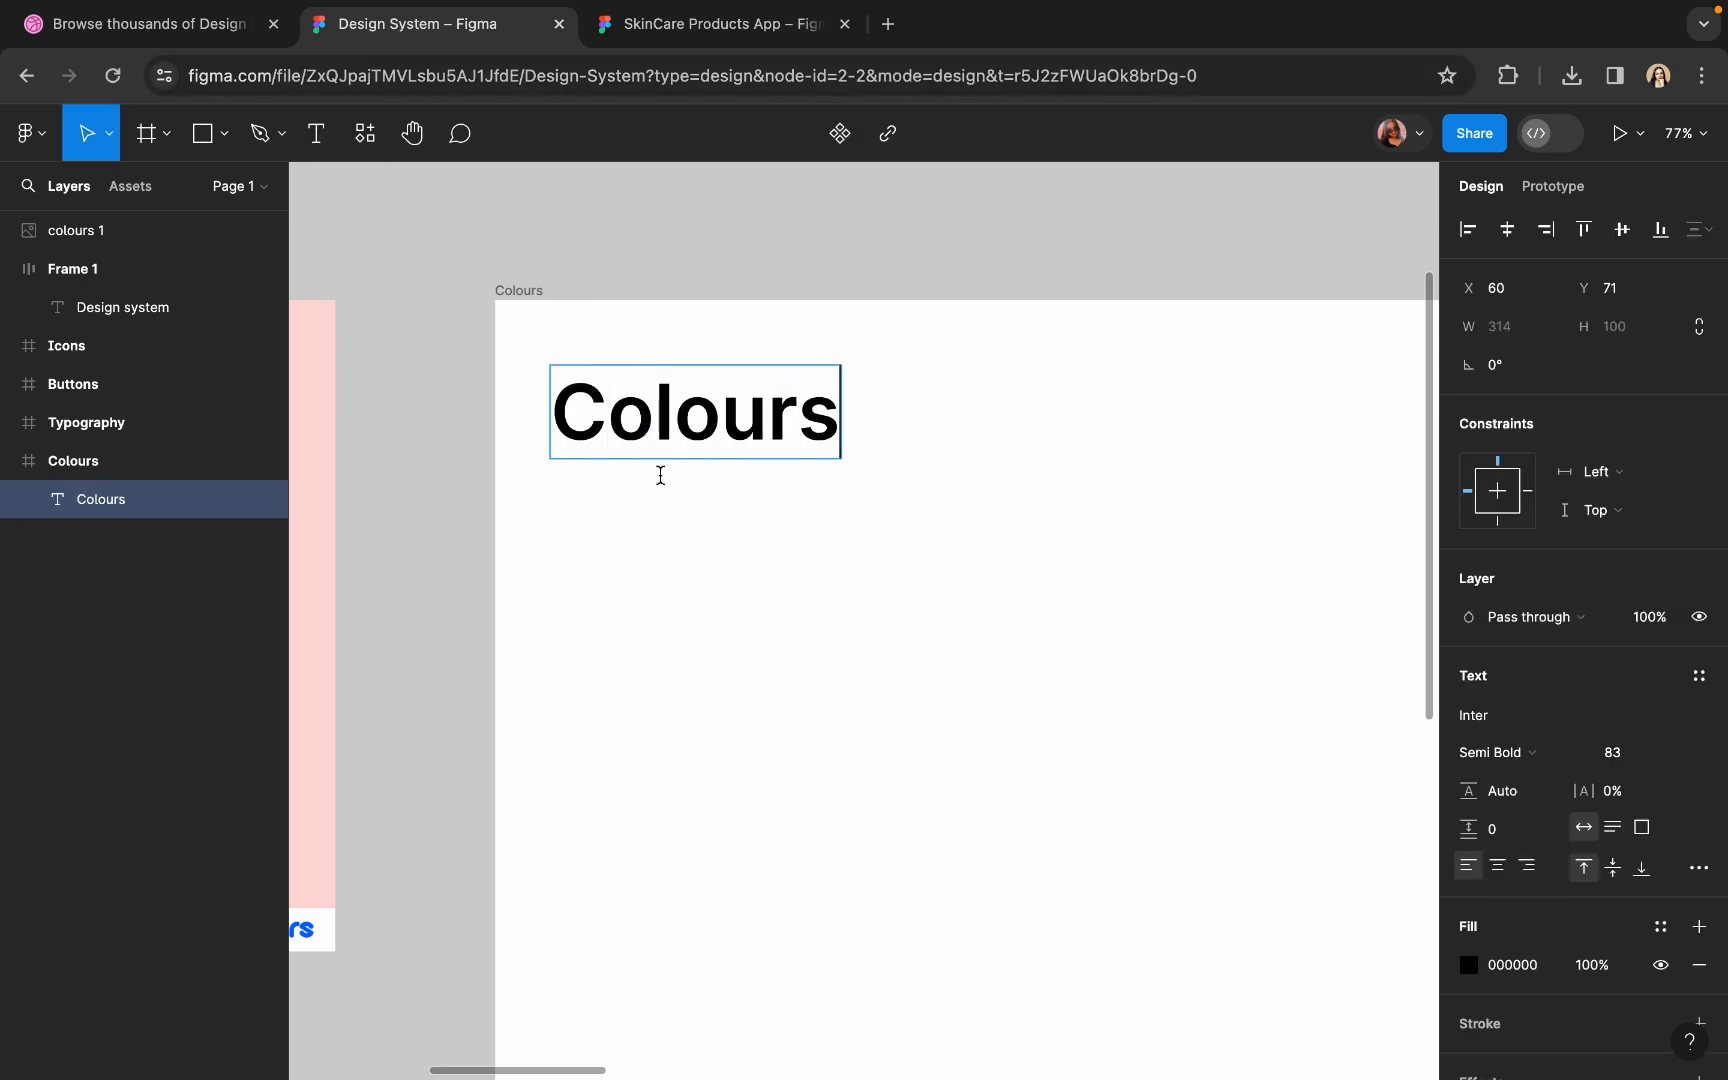
pyautogui.press('Escape')
# - Set the Colours heading's font size to 64 and move it to about X 77, Y 80 in the frame
pyautogui.click(1620, 755)
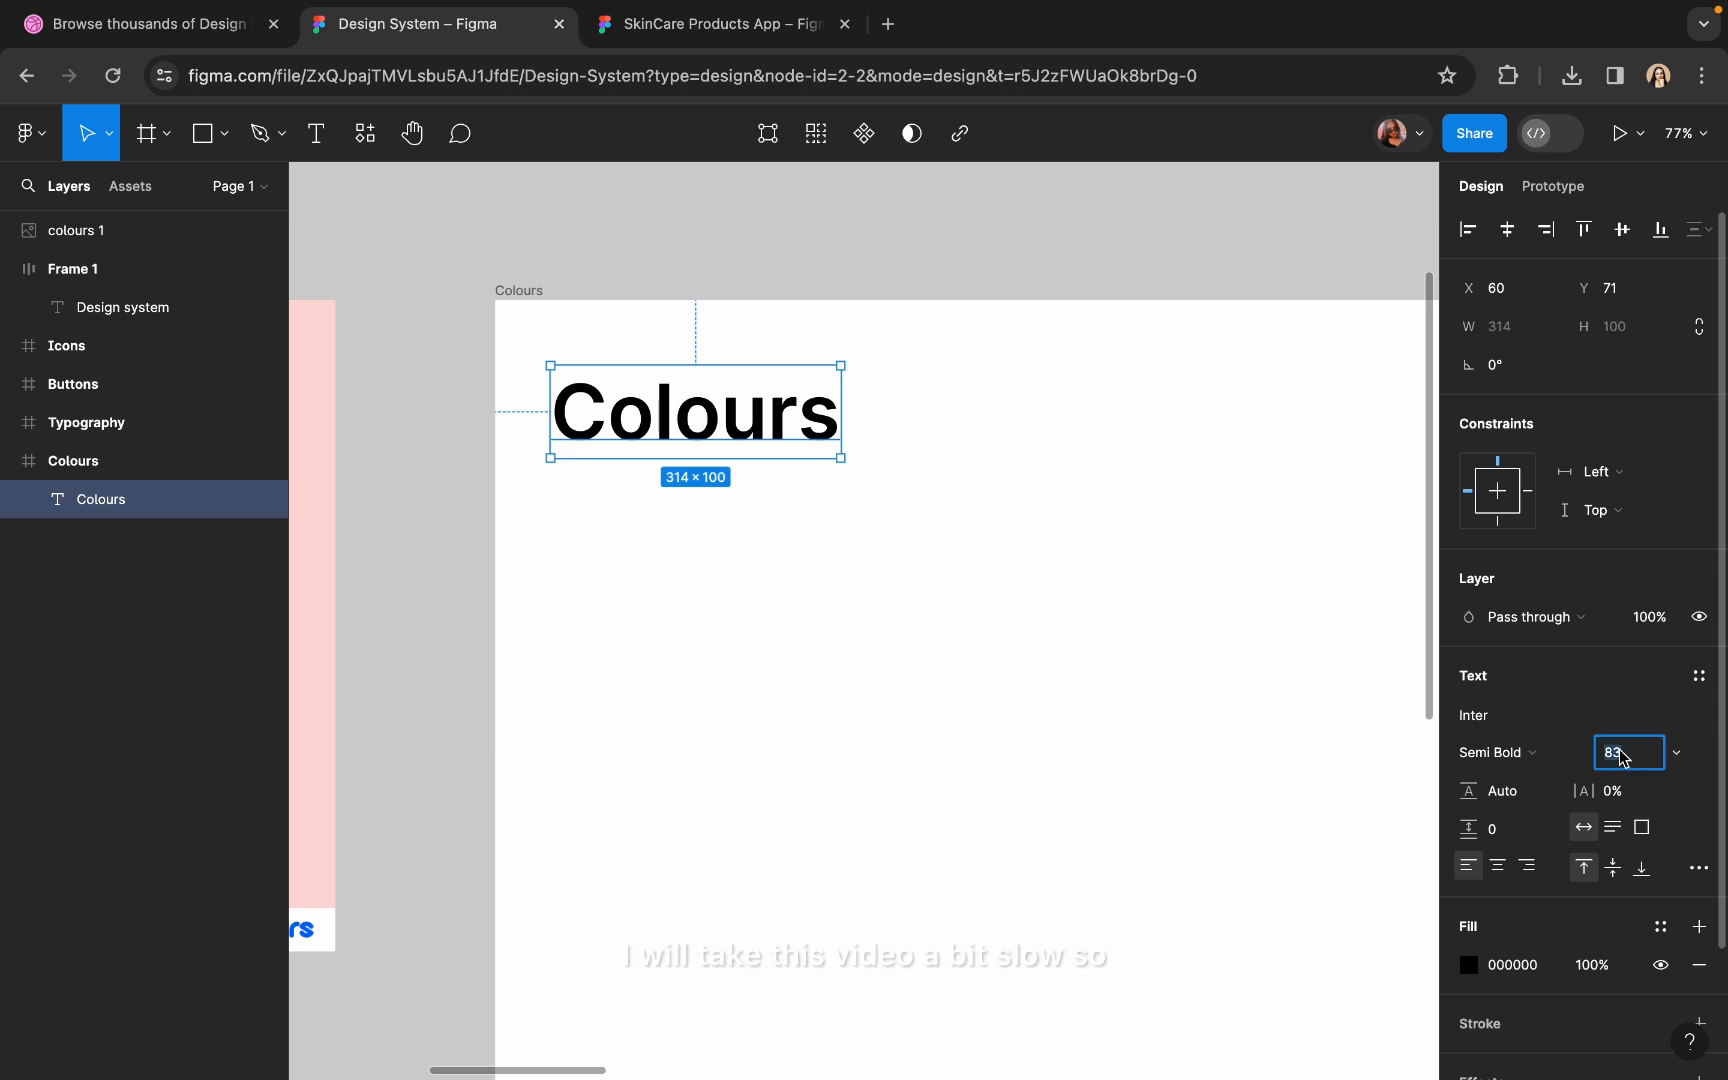
pyautogui.press('Return')
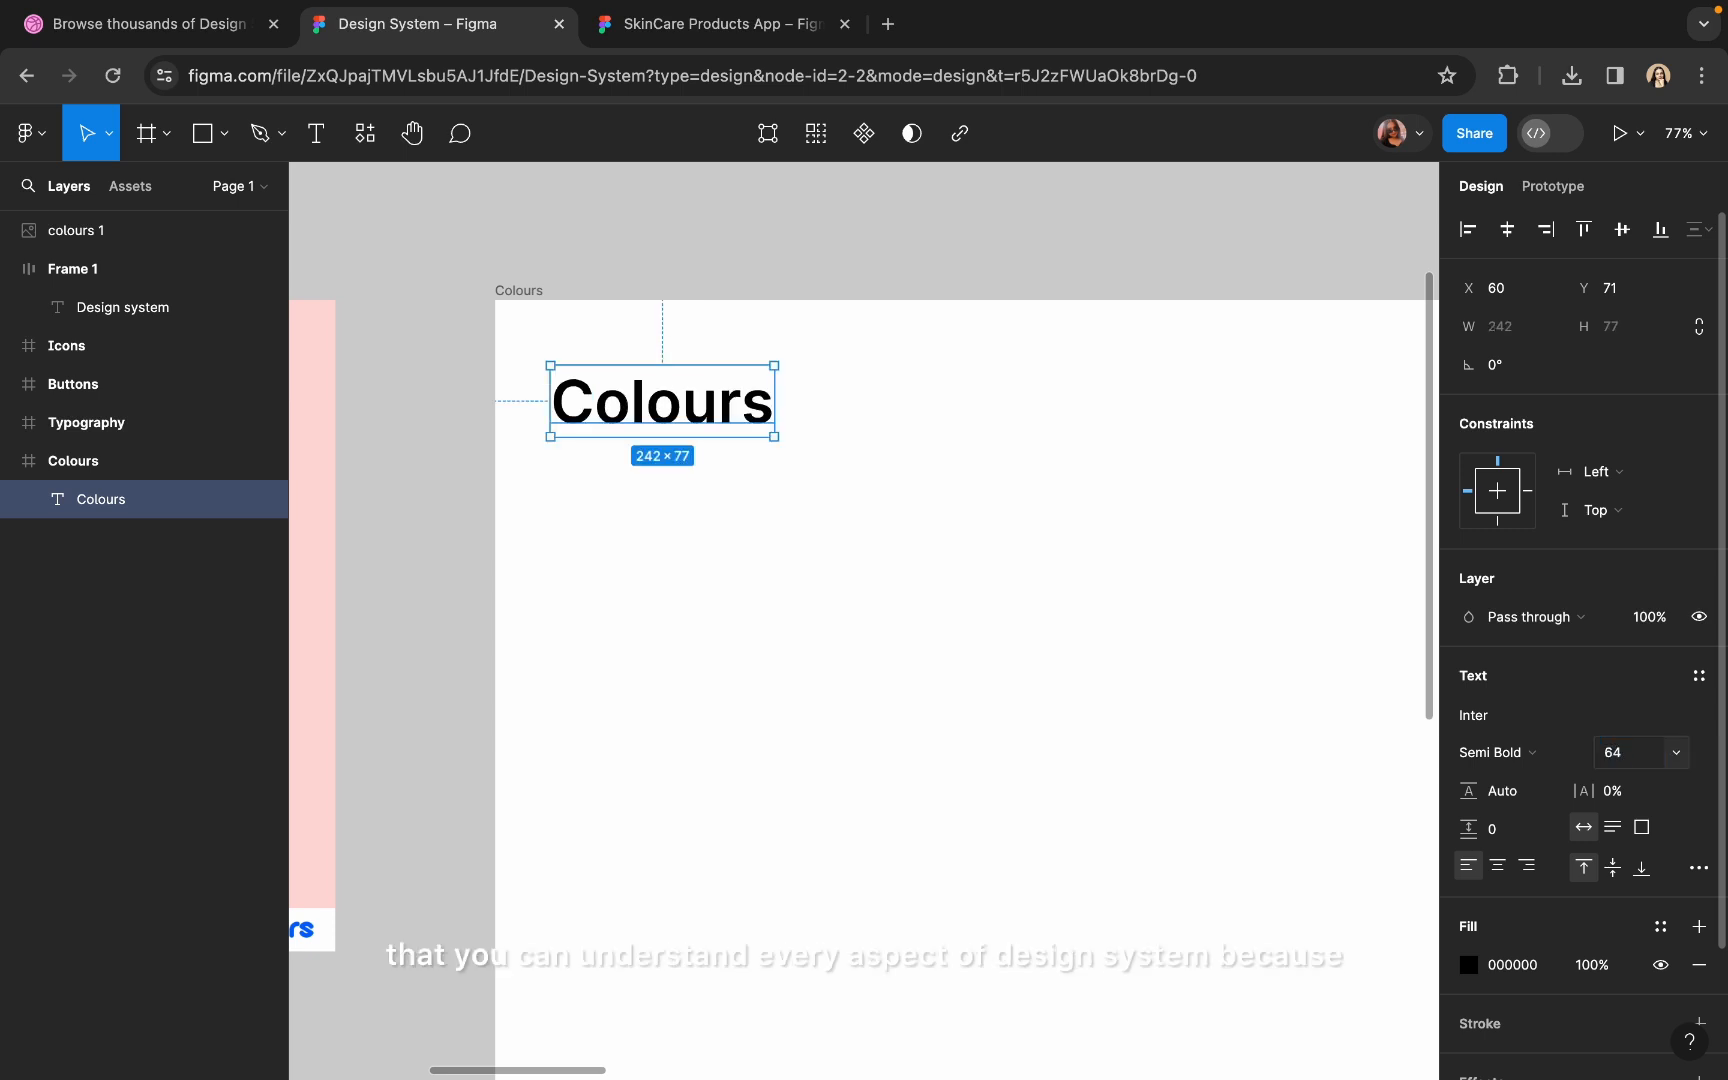
pyautogui.moveTo(672, 415); pyautogui.dragTo(688, 423)
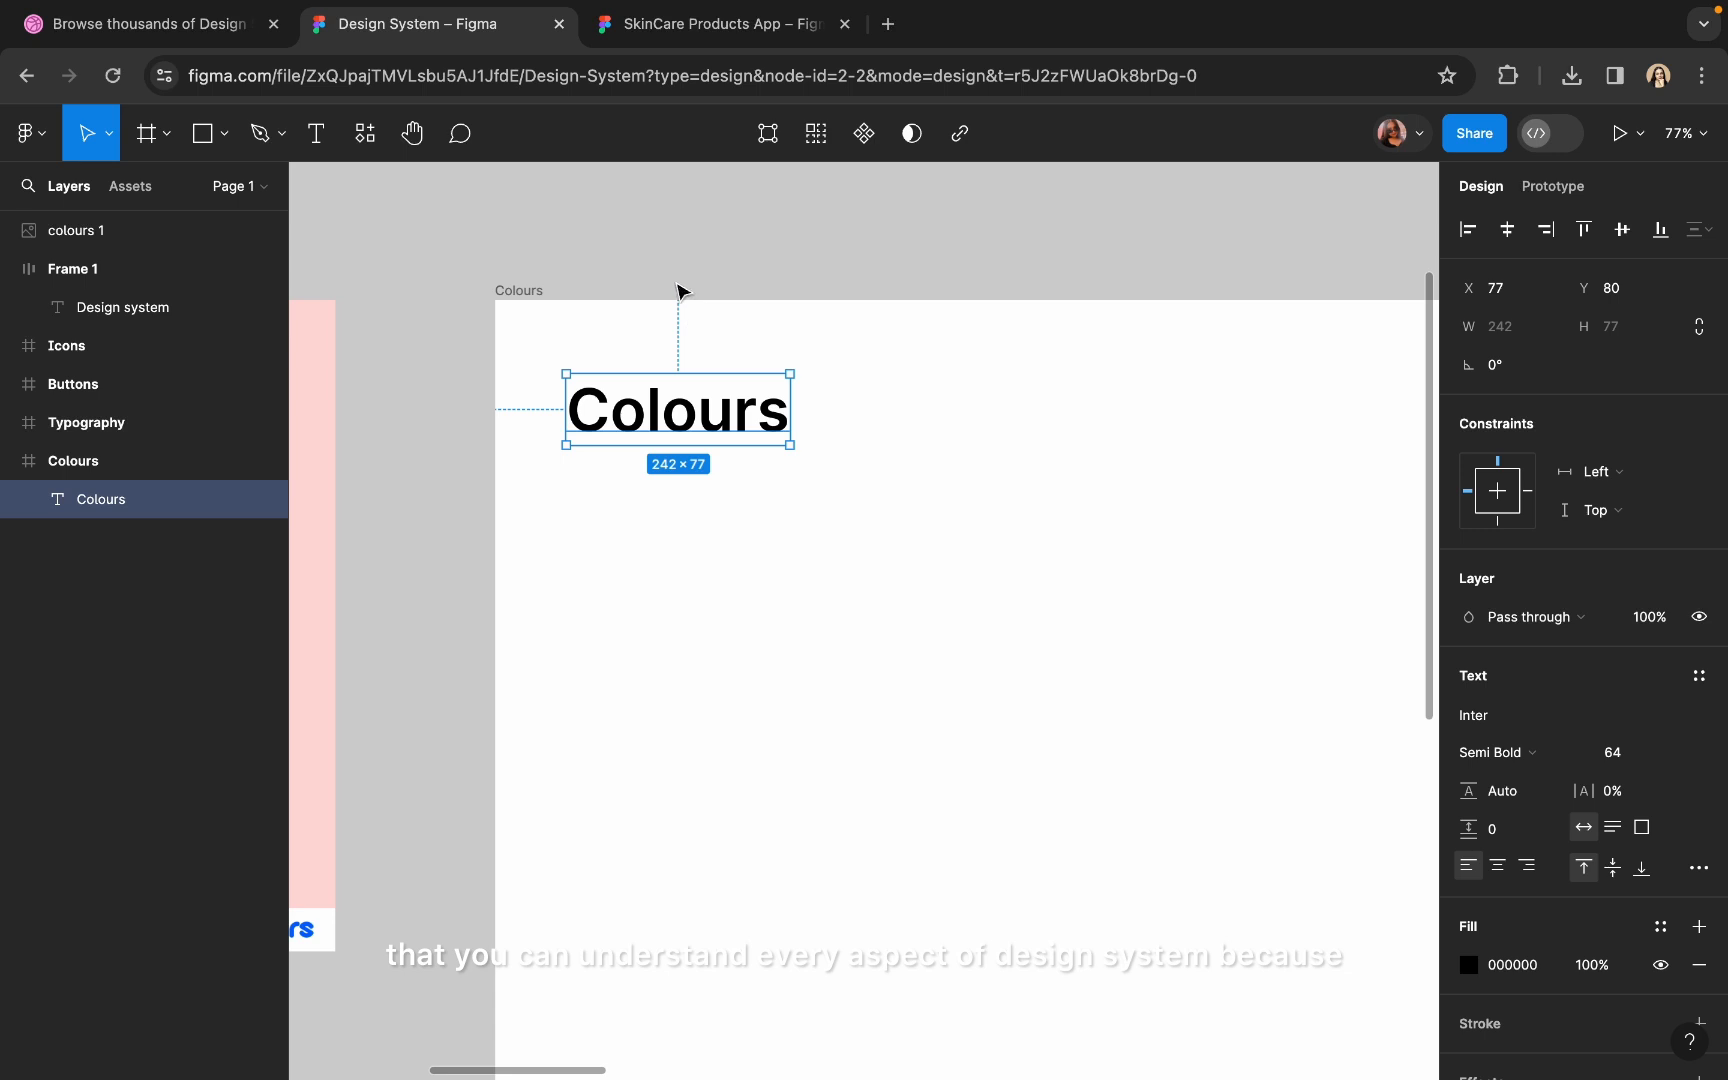
pyautogui.click(677, 287)
pyautogui.scroll(-2, 671, 282)
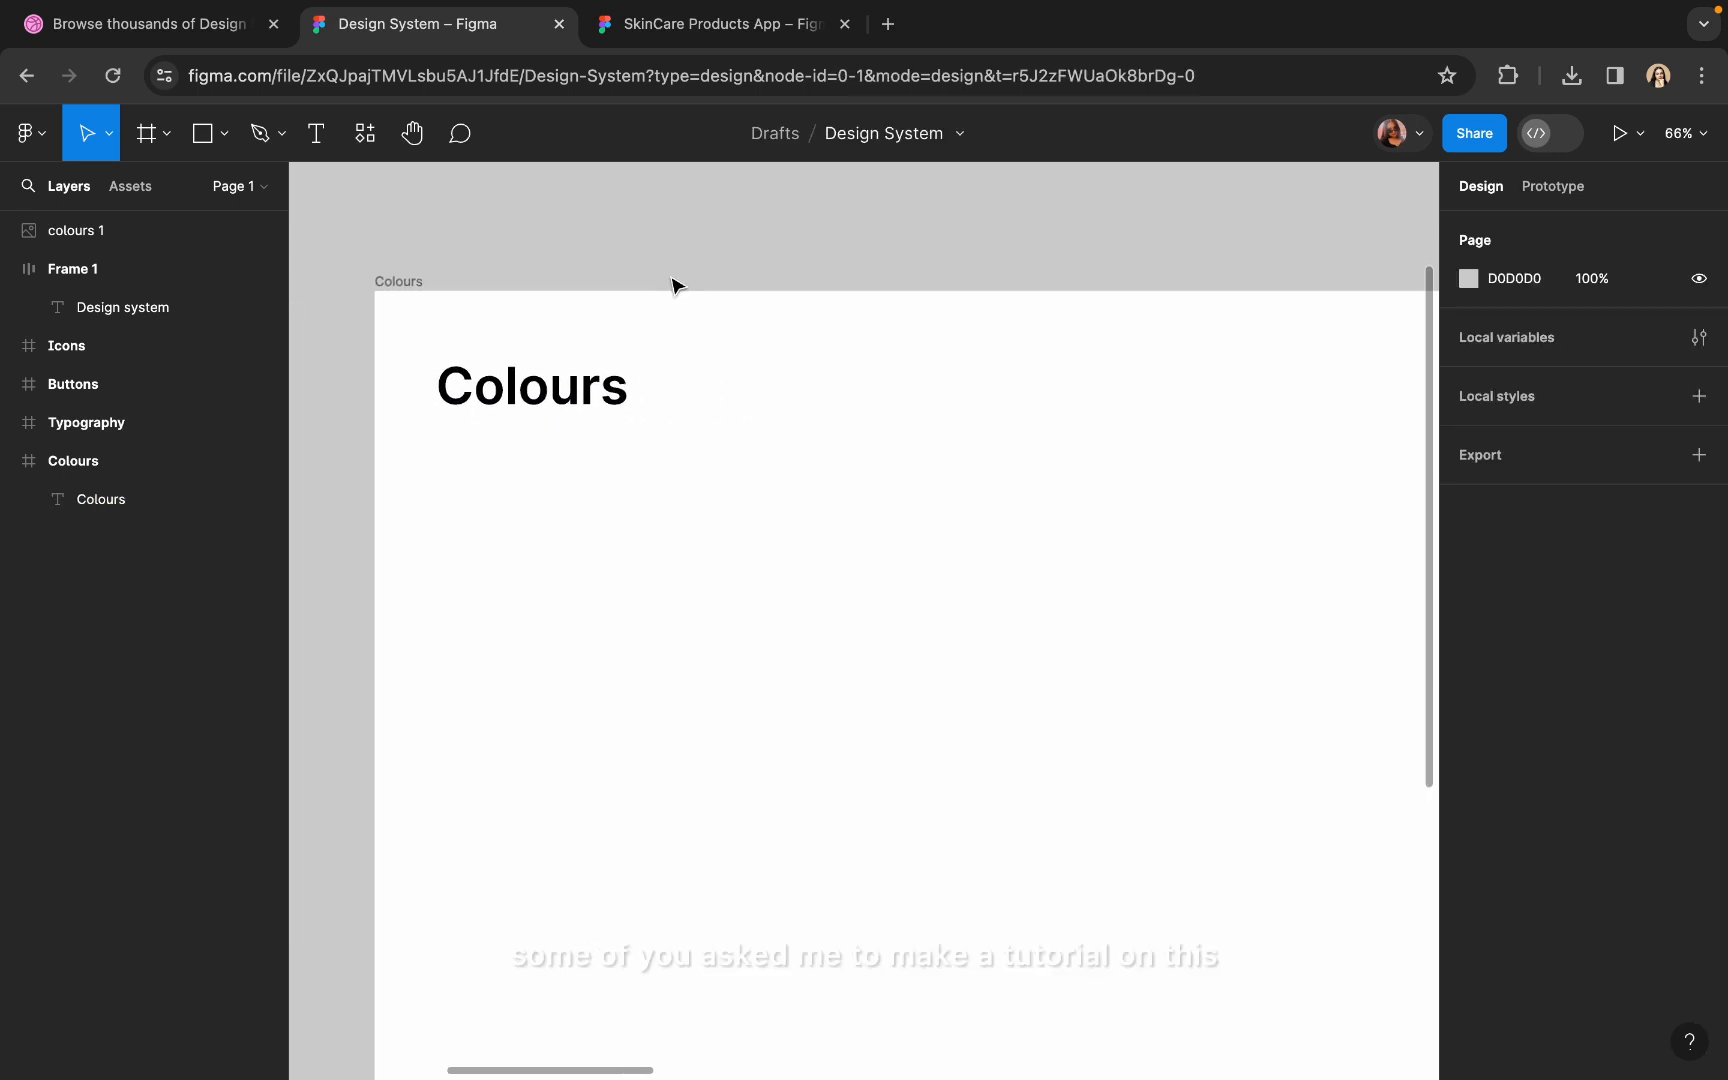
# - Draw a horizontal Pen line about 1283 wide beneath the Colours heading and centre it horizontally in the frame
pyautogui.click(259, 138)
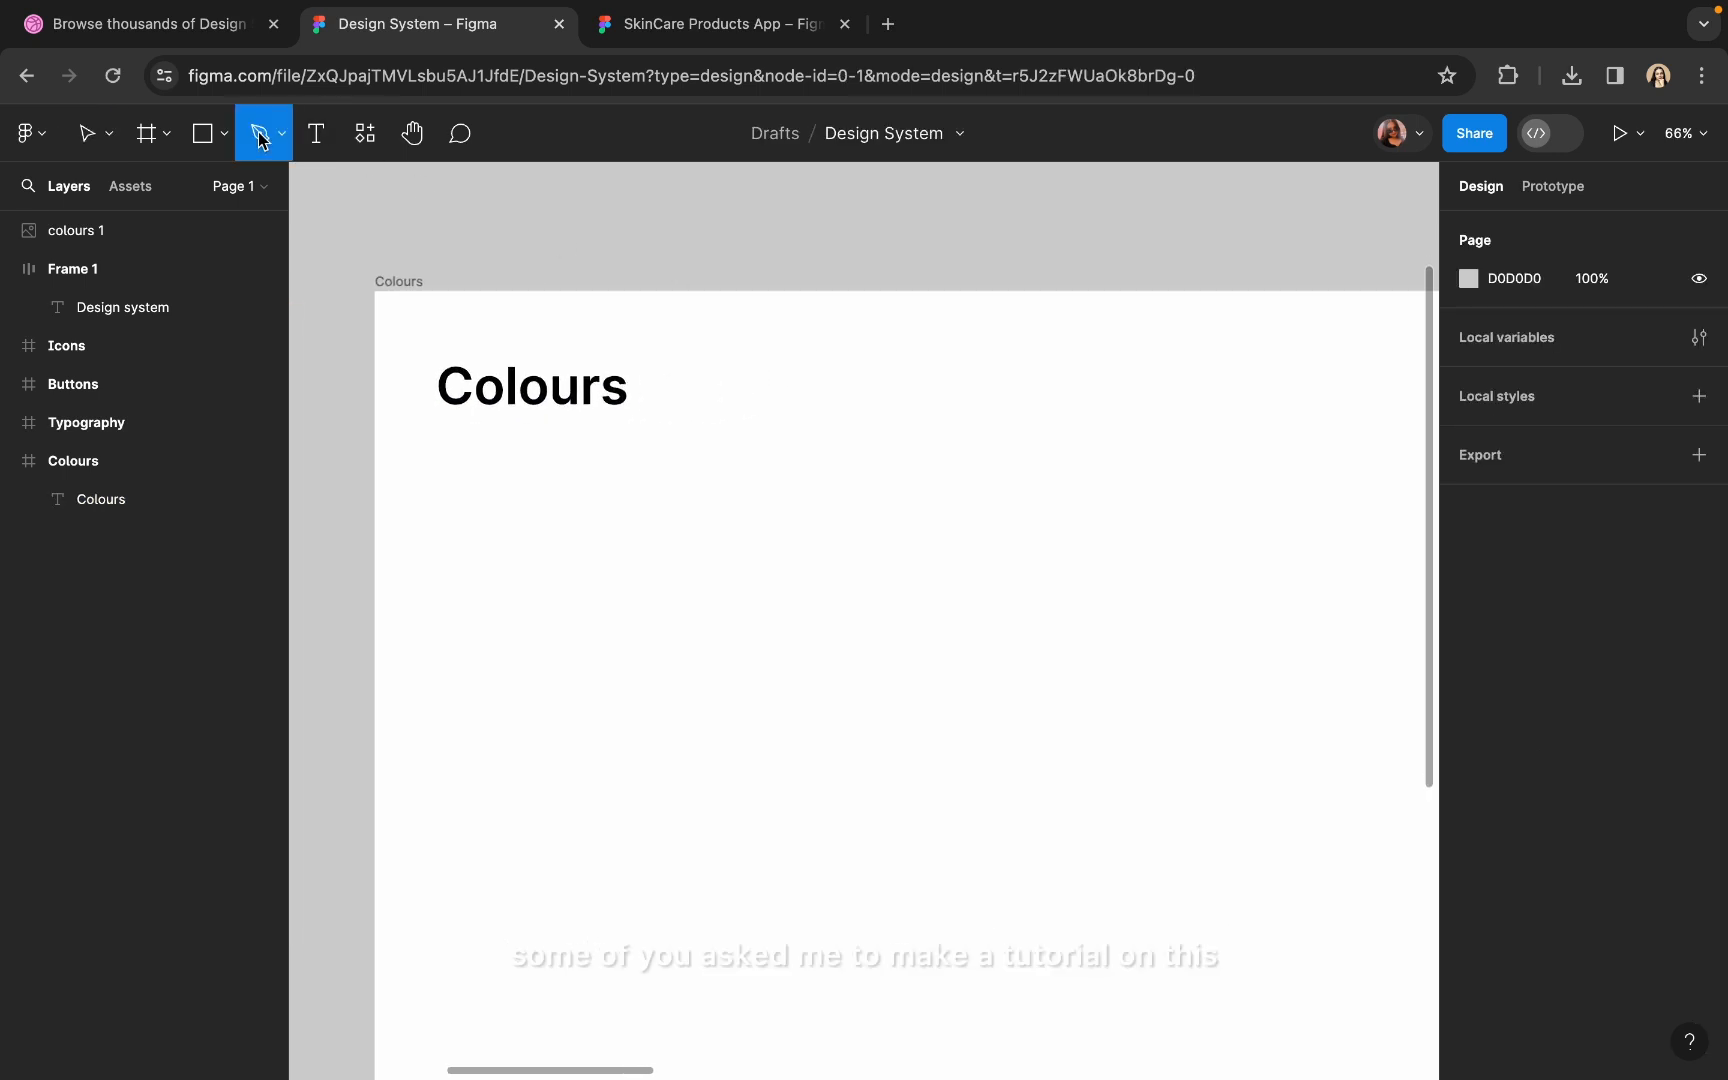
pyautogui.click(431, 433)
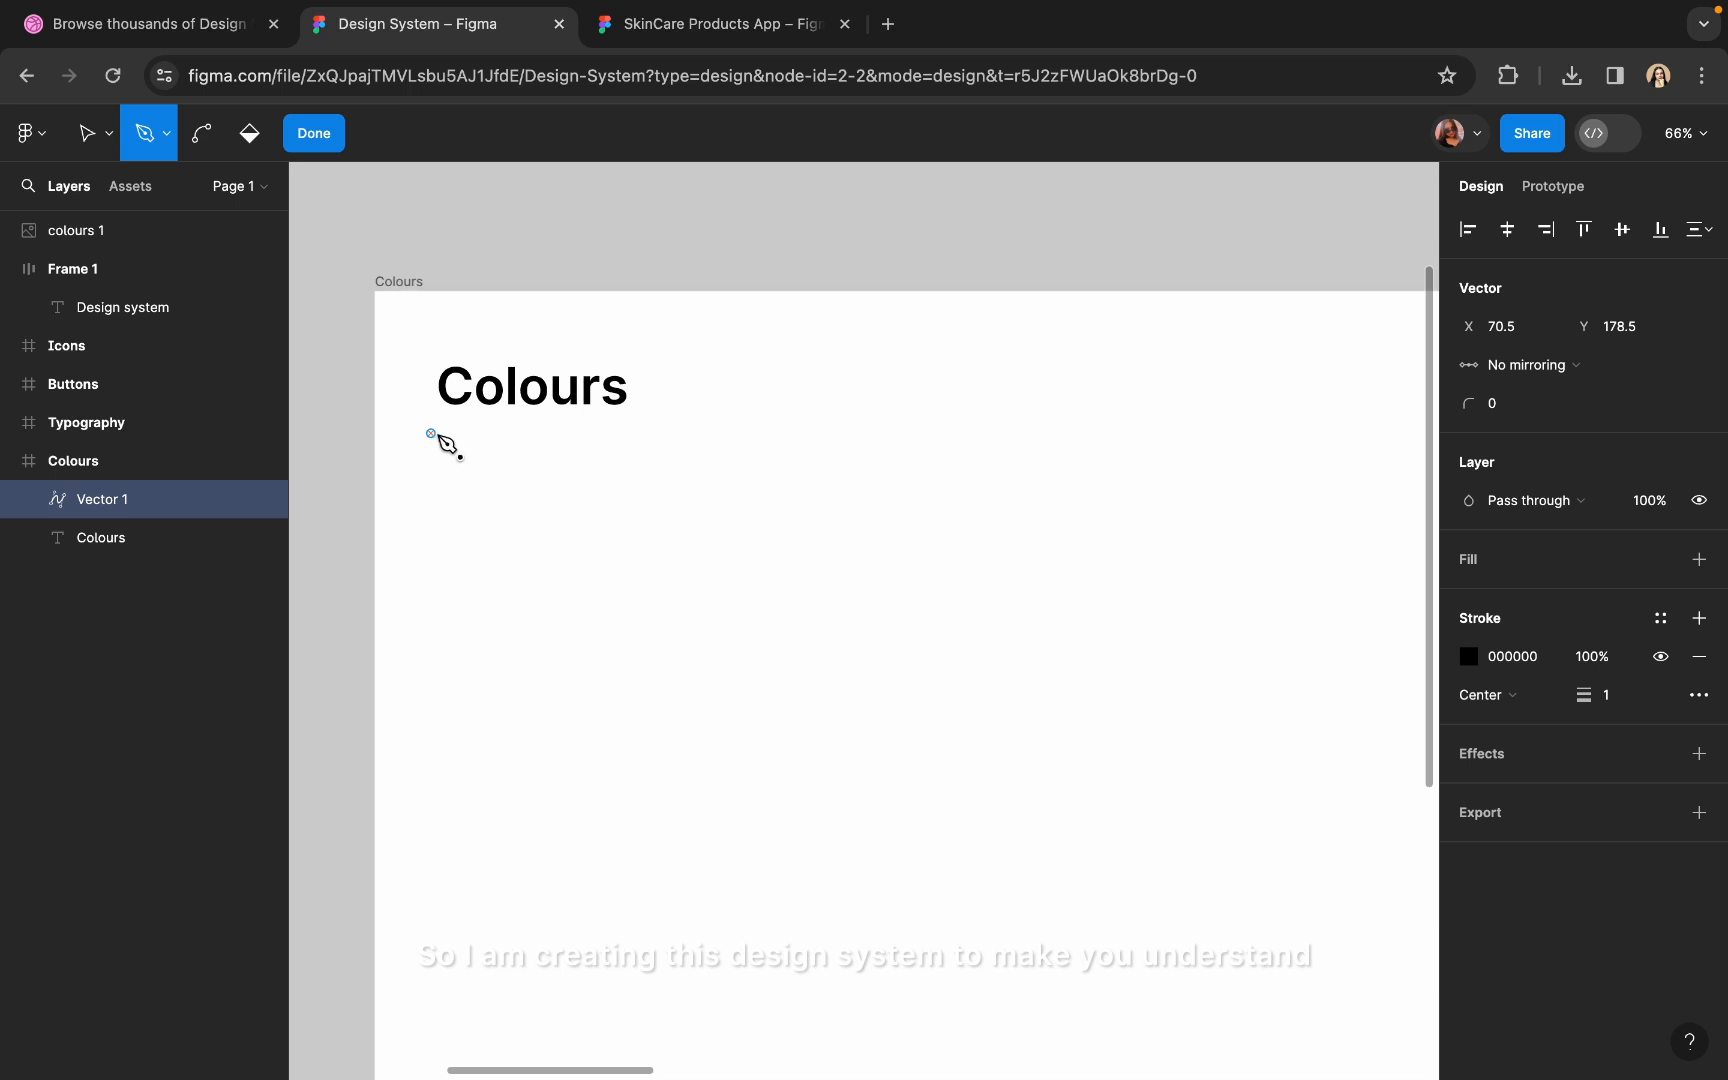
pyautogui.scroll(3, 609, 447)
pyautogui.scroll(-5, 609, 447)
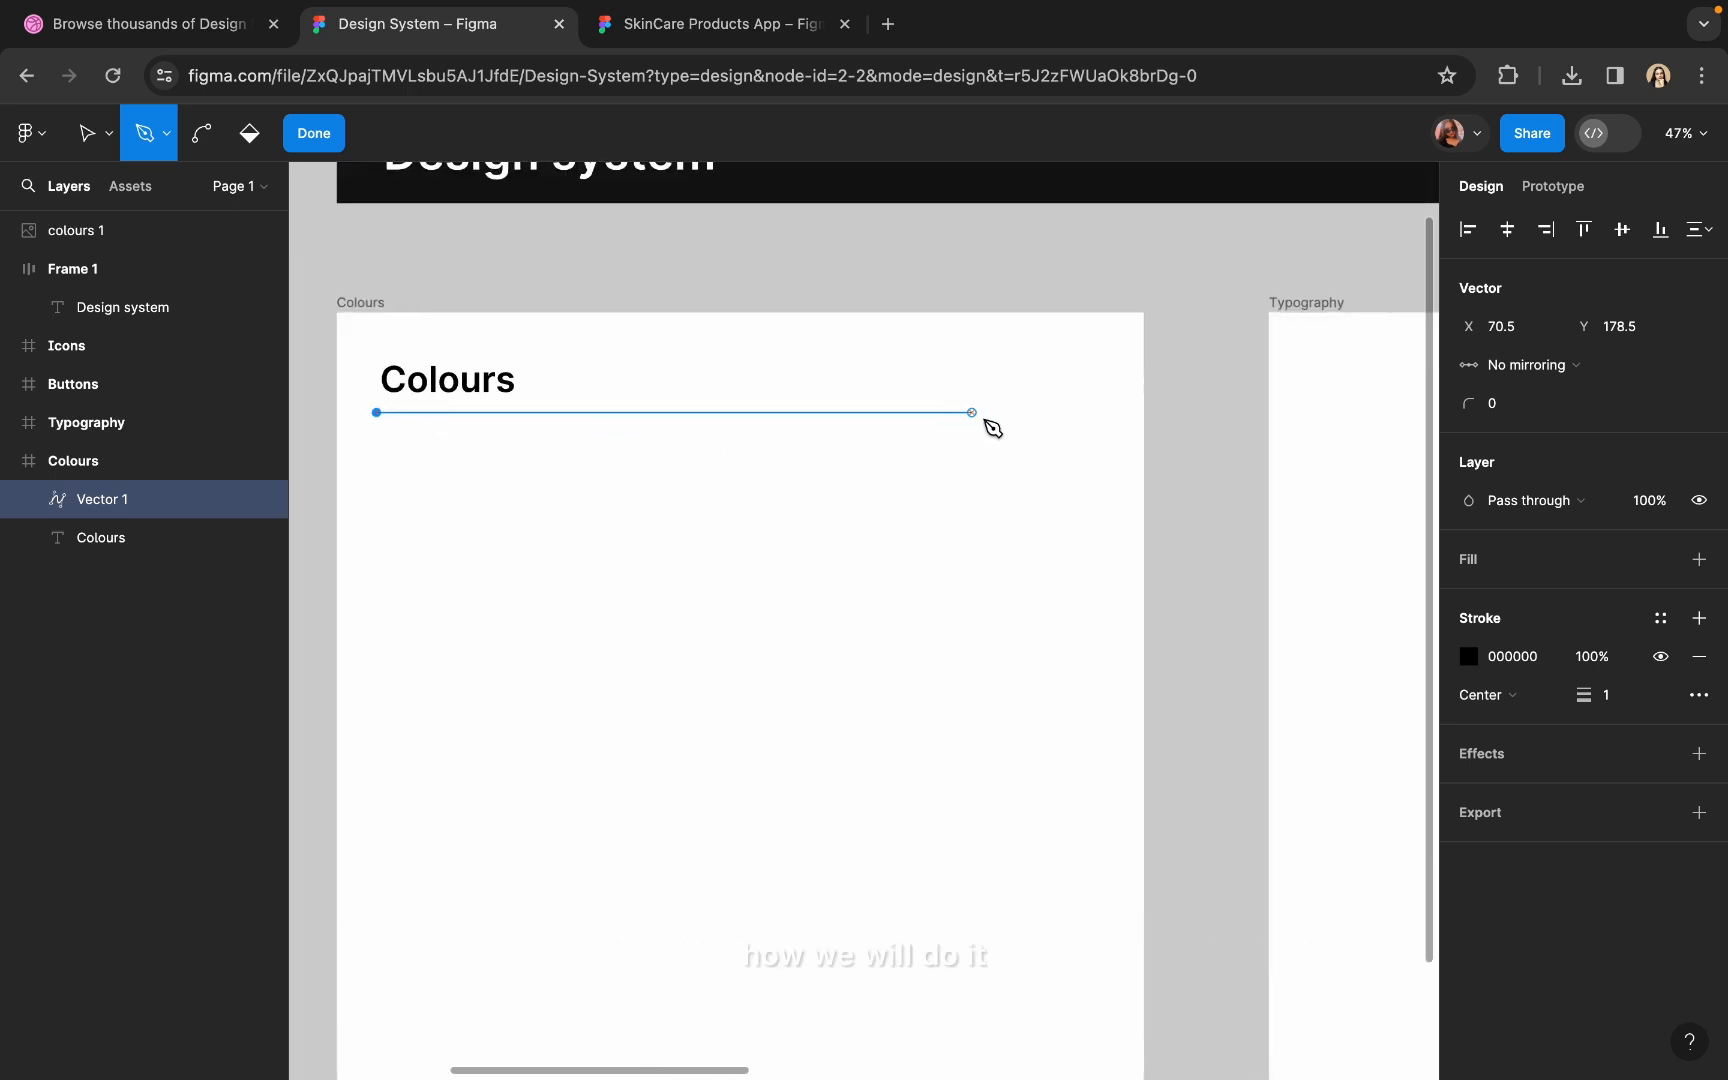
pyautogui.click(1097, 412)
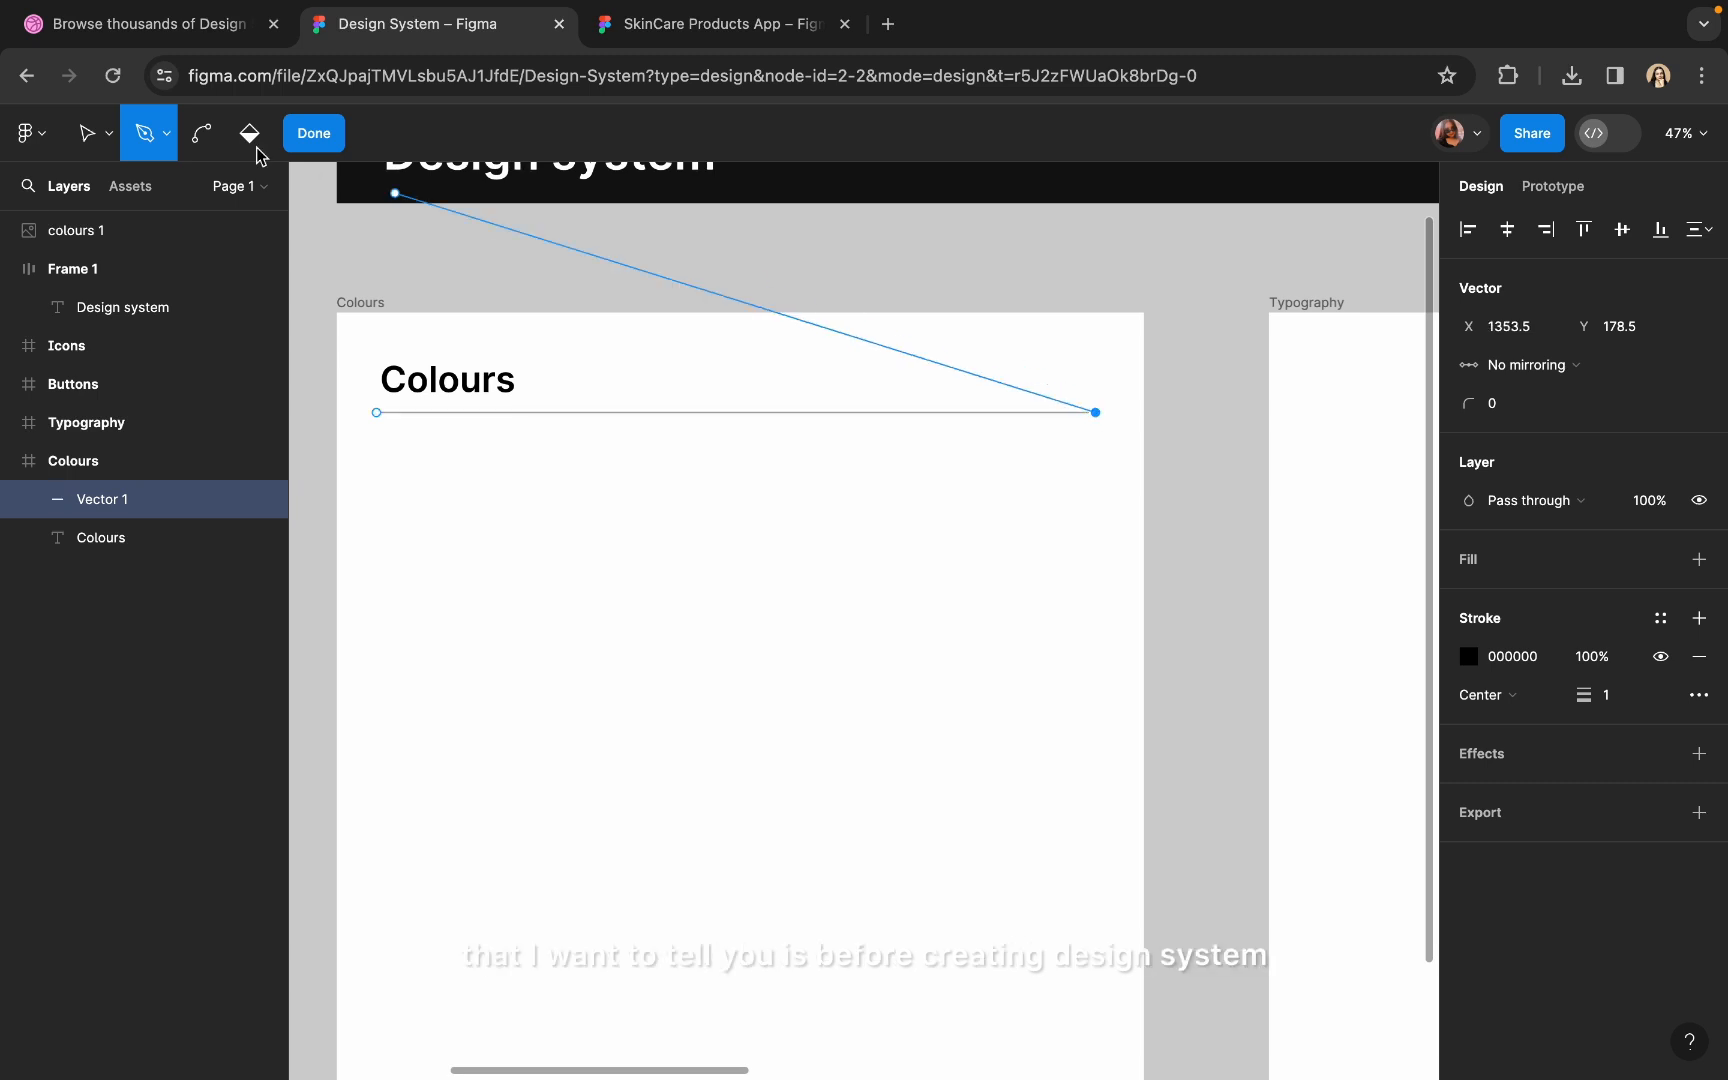
pyautogui.click(312, 137)
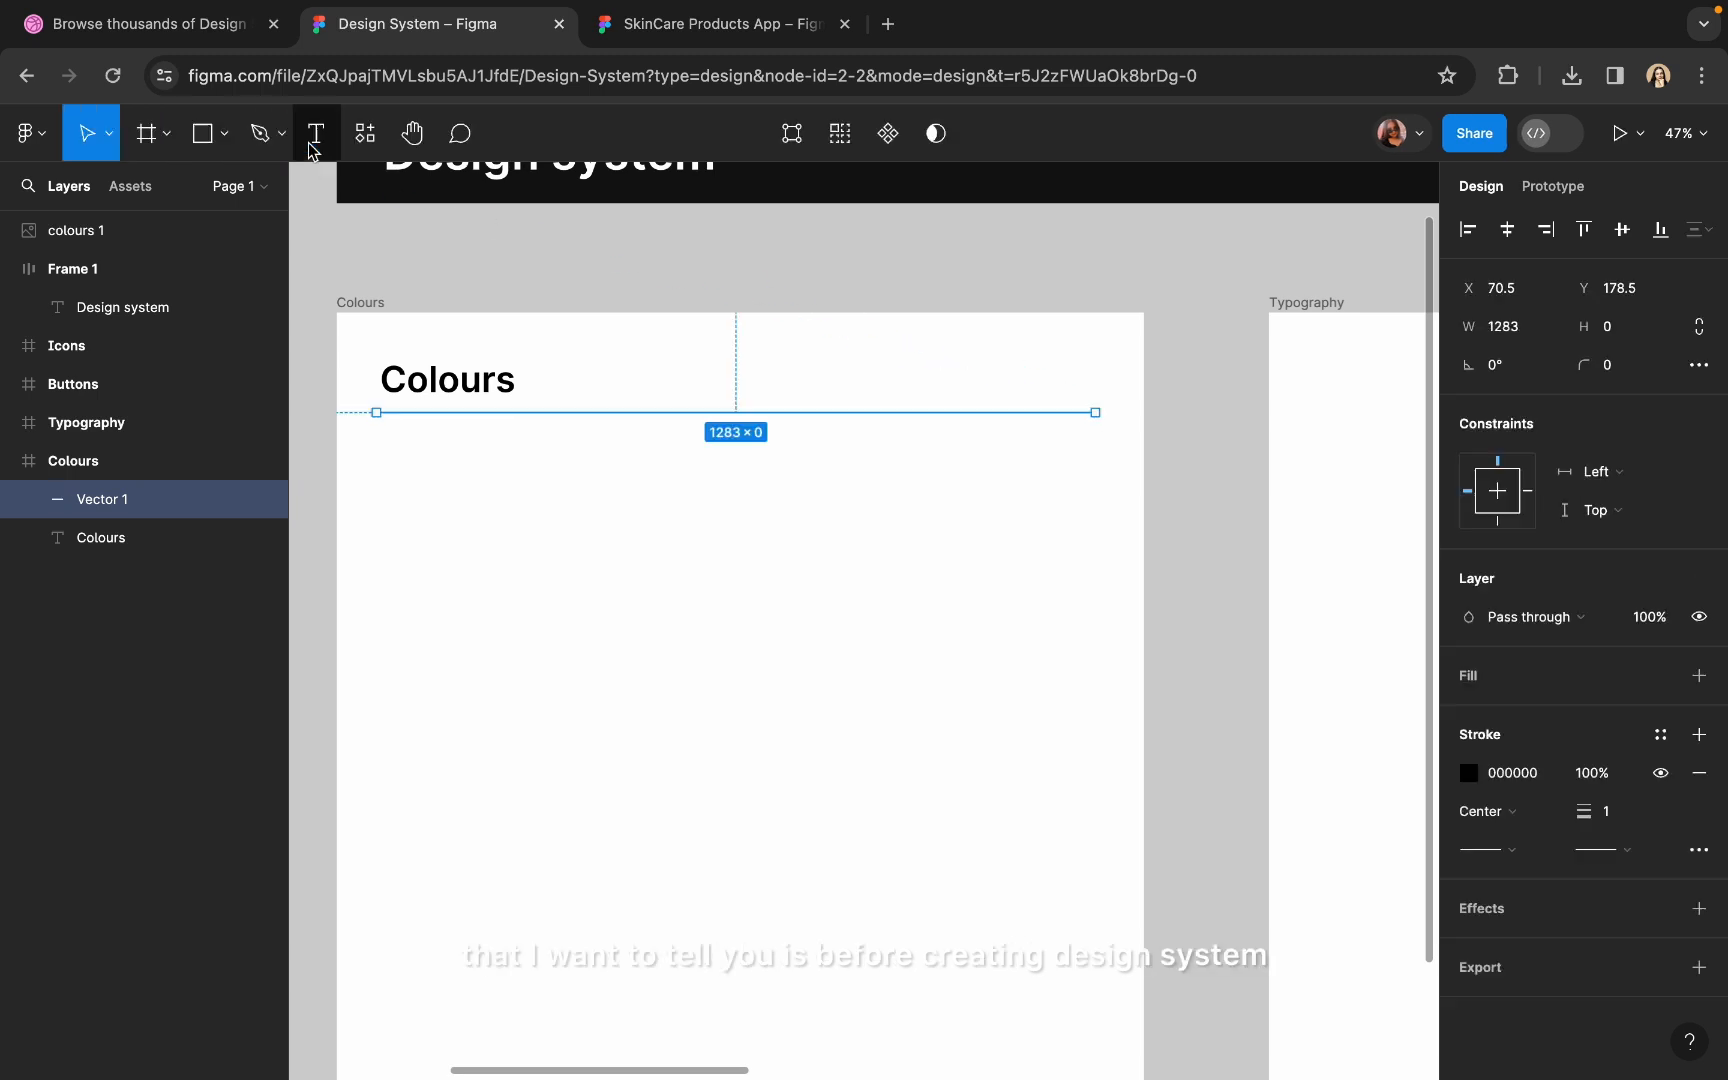
pyautogui.click(1505, 238)
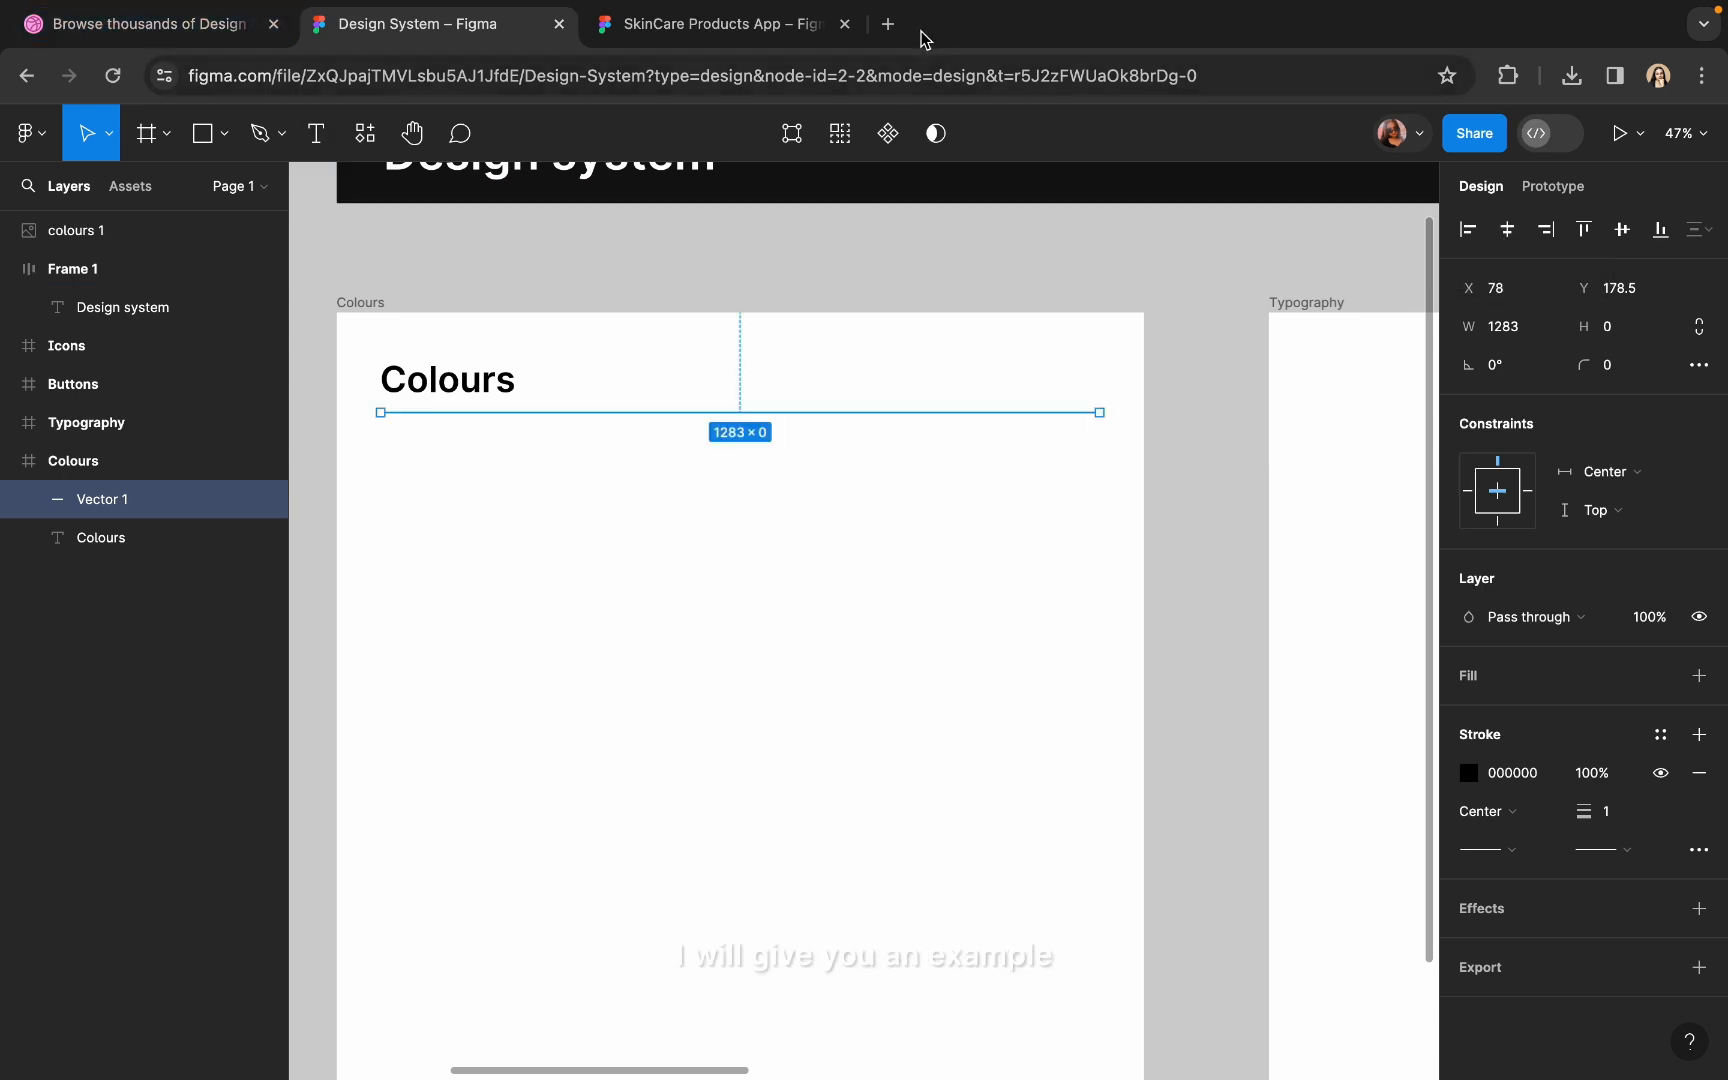
# - Open Dribbble in a new browser tab and search for "moodboard"
pyautogui.click(887, 23)
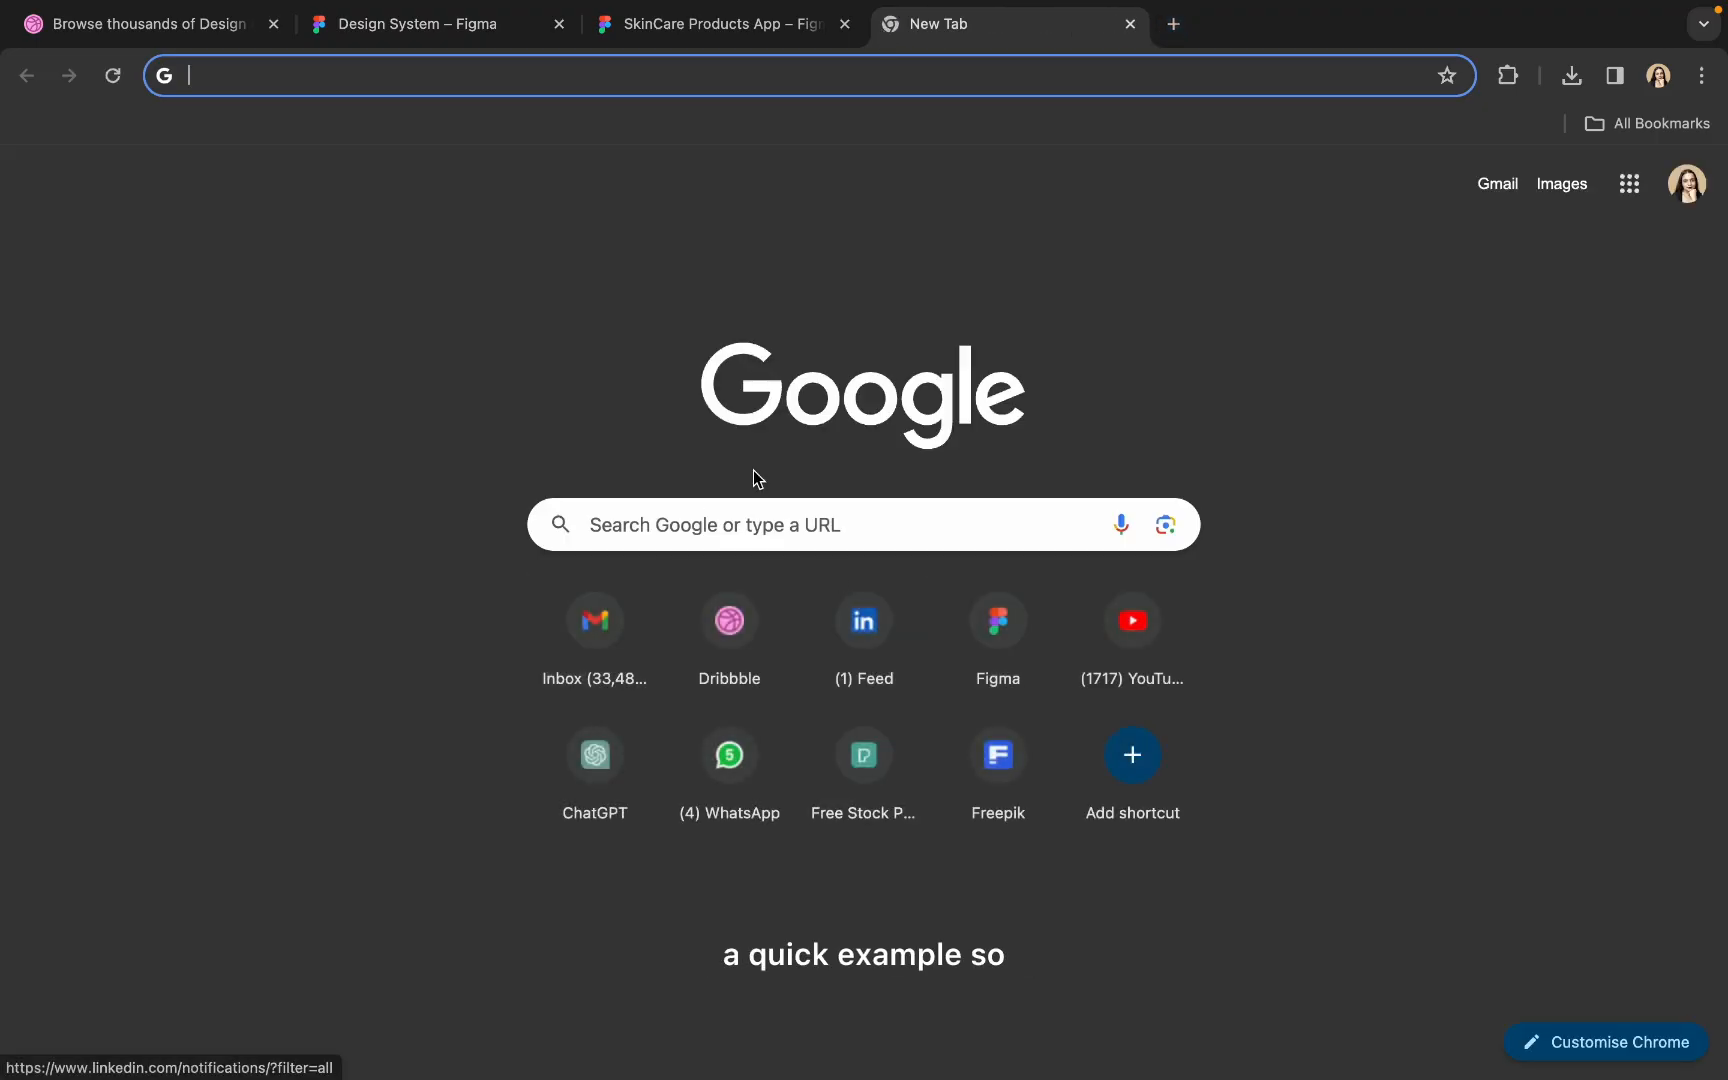
pyautogui.click(705, 660)
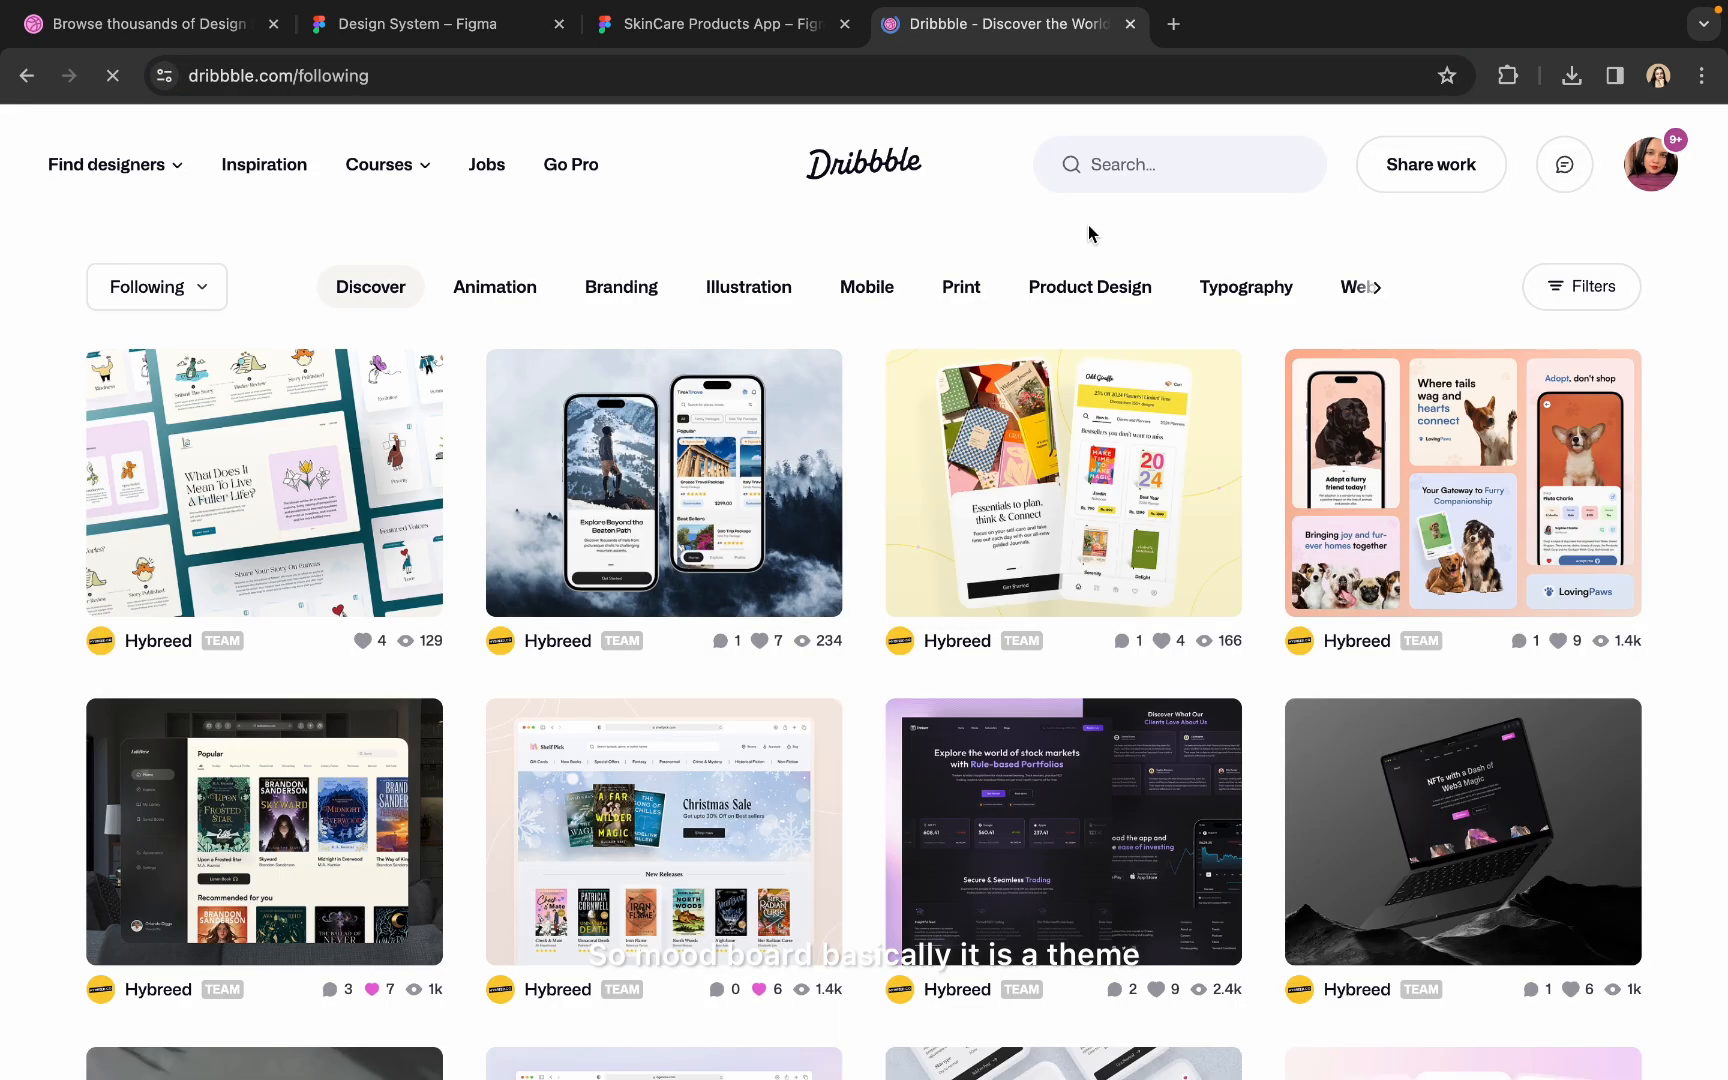
pyautogui.click(1099, 170)
pyautogui.write('moodboard')
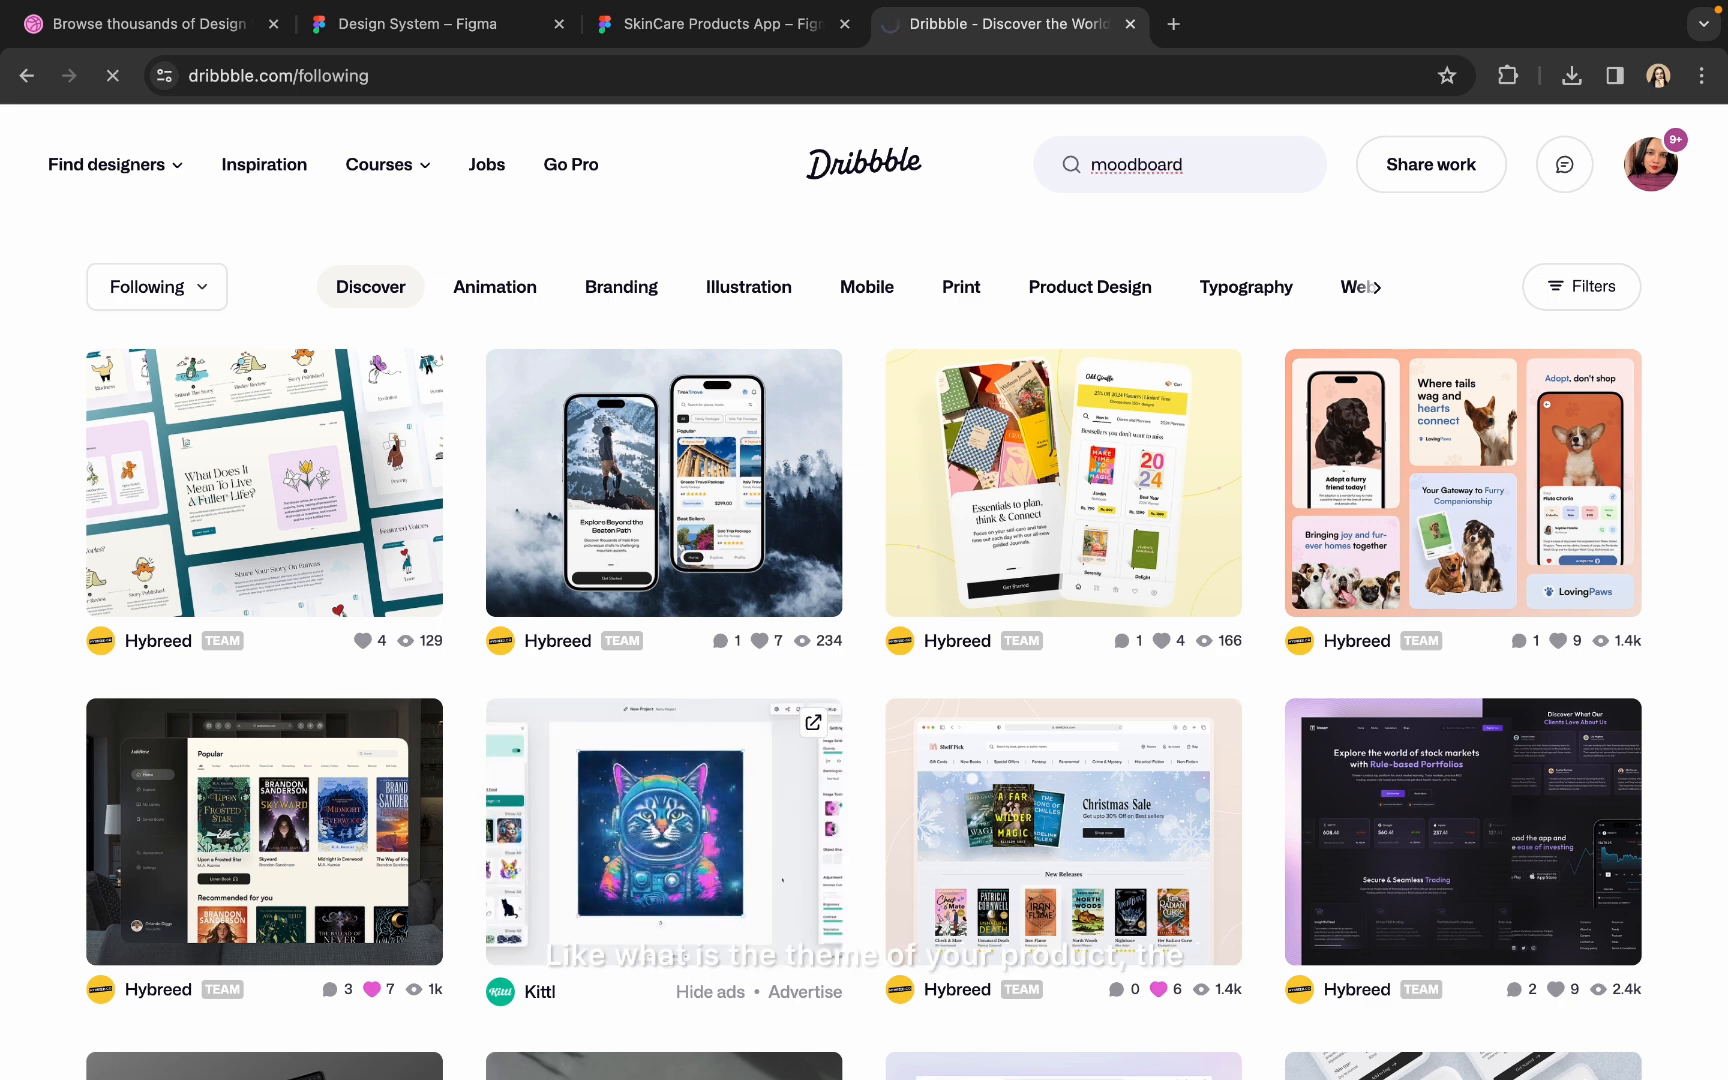
pyautogui.press('Return')
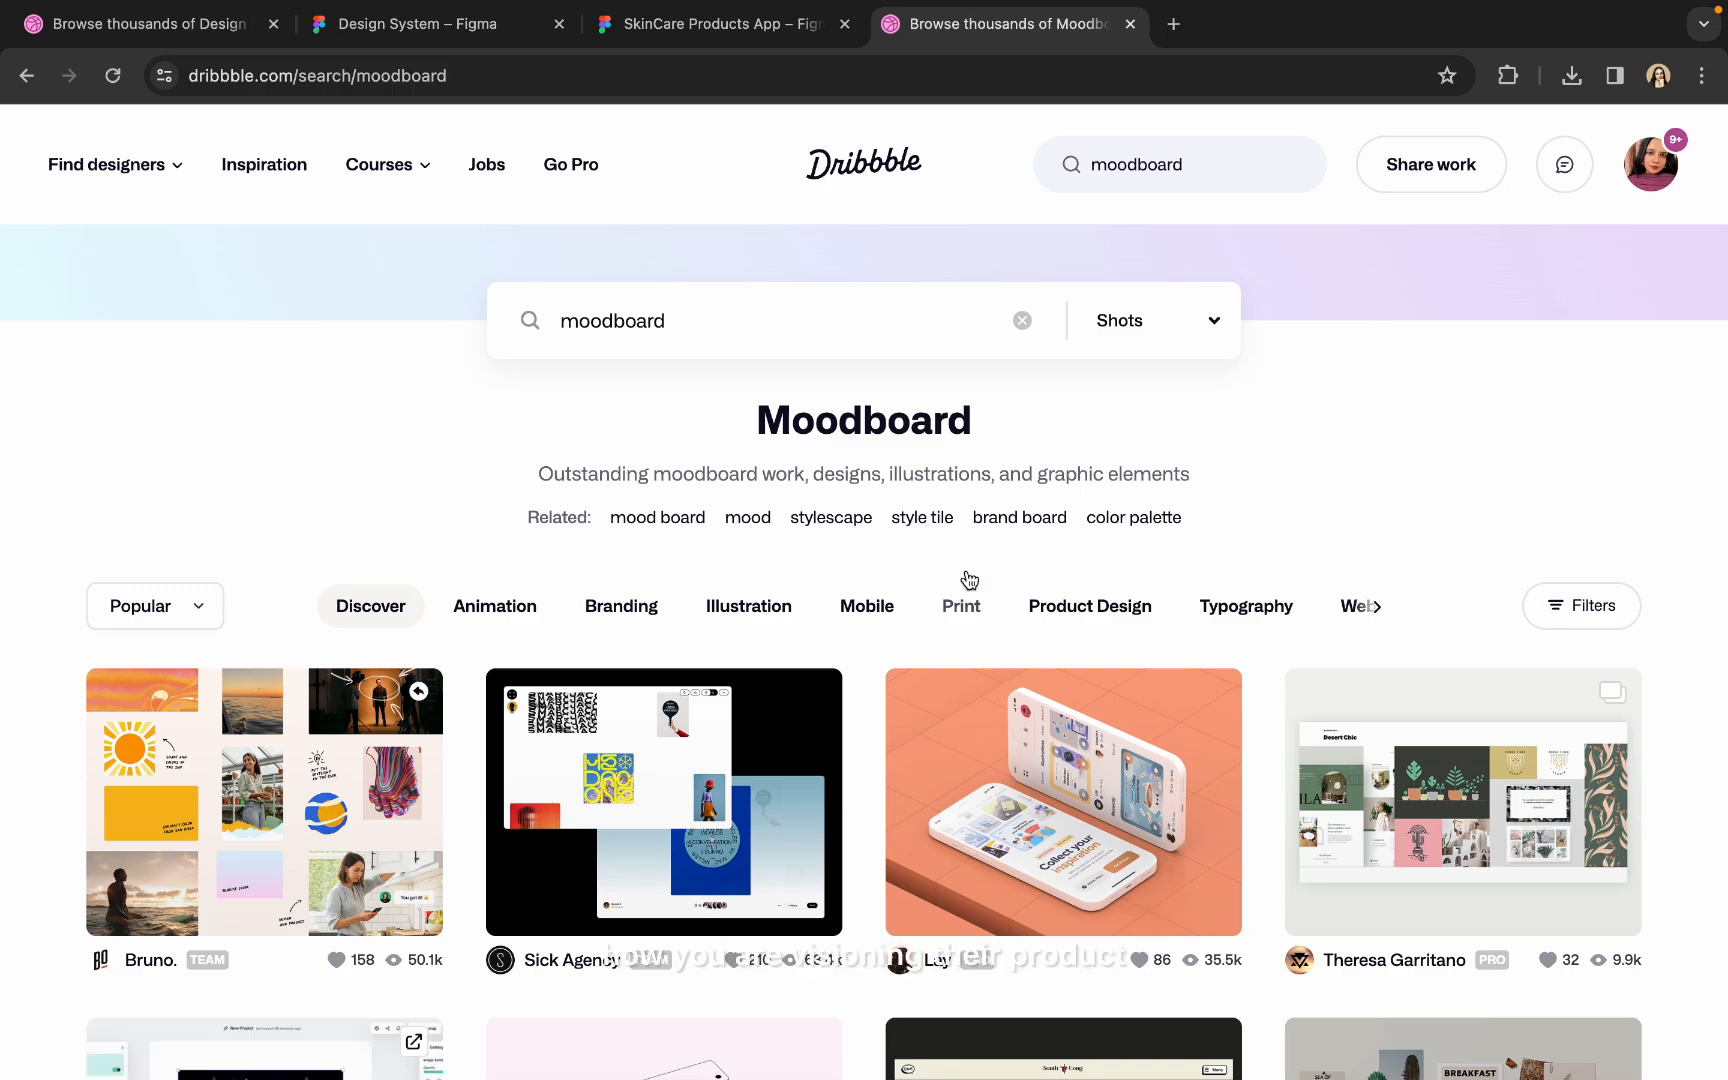
# - Browse the moodboard results, open the Dark UI Moodboard shot and examine its colours, imagery and type samples
pyautogui.scroll(-5, 863, 715)
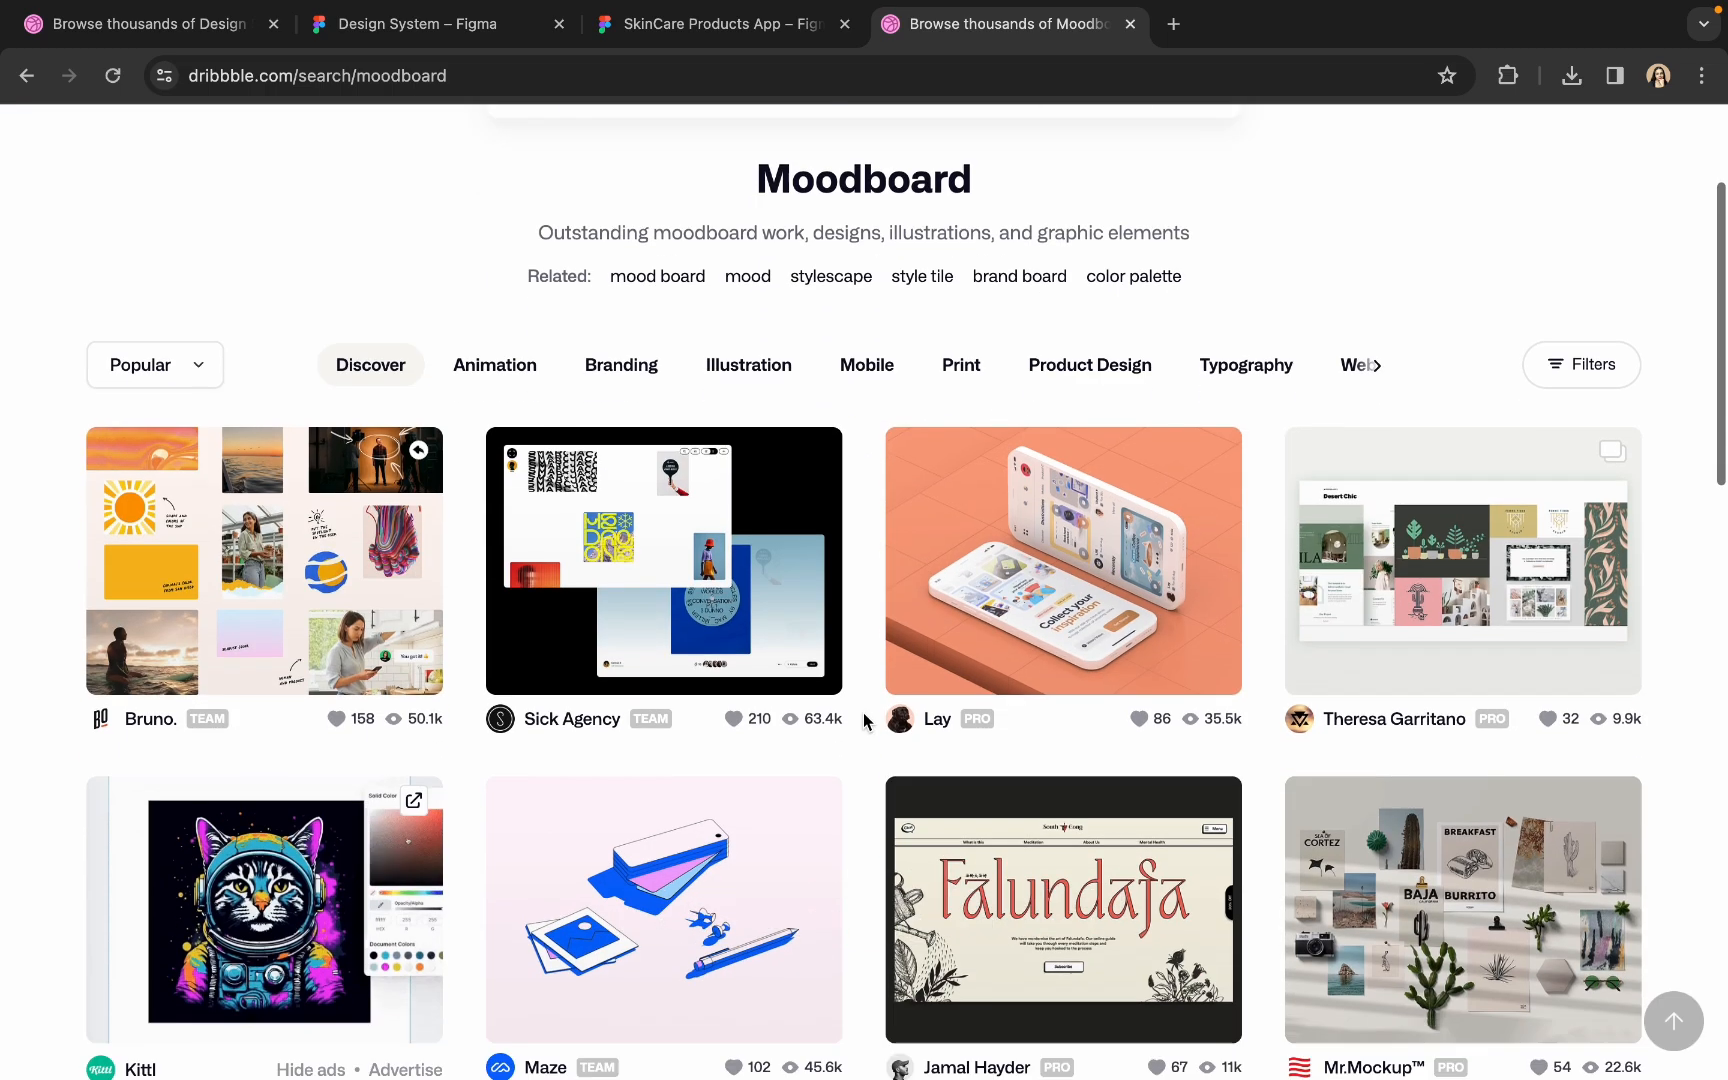
pyautogui.scroll(-4, 866, 720)
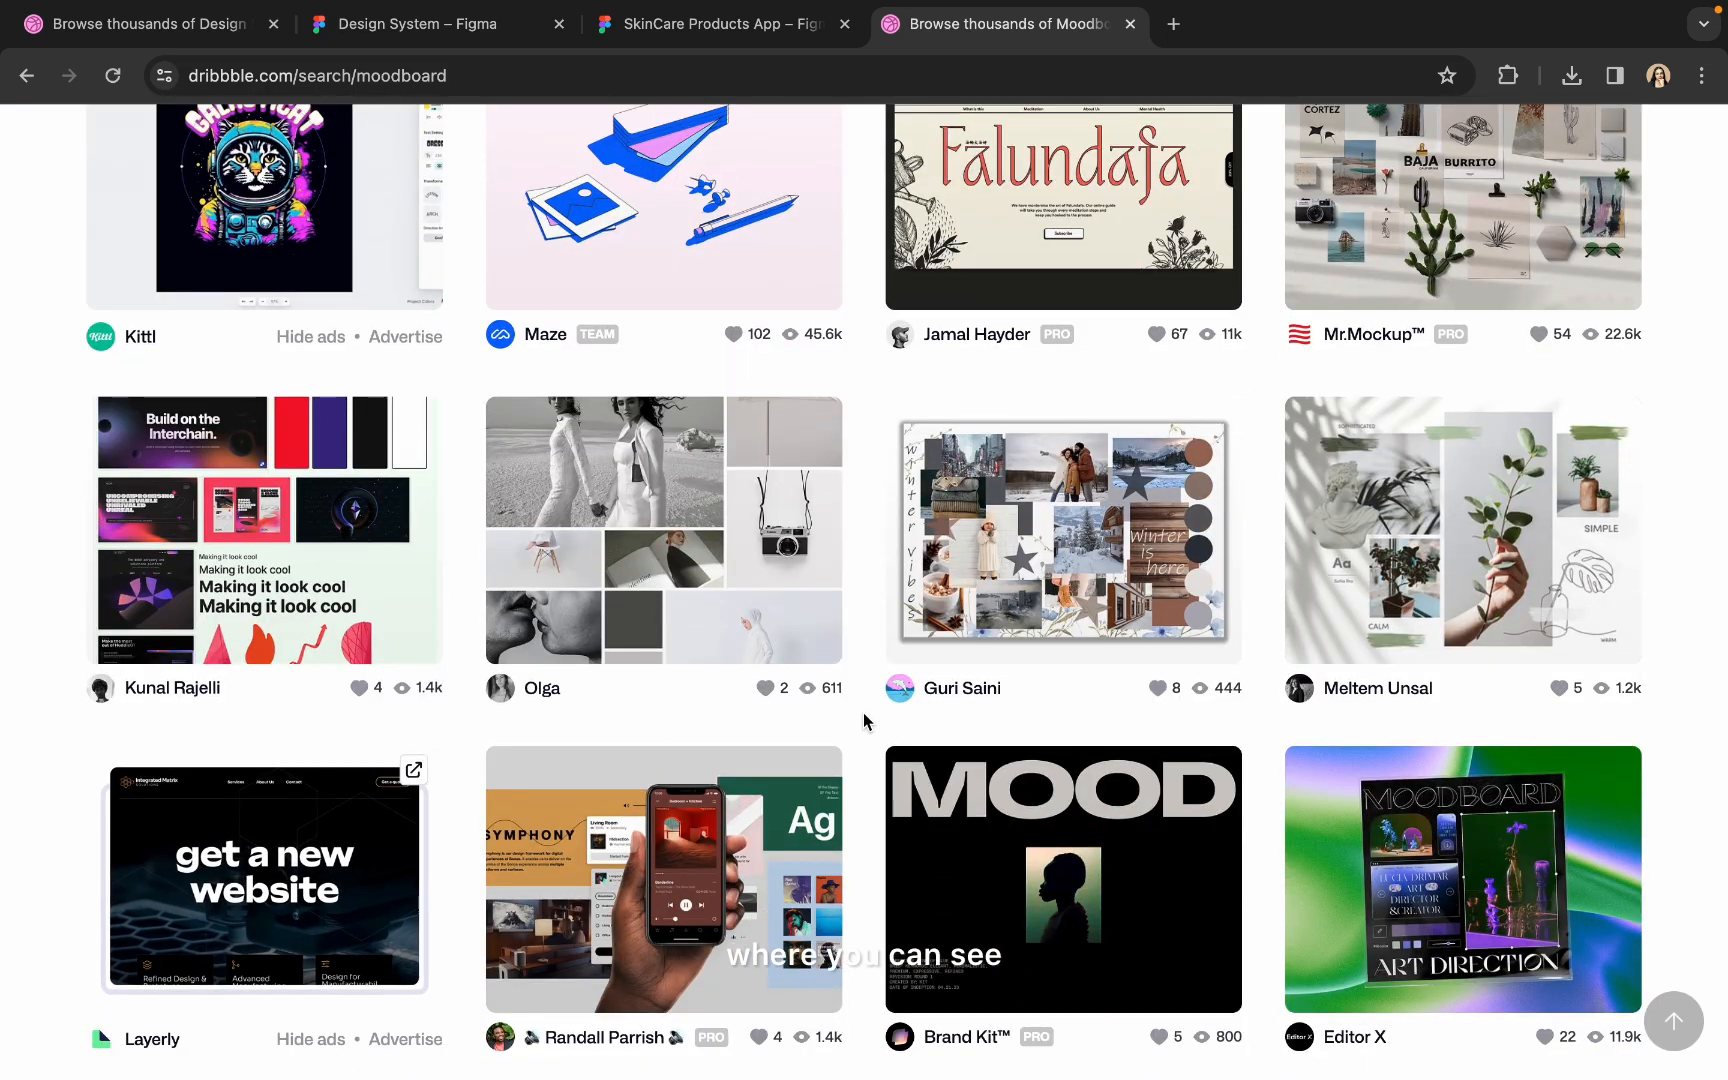
pyautogui.click(238, 452)
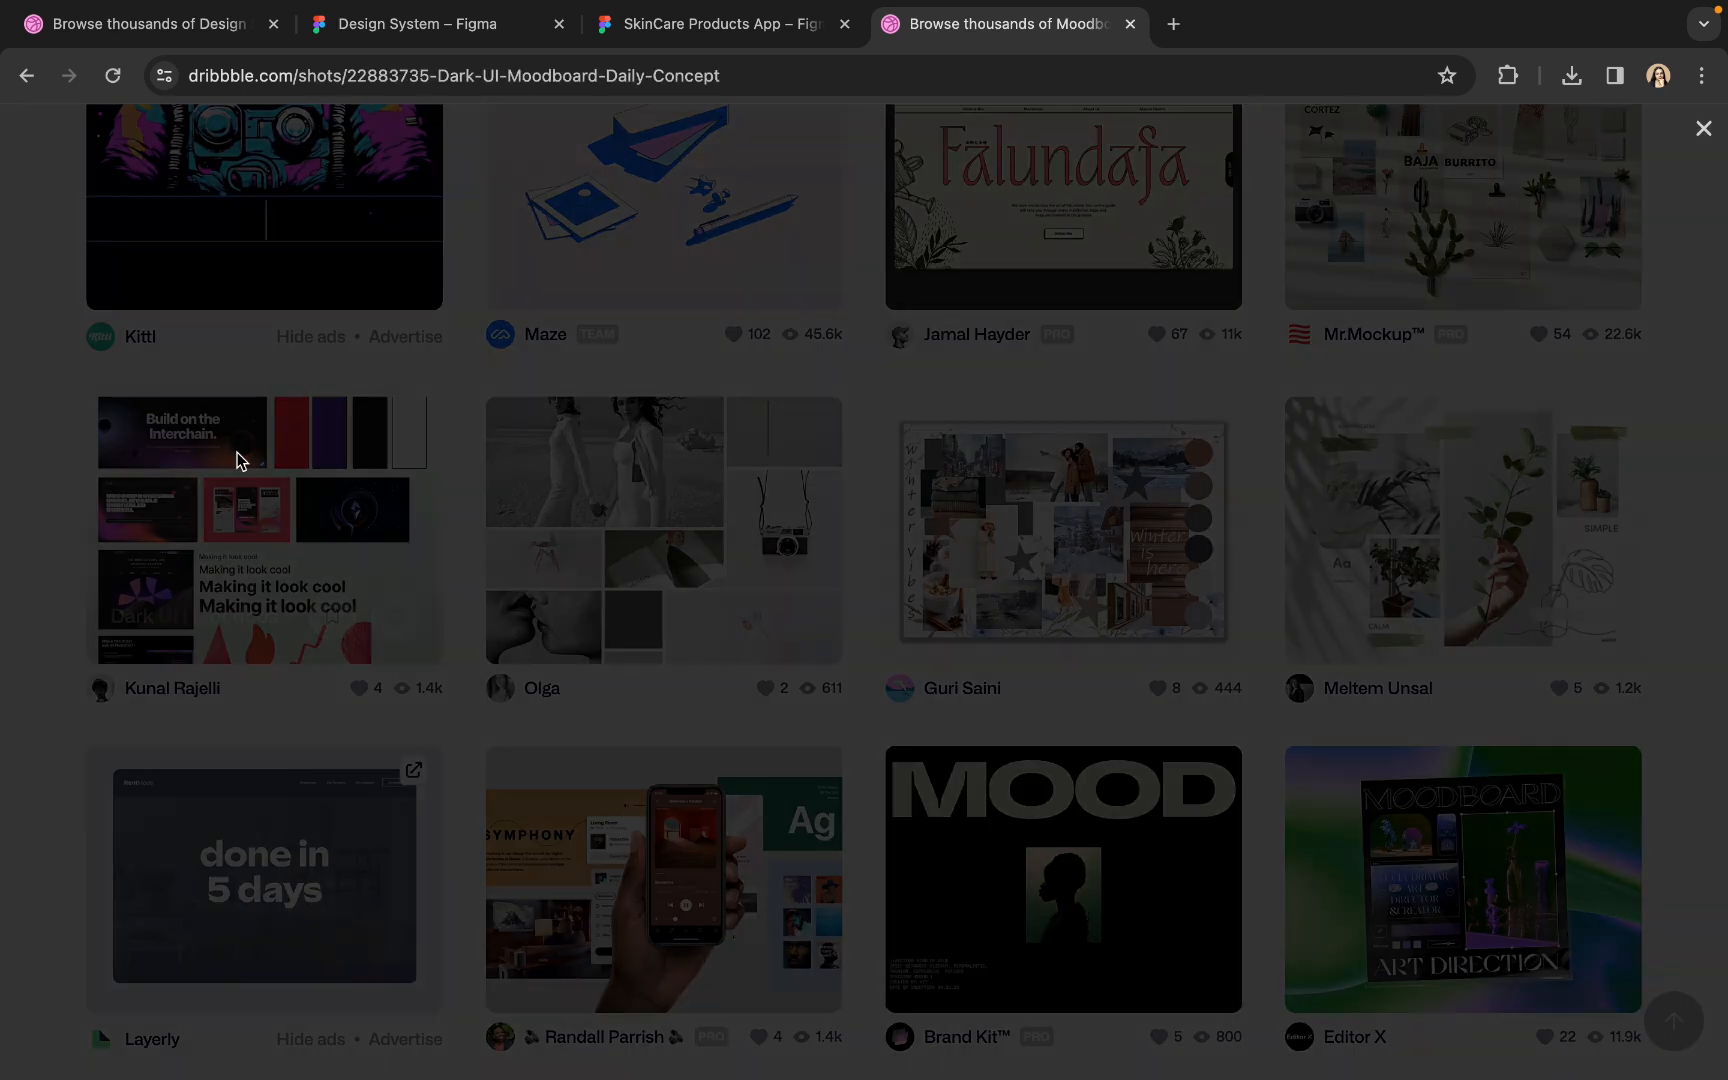
pyautogui.scroll(-3, 122, 572)
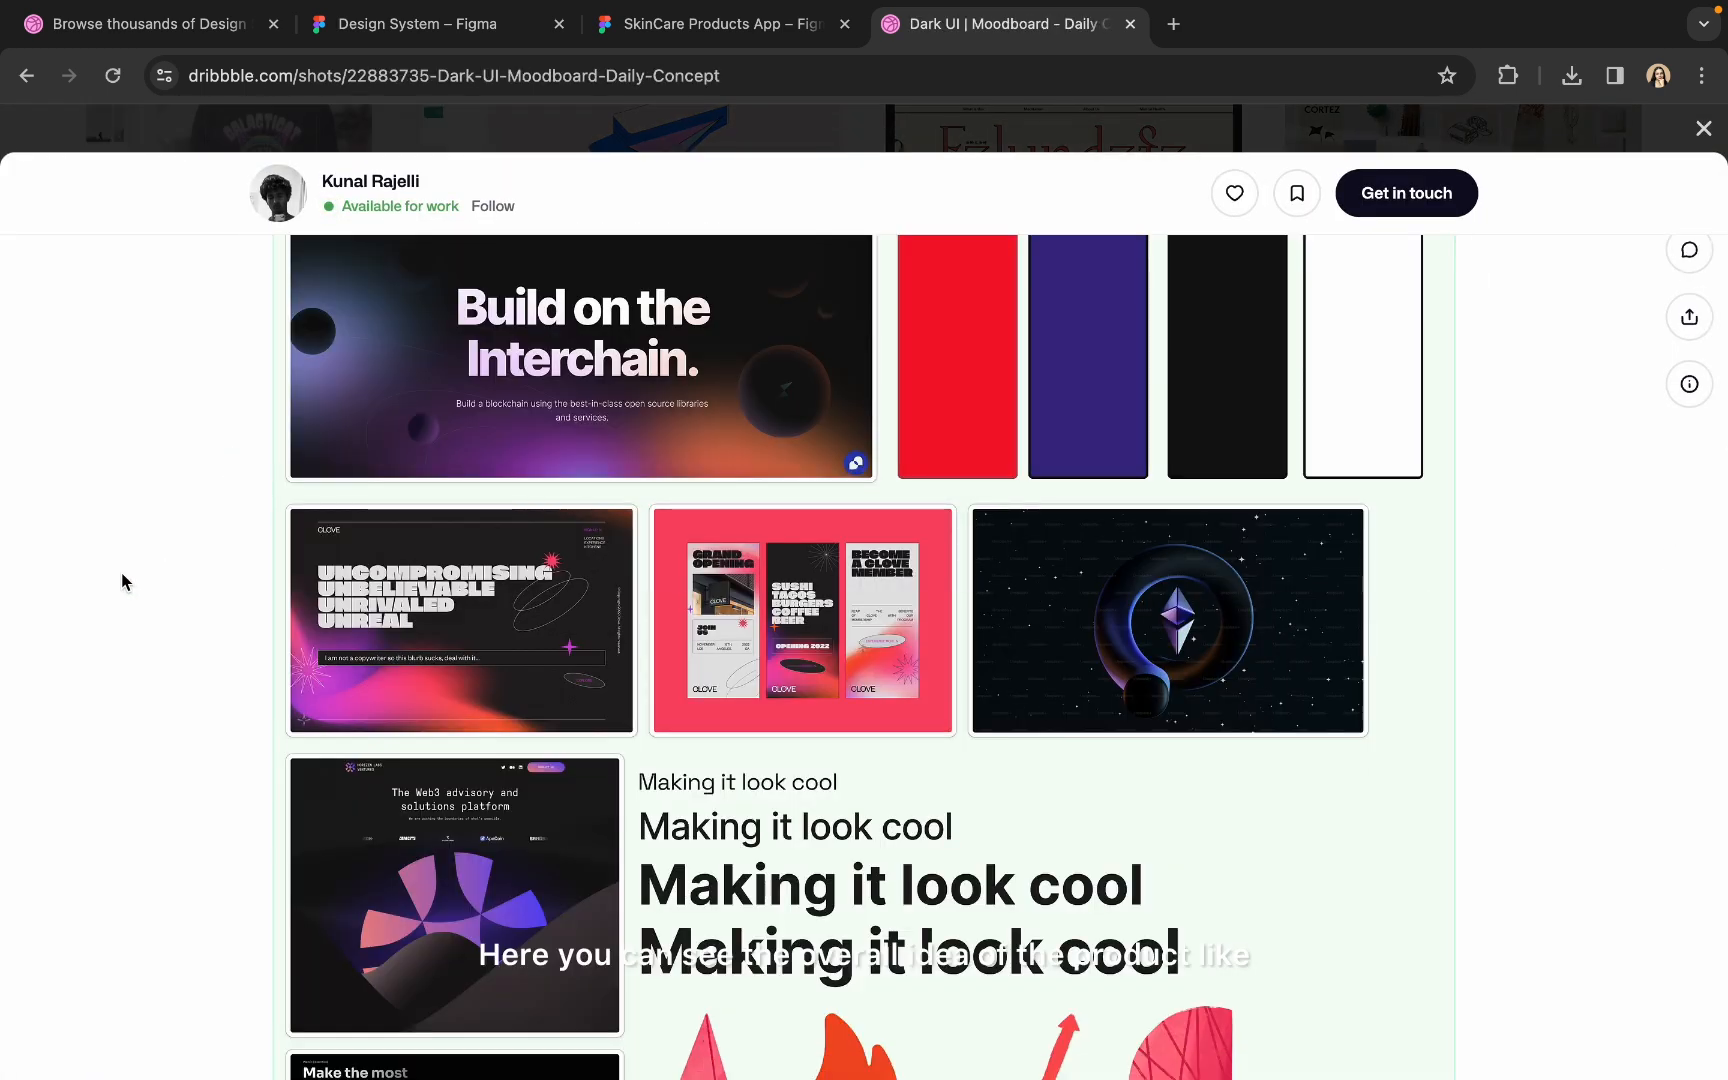
pyautogui.scroll(1, 122, 572)
pyautogui.scroll(1, 122, 572)
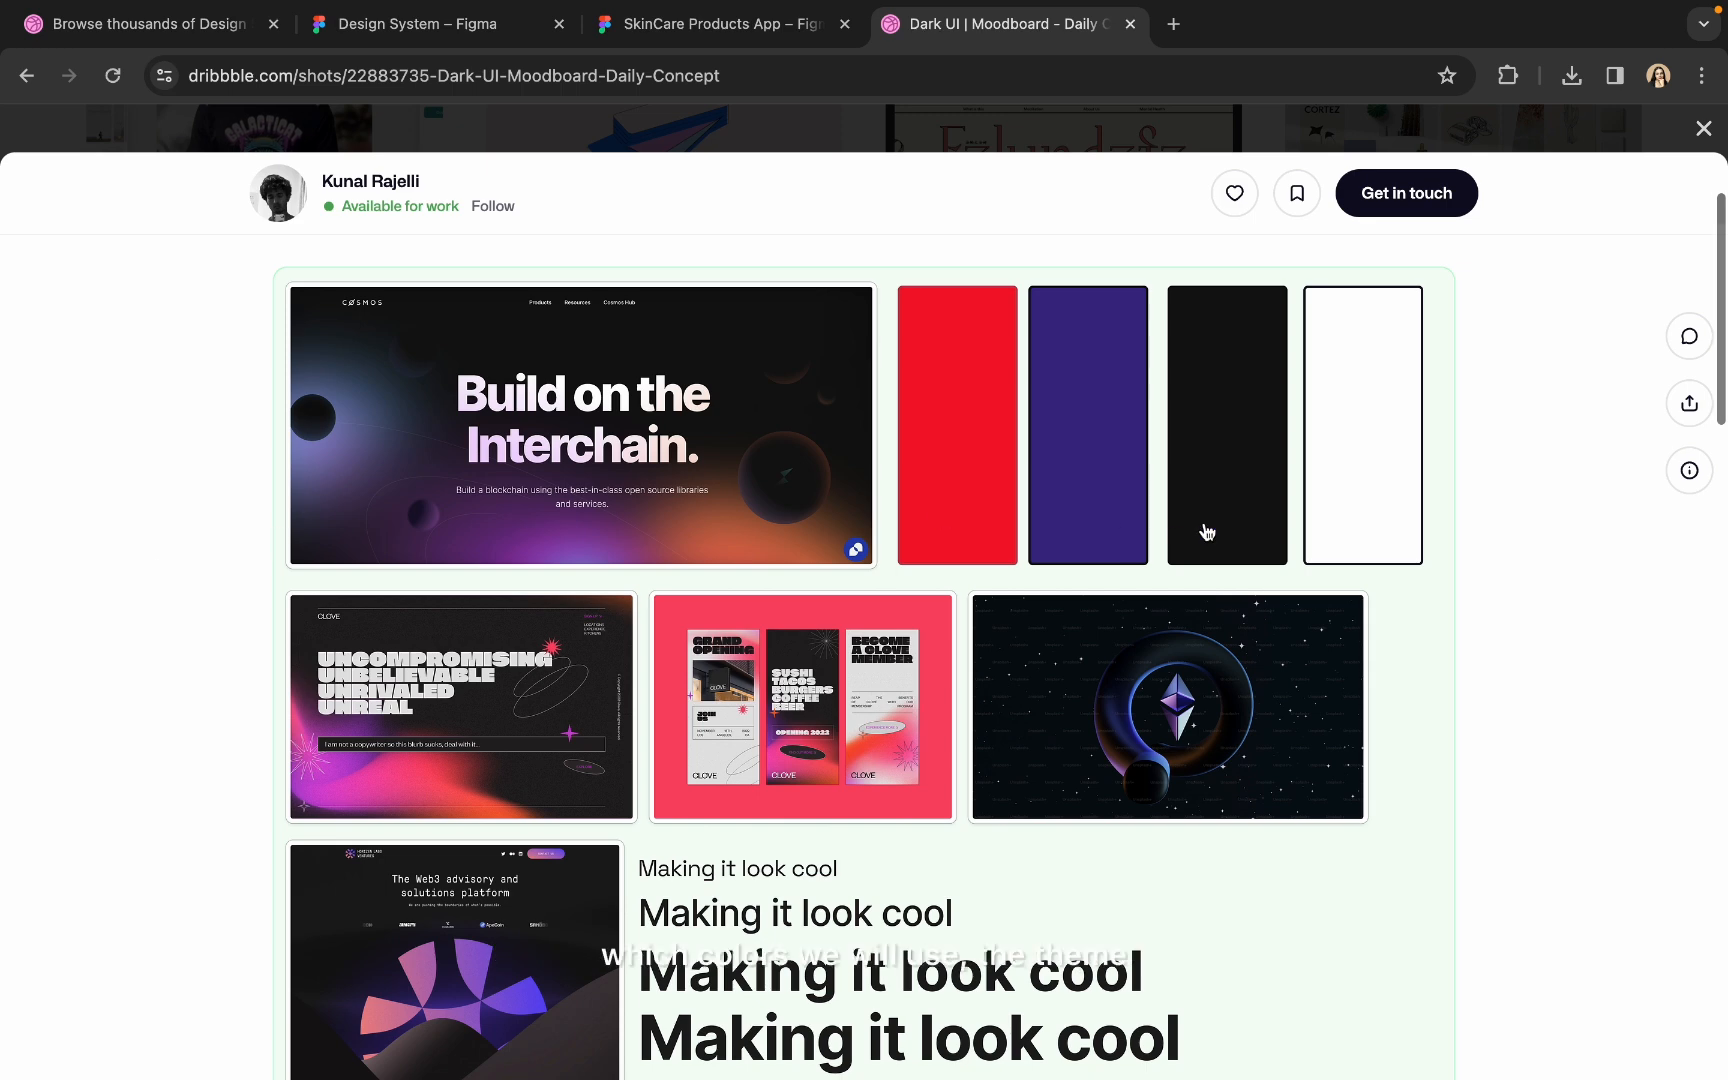
# - Review the Dark UI moodboard's colour swatches, interface images, heading type samples and graphic shapes
pyautogui.scroll(-4, 791, 436)
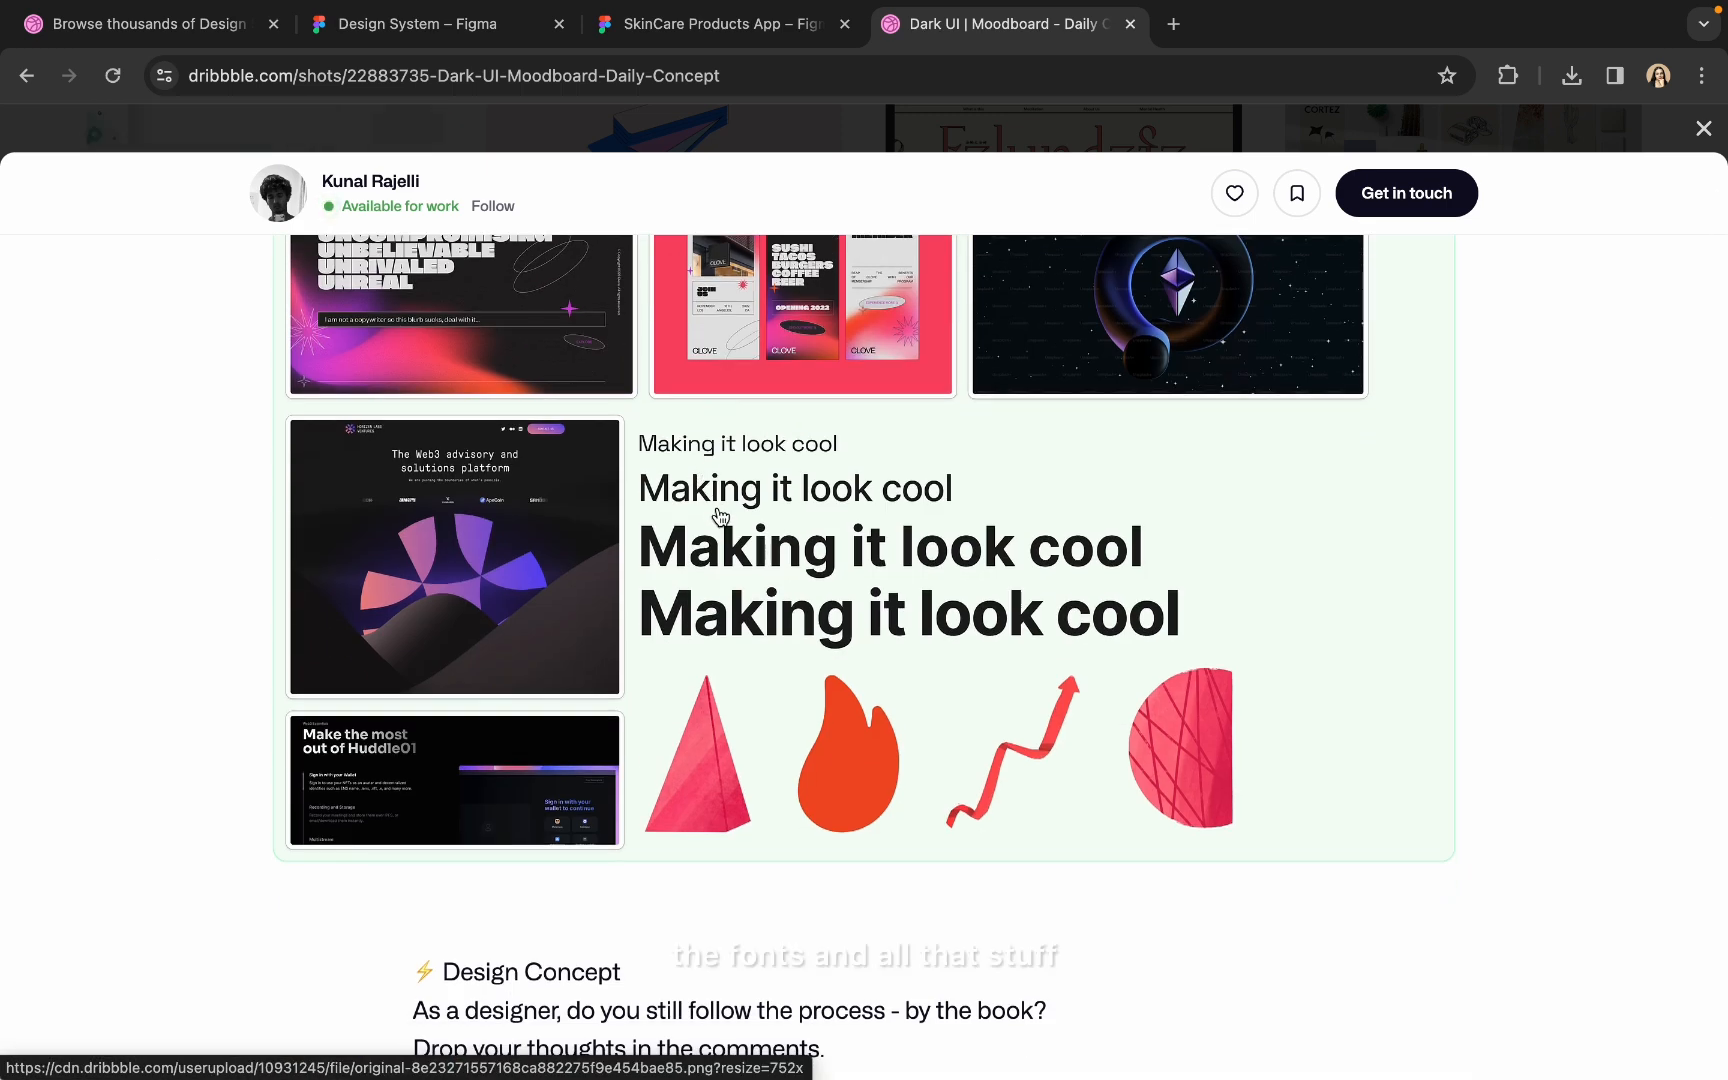
pyautogui.scroll(1, 722, 517)
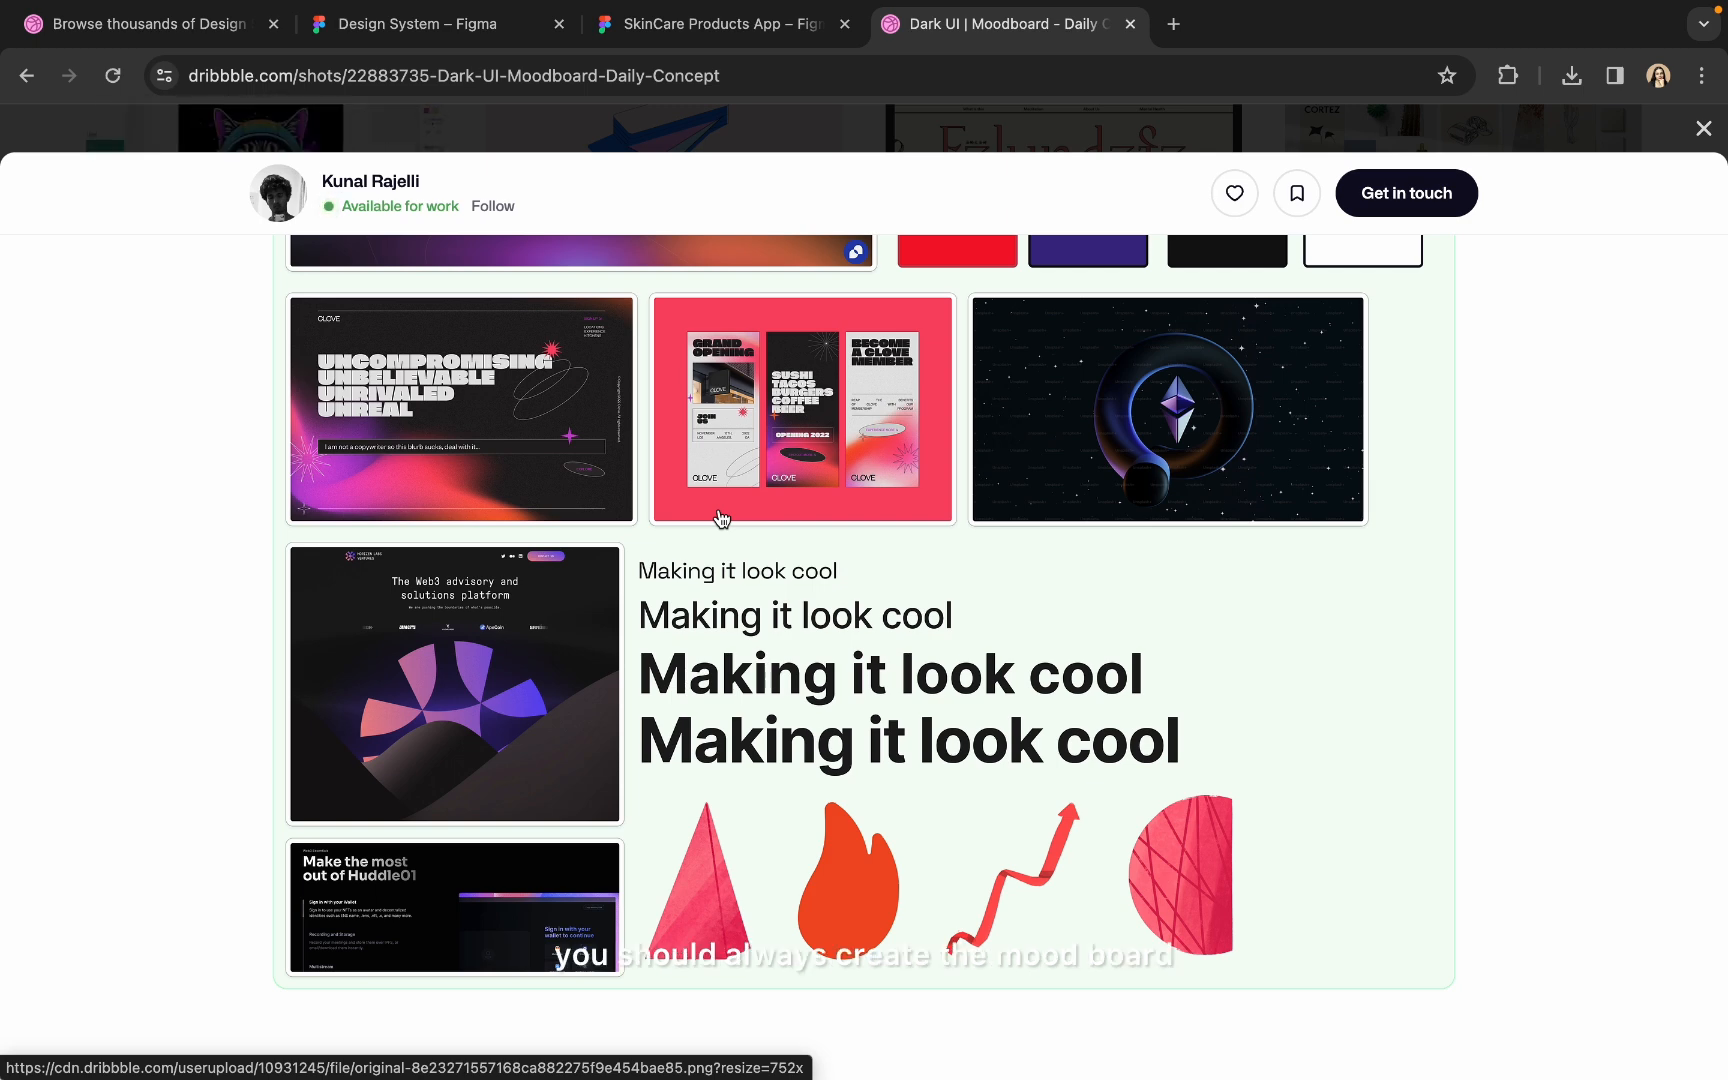
pyautogui.scroll(3, 720, 517)
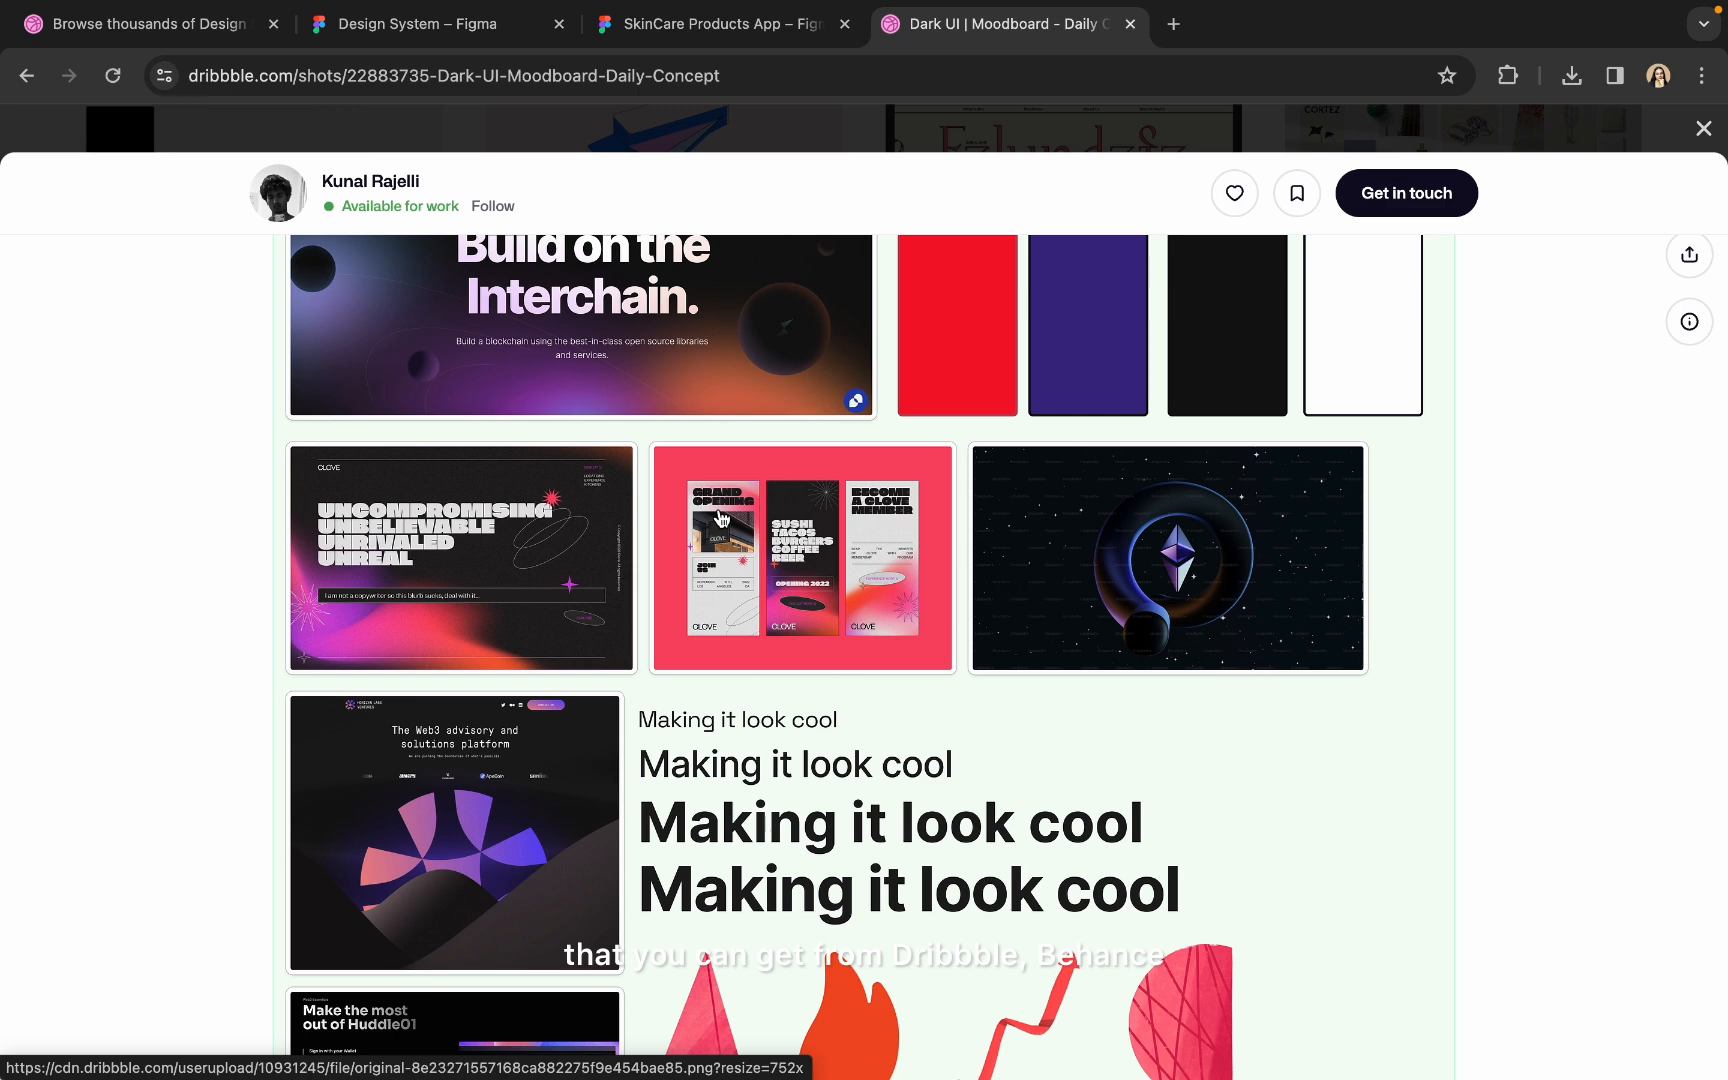
pyautogui.scroll(3, 720, 517)
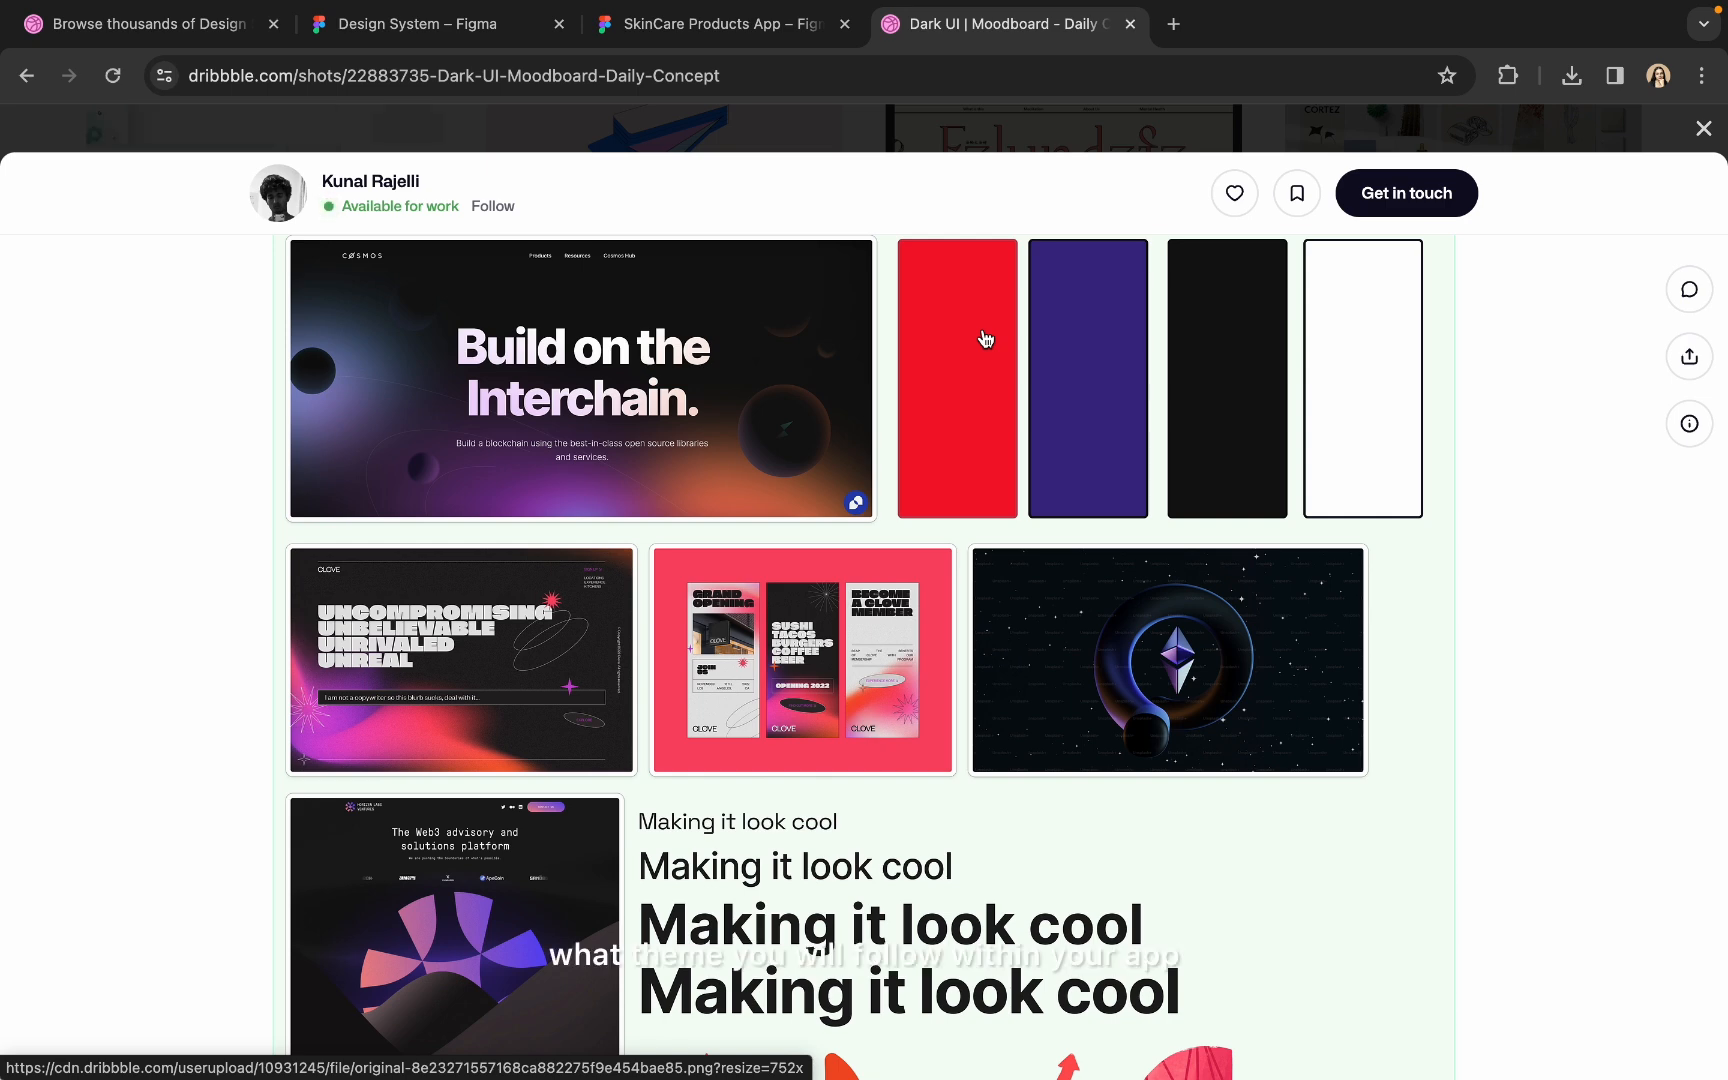
pyautogui.scroll(-4, 985, 340)
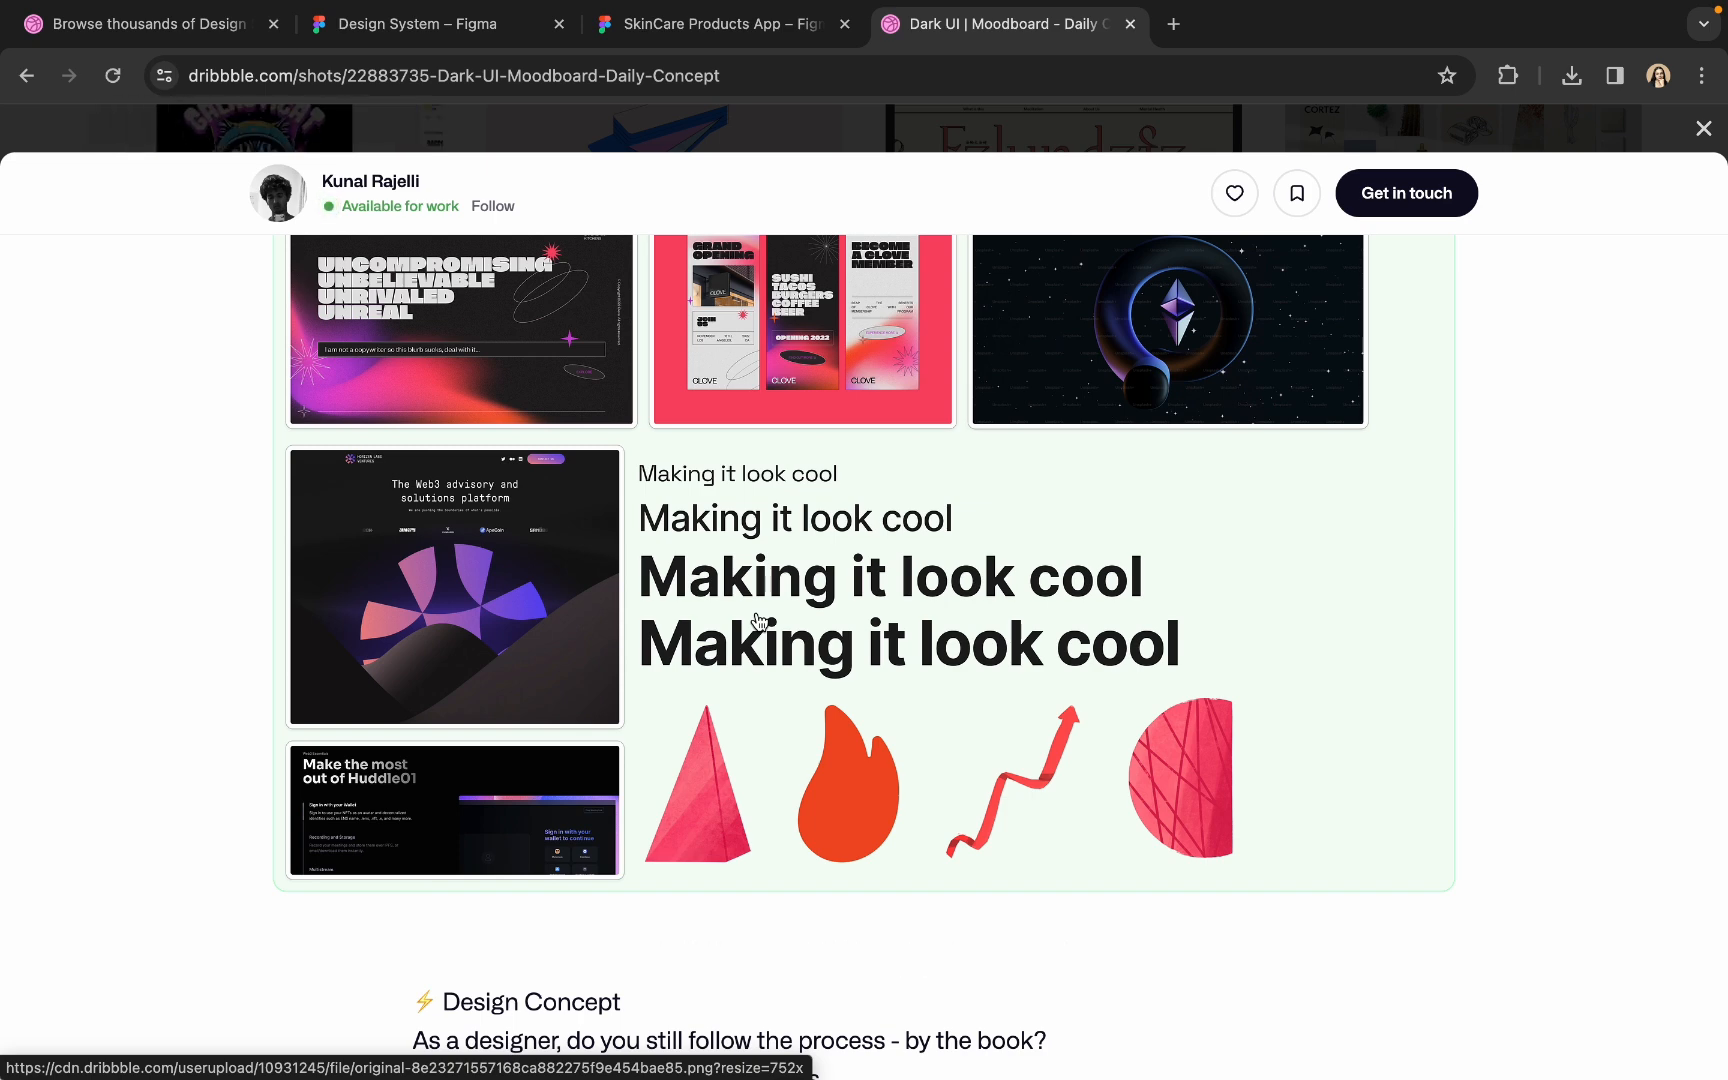
pyautogui.scroll(3, 759, 622)
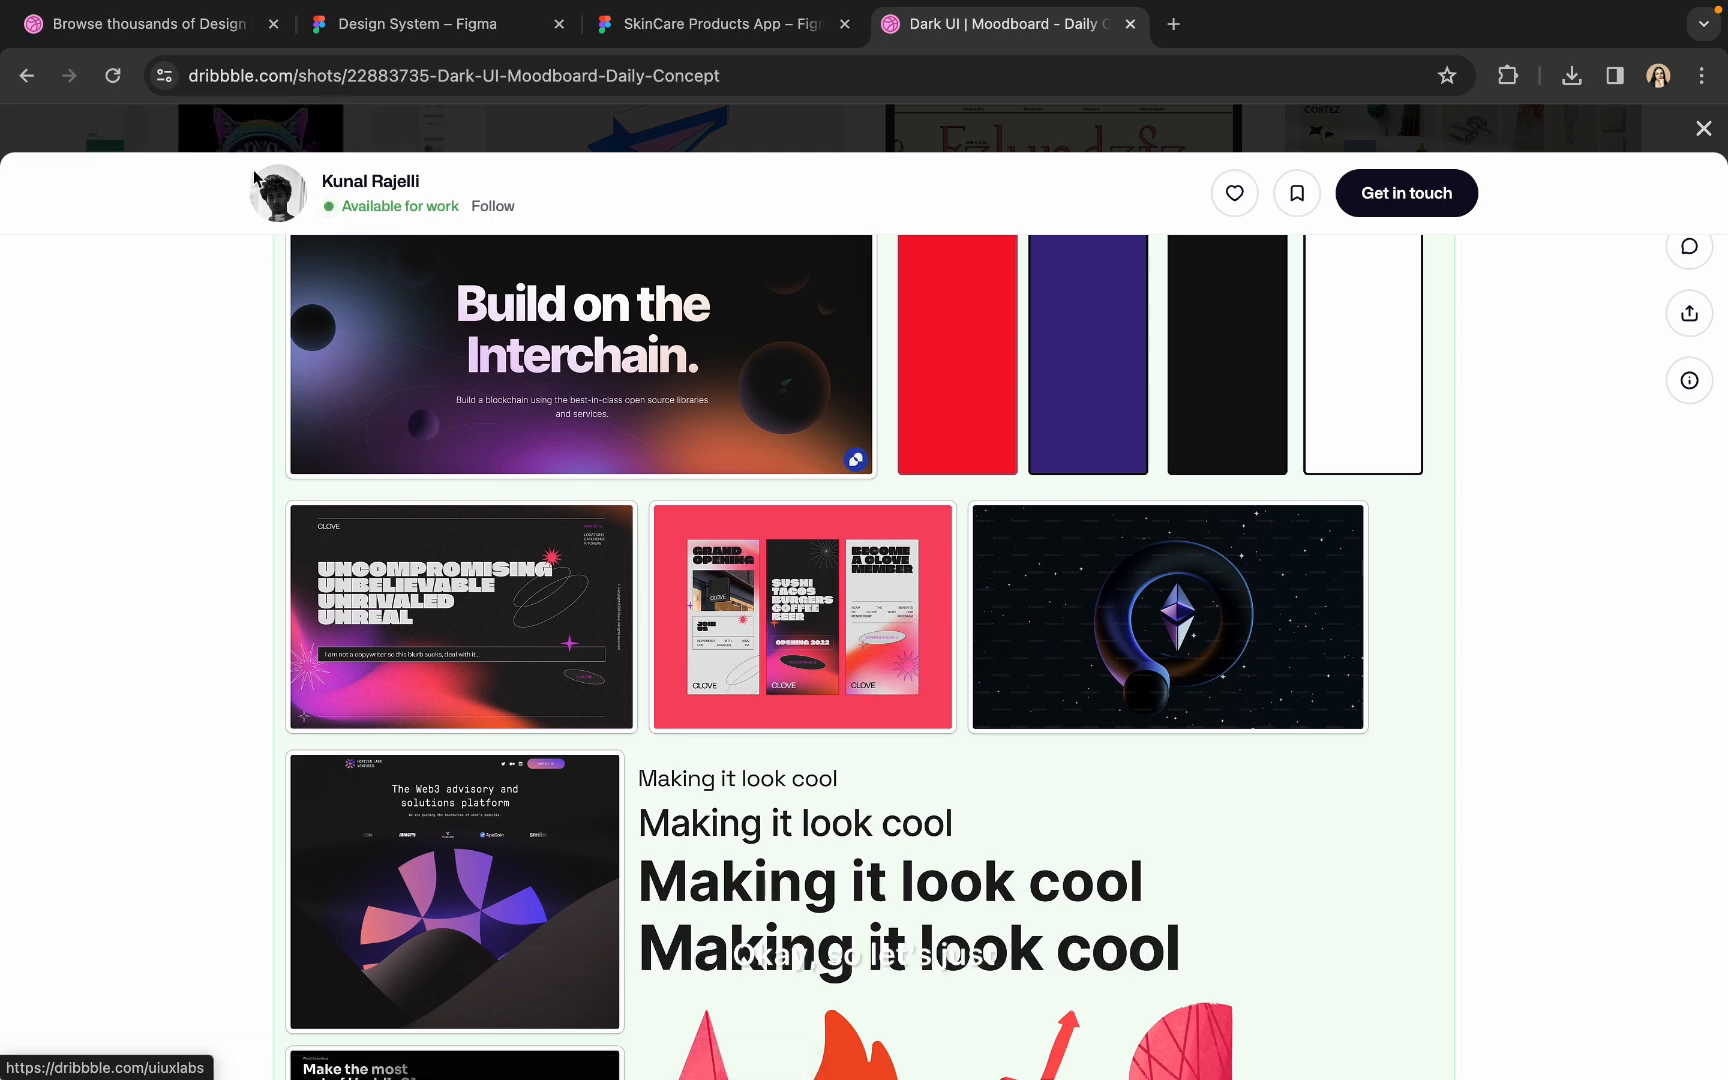
# - Switch back to the Design System file in Figma and set the Colours heading's font size to 56
pyautogui.click(405, 18)
pyautogui.click(193, 288)
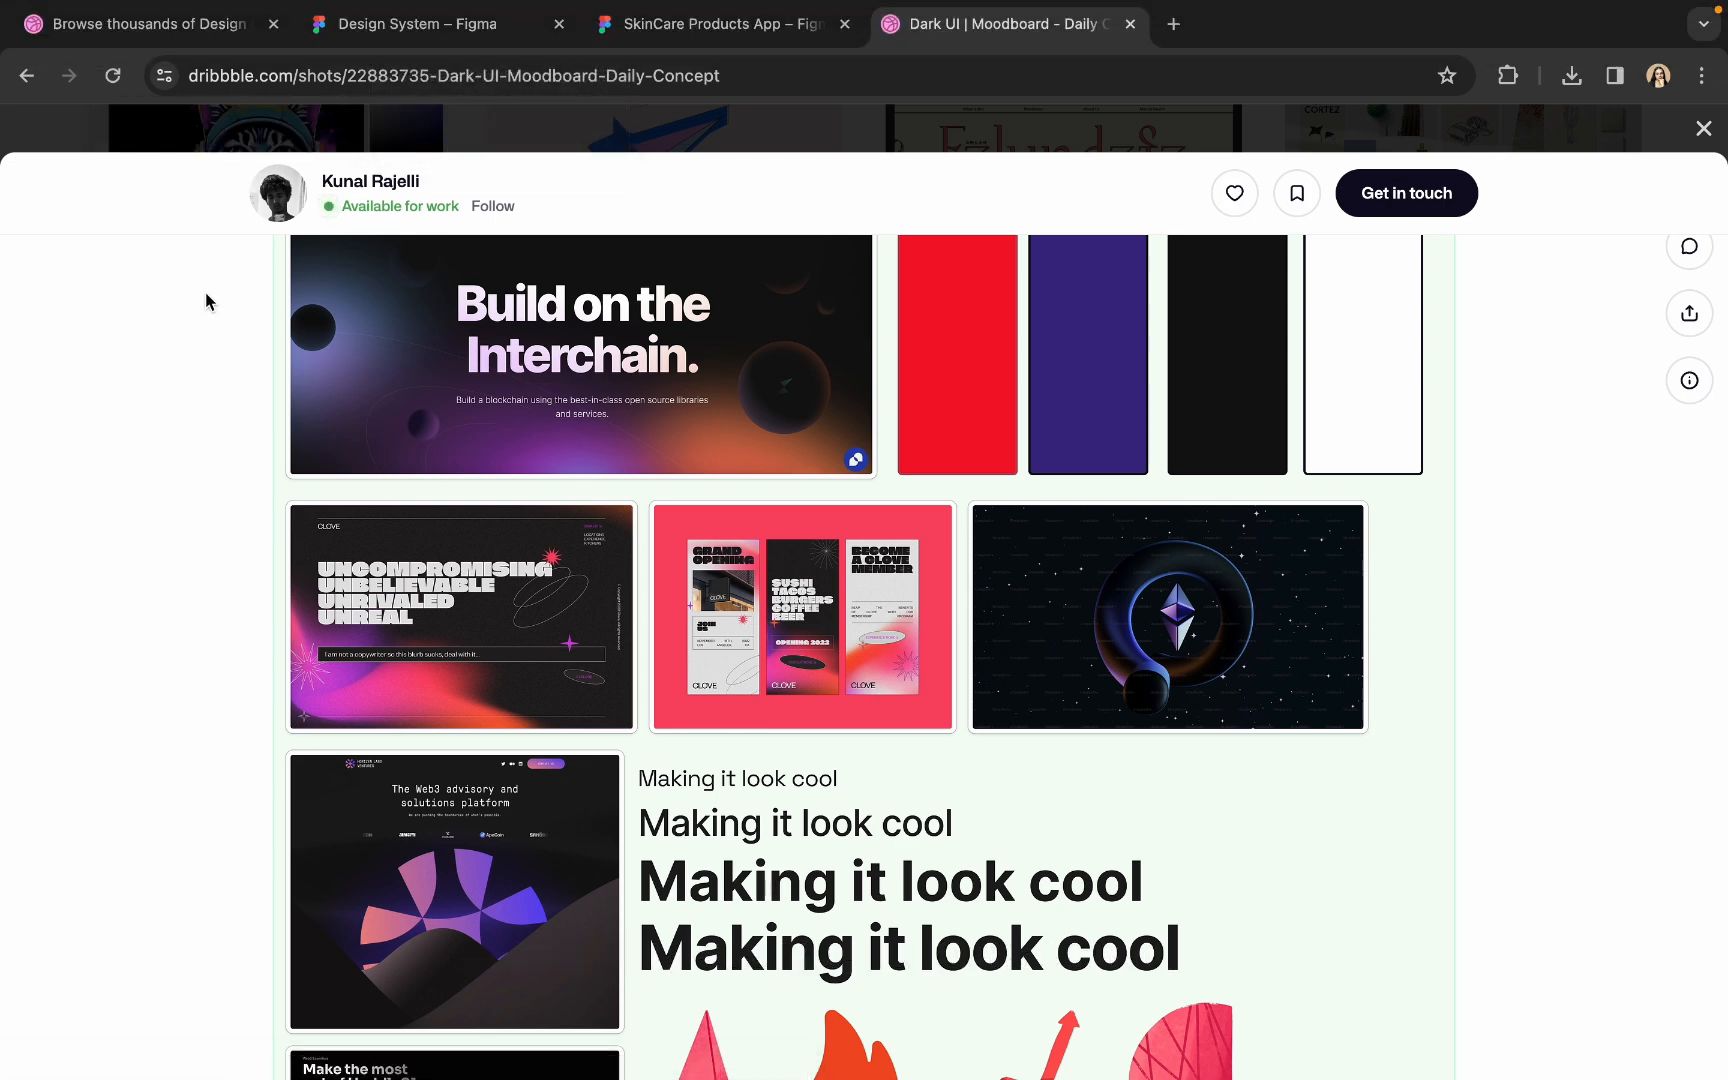
pyautogui.click(447, 24)
pyautogui.click(474, 258)
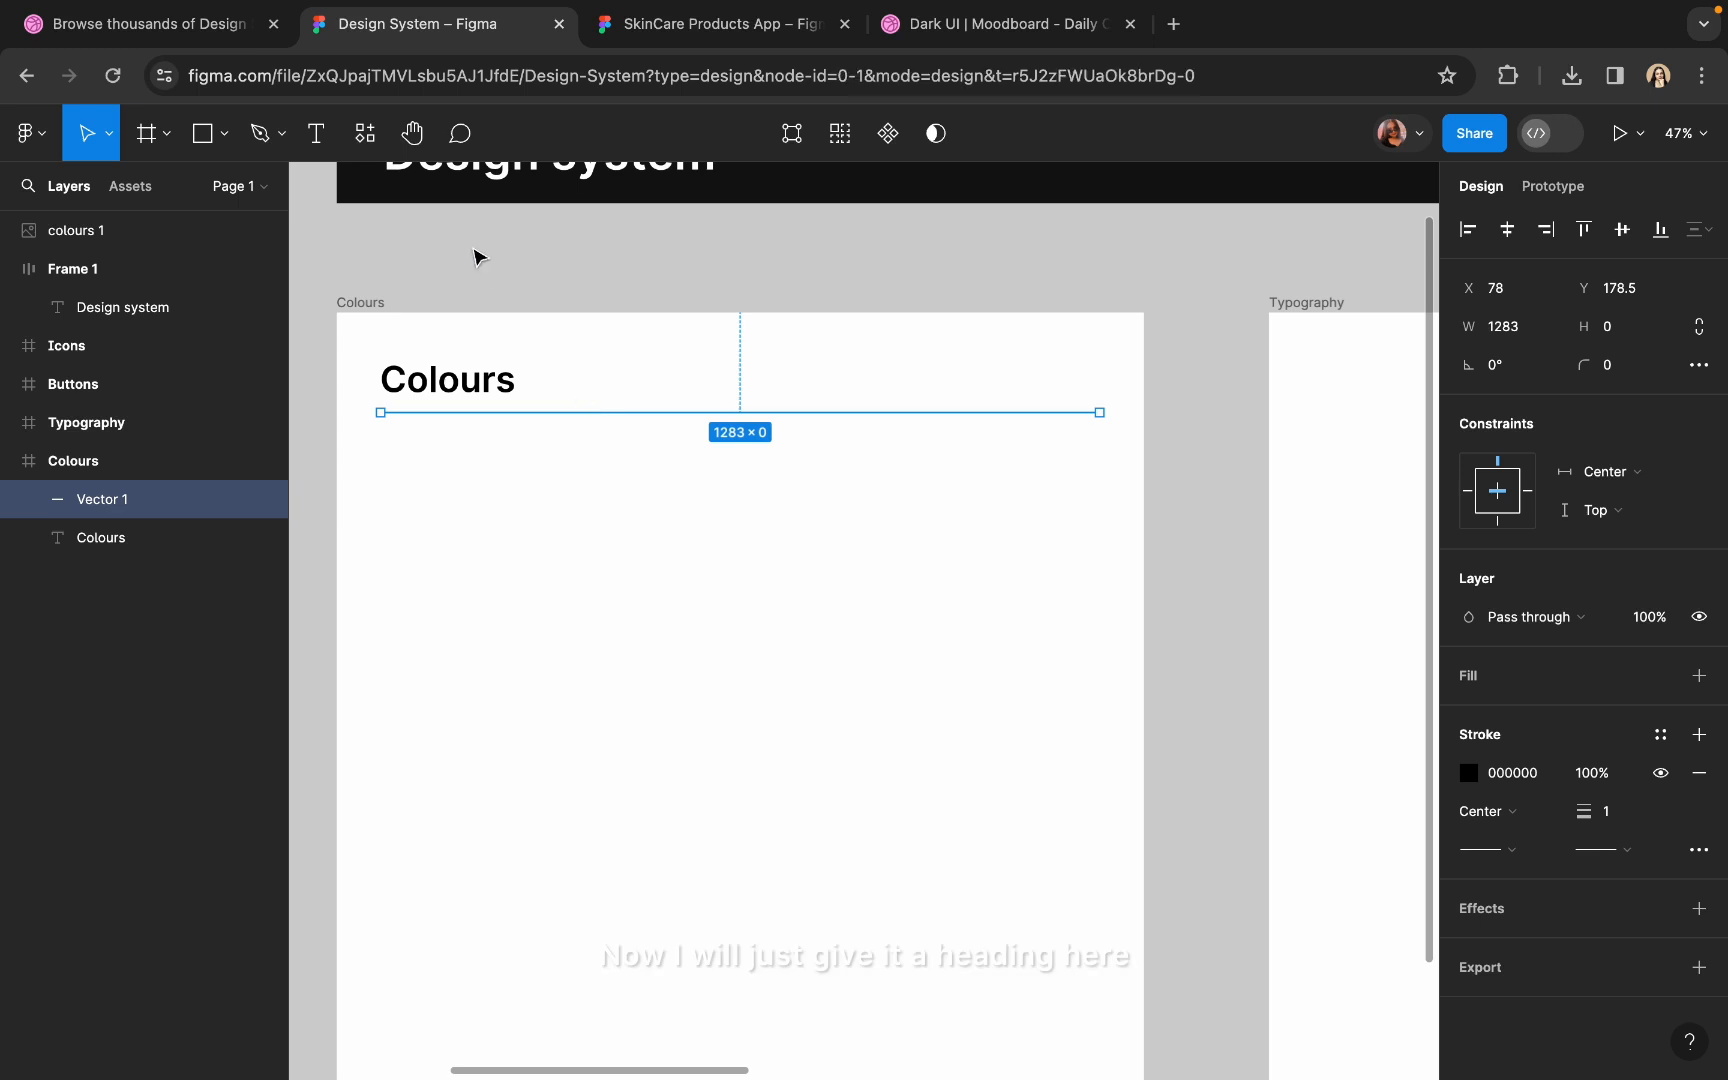
pyautogui.click(401, 413)
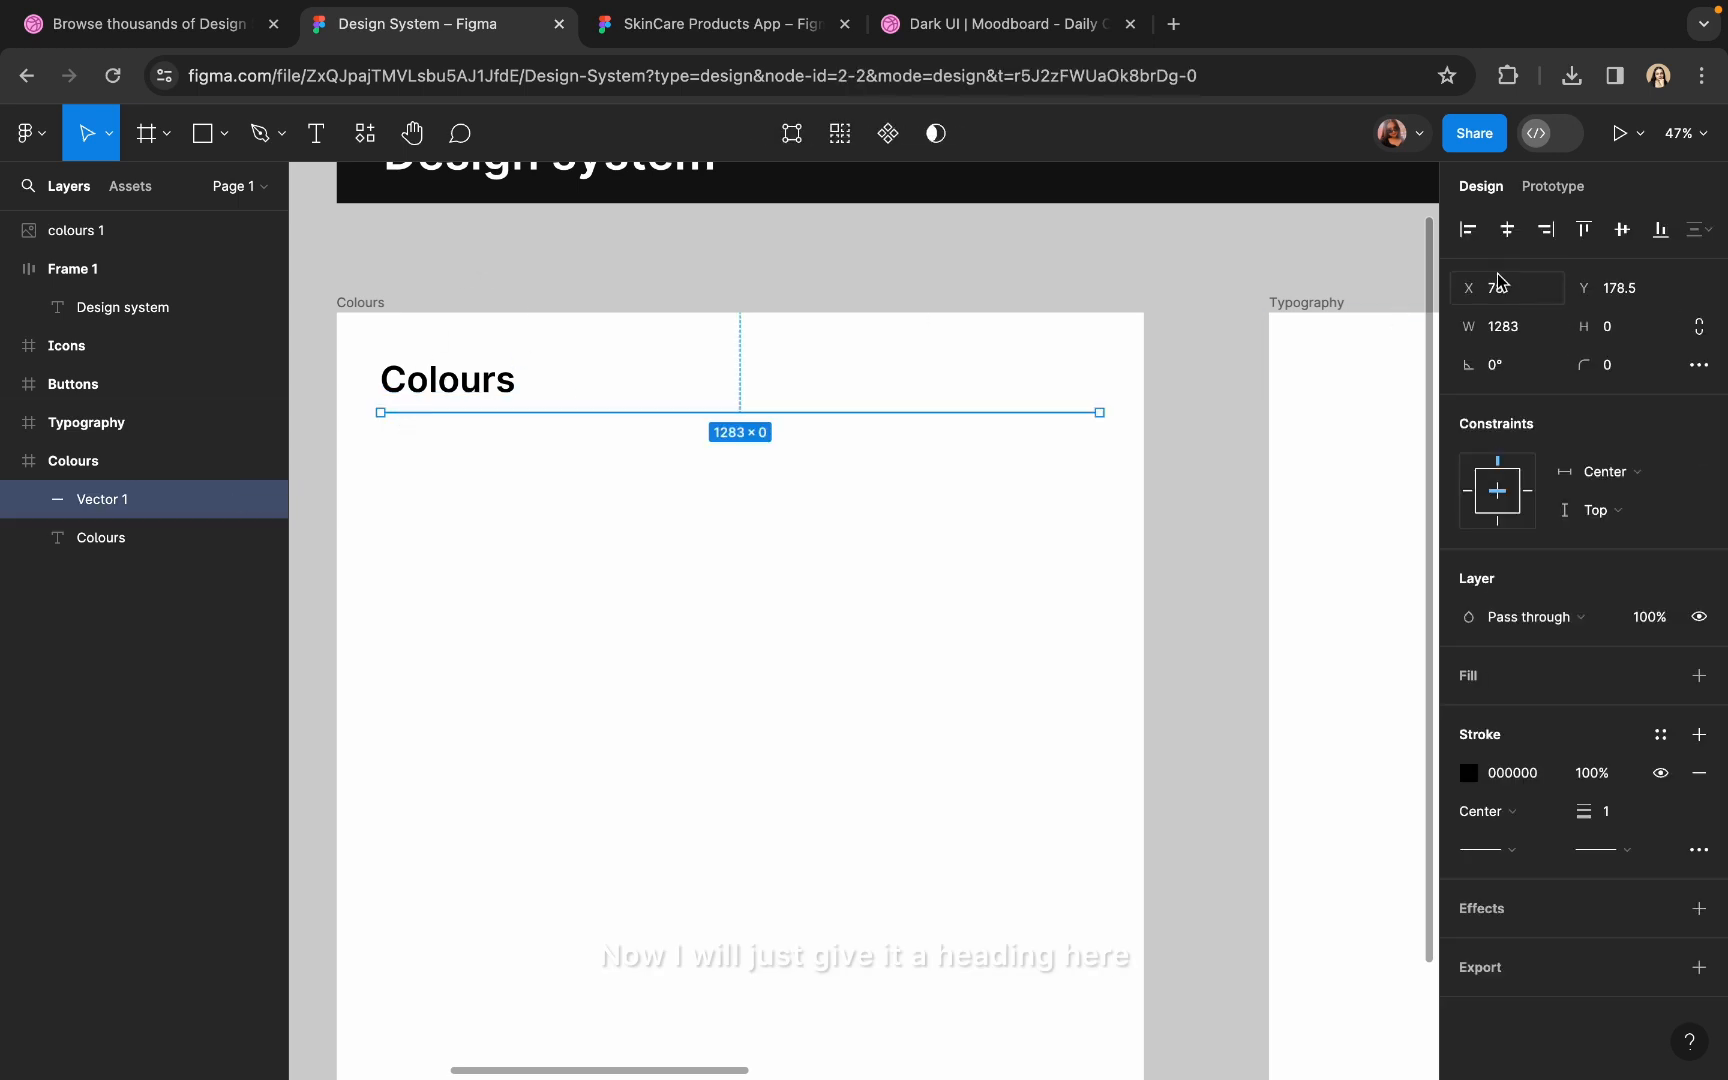
pyautogui.scroll(5, 365, 395)
pyautogui.click(520, 398)
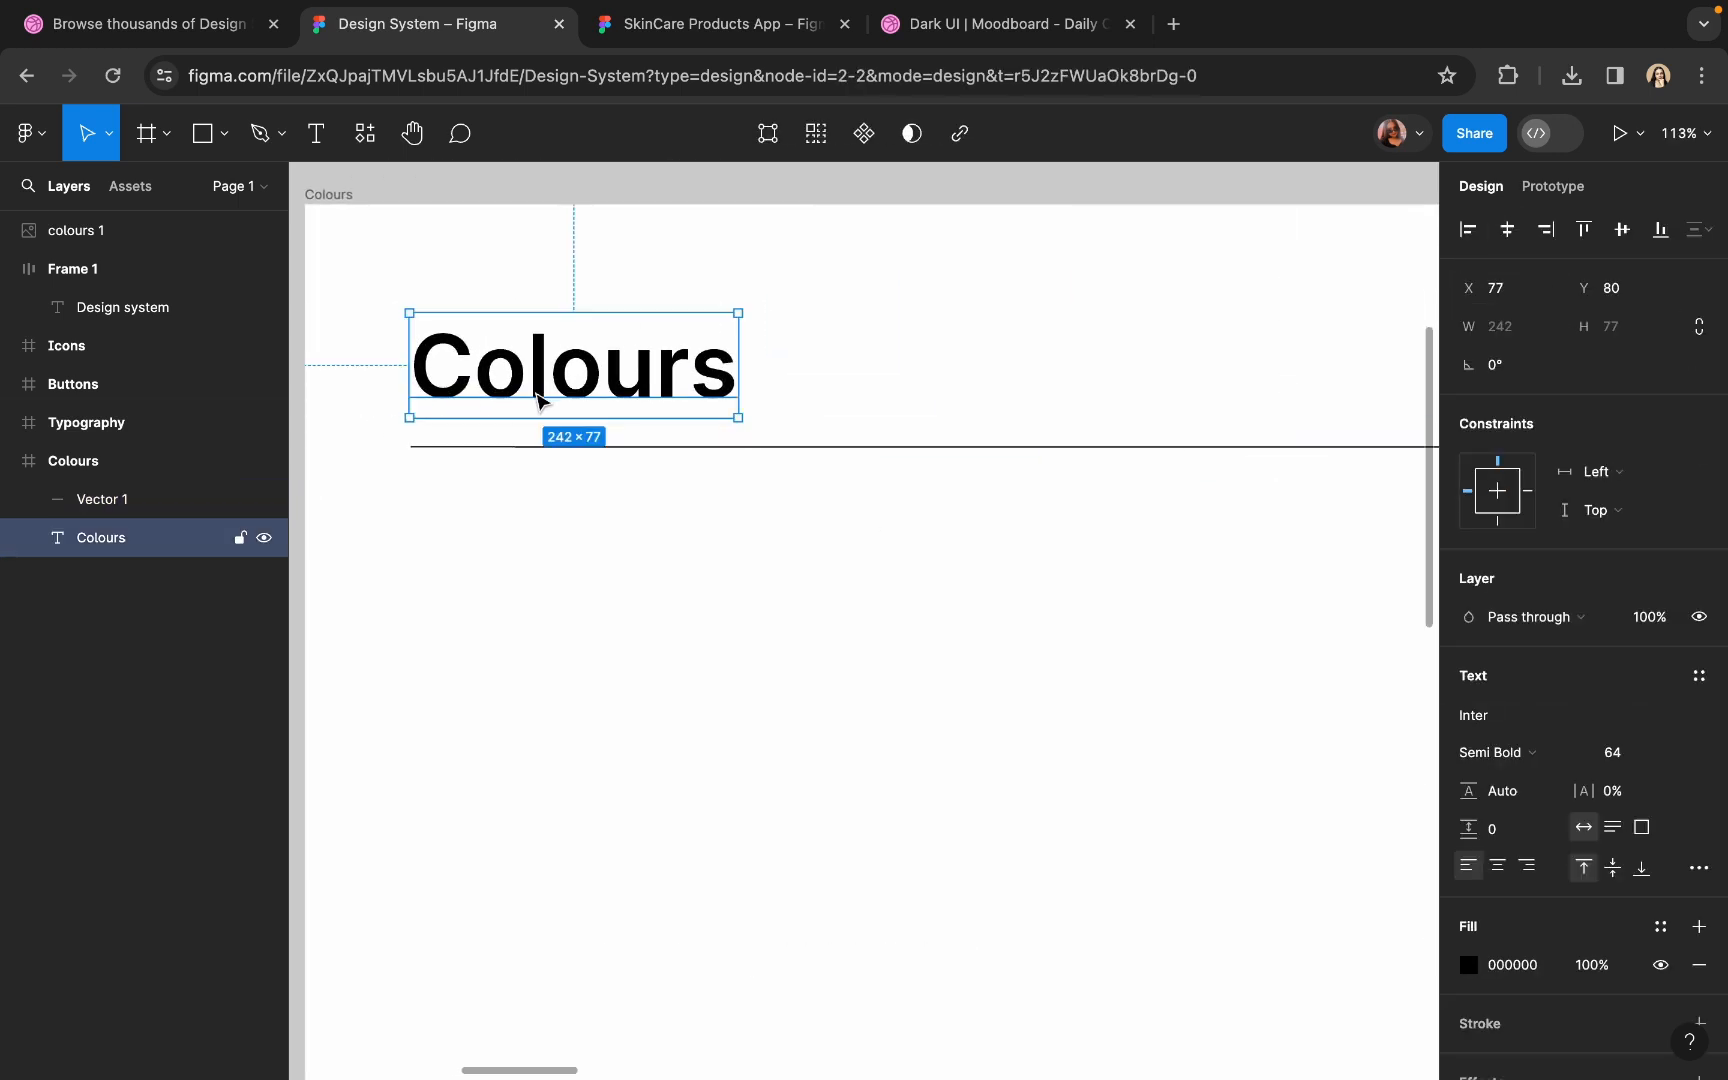
pyautogui.click(1621, 755)
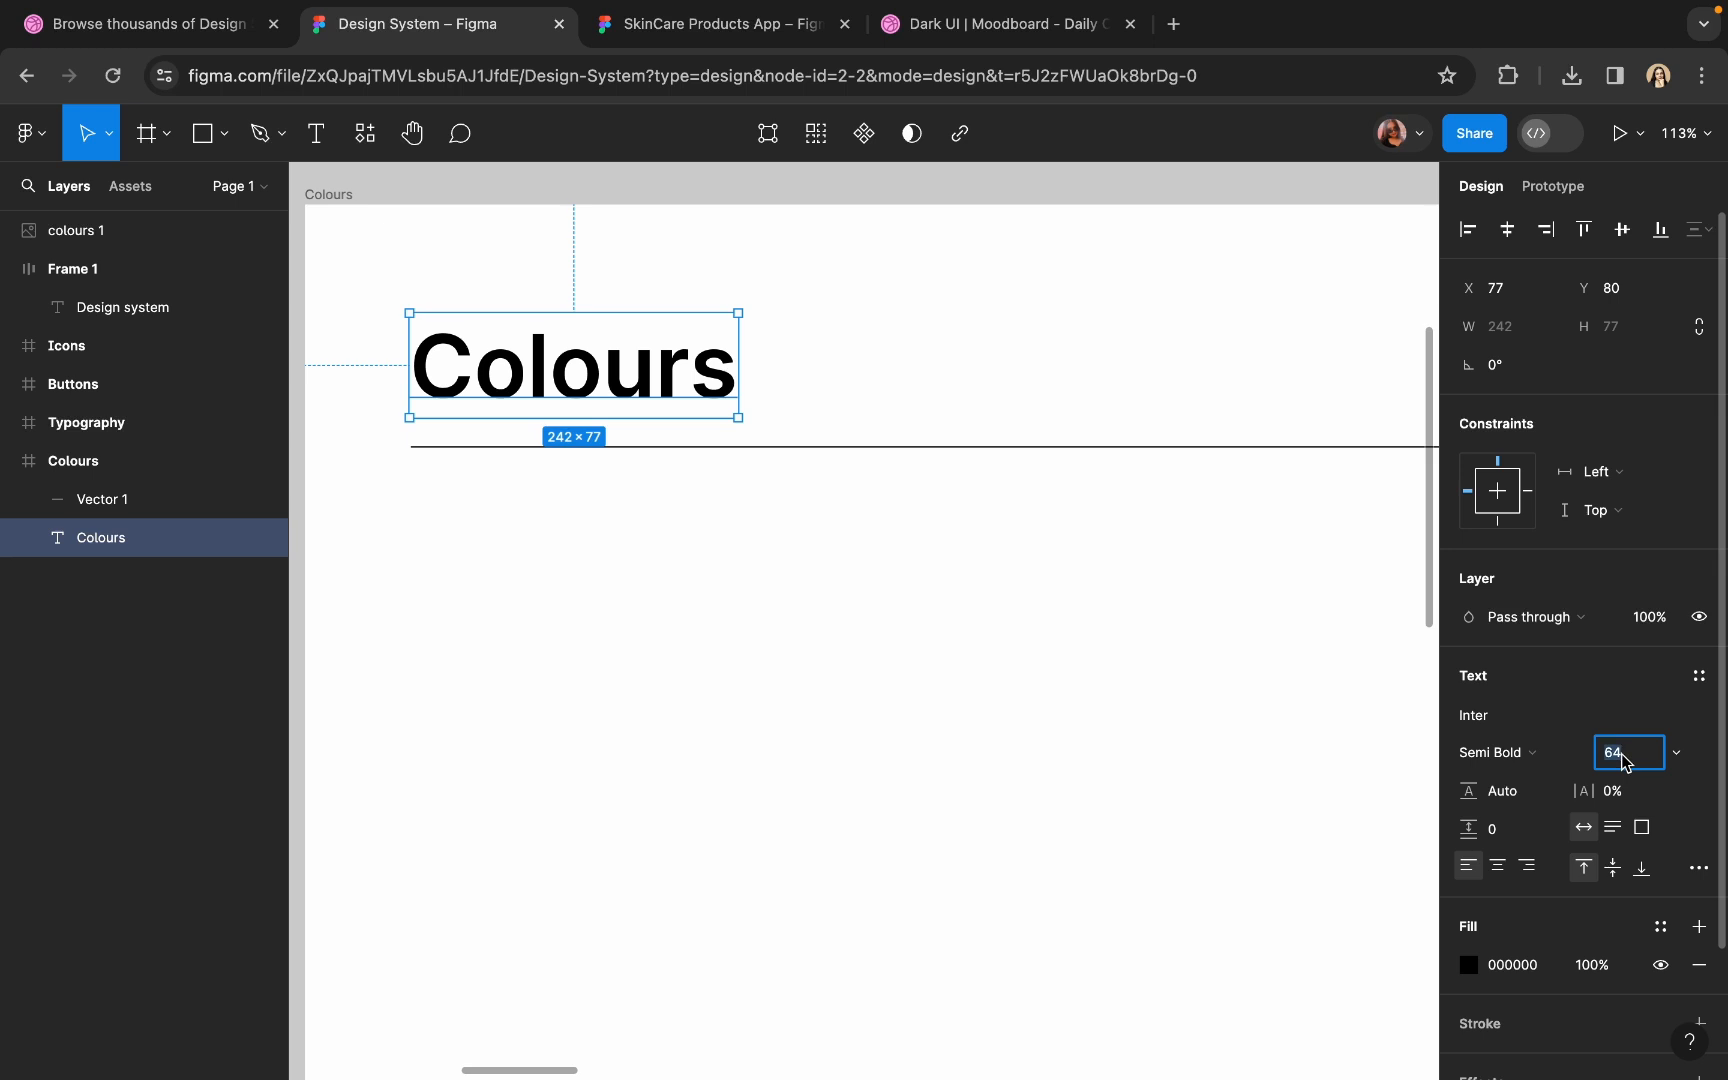
pyautogui.press('Return')
pyautogui.click(498, 645)
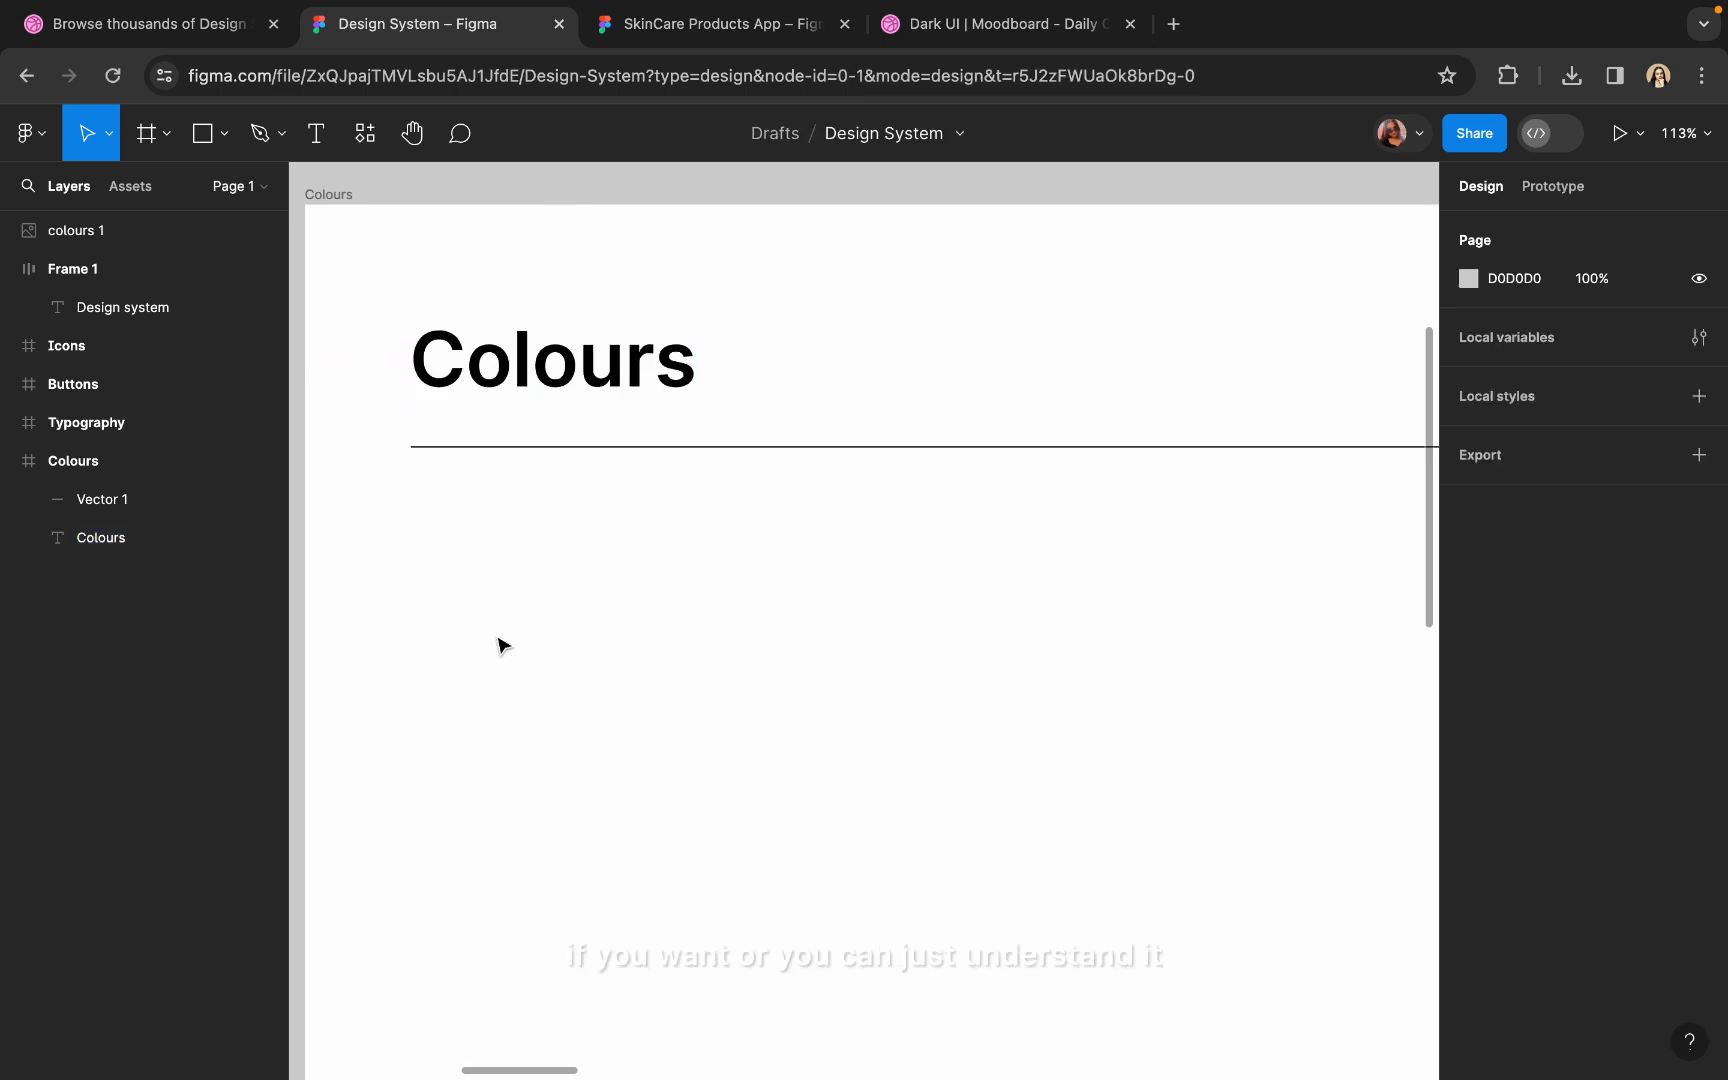
# - Set the stroke colour of the divider line beneath the Colours heading to light grey C2C2C2
pyautogui.click(487, 397)
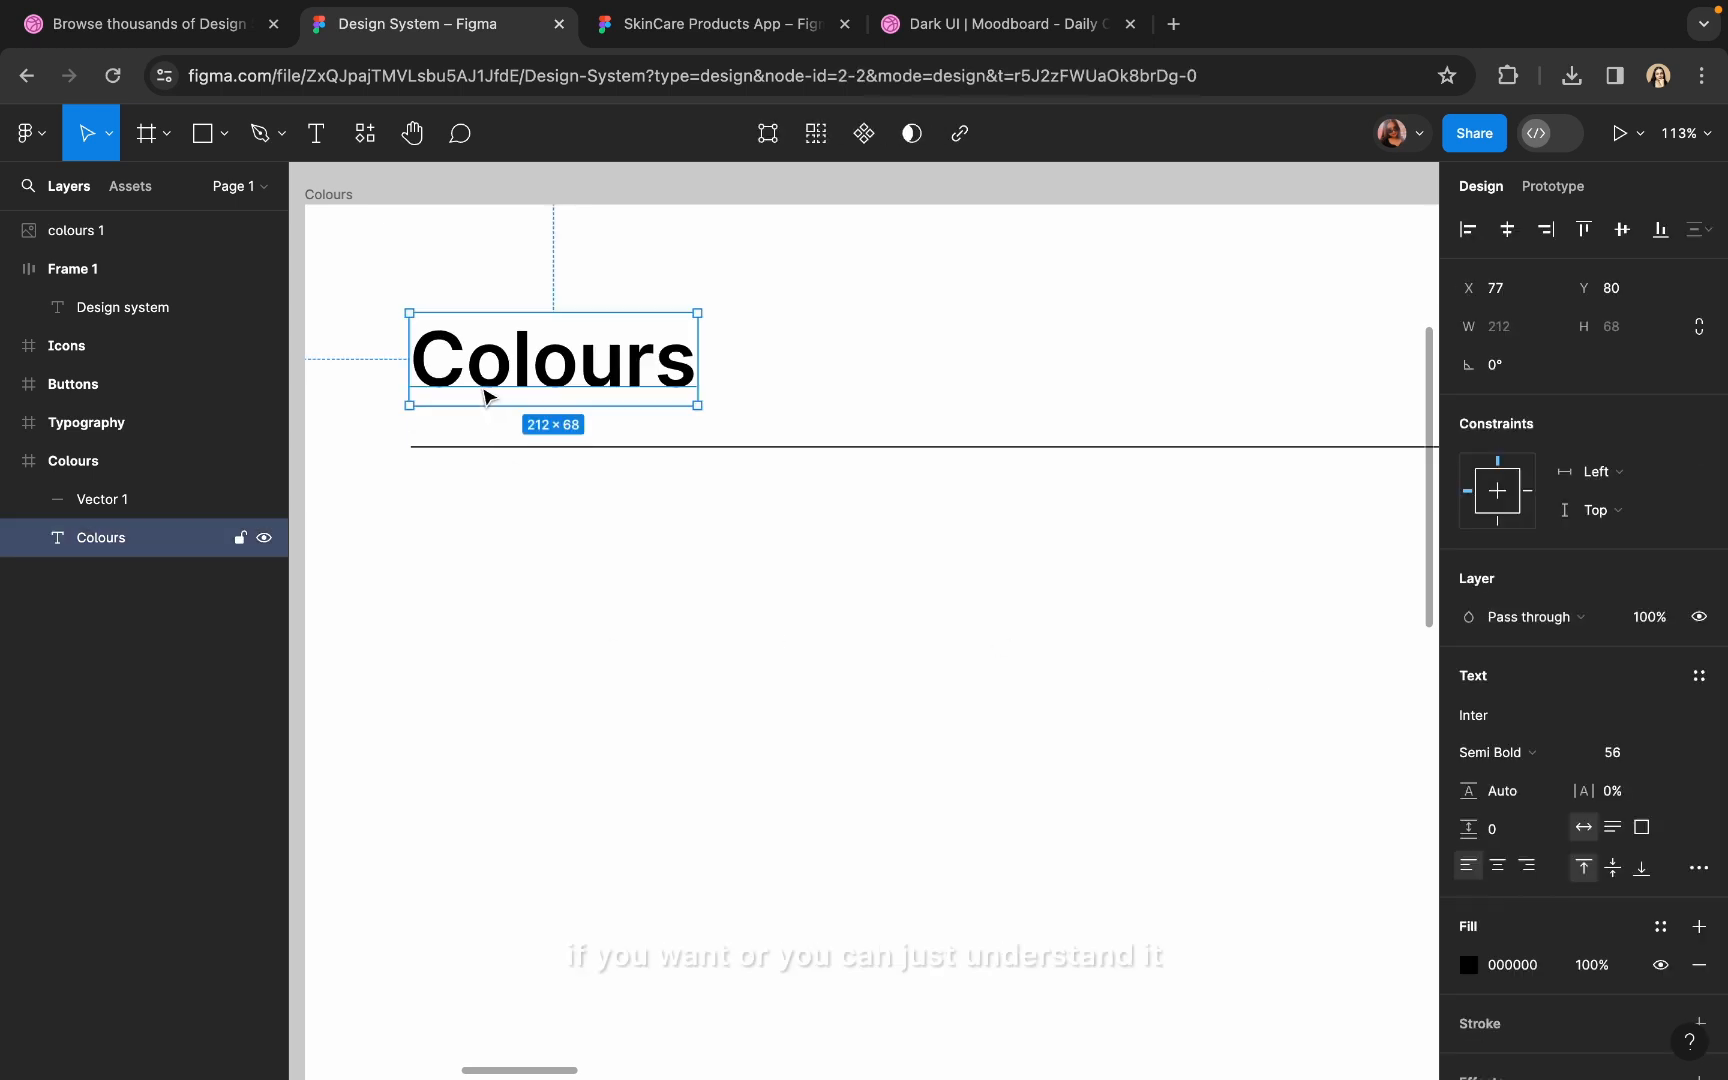
pyautogui.click(474, 447)
pyautogui.click(1469, 773)
pyautogui.moveTo(1272, 579)
pyautogui.mouseDown()
pyautogui.moveTo(1076, 590)
pyautogui.moveTo(1068, 540)
pyautogui.mouseUp()
pyautogui.click(860, 545)
pyautogui.scroll(-5, 860, 545)
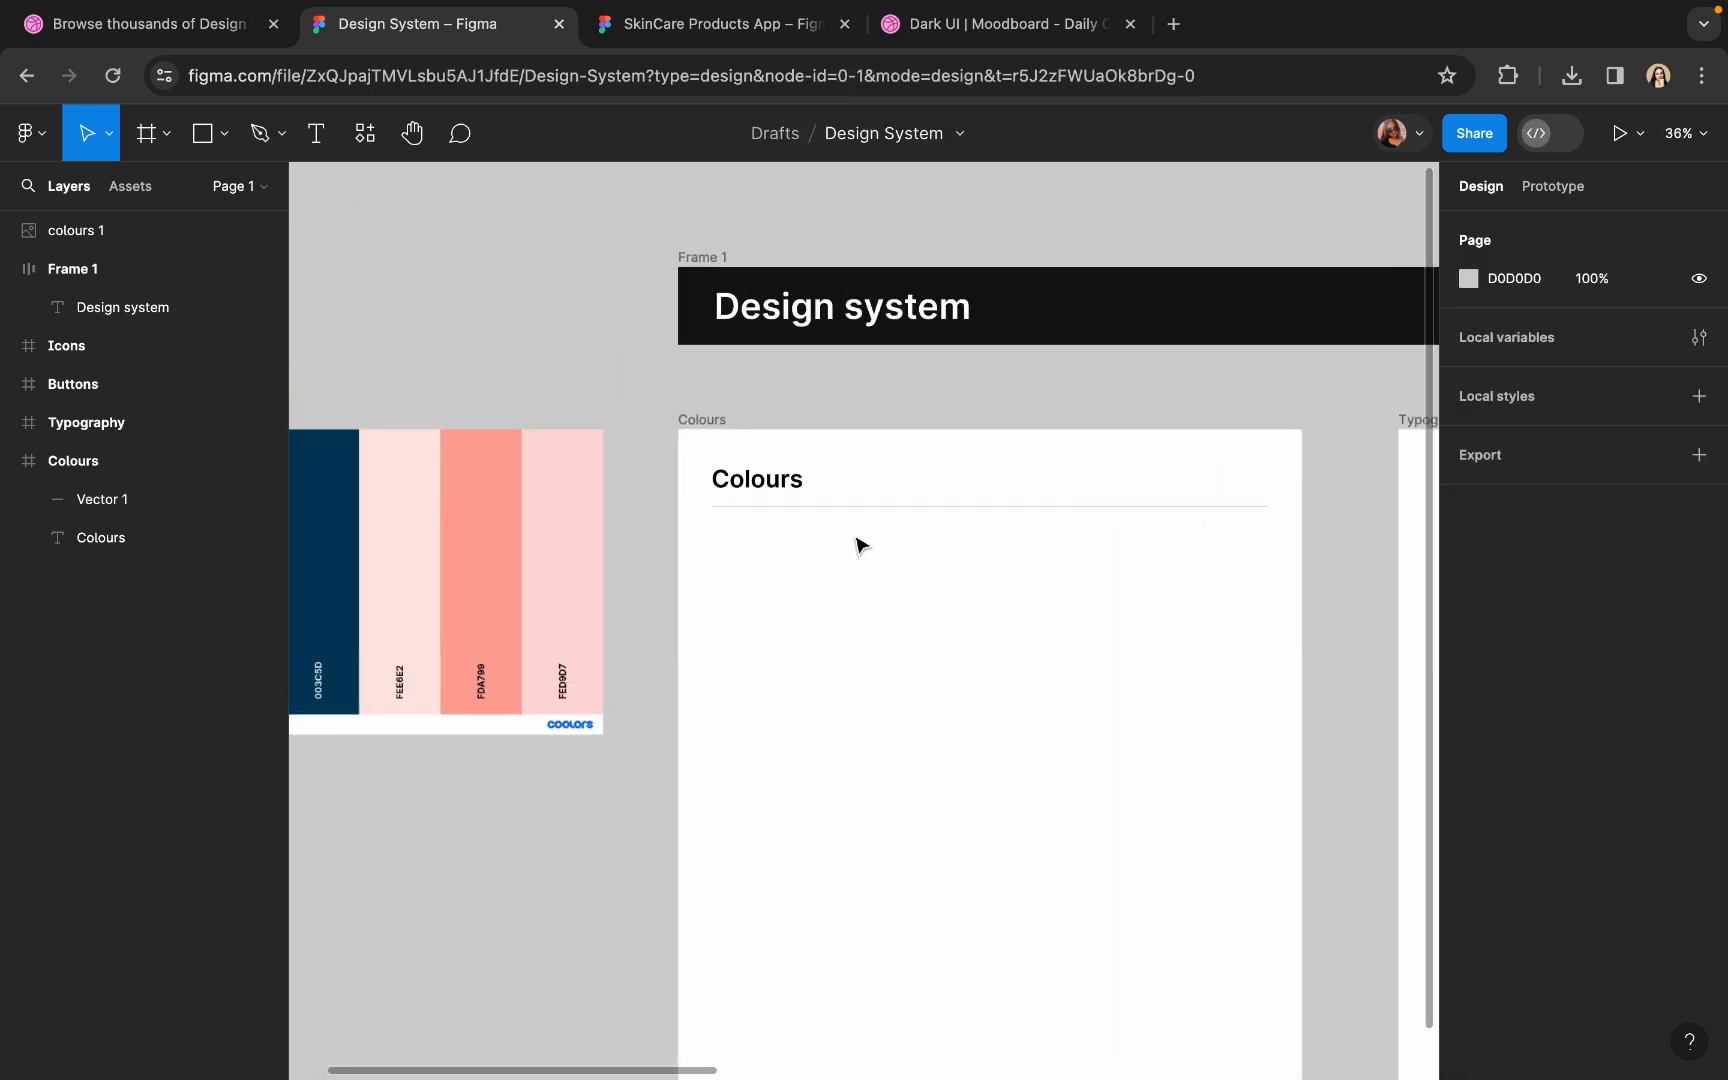
pyautogui.hscroll(2, 860, 545)
pyautogui.hscroll(-3, 860, 545)
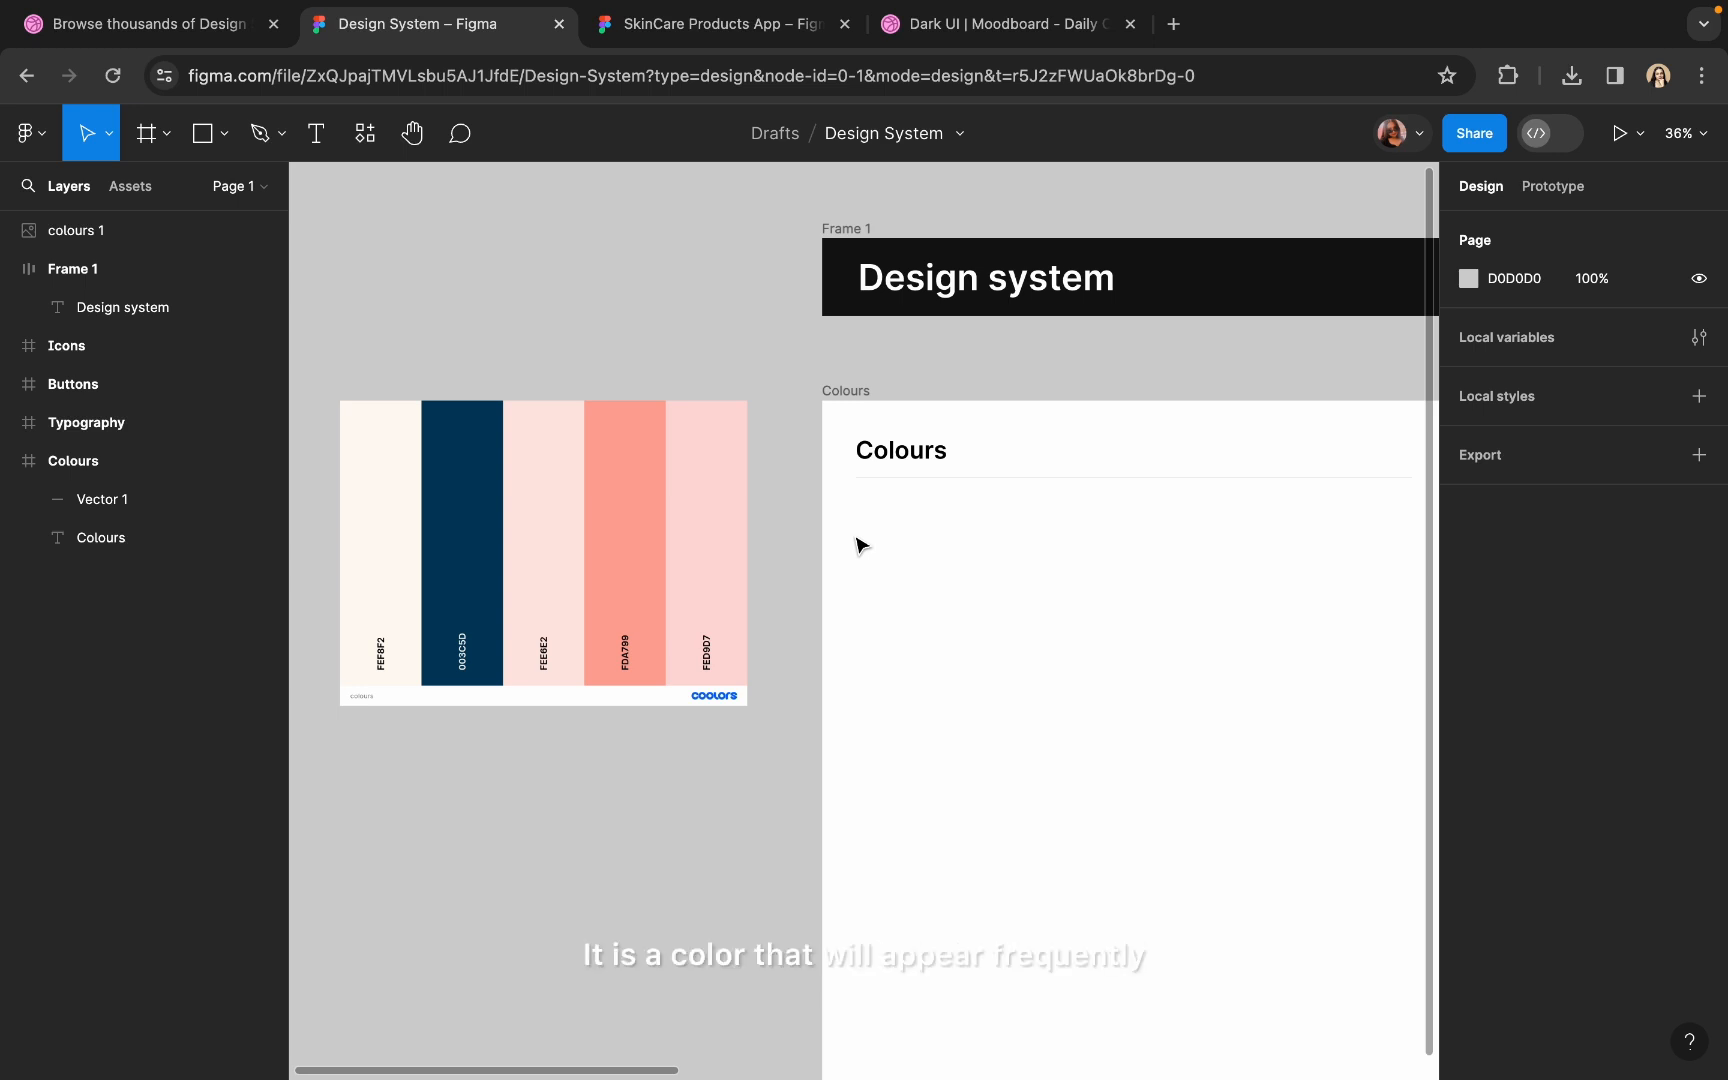
pyautogui.hscroll(2, 860, 545)
pyautogui.scroll(-1, 860, 545)
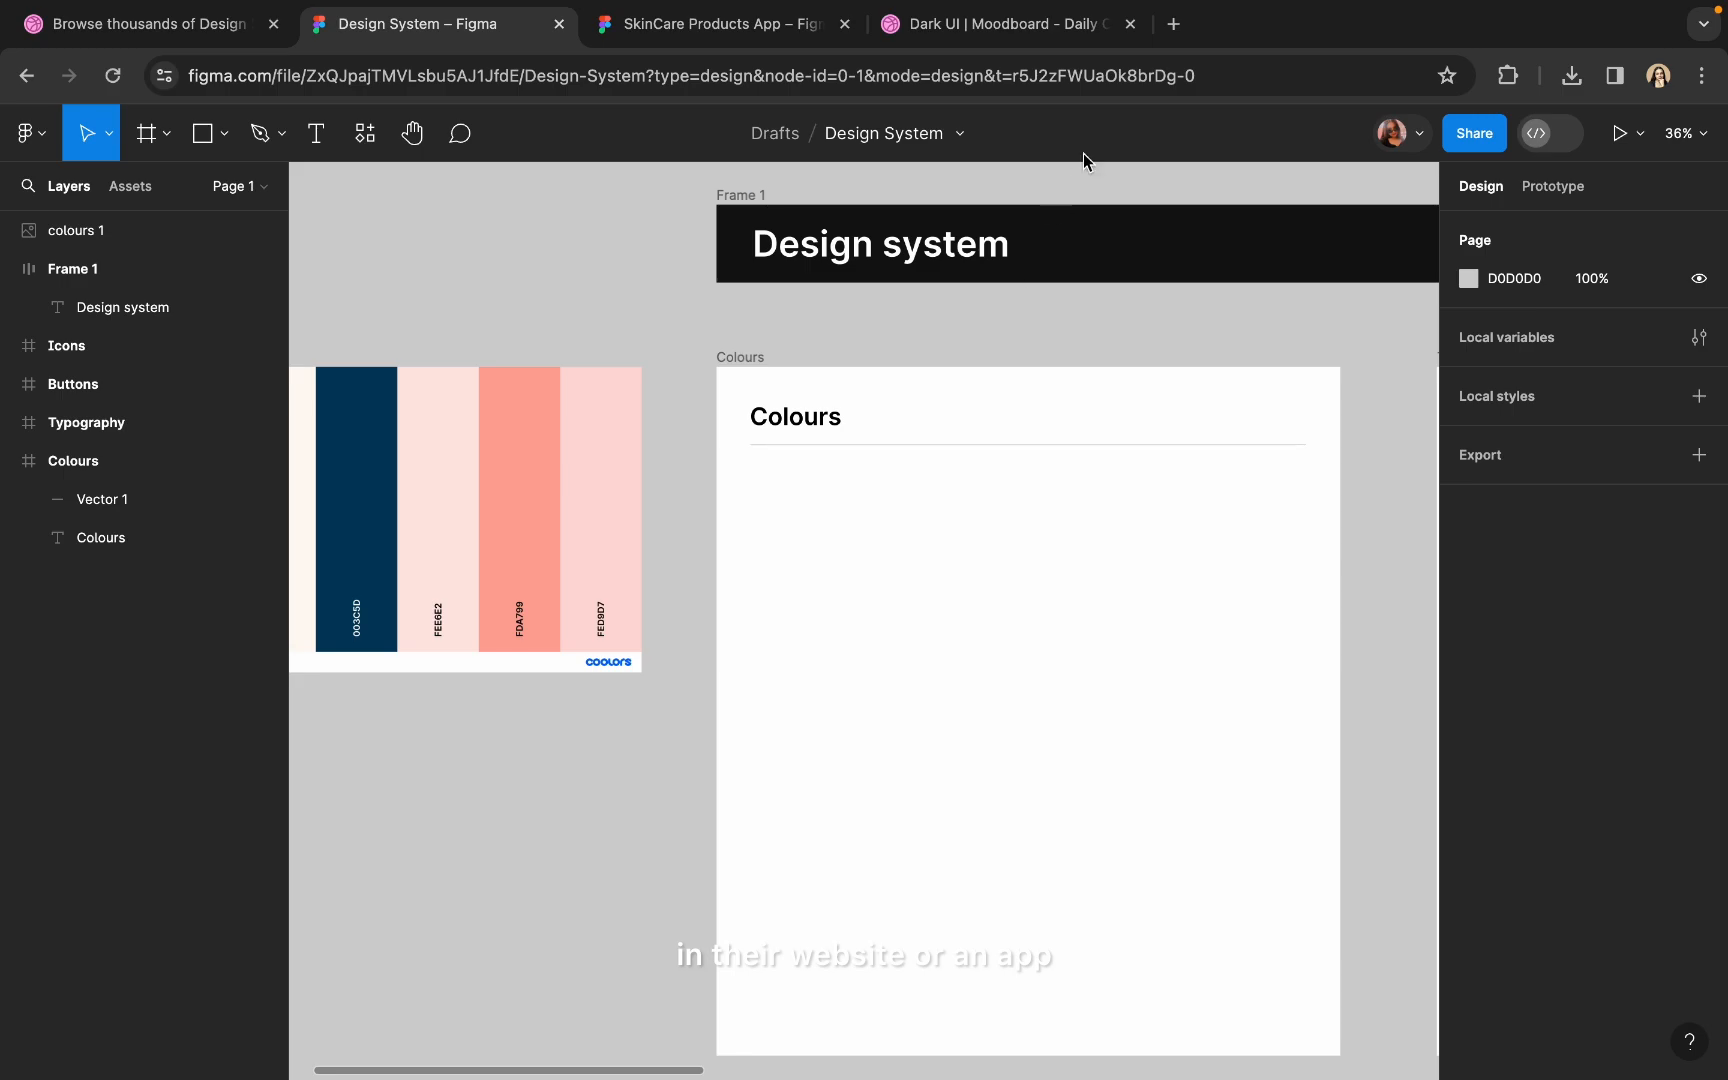
# - Search Google for "nike" in a new browser tab and open the official Nike India website
pyautogui.click(1173, 23)
pyautogui.click(1118, 76)
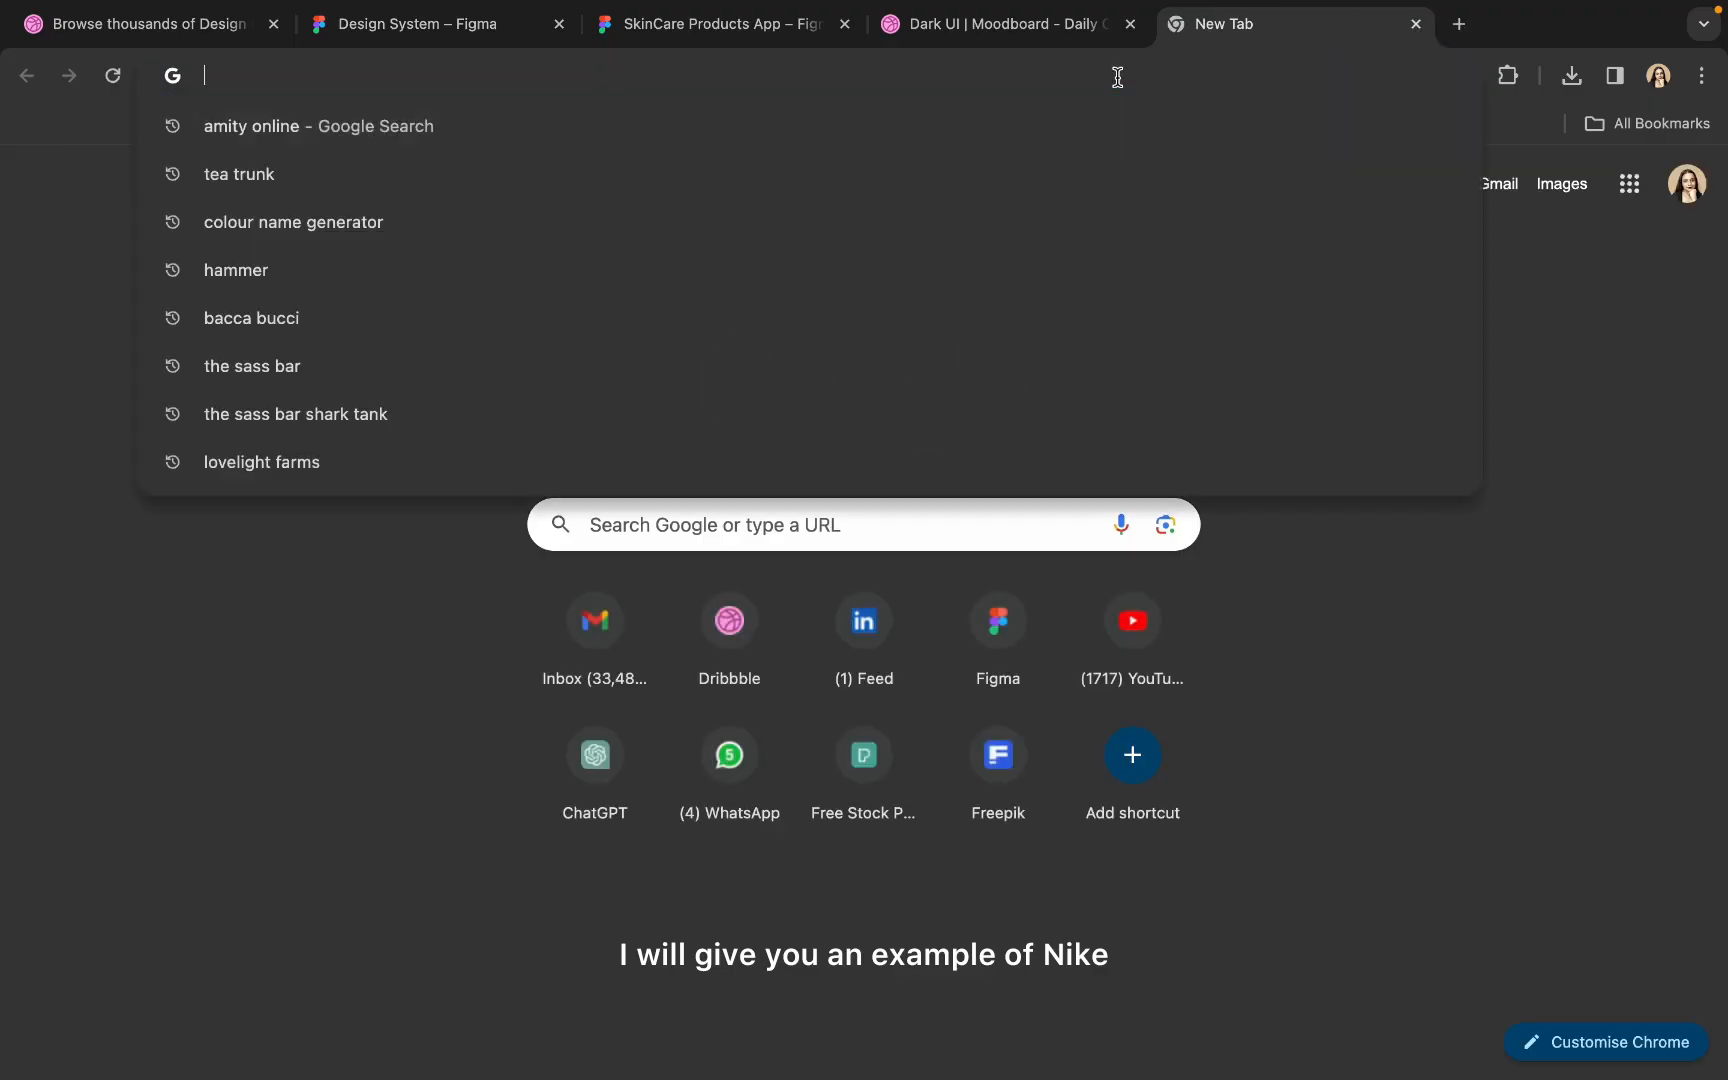
pyautogui.write('nike')
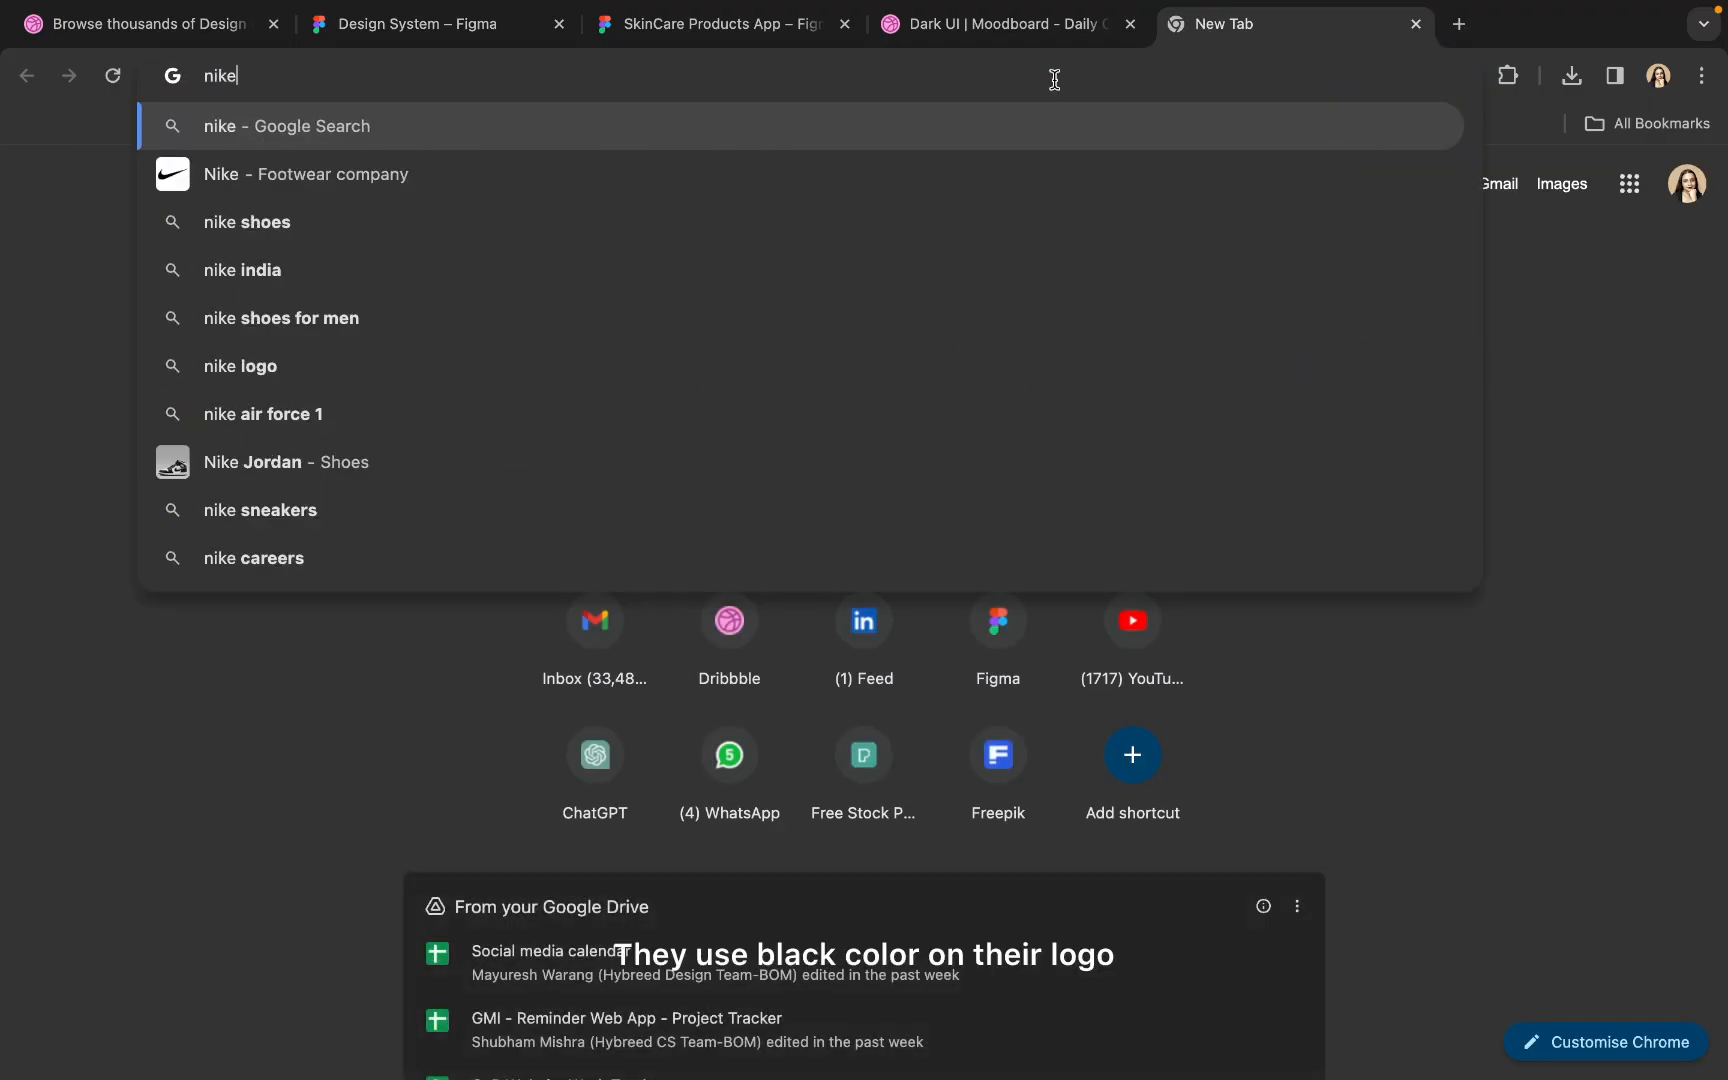
pyautogui.click(810, 158)
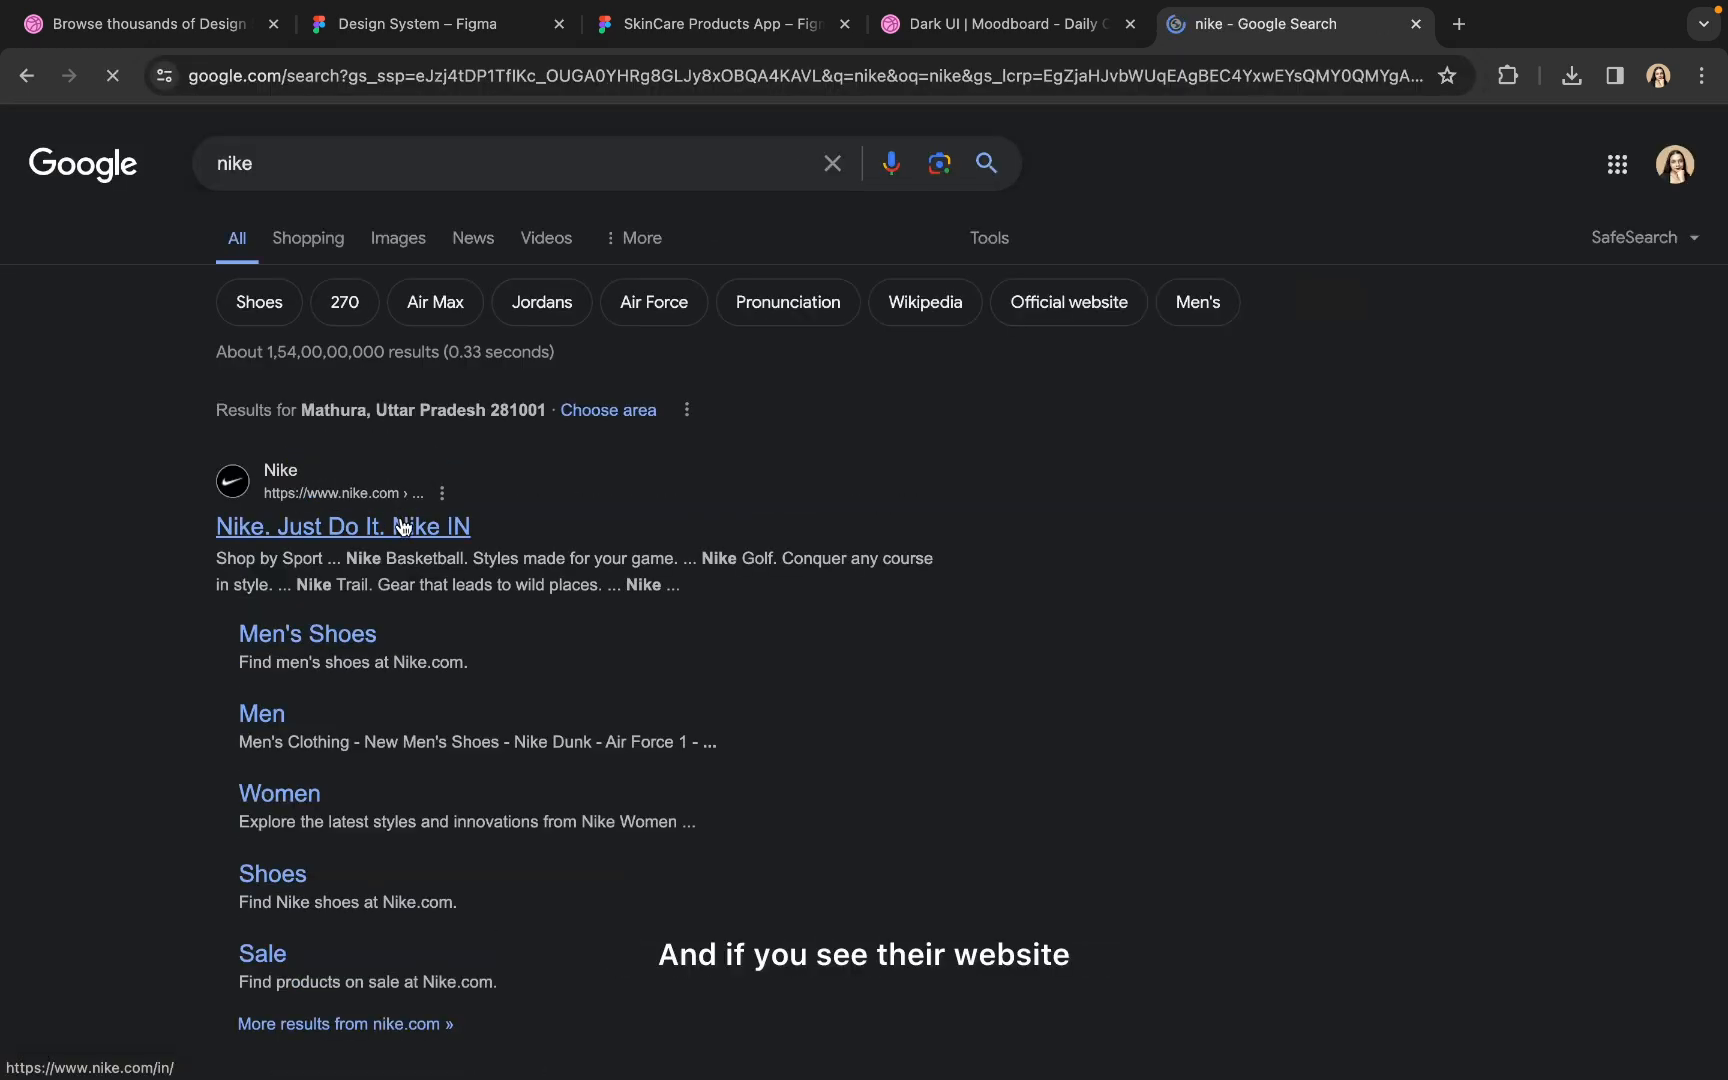
pyautogui.click(405, 524)
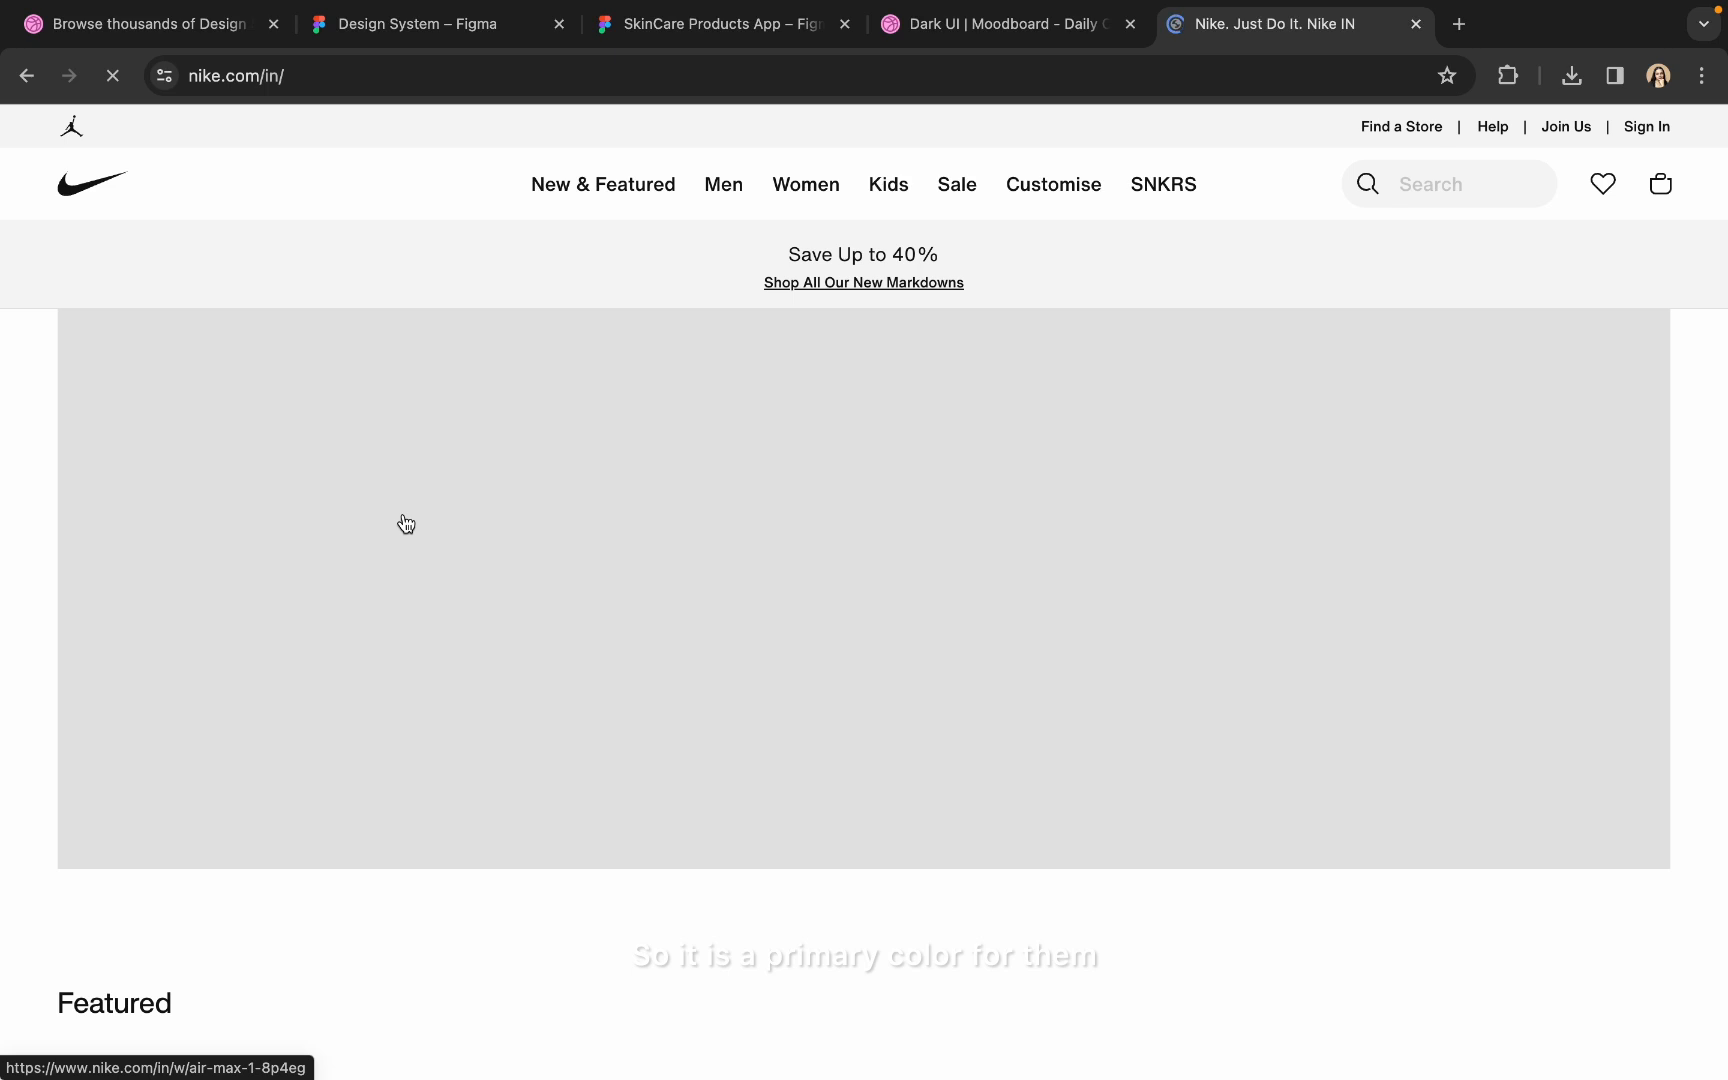
# - Examine how the Nike homepage uses its primary colour in section headings, text and Shop buttons
pyautogui.scroll(-8, 400, 706)
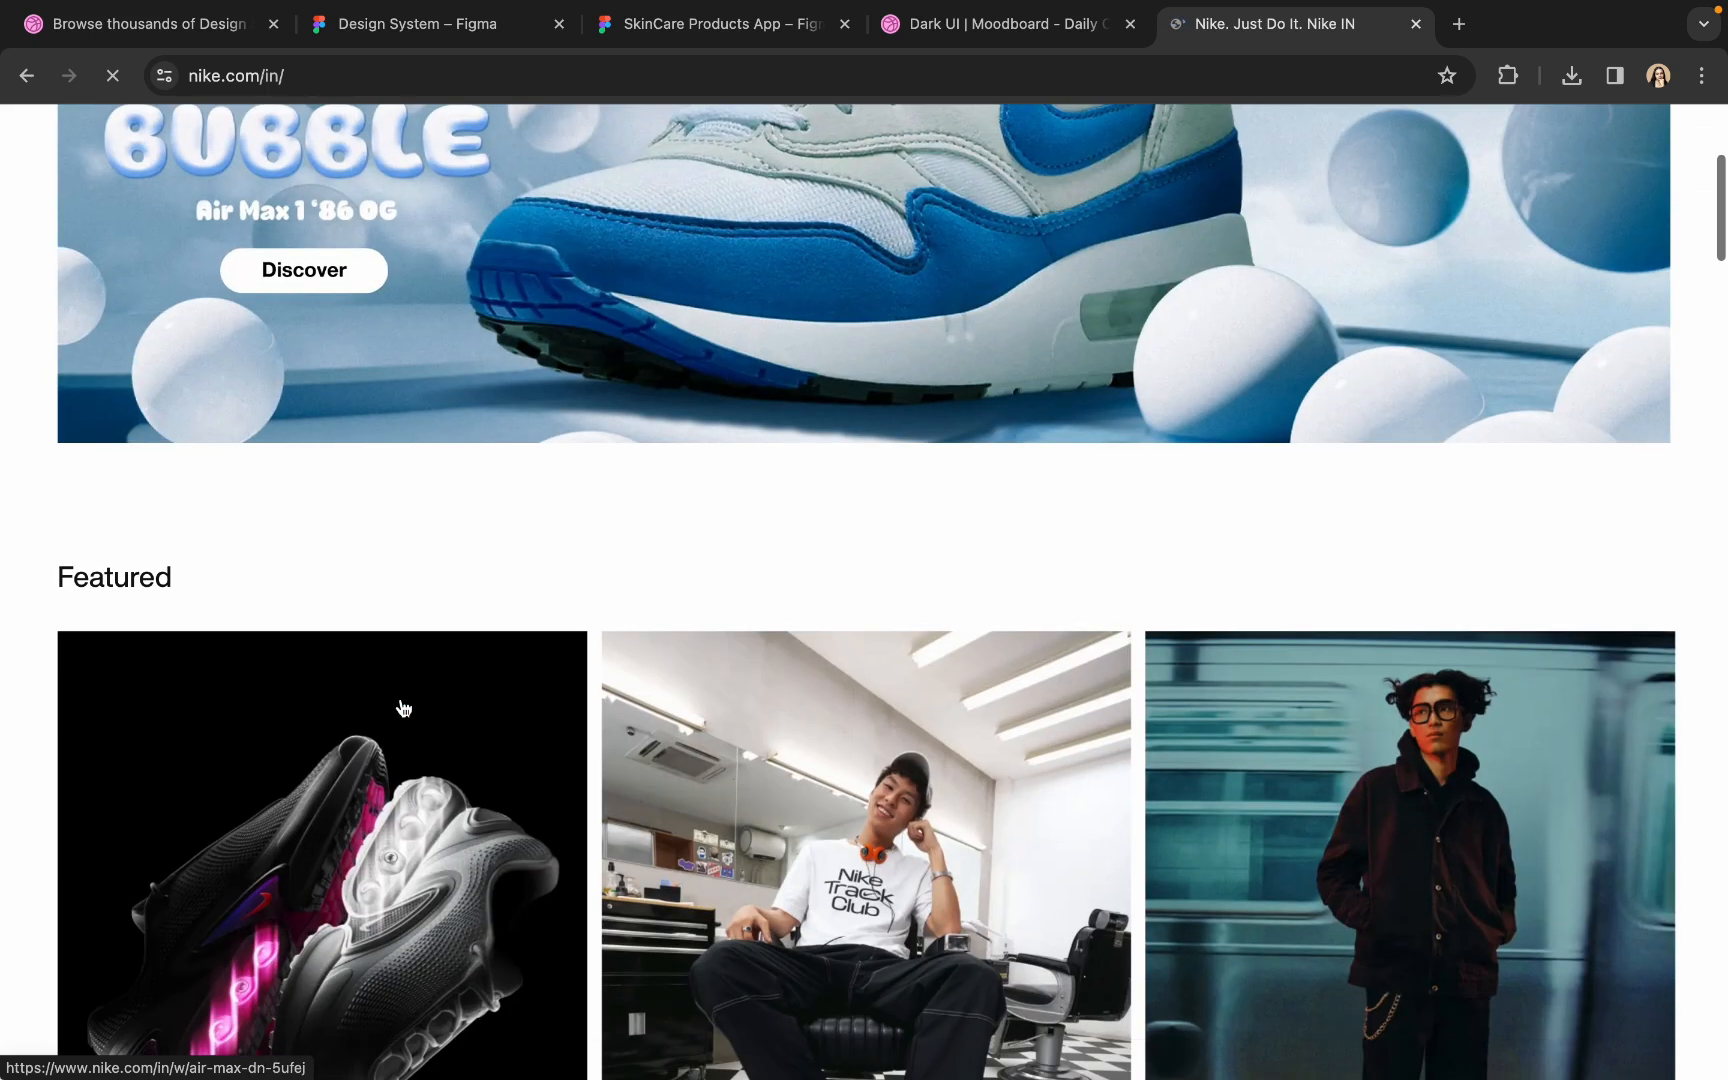
pyautogui.scroll(-4, 401, 710)
pyautogui.scroll(-3, 282, 833)
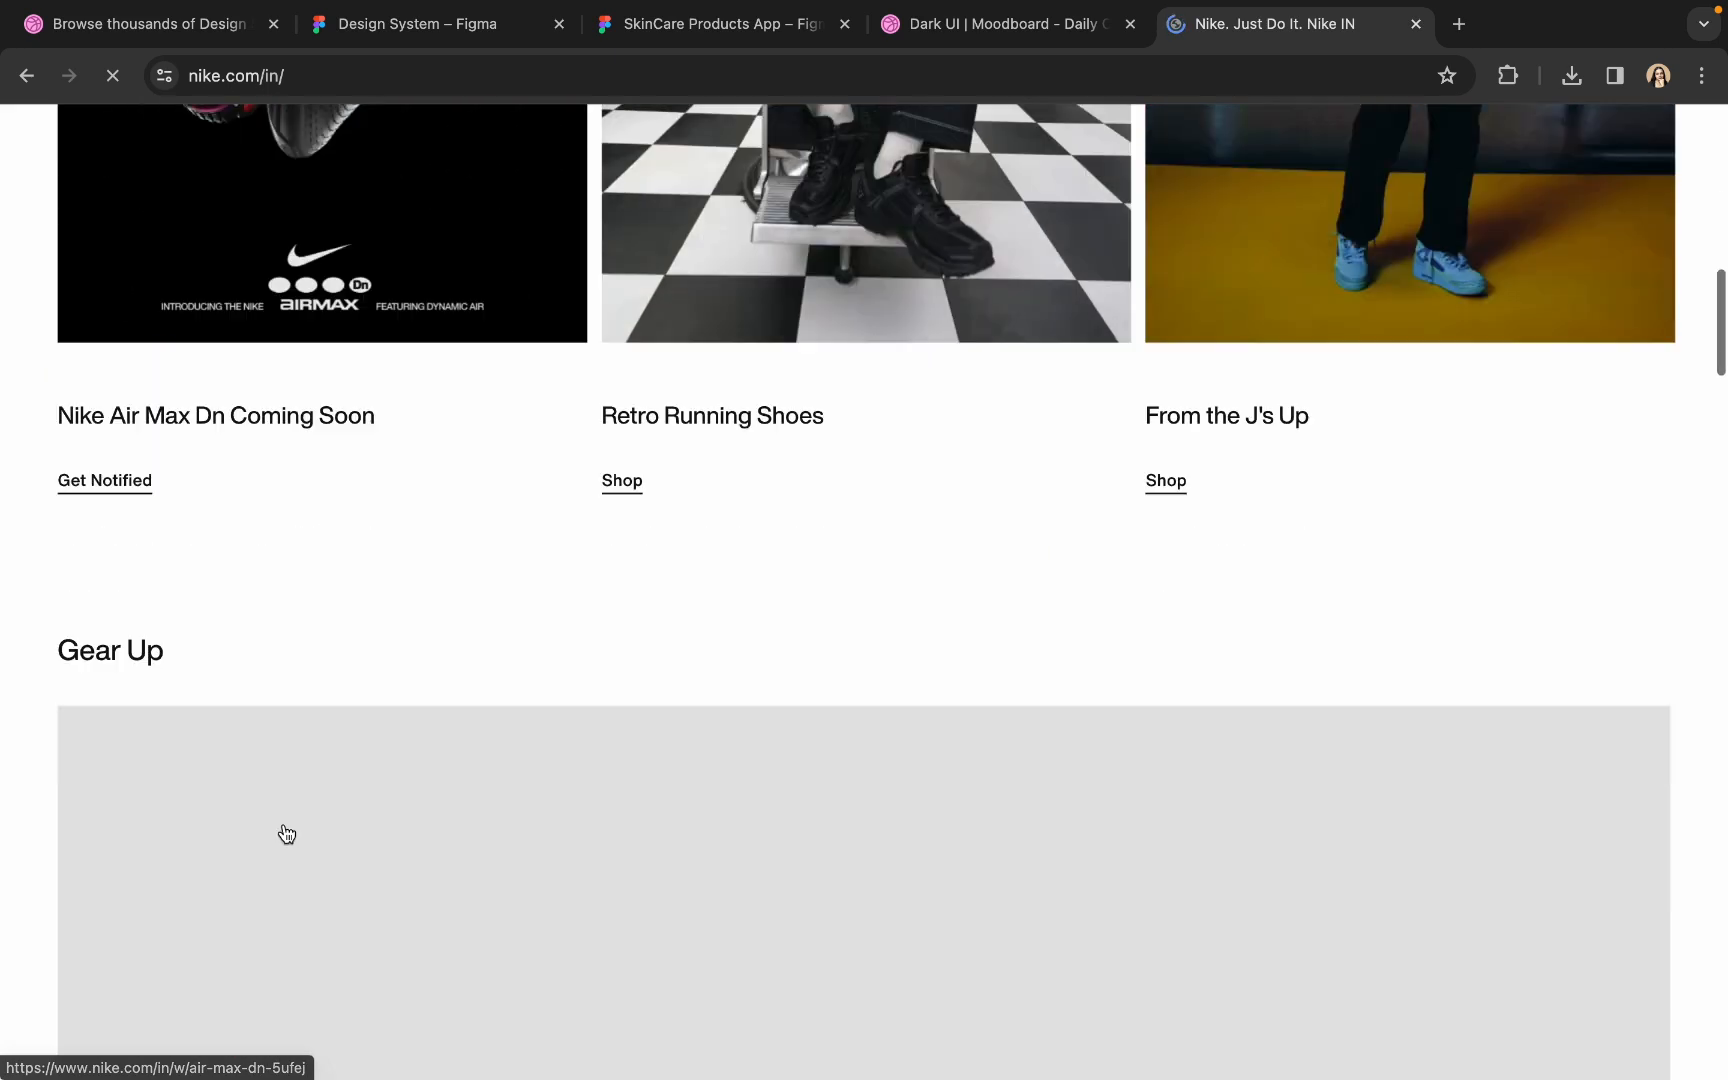
pyautogui.scroll(-10, 284, 833)
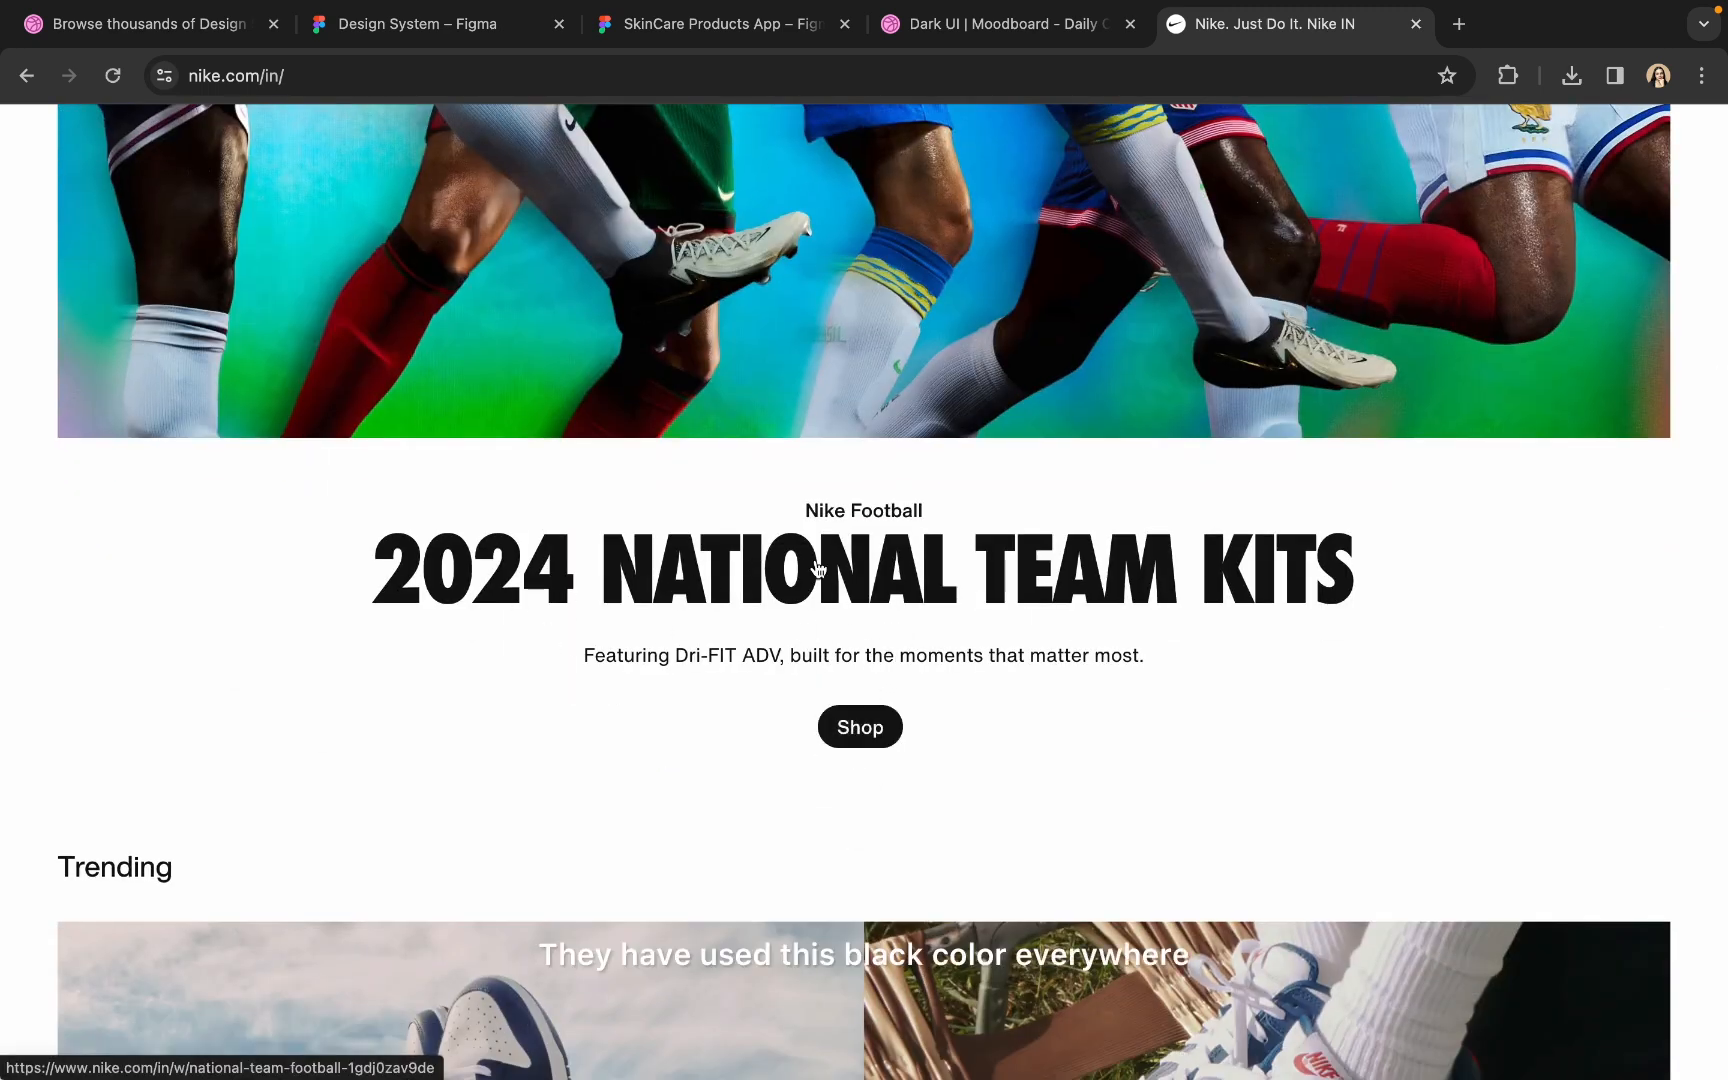
pyautogui.scroll(-5, 880, 744)
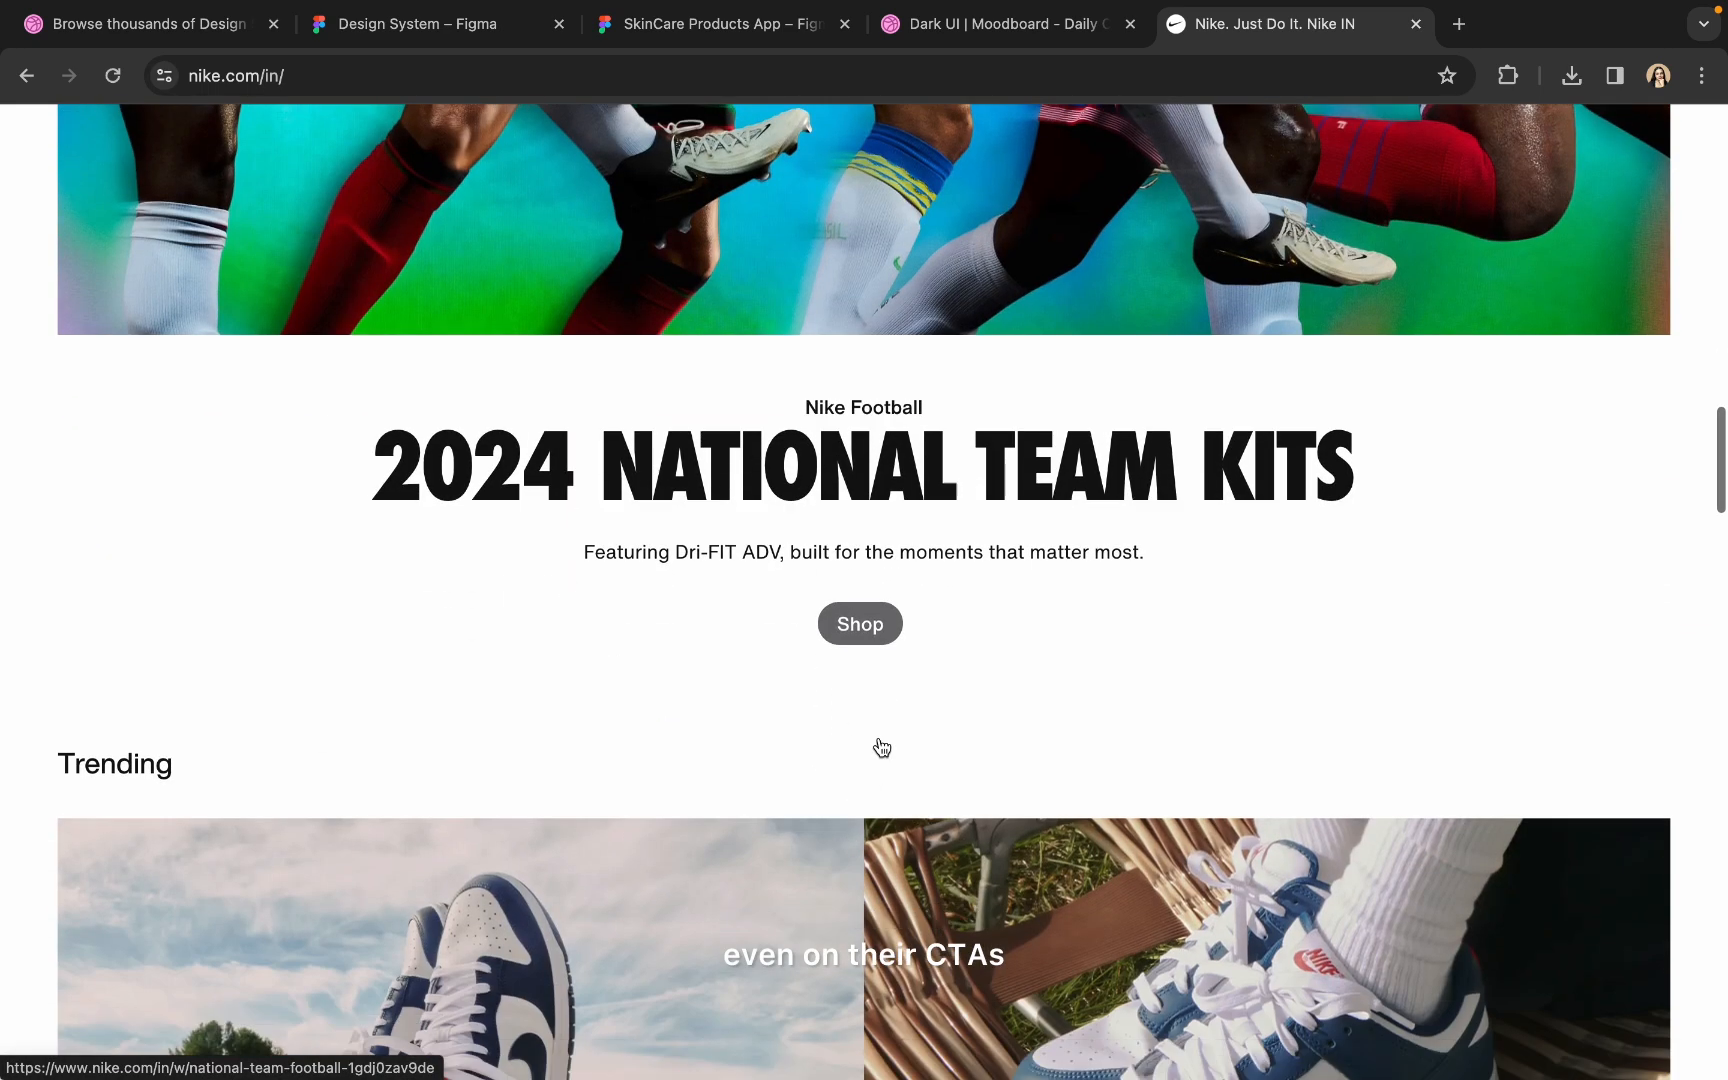
pyautogui.scroll(-7, 878, 742)
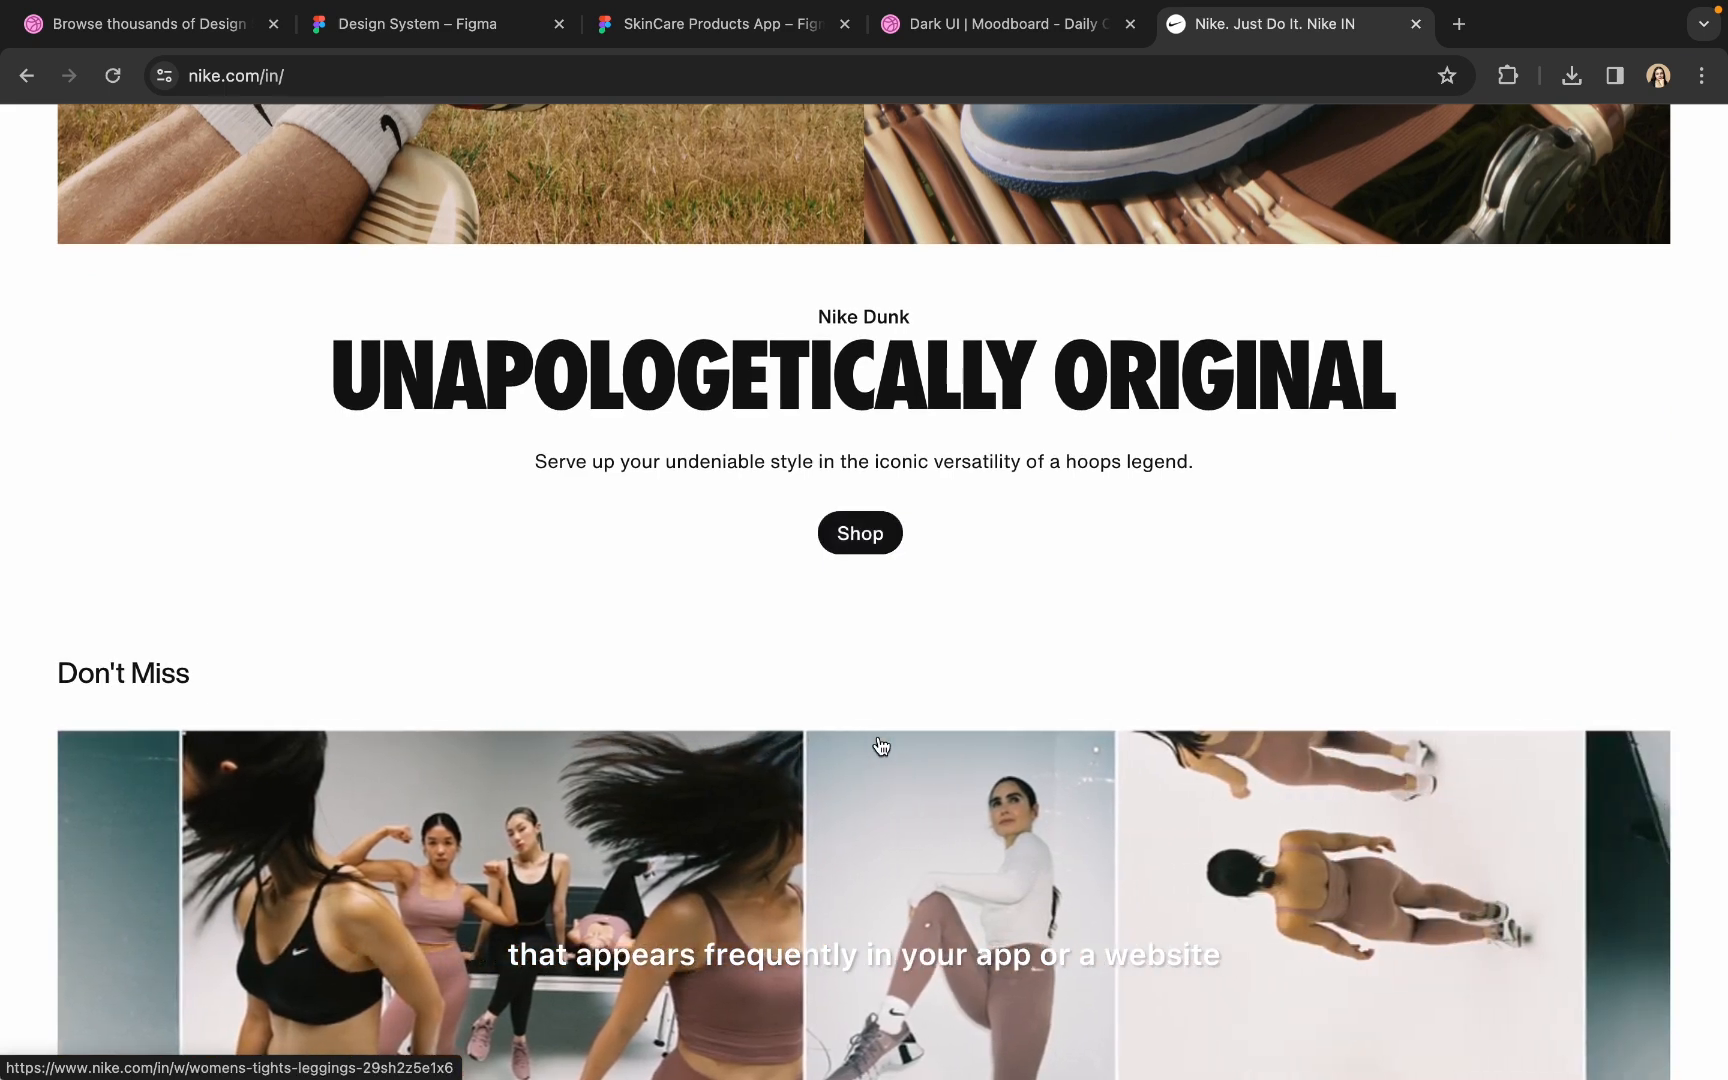
# - Switch back to the Design System file in Figma and draw a frame about 255 × 196 beneath the divider at about X 77, Y 265
pyautogui.click(406, 38)
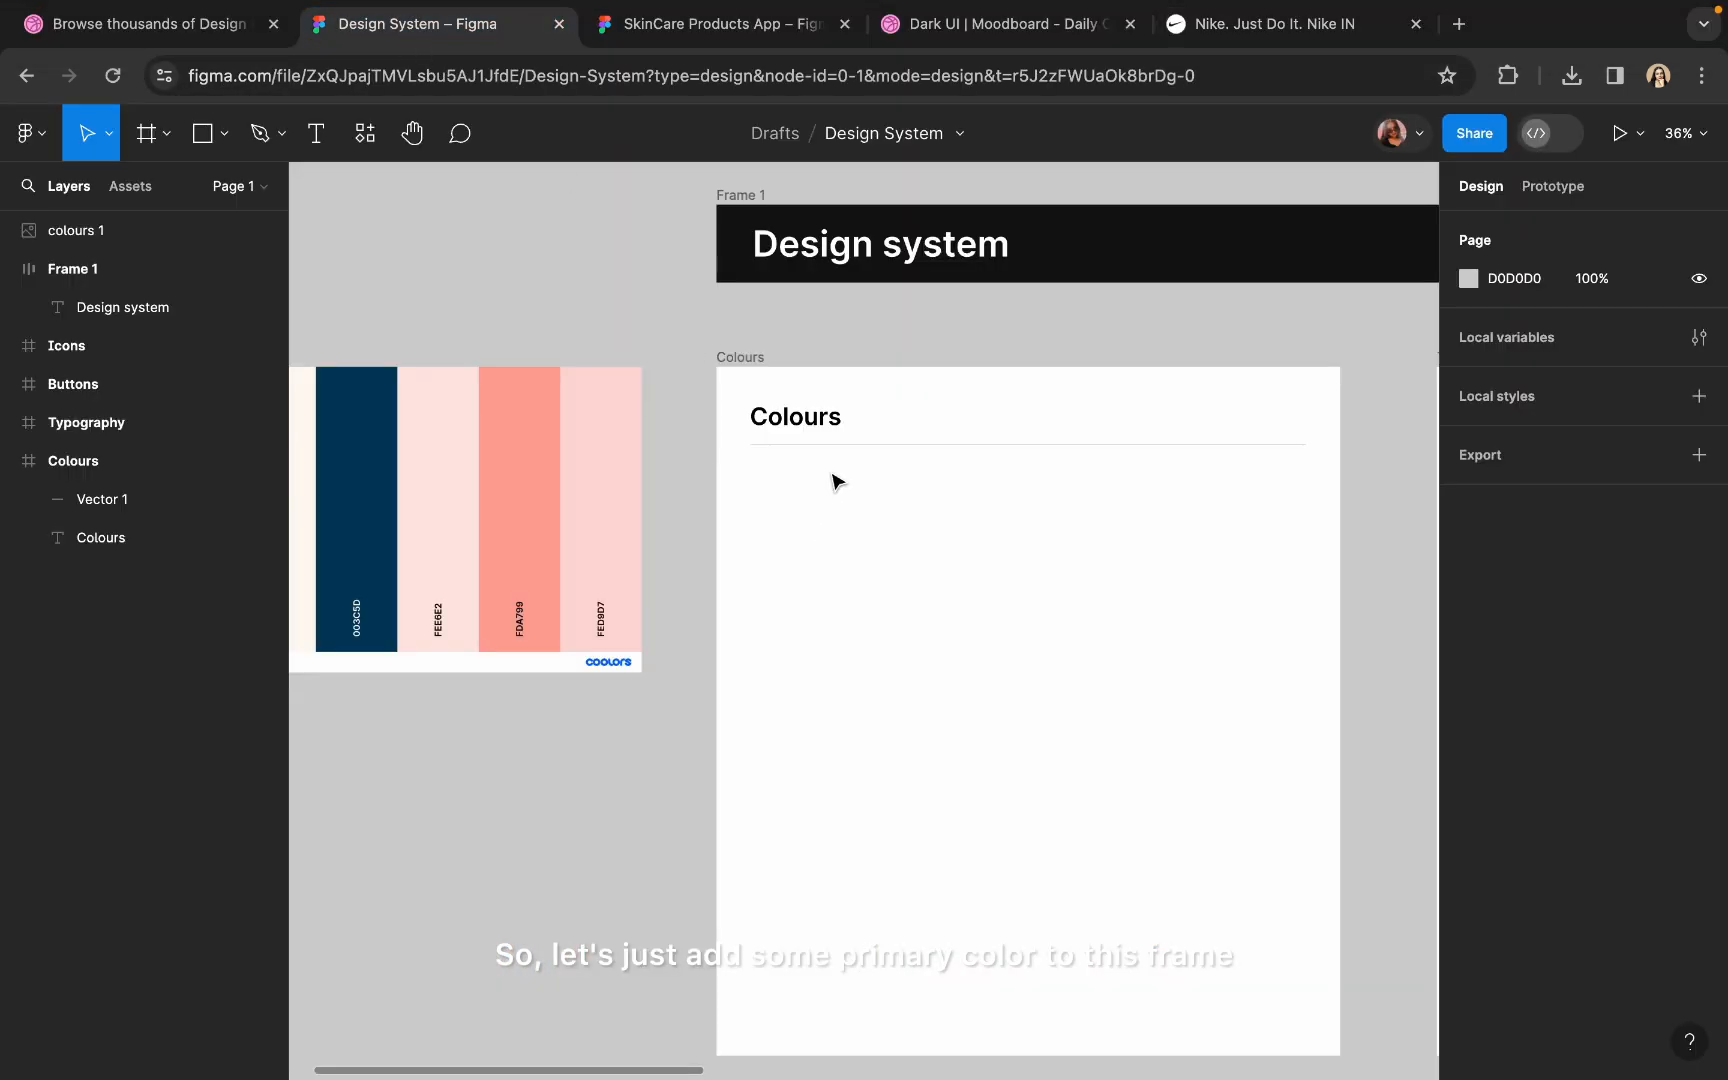
pyautogui.hscroll(-4, 822, 472)
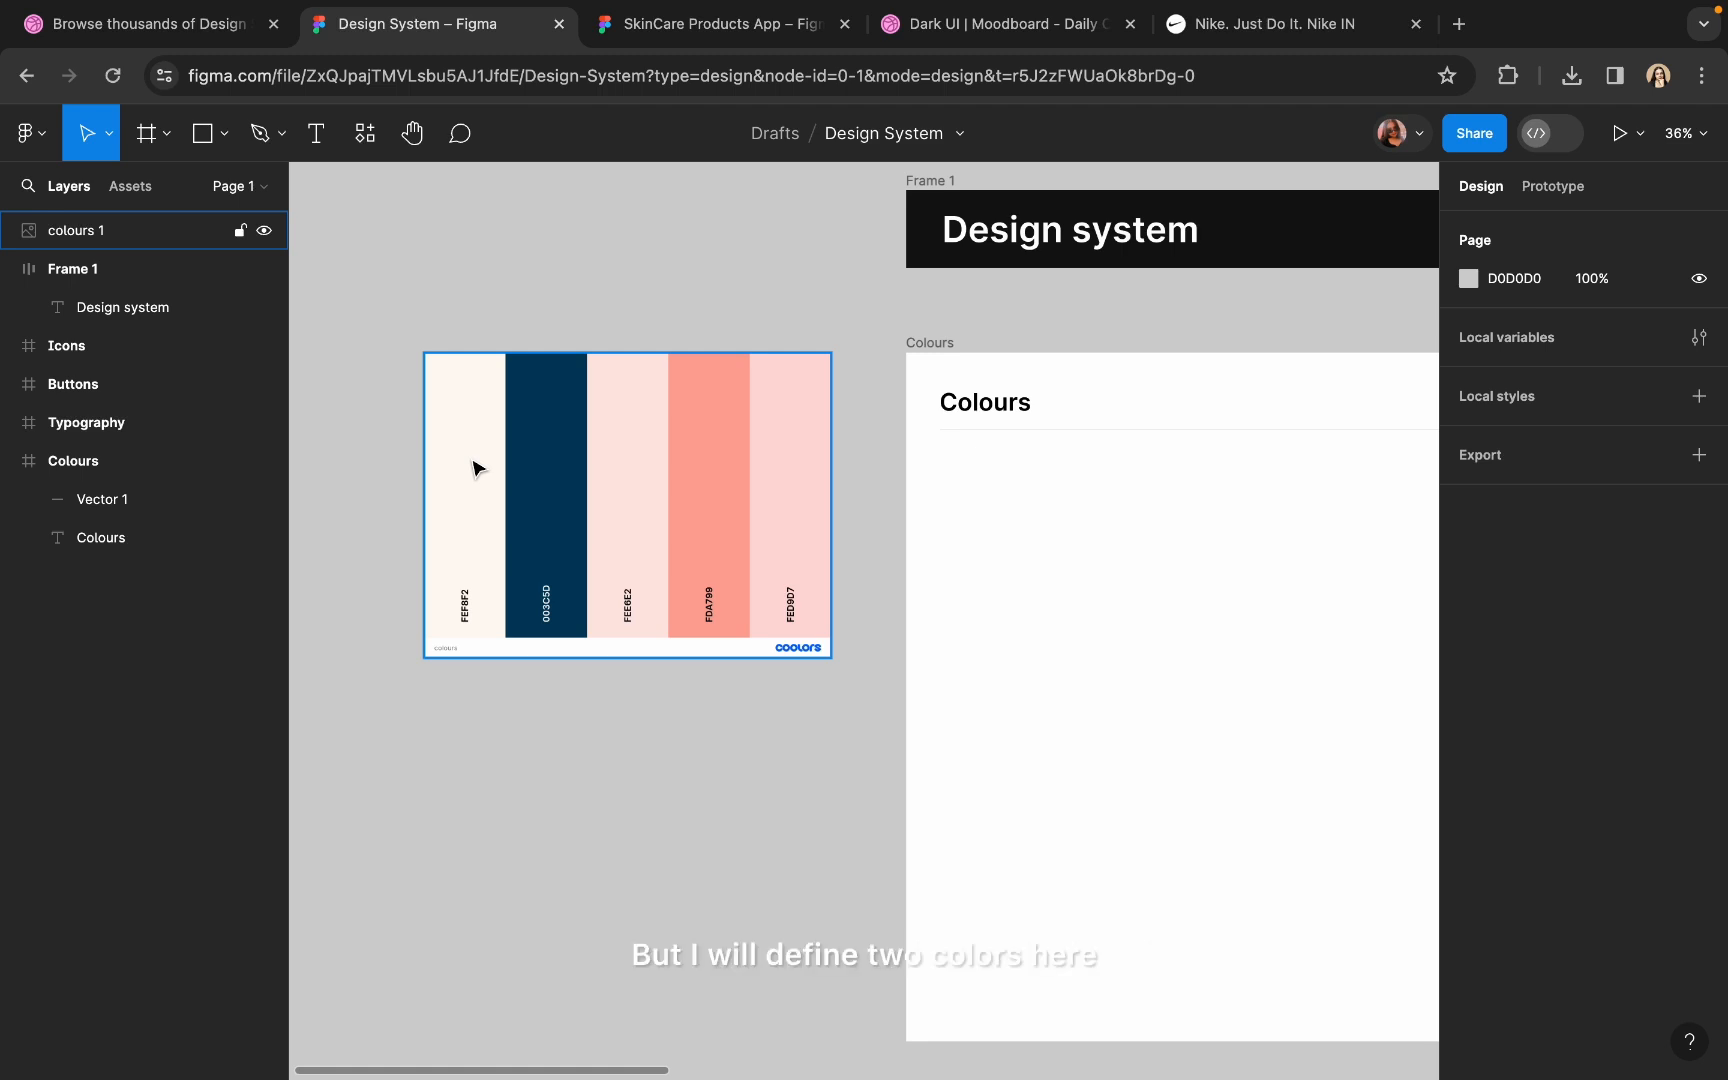
pyautogui.hscroll(4, 476, 468)
pyautogui.scroll(2, 476, 468)
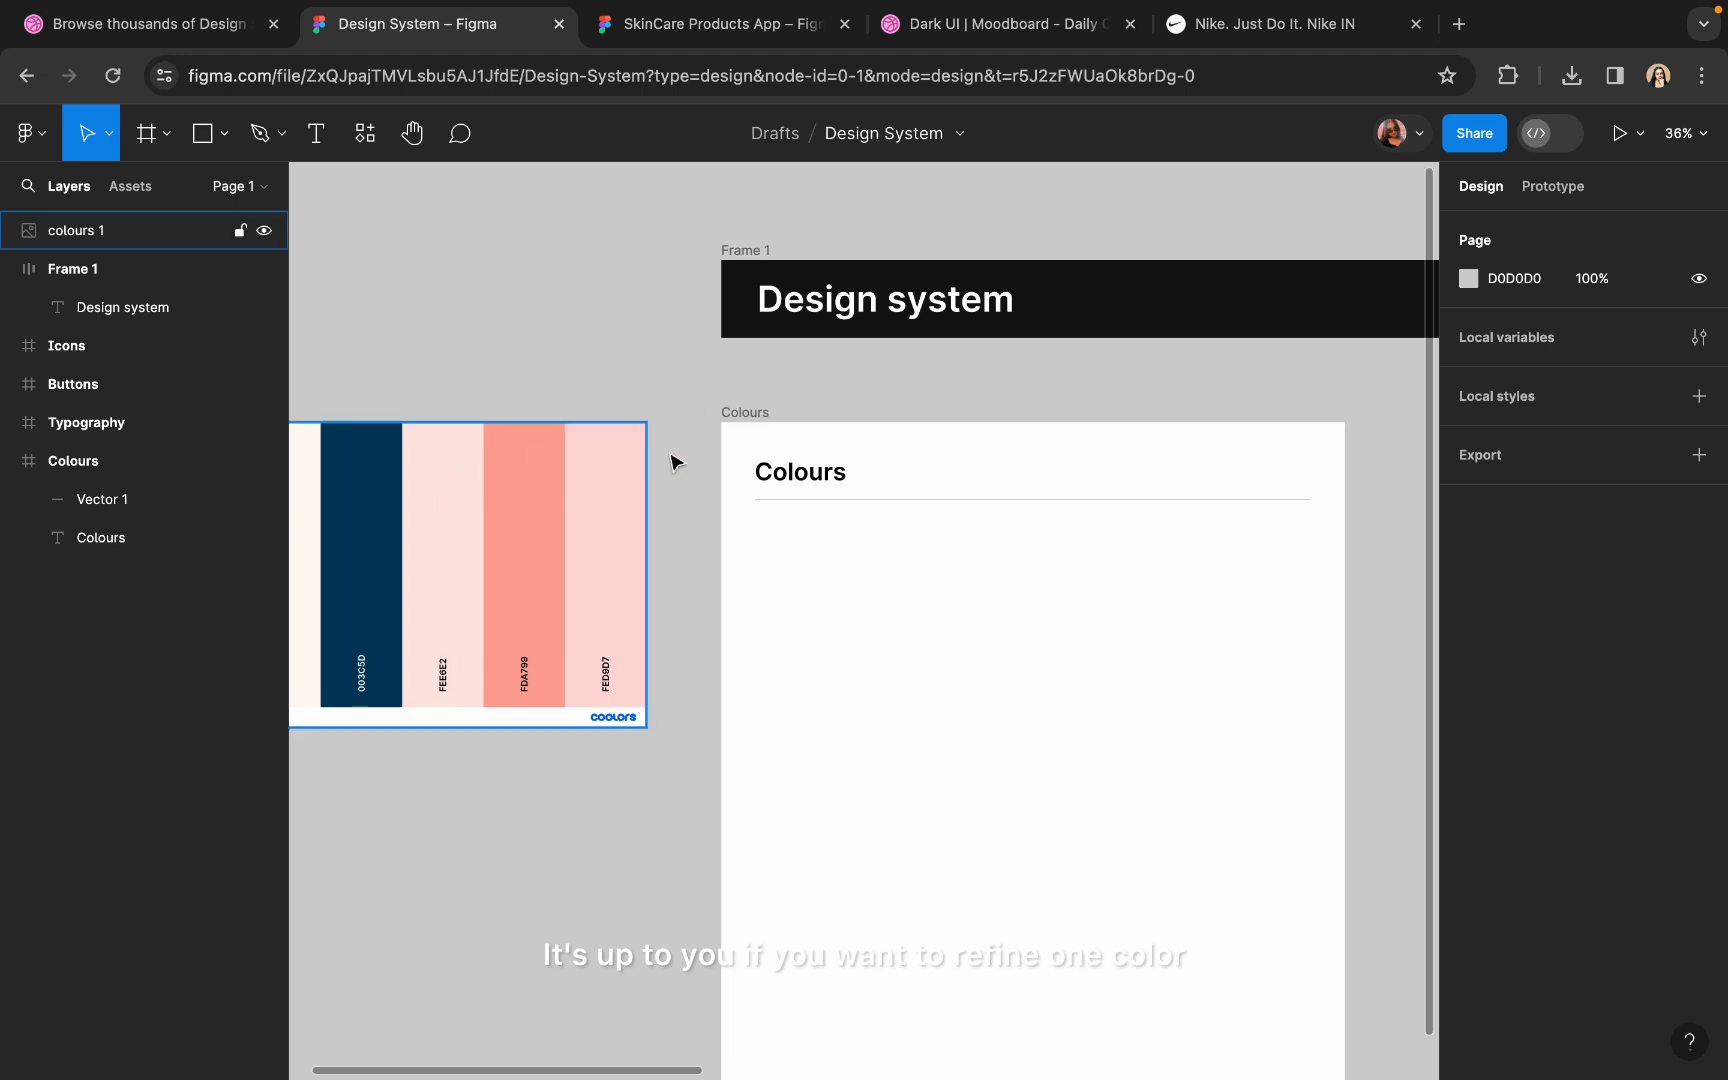
pyautogui.click(730, 421)
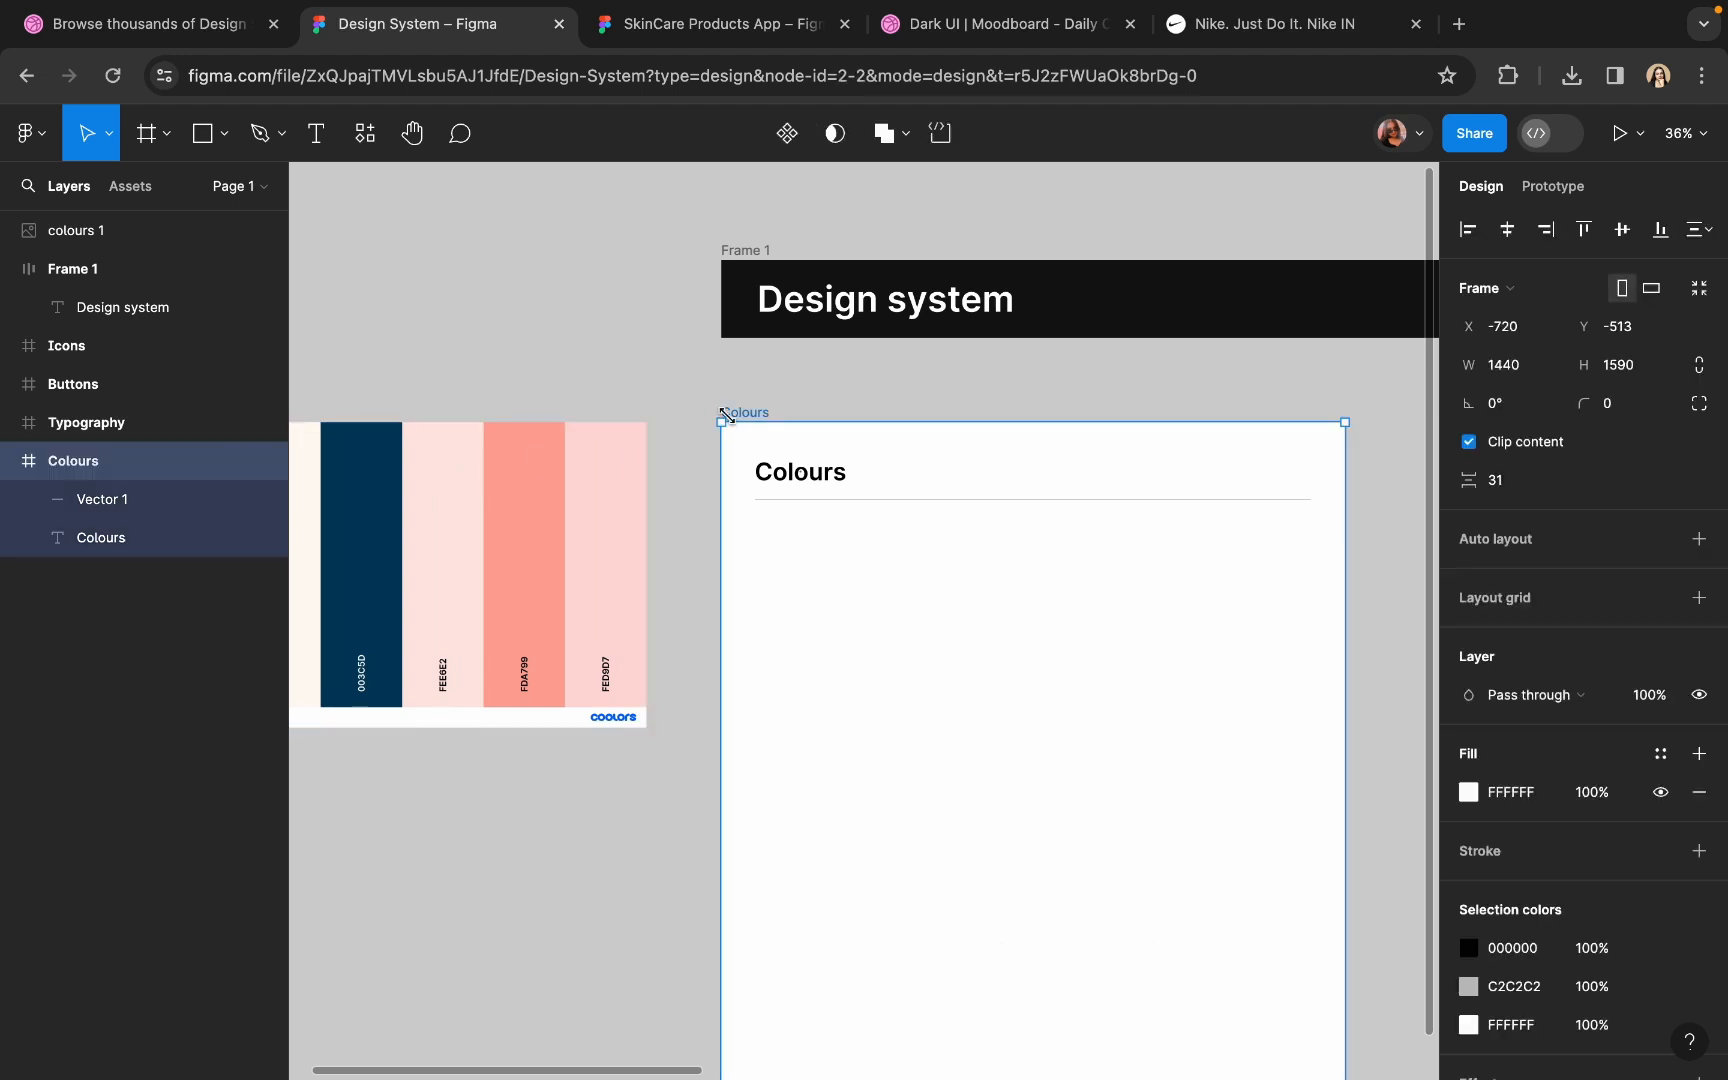
pyautogui.scroll(5, 928, 532)
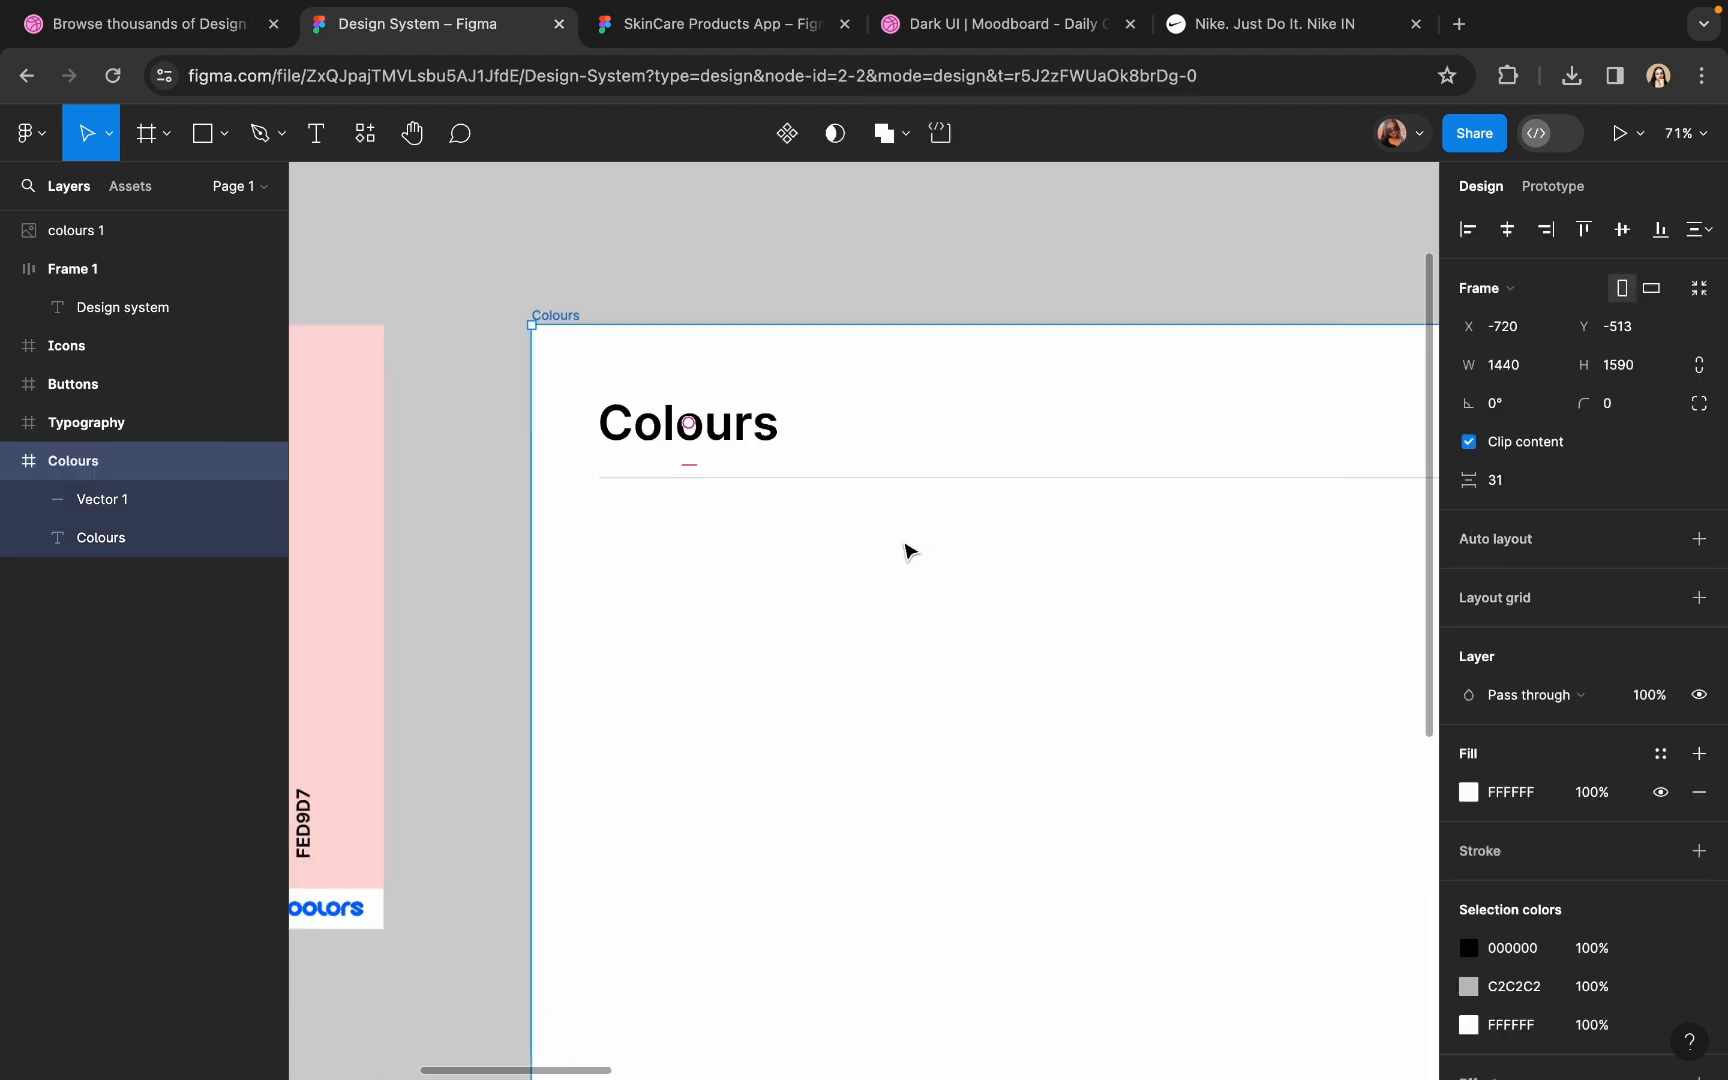
pyautogui.click(328, 231)
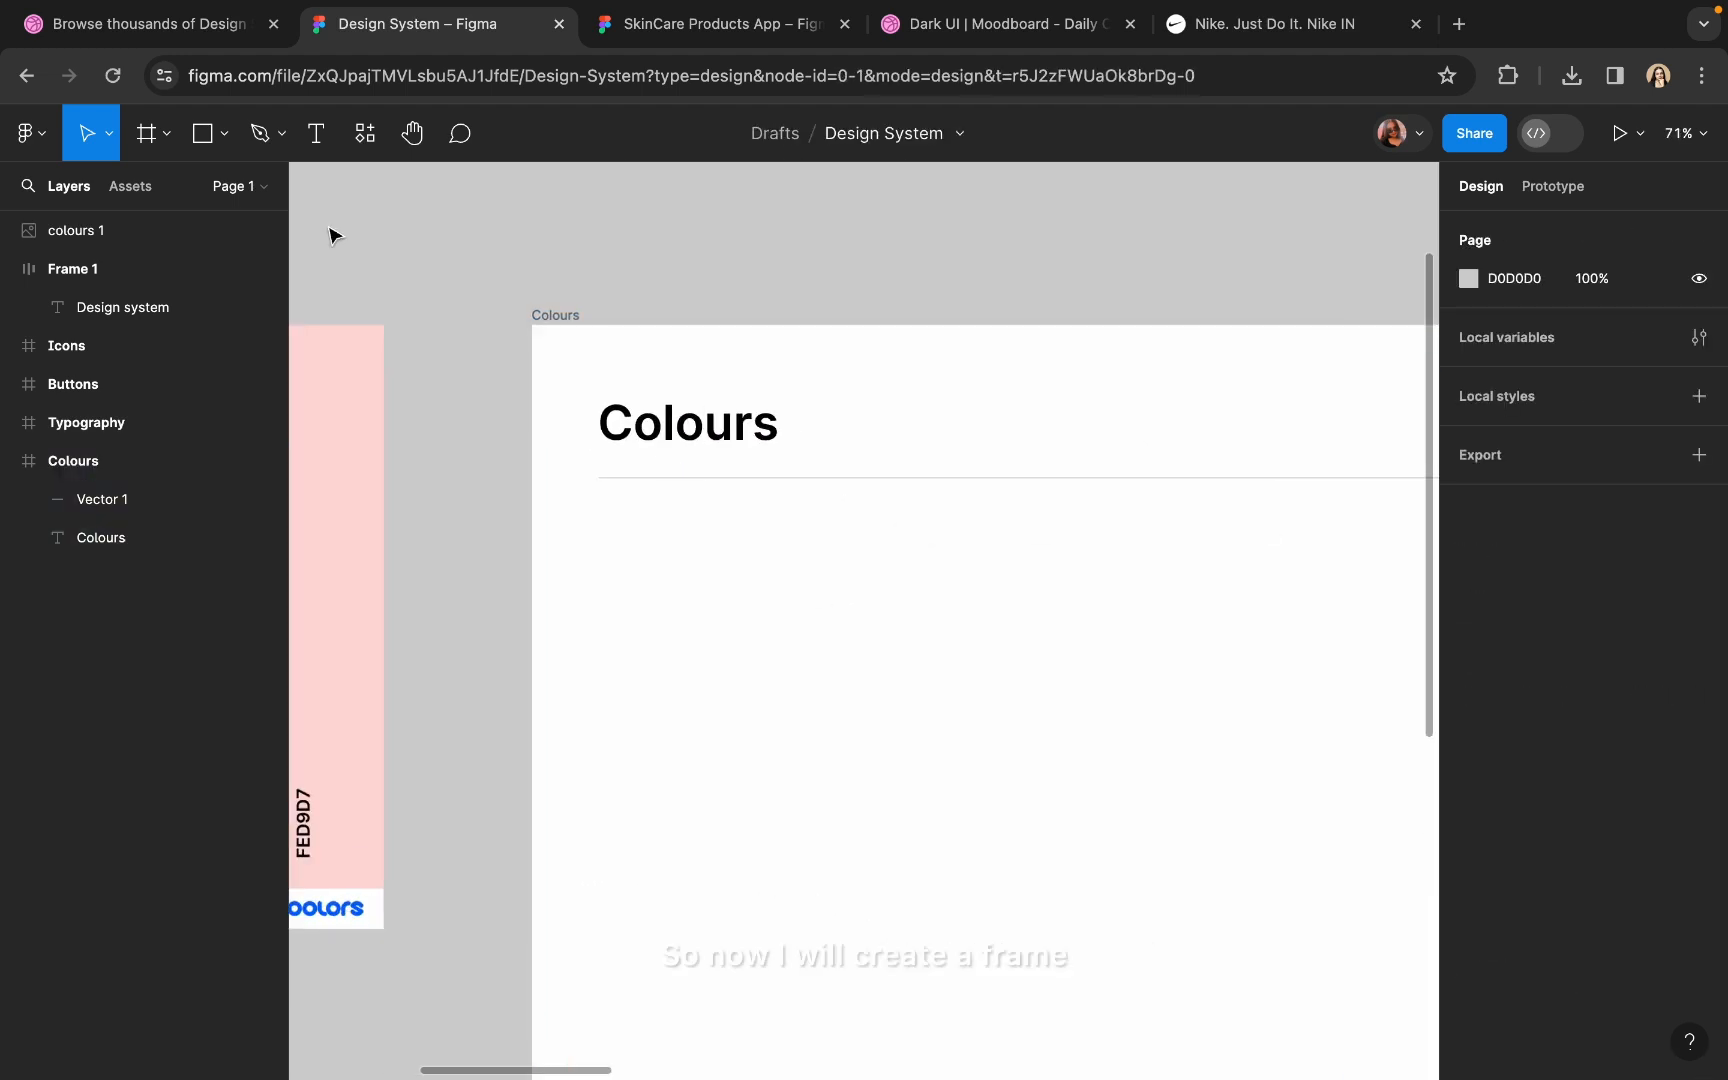
pyautogui.click(198, 138)
pyautogui.click(135, 132)
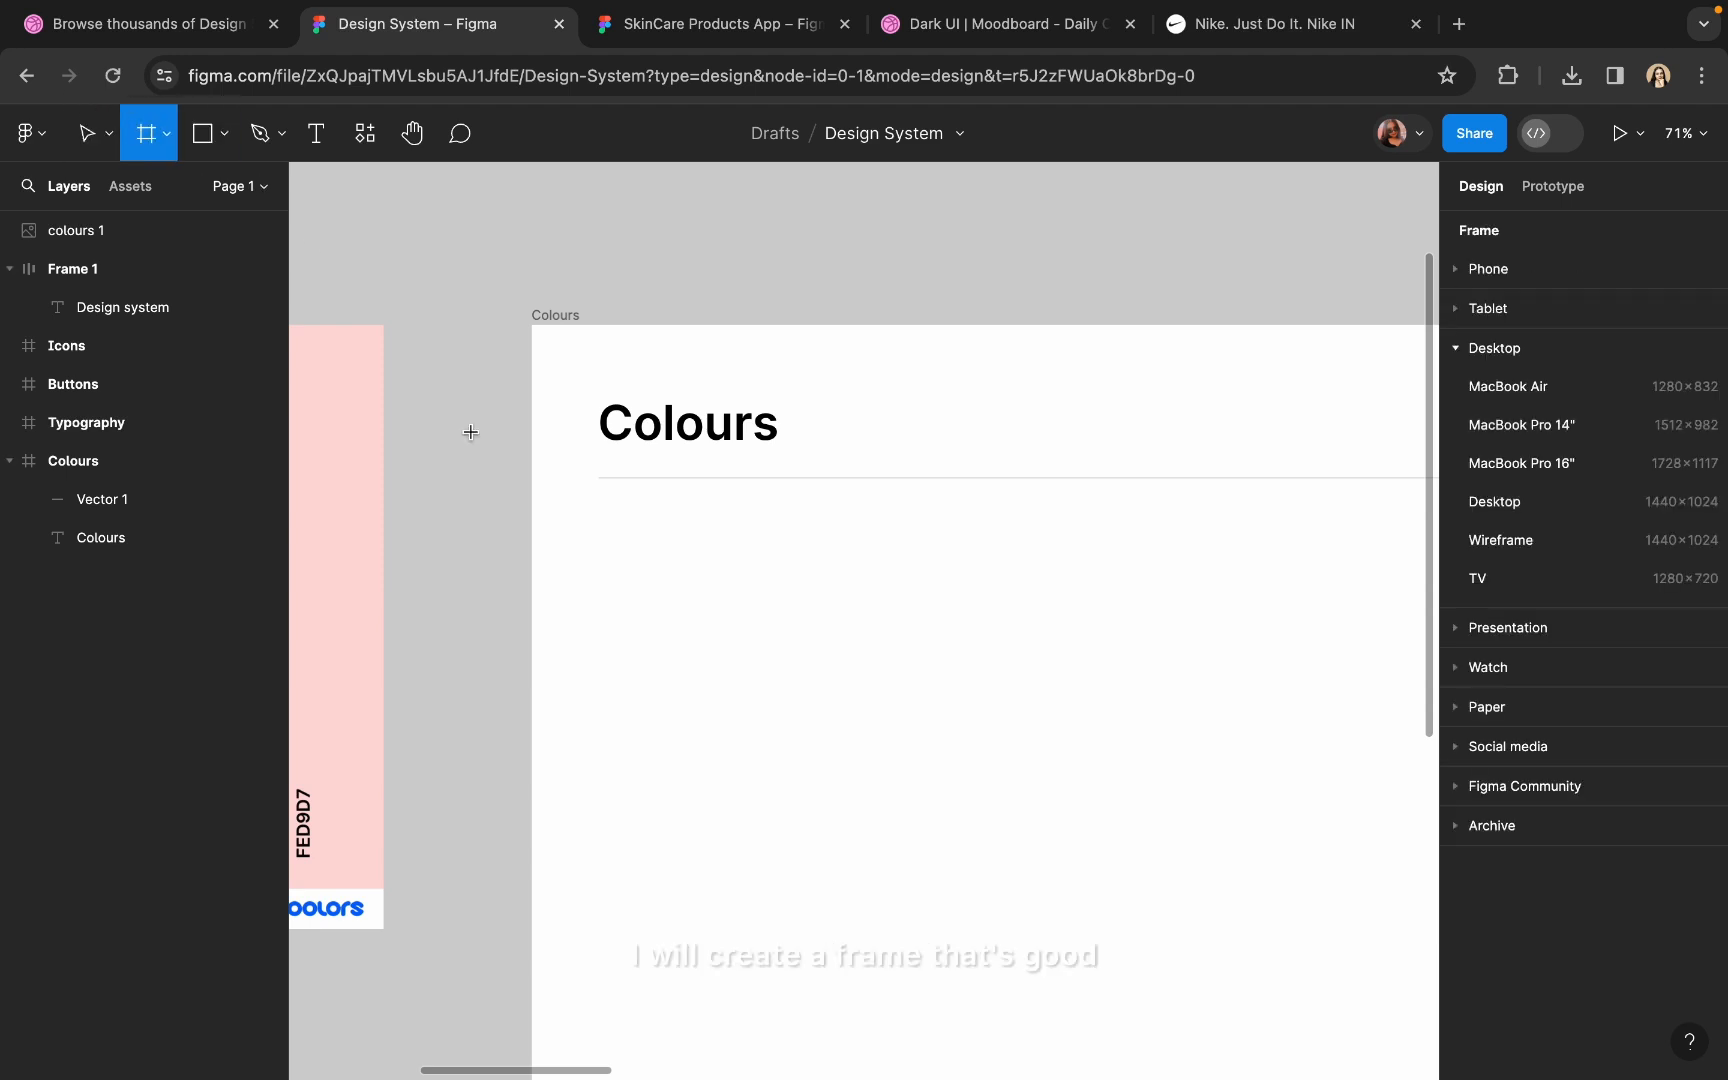
pyautogui.moveTo(598, 552); pyautogui.dragTo(818, 721)
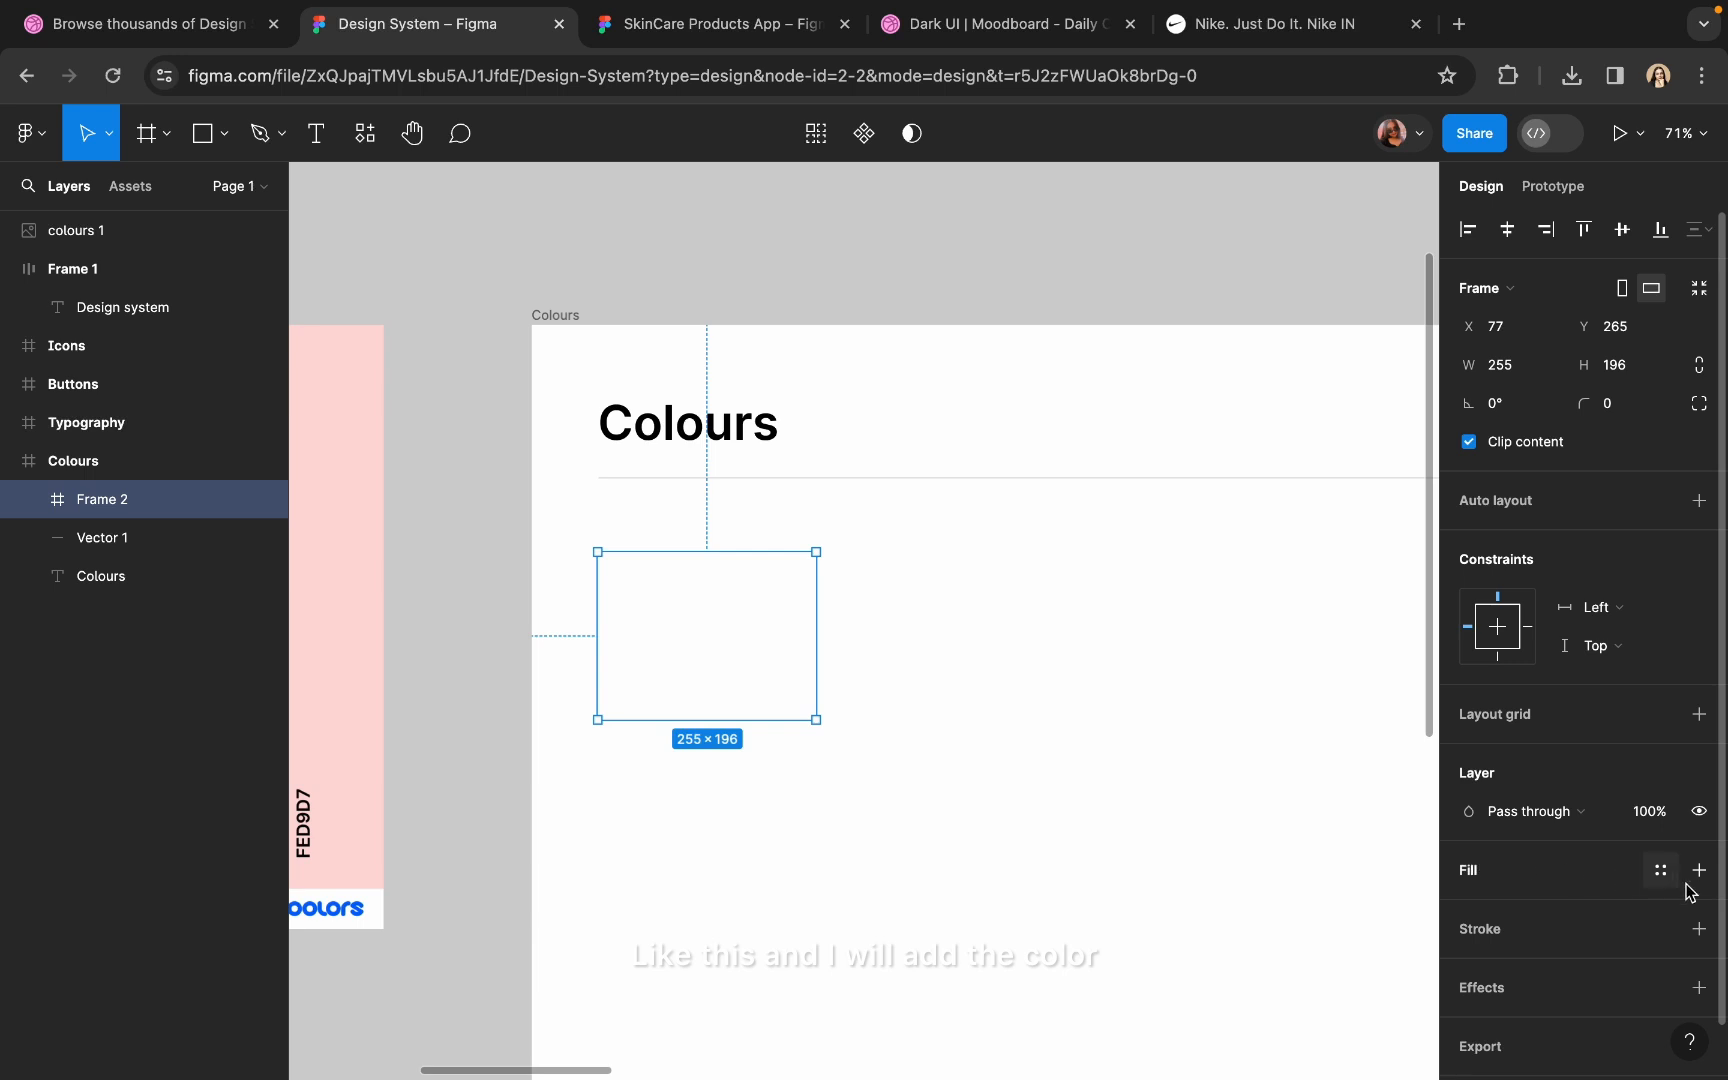
# - Fill the new frame beneath the divider with dark blue 003C5D sampled from the palette image
pyautogui.click(1468, 908)
pyautogui.click(1185, 793)
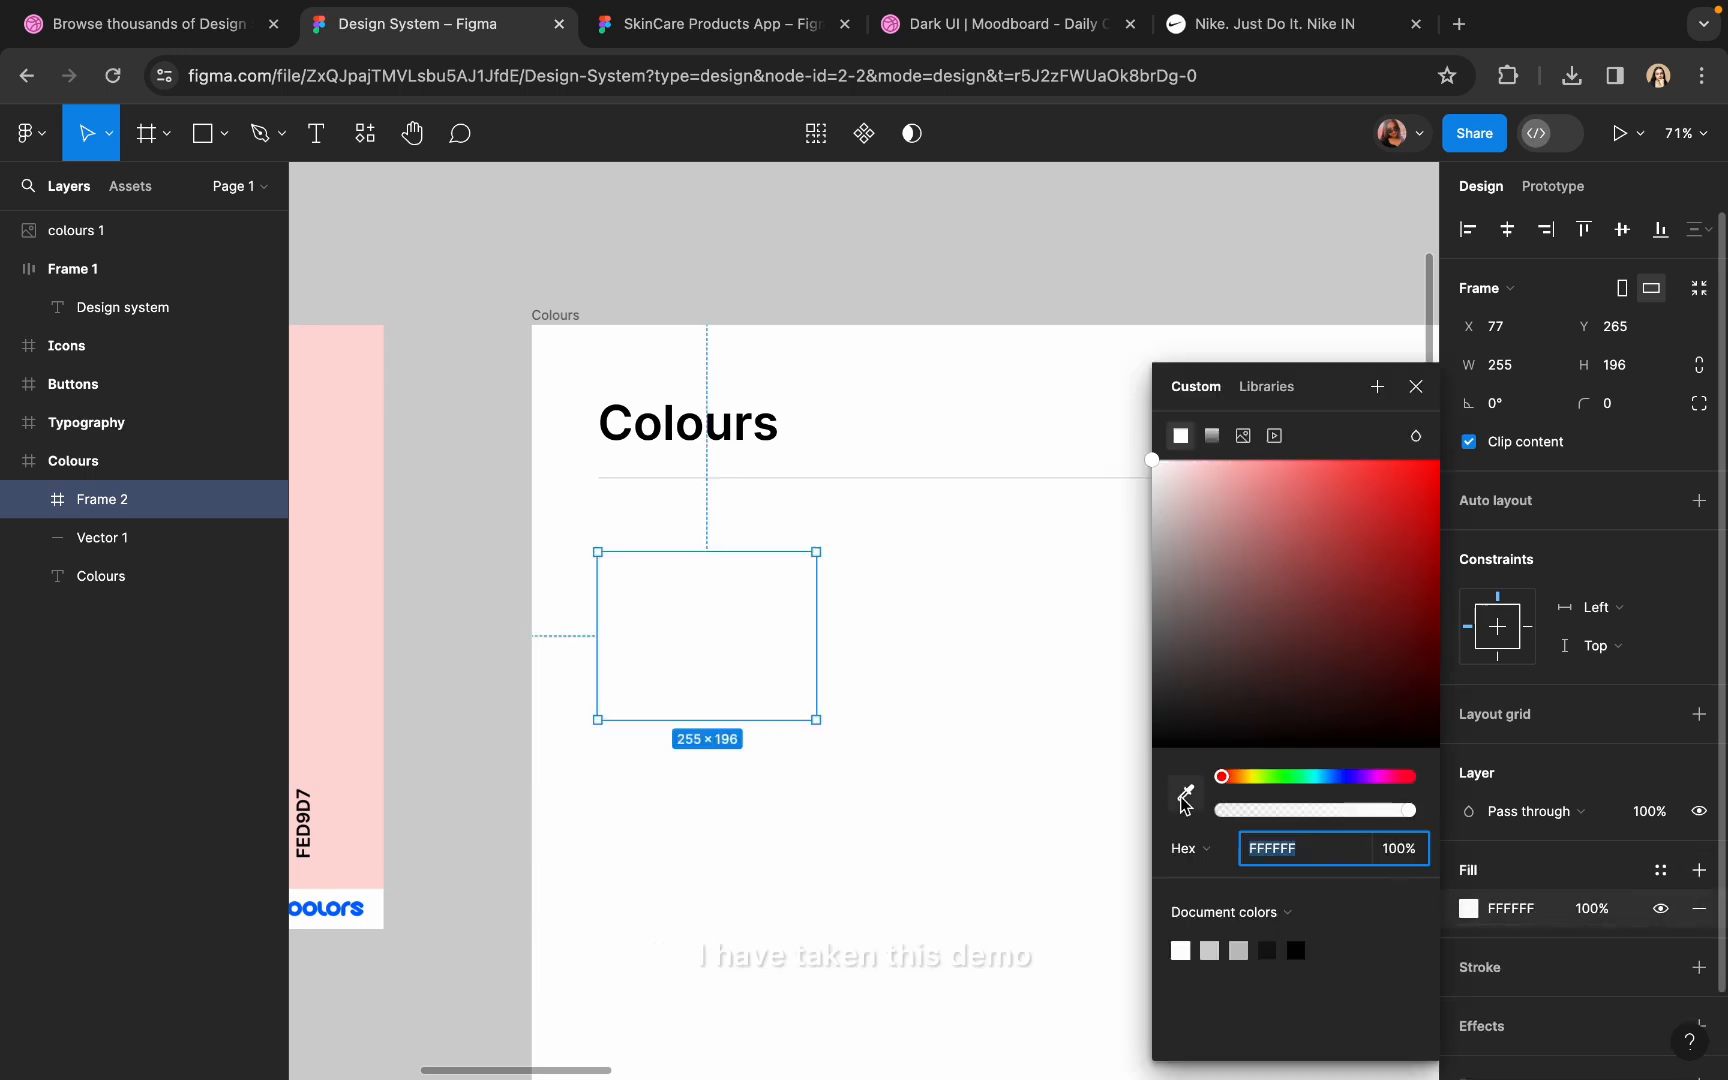
pyautogui.scroll(-5, 861, 780)
pyautogui.hscroll(-4, 861, 780)
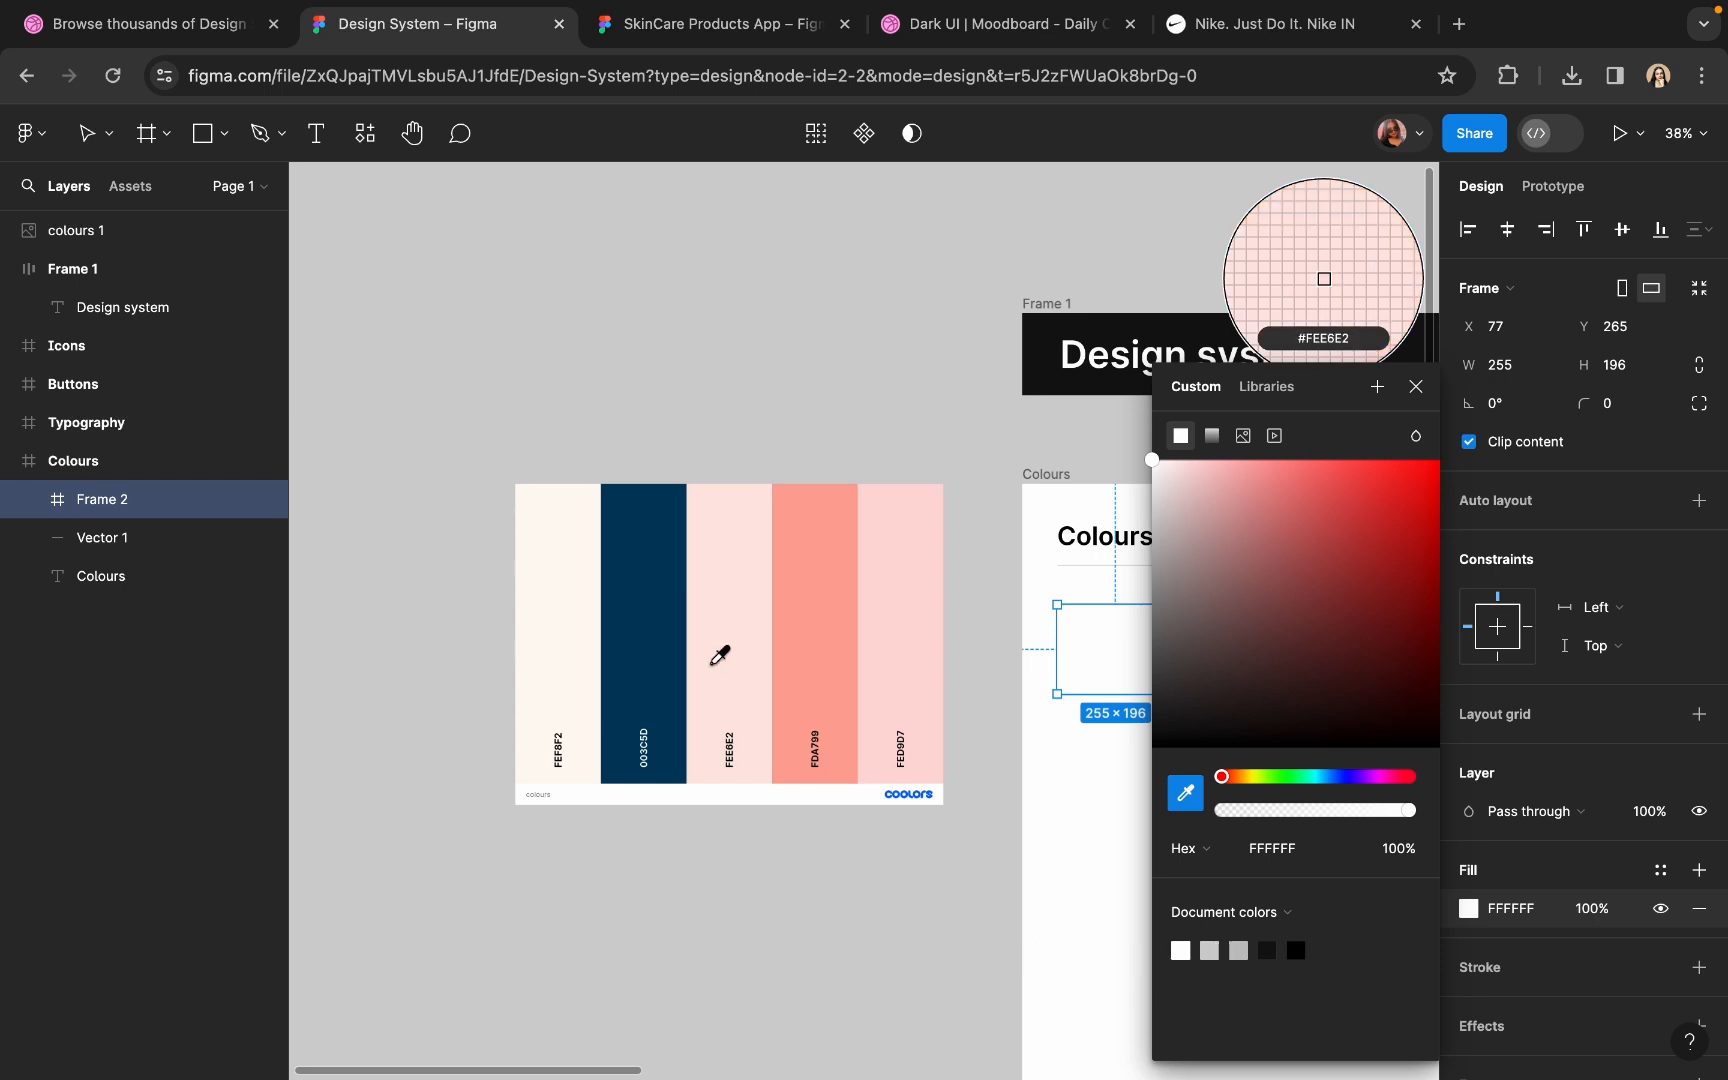
pyautogui.click(661, 584)
pyautogui.hscroll(5, 656, 598)
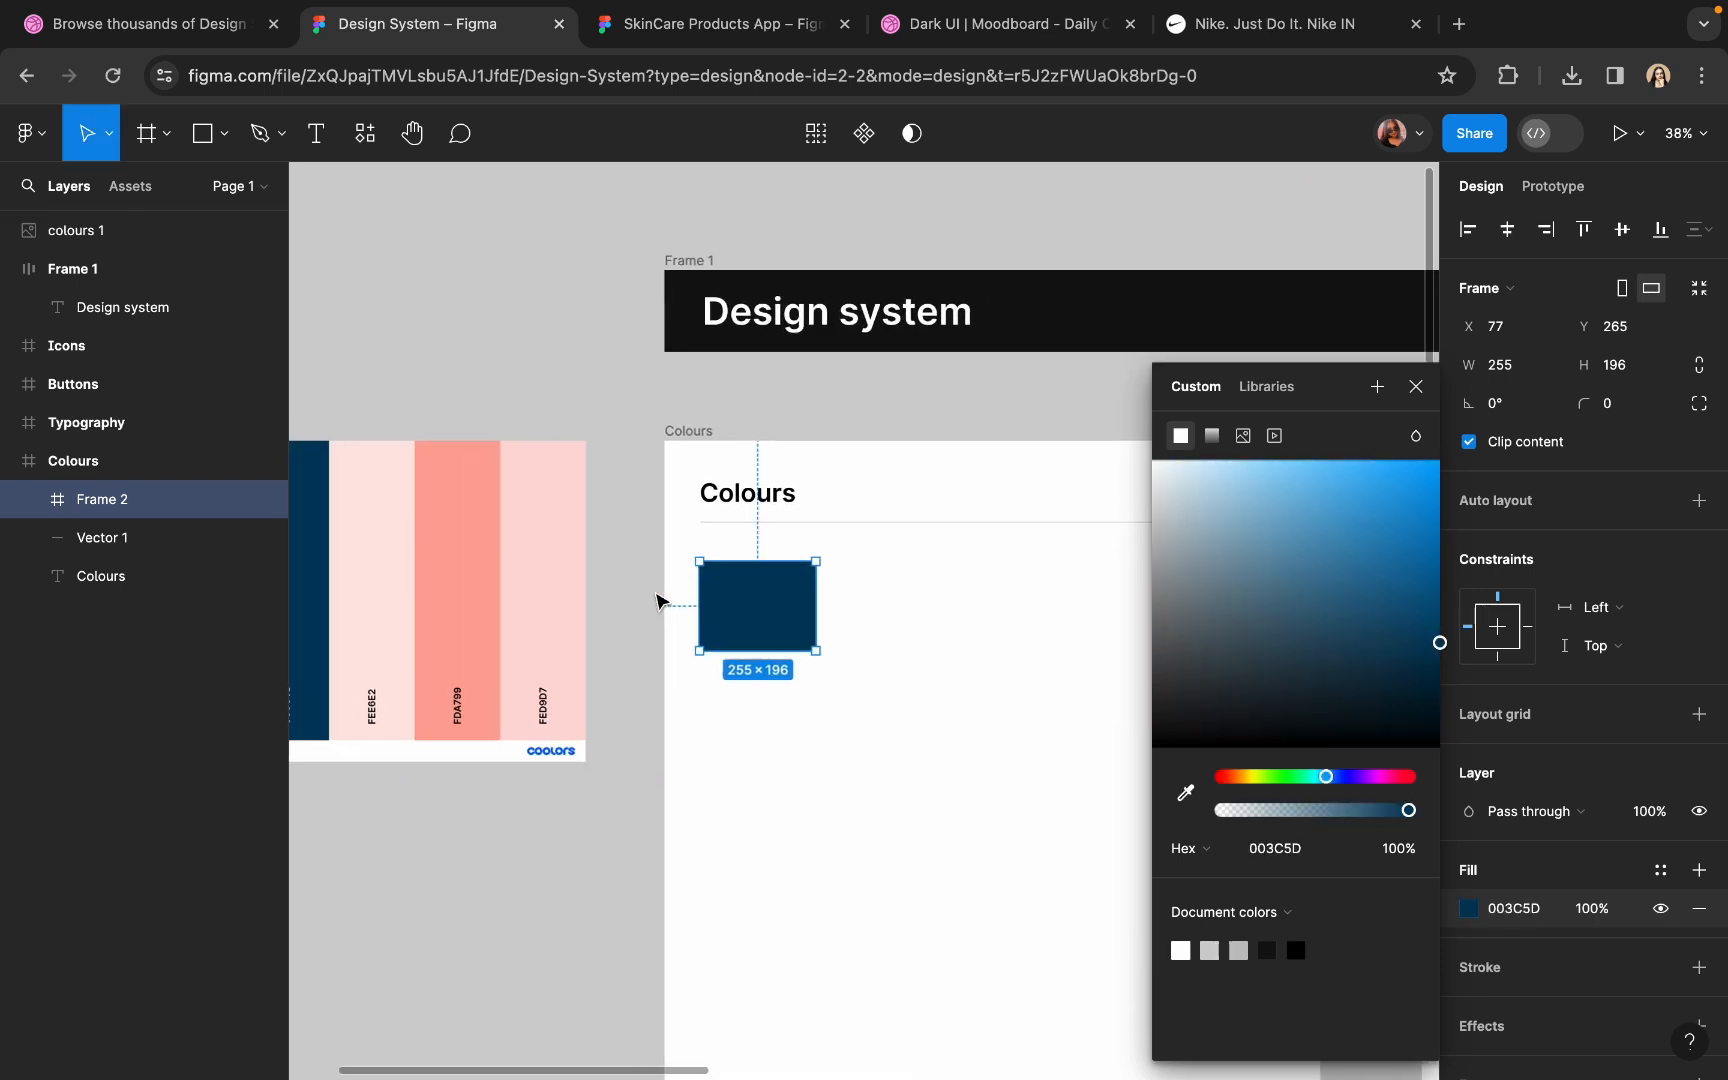
pyautogui.click(752, 721)
# - Move the dark blue swatch frame down to about X 78, Y 364 to leave room for a subheading beneath the divider
pyautogui.scroll(2, 752, 721)
pyautogui.scroll(5, 750, 579)
pyautogui.click(748, 665)
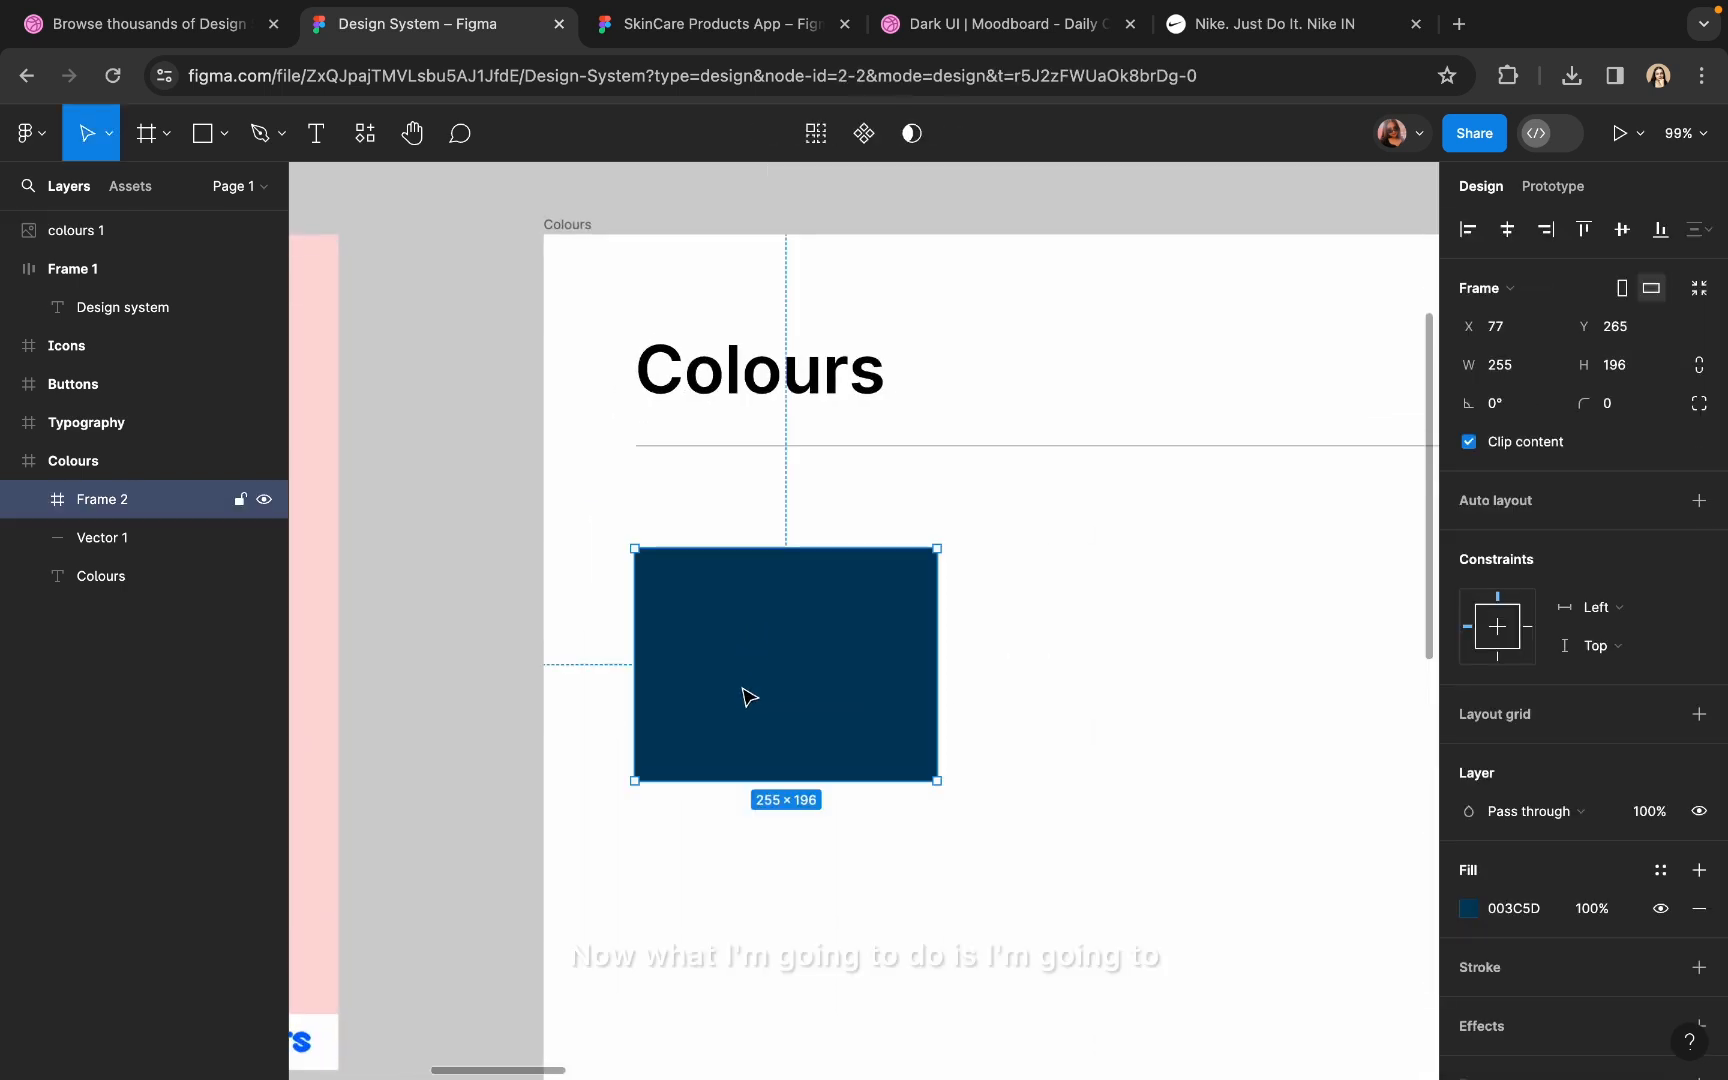
pyautogui.moveTo(750, 721); pyautogui.dragTo(748, 814)
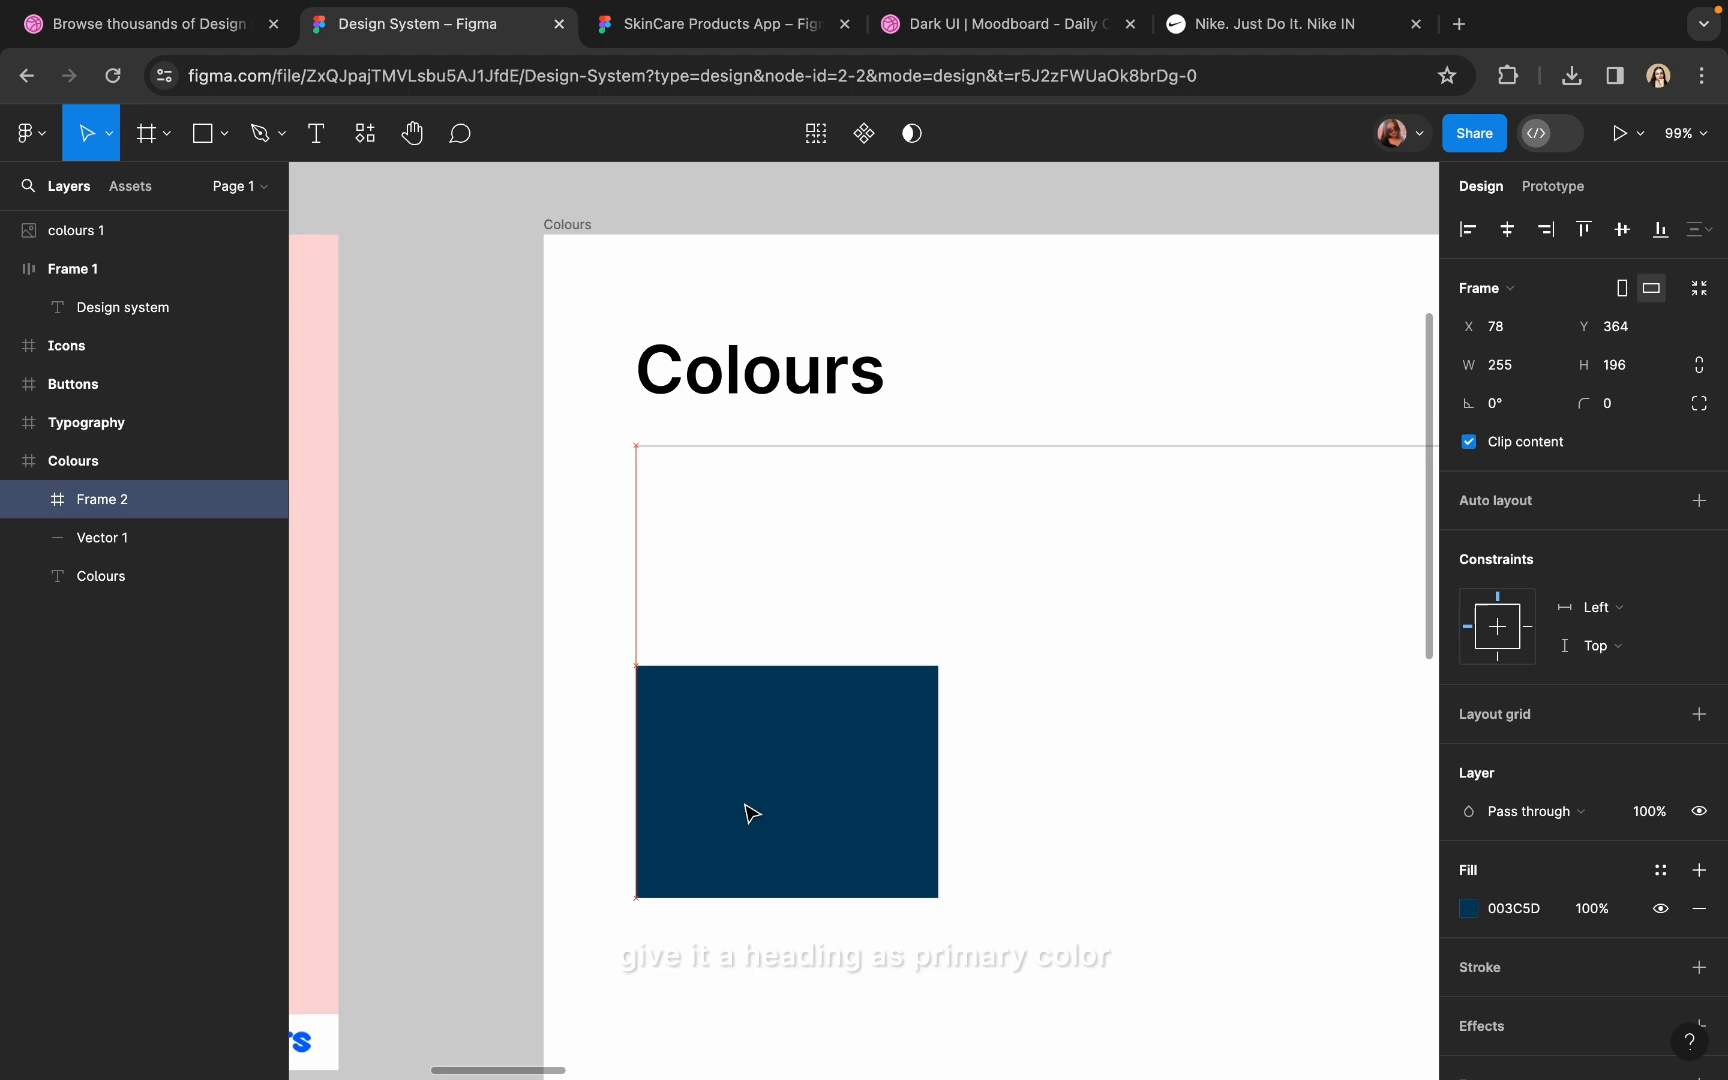
# - Duplicate the Colours heading to about Y 250 above the swatch and change the copy's text to "Primary Colours"
pyautogui.click(778, 388)
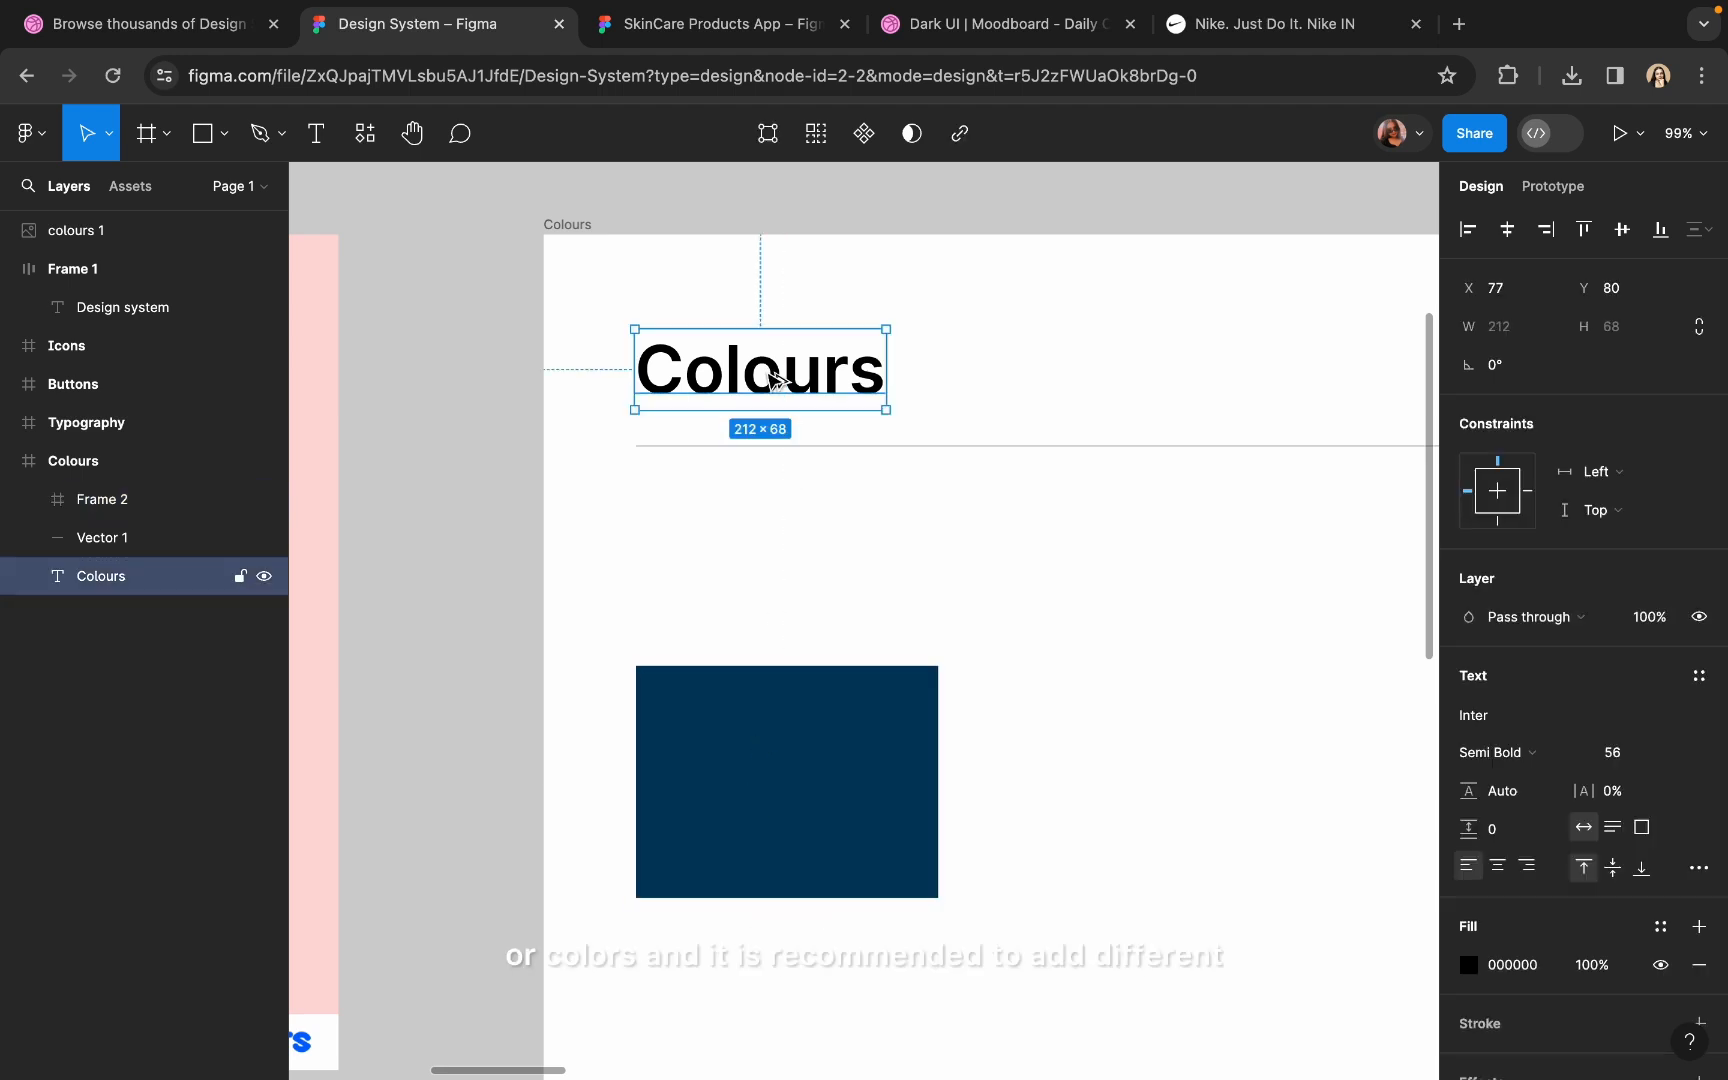
pyautogui.moveTo(778, 385); pyautogui.dragTo(761, 577)
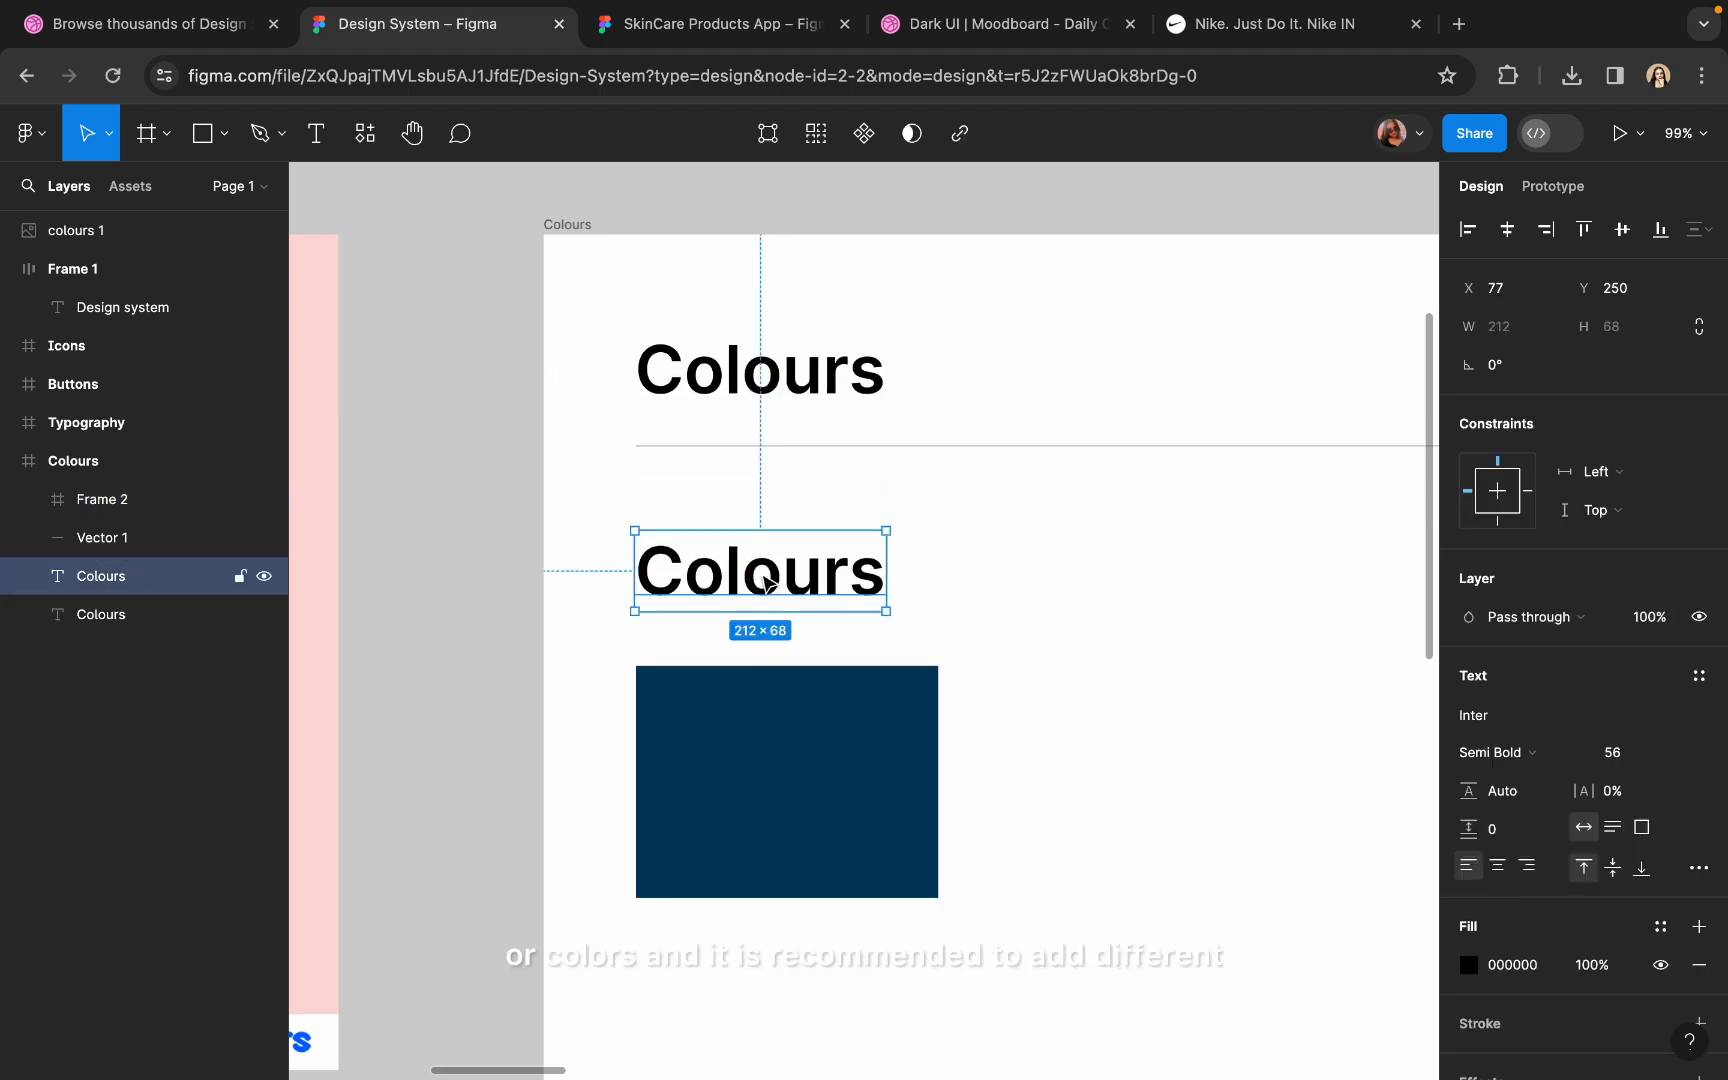
pyautogui.doubleClick(761, 573)
pyautogui.write('Primary')
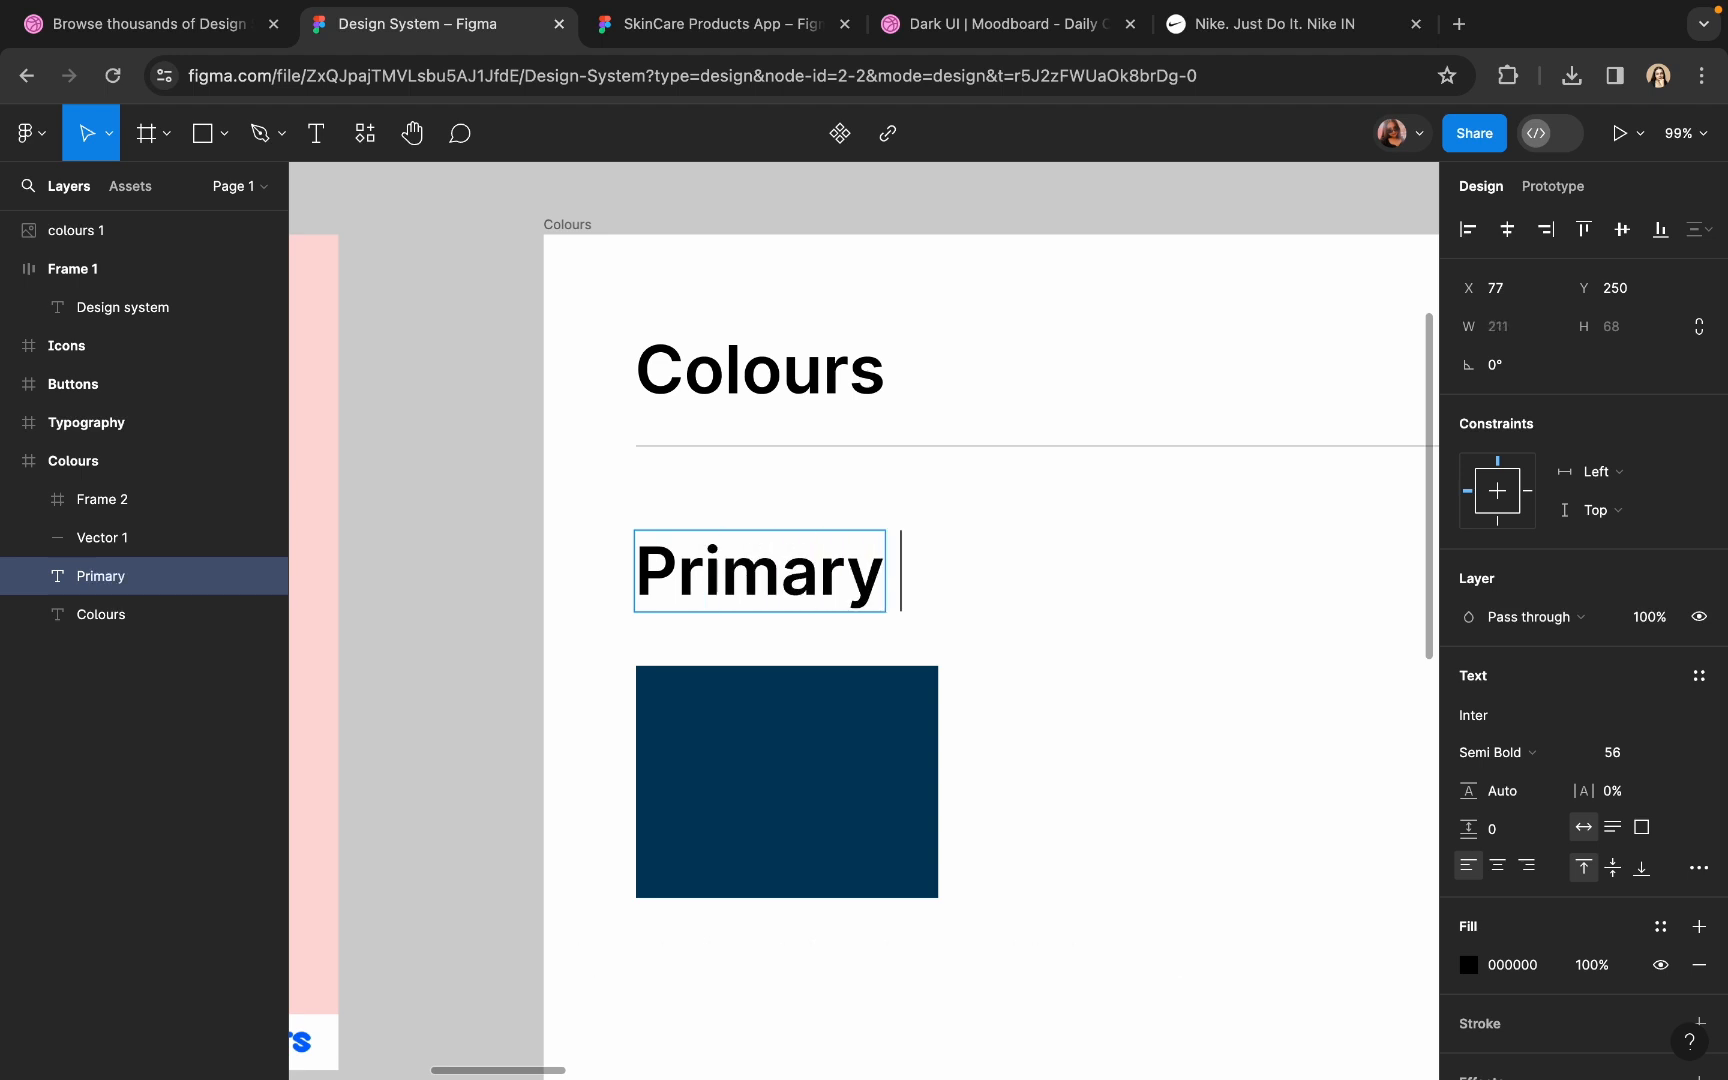
pyautogui.write('Colours')
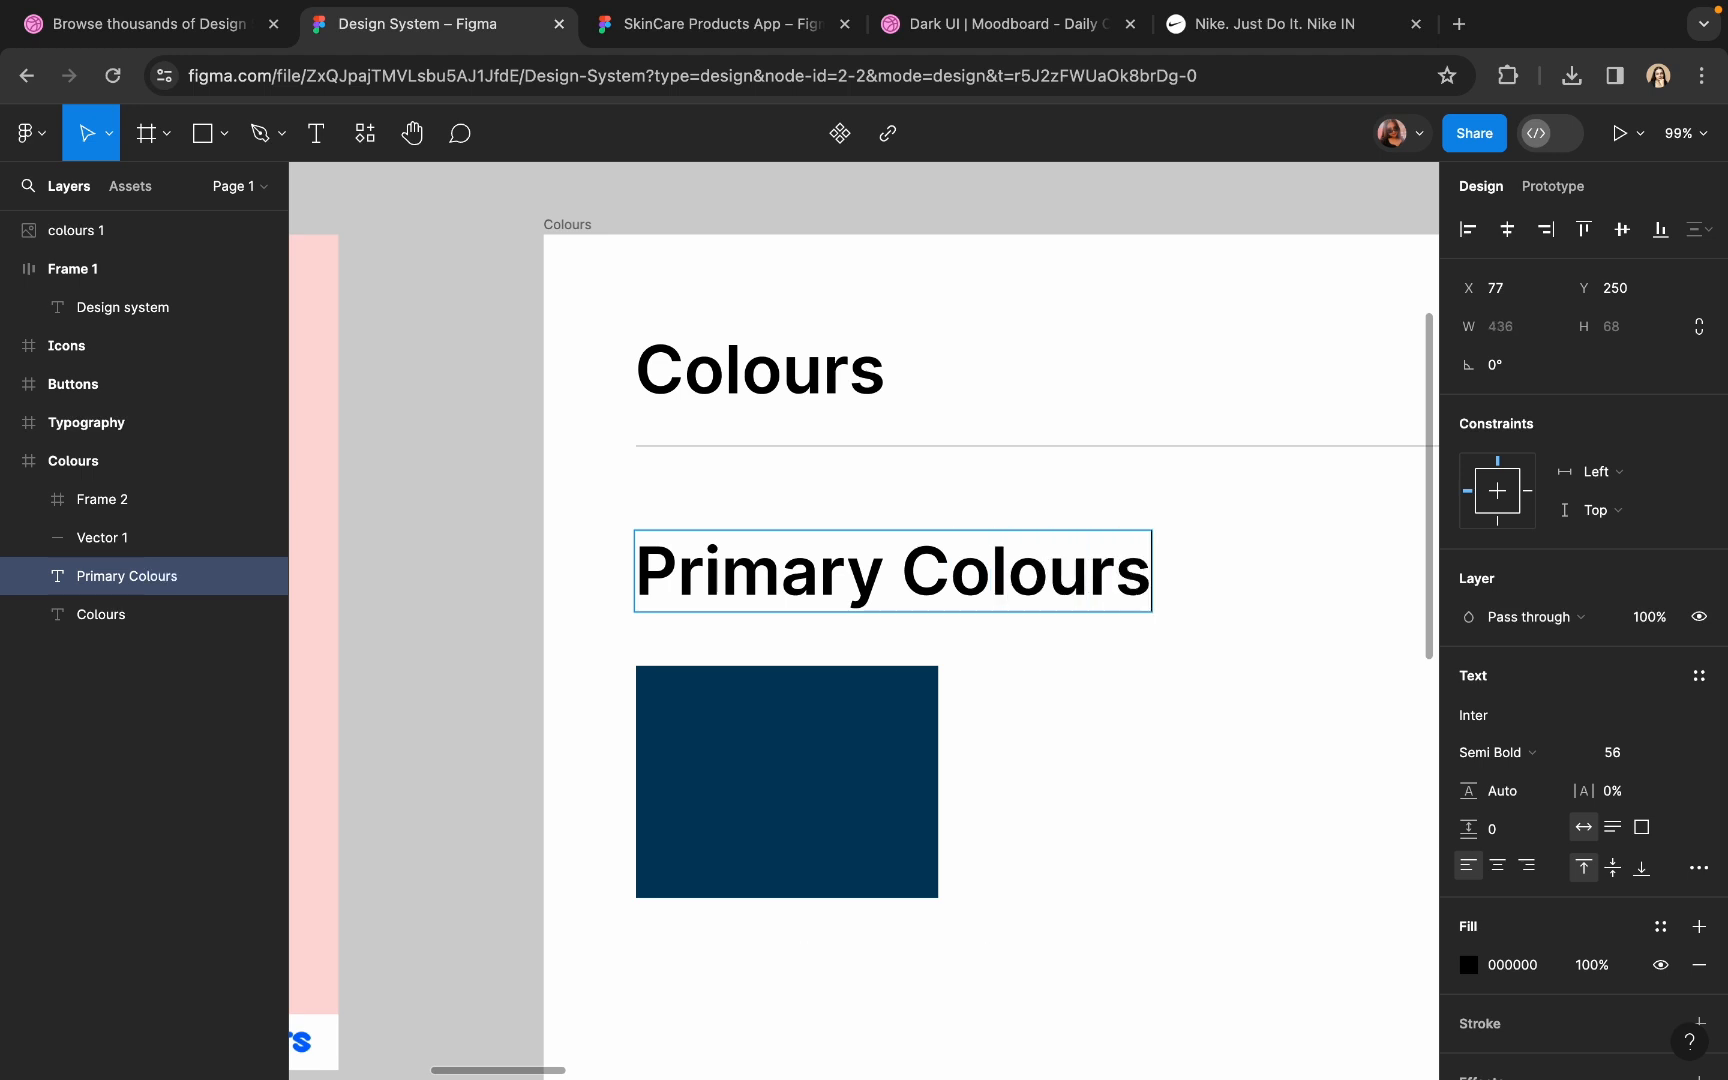
pyautogui.press('Escape')
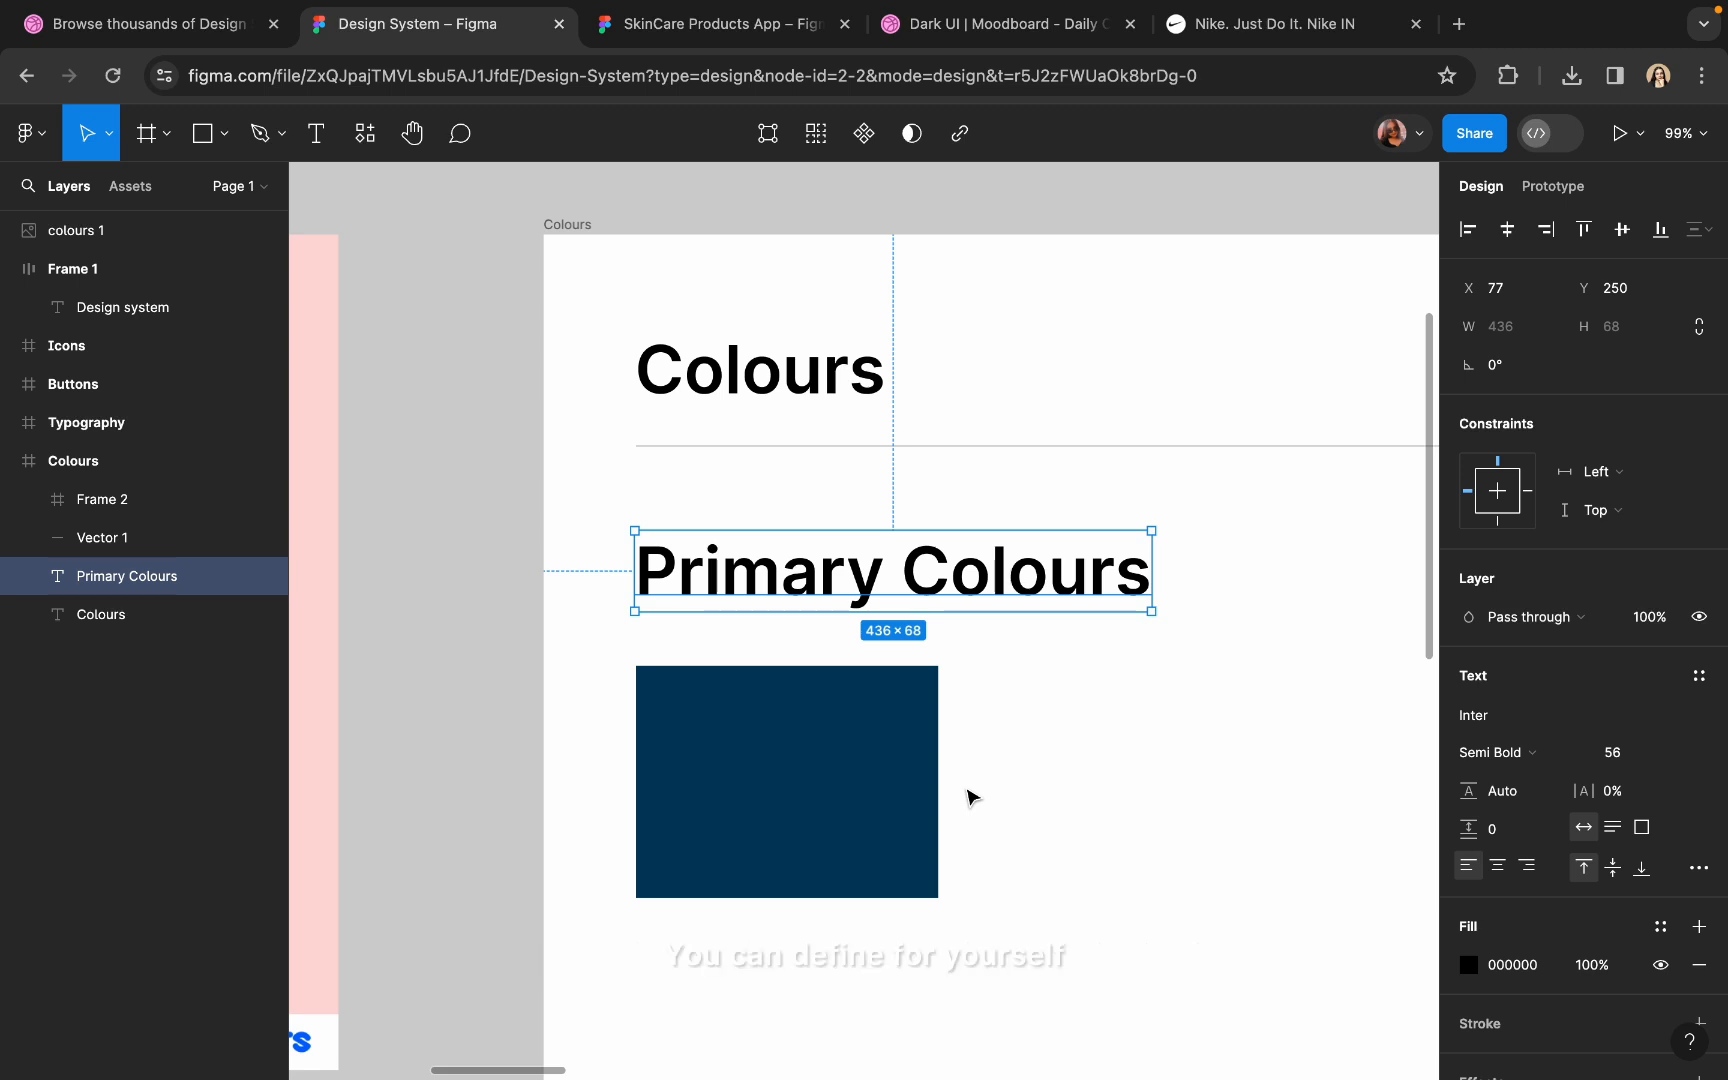
# - Set the font size of the Primary Colours heading to 24
pyautogui.click(1610, 755)
pyautogui.write('24')
pyautogui.press('Return')
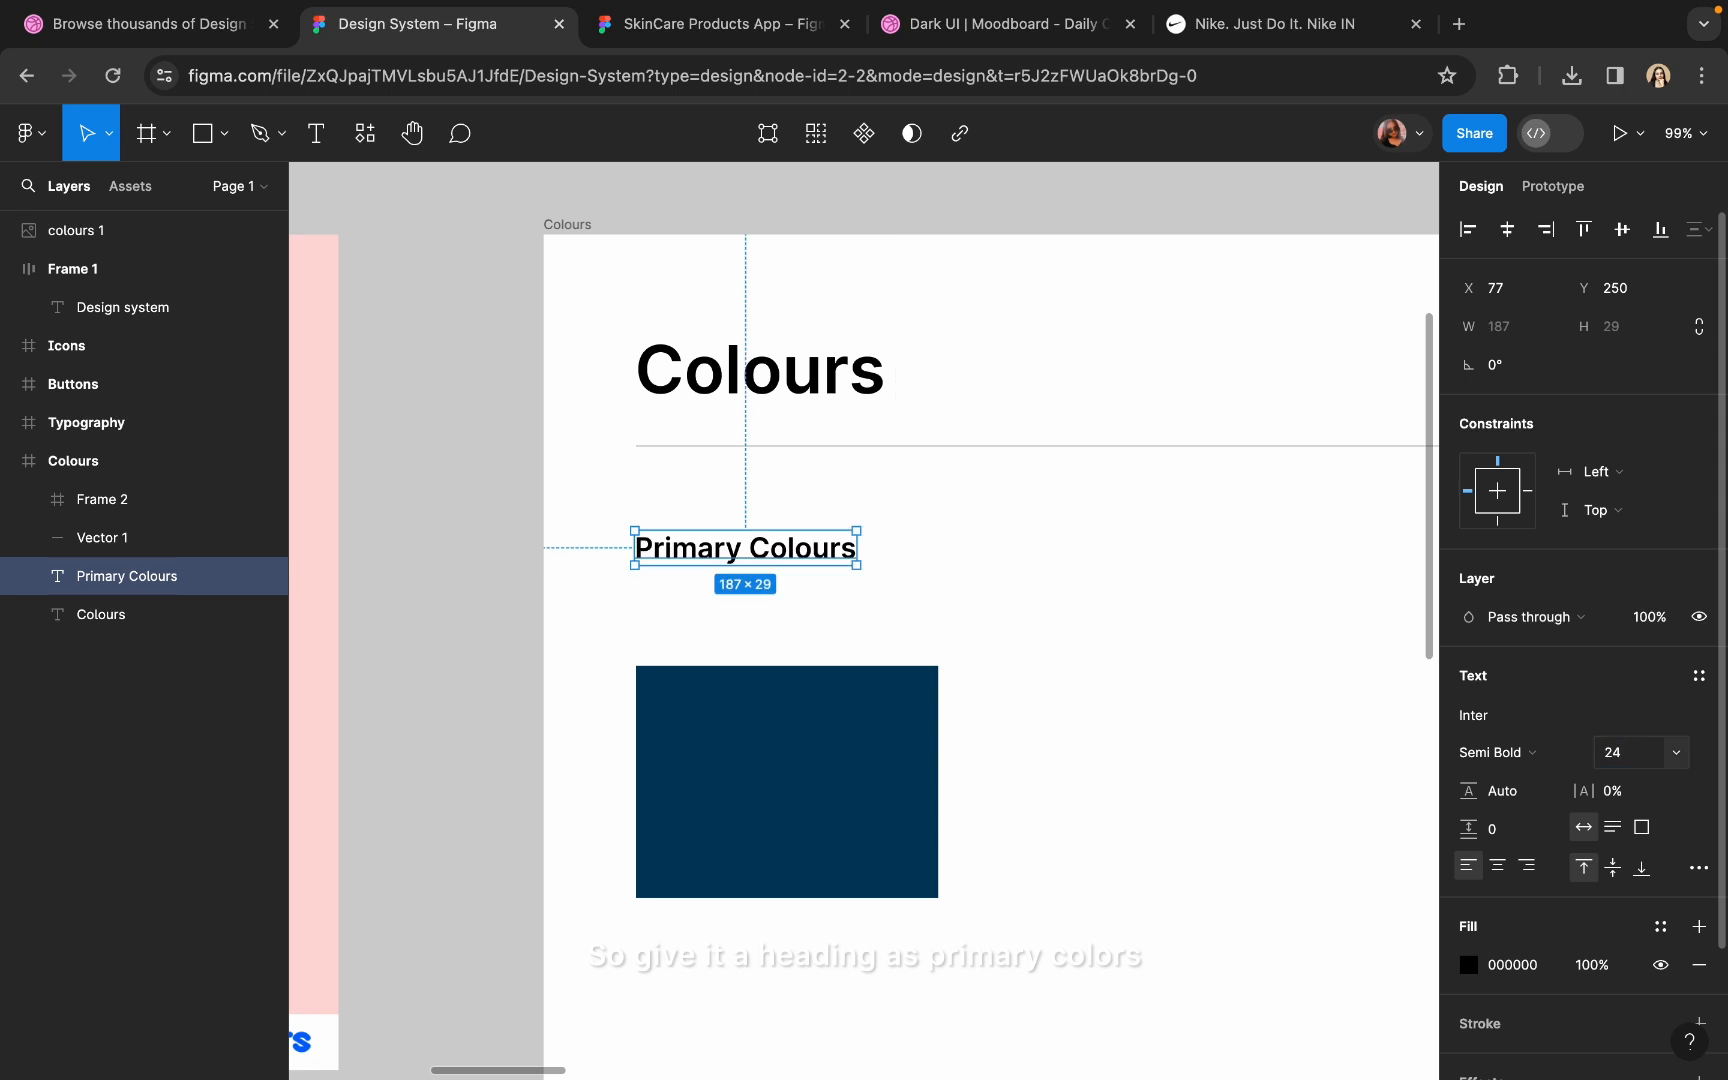
# - Move the dark blue swatch up closer to the Primary Colours heading, to about Y 314
pyautogui.scroll(5, 870, 520)
pyautogui.click(795, 752)
pyautogui.moveTo(776, 818); pyautogui.dragTo(776, 742)
# - Try 48 as the Primary Colours heading's font size and settle on 36
pyautogui.click(712, 557)
pyautogui.click(1628, 755)
pyautogui.write('48')
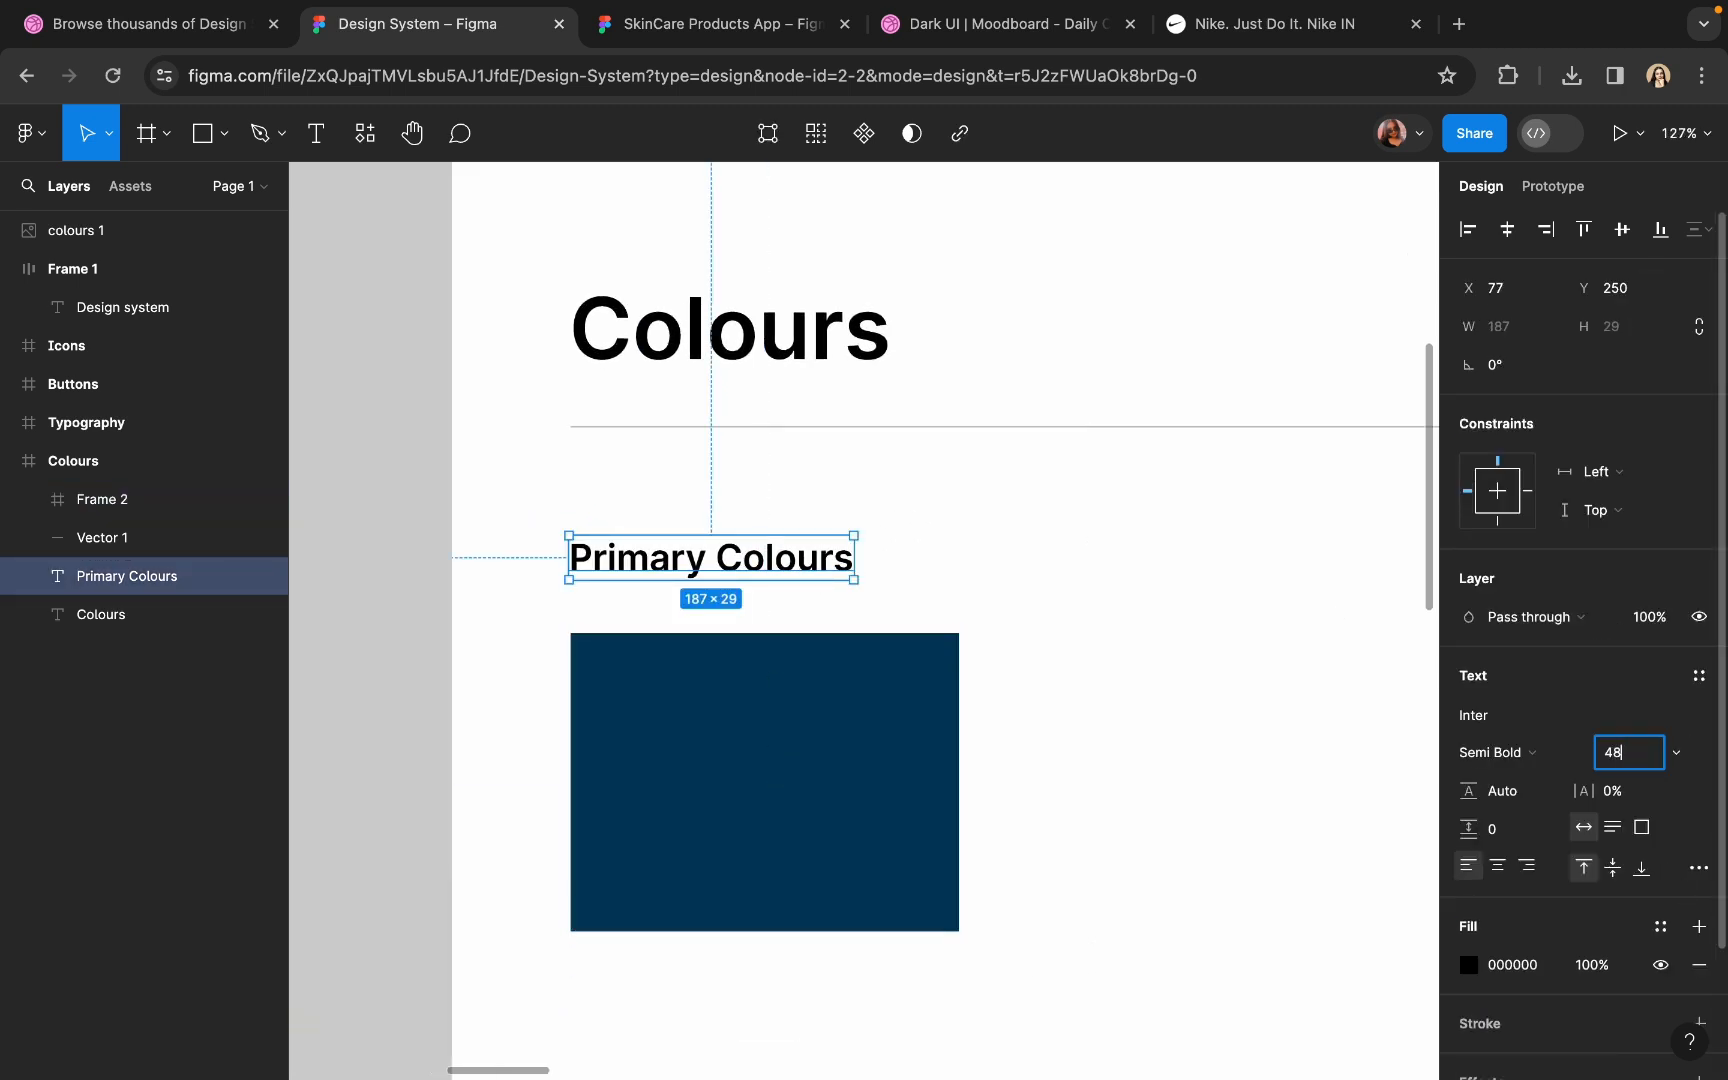
pyautogui.press('Return')
pyautogui.click(1612, 754)
pyautogui.write('36')
pyautogui.press('Return')
# - Move the dark blue swatch to X 77, Y 336 and round its corners with a radius of 12
pyautogui.click(868, 760)
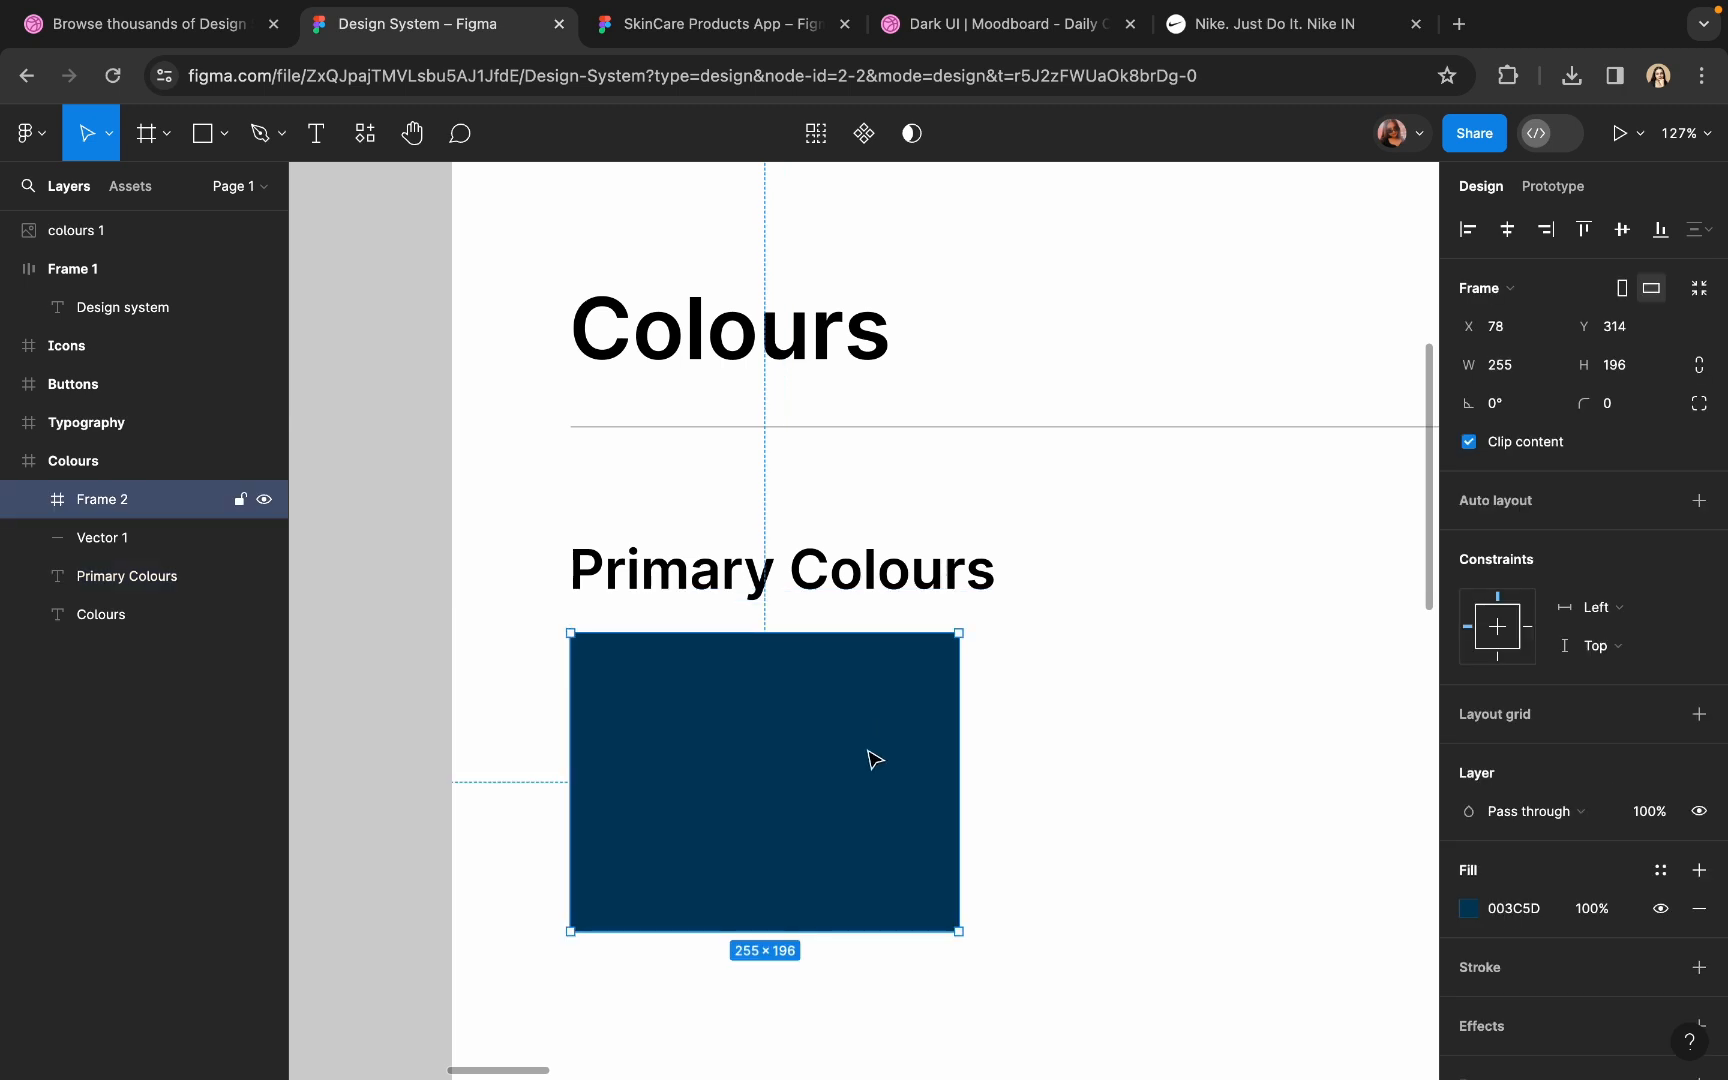
pyautogui.moveTo(868, 760); pyautogui.dragTo(872, 791)
pyautogui.click(1621, 408)
pyautogui.write('12')
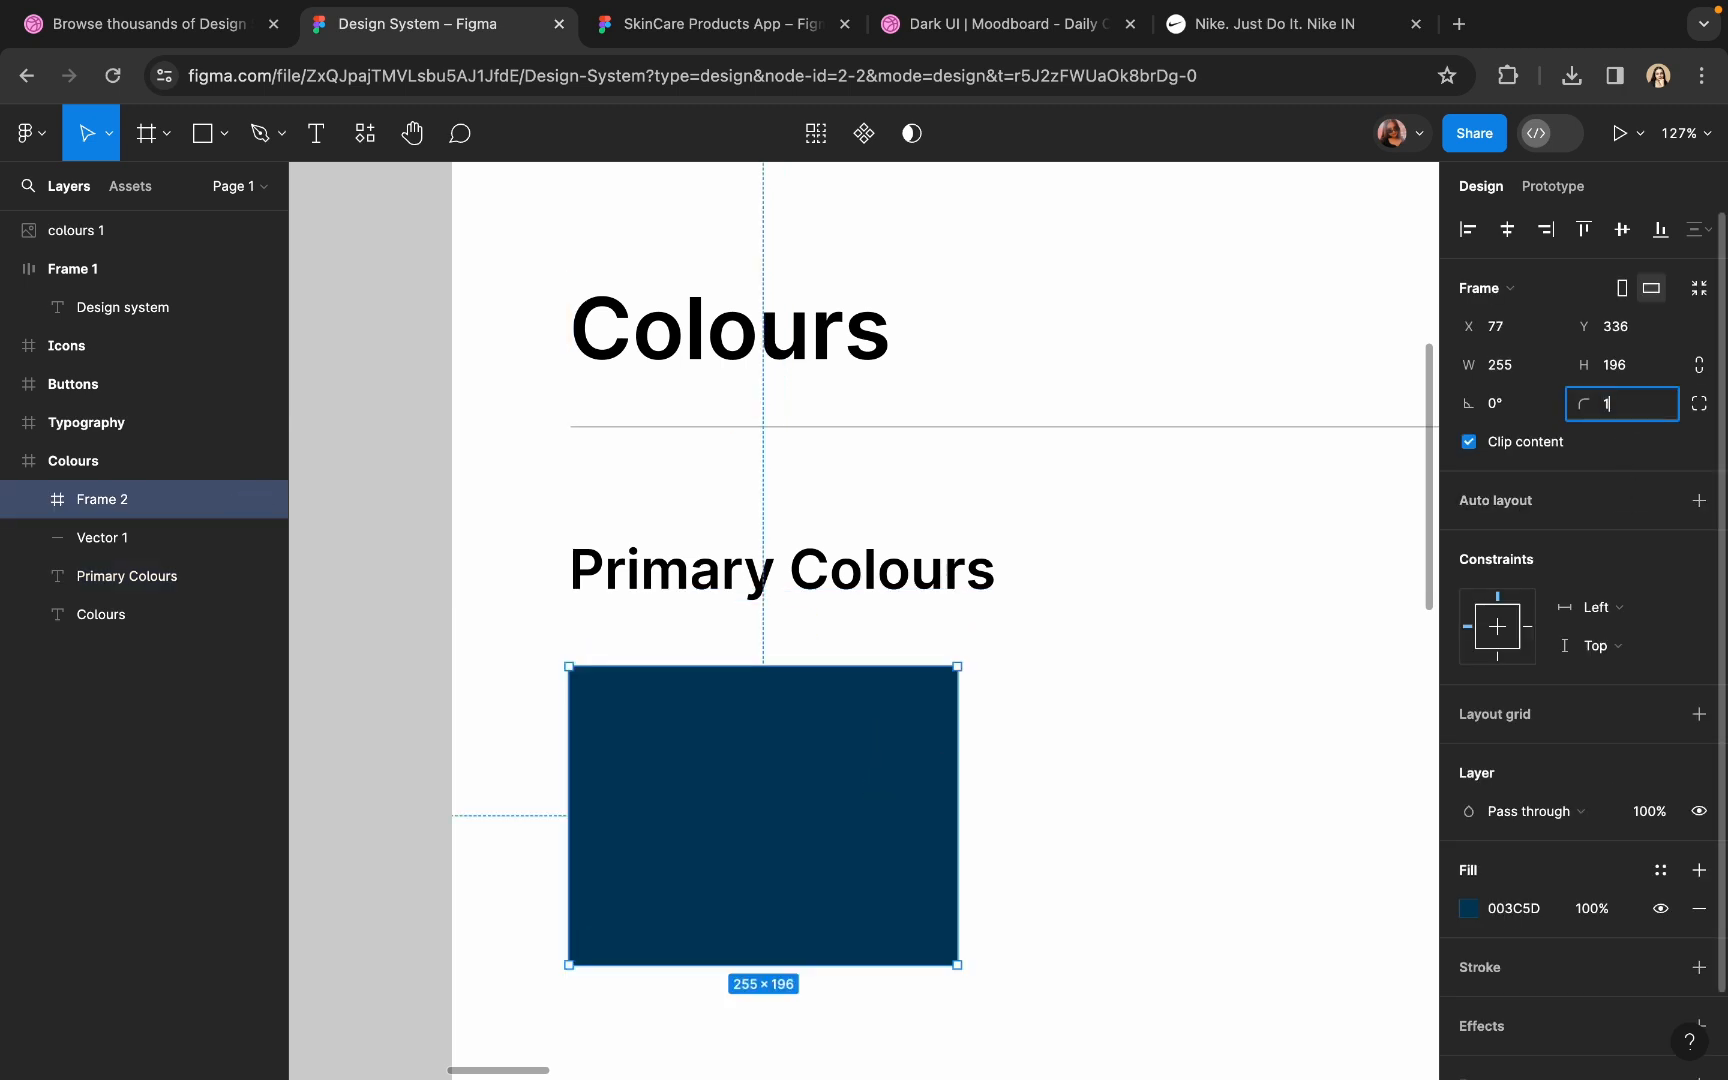
pyautogui.press('Return')
pyautogui.click(1061, 678)
# - Extend the dark blue swatch frame downward to a height of about 219
pyautogui.scroll(-5, 1061, 678)
pyautogui.scroll(5, 1040, 677)
pyautogui.press('r')
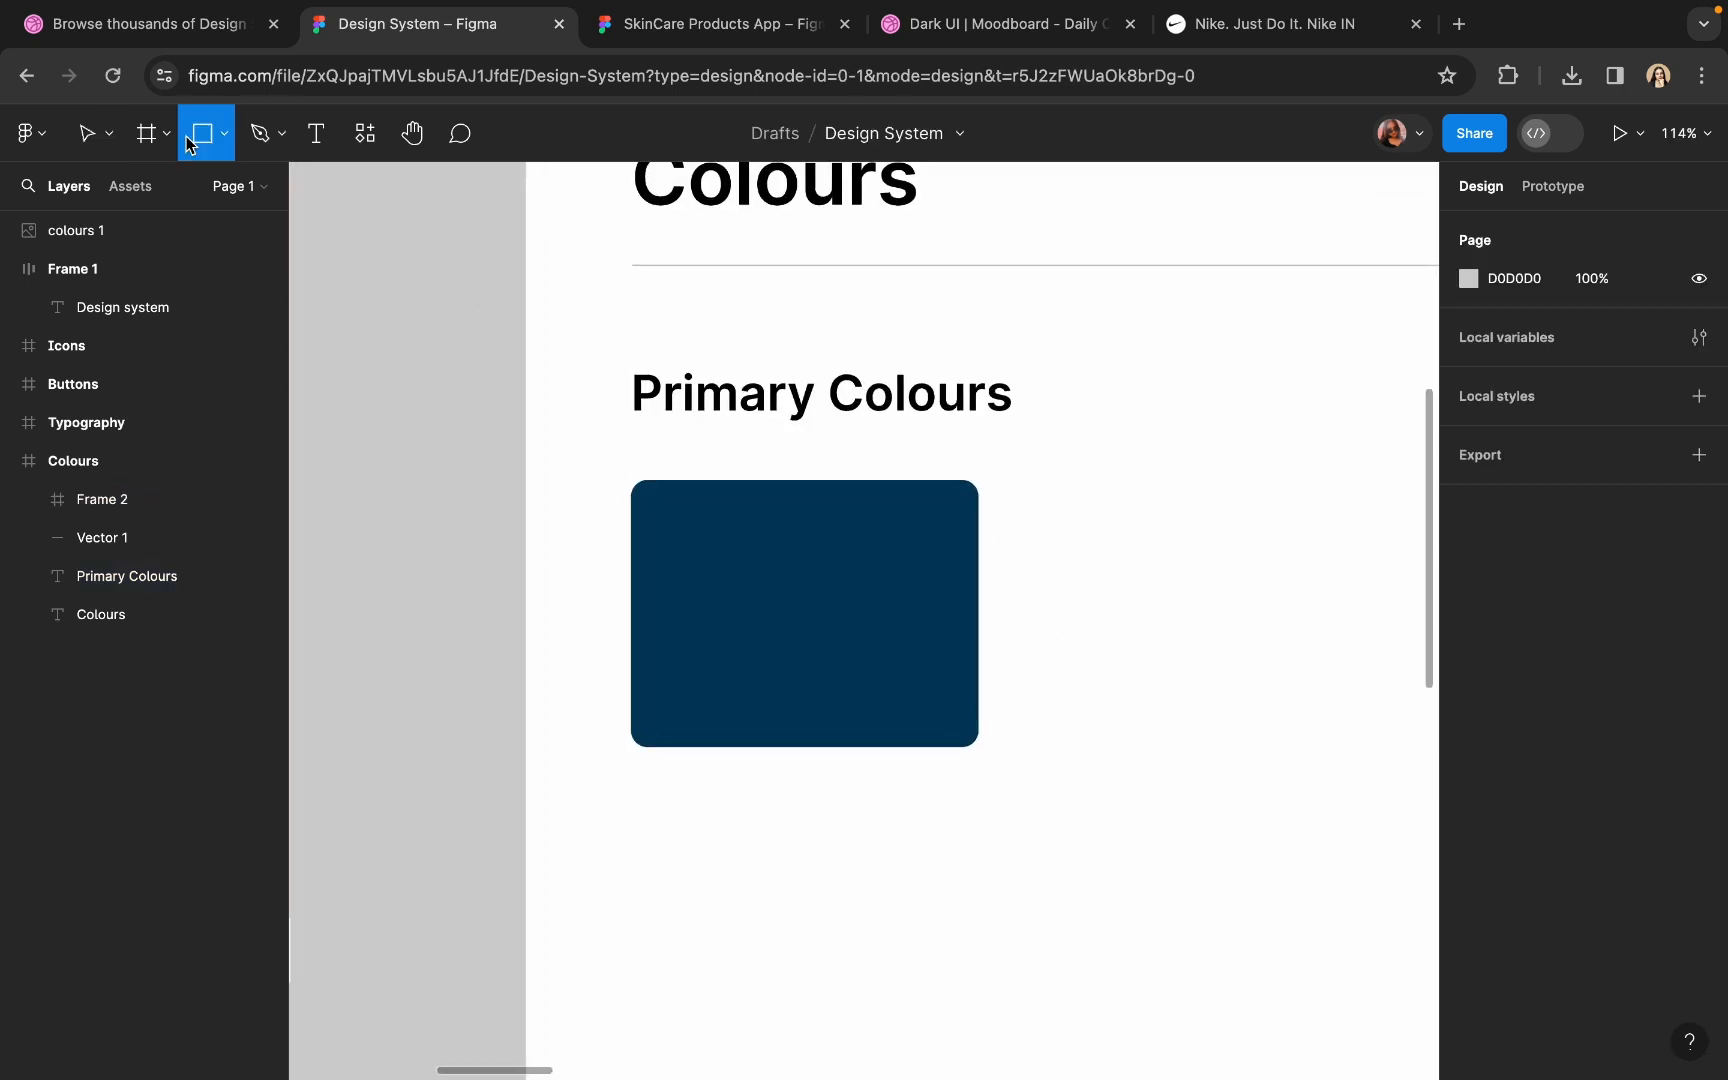
pyautogui.scroll(3, 698, 629)
pyautogui.press('v')
pyautogui.click(656, 698)
pyautogui.moveTo(681, 783); pyautogui.dragTo(672, 817)
pyautogui.press('Escape')
# - Draw a rectangle about 255 × 58 across the bottom of the swatch frame and fill it with white FFFFFF
pyautogui.click(205, 150)
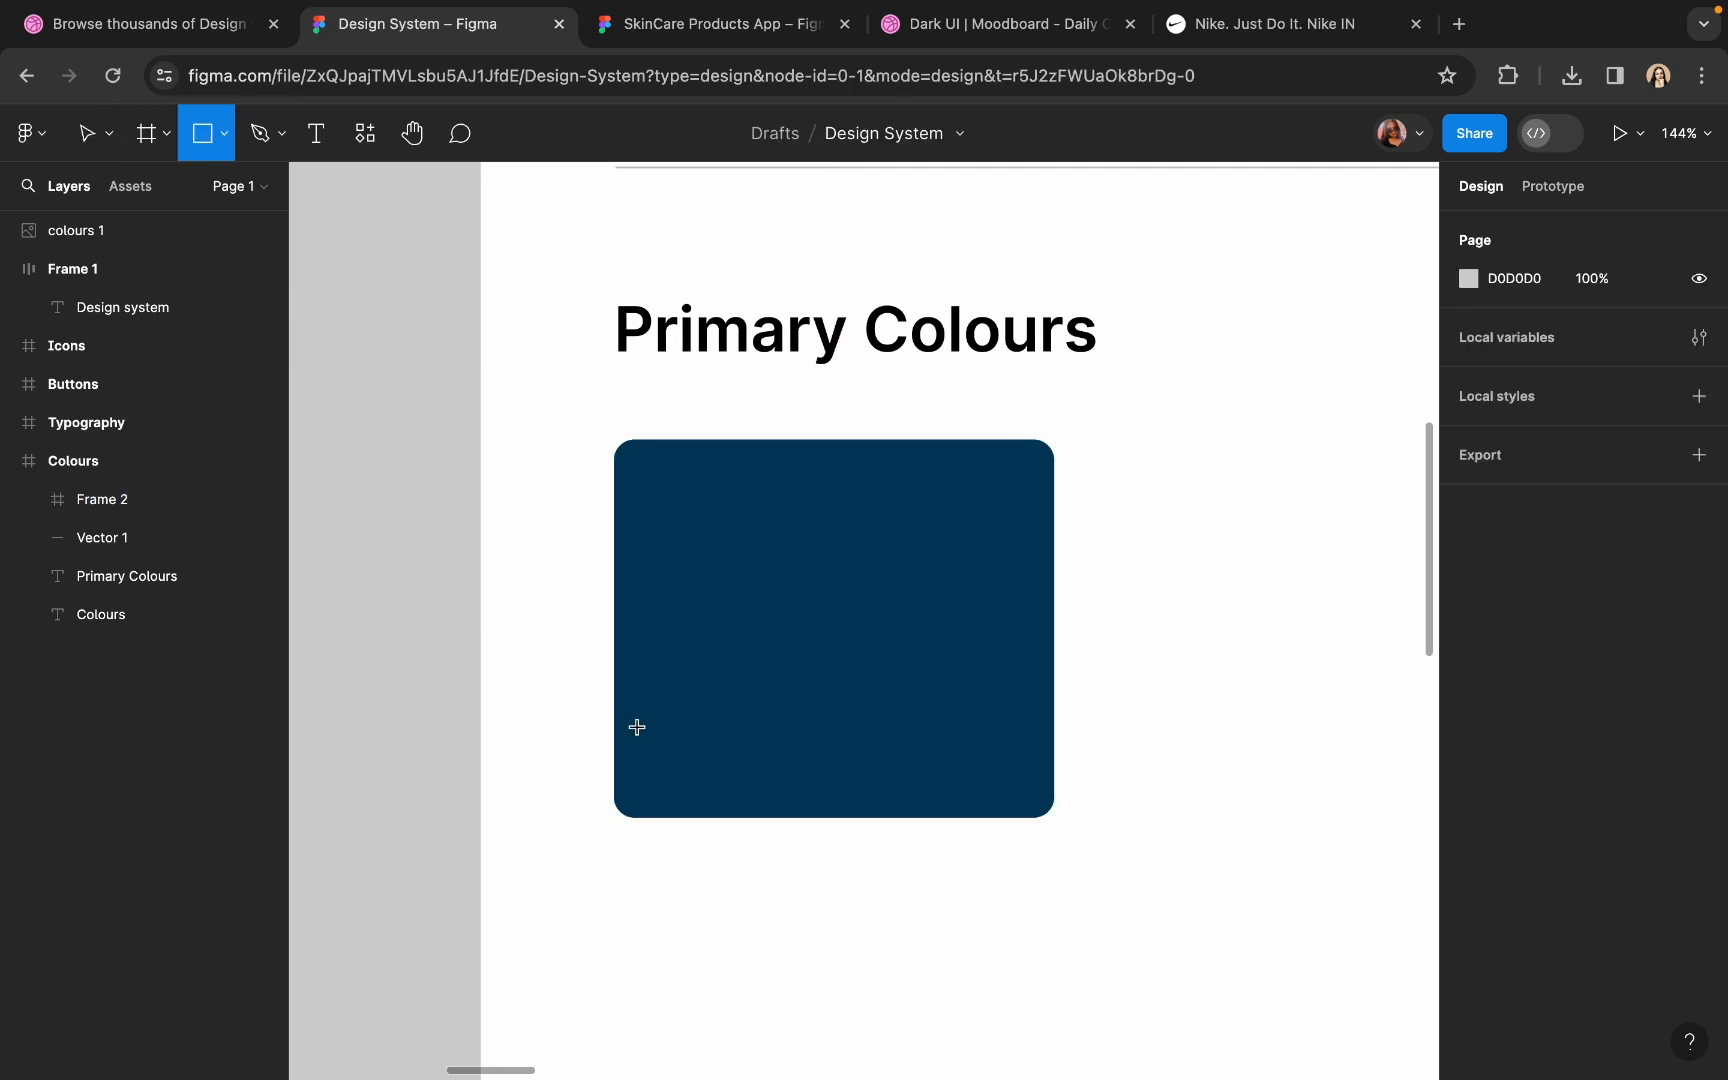
pyautogui.moveTo(618, 717)
pyautogui.mouseDown()
pyautogui.moveTo(910, 825)
pyautogui.moveTo(1052, 817)
pyautogui.mouseUp()
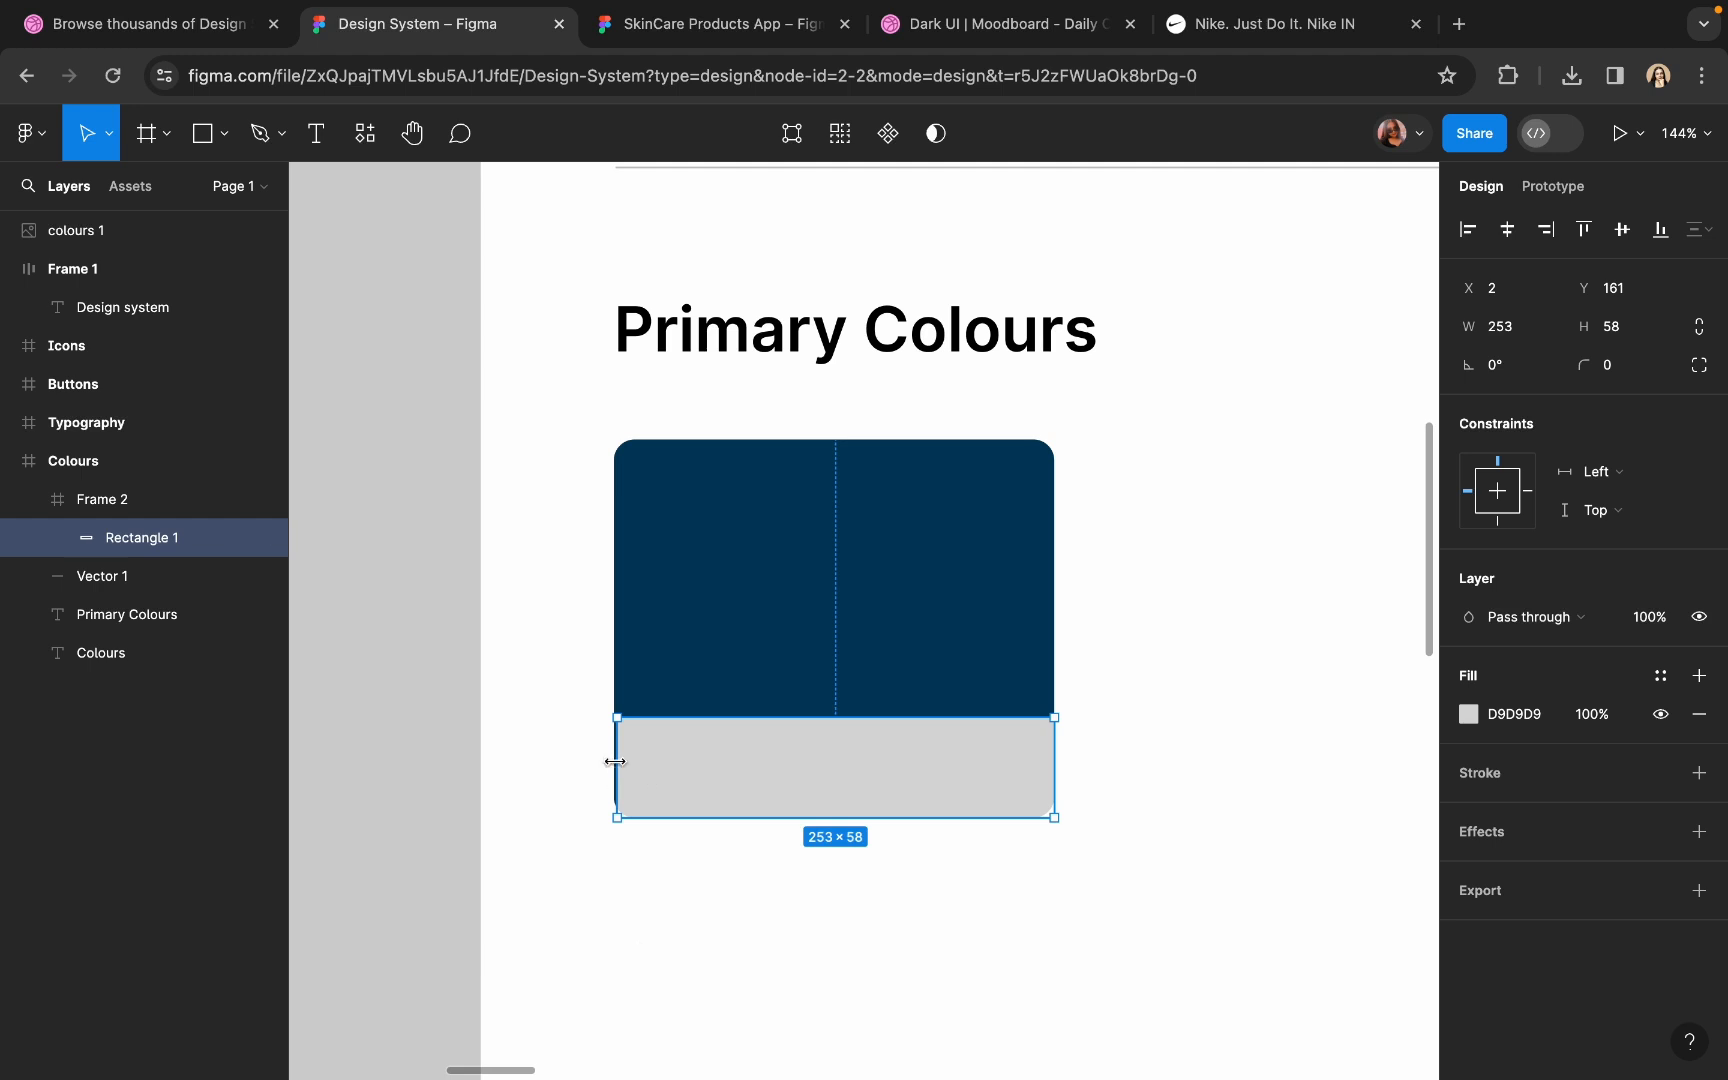
pyautogui.moveTo(613, 762); pyautogui.dragTo(611, 762)
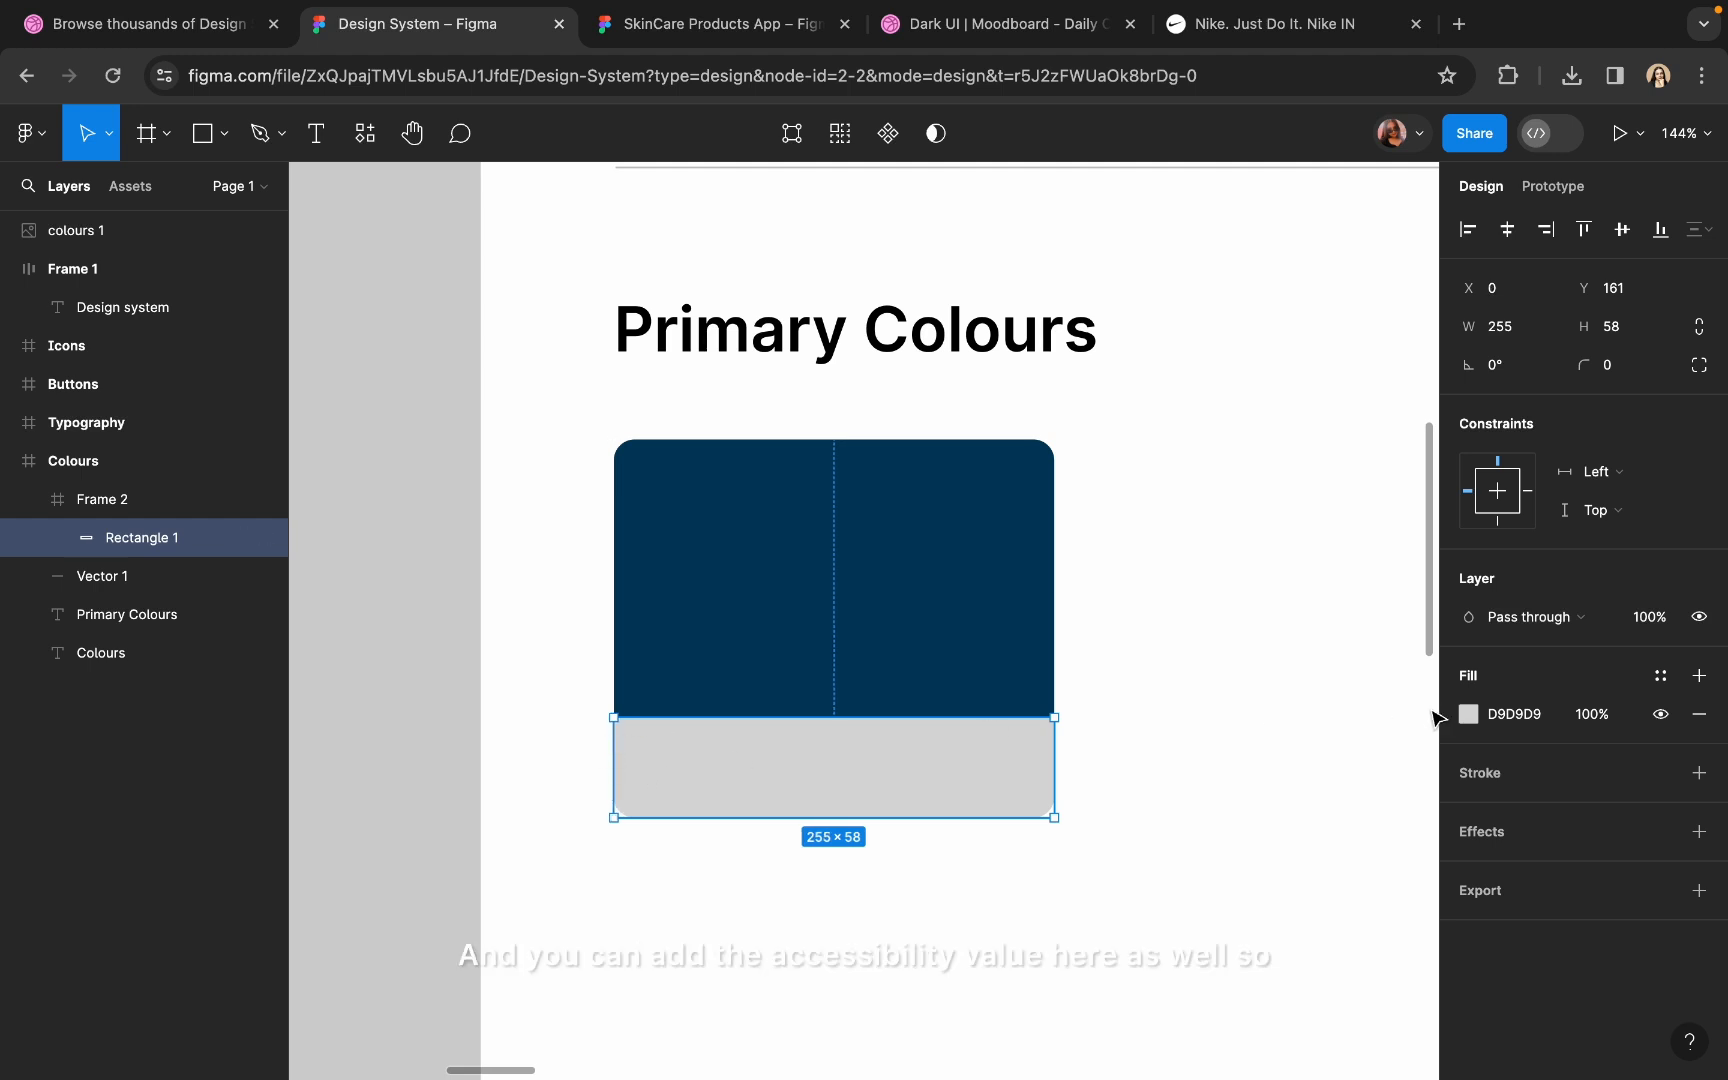
pyautogui.click(1468, 715)
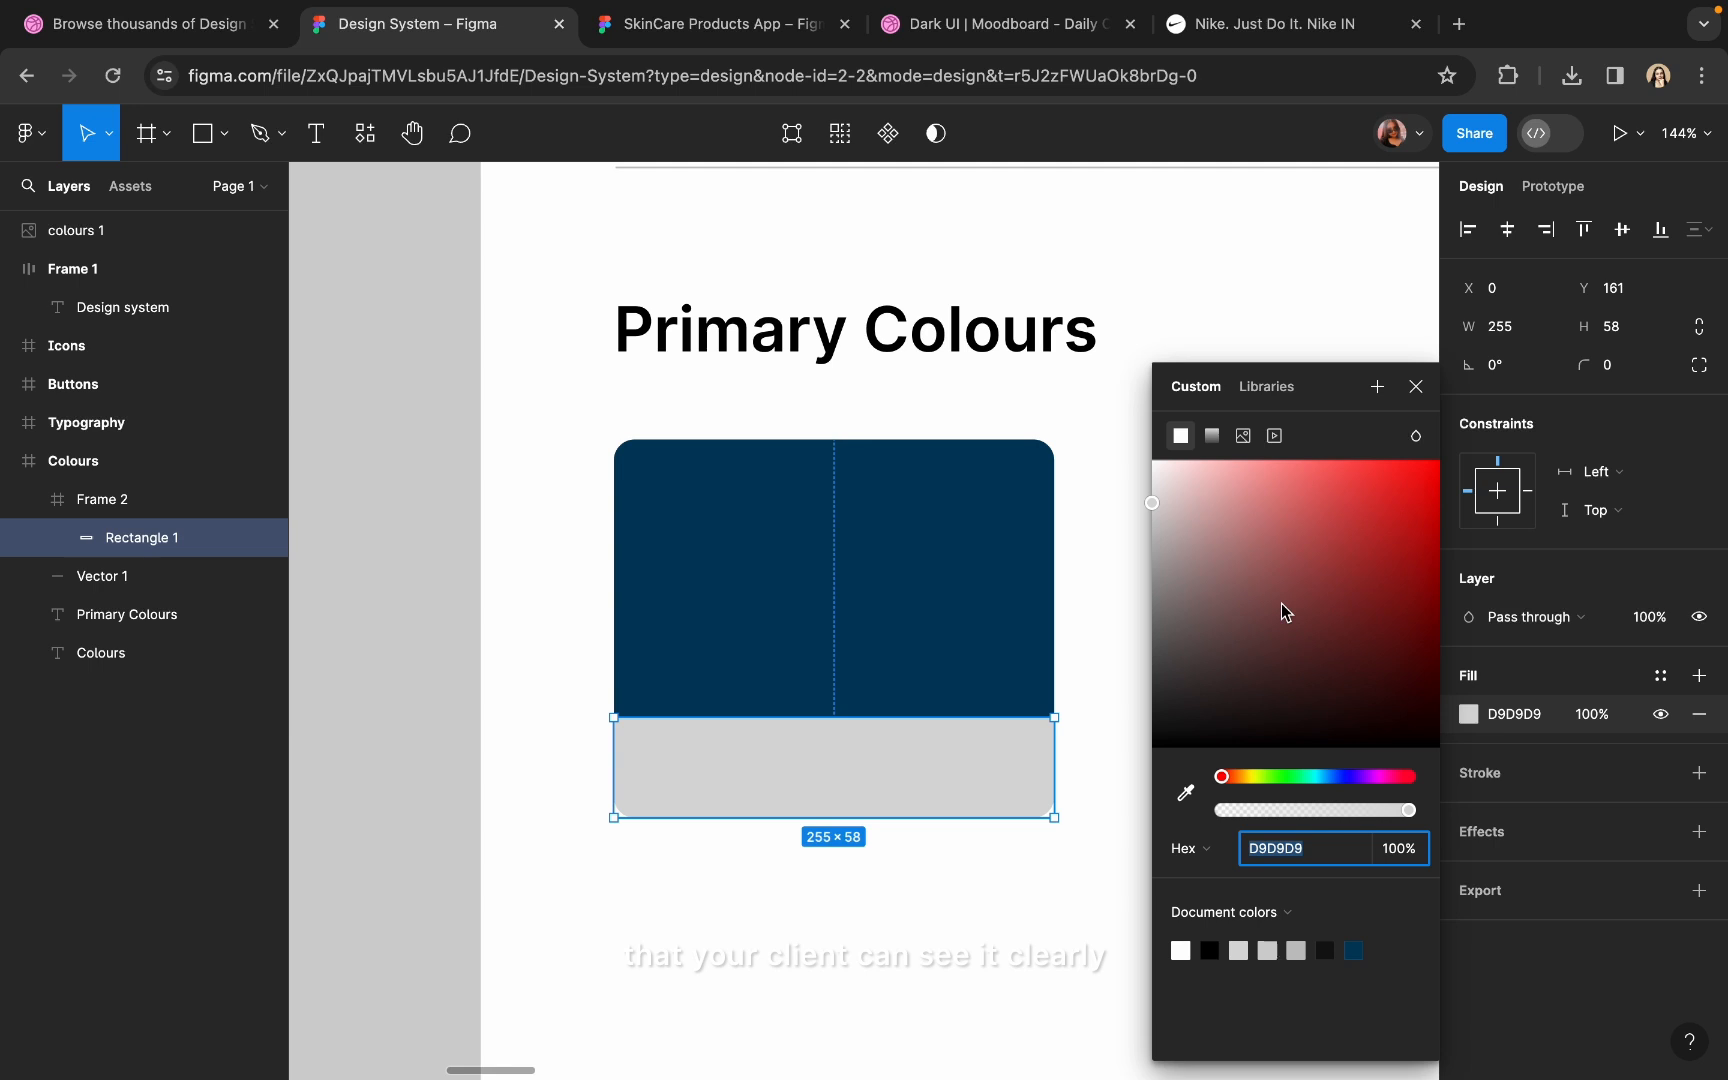
pyautogui.moveTo(1281, 603); pyautogui.dragTo(1129, 418)
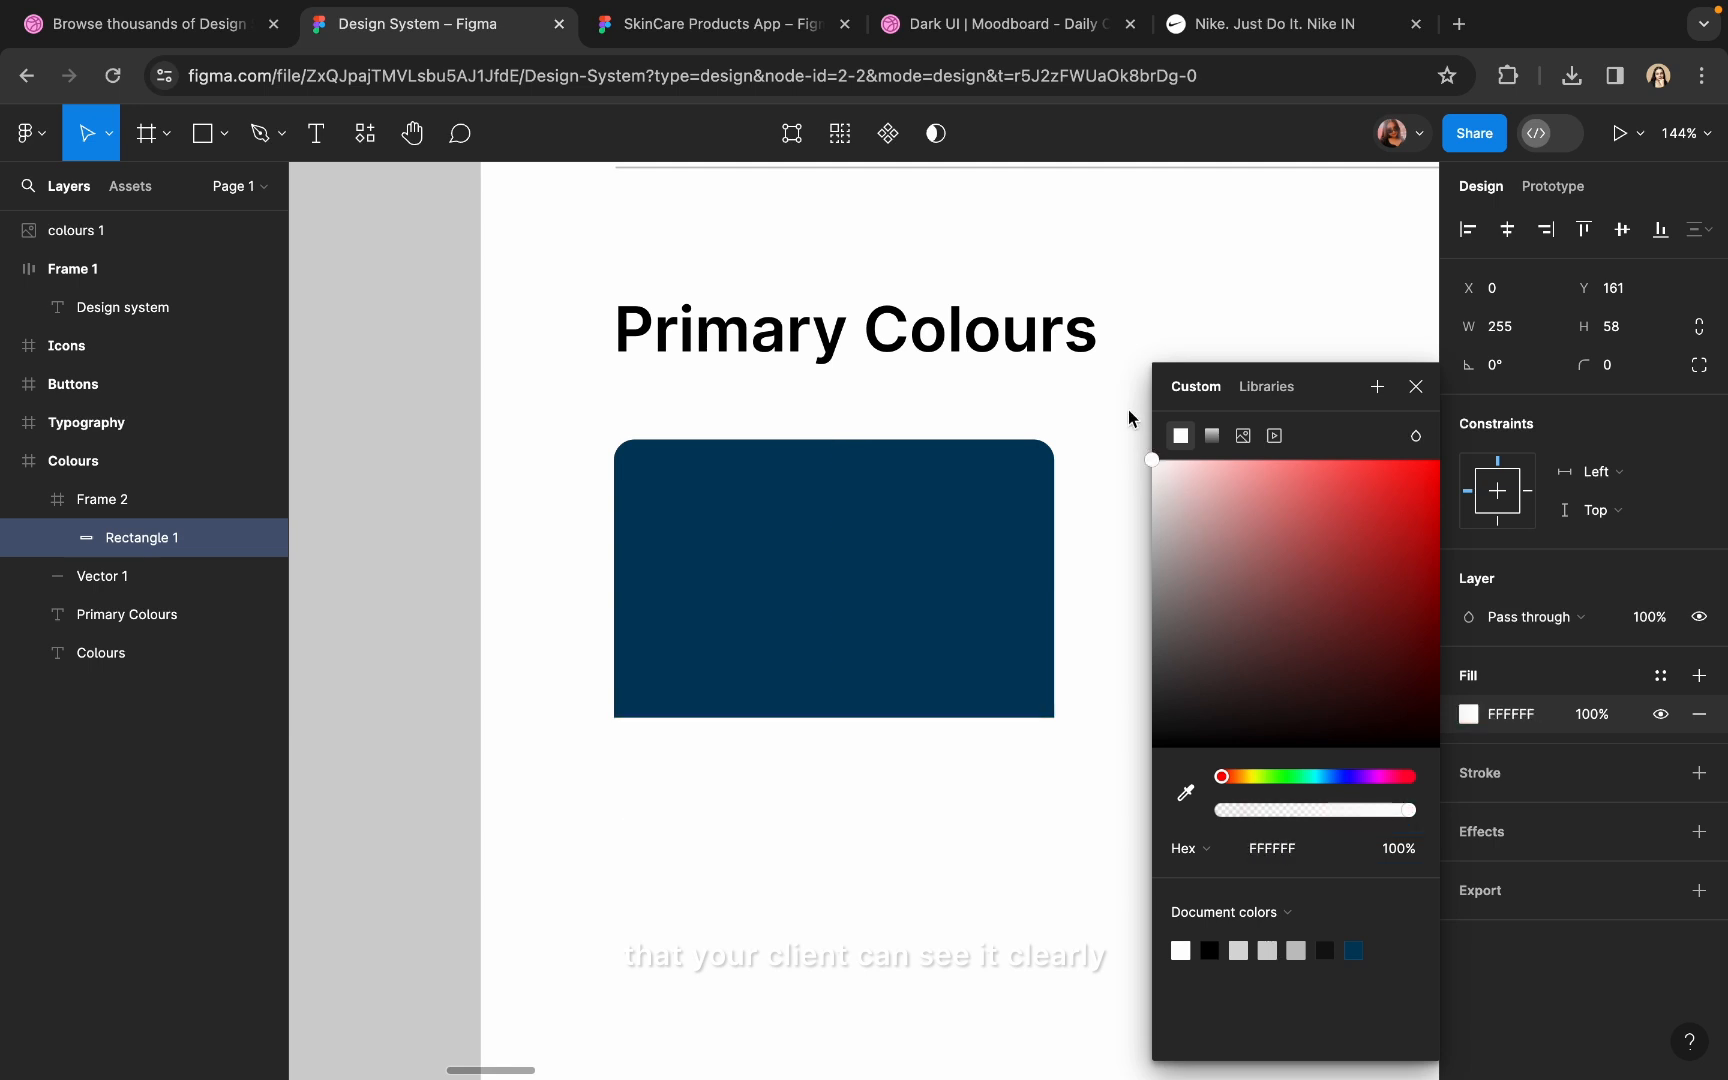
pyautogui.click(1088, 418)
# - Add a drop shadow to the swatch frame with Y offset 10, 10% opacity and a larger blur
pyautogui.click(949, 663)
pyautogui.scroll(-3, 1693, 733)
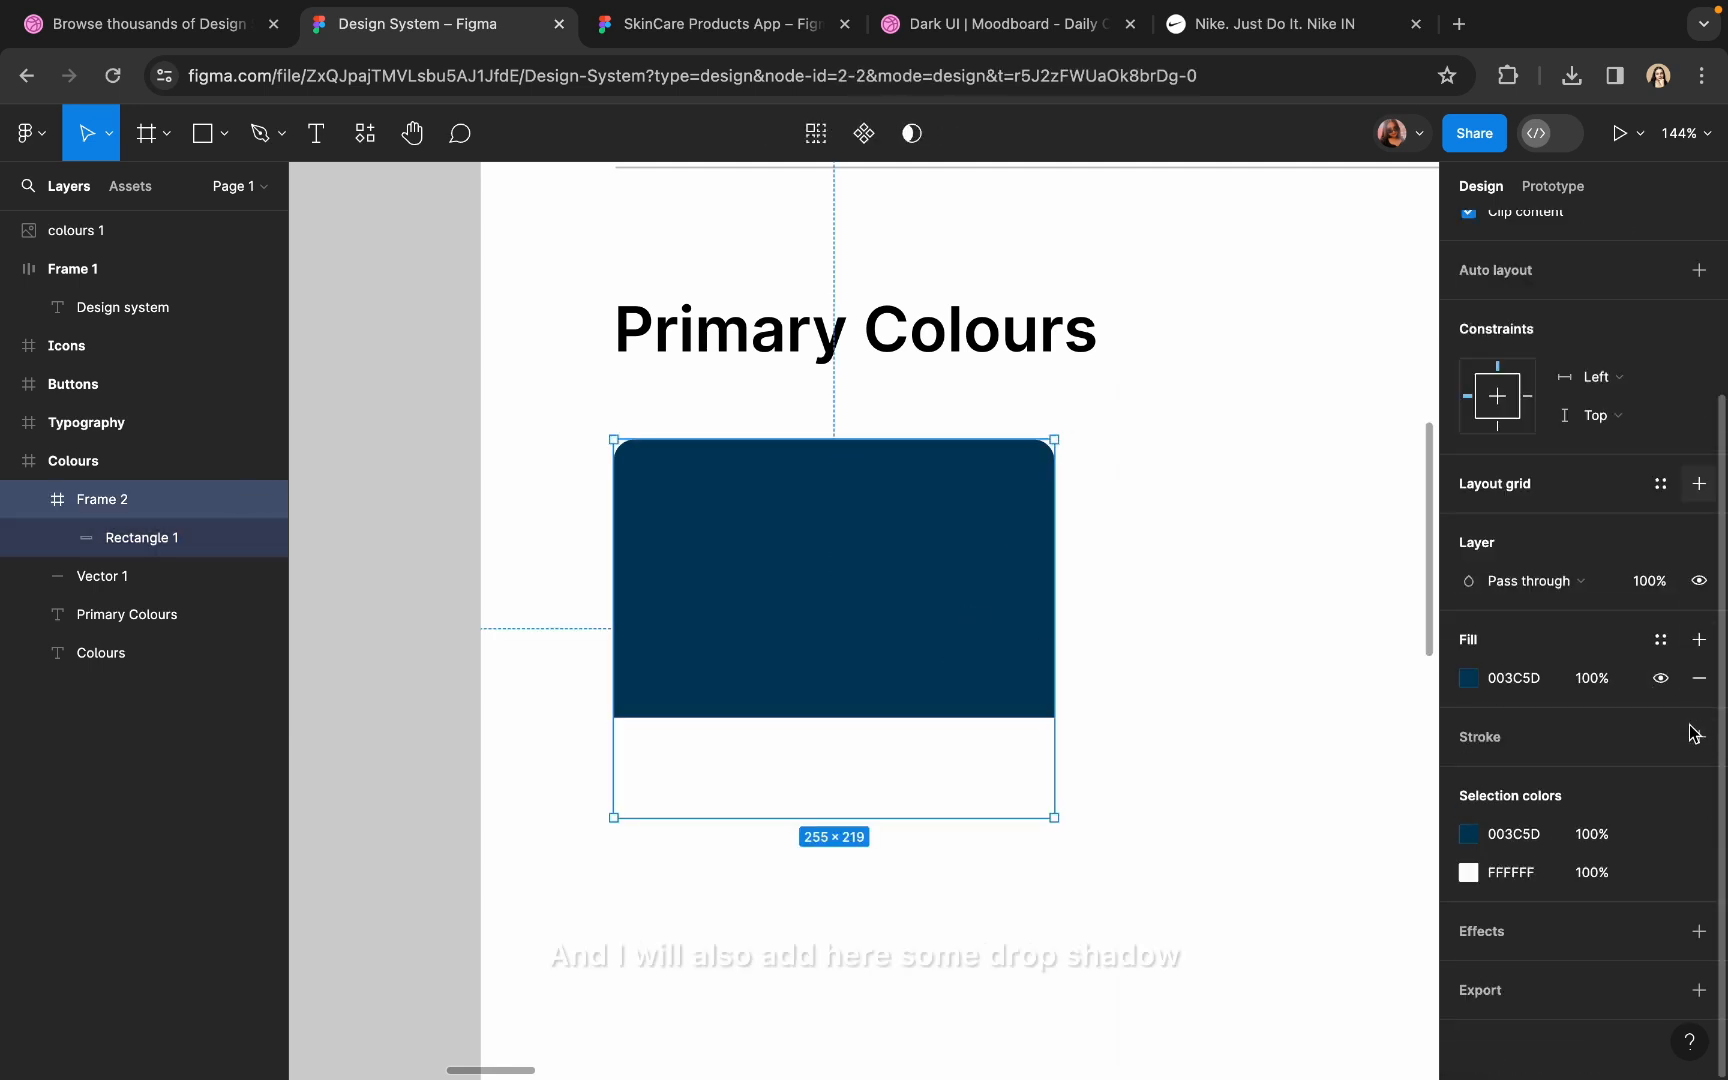
pyautogui.click(1698, 932)
pyautogui.click(1467, 970)
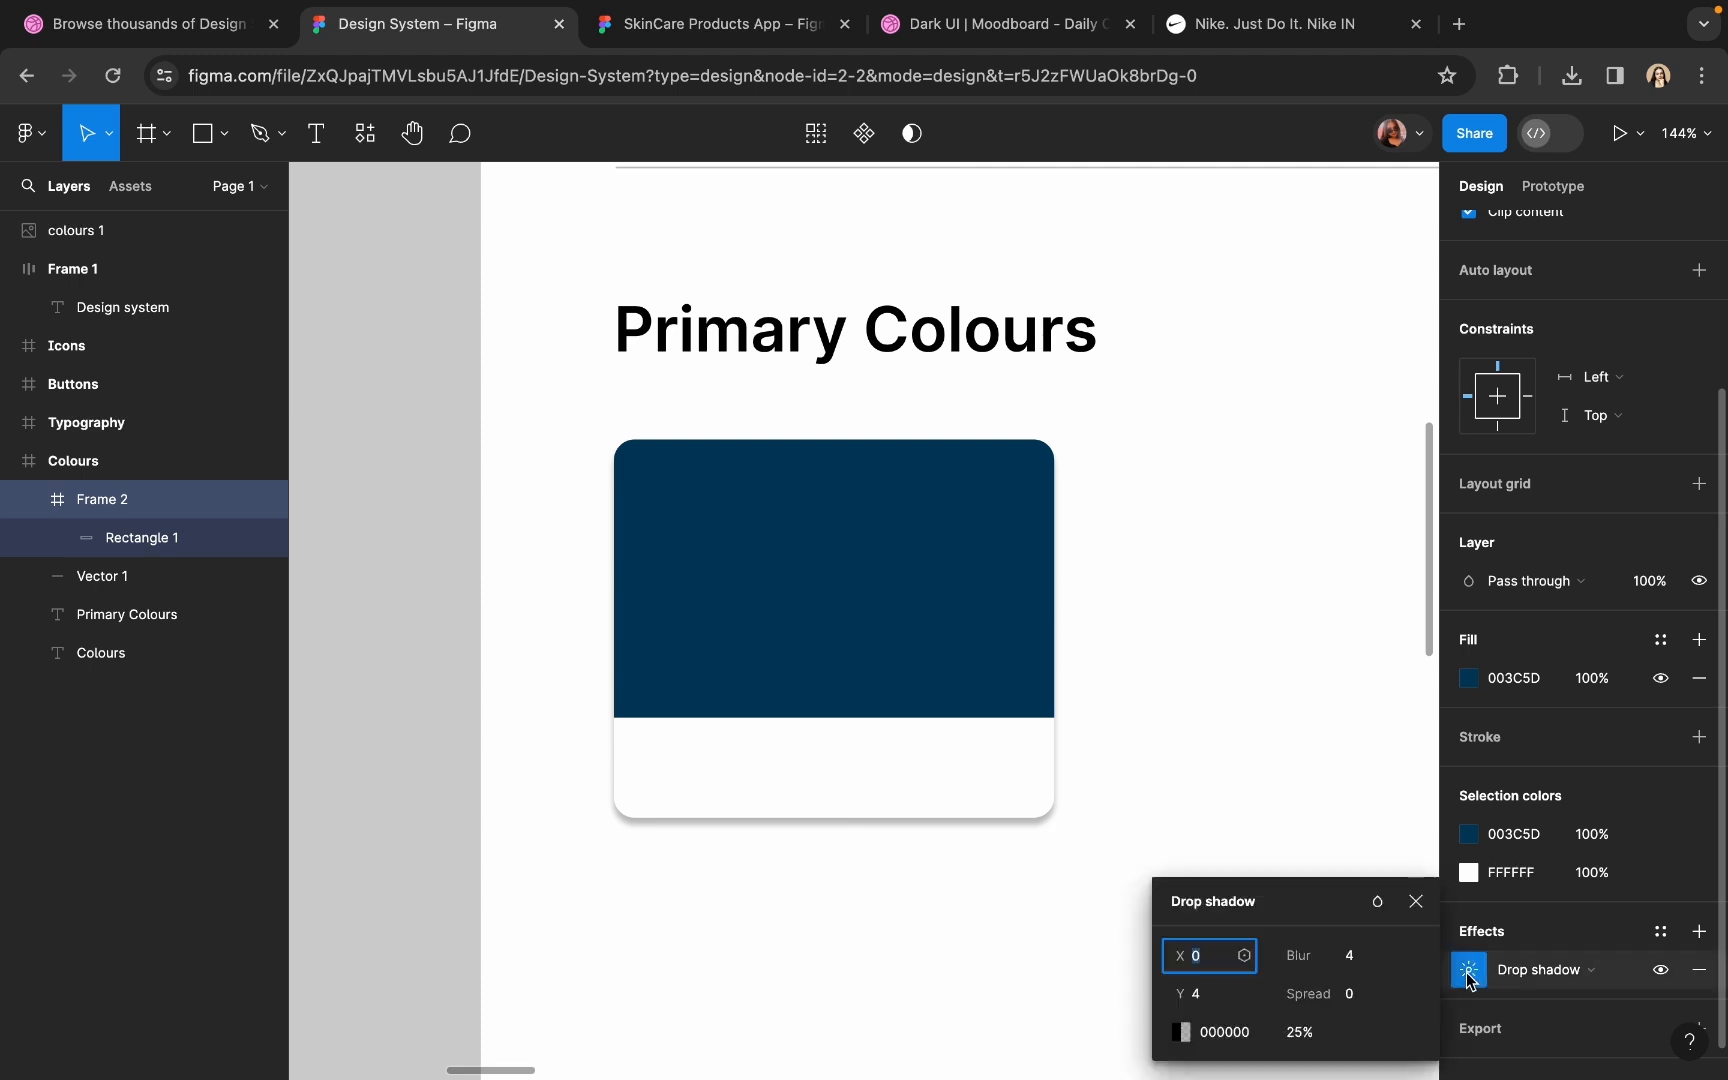
pyautogui.moveTo(1178, 993); pyautogui.dragTo(1199, 1007)
pyautogui.click(1300, 1033)
pyautogui.write('10')
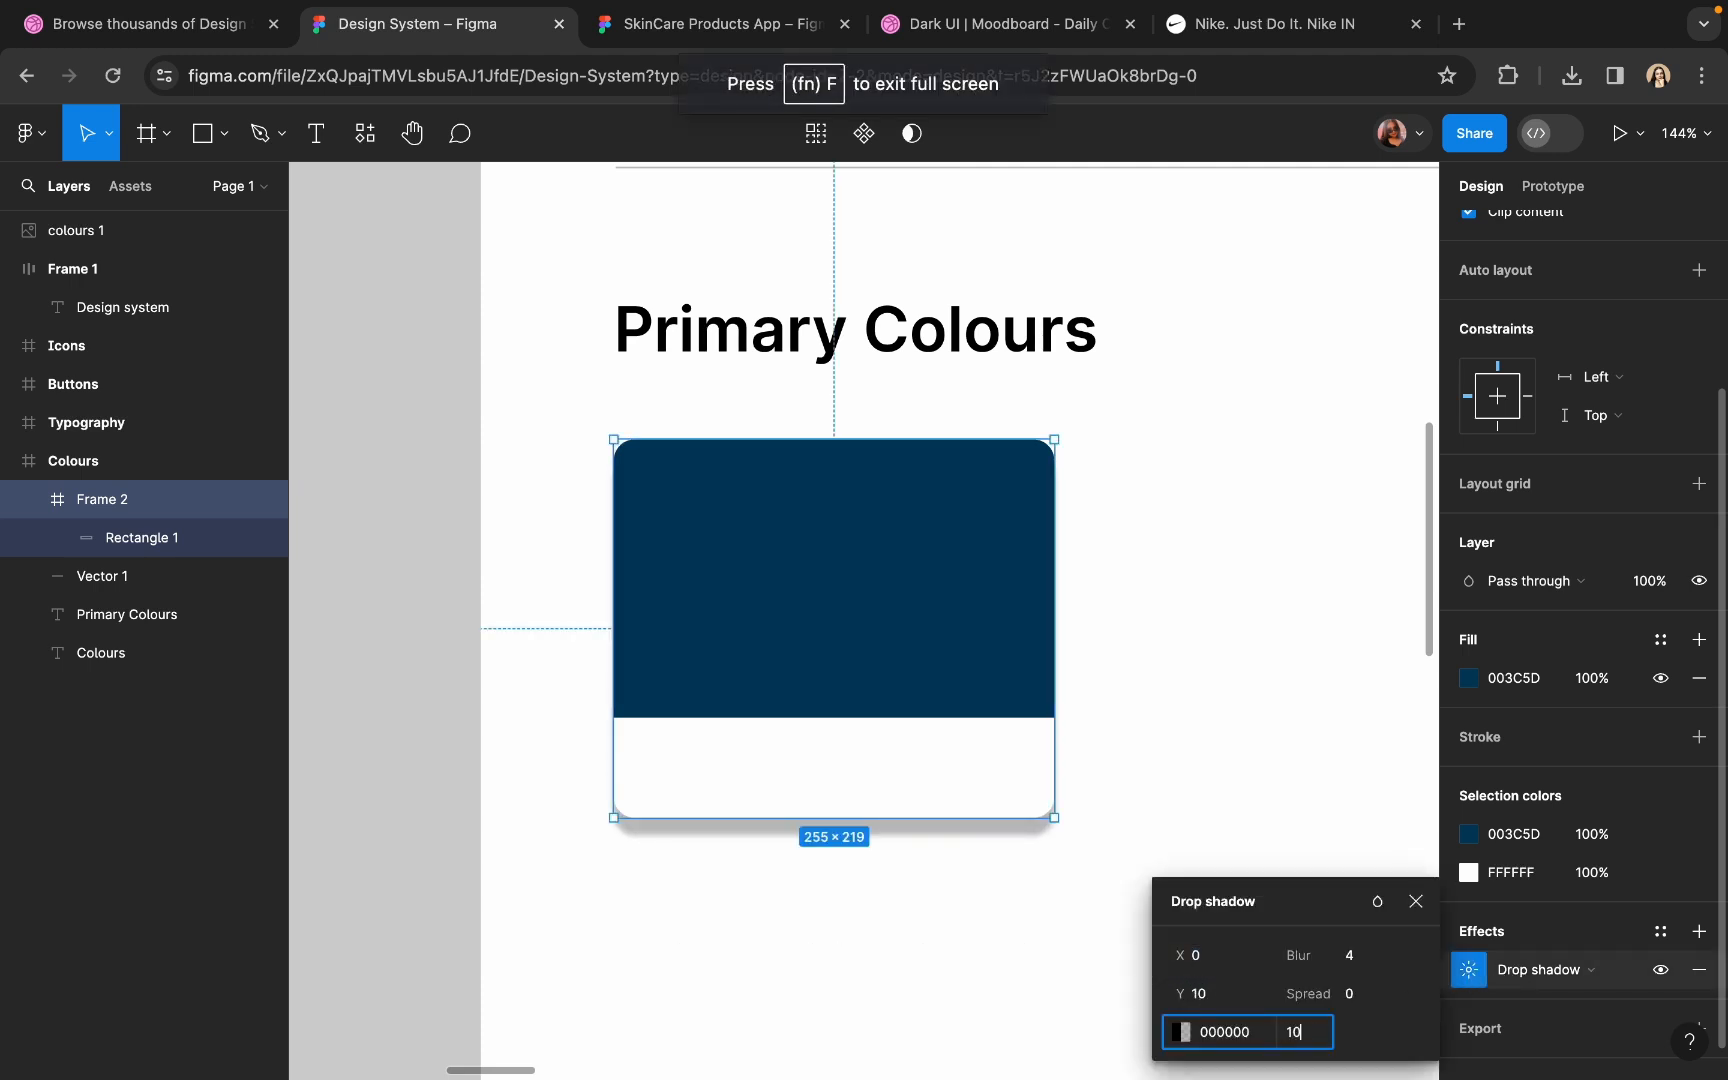
pyautogui.press('Return')
pyautogui.moveTo(1298, 957); pyautogui.dragTo(1298, 957)
pyautogui.click(1165, 714)
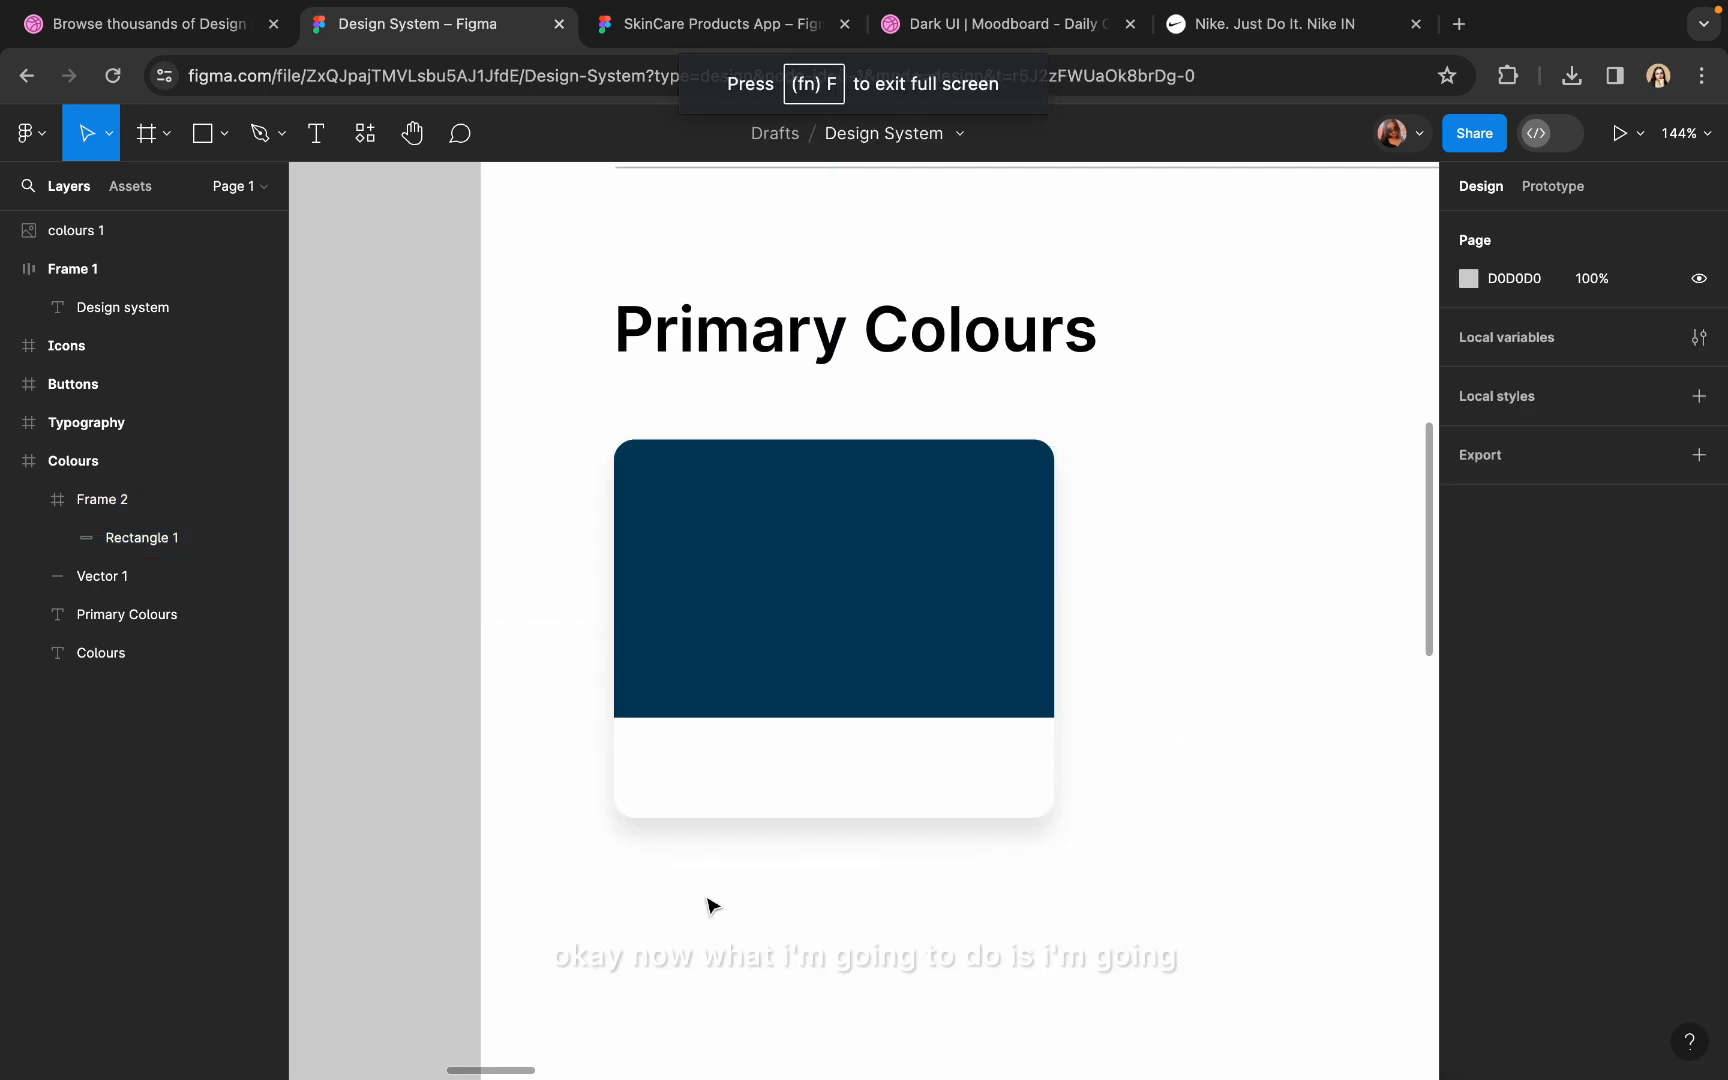
# - Copy the swatch frame's fill hex code 003C5D
pyautogui.scroll(5, 714, 837)
pyautogui.scroll(-8, 731, 592)
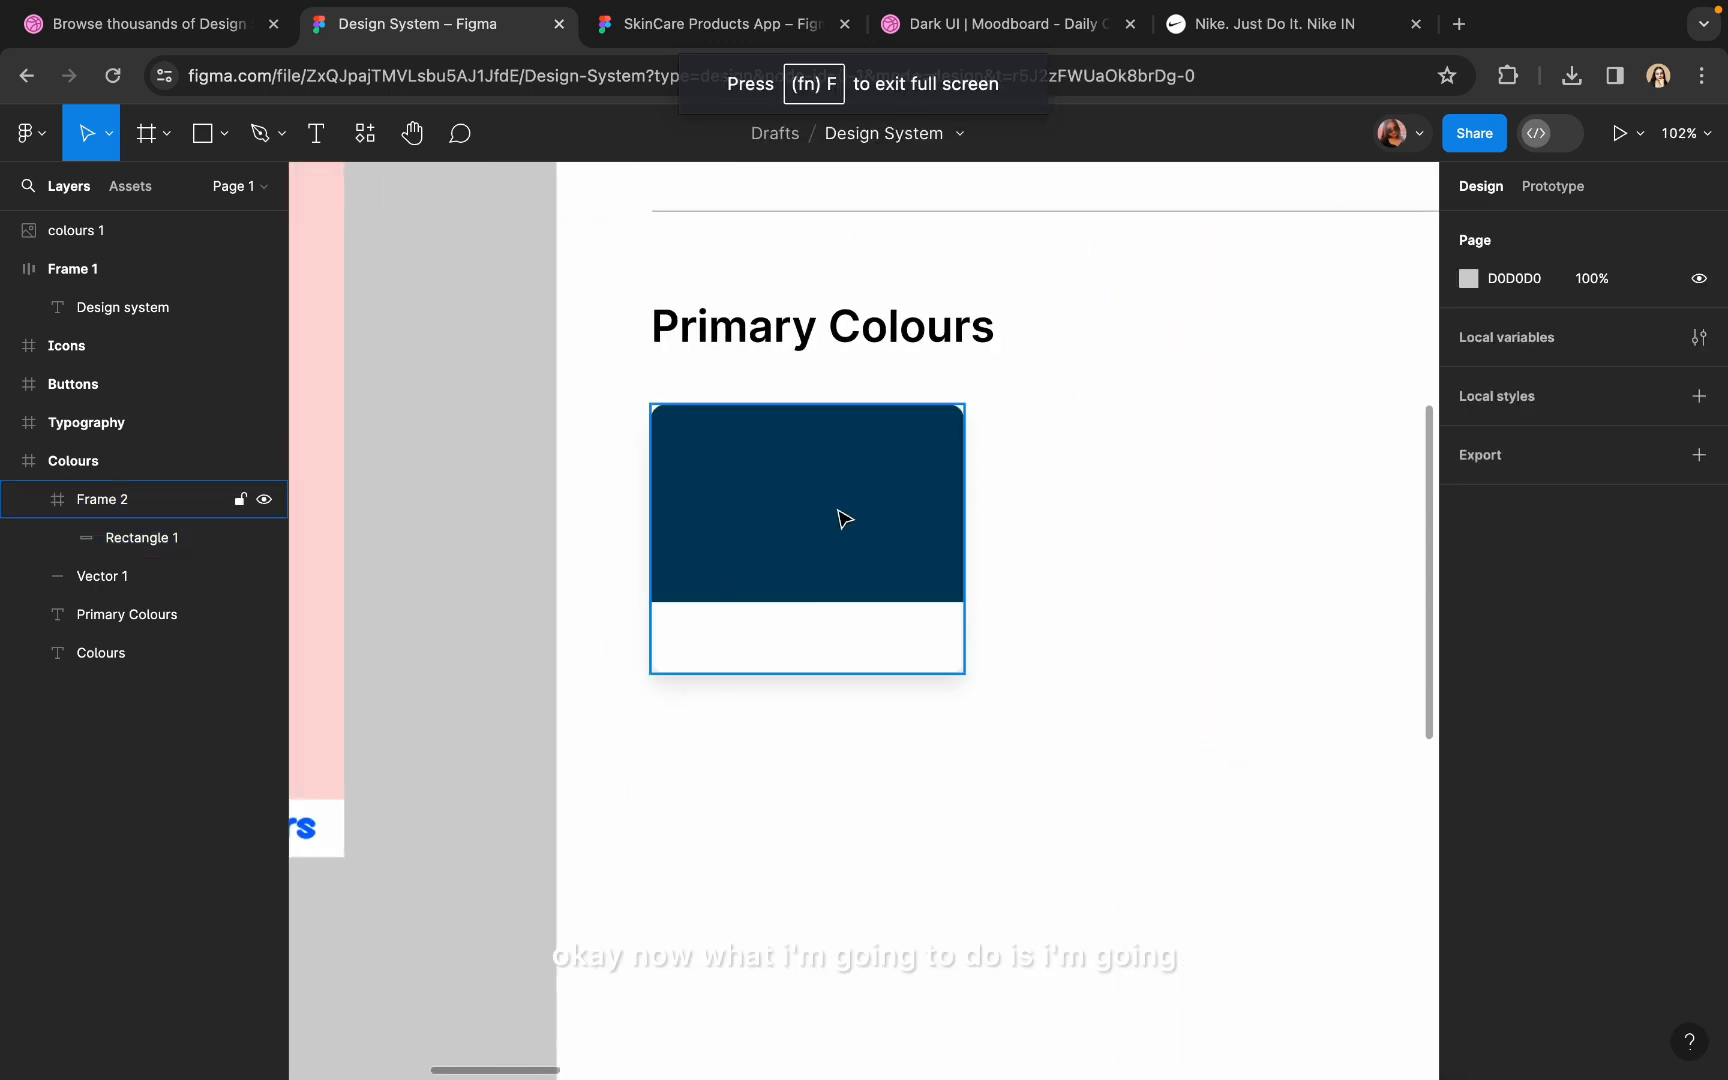
pyautogui.scroll(5, 840, 640)
pyautogui.scroll(-2, 860, 700)
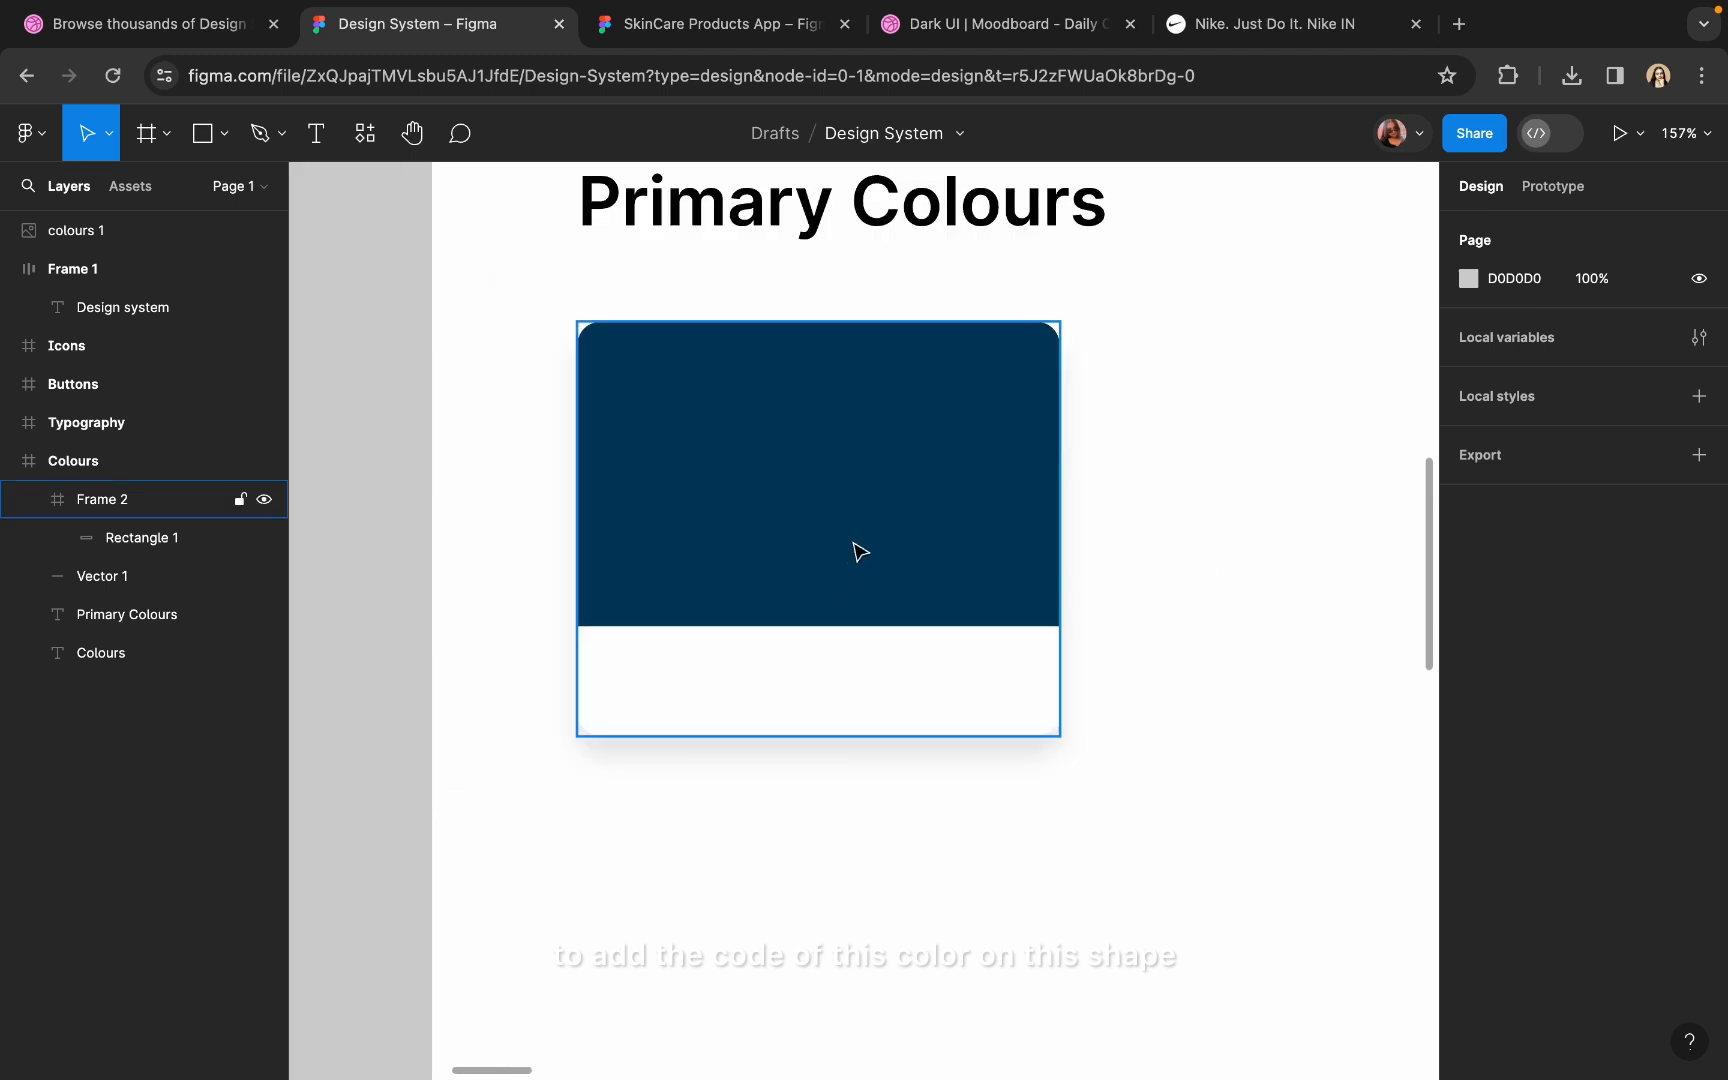
pyautogui.click(860, 551)
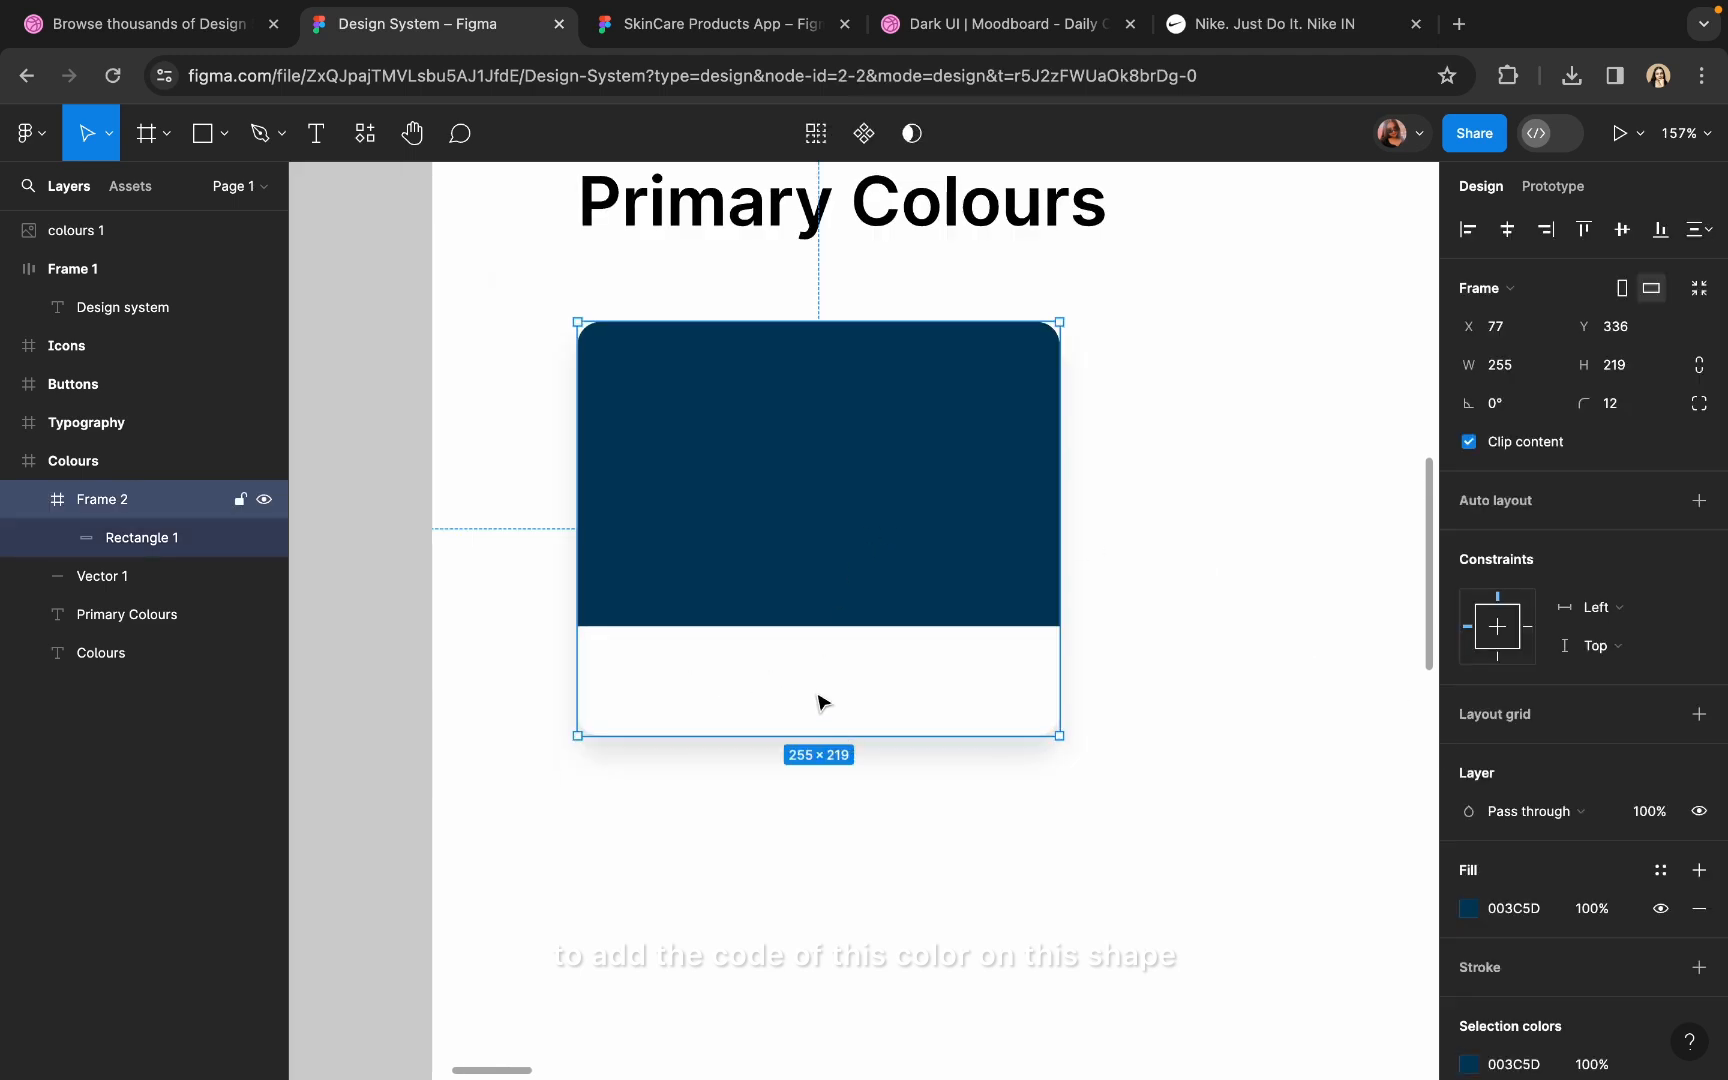
pyautogui.click(1515, 915)
pyautogui.press('super+c')
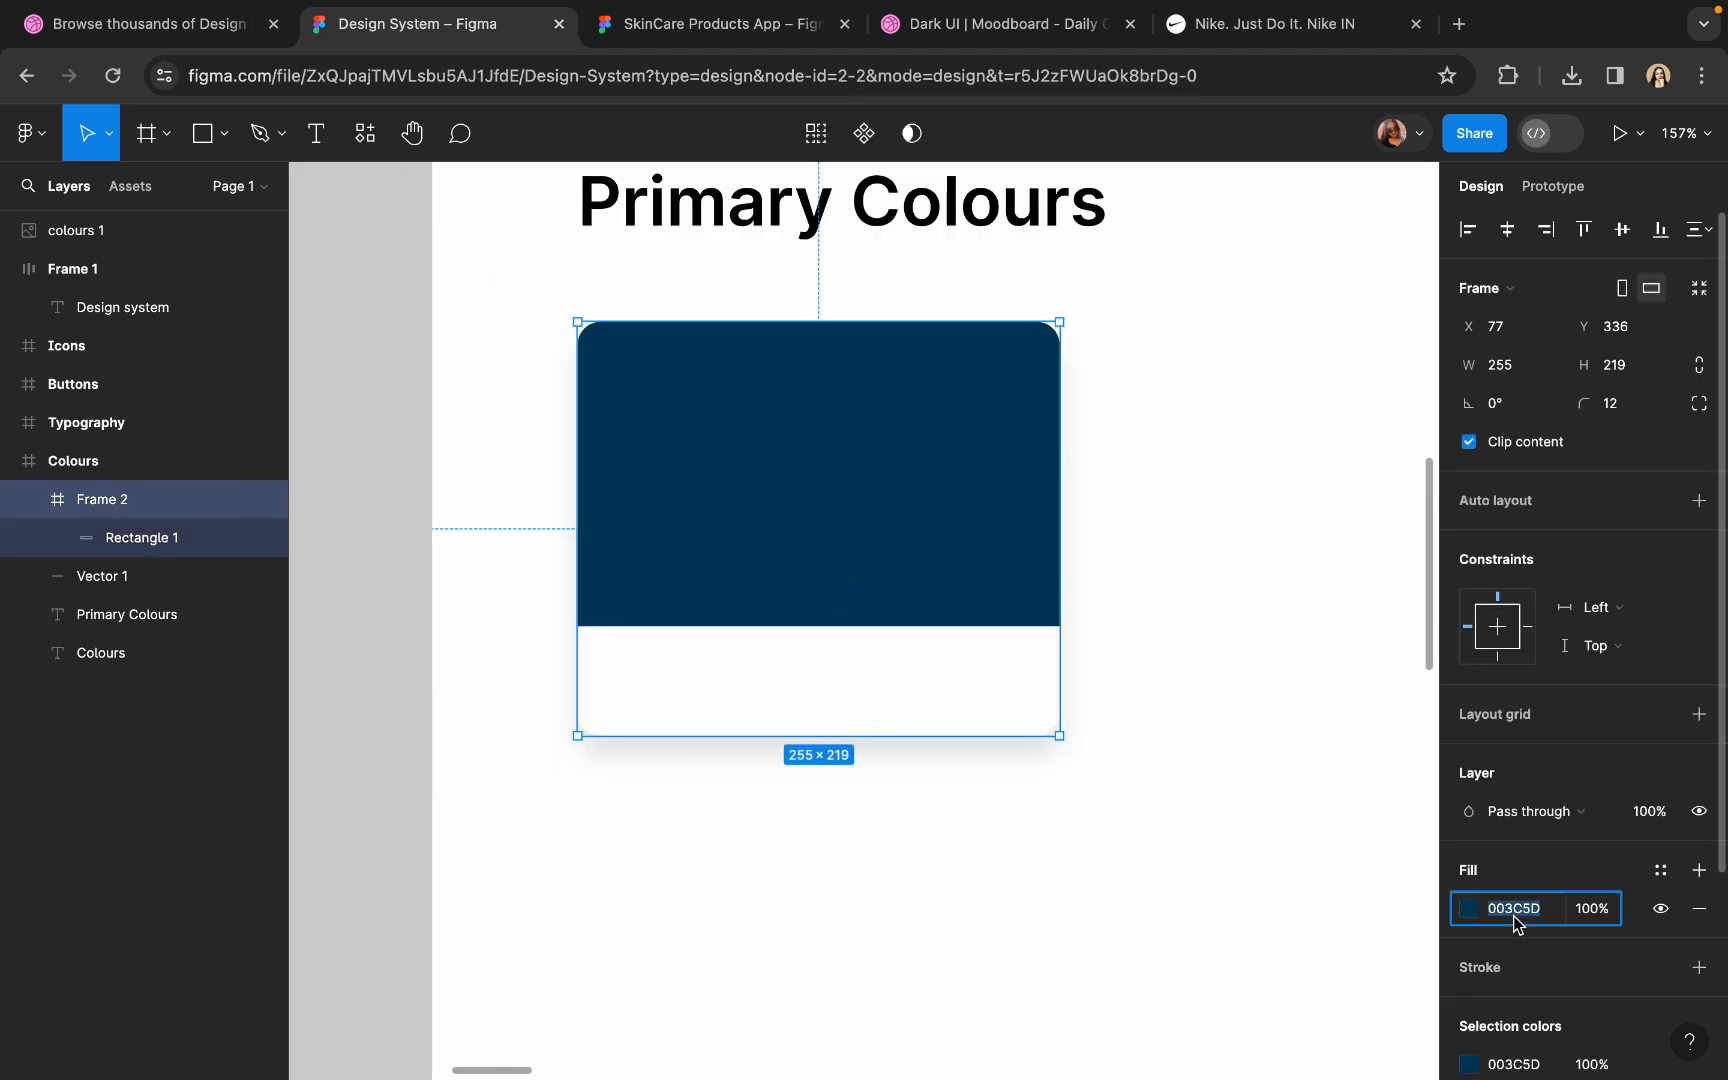
pyautogui.click(1212, 868)
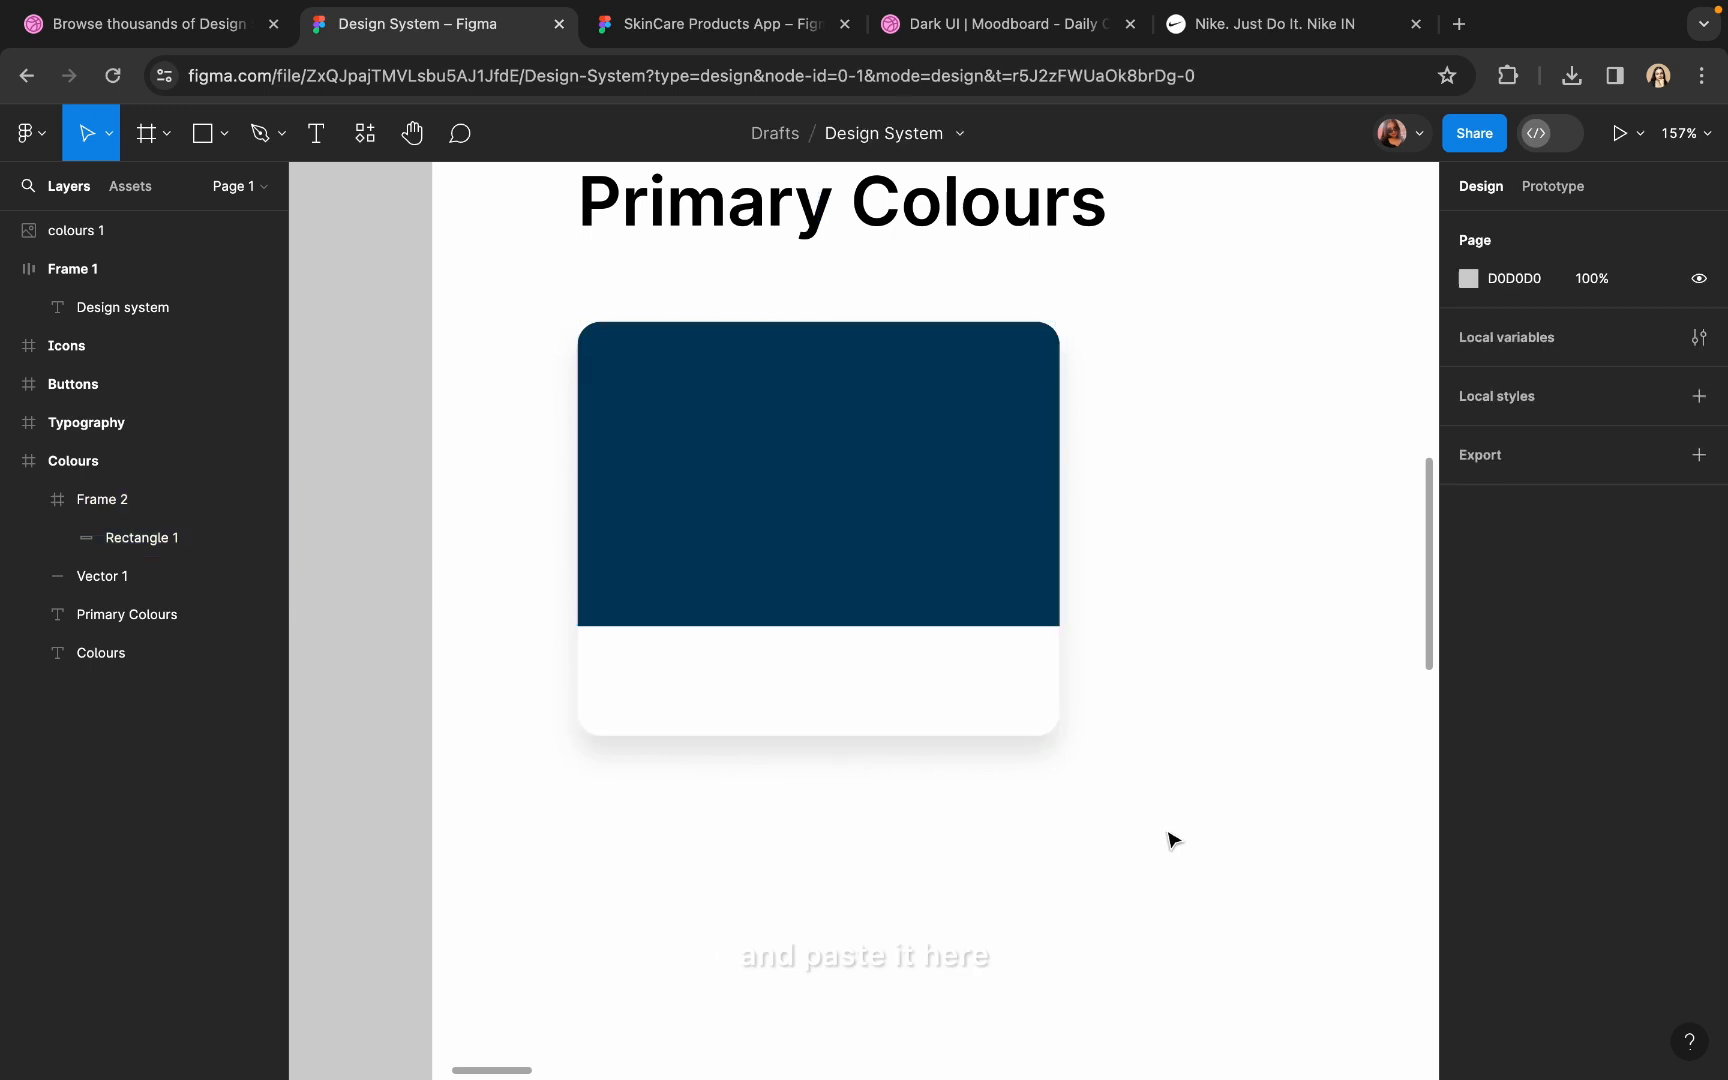
# - Duplicate the Primary Colours heading, replace the copy's text with #003C5D, and place it just below the swatch card
pyautogui.scroll(-5, 1212, 868)
pyautogui.scroll(-1, 715, 683)
pyautogui.hscroll(1, 715, 683)
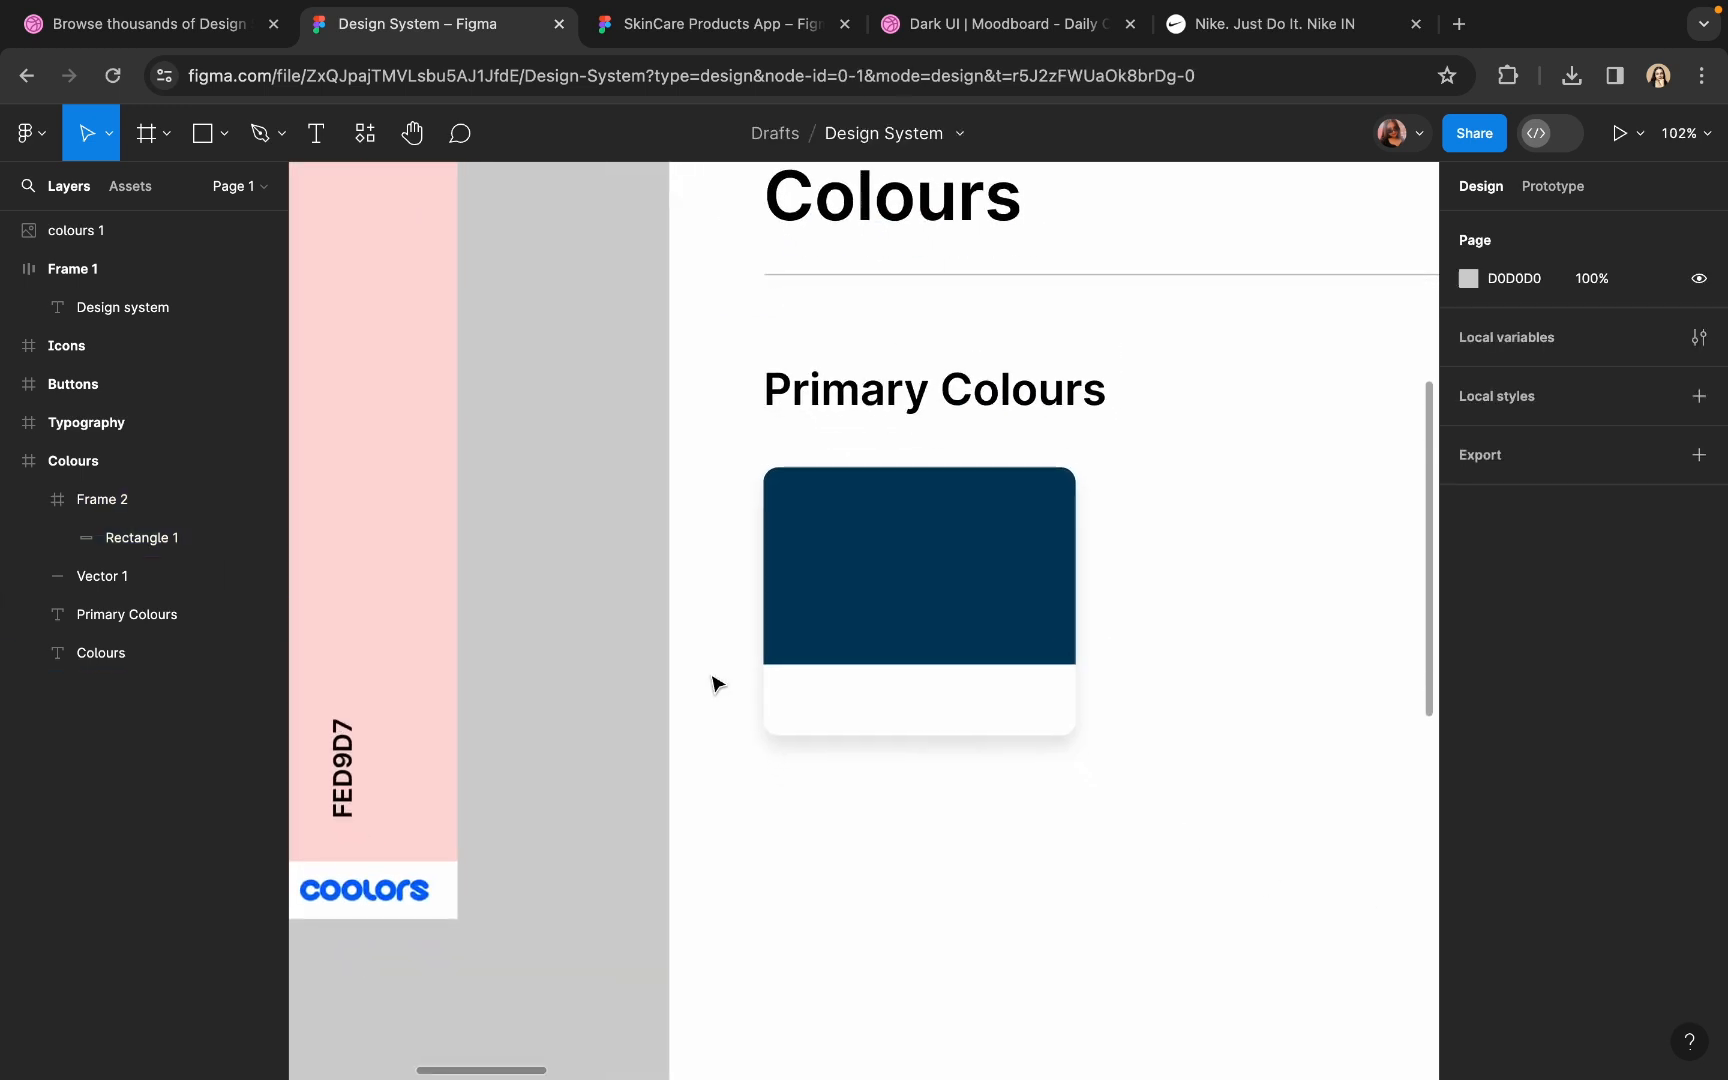
pyautogui.click(886, 400)
pyautogui.moveTo(886, 400); pyautogui.dragTo(1099, 452)
pyautogui.doubleClick(1098, 445)
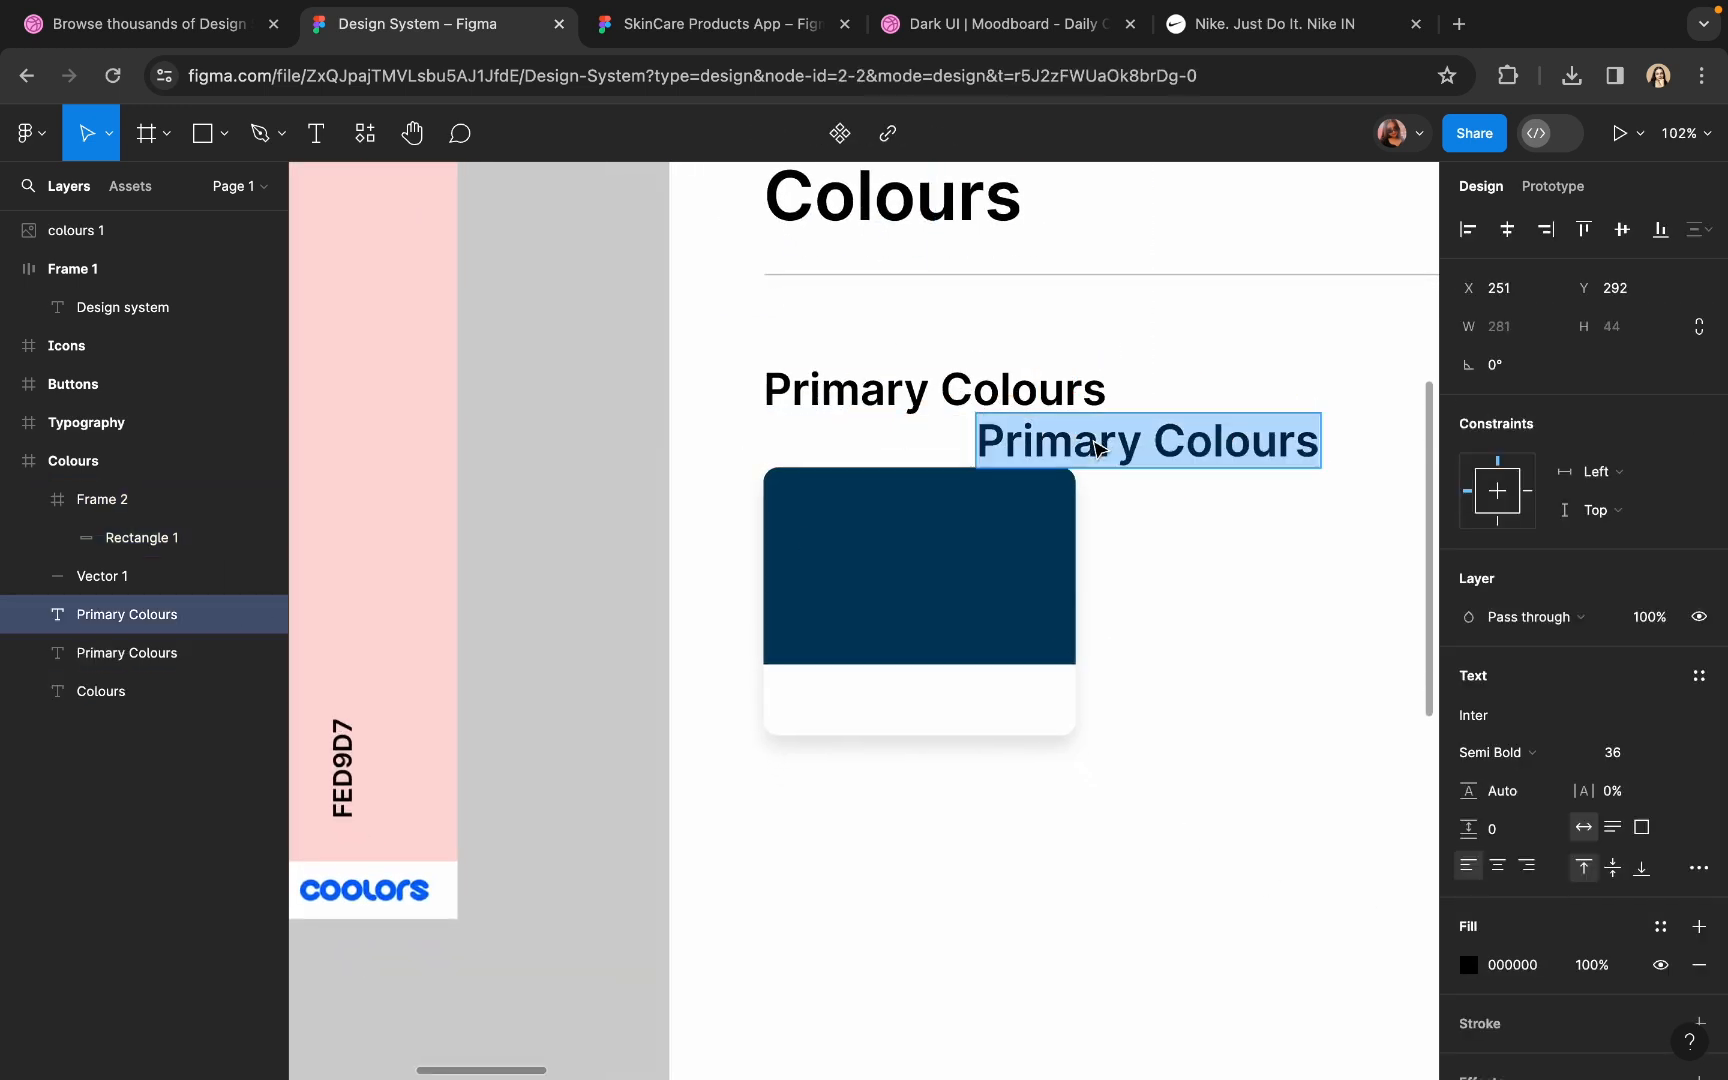
pyautogui.press('super+v')
pyautogui.click(986, 430)
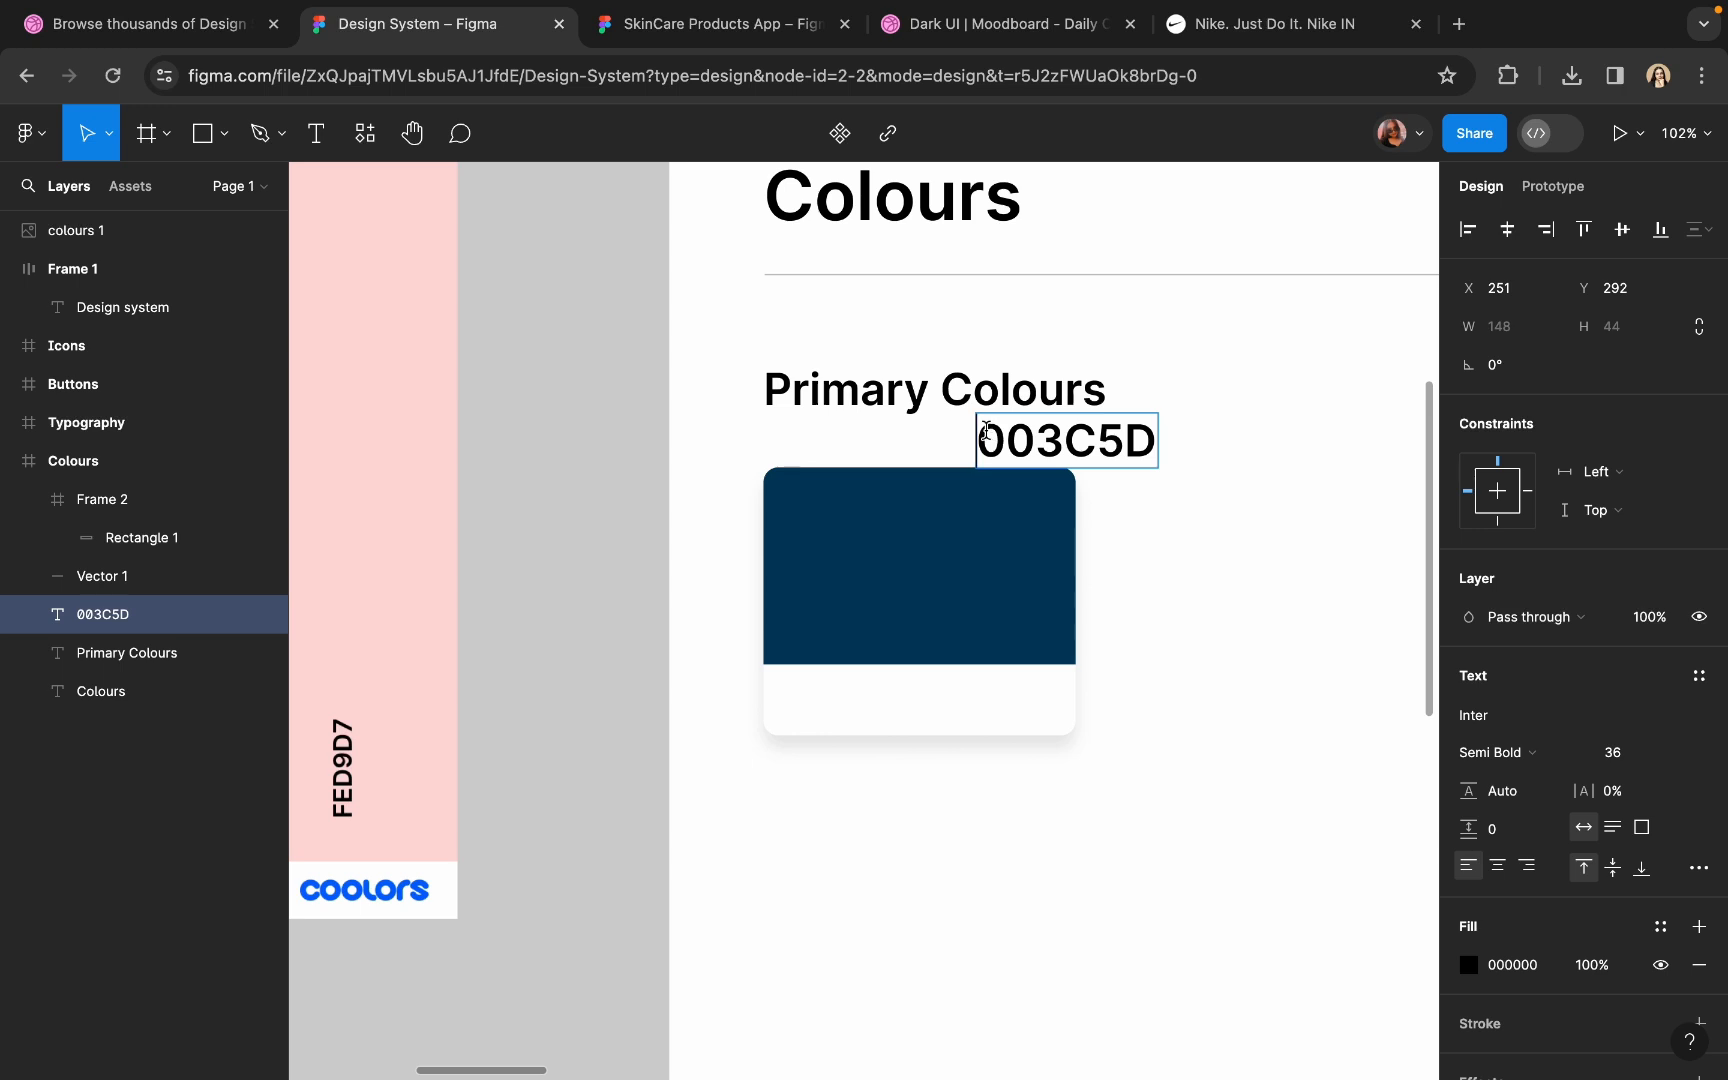
pyautogui.write('#')
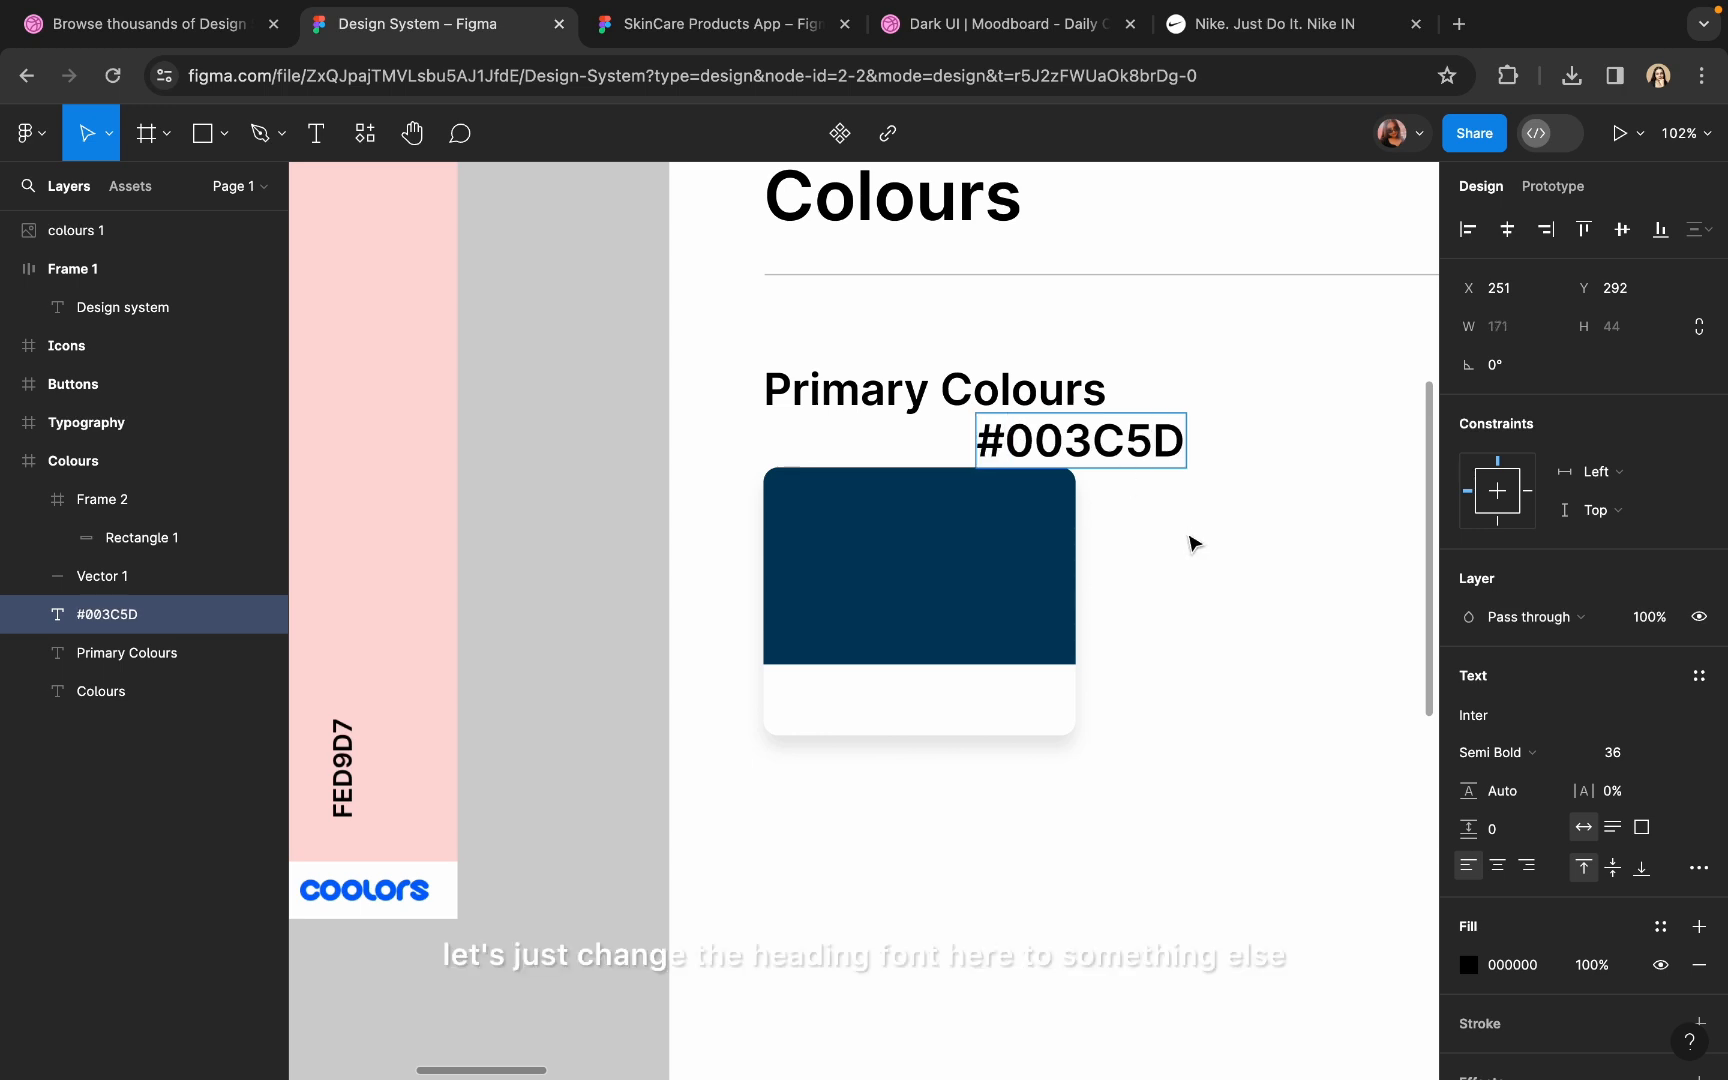
pyautogui.press('Escape')
pyautogui.moveTo(1138, 462); pyautogui.dragTo(1135, 705)
# - Try the Manrope font on the Primary Colours heading
pyautogui.press('Tab')
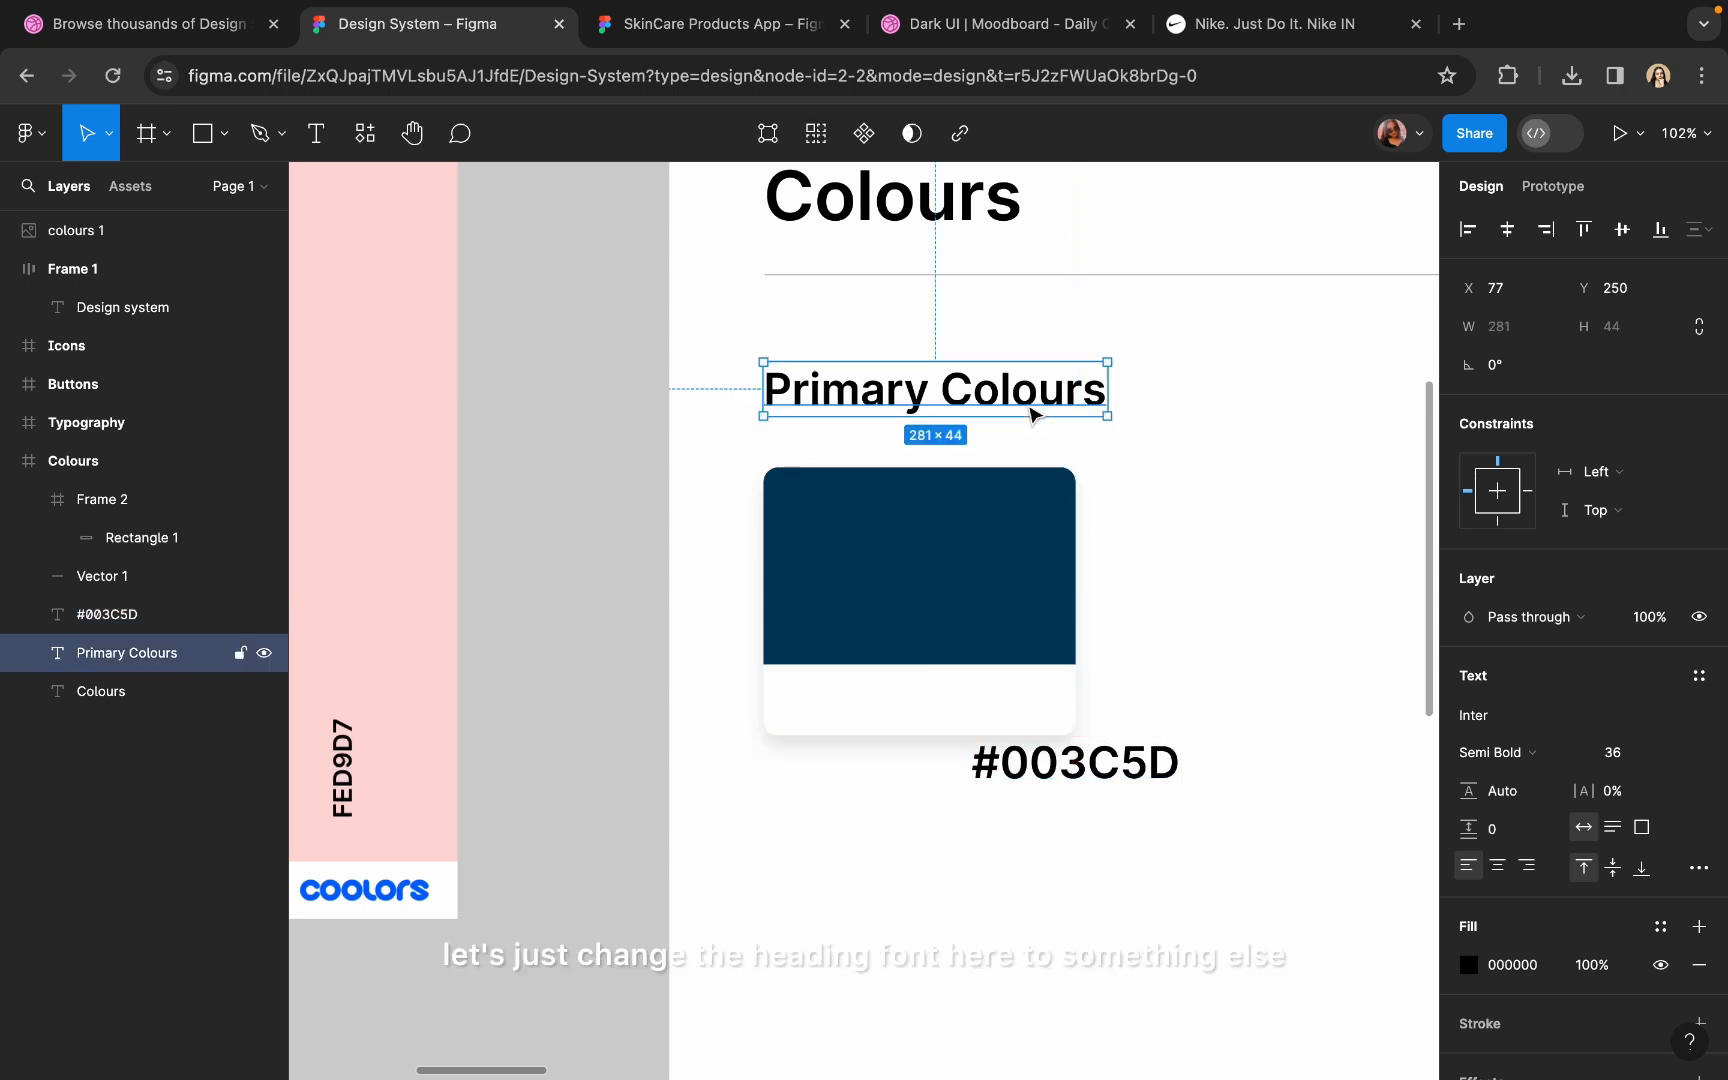
pyautogui.click(1521, 716)
pyautogui.write('man')
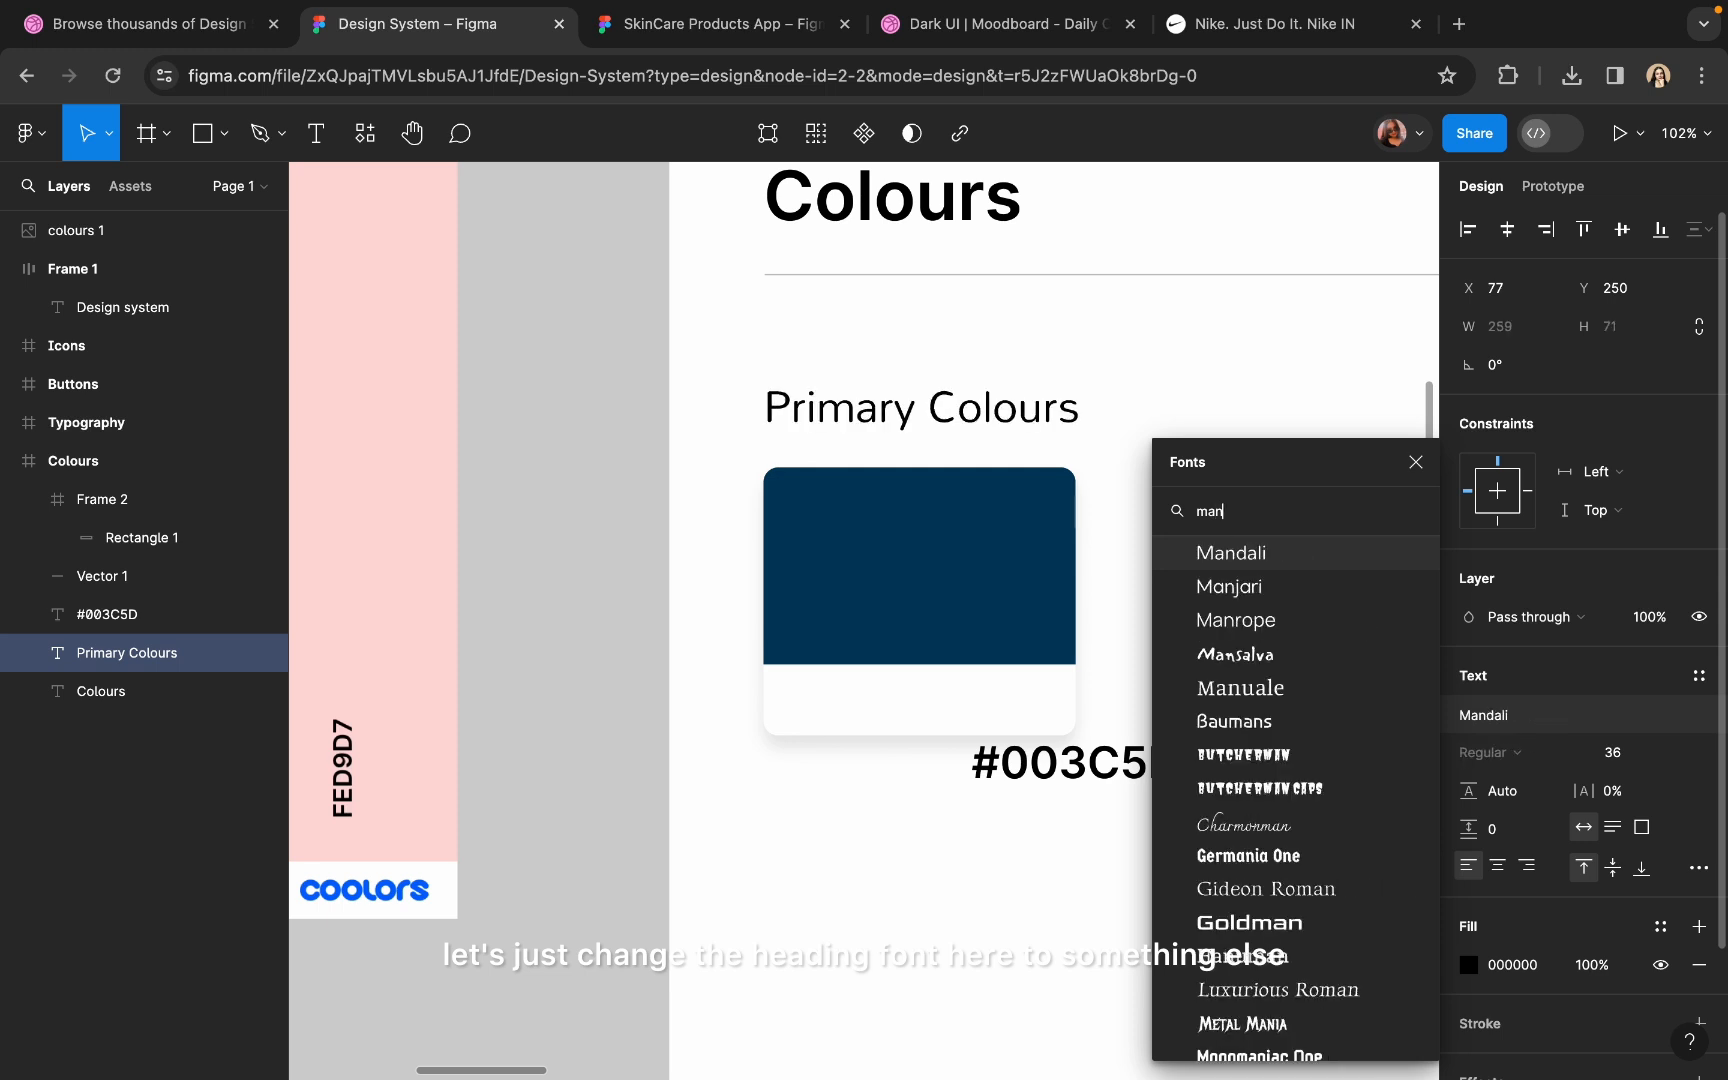
pyautogui.click(1205, 618)
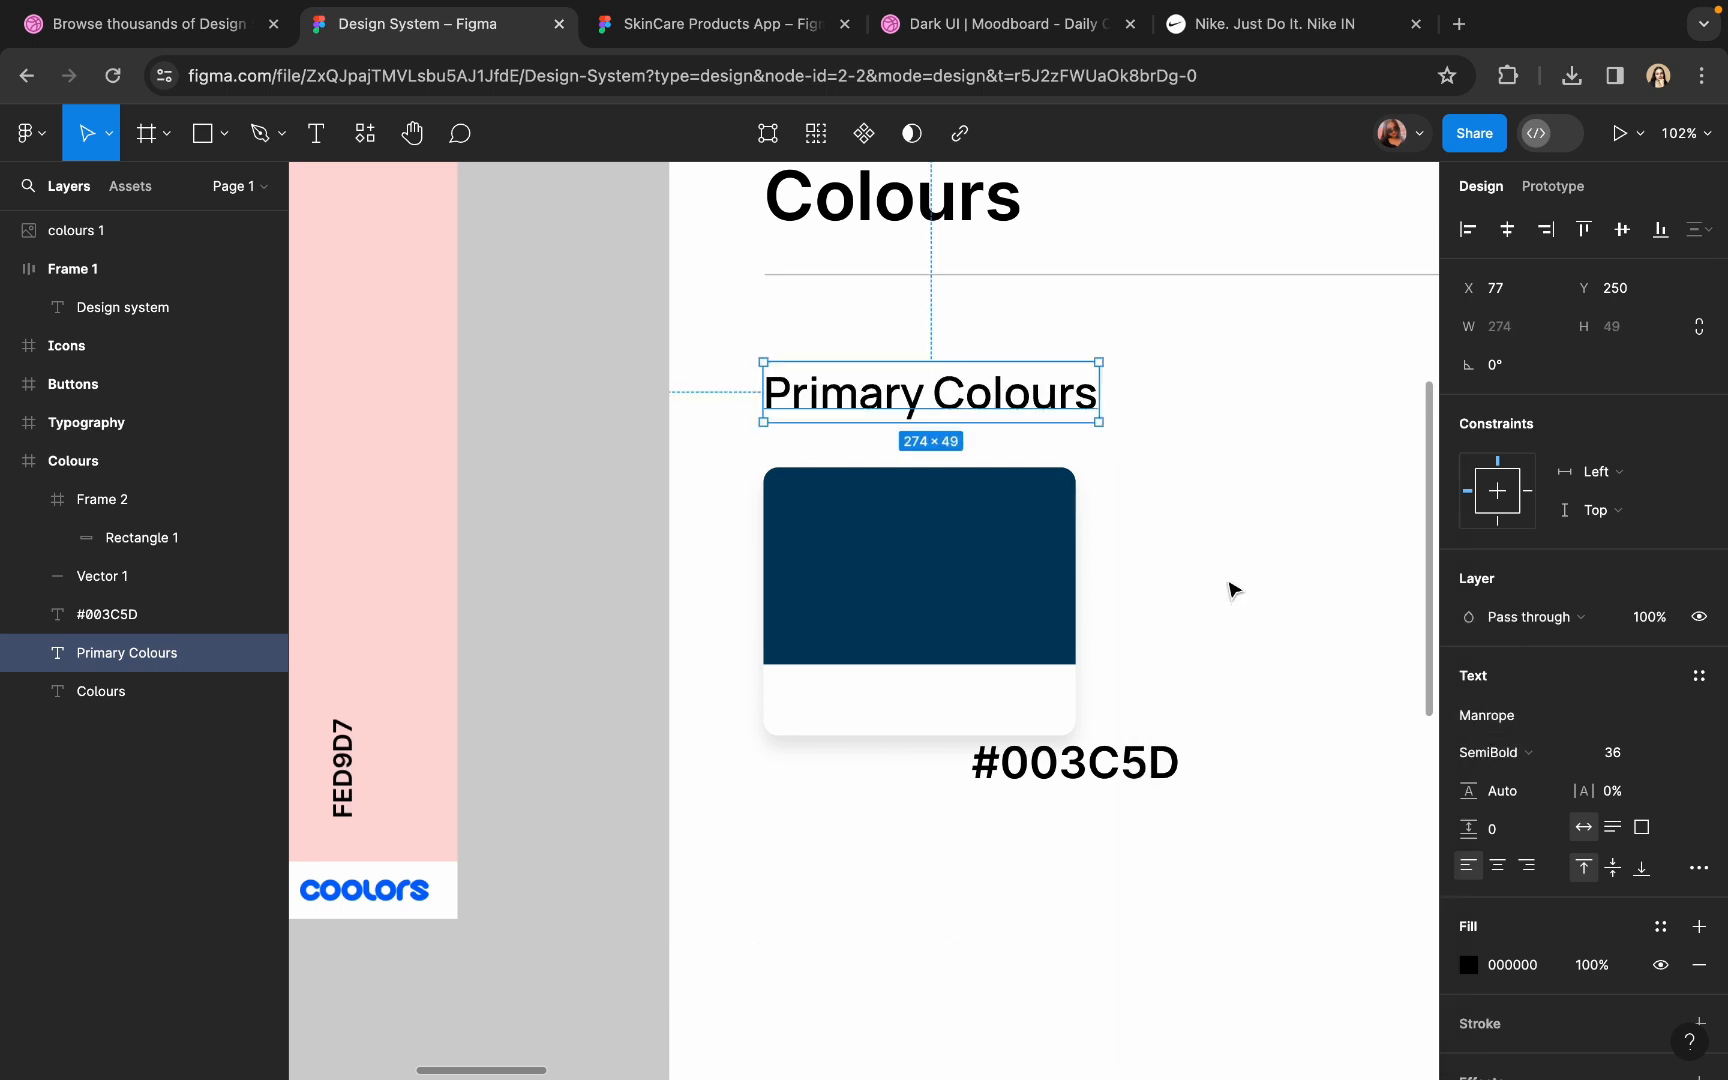
# - Set the Primary Colours heading to the Satoshi font in Bold weight
pyautogui.click(1514, 716)
pyautogui.write('sat')
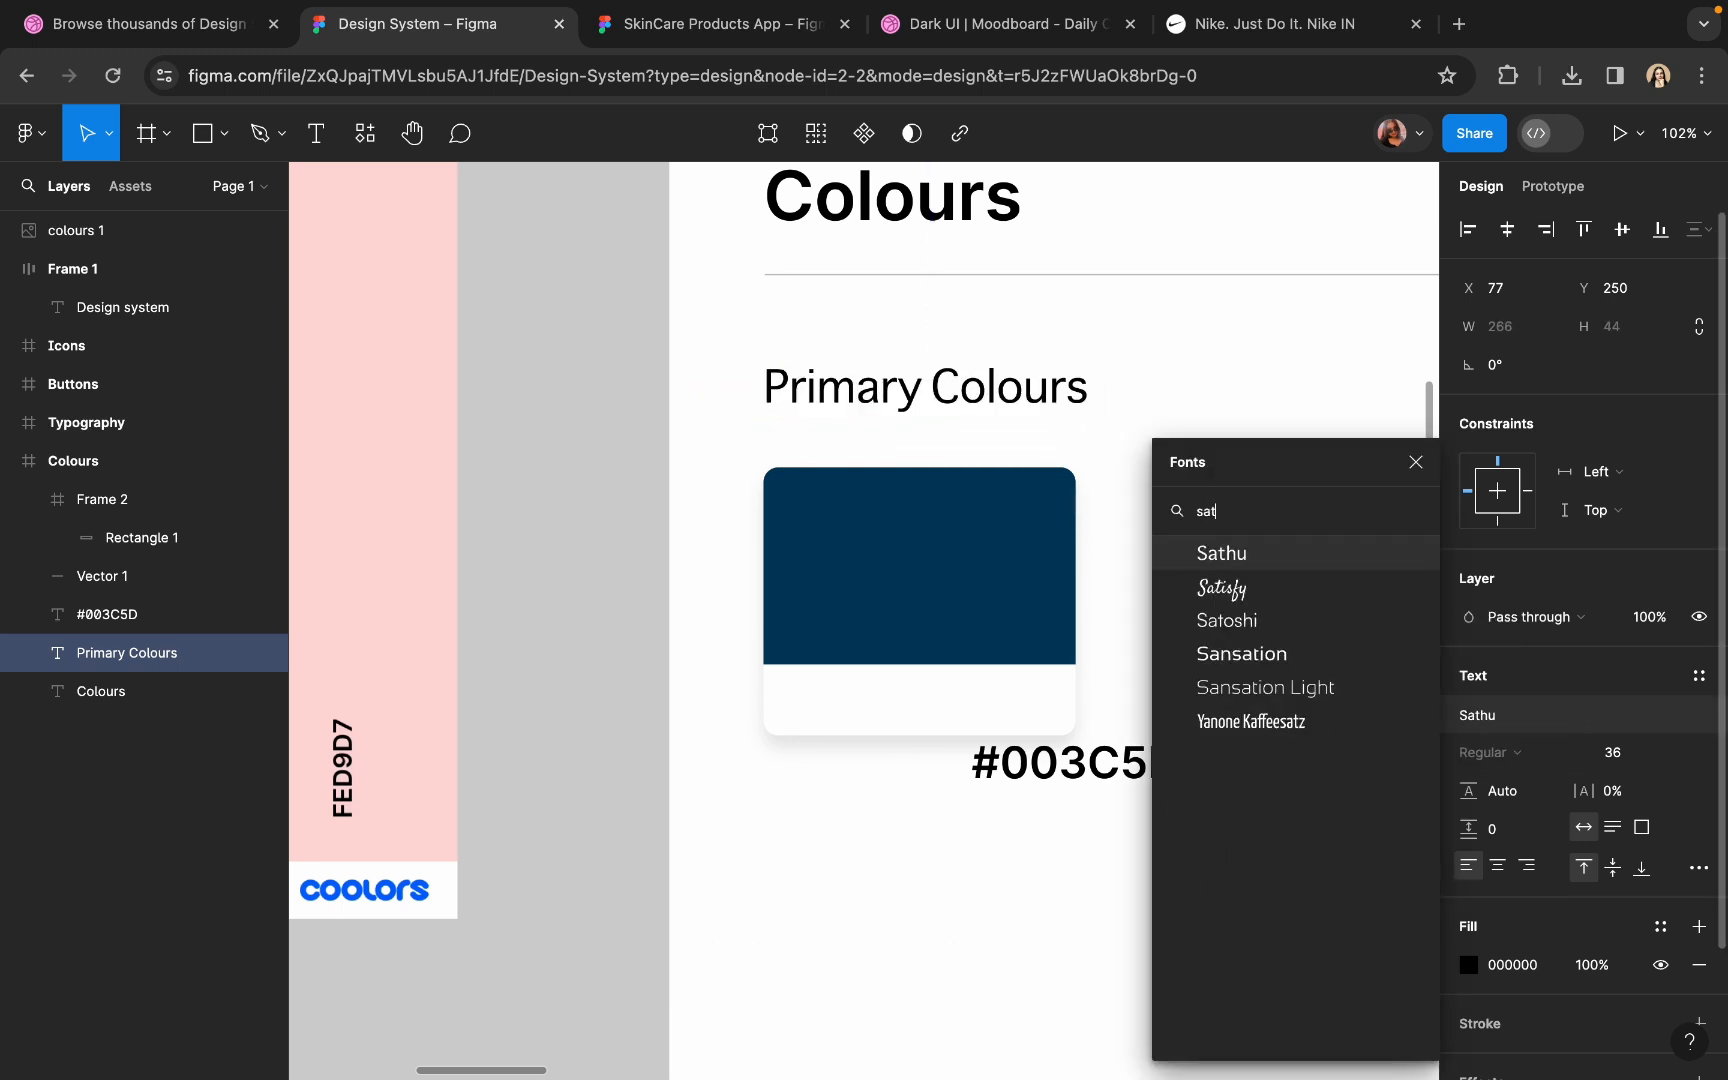
pyautogui.click(1220, 619)
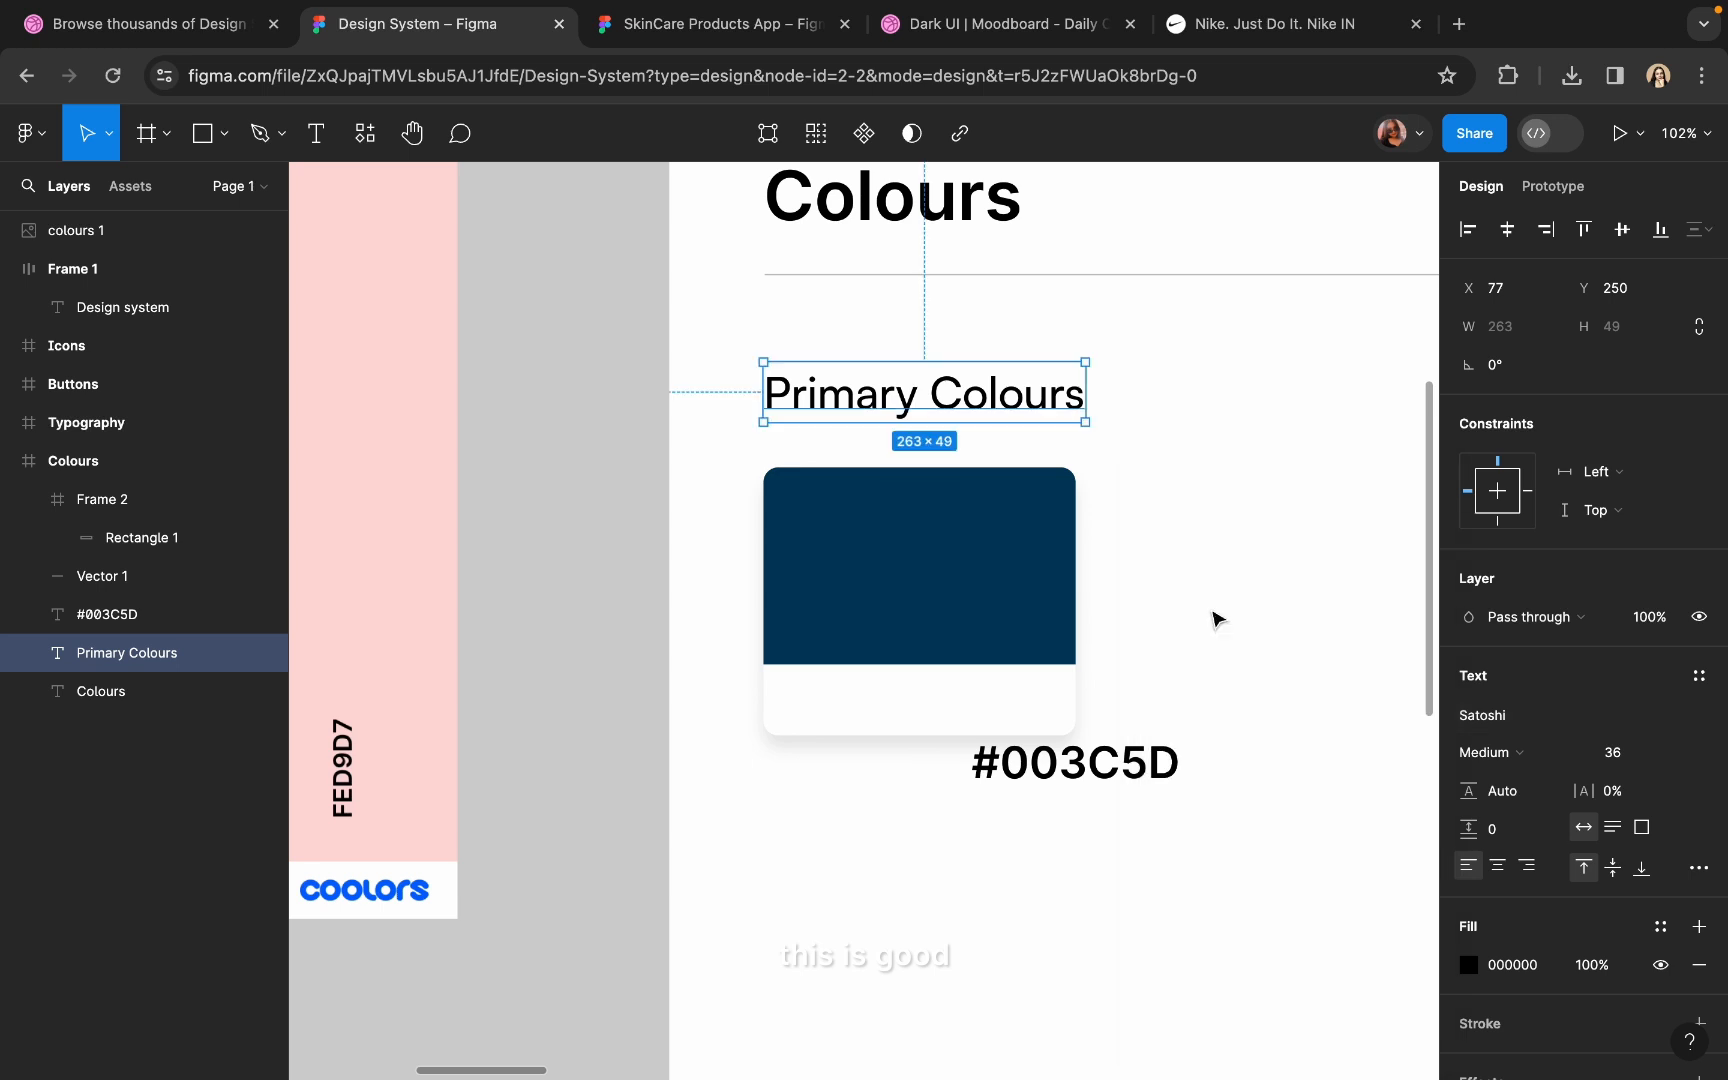
pyautogui.click(1494, 770)
pyautogui.click(1494, 785)
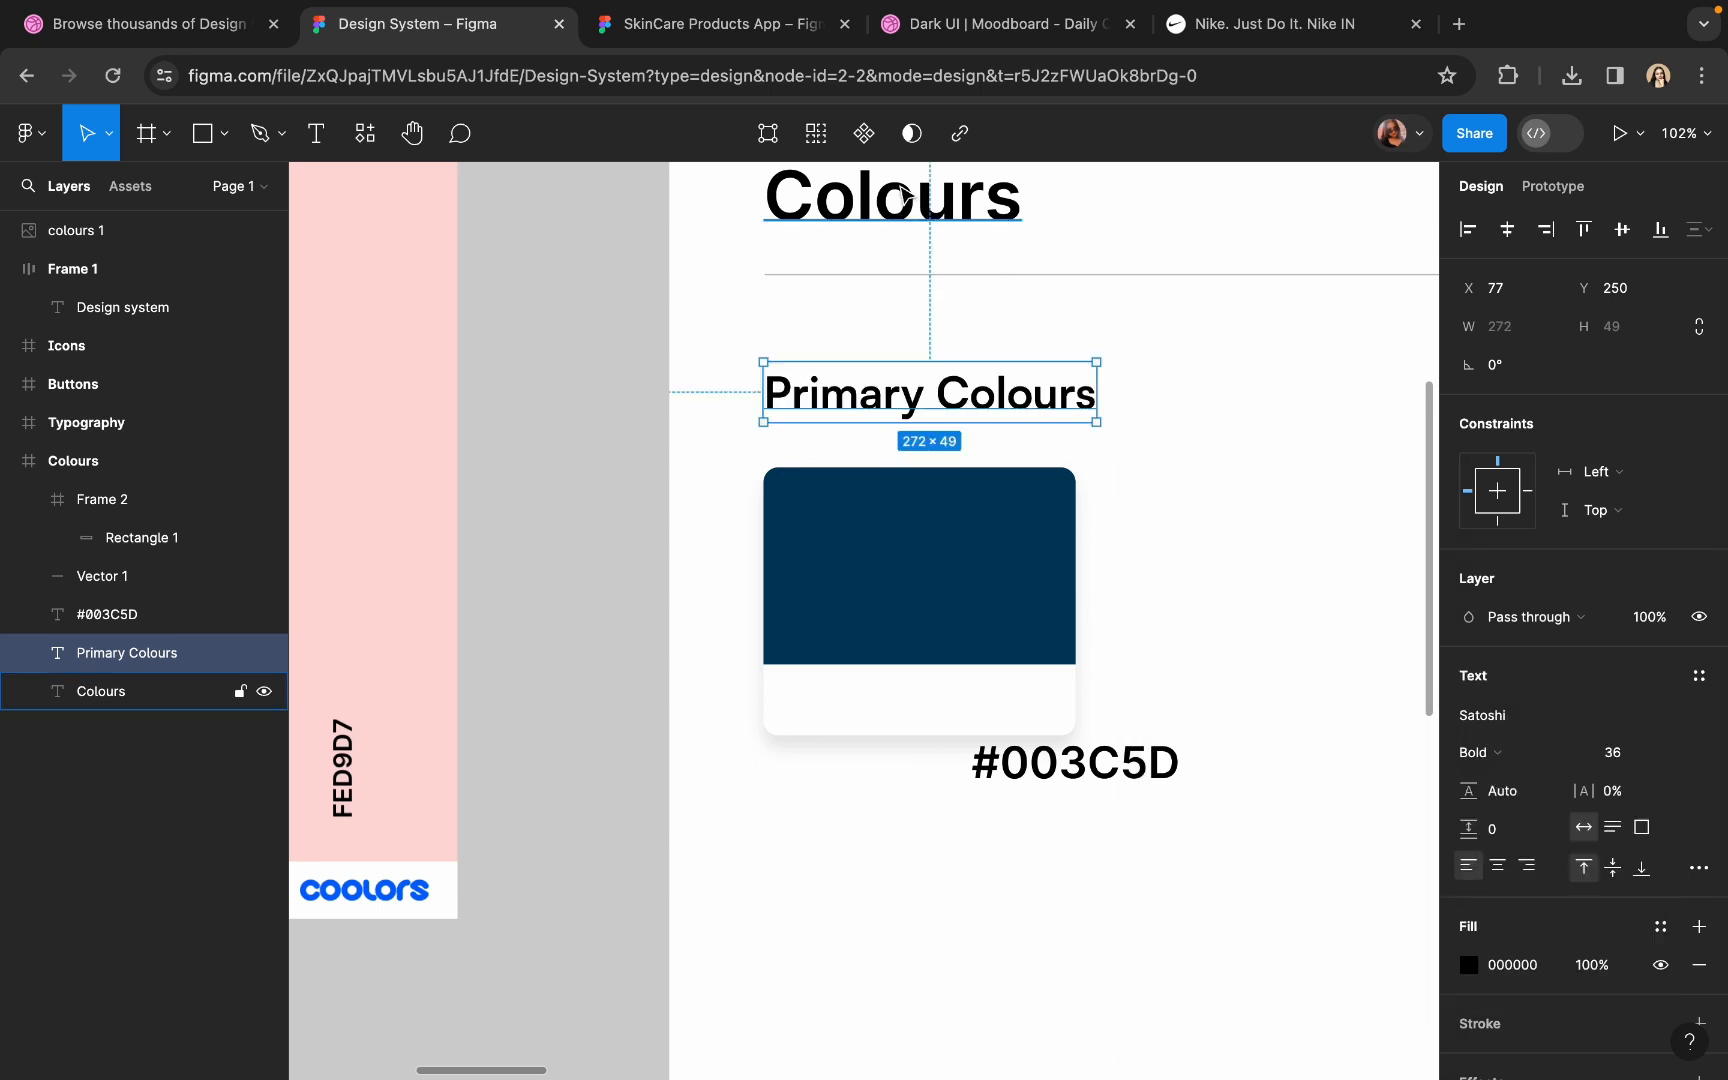
# - Try the Satoshi font on the large Colours heading above the divider
pyautogui.click(100, 691)
pyautogui.click(1490, 716)
pyautogui.write('sat')
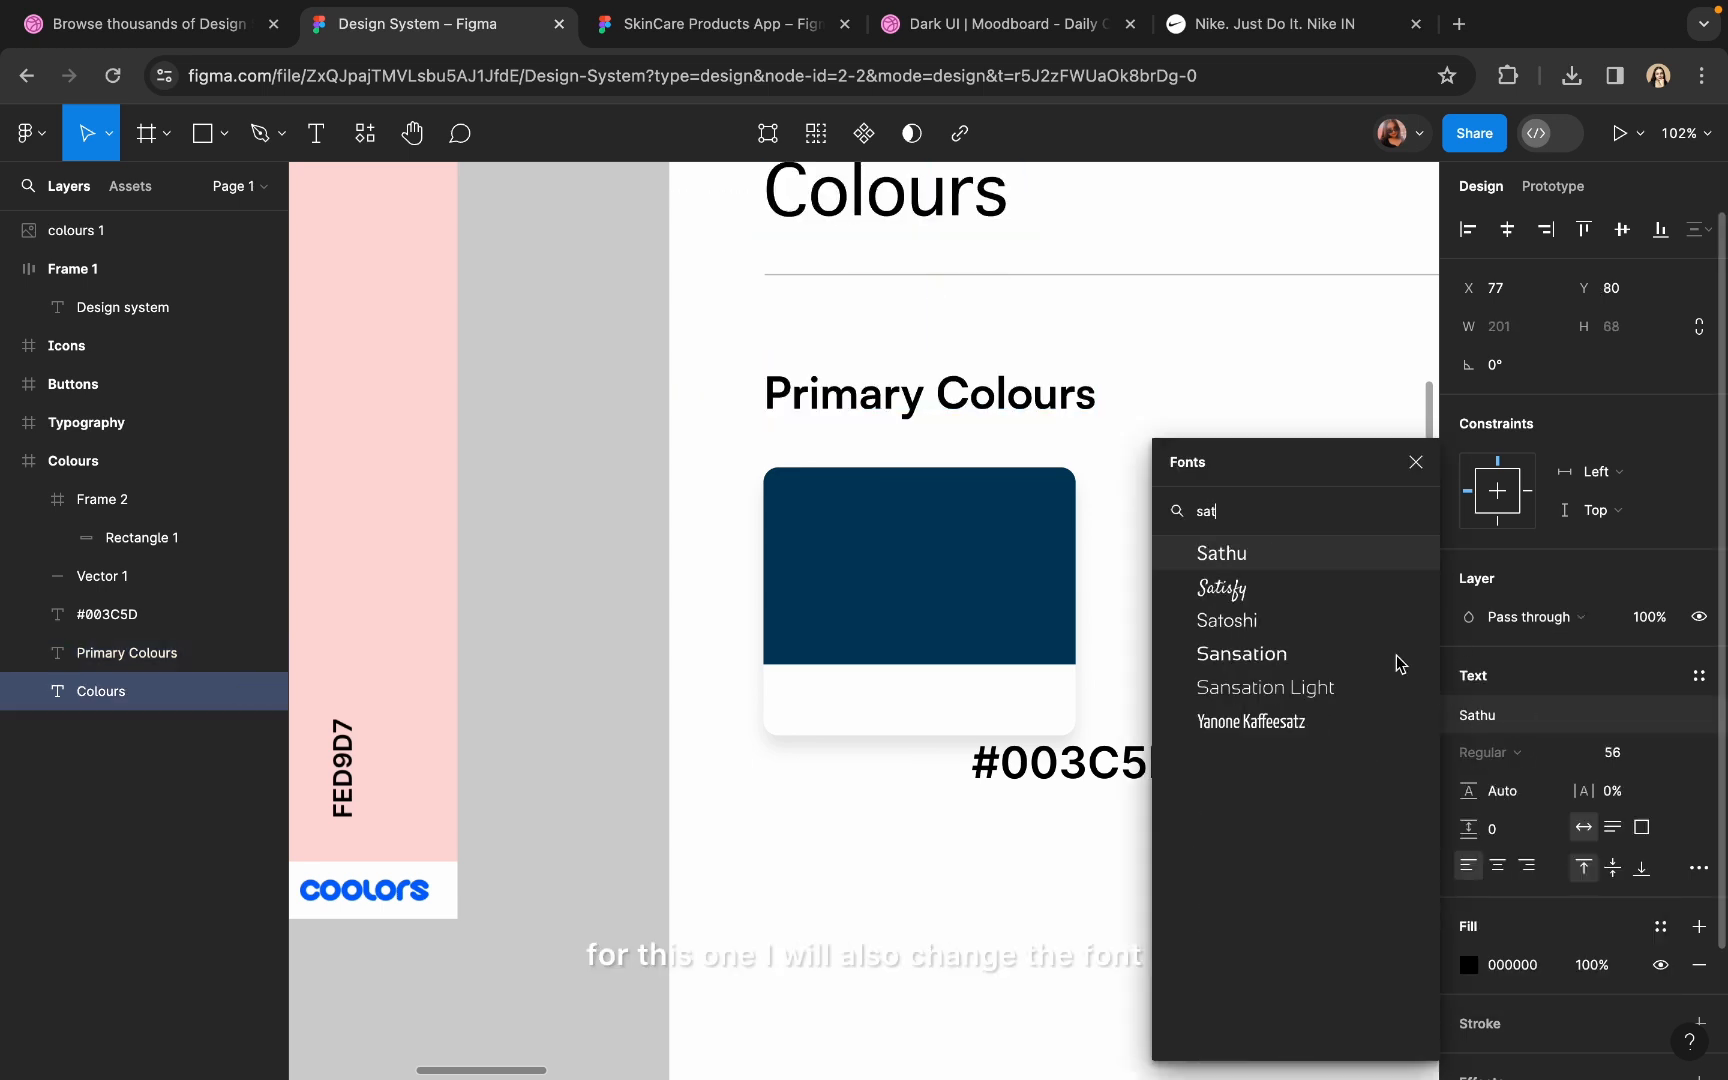
pyautogui.click(1305, 620)
pyautogui.click(1261, 586)
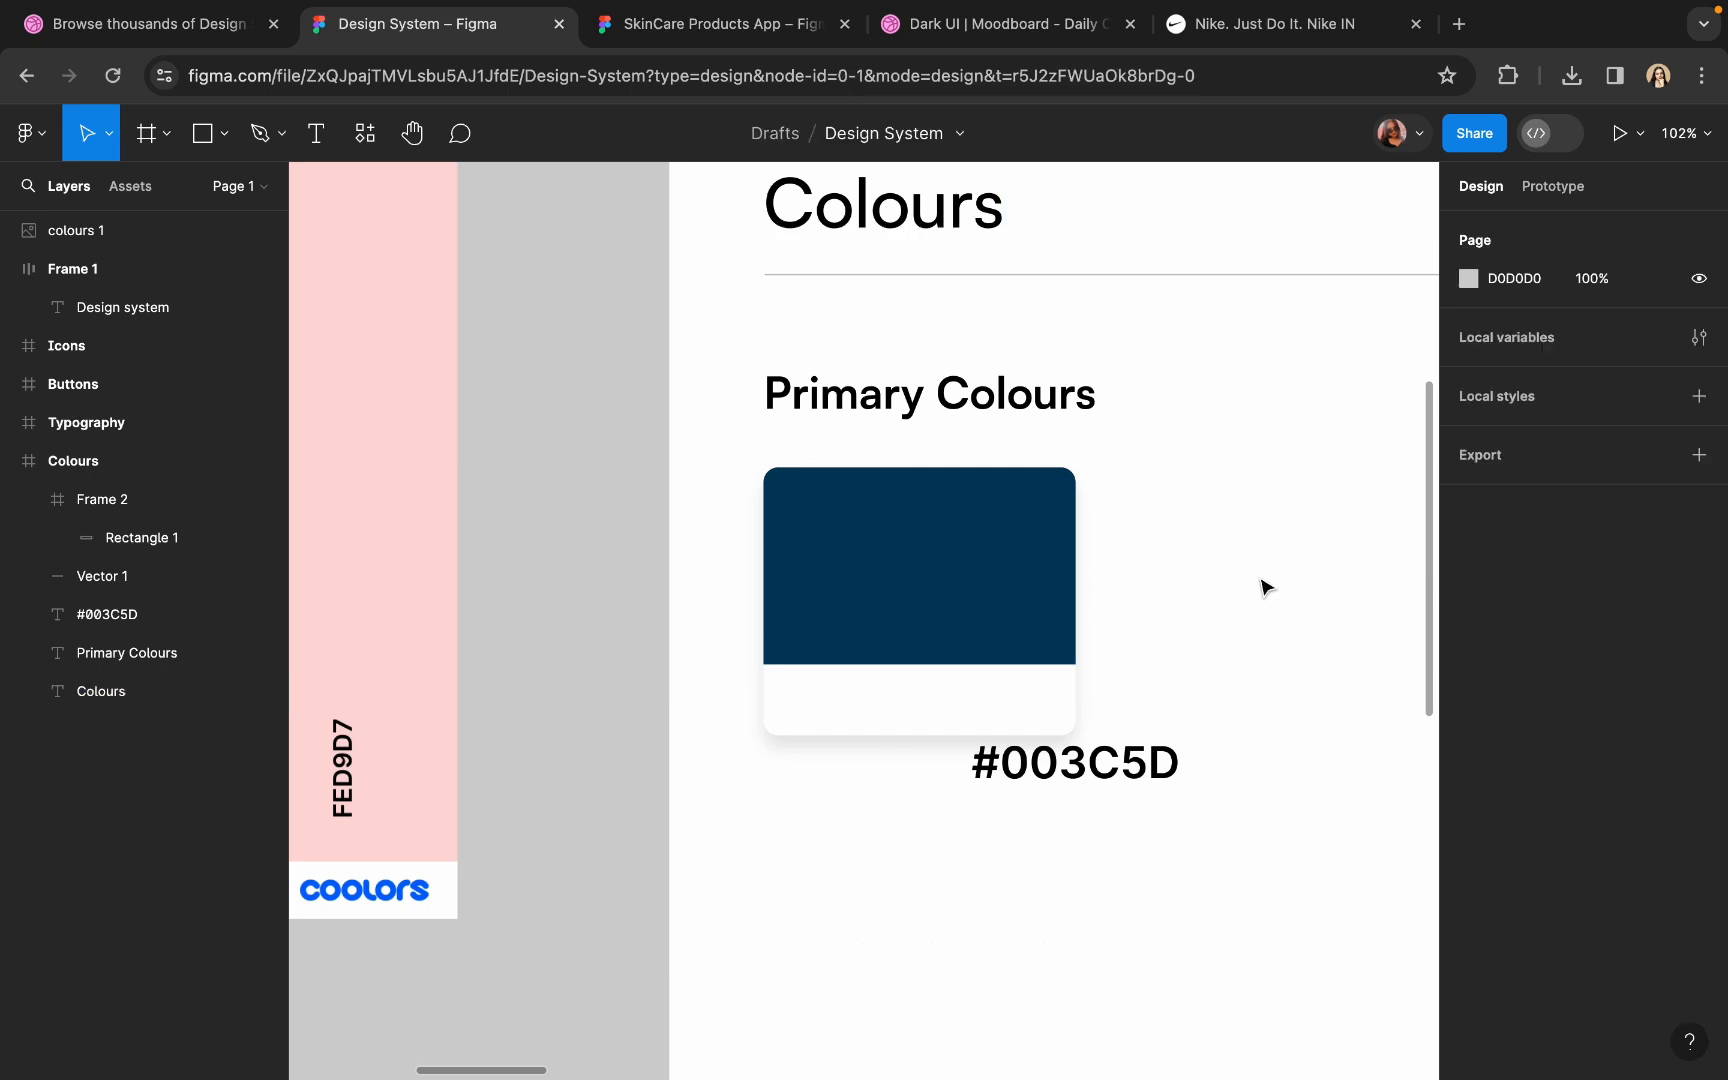
# - Try the Maharlika font on the large Colours heading
pyautogui.click(1008, 212)
pyautogui.click(1512, 715)
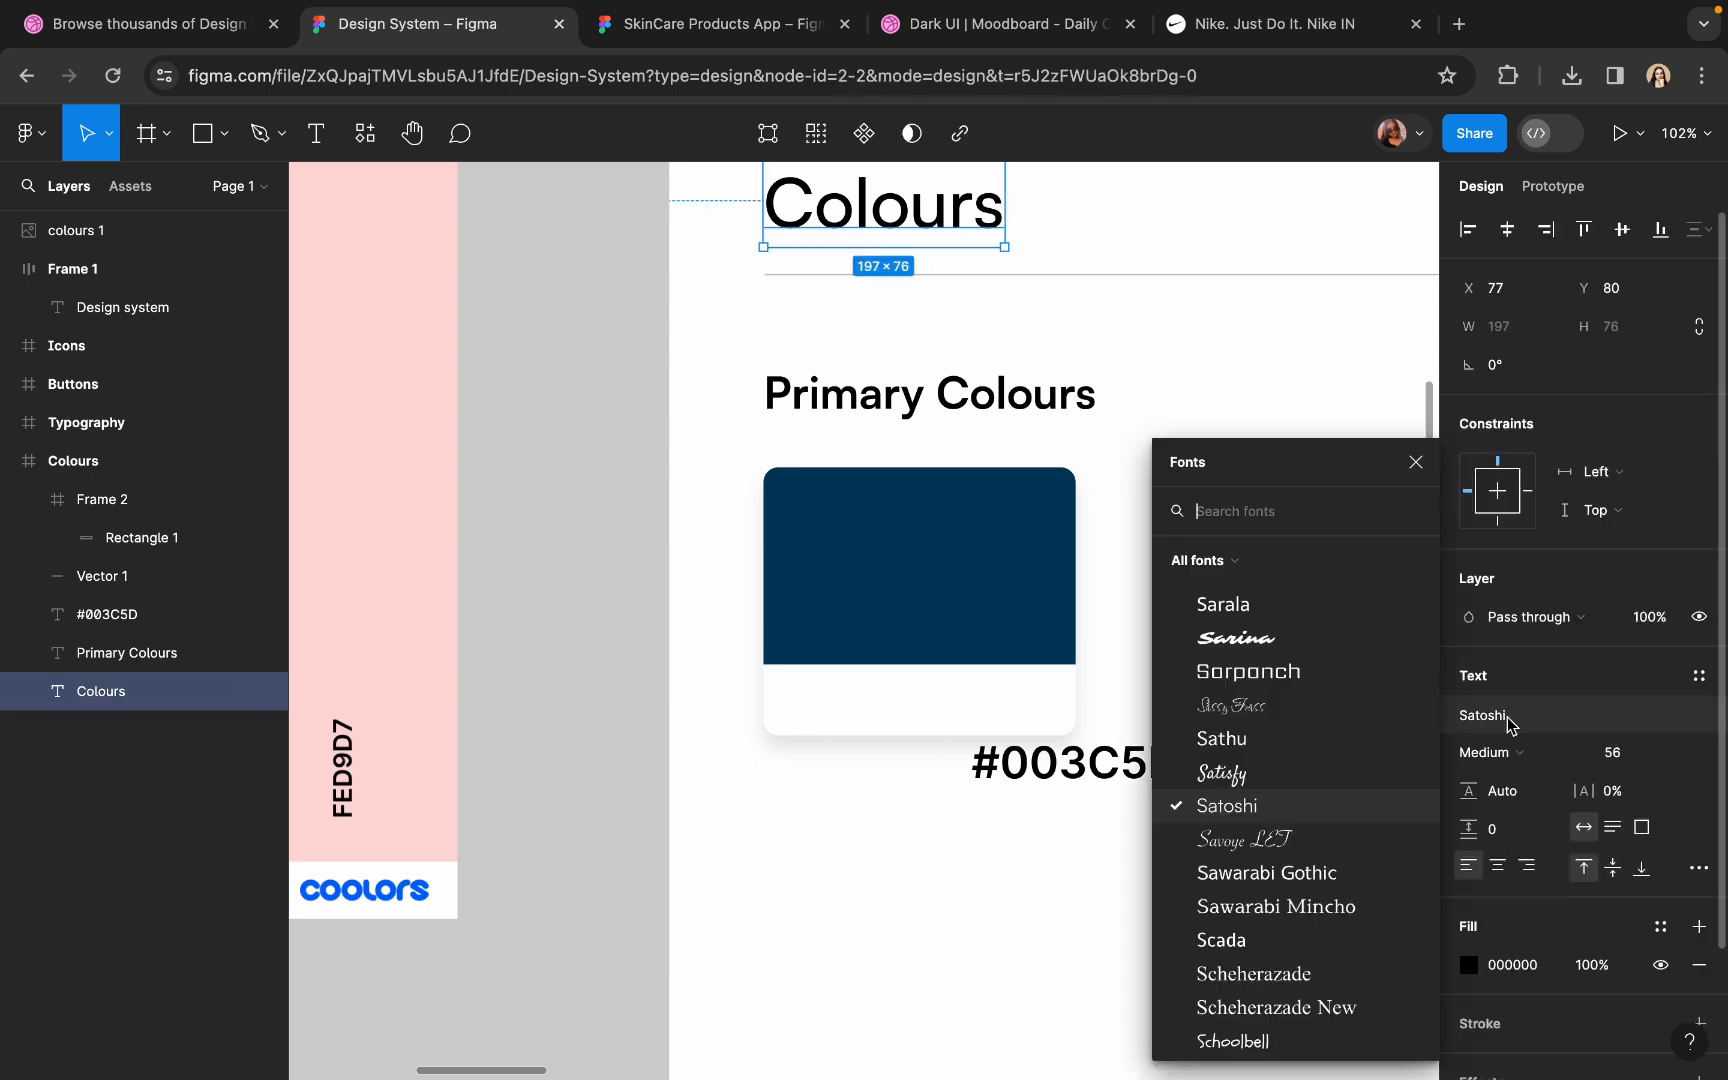
pyautogui.click(1281, 510)
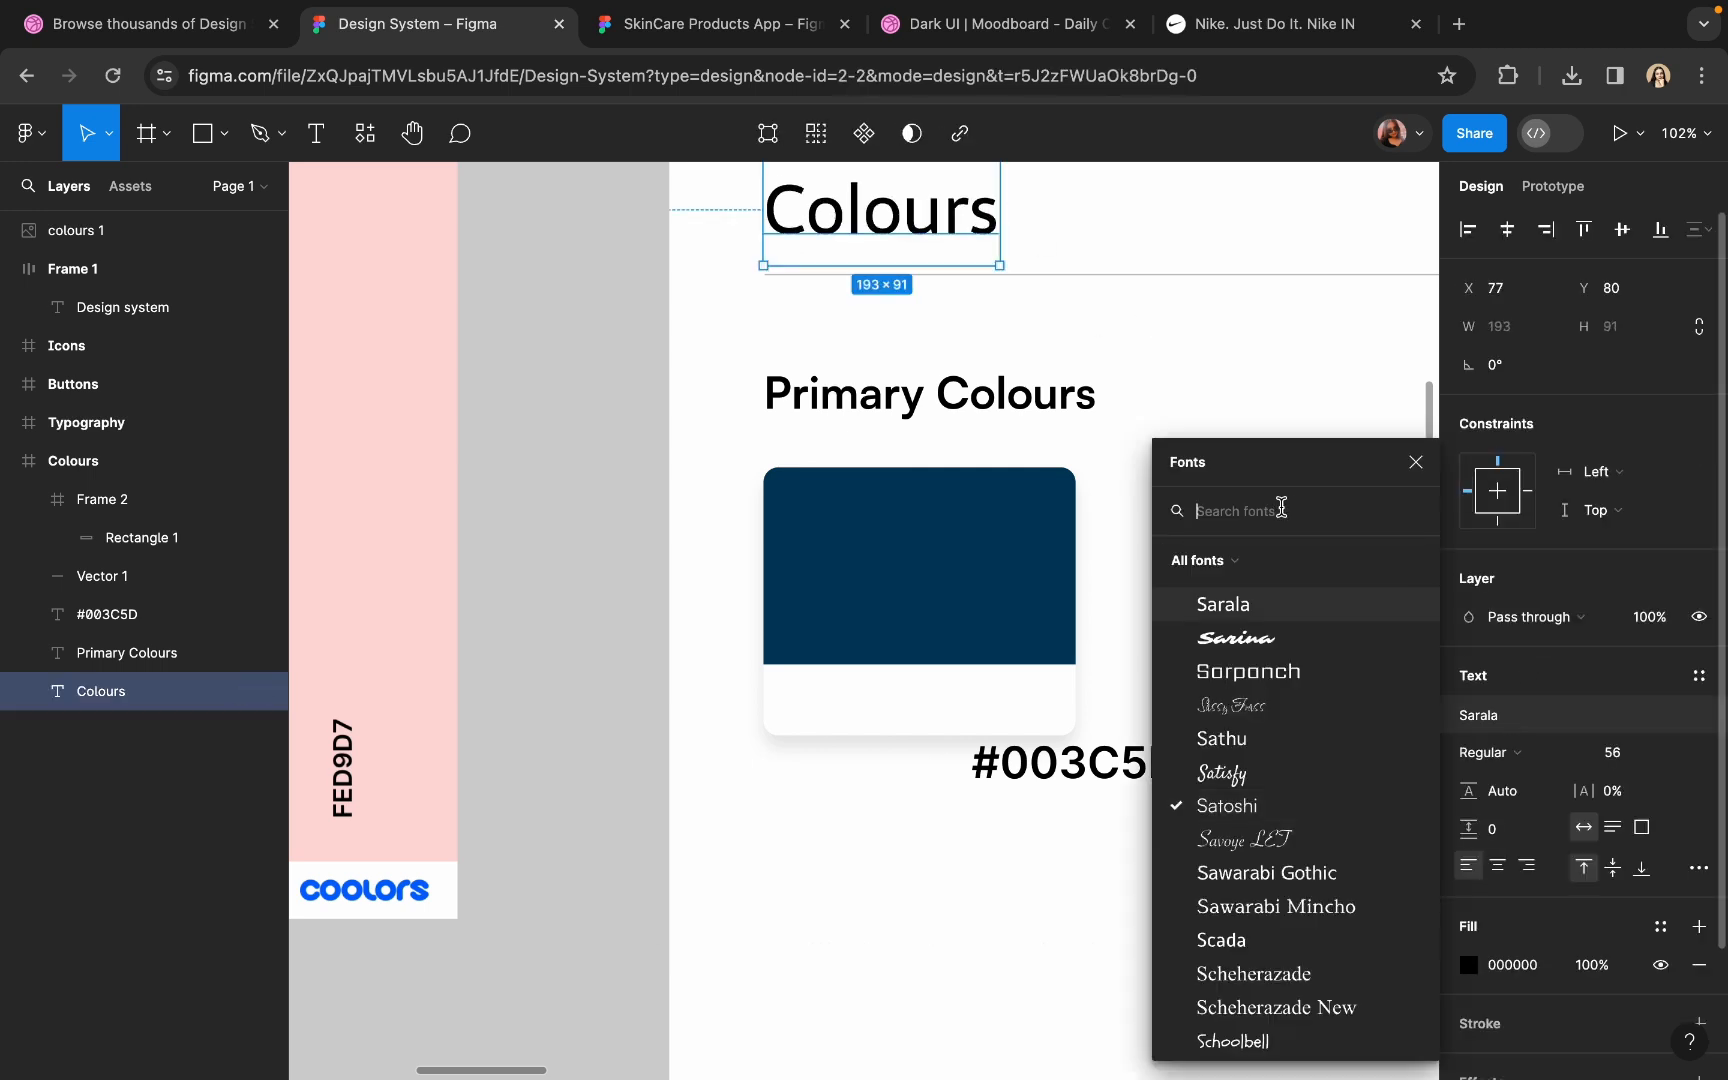
pyautogui.write('mah')
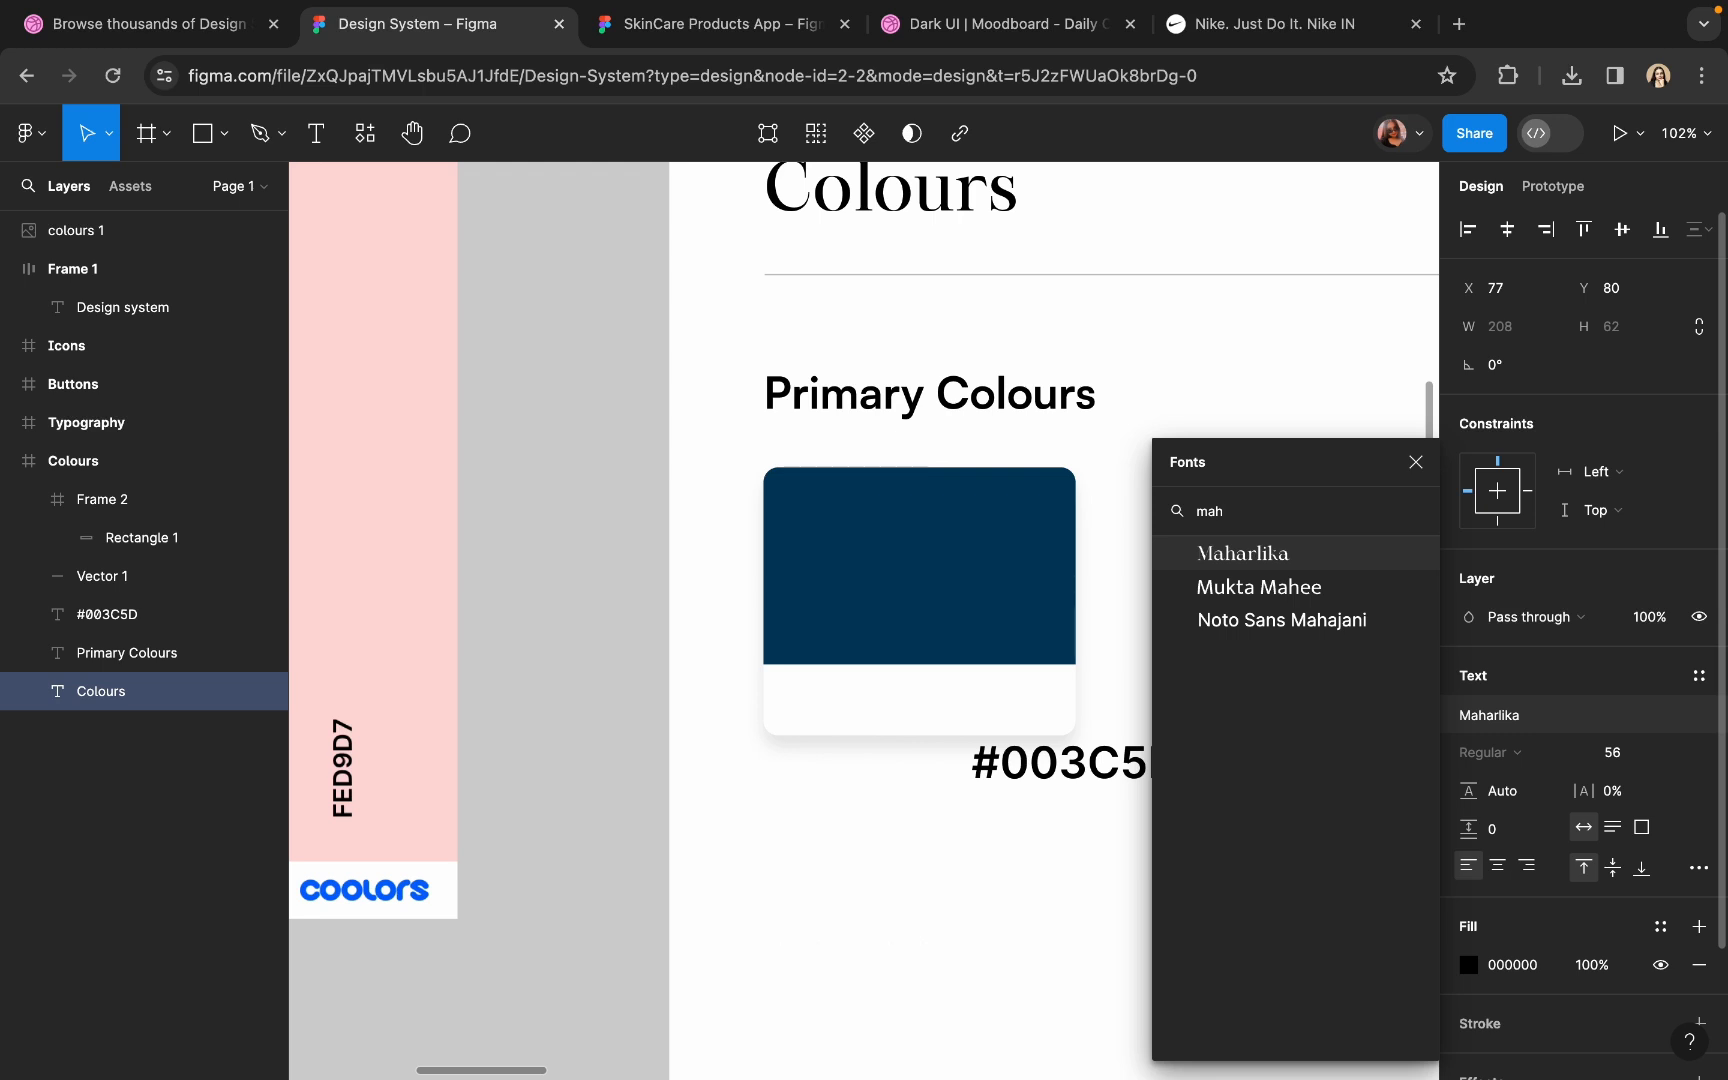
pyautogui.click(1272, 550)
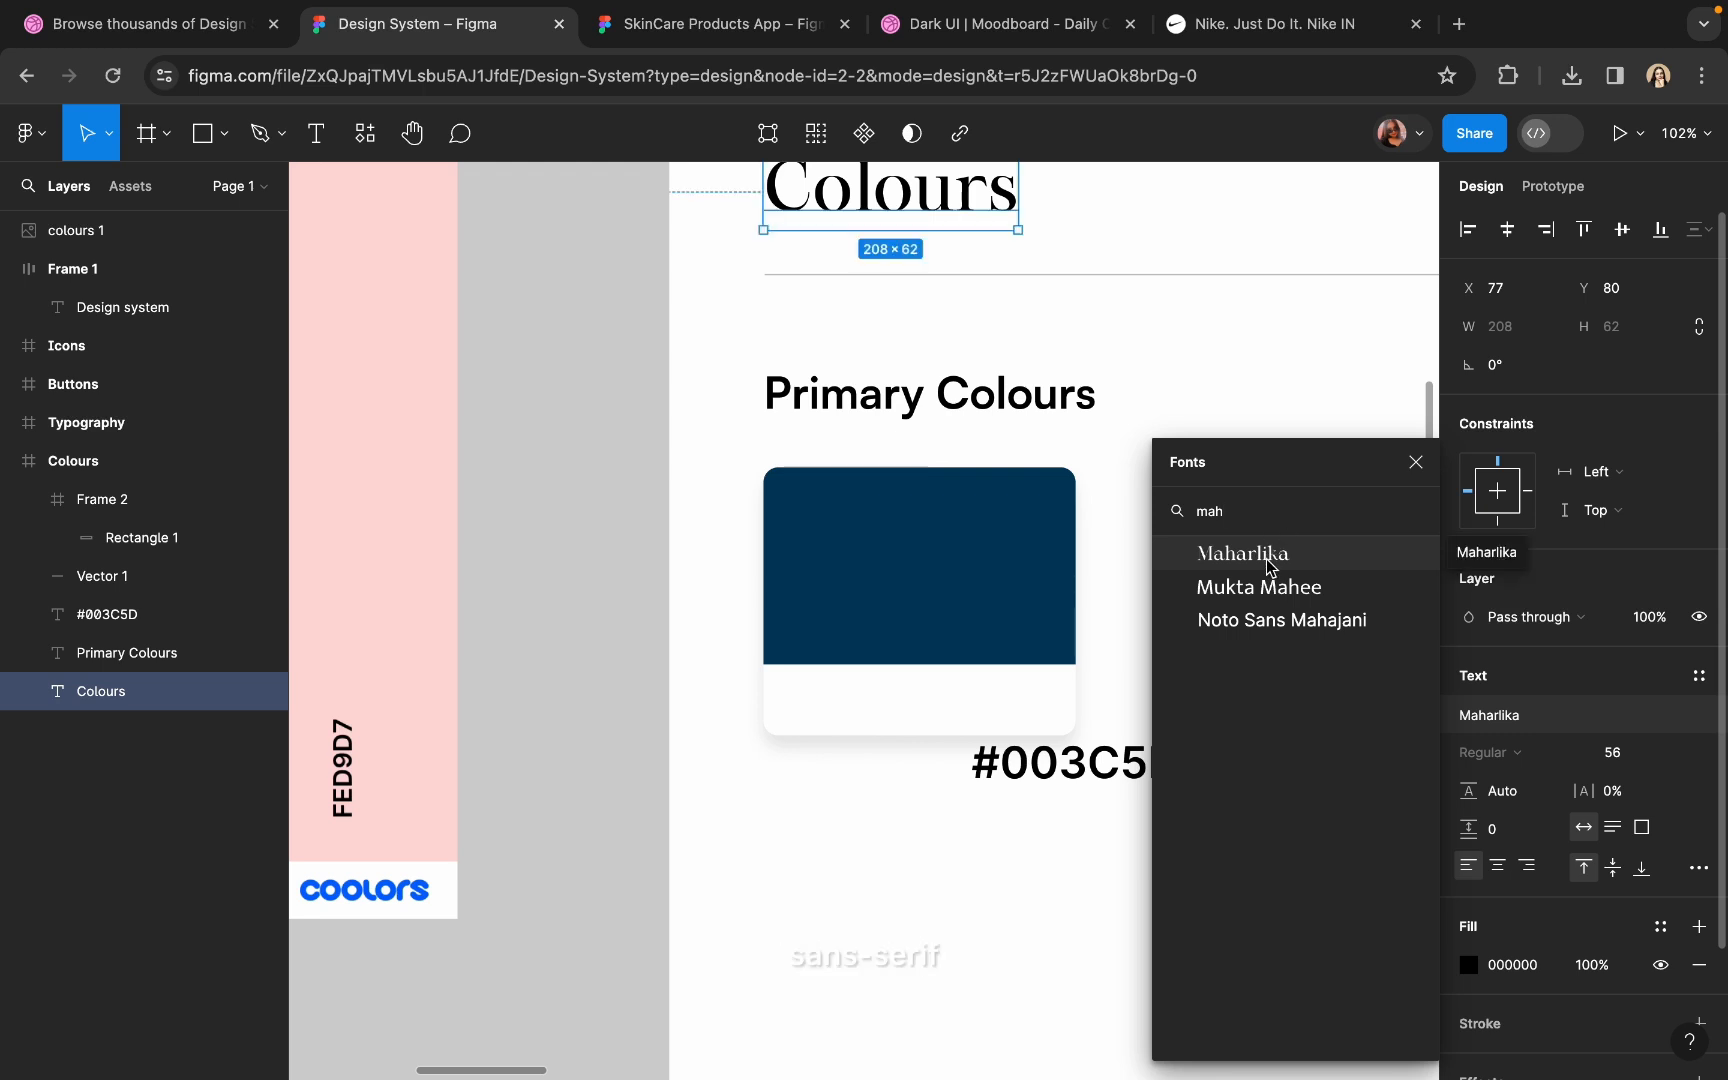
pyautogui.press('Escape')
pyautogui.scroll(-1, 1157, 502)
pyautogui.scroll(2, 1157, 502)
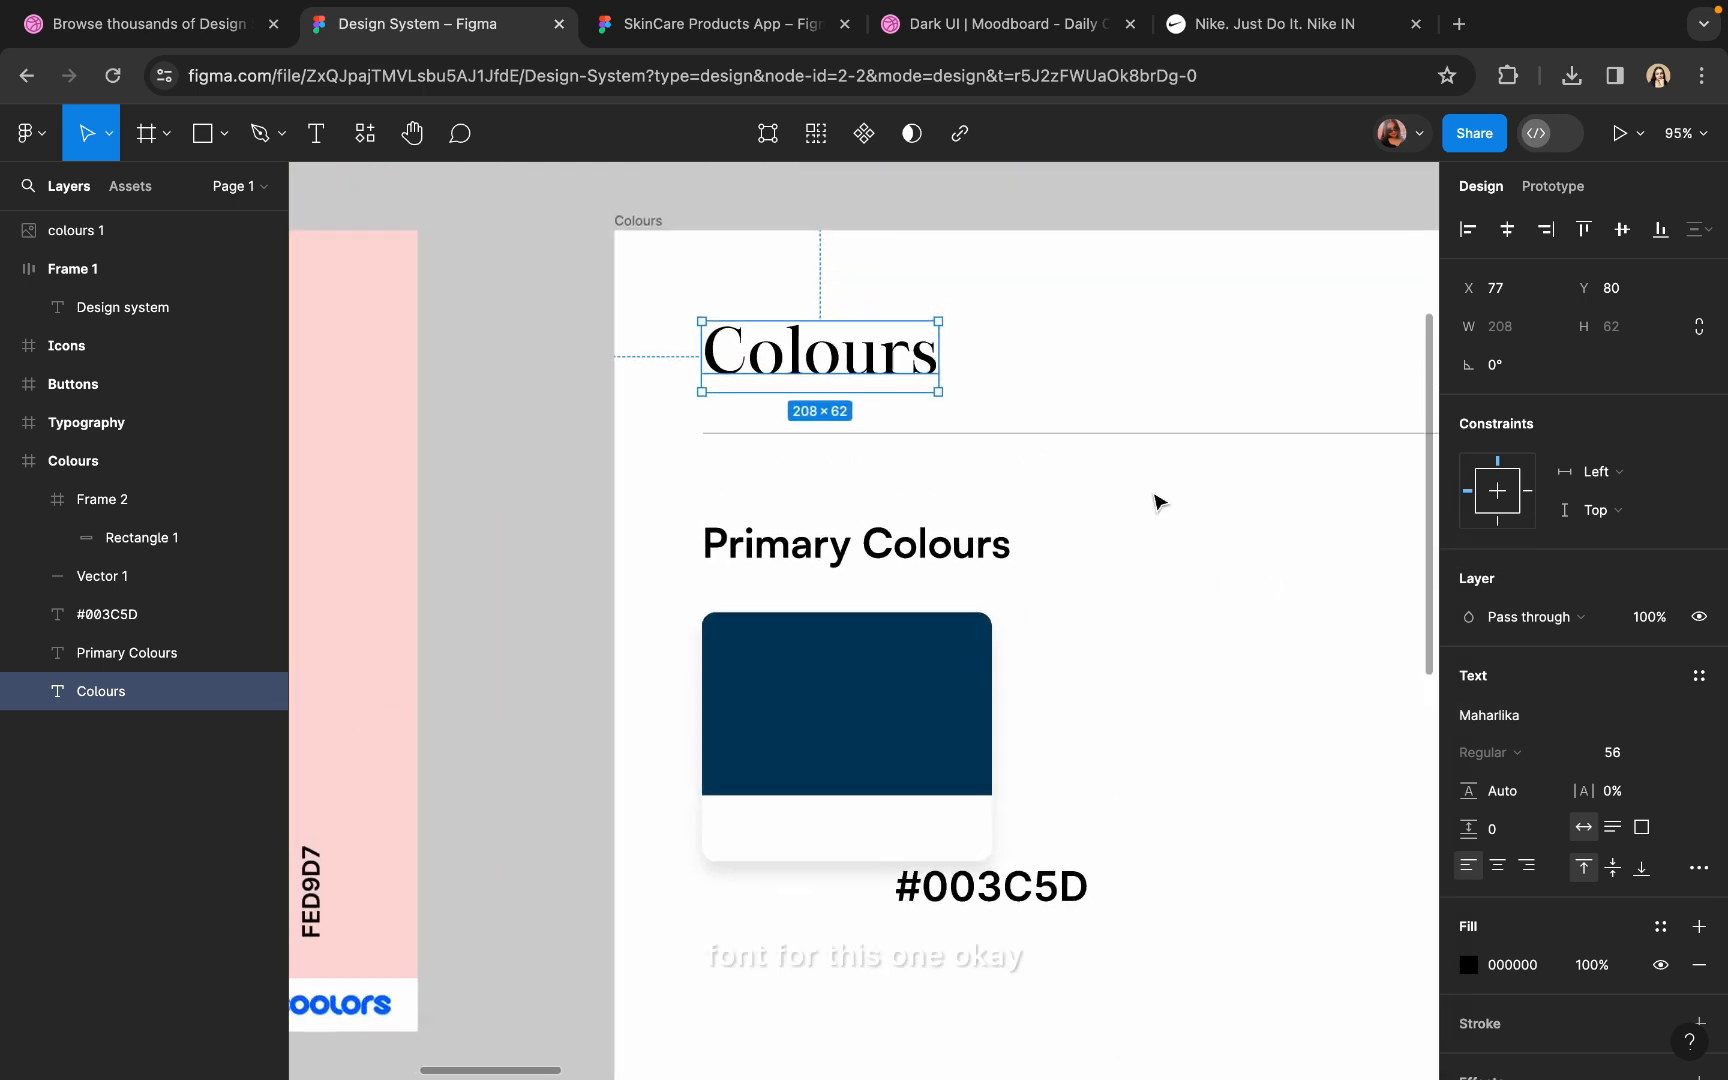
pyautogui.click(1132, 526)
pyautogui.scroll(-1, 1132, 526)
pyautogui.scroll(3, 768, 505)
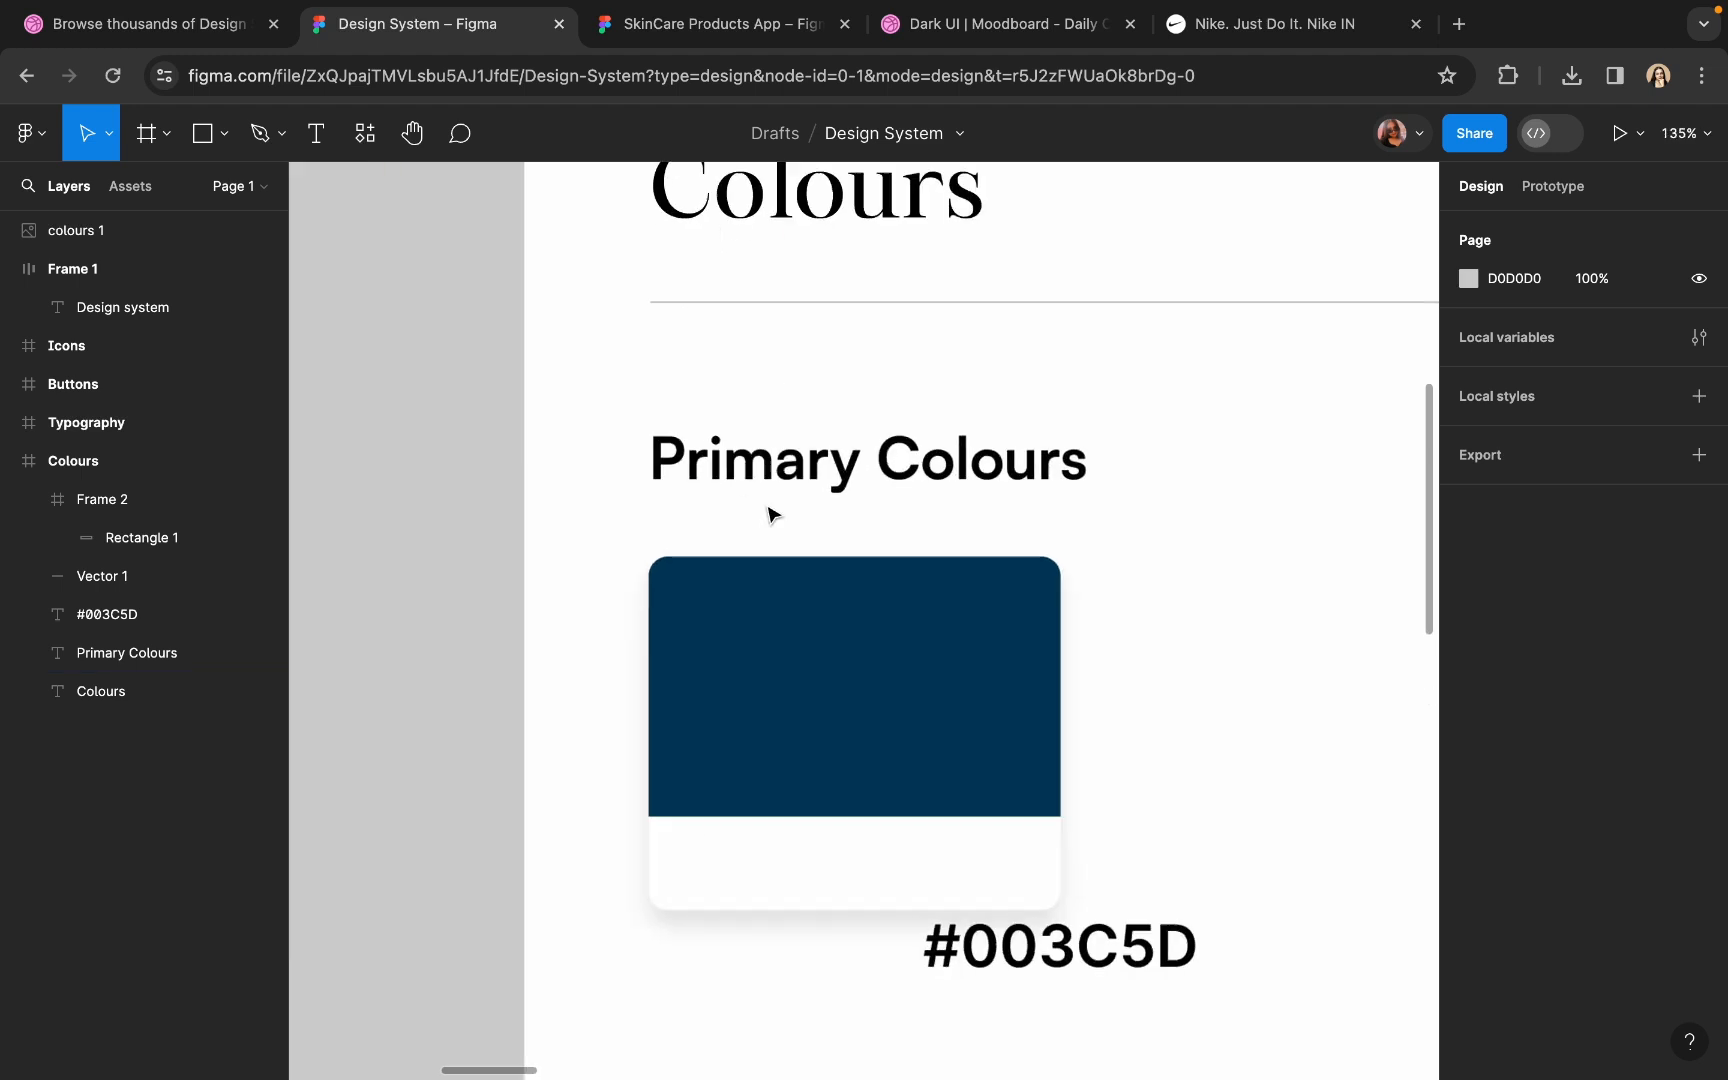
# - Set the large Colours heading's font to Manrope and choose a different weight for it
pyautogui.click(842, 468)
pyautogui.click(866, 198)
pyautogui.click(1490, 714)
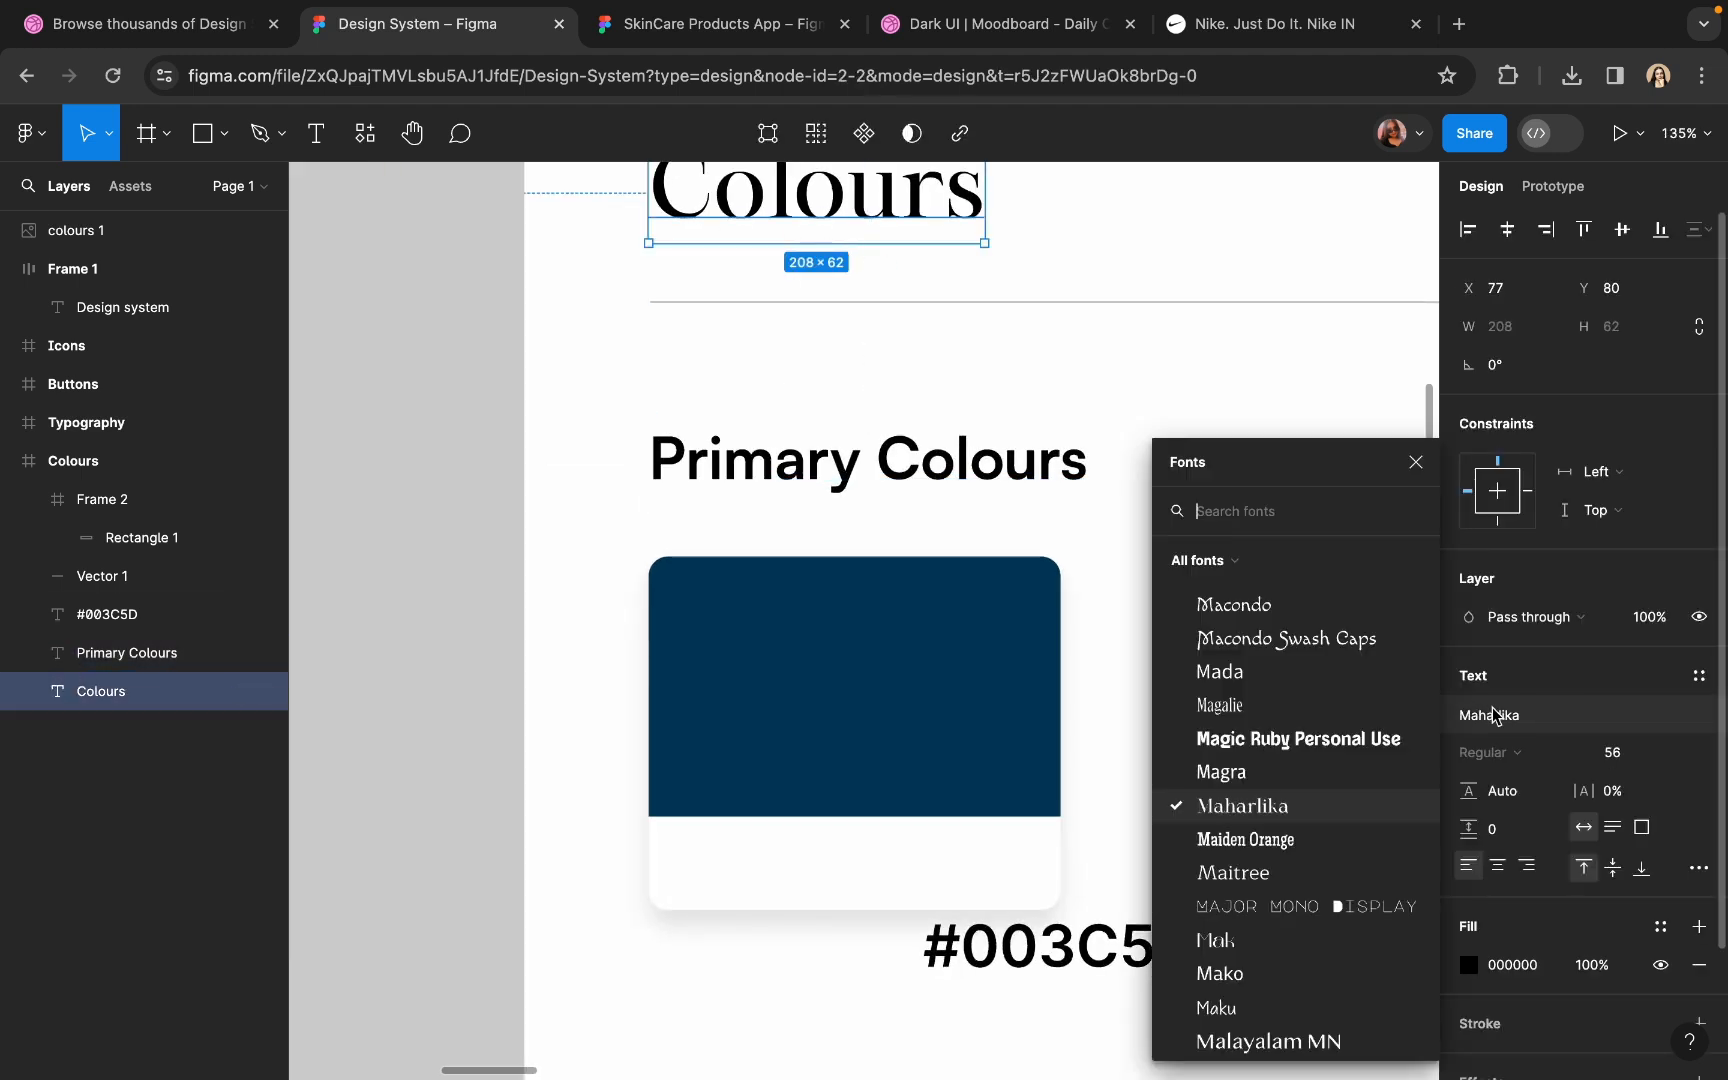
pyautogui.write('man')
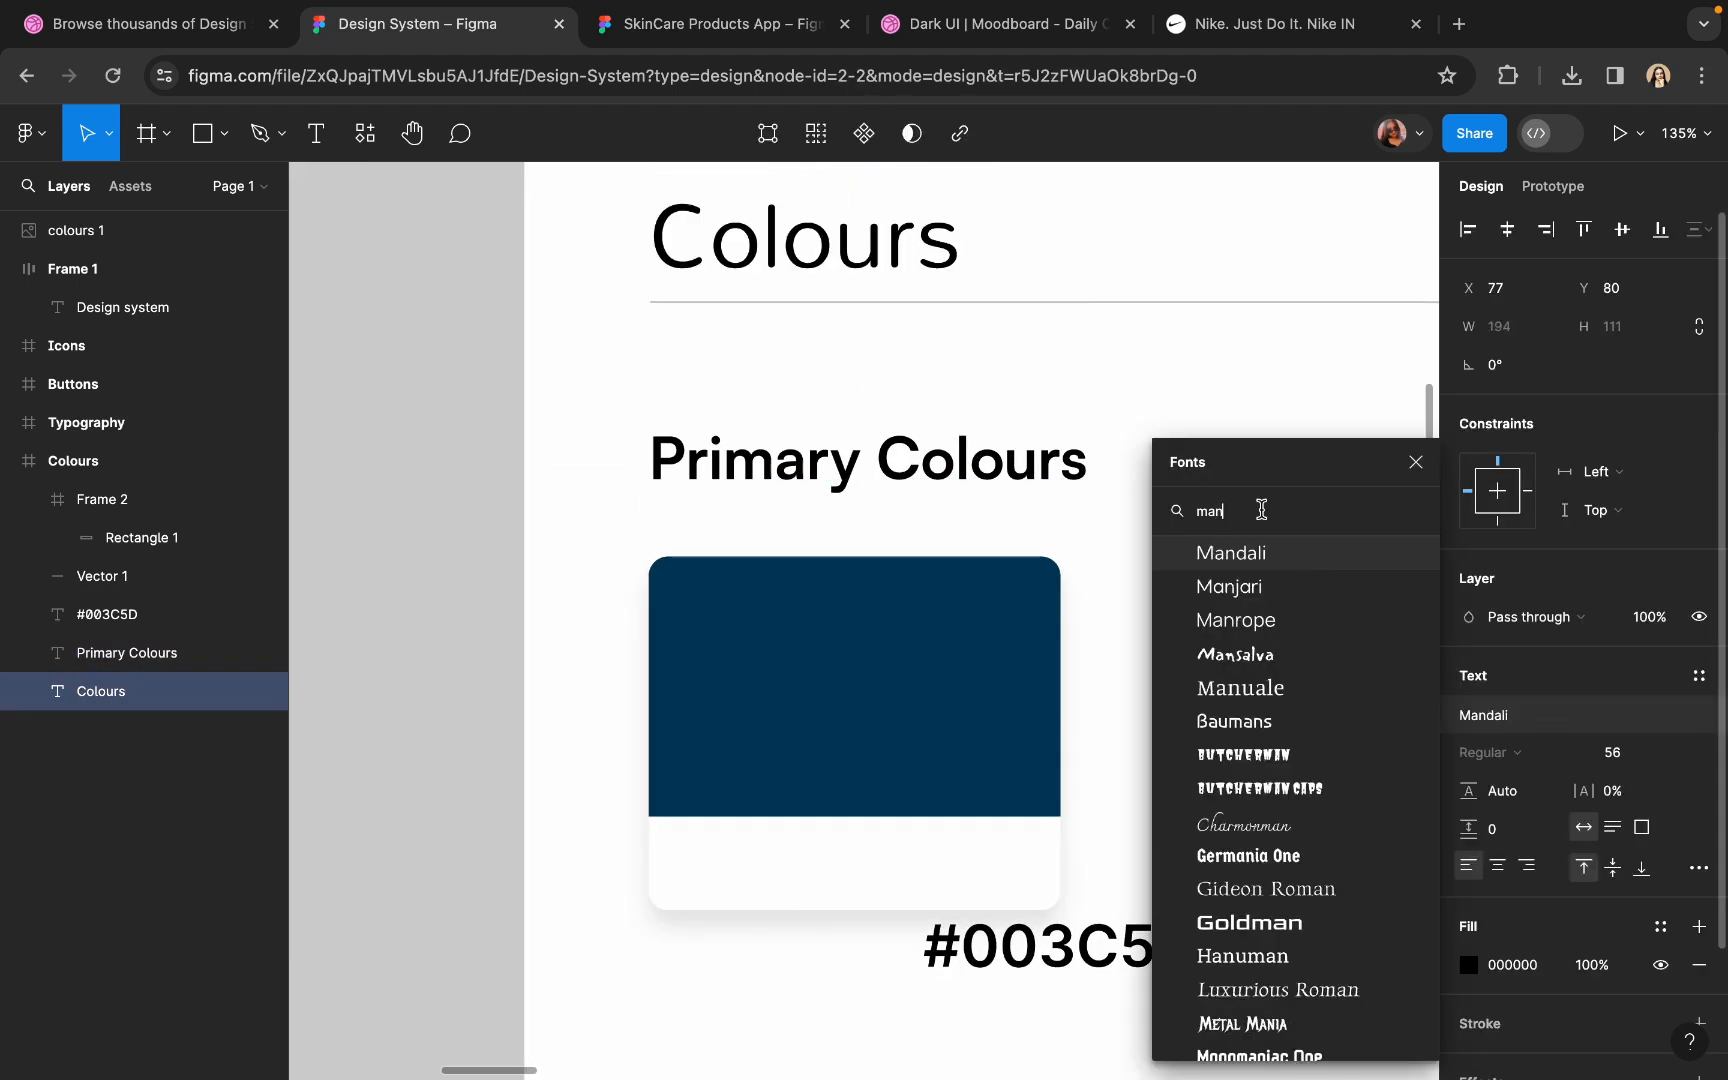
pyautogui.click(1245, 618)
pyautogui.click(1525, 752)
pyautogui.click(1525, 809)
pyautogui.click(1272, 748)
pyautogui.scroll(-5, 1250, 742)
pyautogui.hscroll(1, 1246, 741)
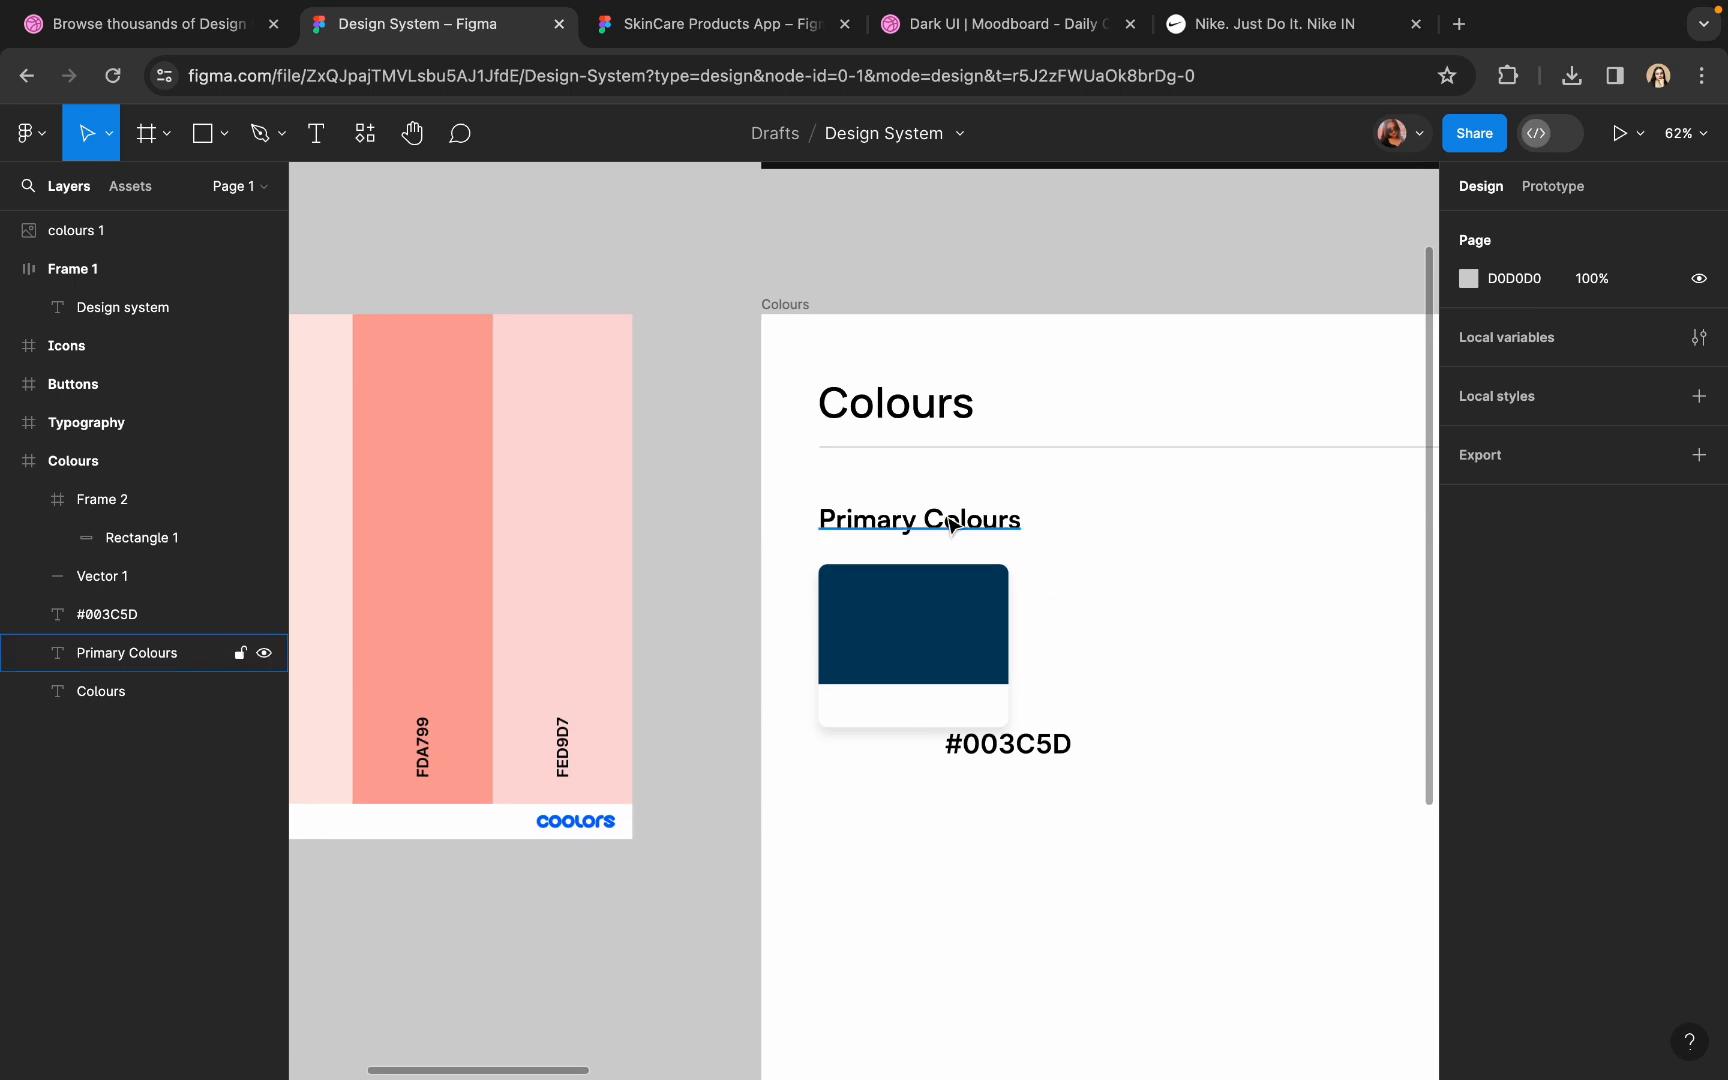
# - Move the Primary Colours heading slightly down, closer to the swatch card
pyautogui.scroll(3, 950, 522)
pyautogui.click(947, 525)
pyautogui.scroll(4, 945, 524)
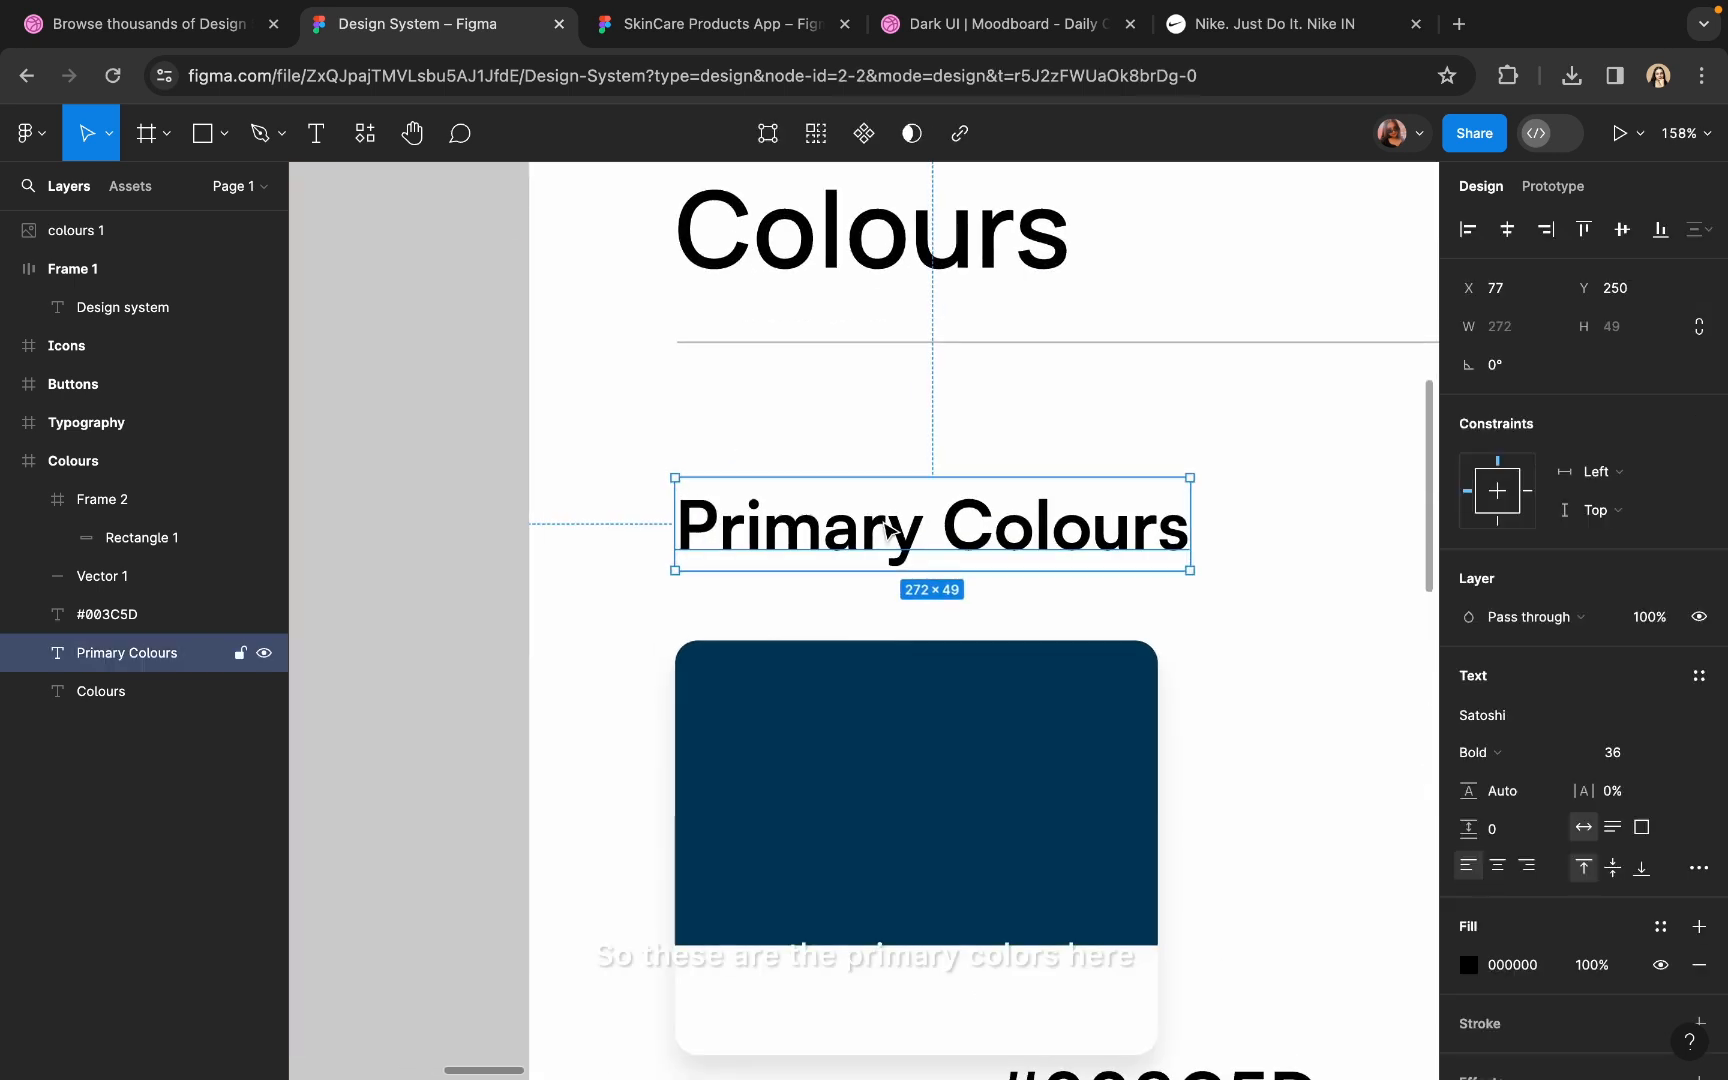
pyautogui.moveTo(886, 527); pyautogui.dragTo(893, 550)
pyautogui.click(883, 393)
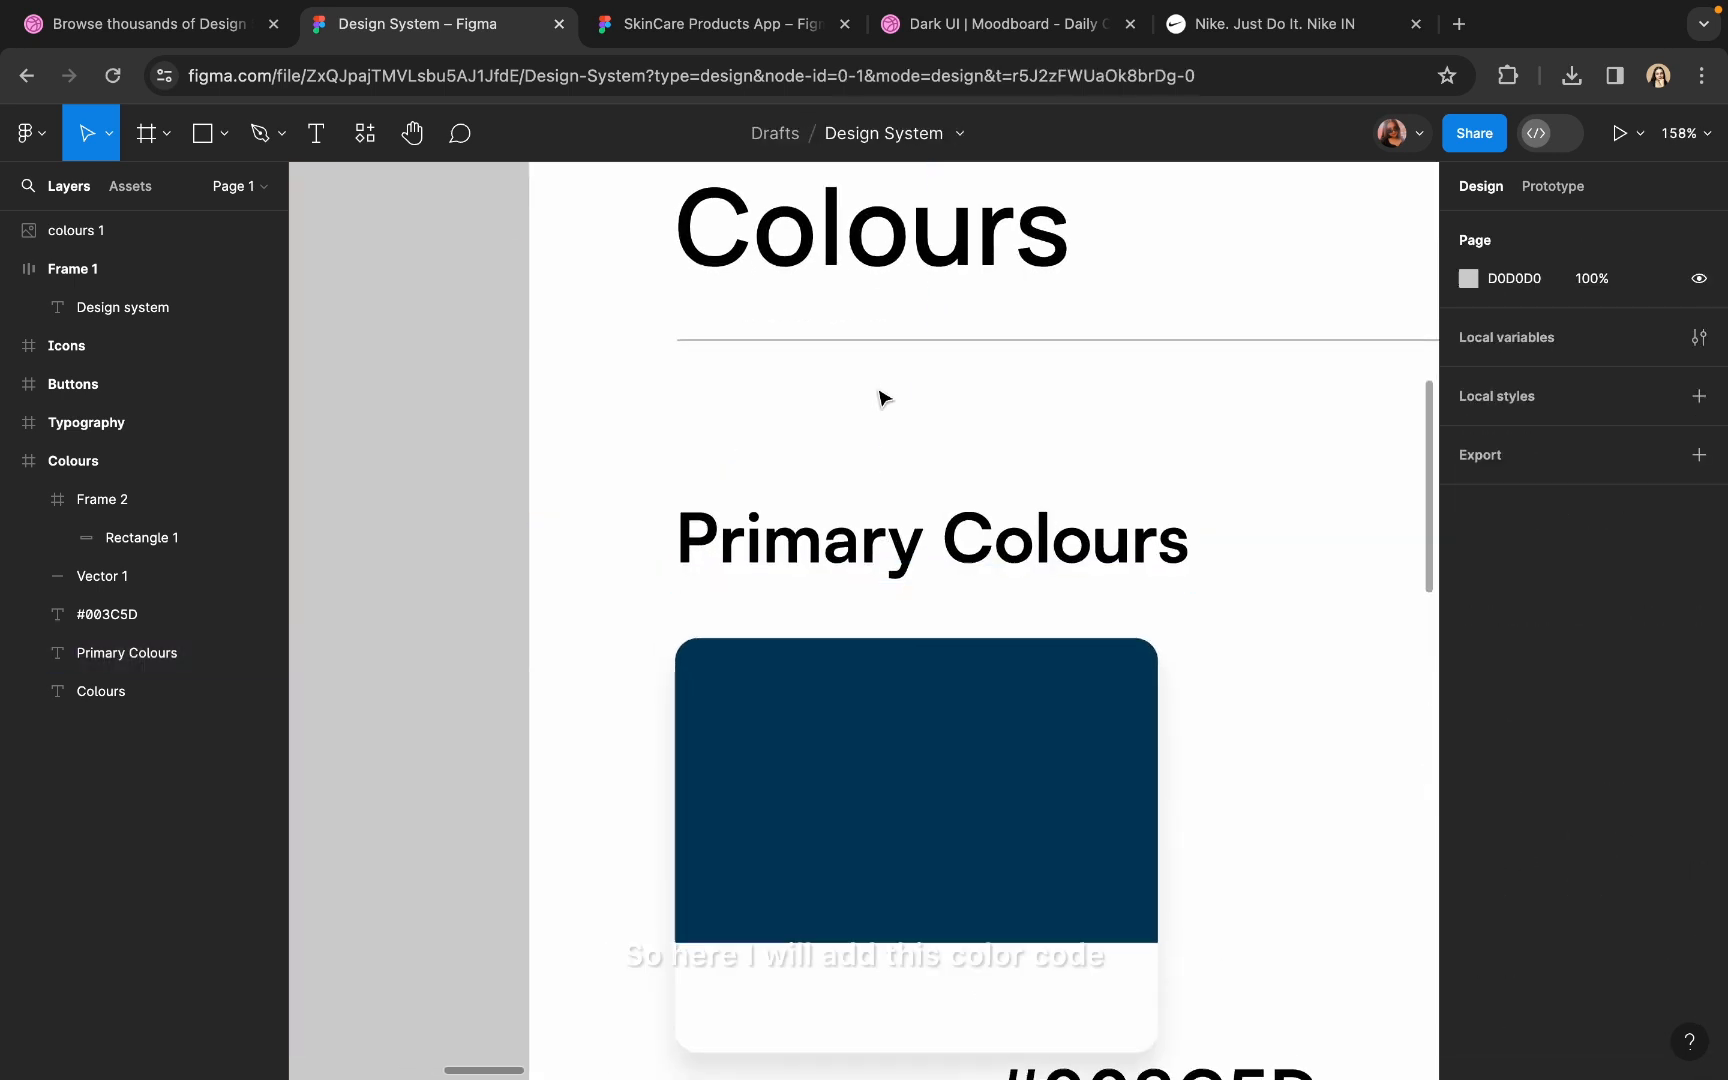
# - Set the font size of the #003C5D label below the swatch card to 20
pyautogui.scroll(-3, 883, 450)
pyautogui.hscroll(1, 883, 450)
pyautogui.click(1068, 765)
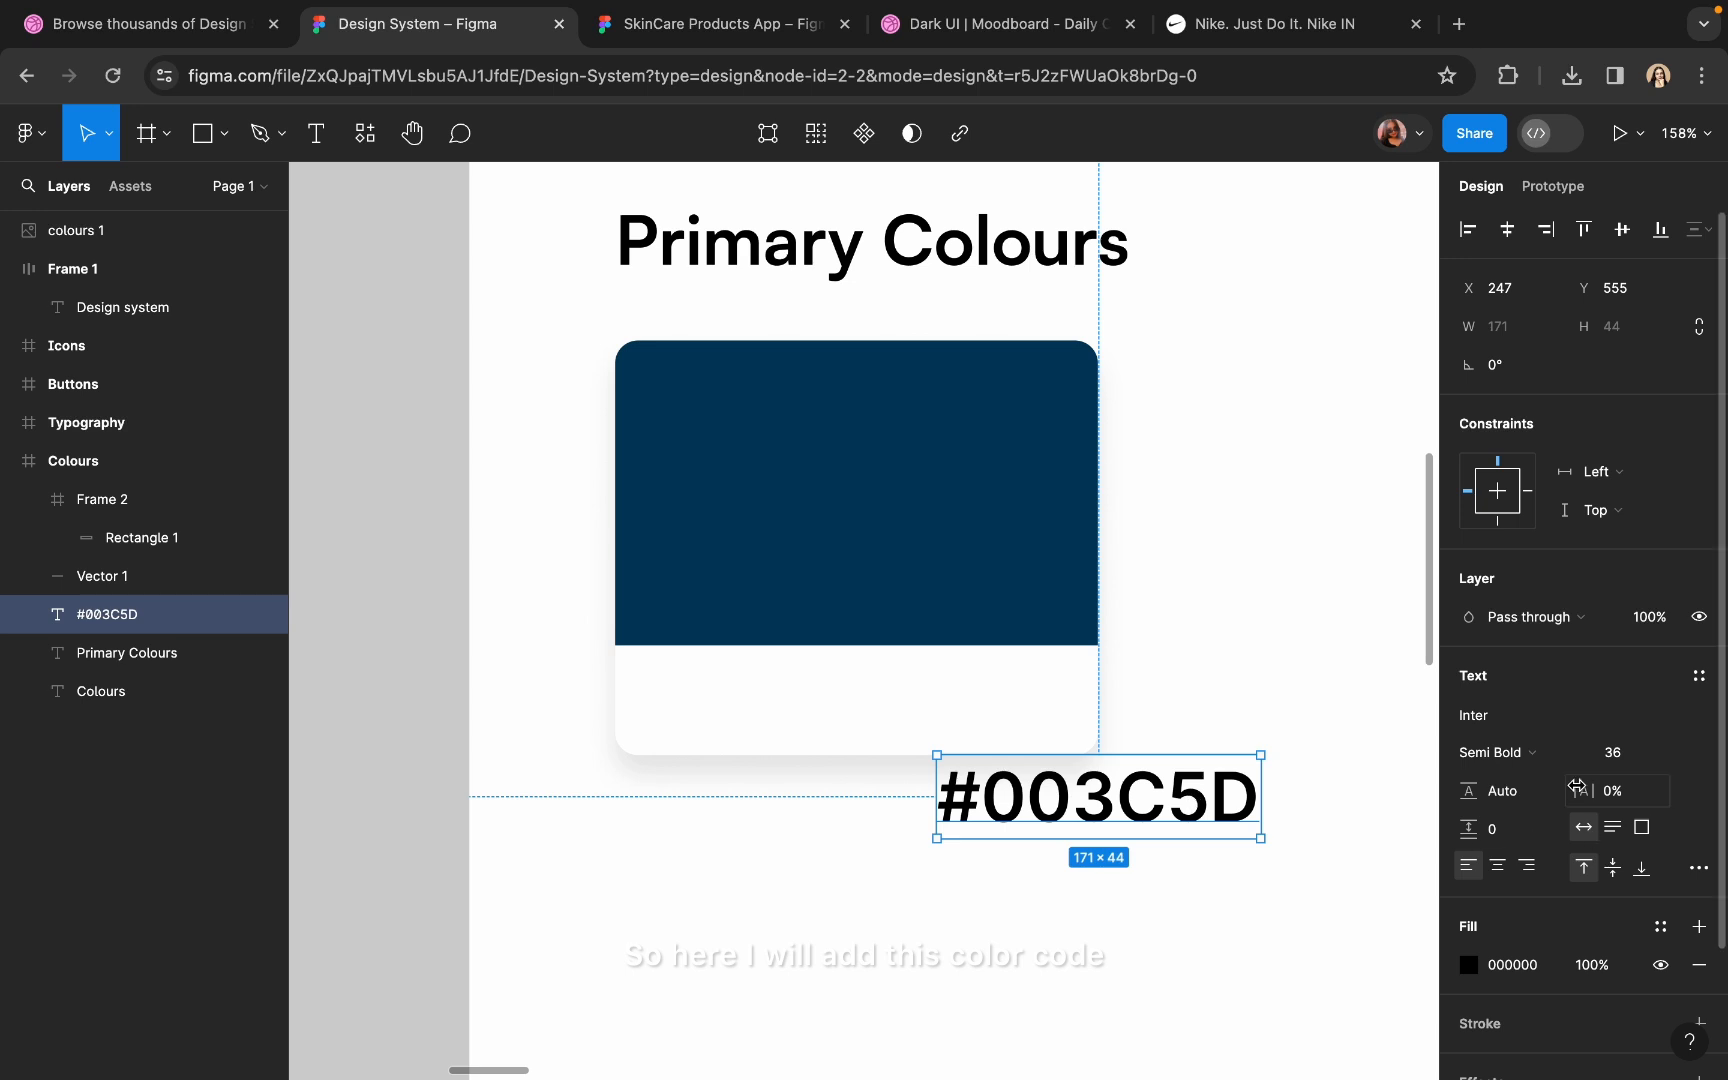
pyautogui.doubleClick(1625, 766)
pyautogui.press('Return')
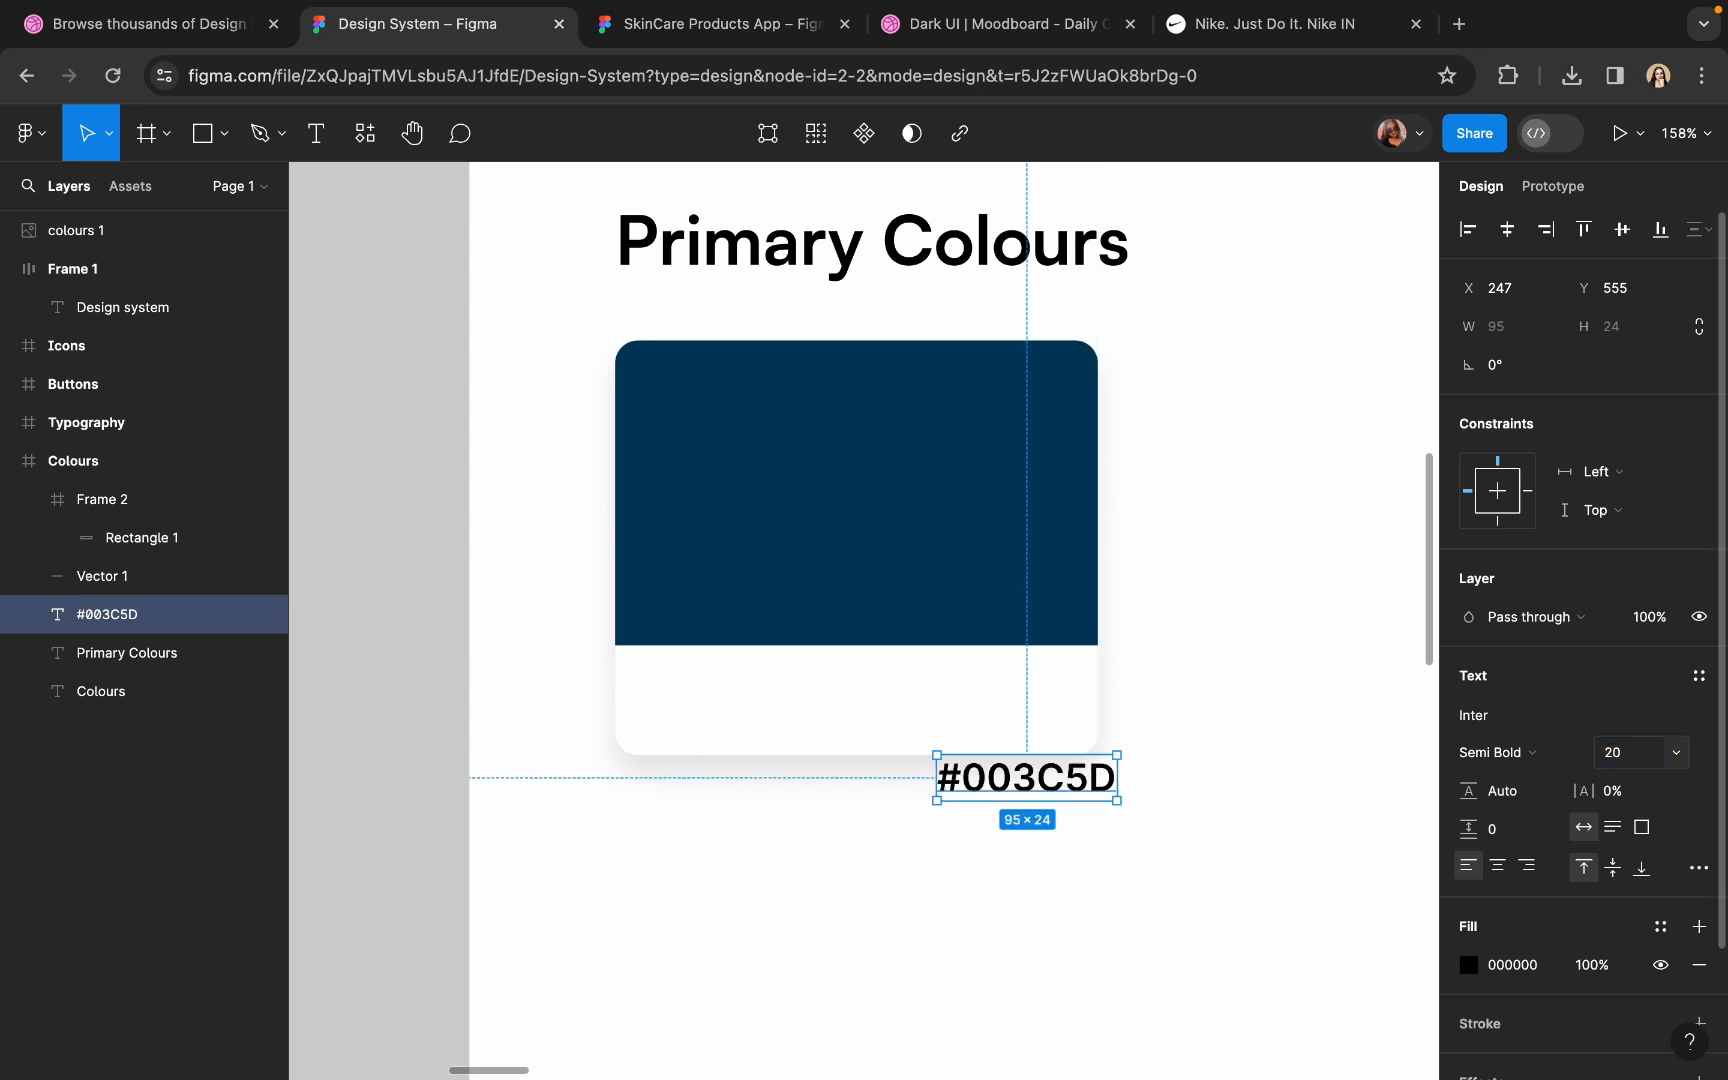
# - Place the #003C5D label at the right of the card's white strip and a duplicate at the left reading AAA
pyautogui.moveTo(1035, 795); pyautogui.dragTo(737, 708)
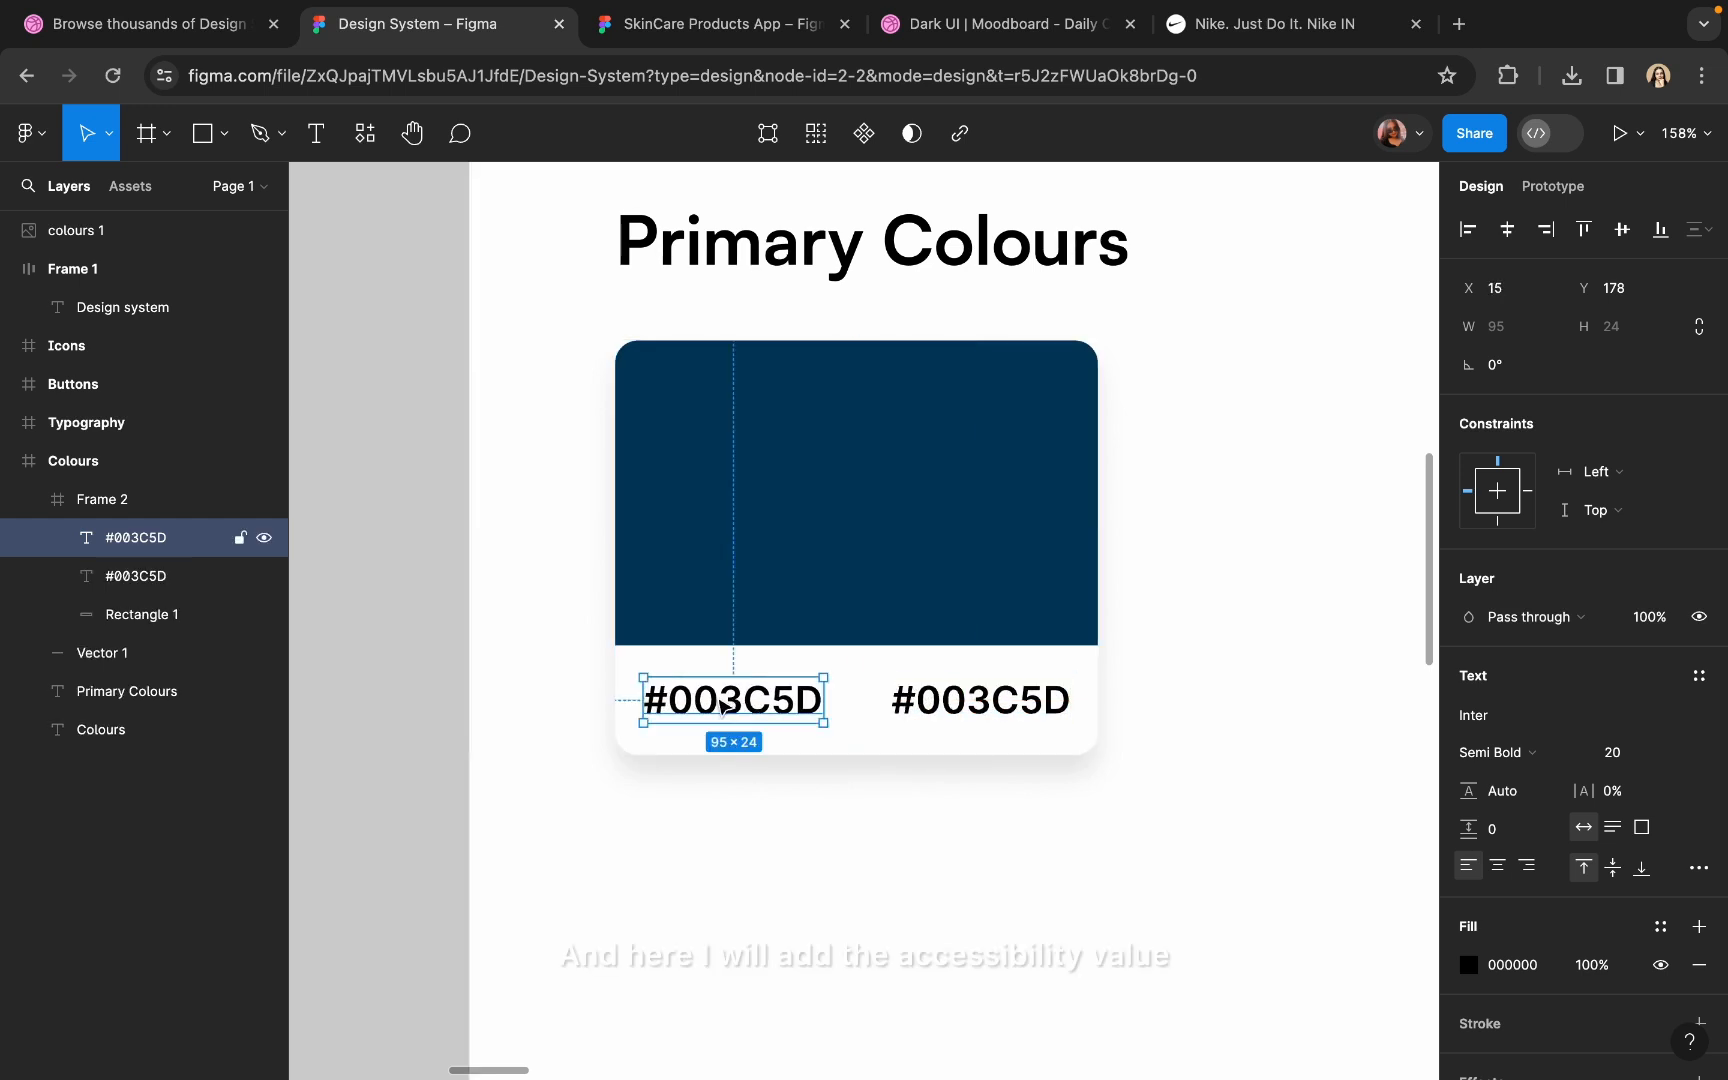
pyautogui.doubleClick(719, 702)
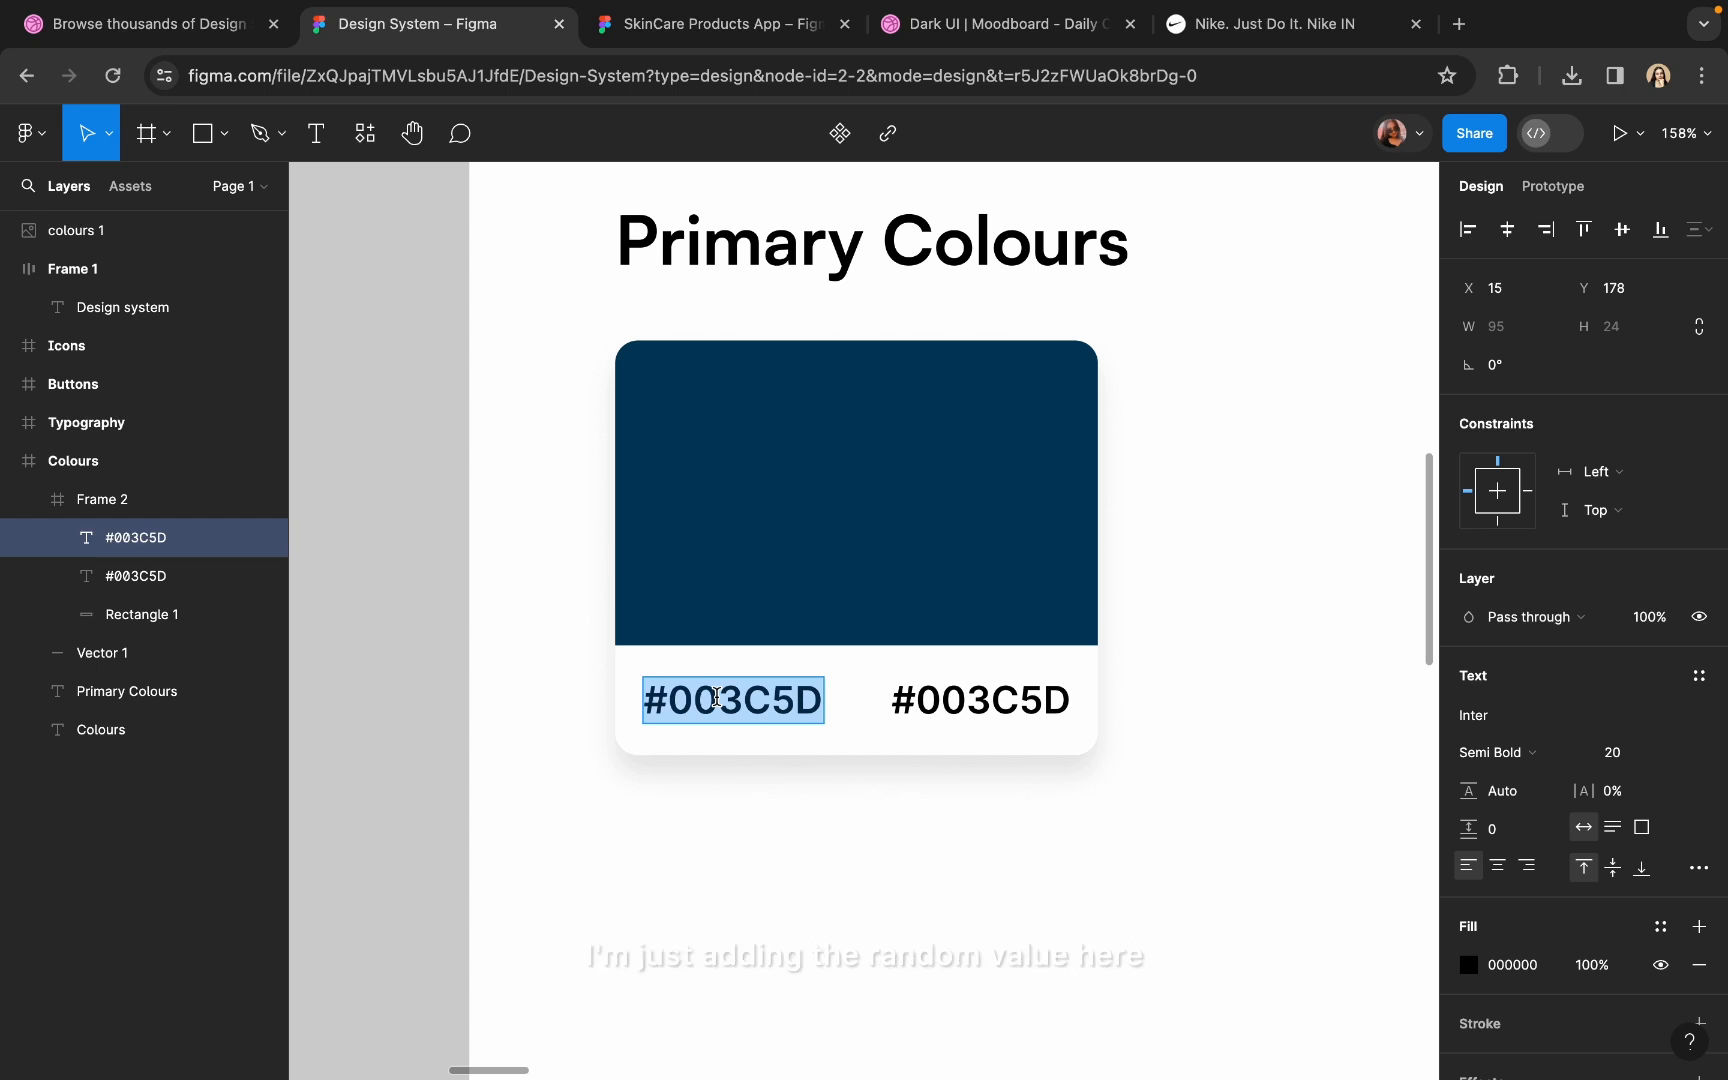
pyautogui.write('AAA')
pyautogui.press('Escape')
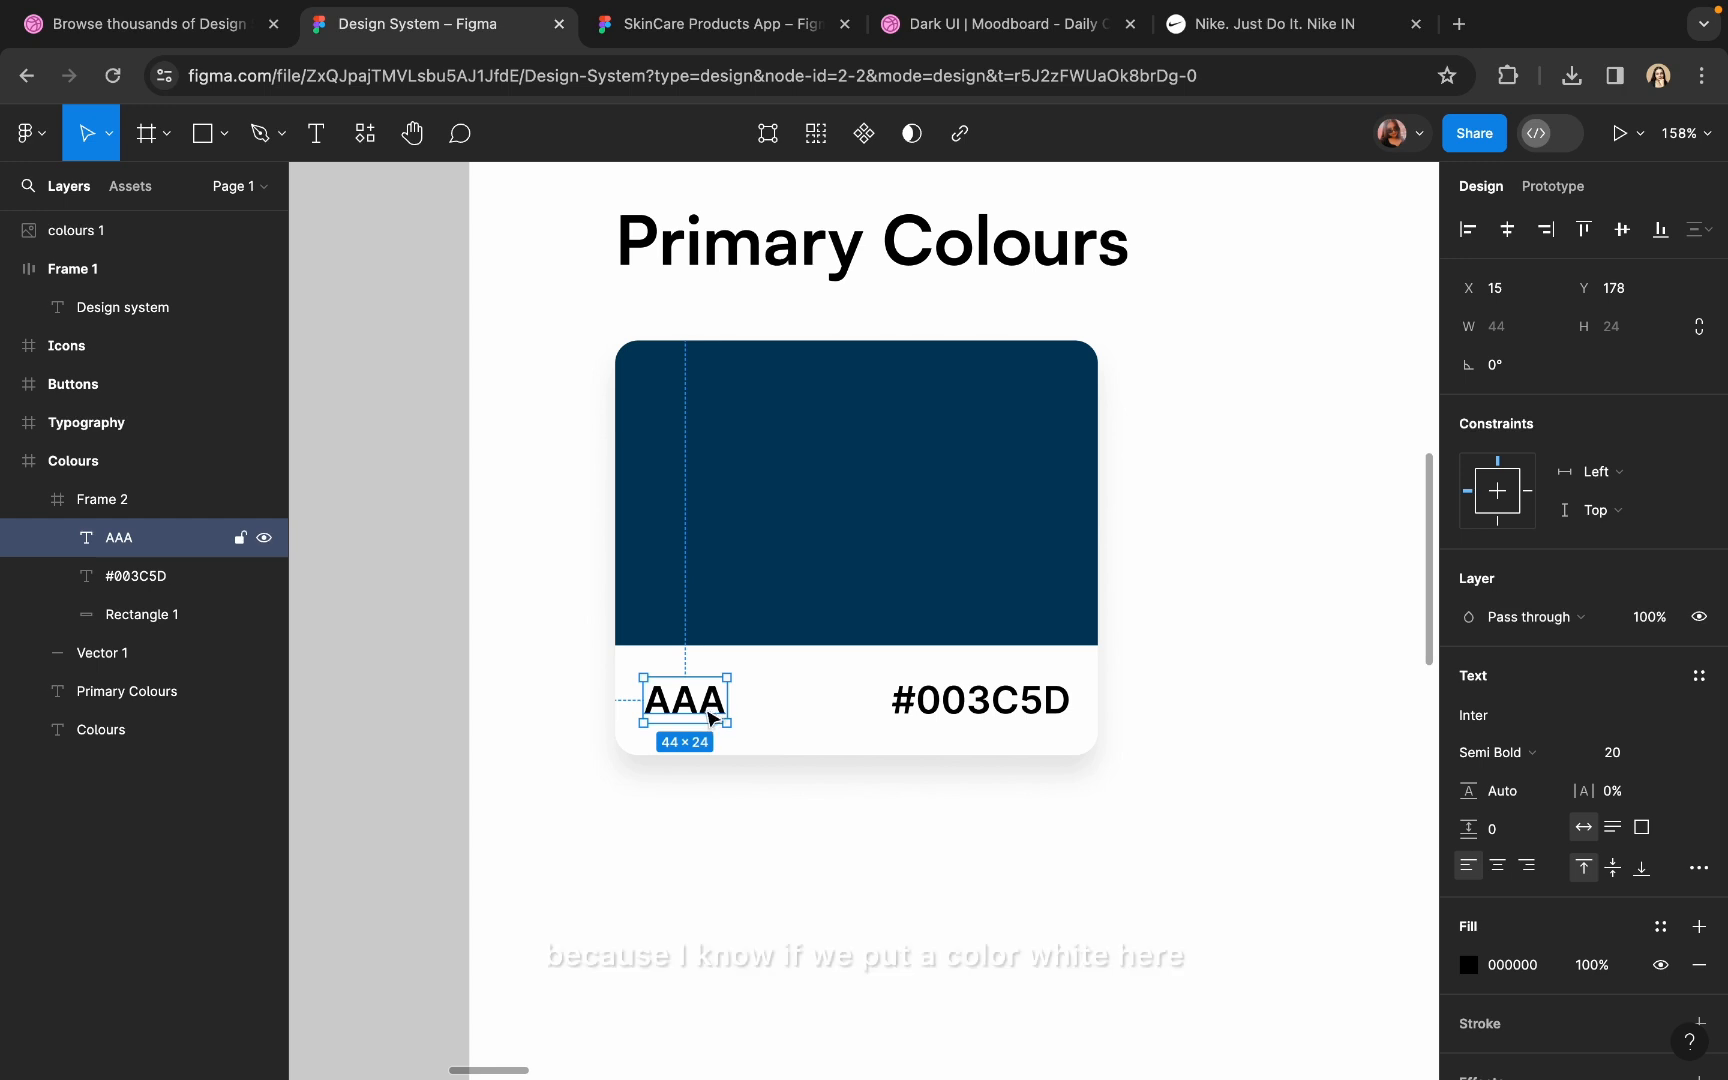
# - Duplicate the AAA label into the middle of the swatch's blue area and fill the copy with white FFFFFF
pyautogui.moveTo(711, 712); pyautogui.dragTo(881, 519)
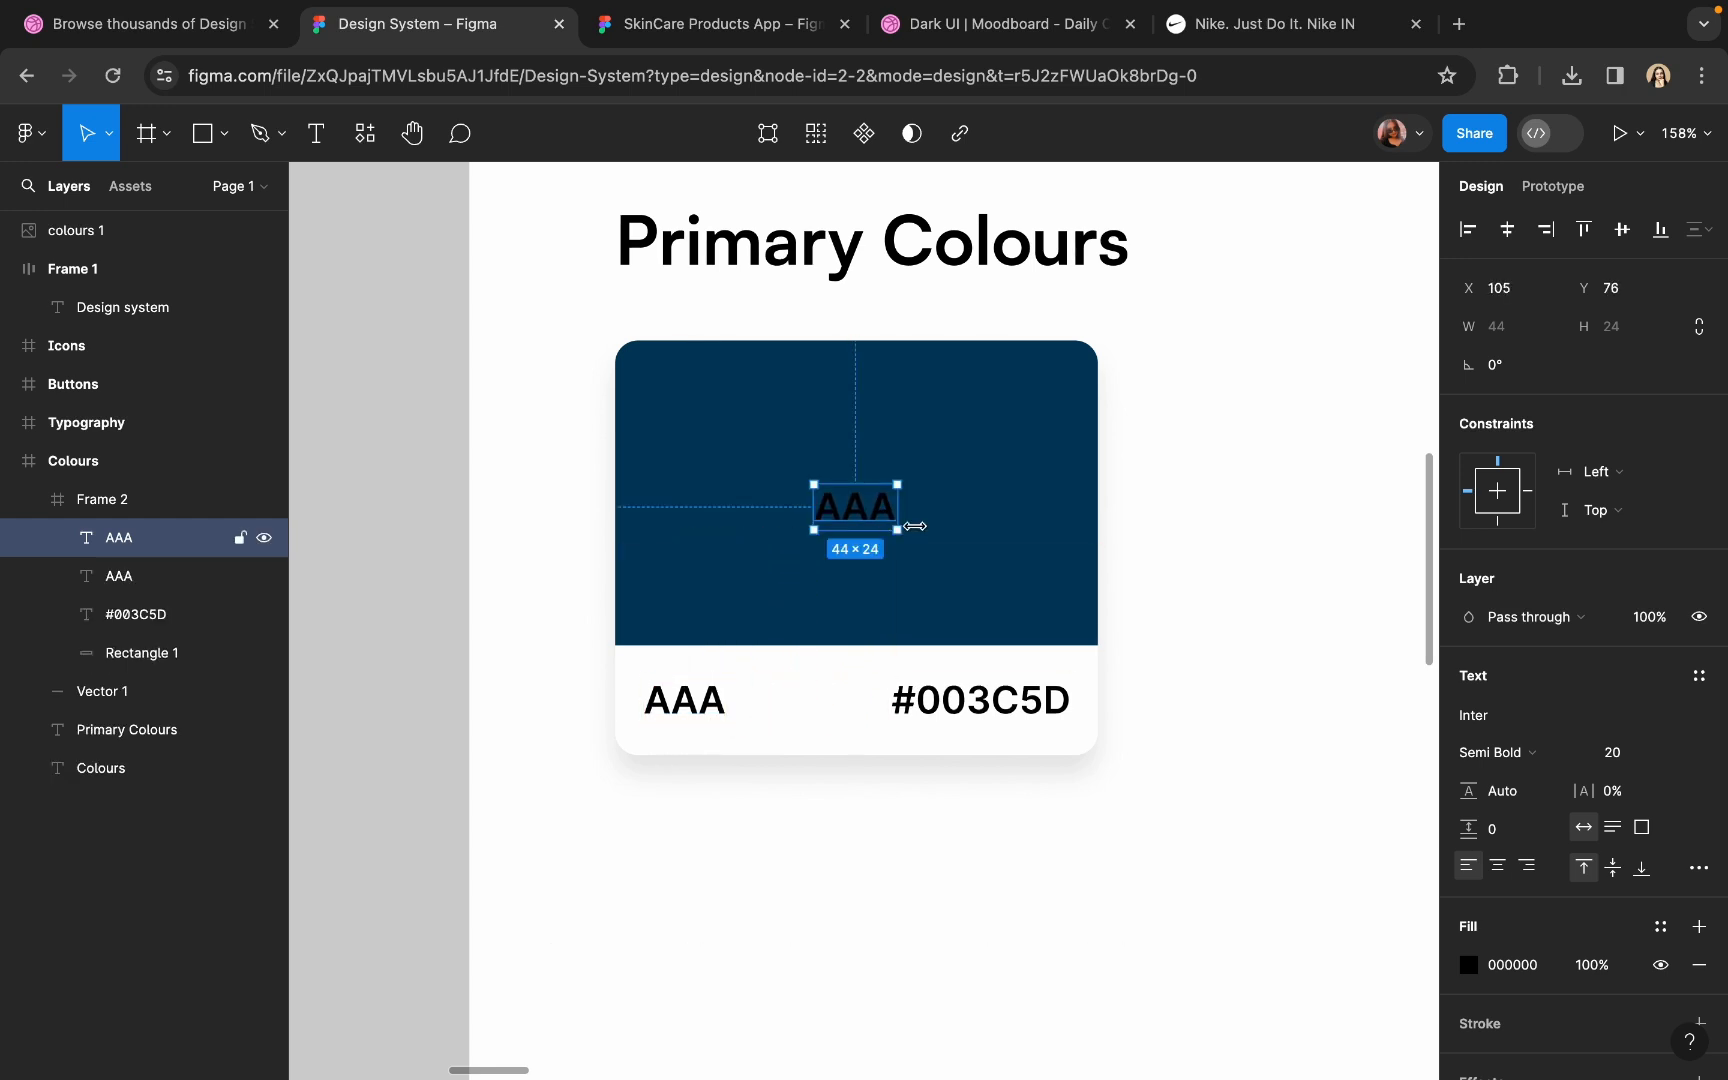
pyautogui.click(1466, 965)
pyautogui.moveTo(1292, 578); pyautogui.dragTo(1070, 302)
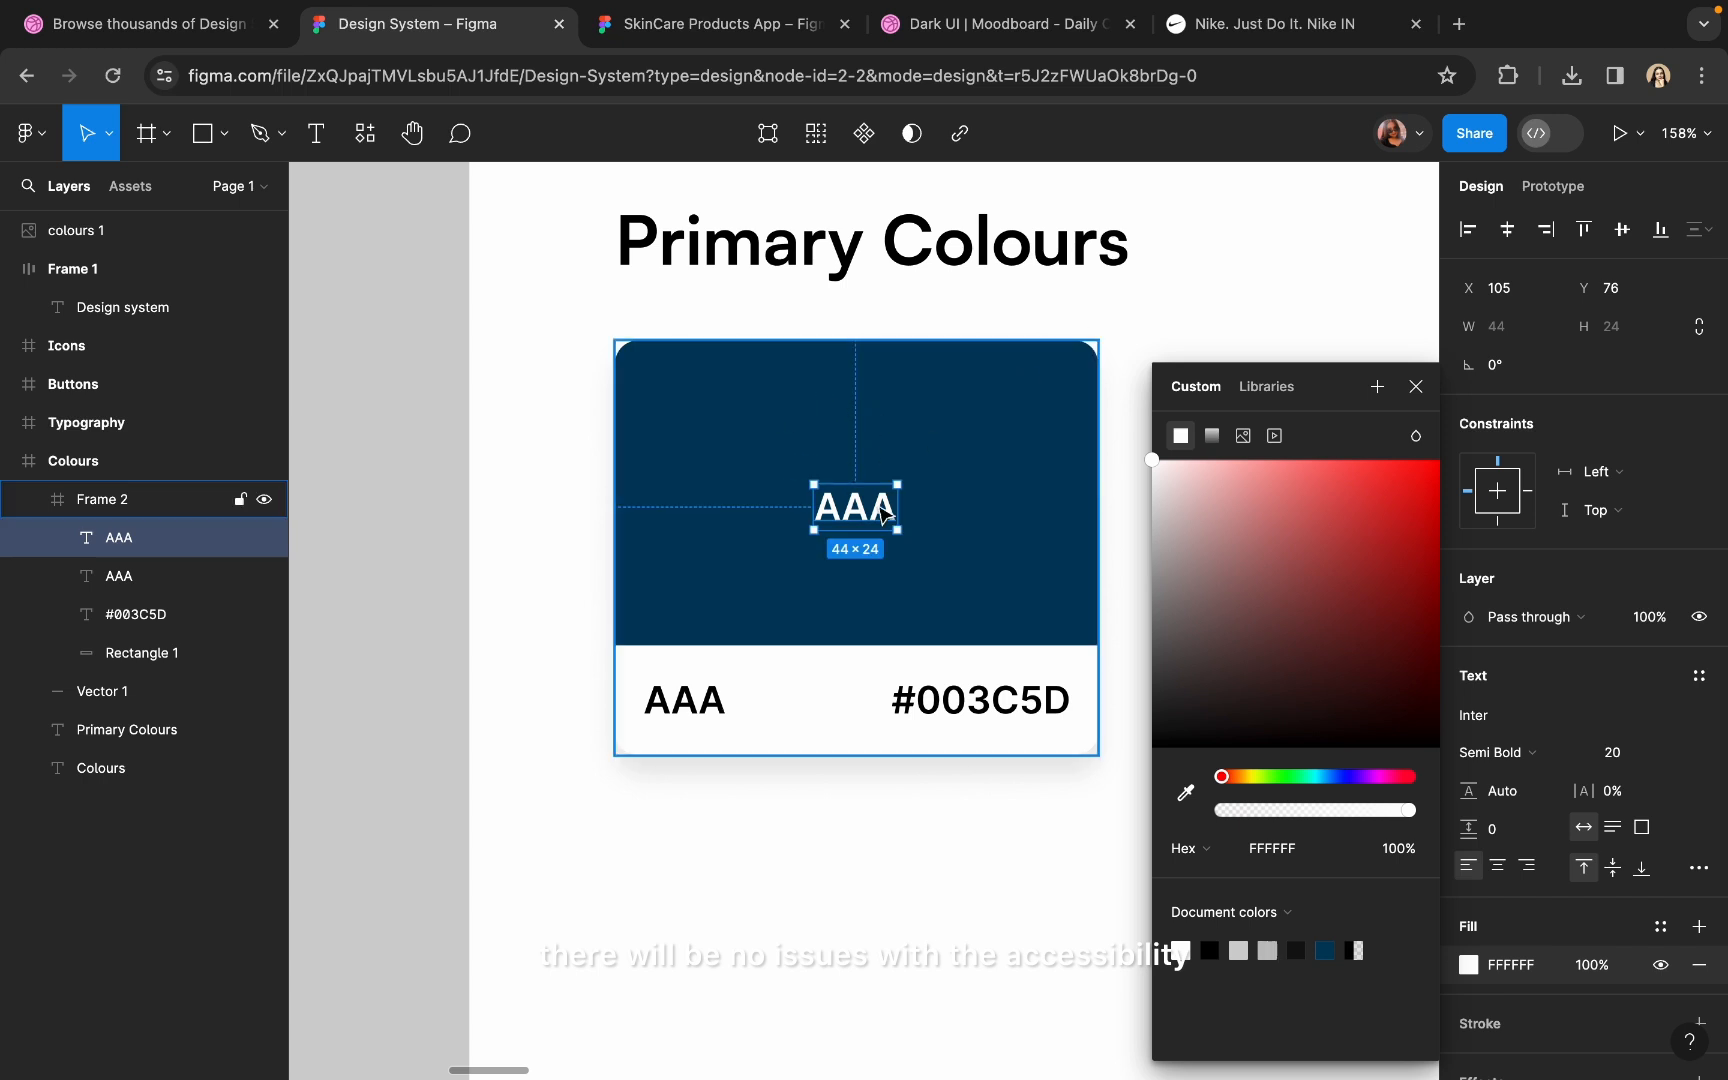
# - Combine the black AAA and #003C5D labels in an auto layout and centre it horizontally in the swatch card
pyautogui.click(700, 700)
pyautogui.keyDown('shift'); pyautogui.click(970, 712); pyautogui.keyUp('shift')
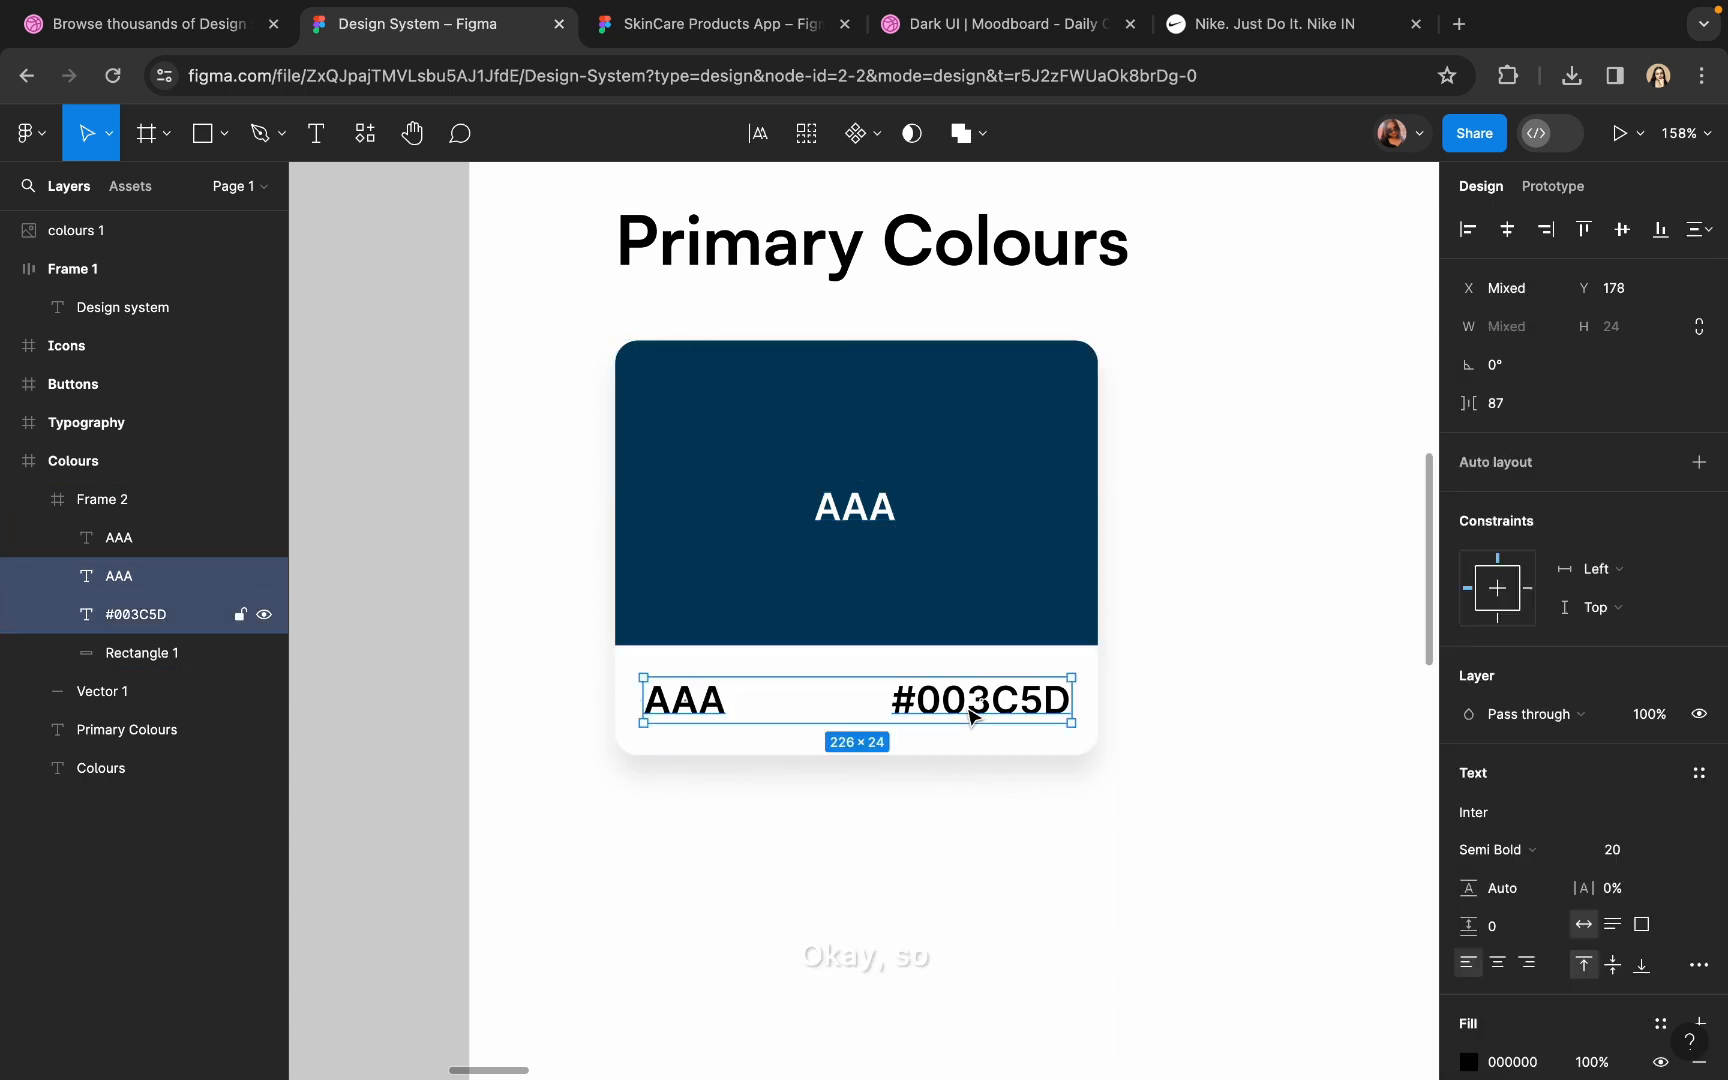
pyautogui.hotkey('shift', 'a')
pyautogui.click(1507, 229)
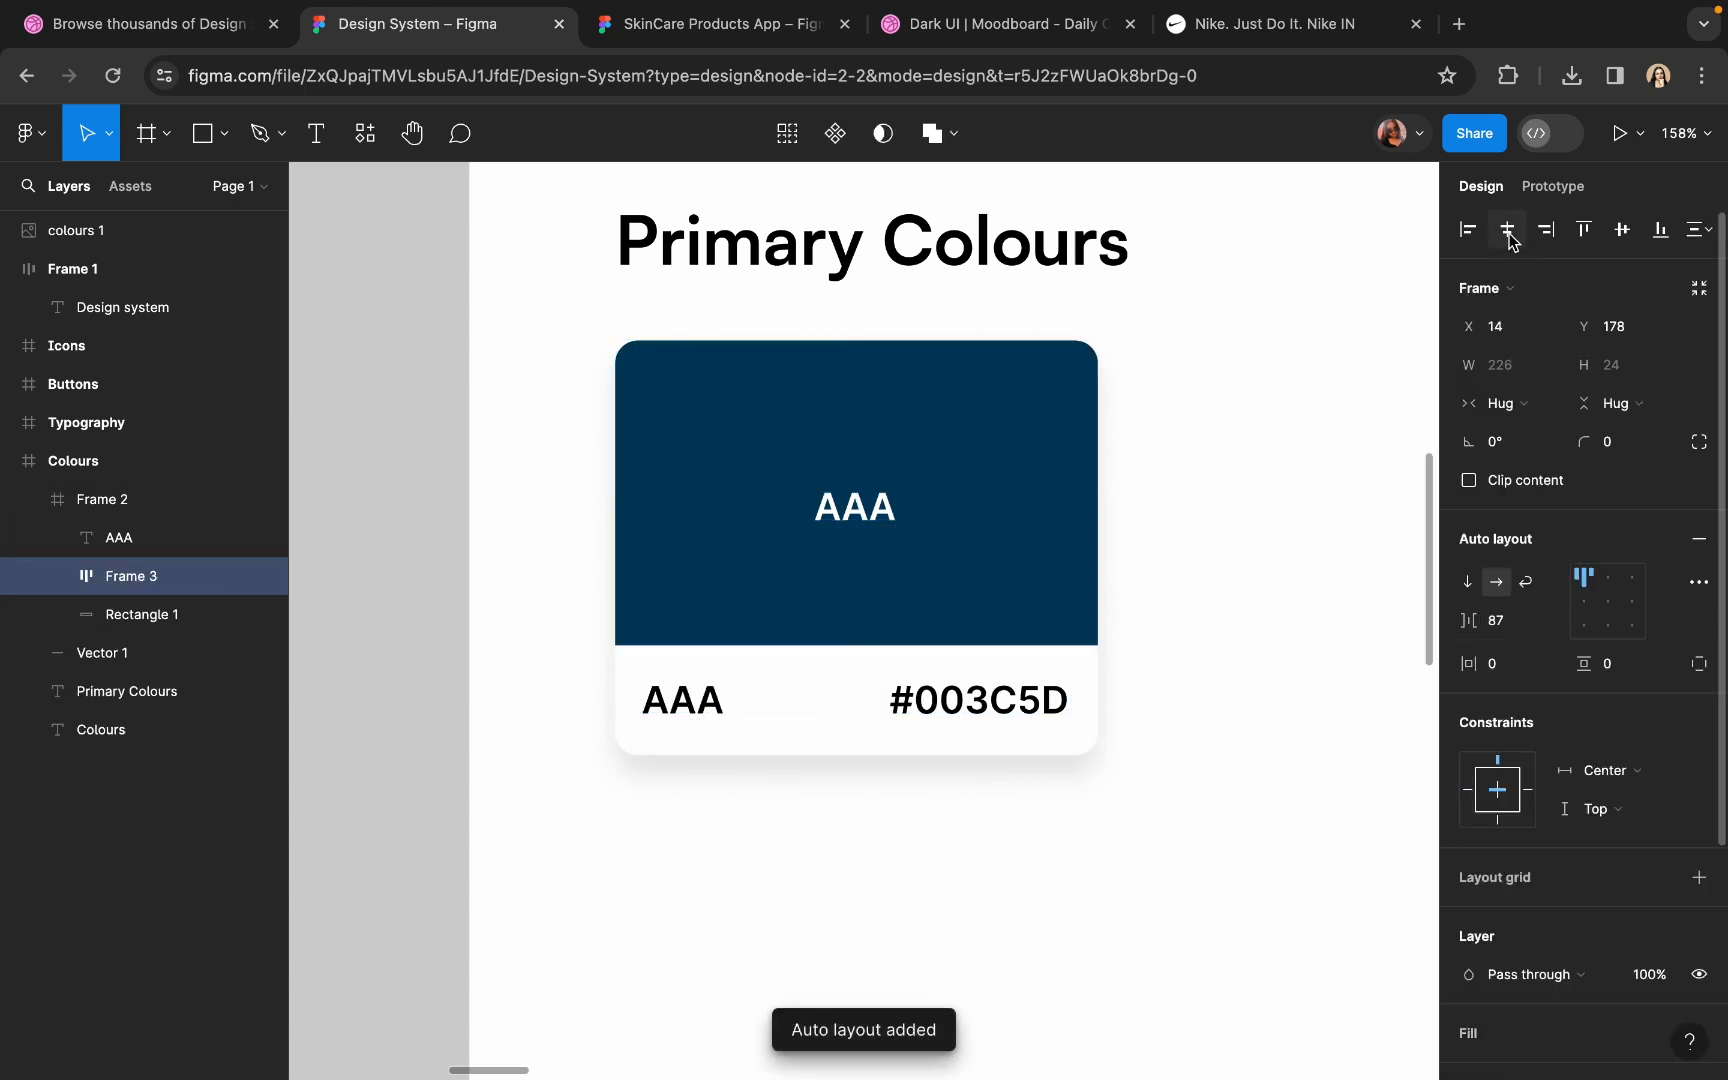
pyautogui.click(1230, 507)
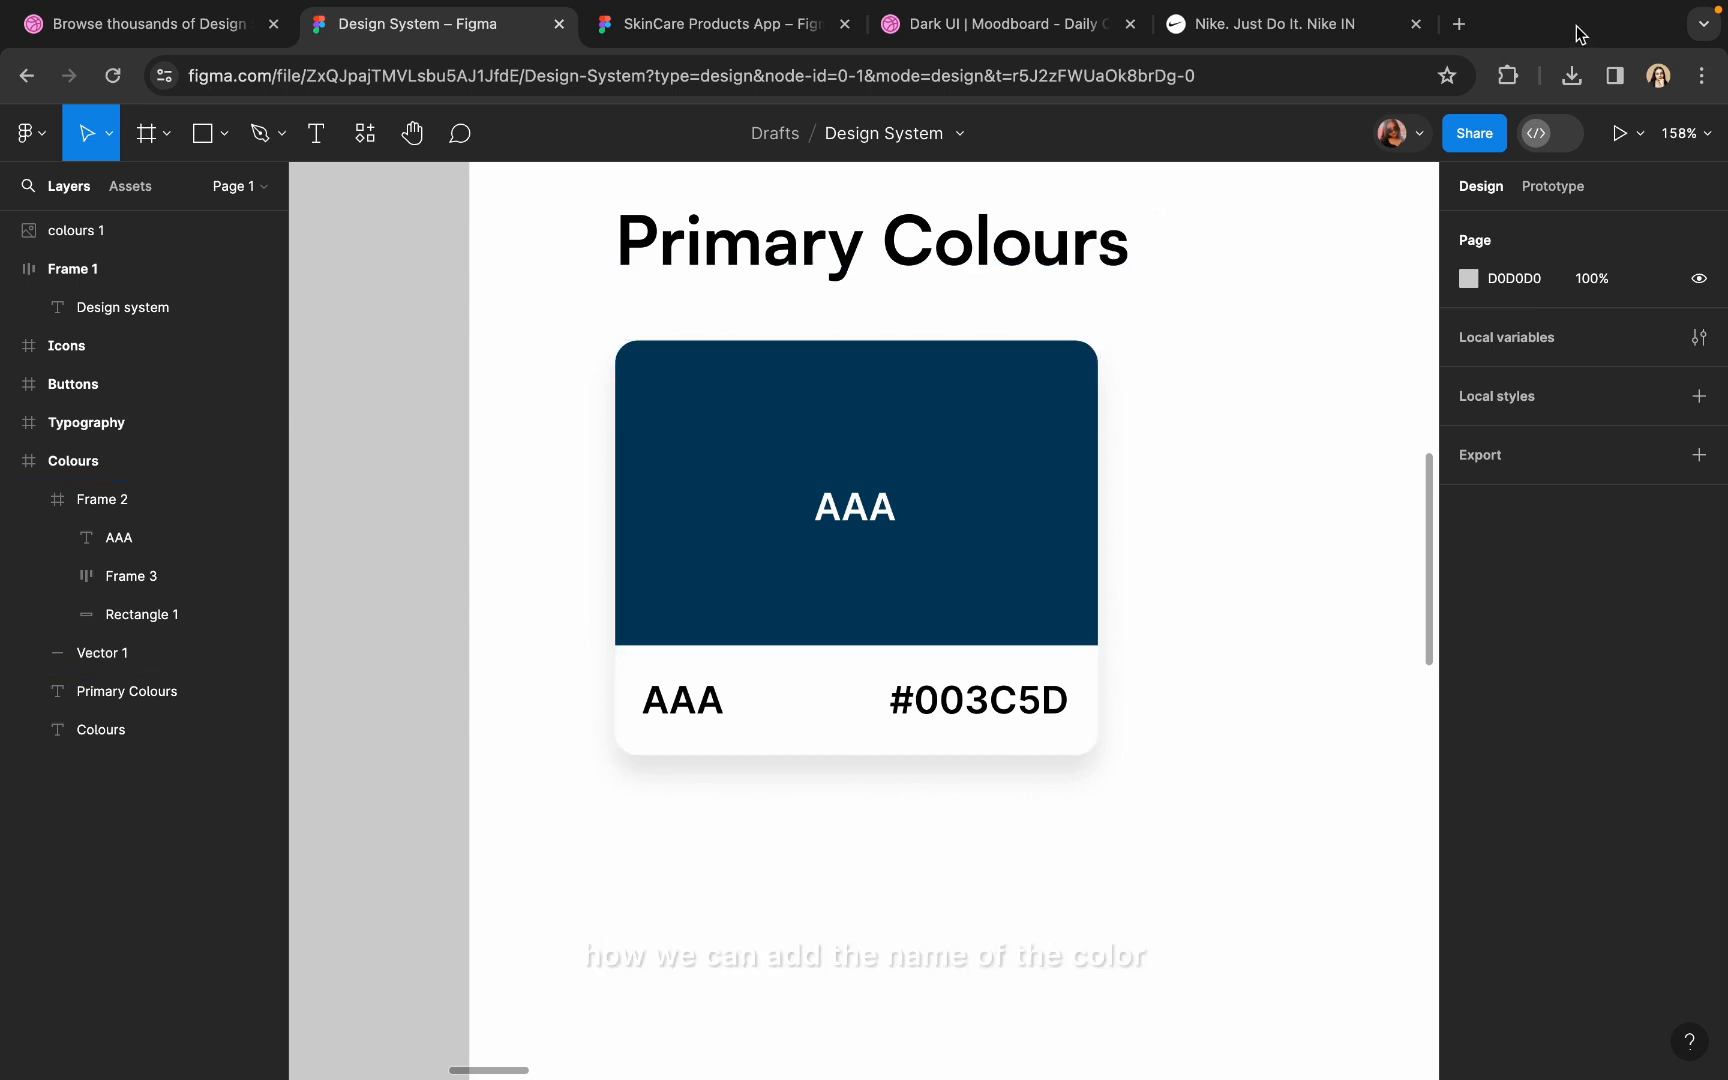
# - Open a new browser tab and search Google for colour name generator
pyautogui.click(1459, 30)
pyautogui.click(1310, 77)
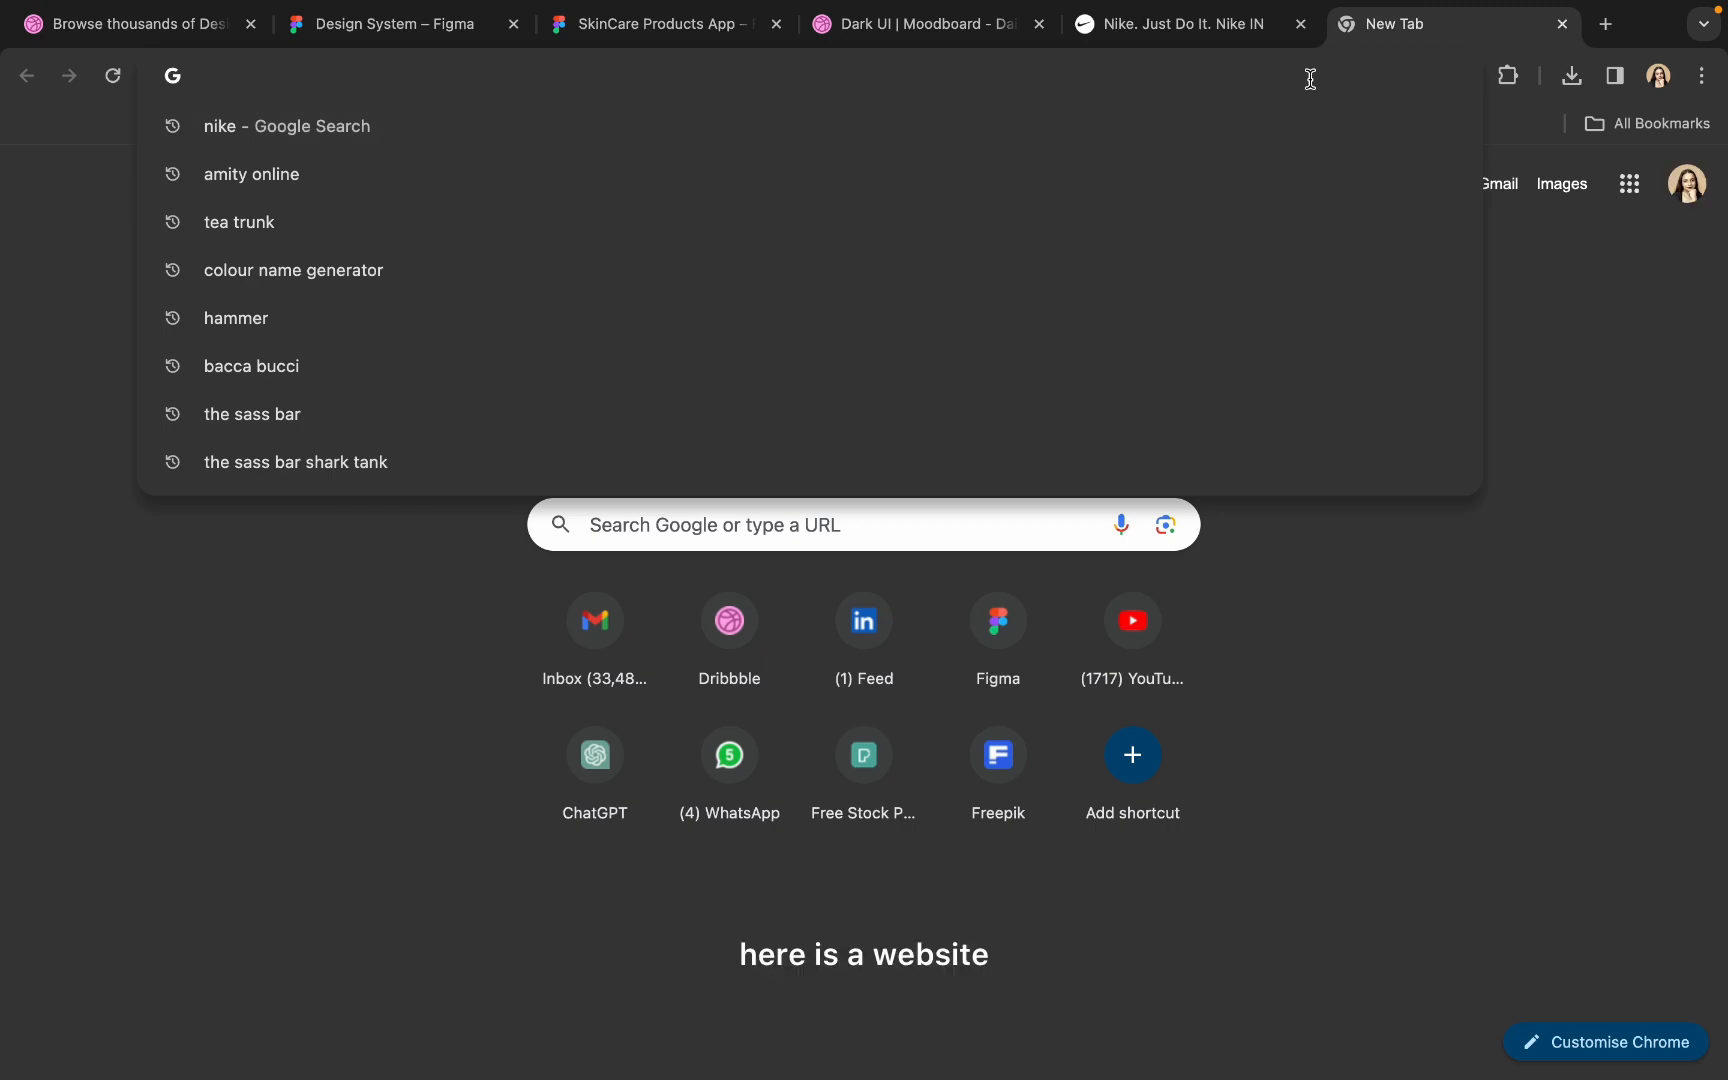
pyautogui.write('col')
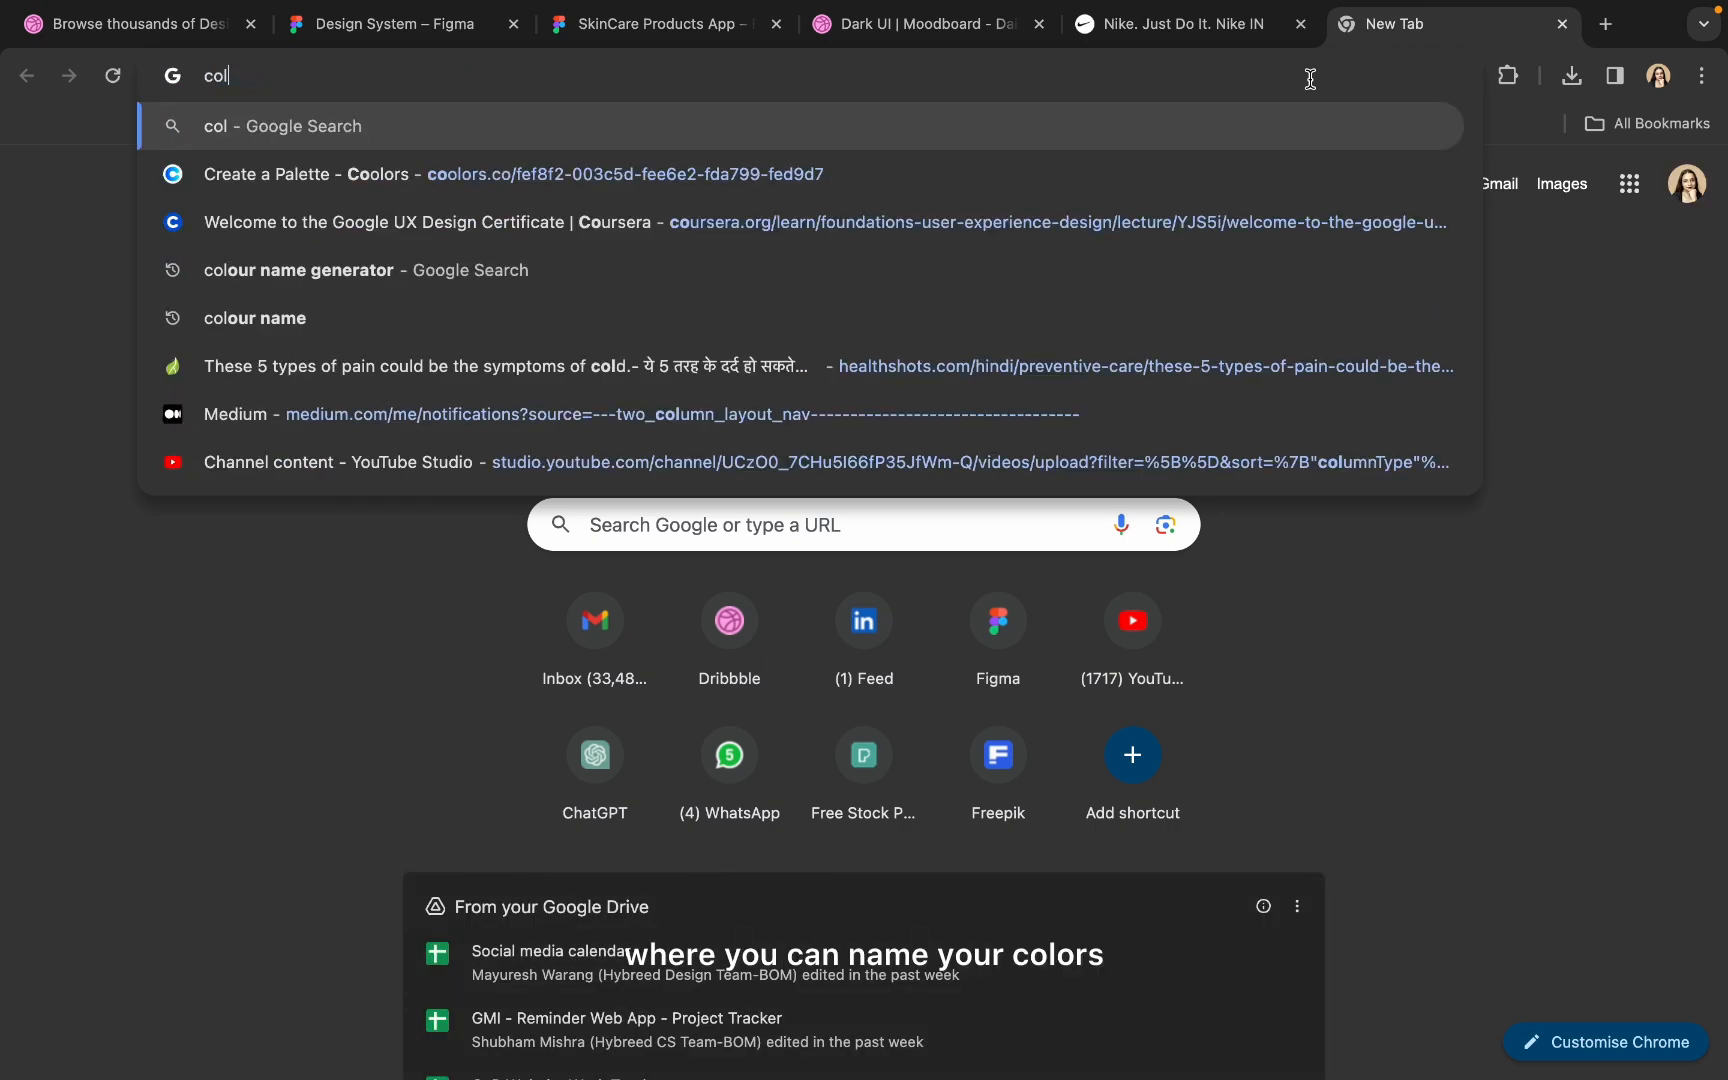
pyautogui.write('our')
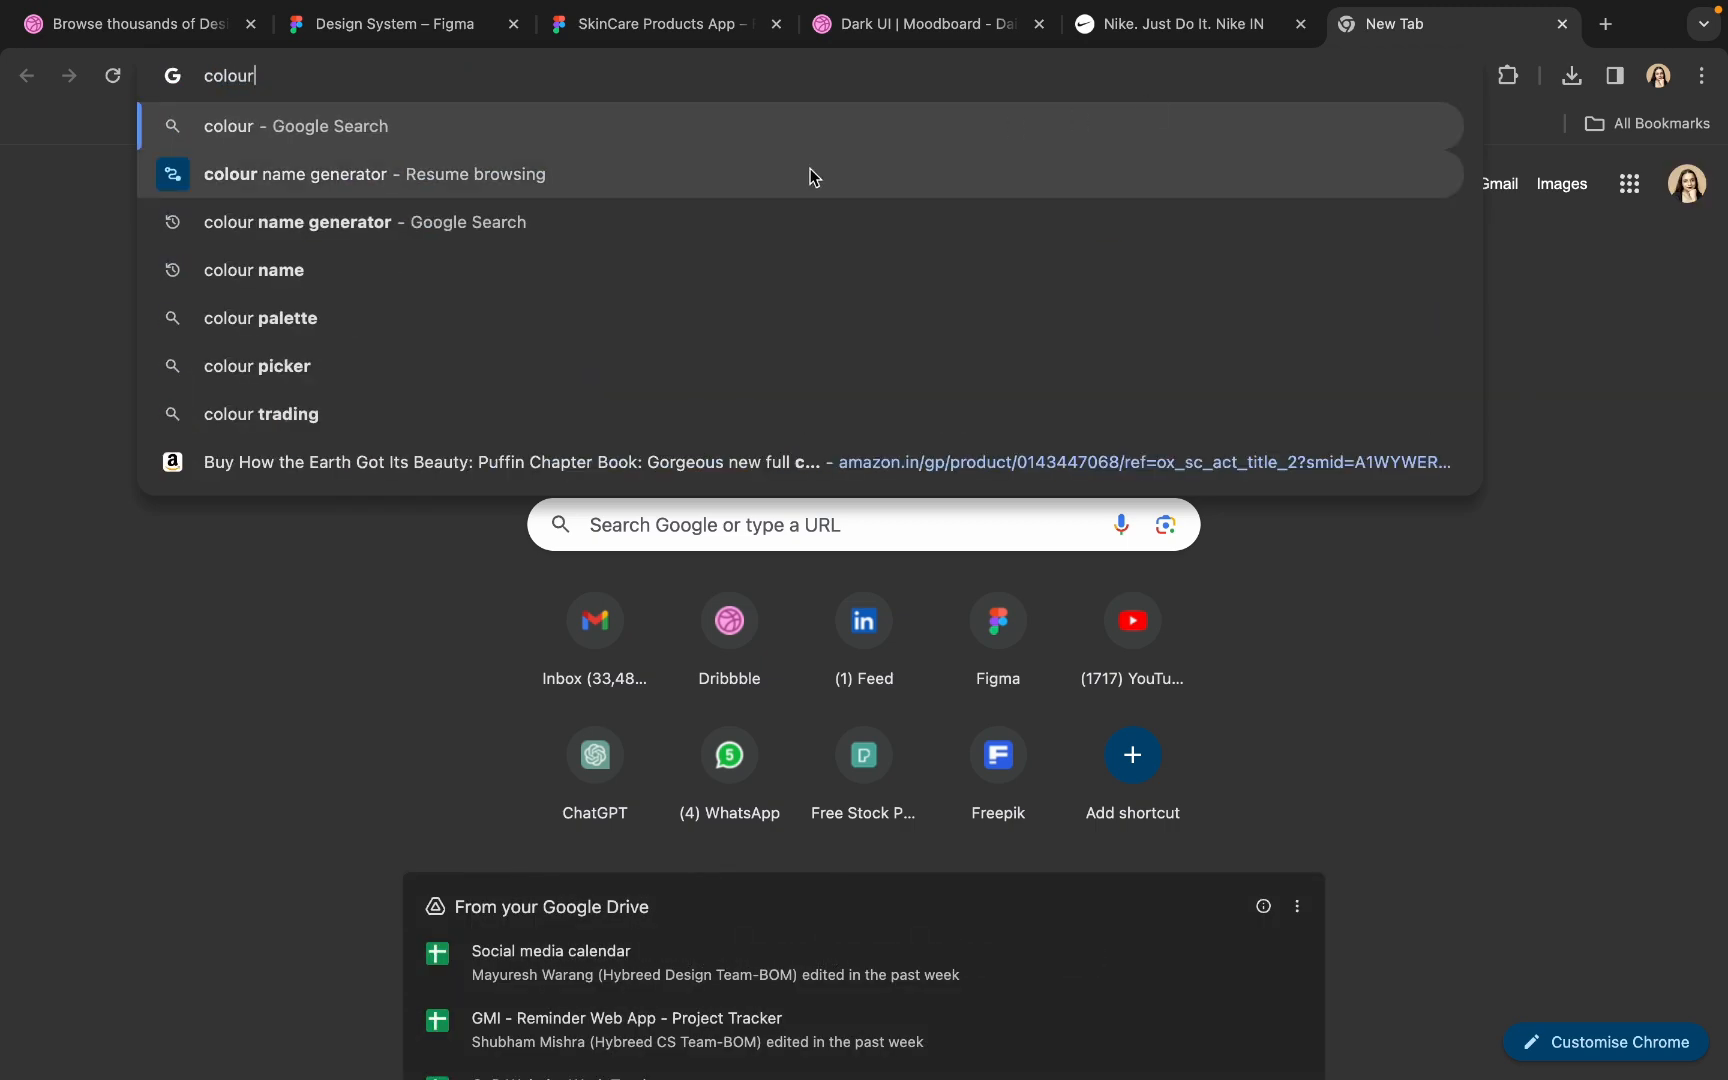
pyautogui.click(764, 178)
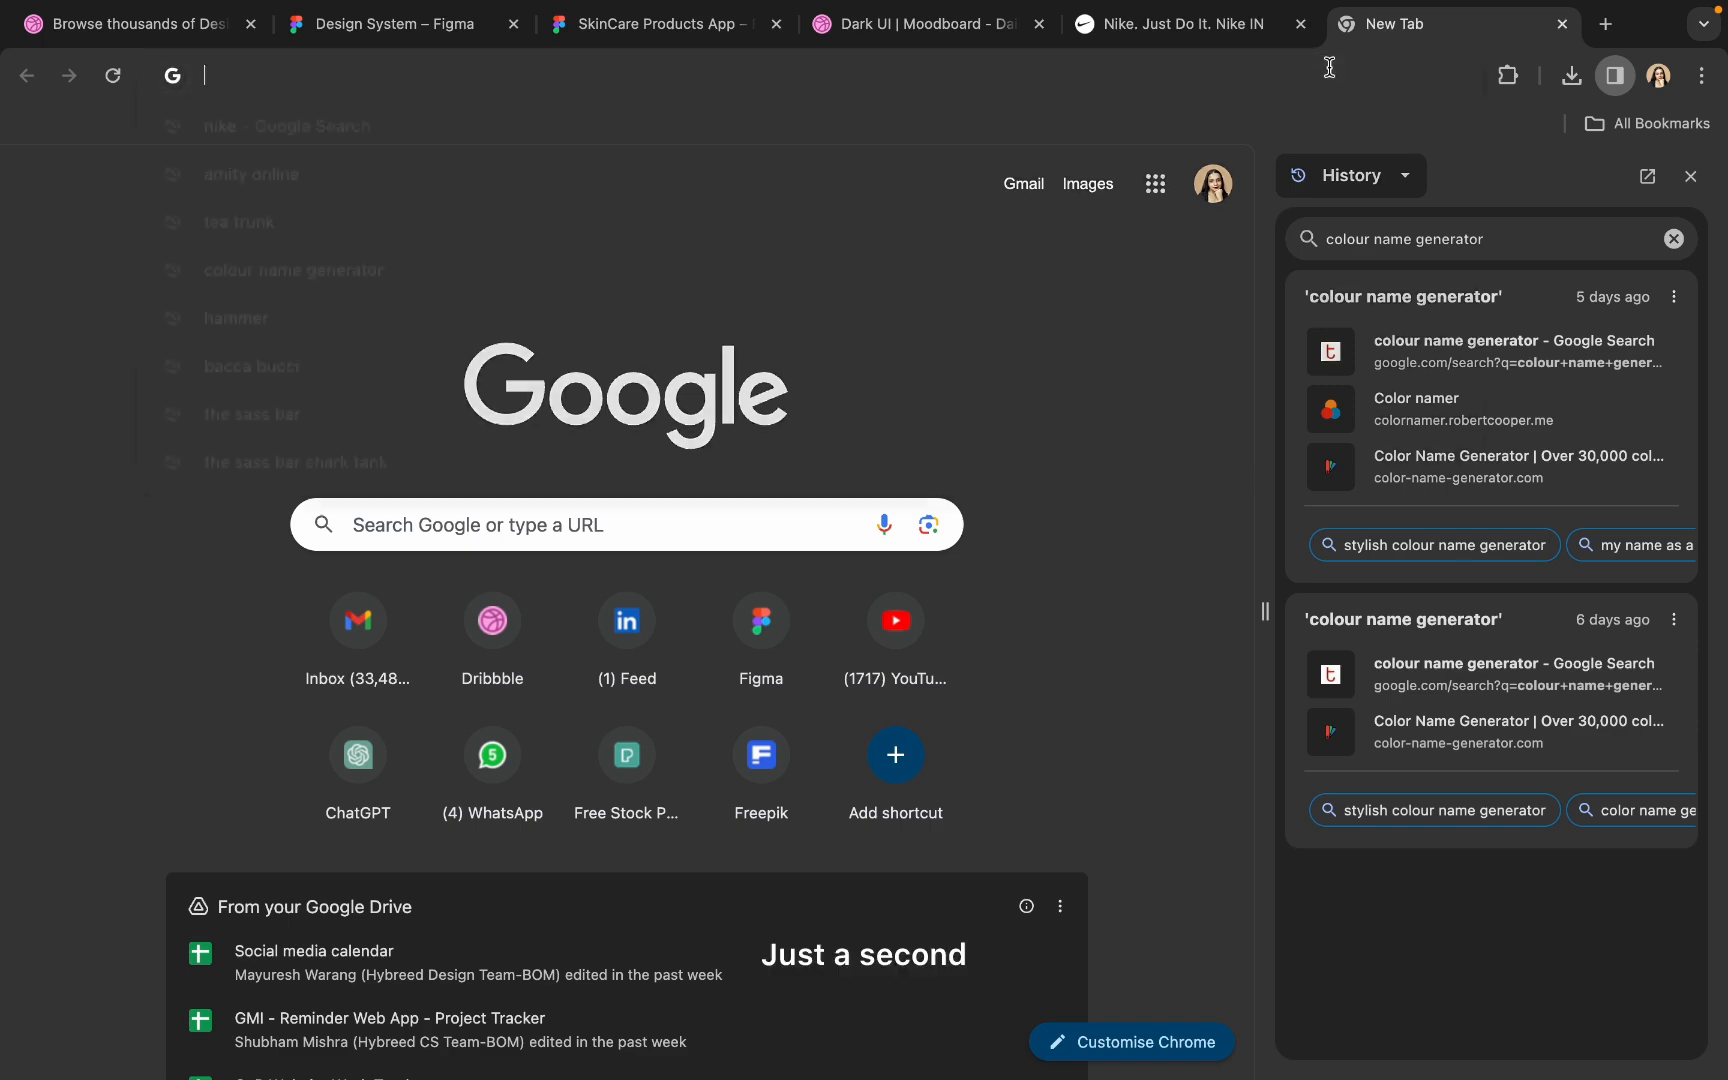
pyautogui.click(1329, 70)
pyautogui.write('colour nam')
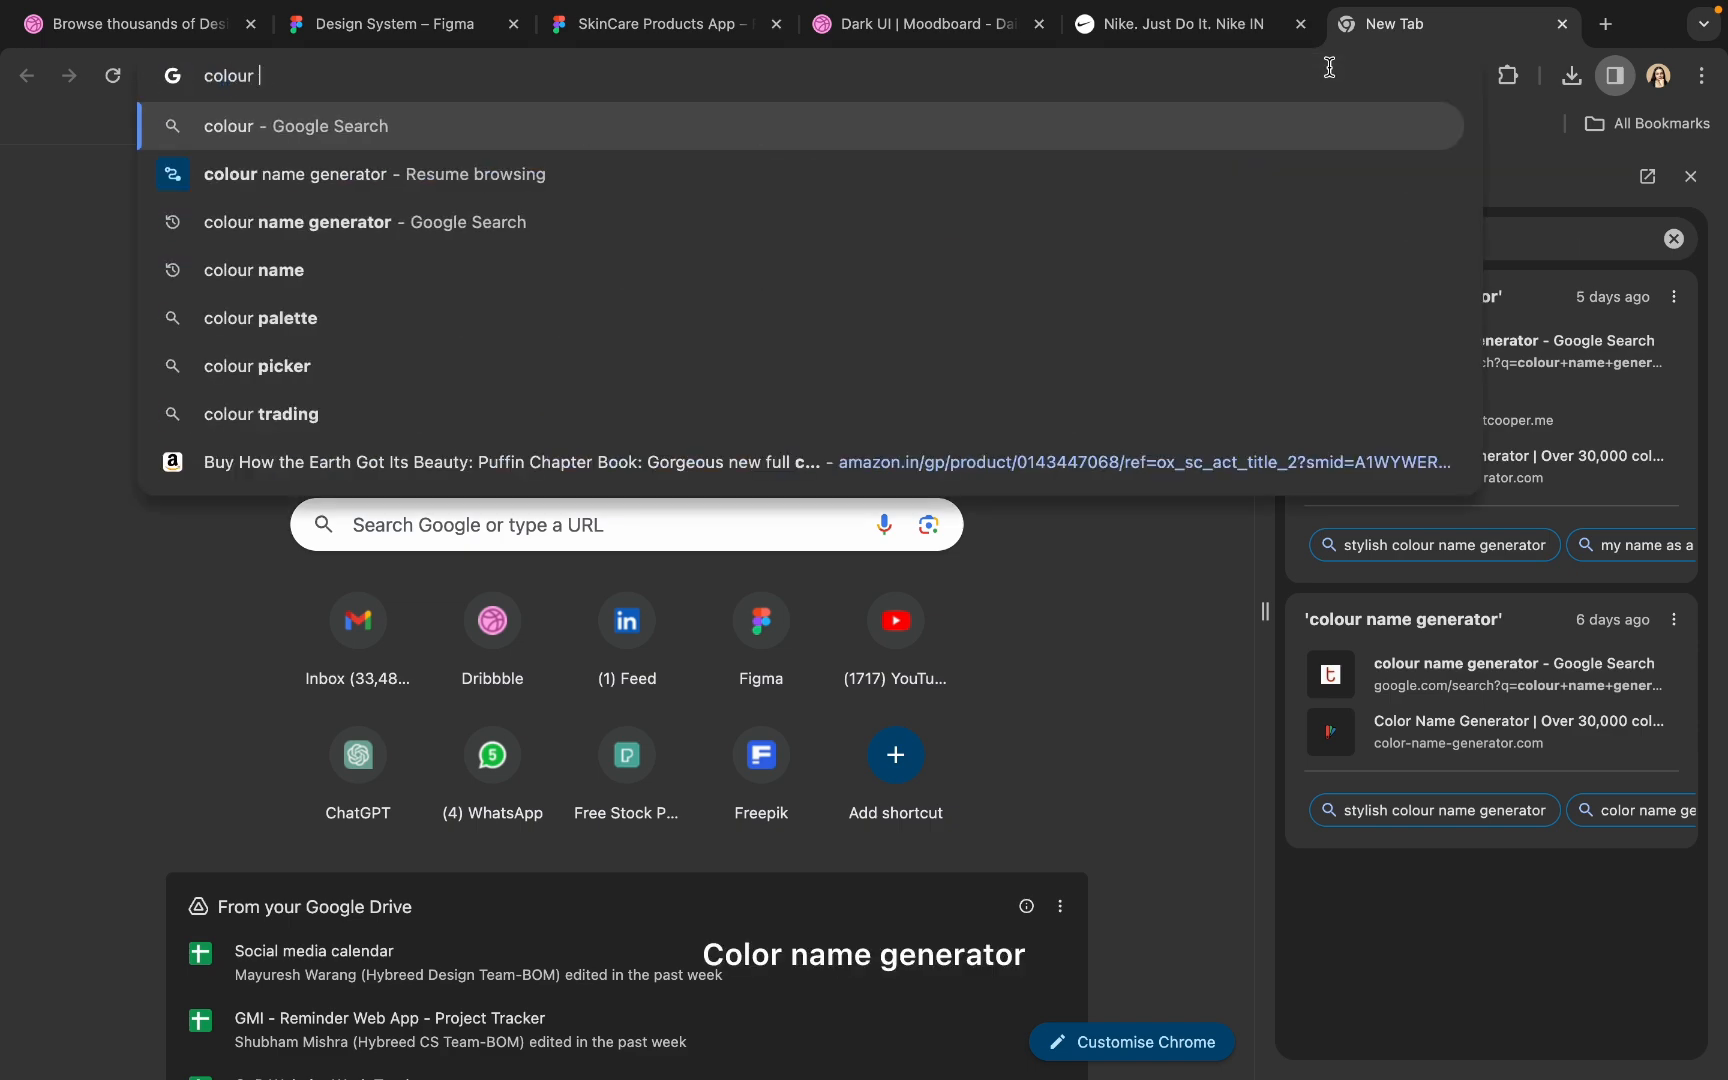
pyautogui.click(700, 320)
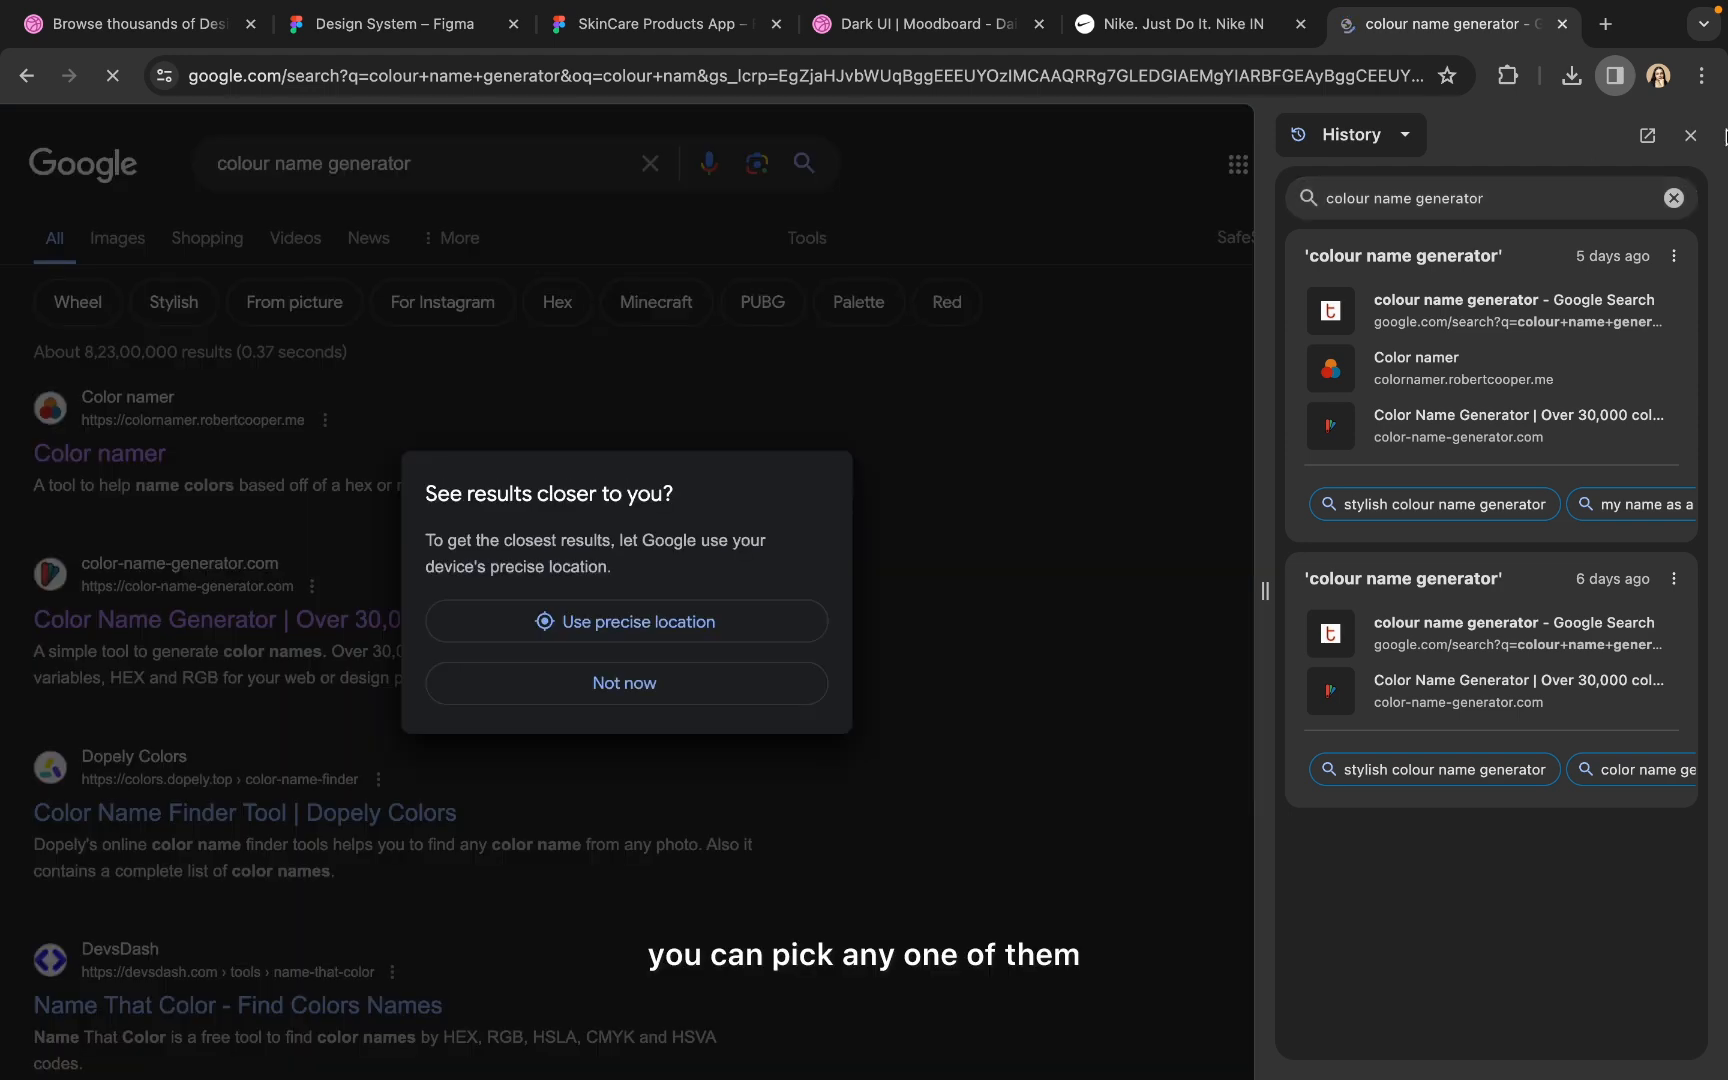
# - Open the Color namer site from the search results and arrange its tab next to the Design System file's tab
pyautogui.click(1689, 136)
pyautogui.click(946, 681)
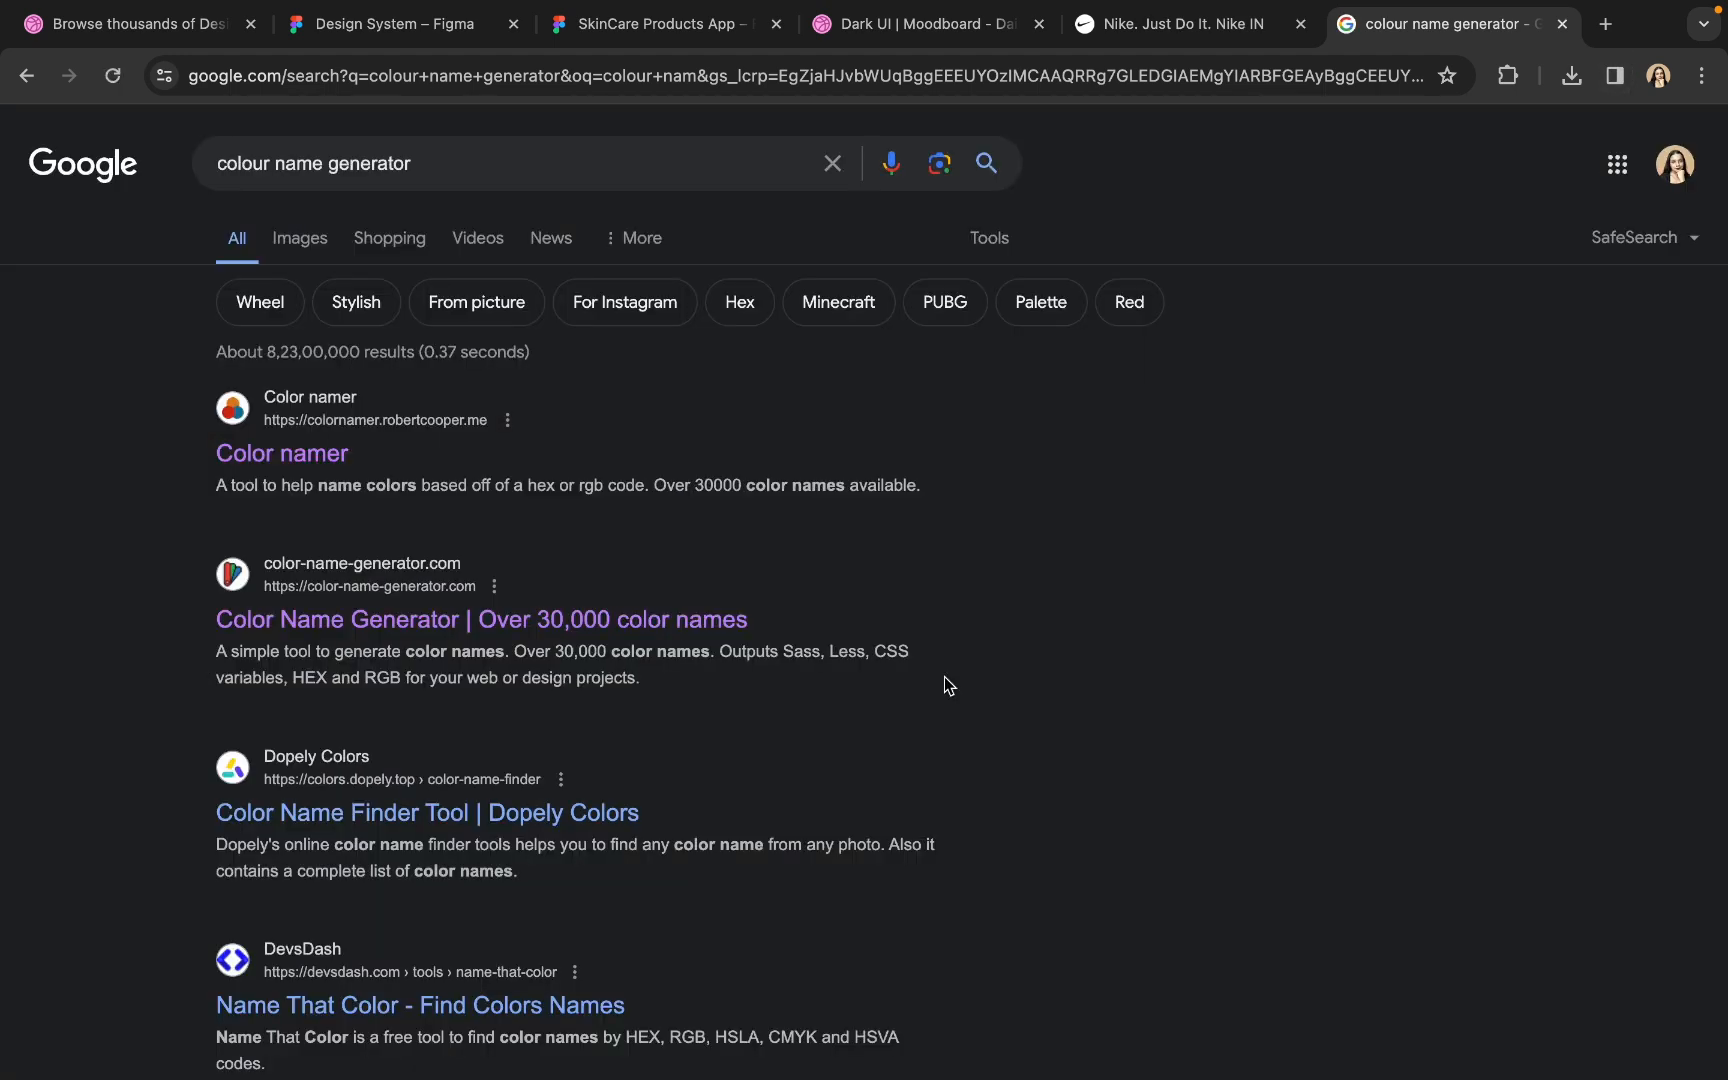
pyautogui.click(350, 465)
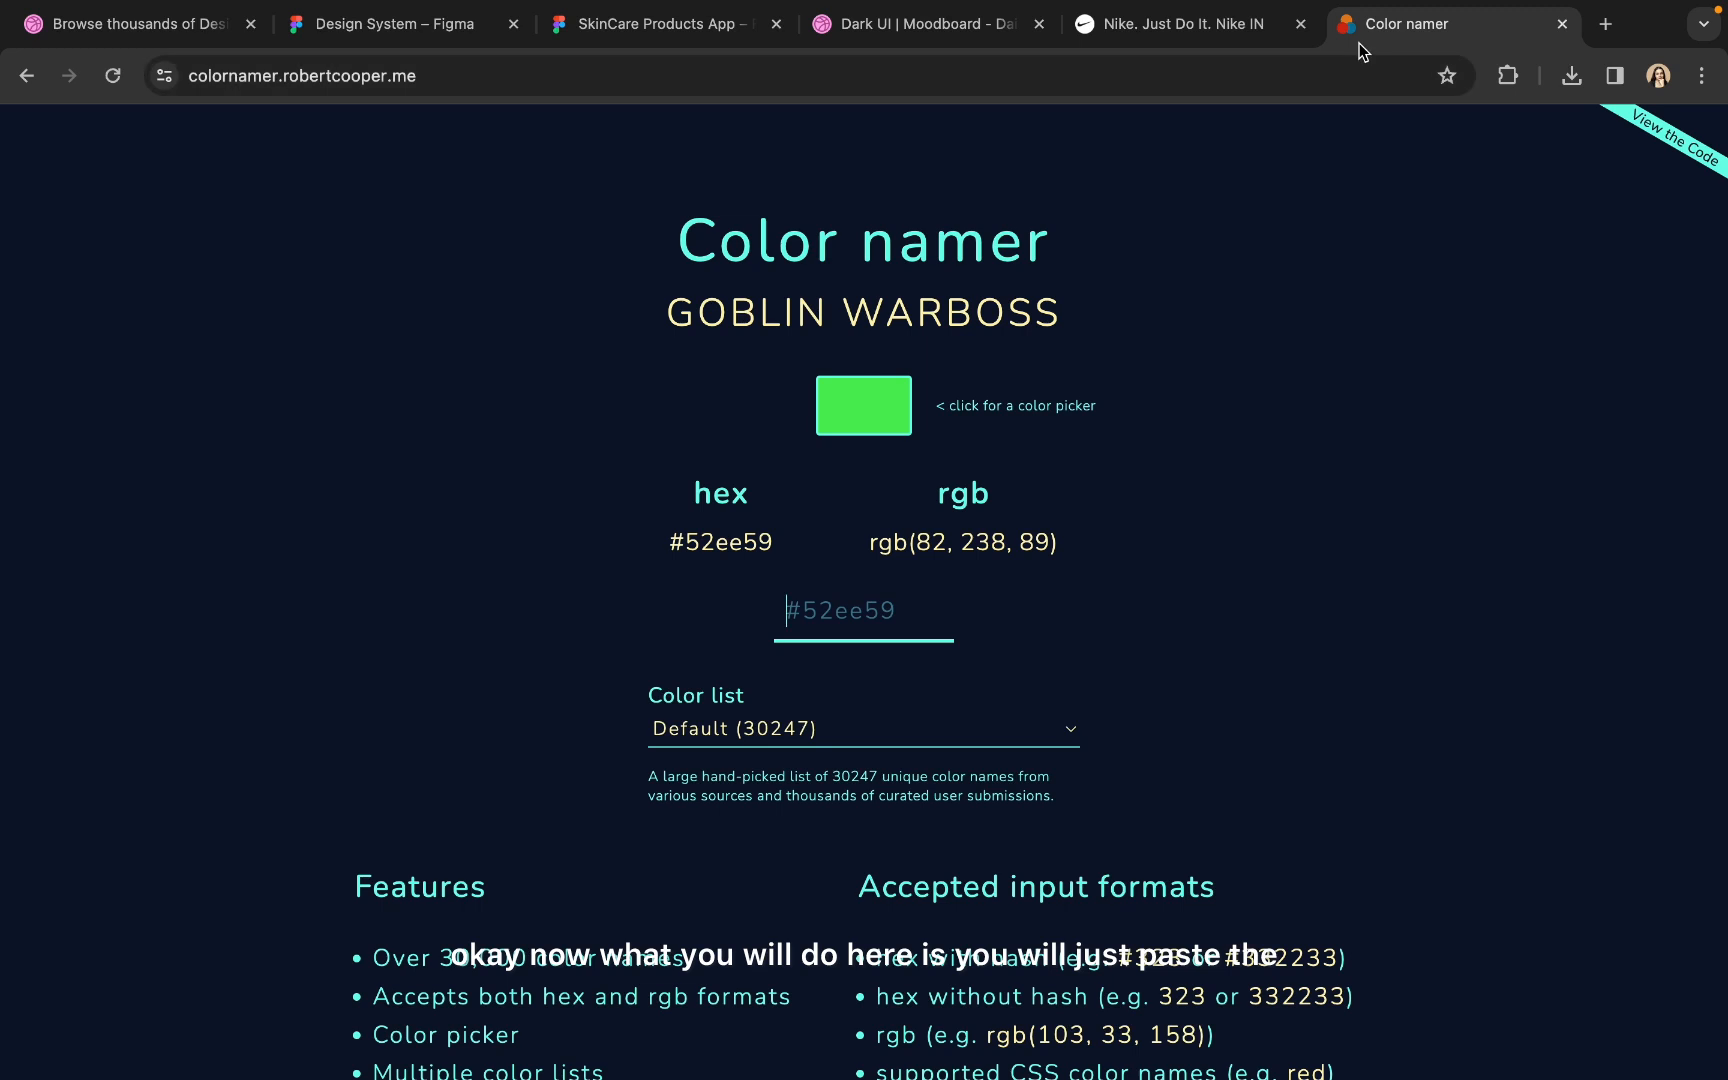
pyautogui.moveTo(1359, 43); pyautogui.dragTo(822, 35)
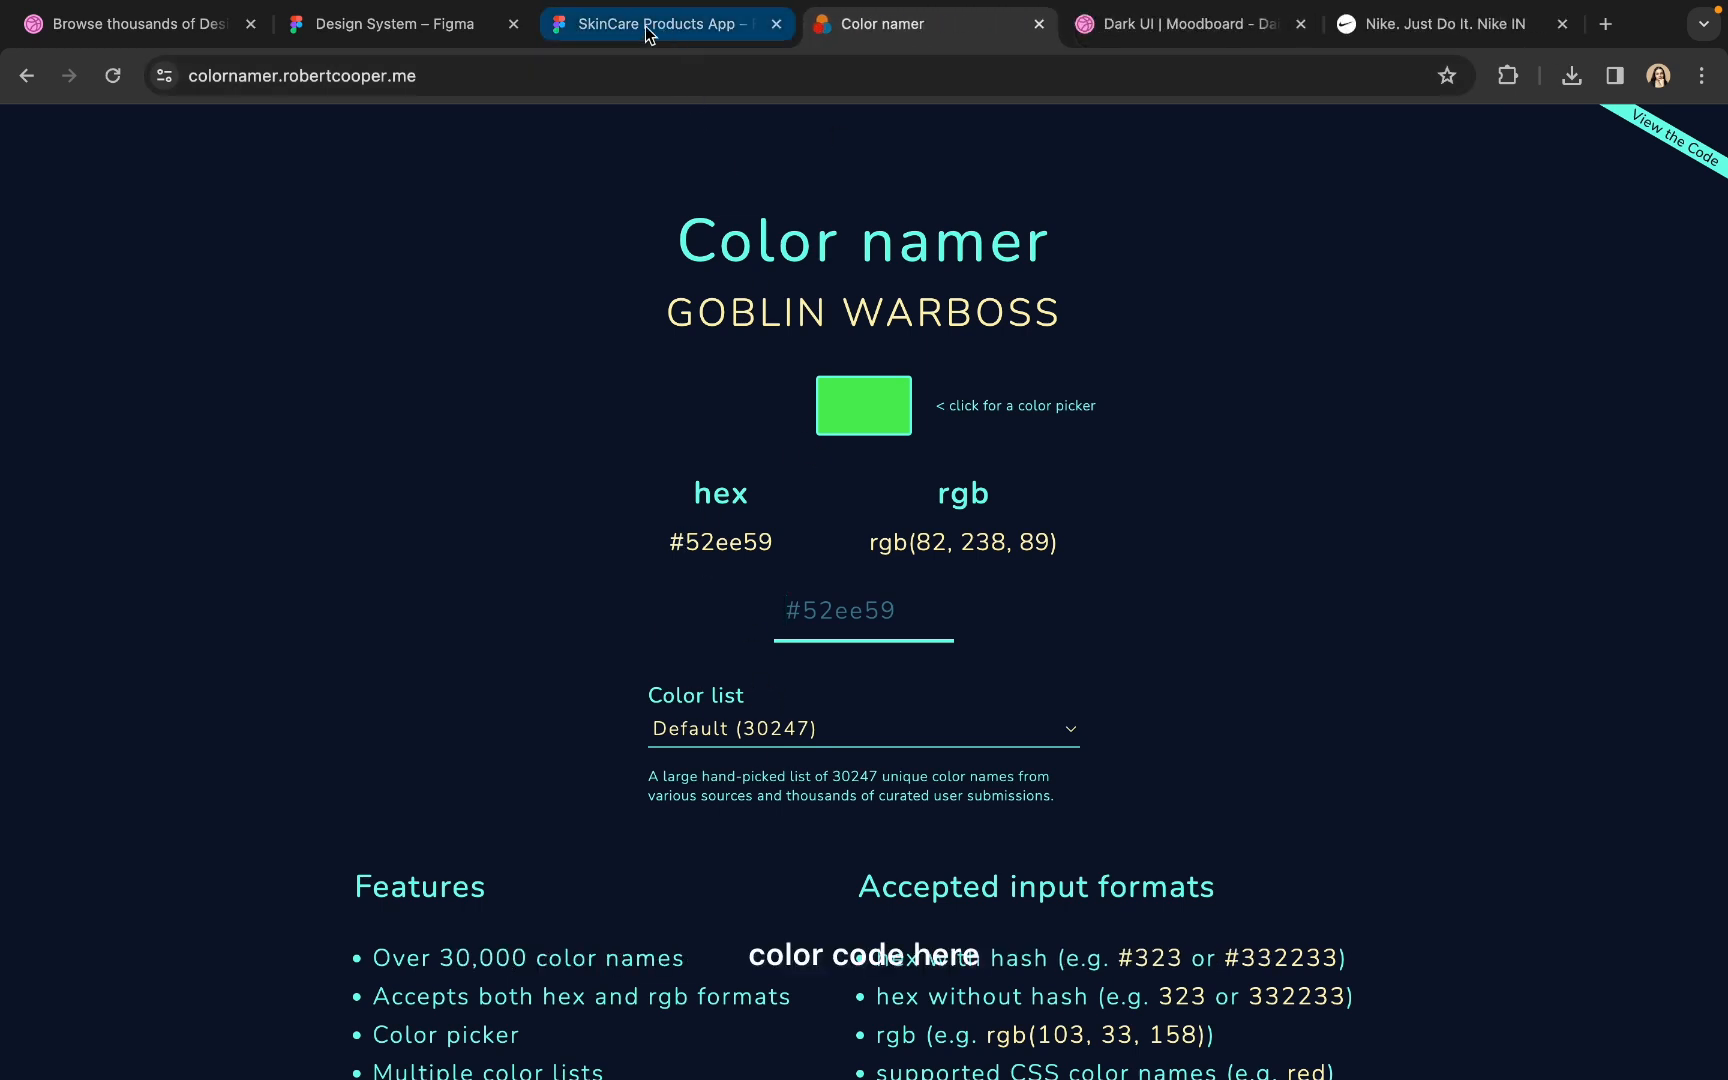
pyautogui.click(350, 35)
pyautogui.moveTo(350, 35); pyautogui.dragTo(617, 39)
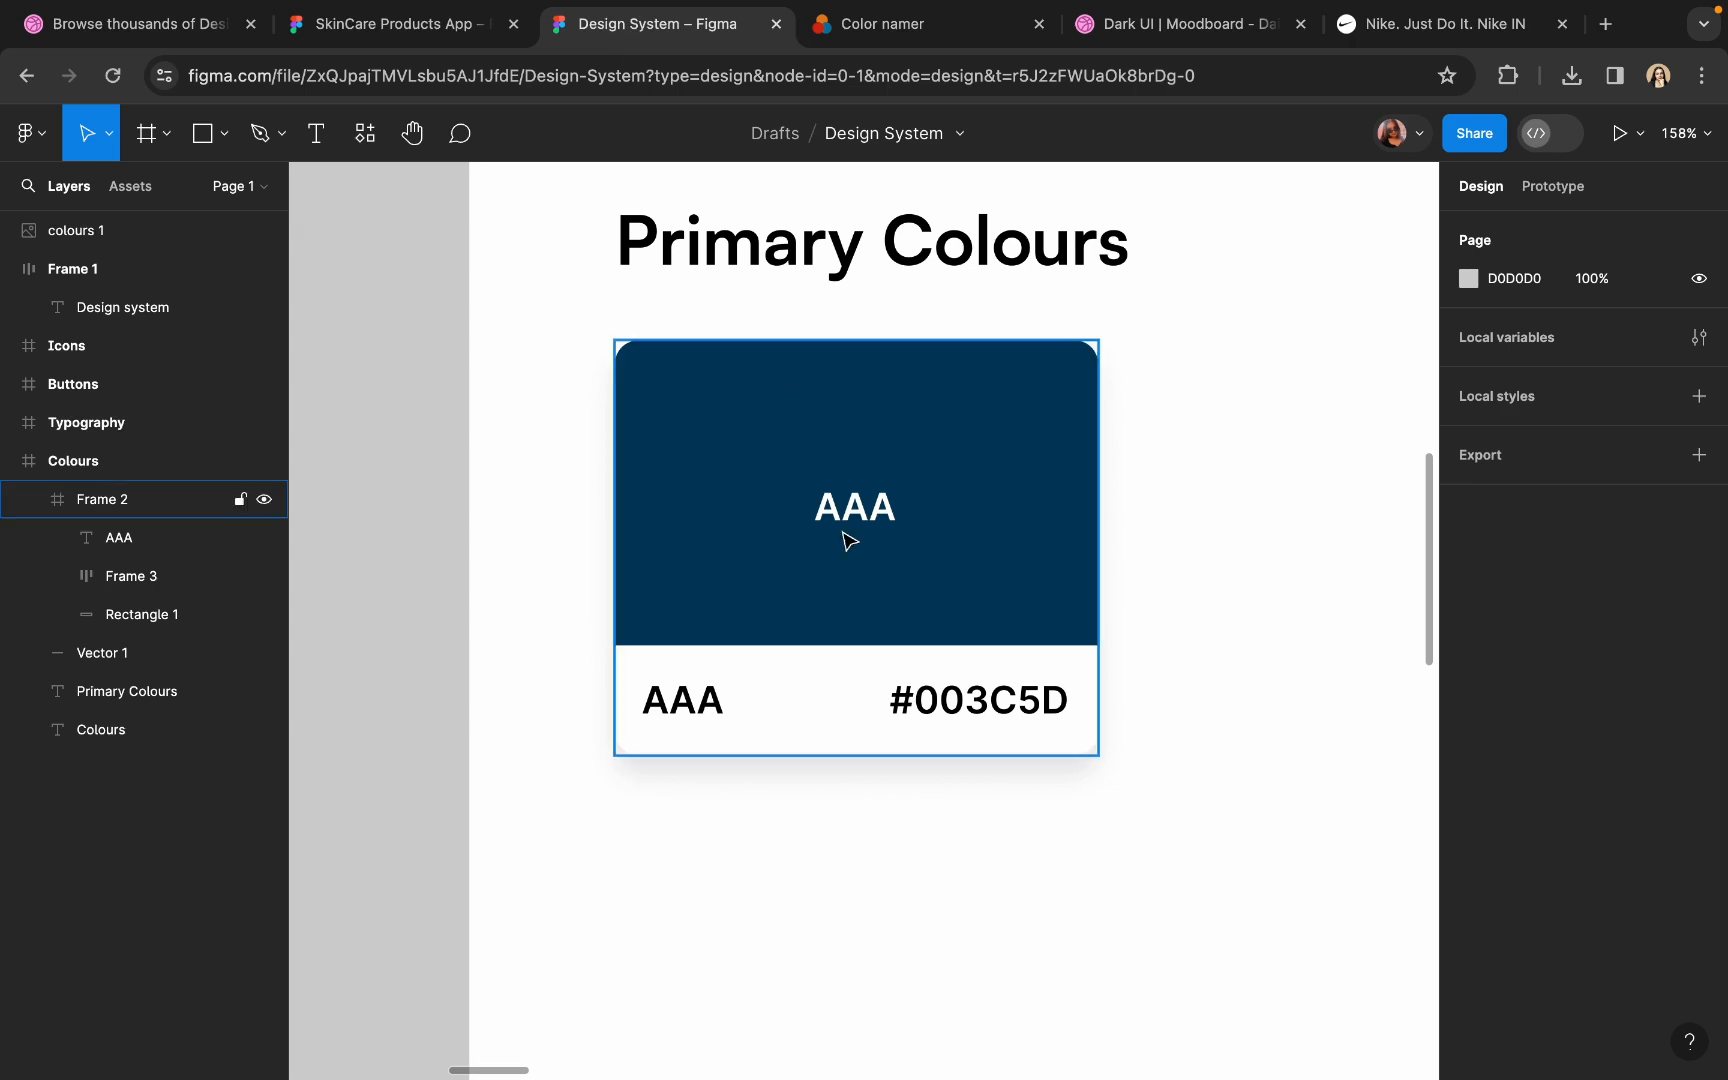
# - Copy the #003C5D code from the swatch card in Figma and look up its colour name in Color namer
pyautogui.doubleClick(965, 698)
pyautogui.doubleClick(960, 690)
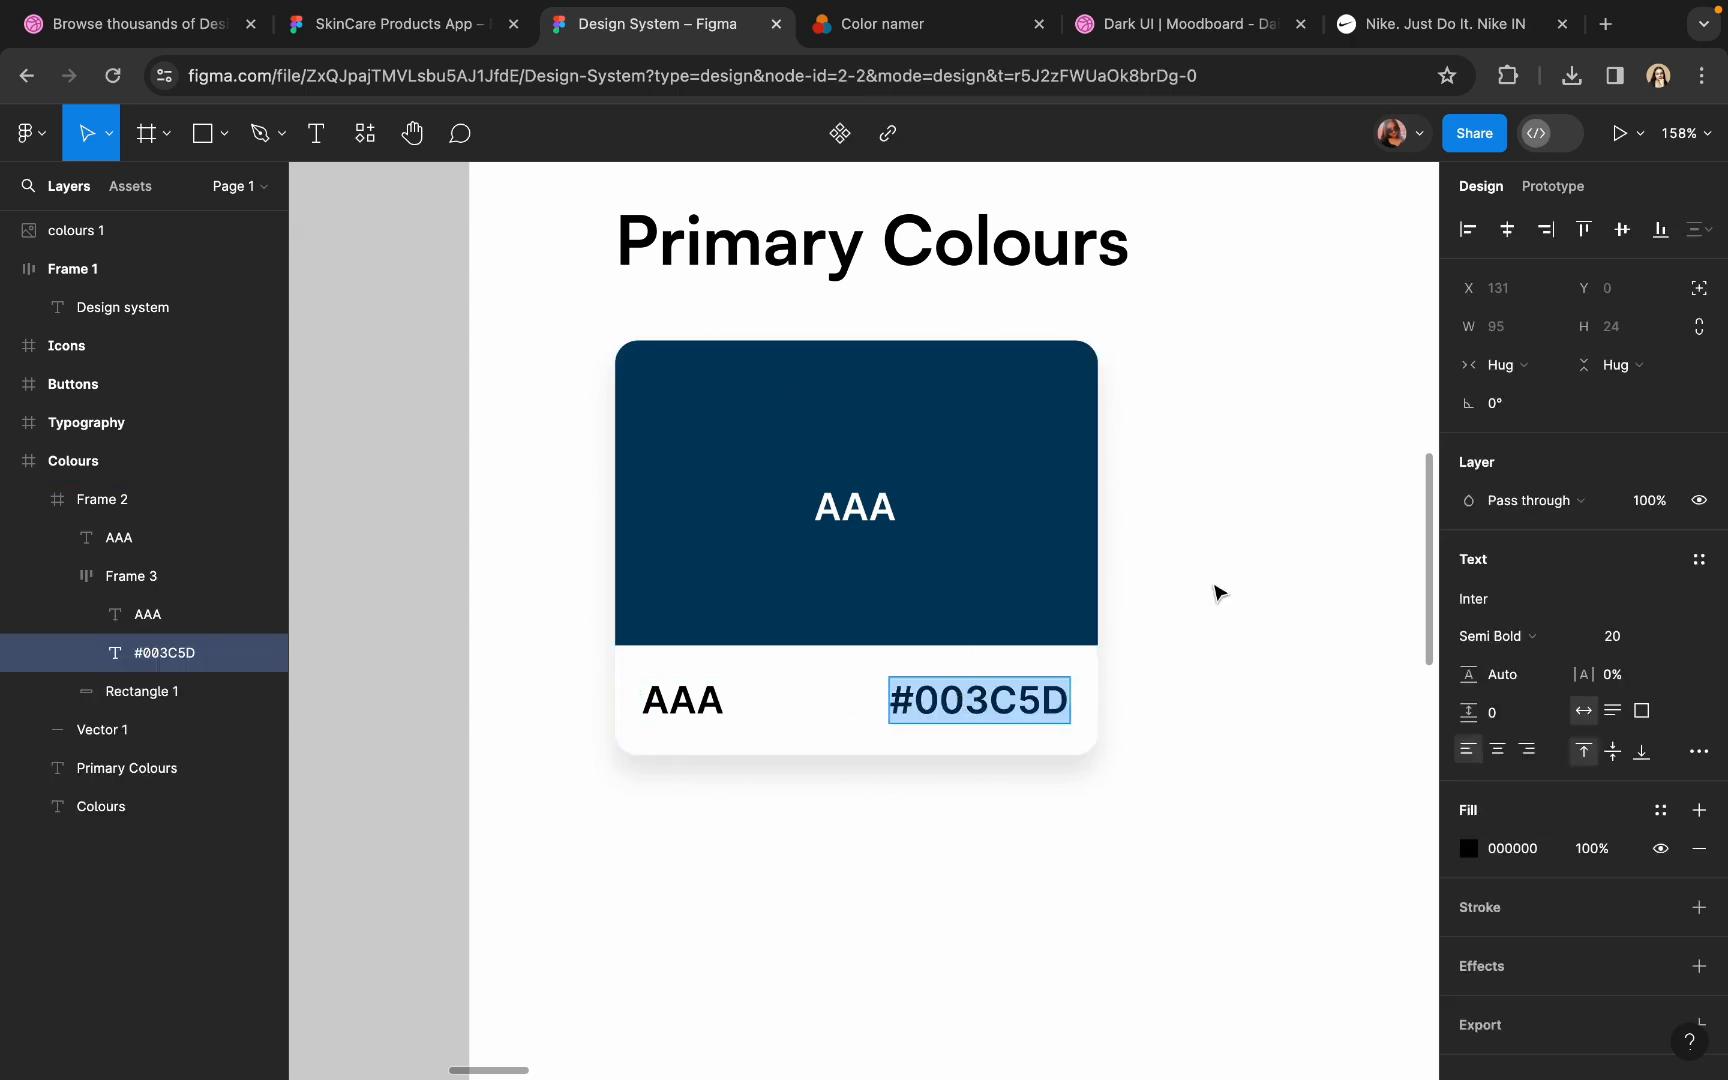
pyautogui.hotkey('ctrl', 'c')
pyautogui.press('Escape')
pyautogui.click(900, 20)
pyautogui.click(830, 605)
pyautogui.hotkey('ctrl', 'v')
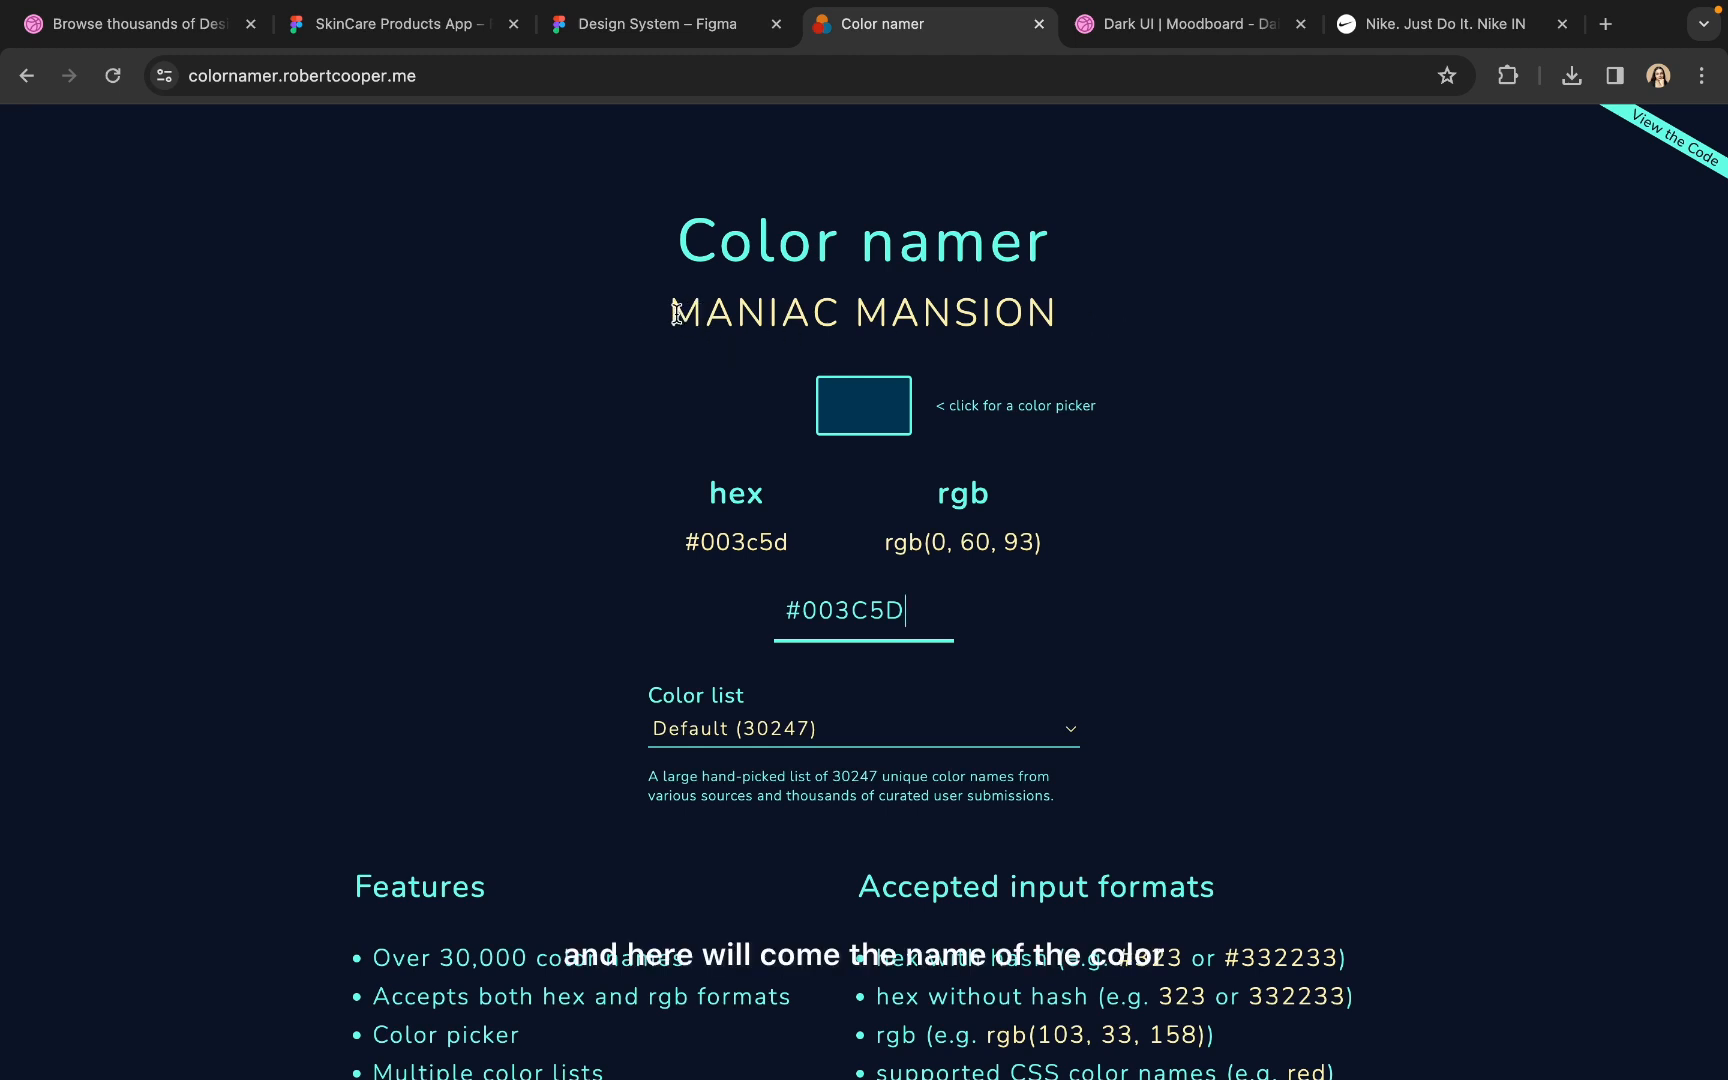
# - Copy the name MANIAC MANSION into the Figma card's white label, replacing AAA, and centre the label in the blue area
pyautogui.moveTo(676, 313); pyautogui.dragTo(1055, 305)
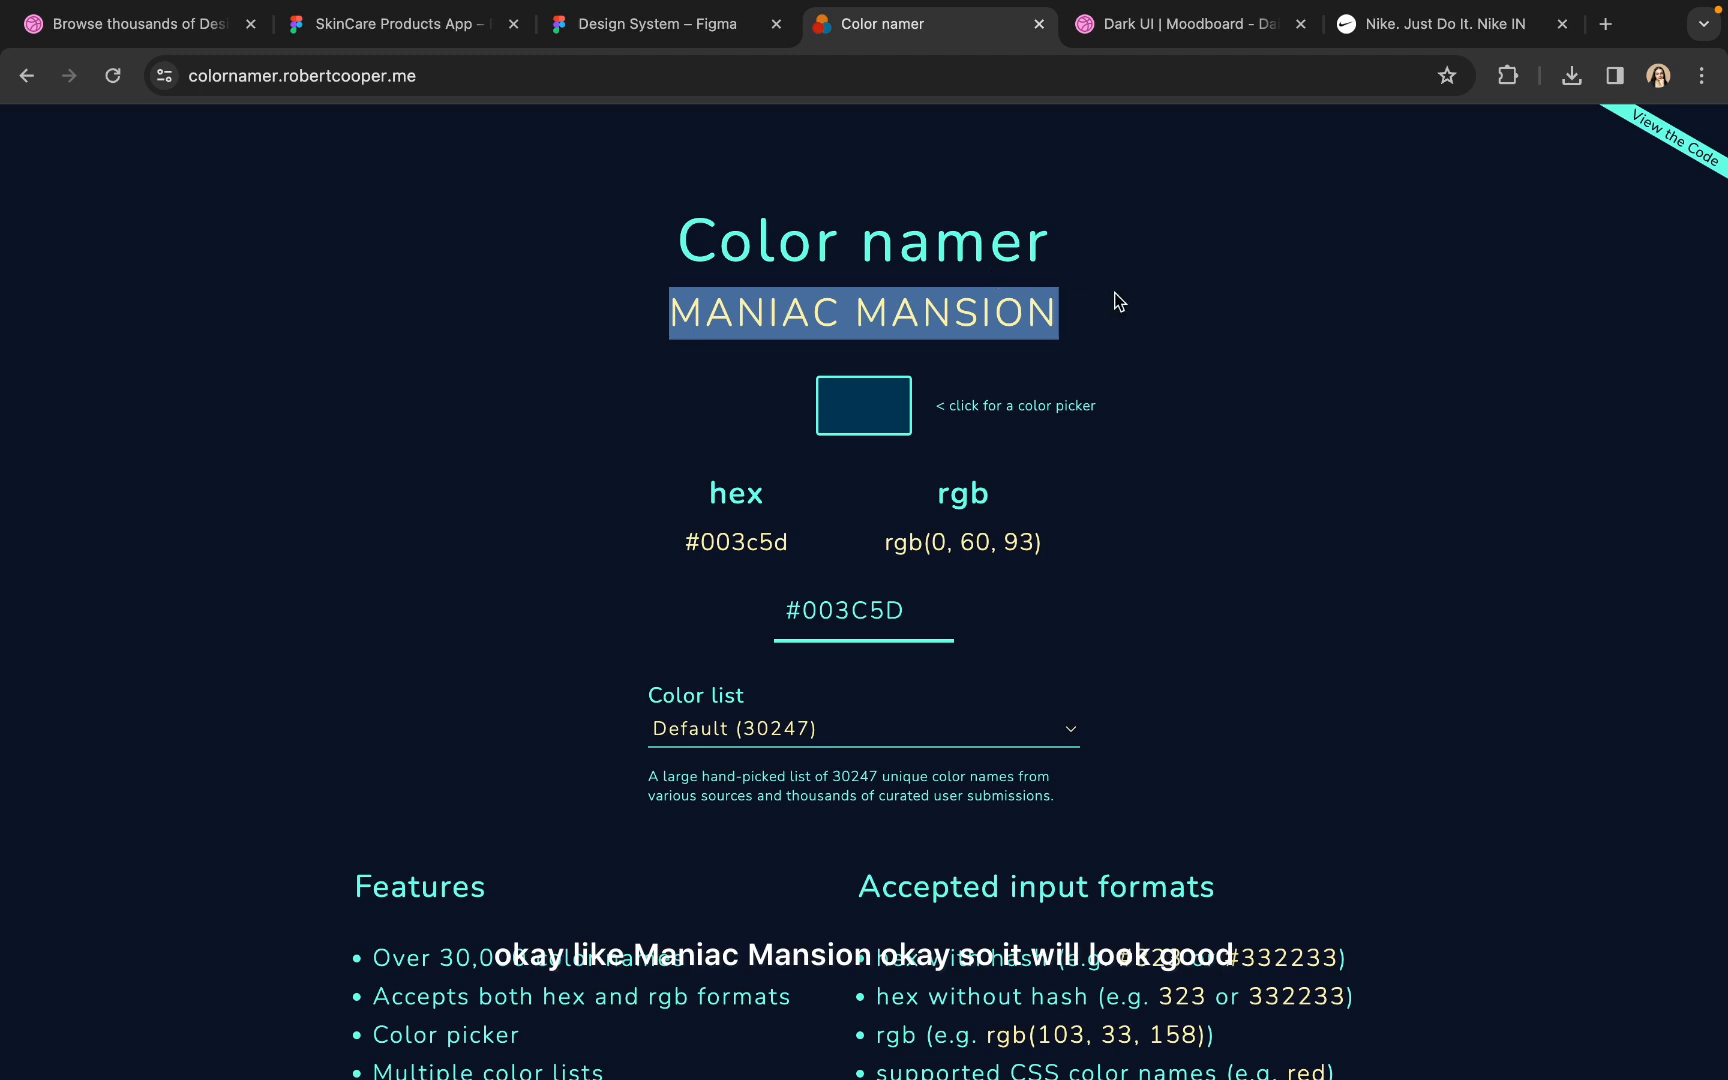
pyautogui.click(656, 25)
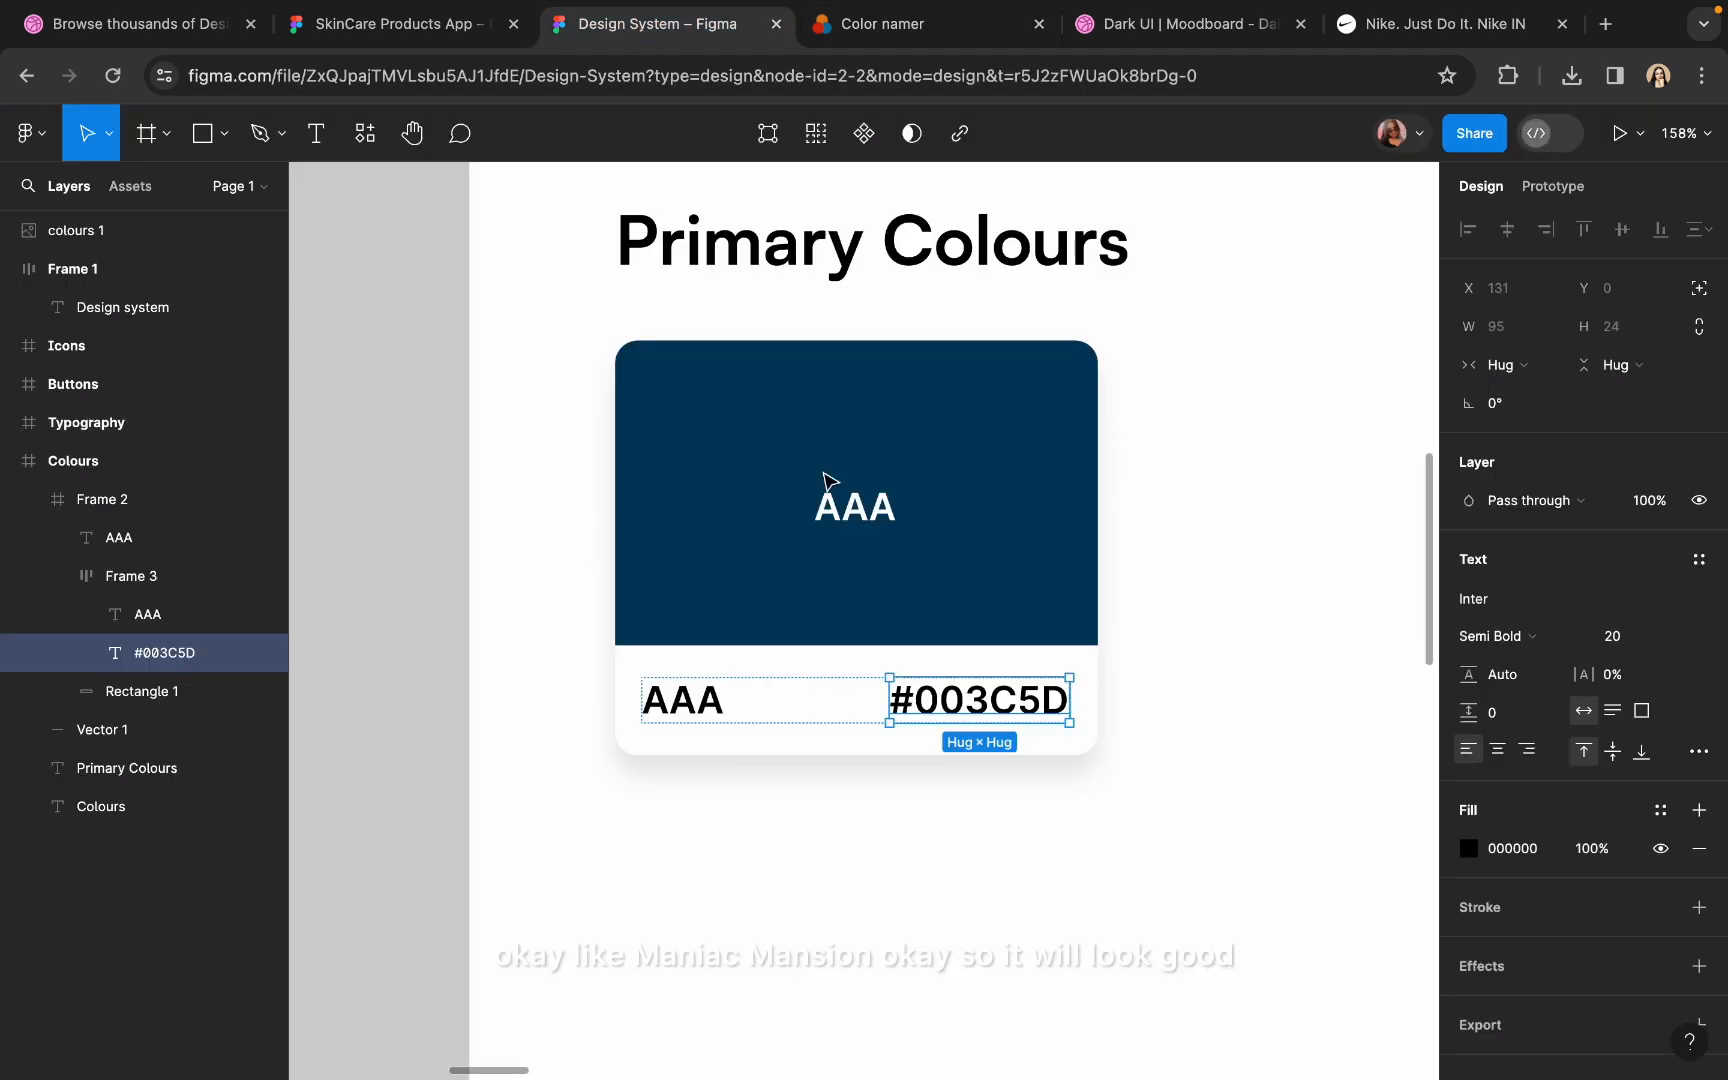
pyautogui.doubleClick(845, 522)
pyautogui.hotkey('ctrl', 'v')
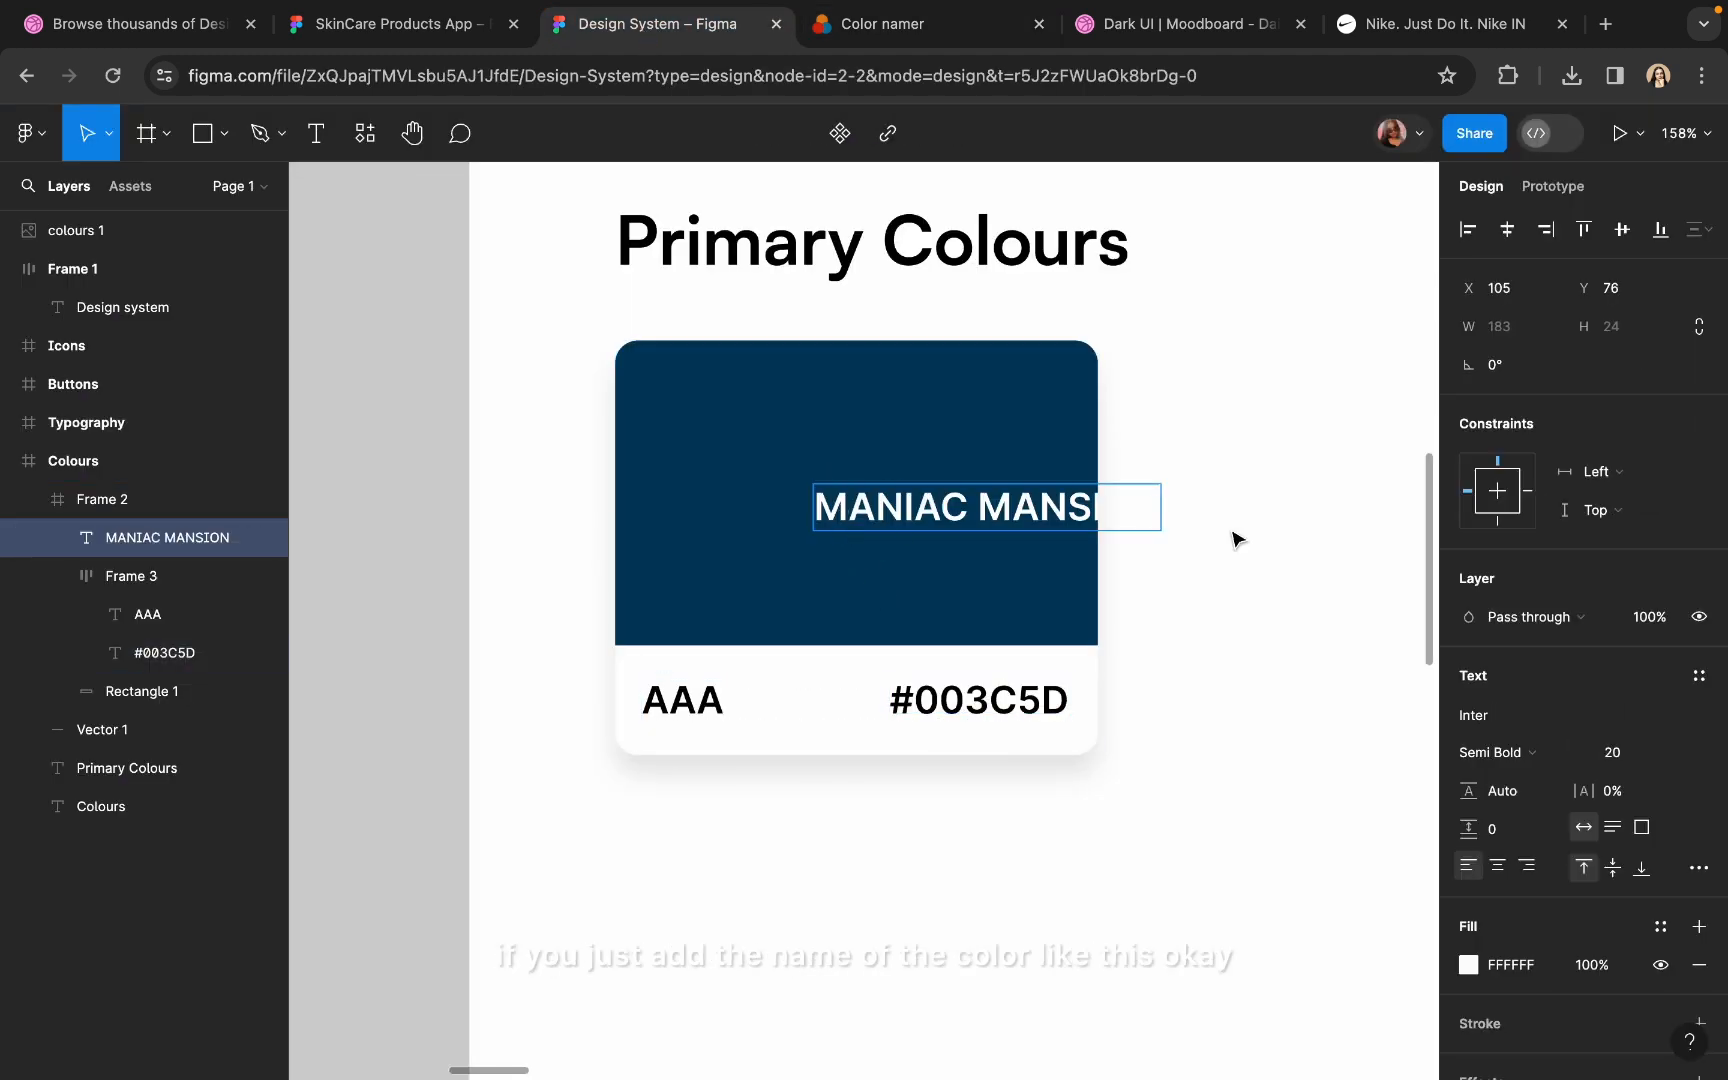
pyautogui.press('Escape')
pyautogui.moveTo(940, 515); pyautogui.dragTo(813, 501)
pyautogui.click(475, 489)
pyautogui.scroll(-5, 480, 490)
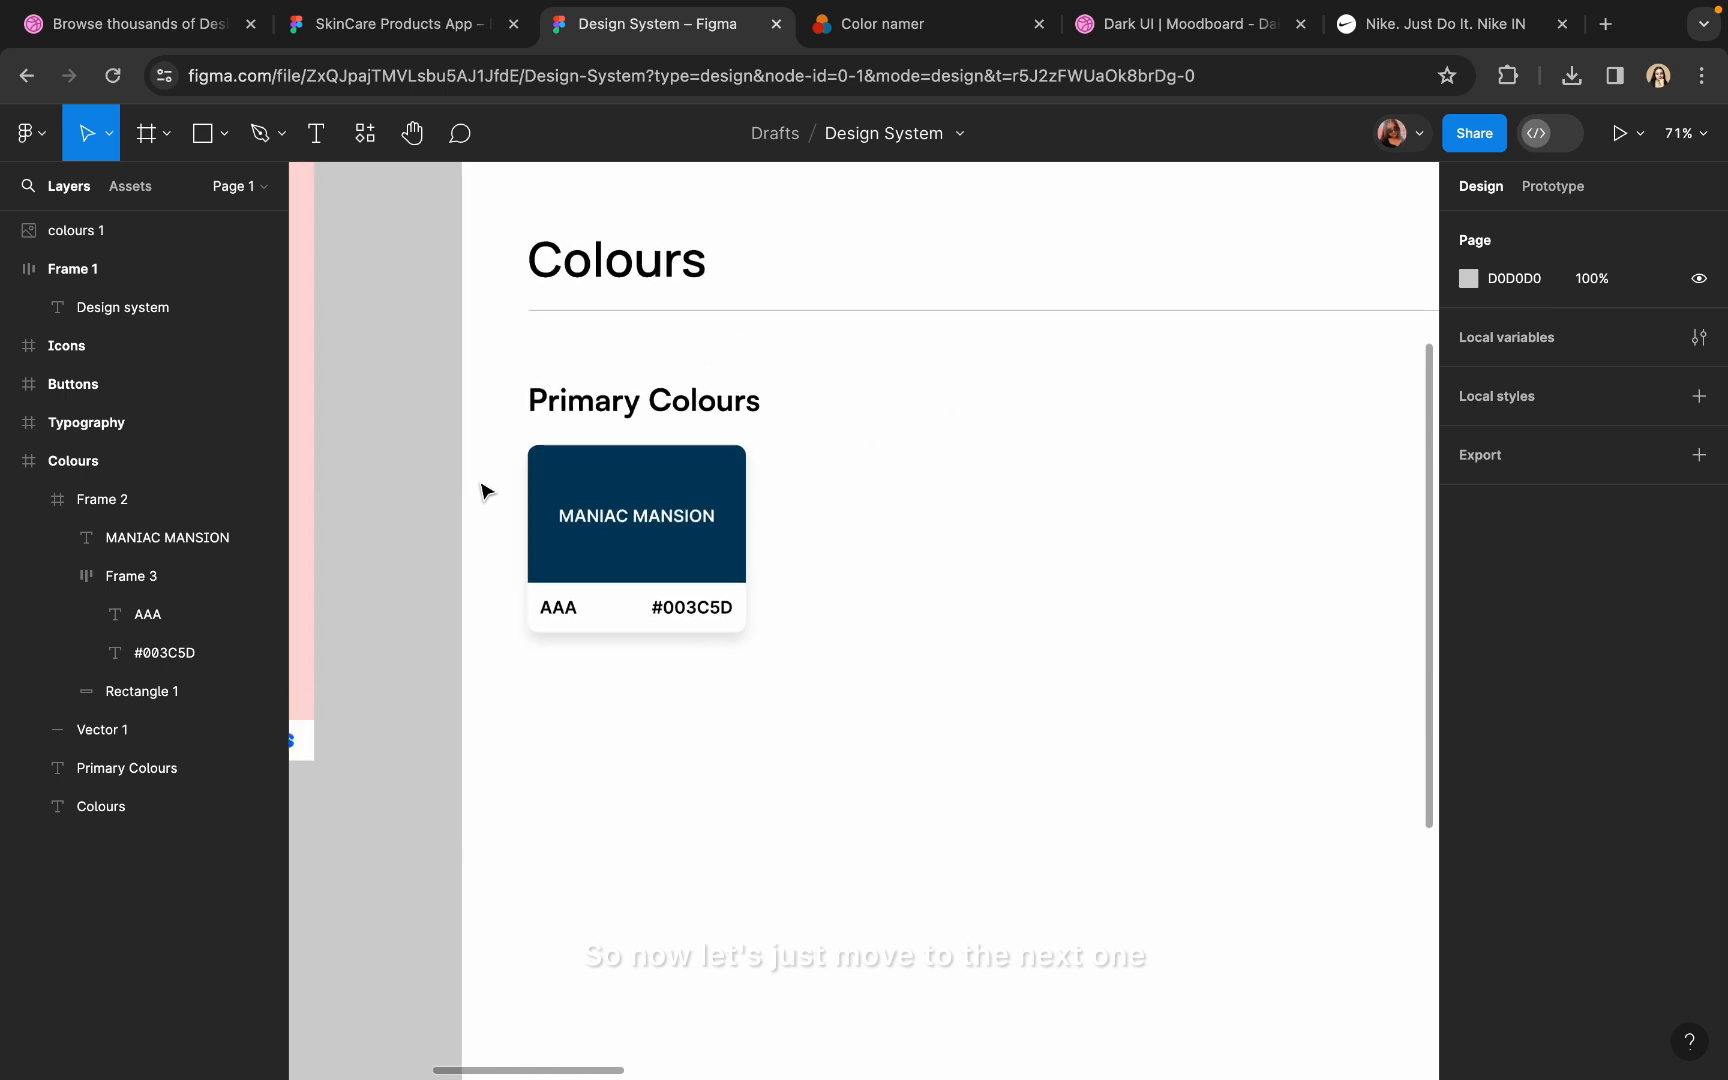
# - Duplicate the MANIAC MANSION swatch card to the right of the original
pyautogui.click(658, 572)
pyautogui.moveTo(665, 574); pyautogui.dragTo(818, 571)
pyautogui.scroll(3, 690, 565)
# - Set the first card's name label to title case, reading Maniac Mansion, and centre it horizontally in the card
pyautogui.doubleClick(690, 565)
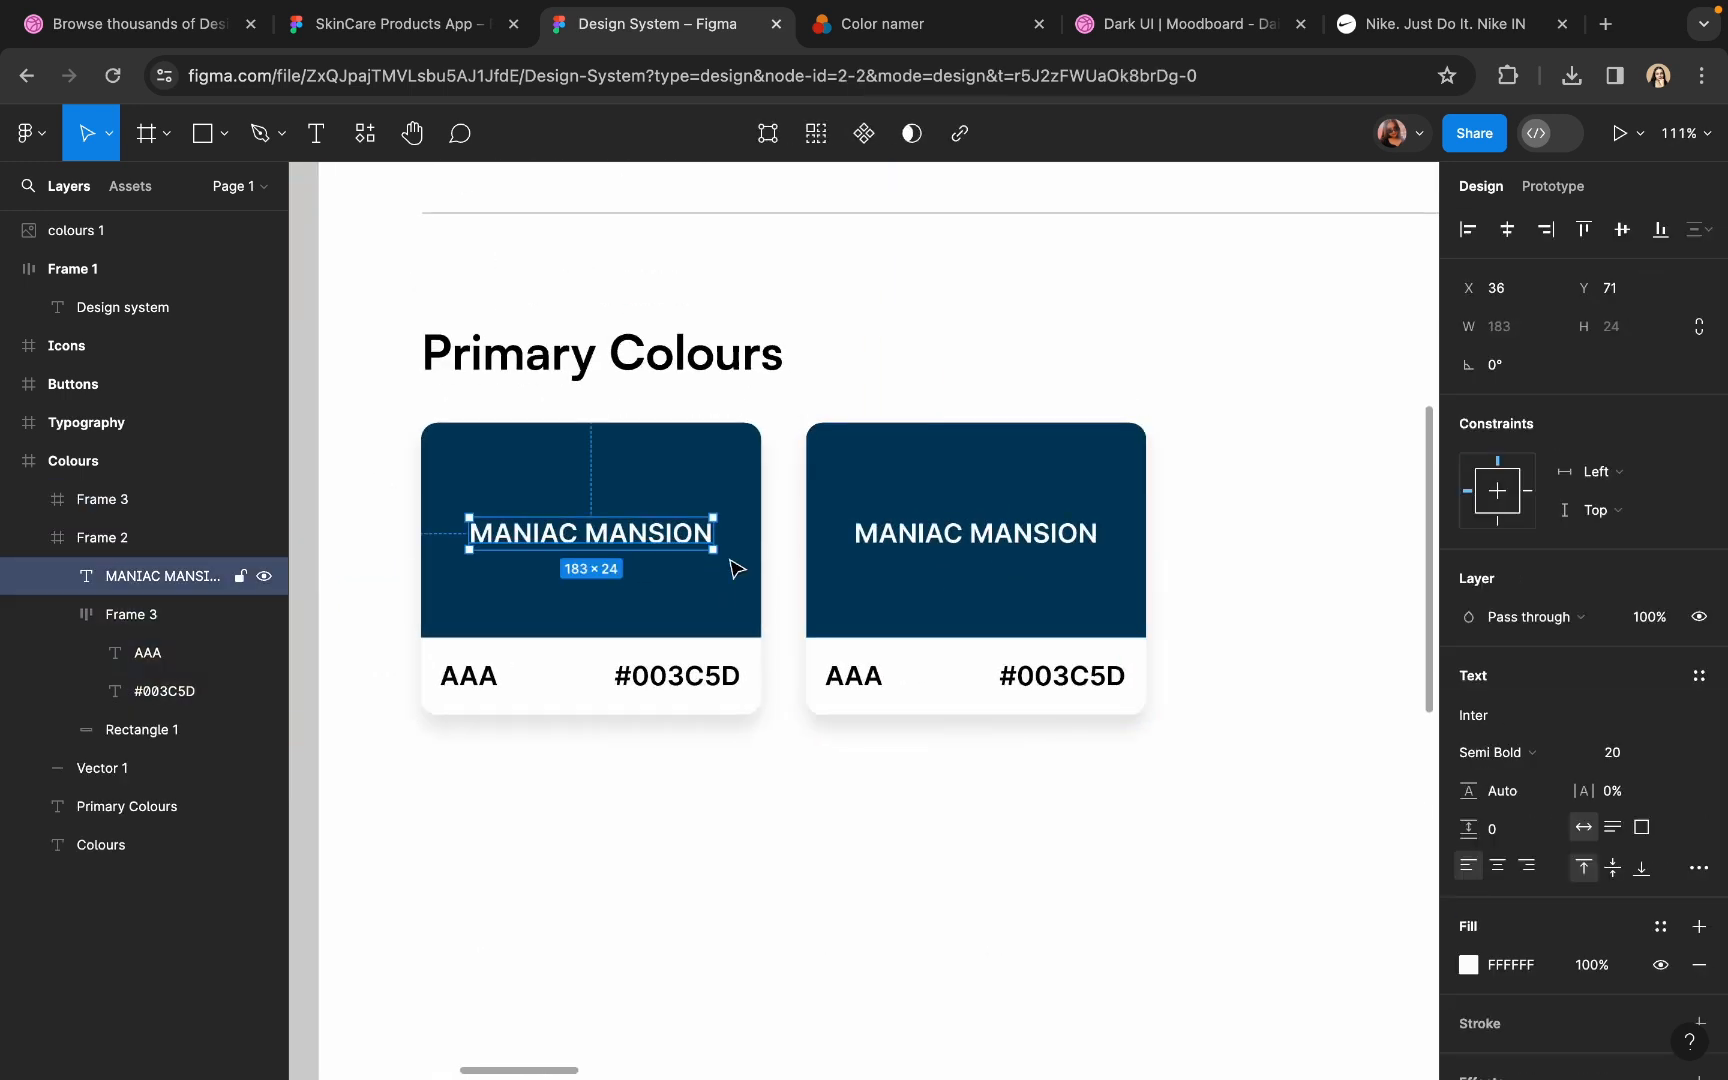
pyautogui.click(1698, 868)
pyautogui.click(1383, 819)
pyautogui.doubleClick(521, 530)
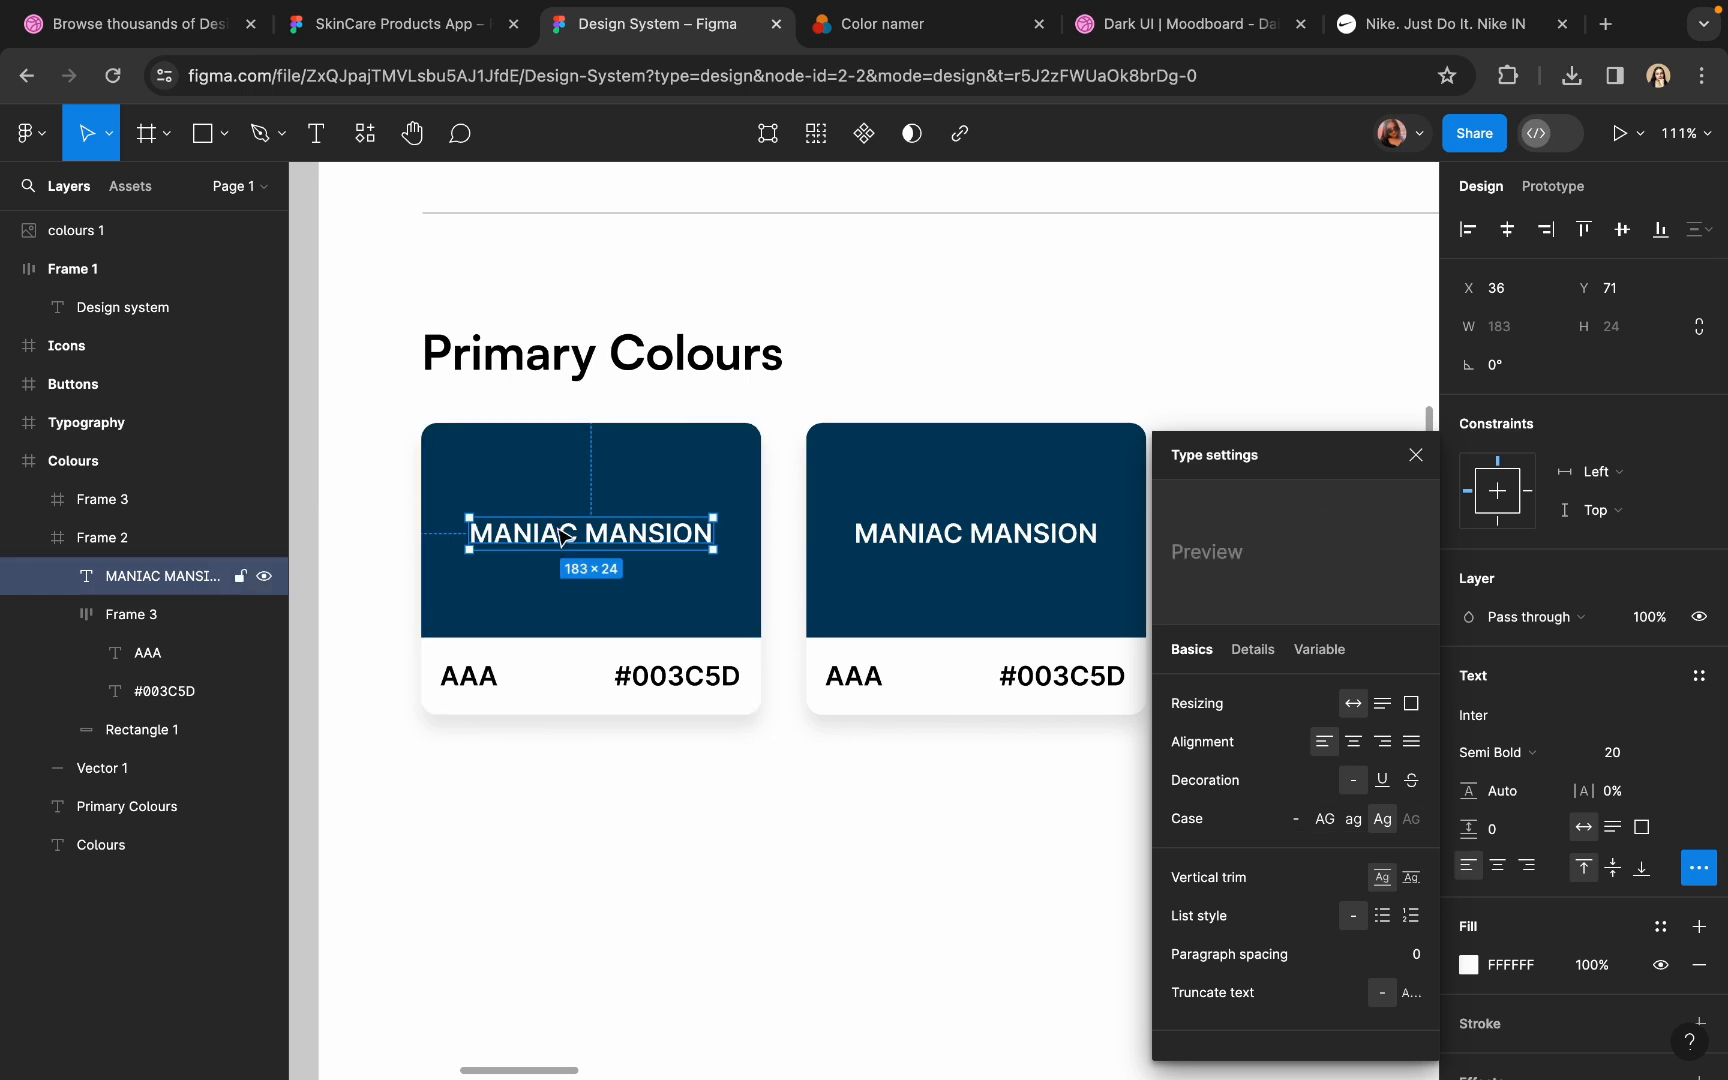
pyautogui.hotkey('ctrl', 'a')
pyautogui.write('M')
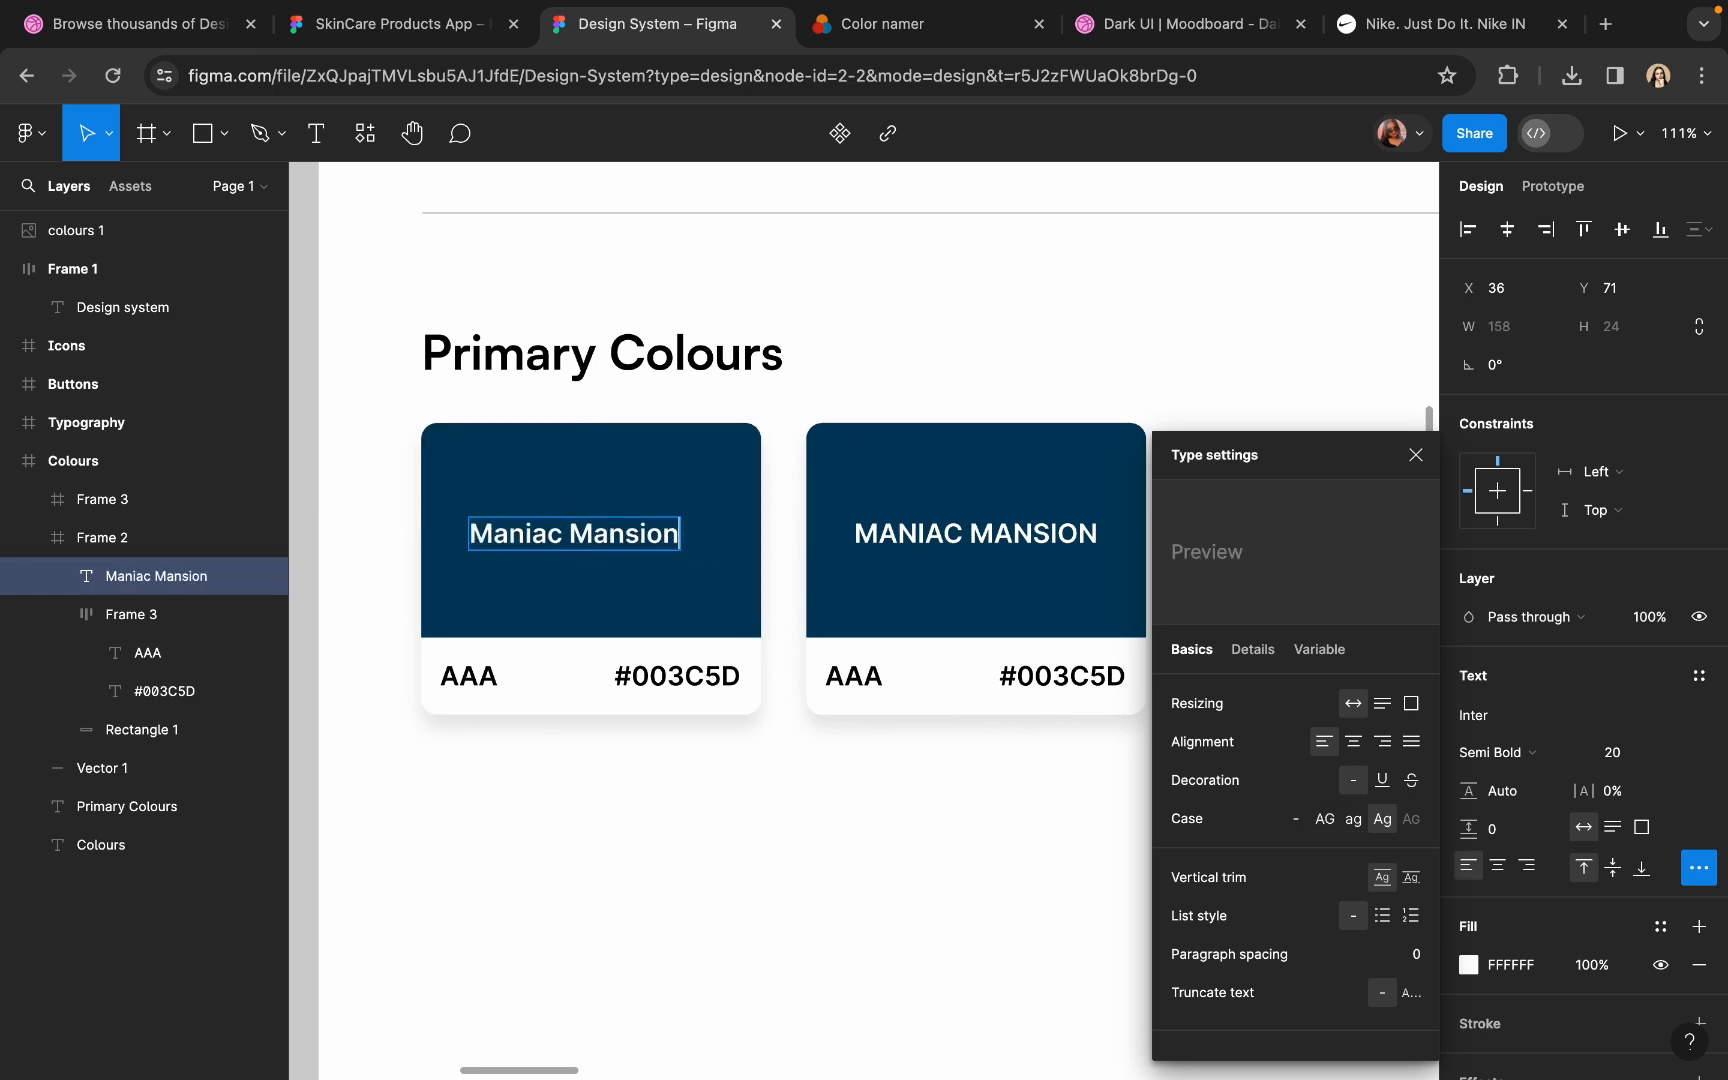
pyautogui.press('Escape')
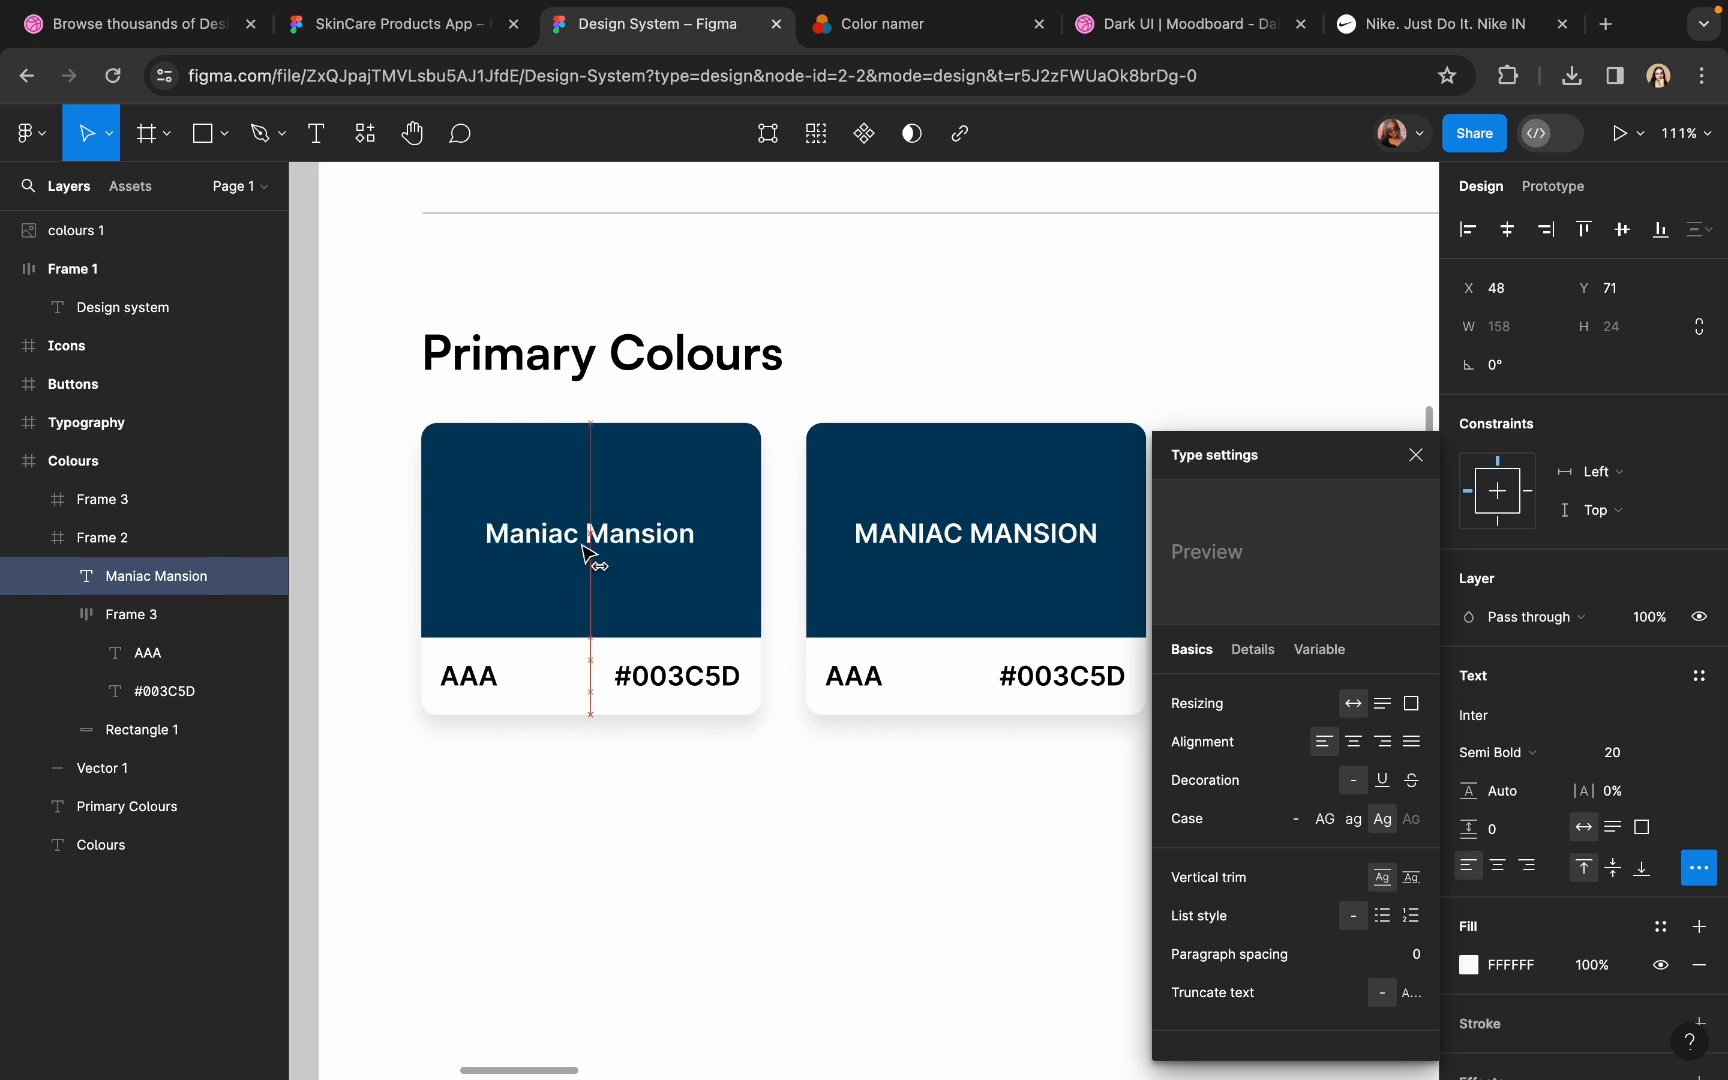
# - Delete the card copy with the uppercase name and duplicate the Maniac Mansion card in its place
pyautogui.click(918, 590)
pyautogui.press('Delete')
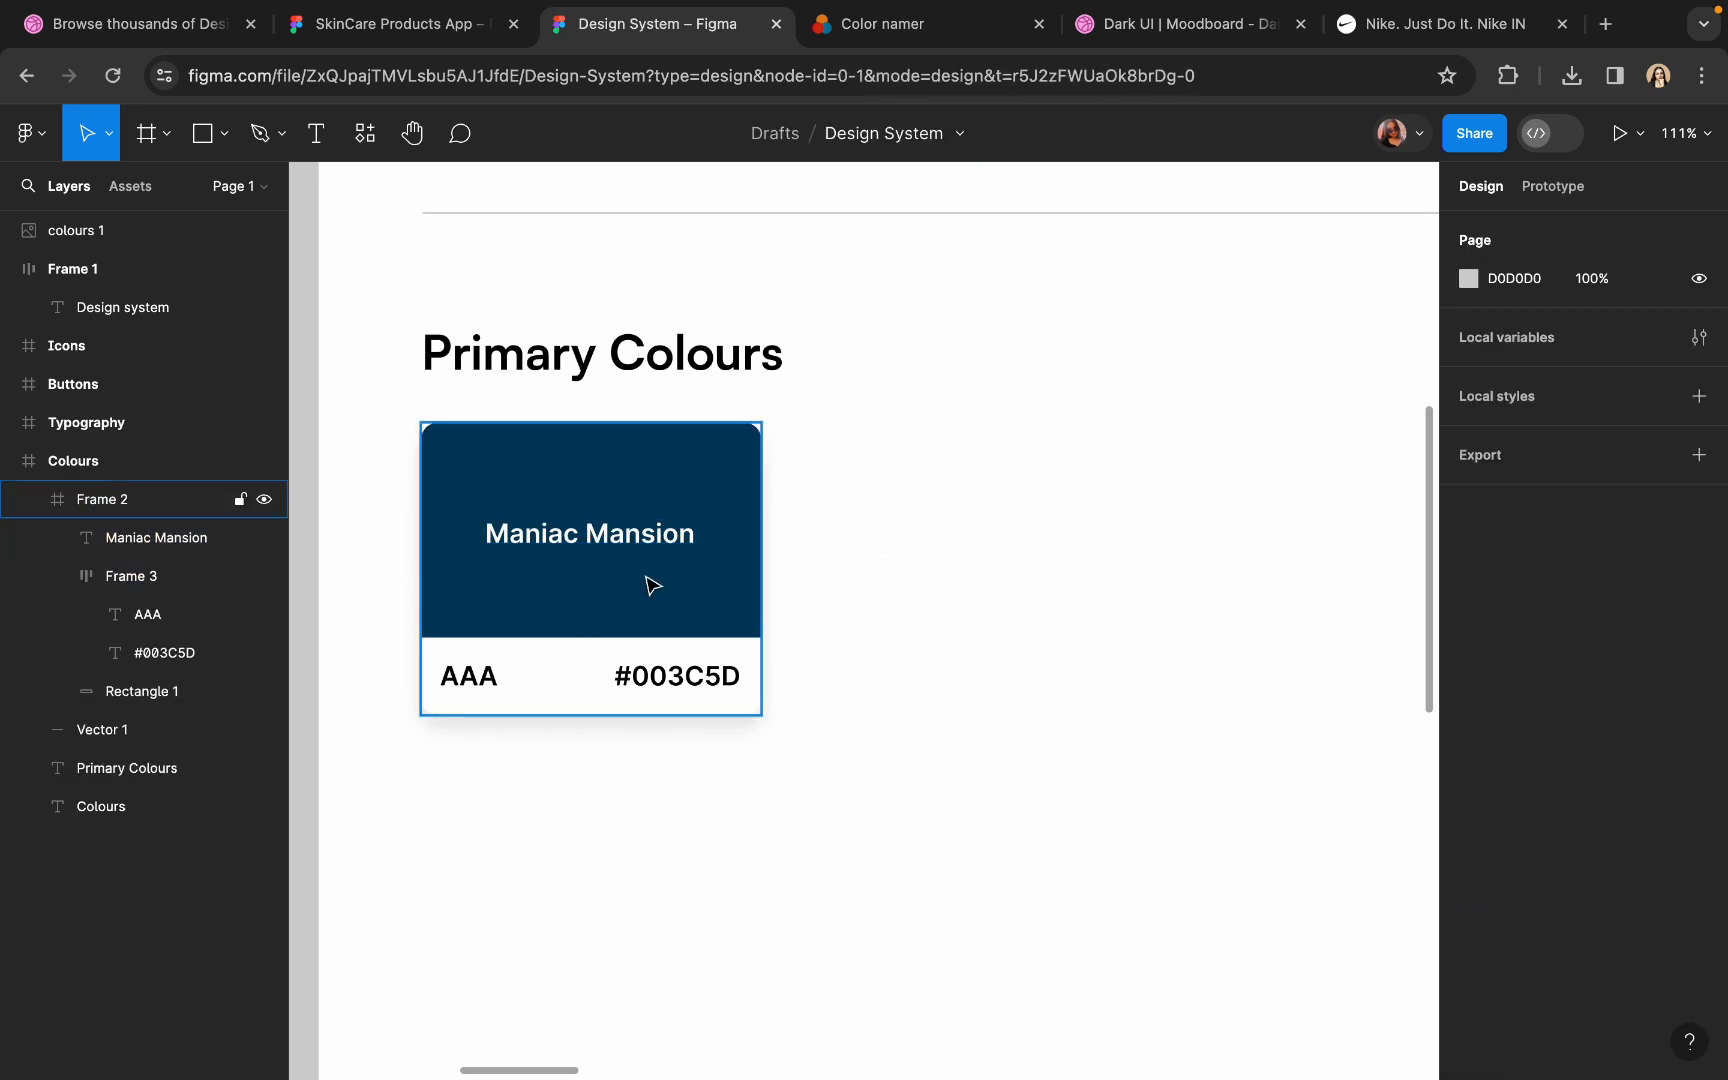
pyautogui.click(648, 580)
pyautogui.moveTo(648, 580); pyautogui.dragTo(1061, 587)
# - Fill the duplicated card with cream FEF8F2 sampled from the palette image and move it slightly closer to the first card
pyautogui.scroll(-5, 1061, 587)
pyautogui.click(1469, 908)
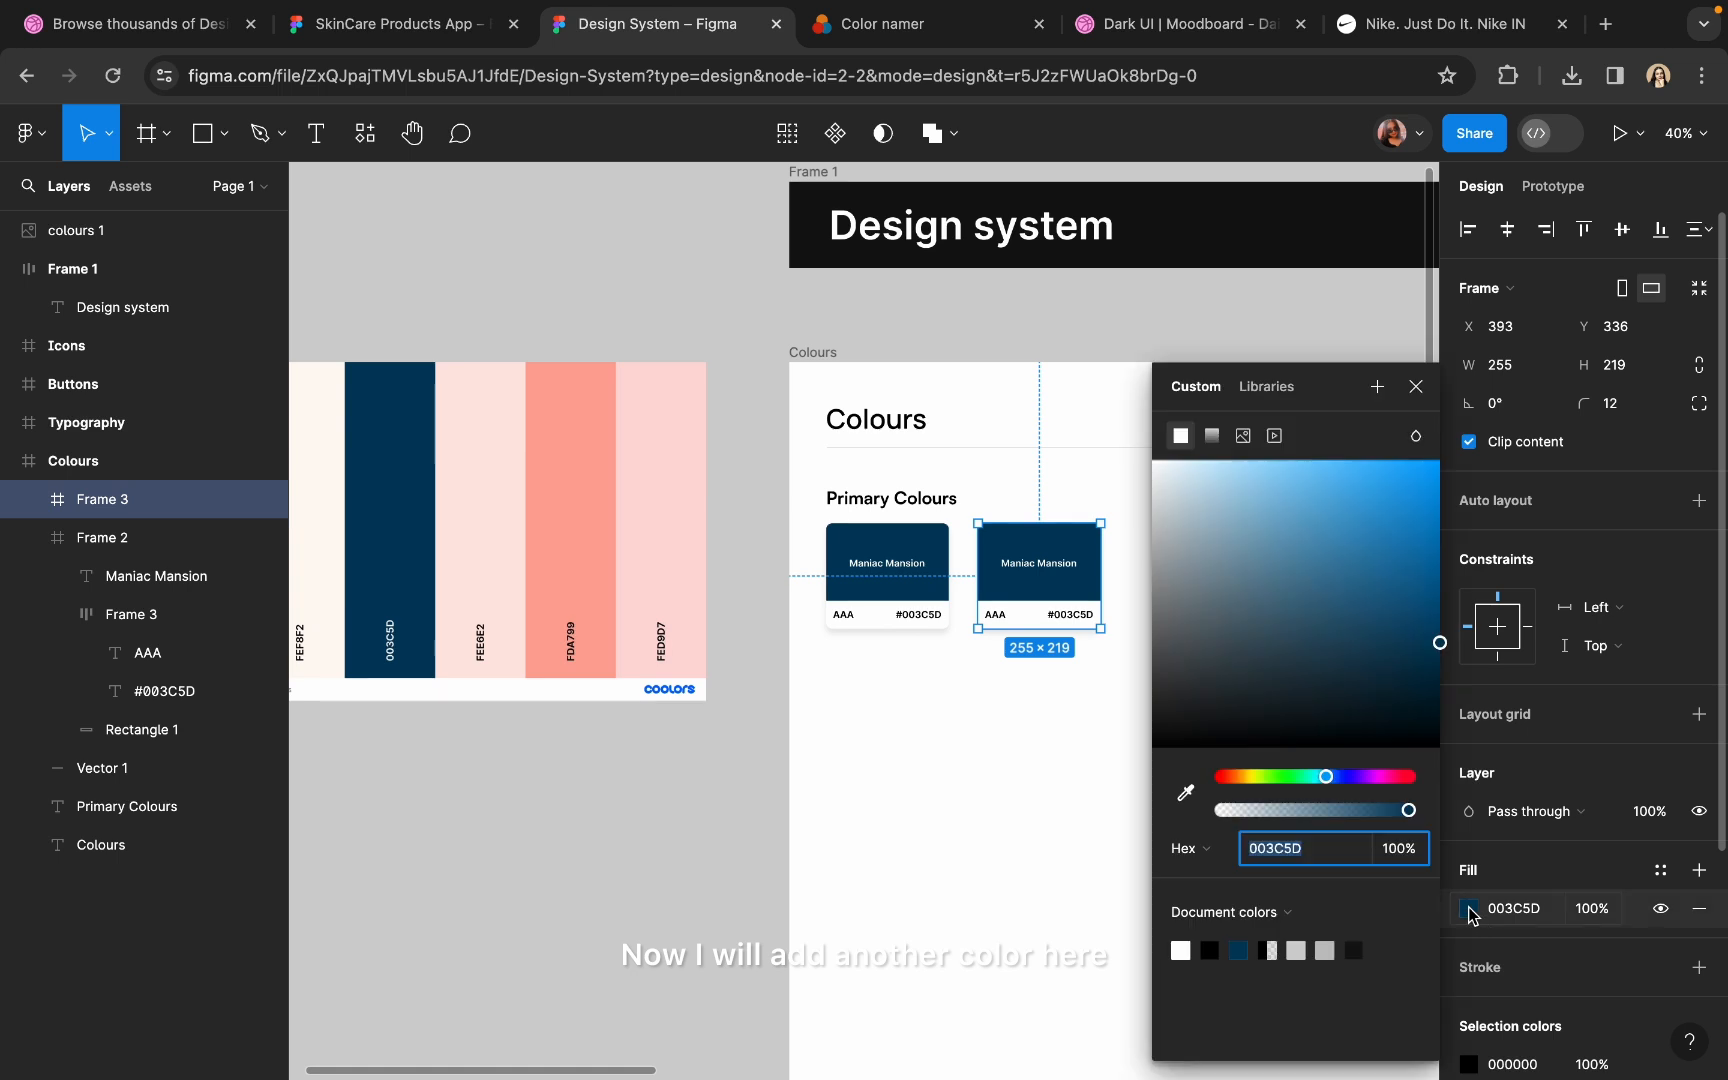
pyautogui.click(1185, 793)
pyautogui.hscroll(-4, 780, 660)
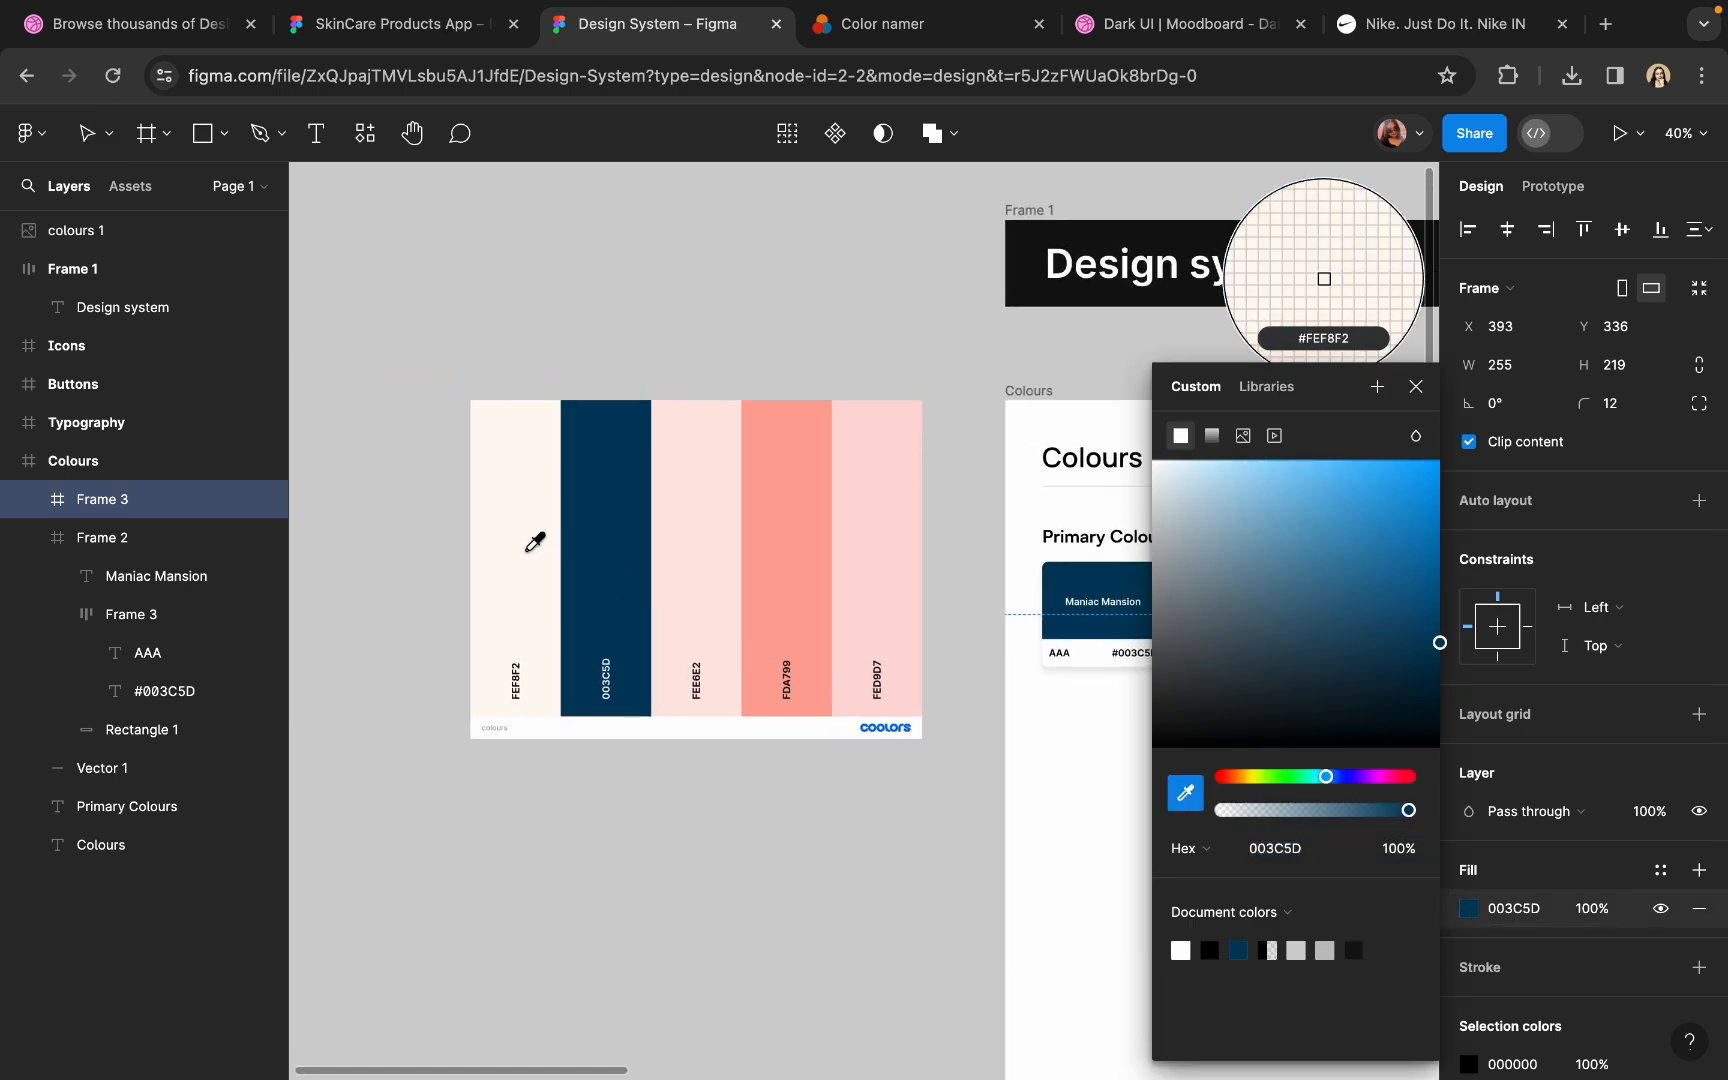
pyautogui.click(530, 550)
pyautogui.hscroll(5, 528, 555)
pyautogui.scroll(5, 856, 612)
pyautogui.scroll(4, 717, 617)
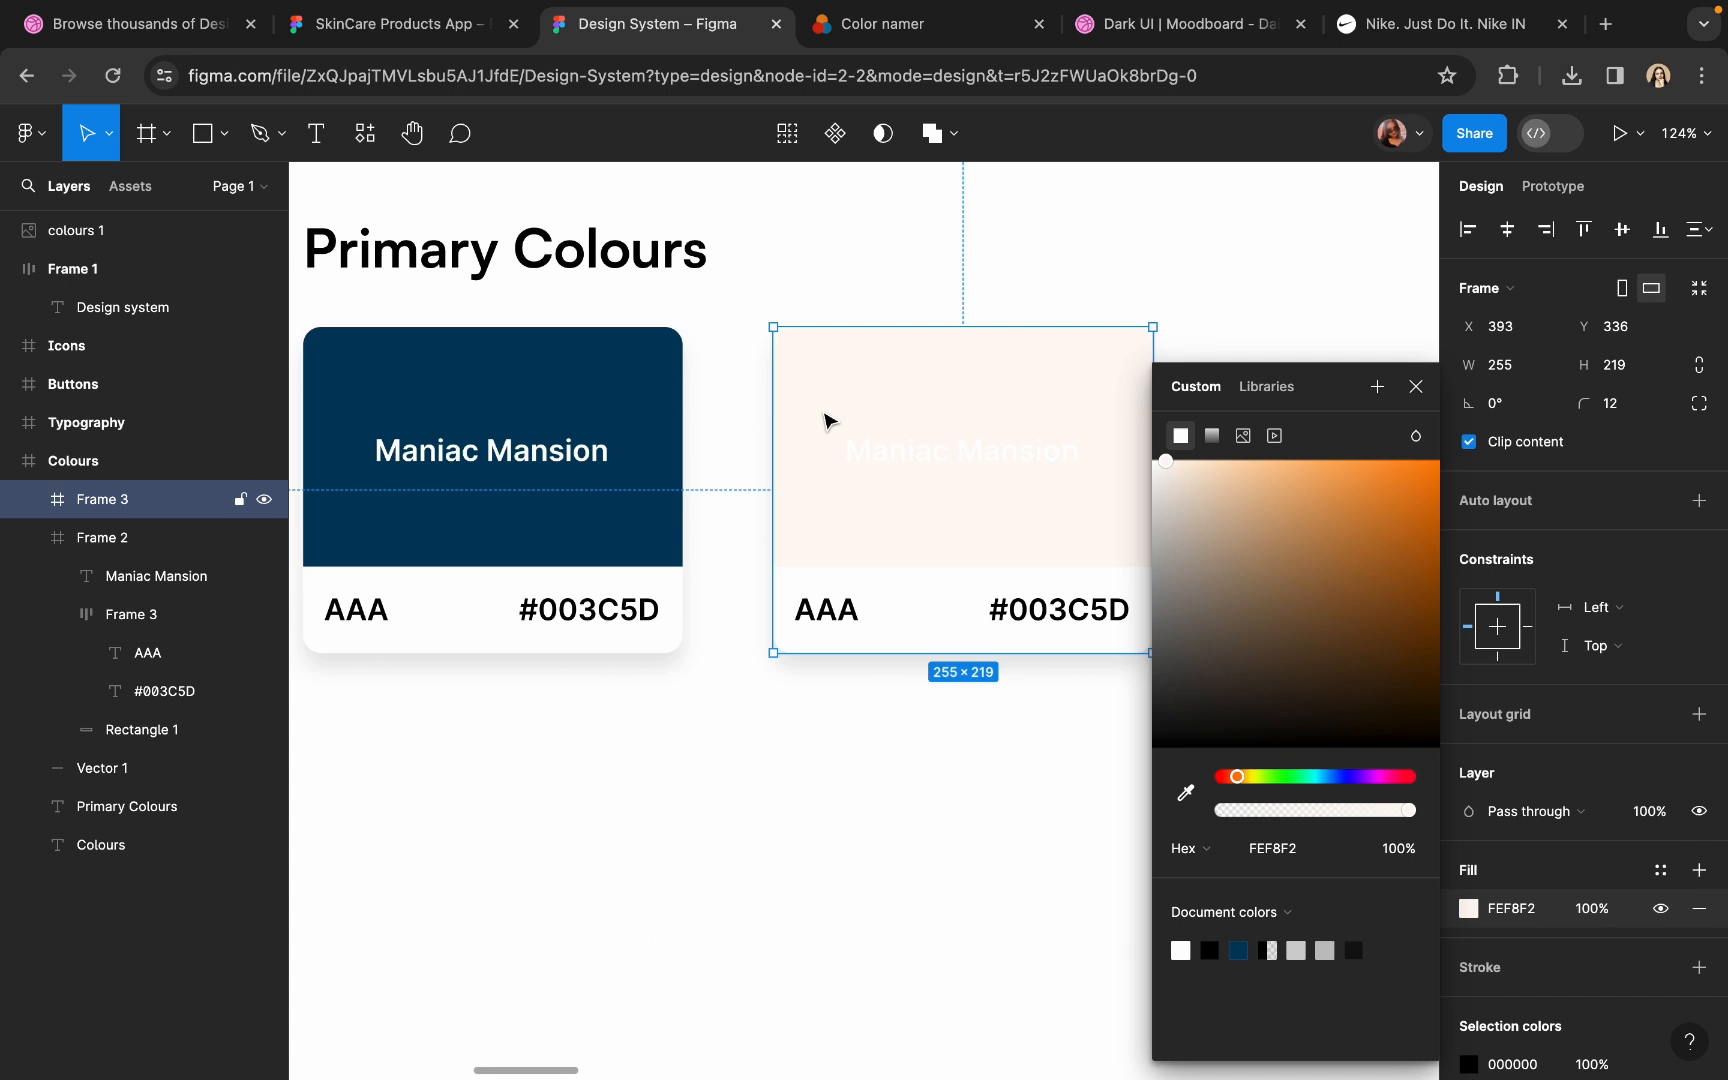
pyautogui.moveTo(822, 413); pyautogui.dragTo(806, 424)
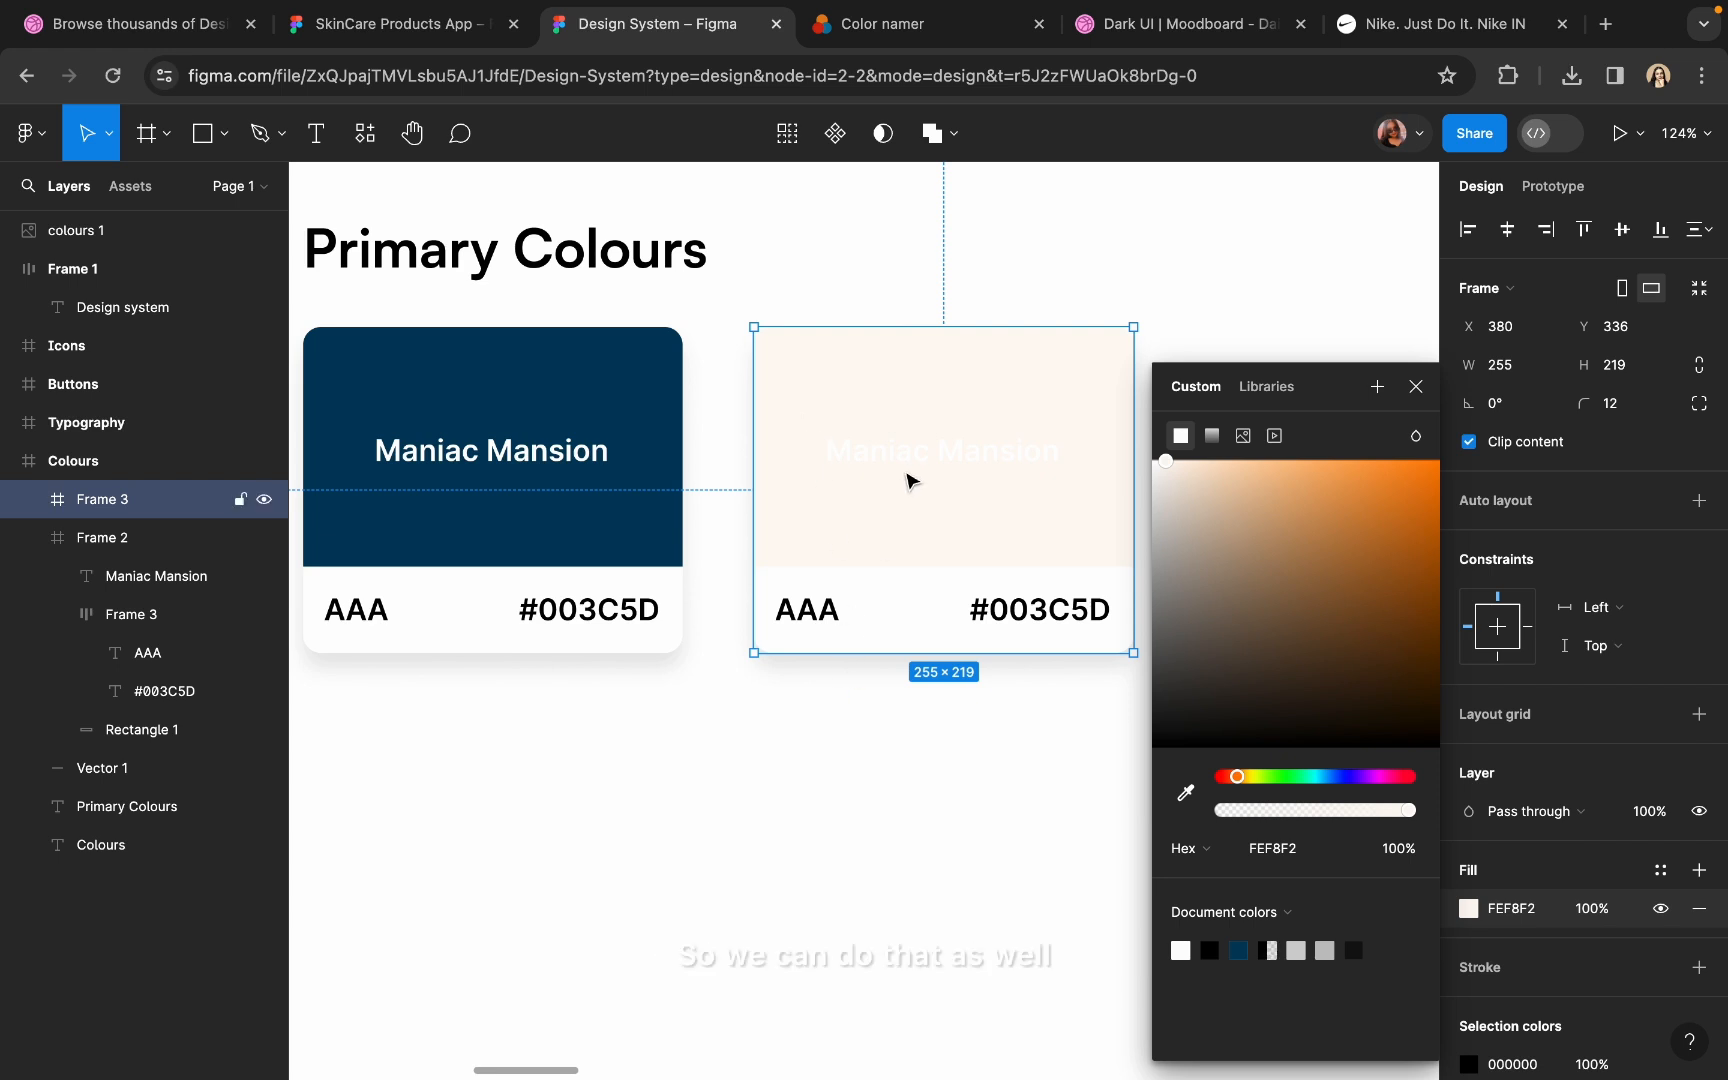
# - Copy the second card's fill code FEF8F2 and look up its colour name in Color namer
pyautogui.click(902, 476)
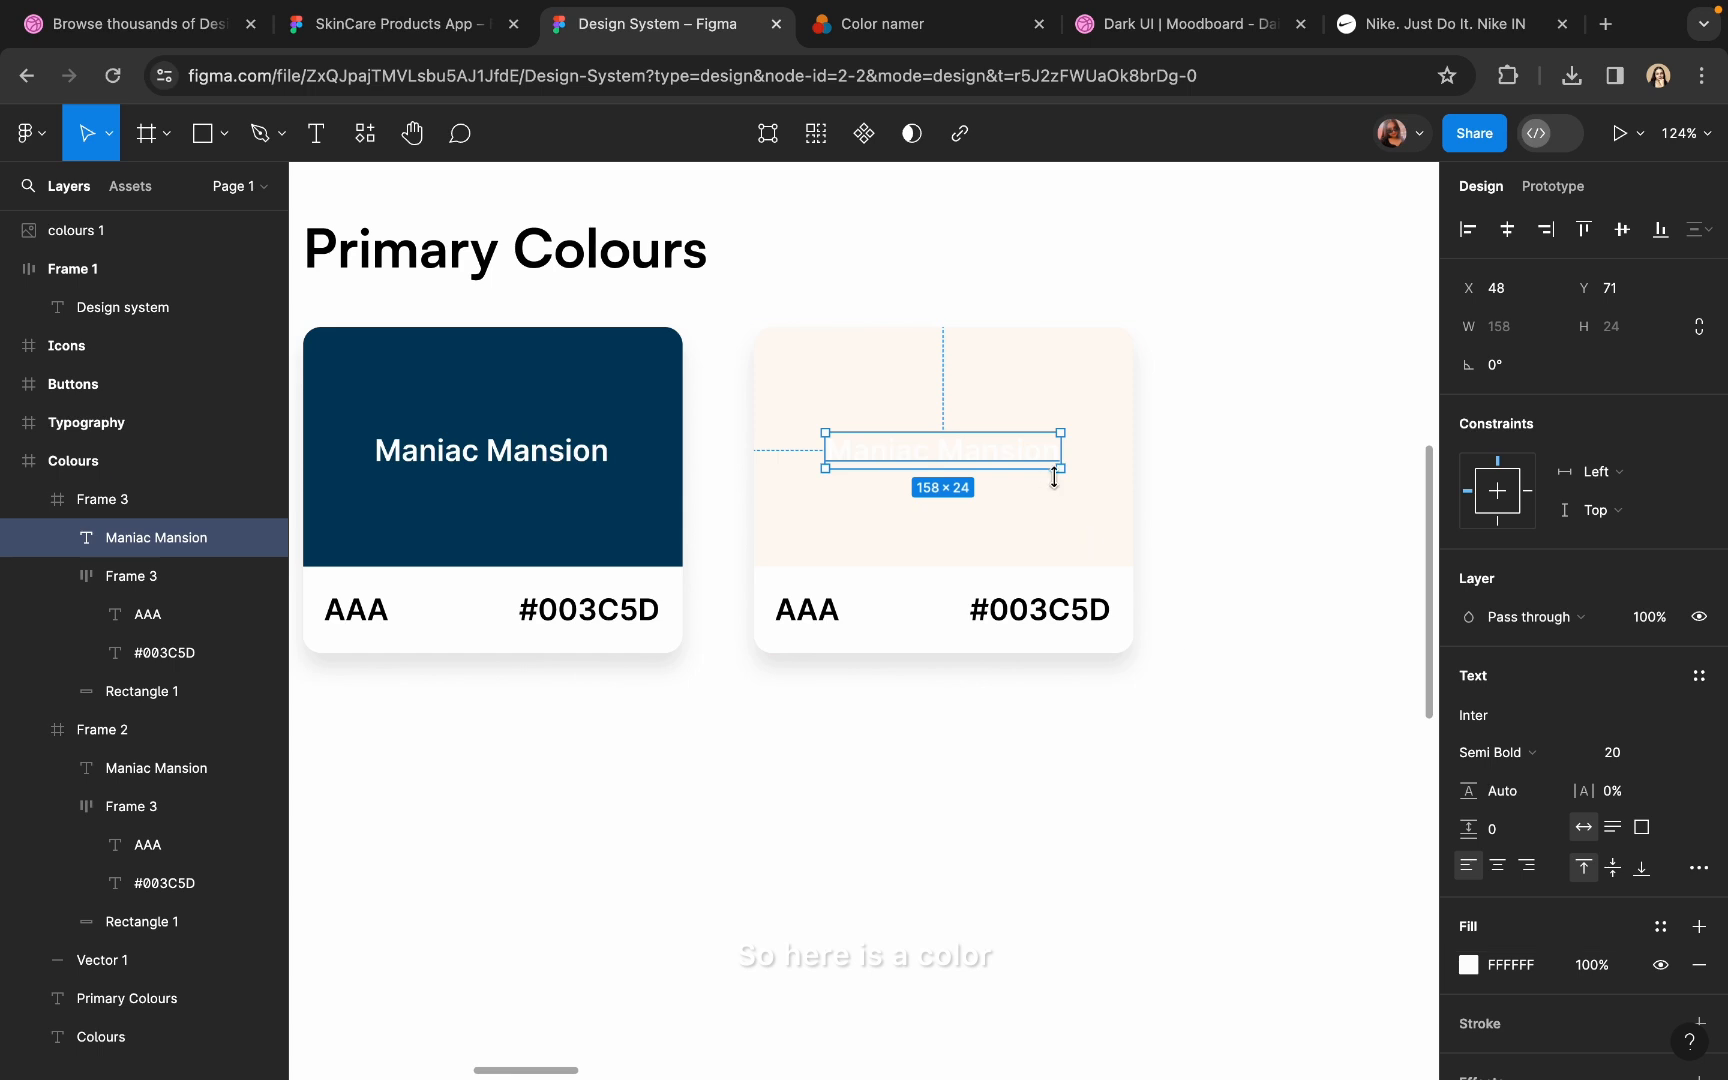
pyautogui.click(1062, 498)
pyautogui.click(1500, 920)
pyautogui.hotkey('ctrl', 'c')
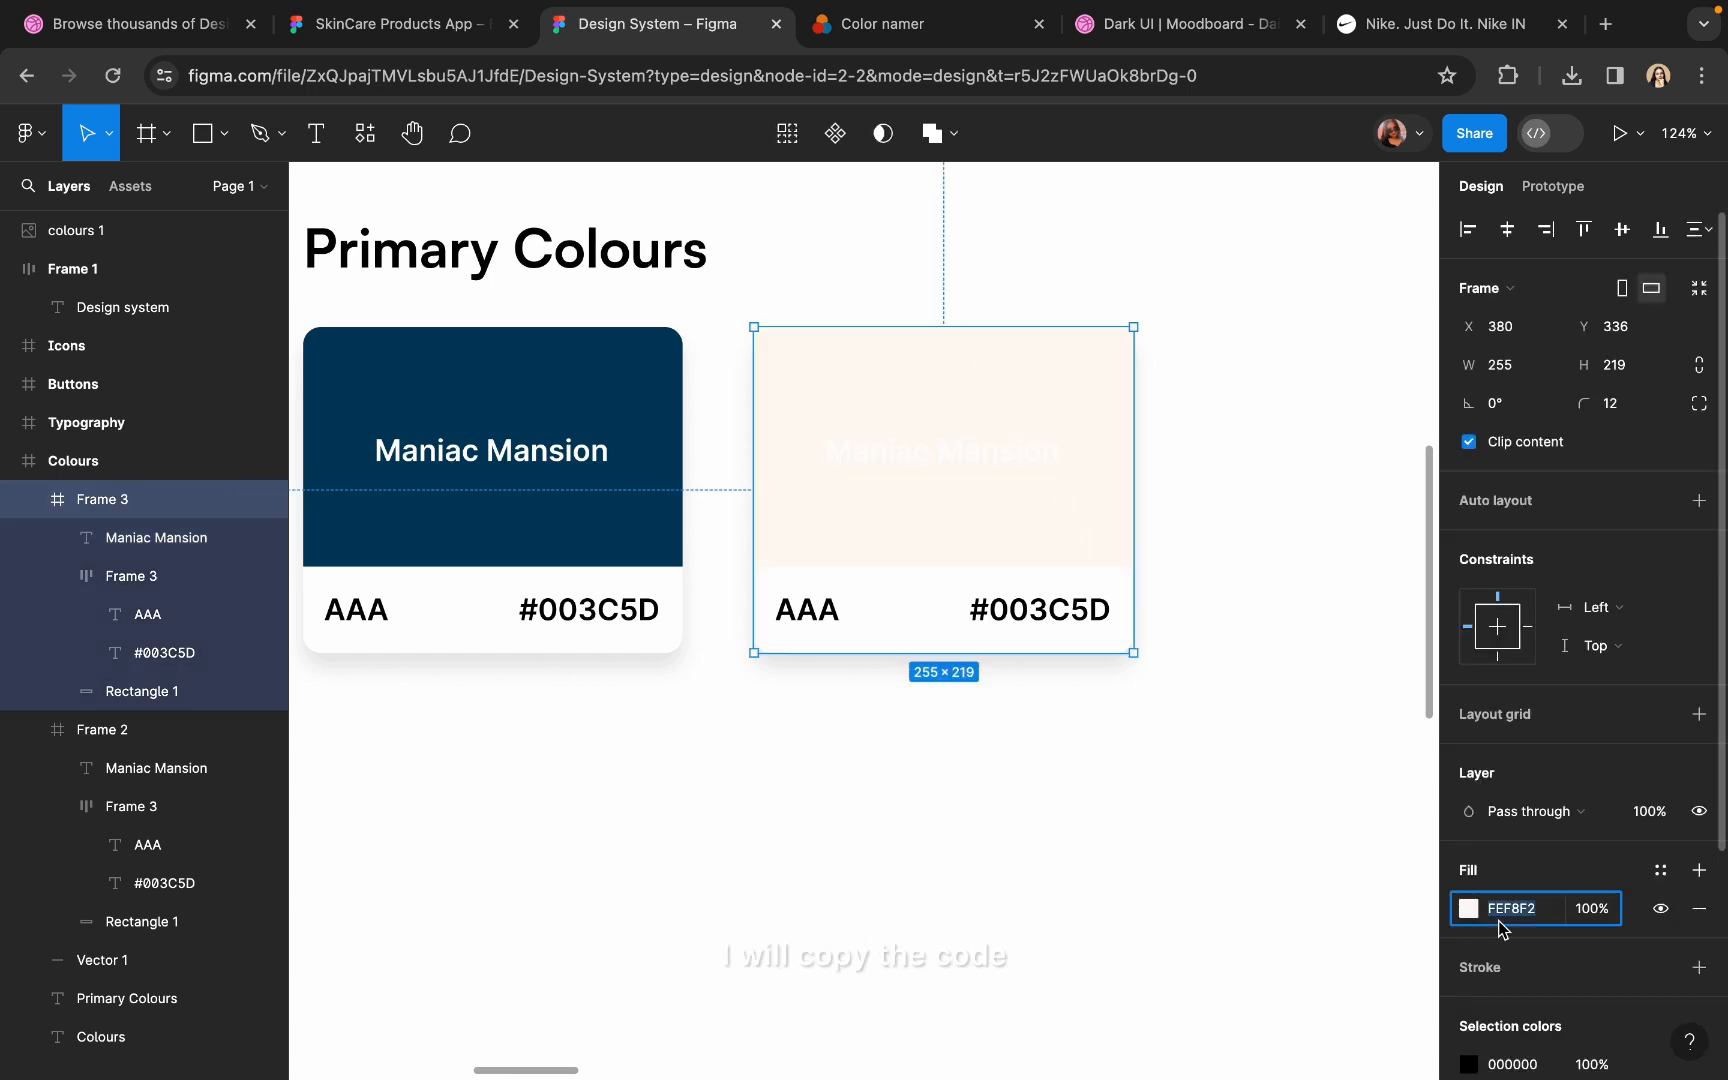
pyautogui.click(1300, 740)
pyautogui.click(930, 28)
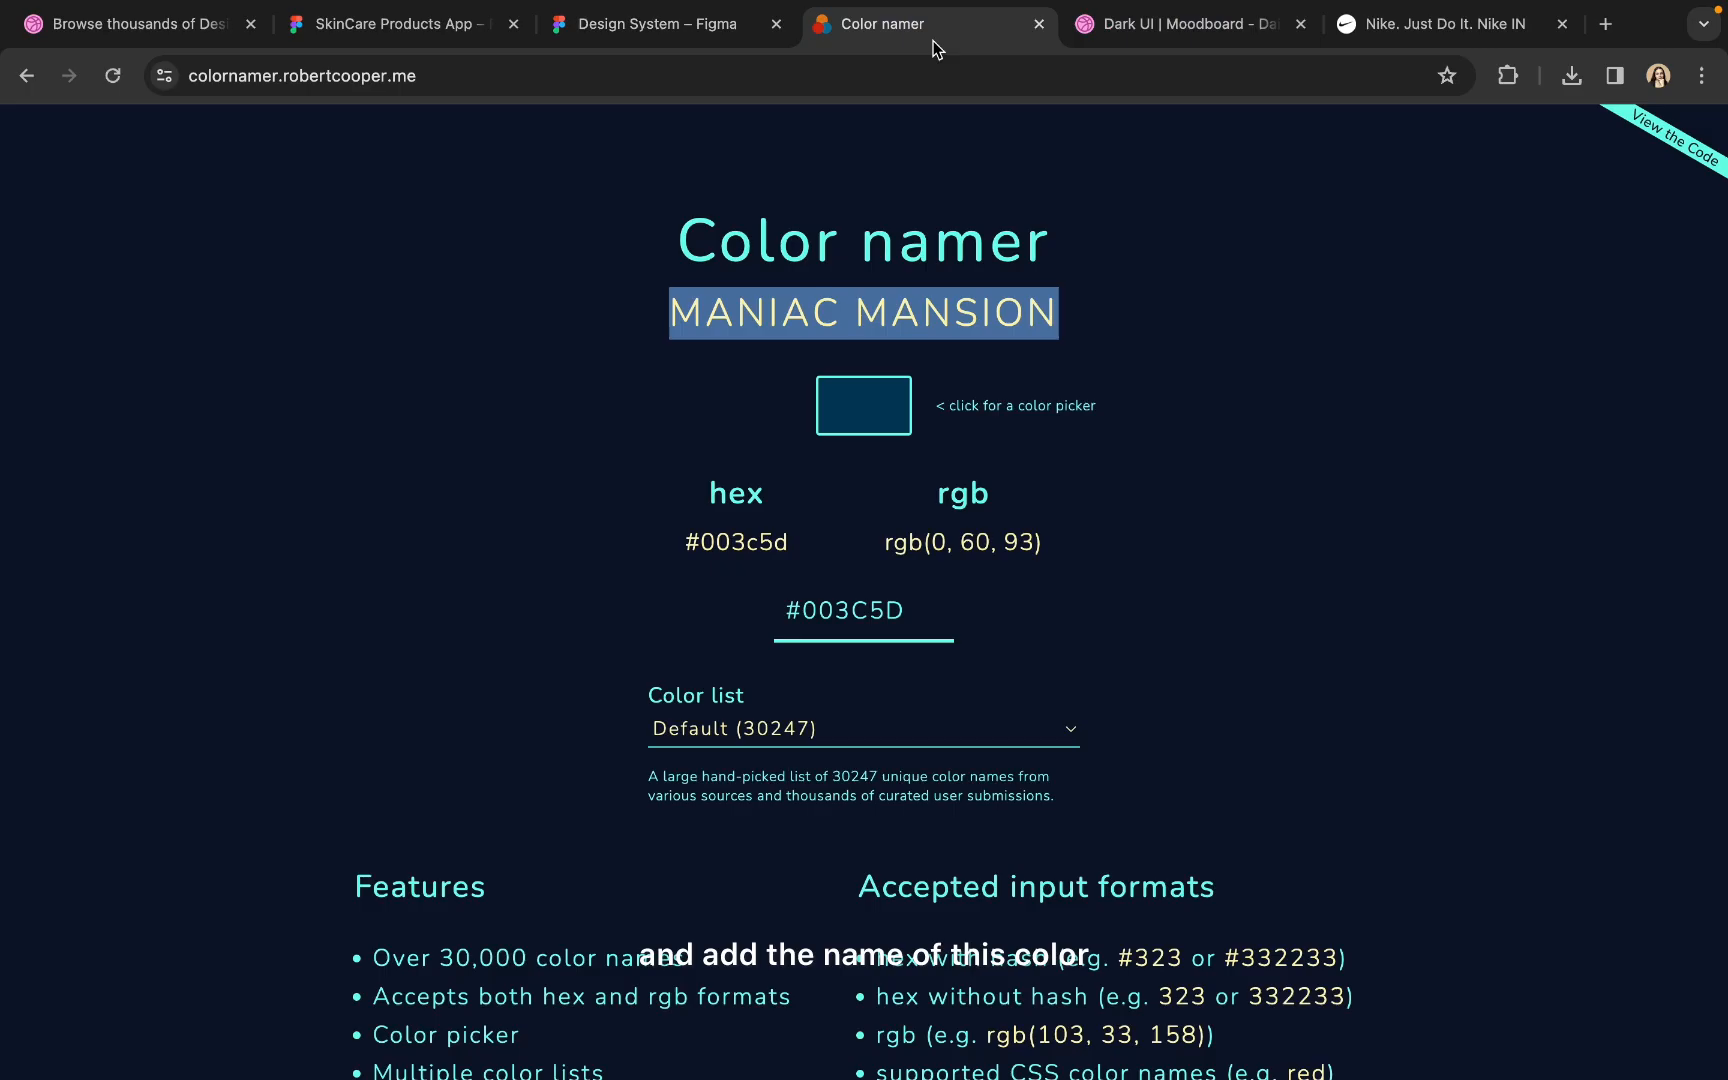
pyautogui.moveTo(900, 610); pyautogui.dragTo(768, 606)
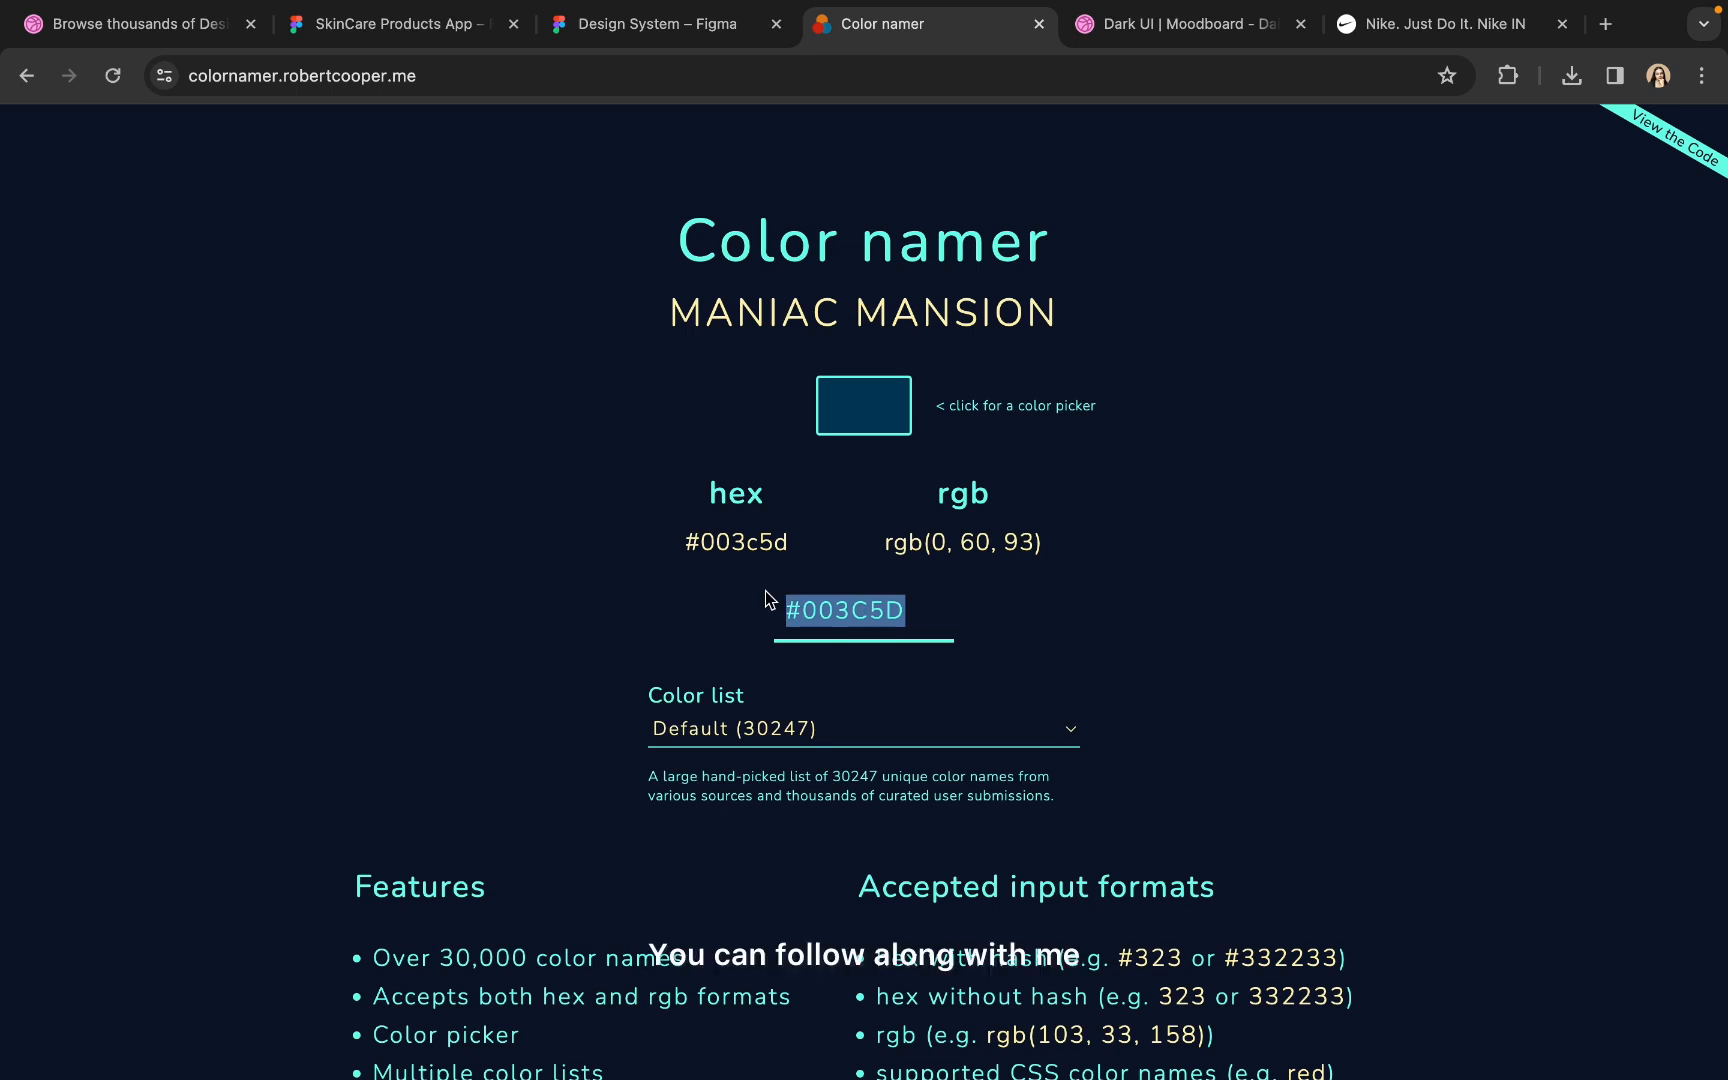
pyautogui.hotkey('ctrl', 'v')
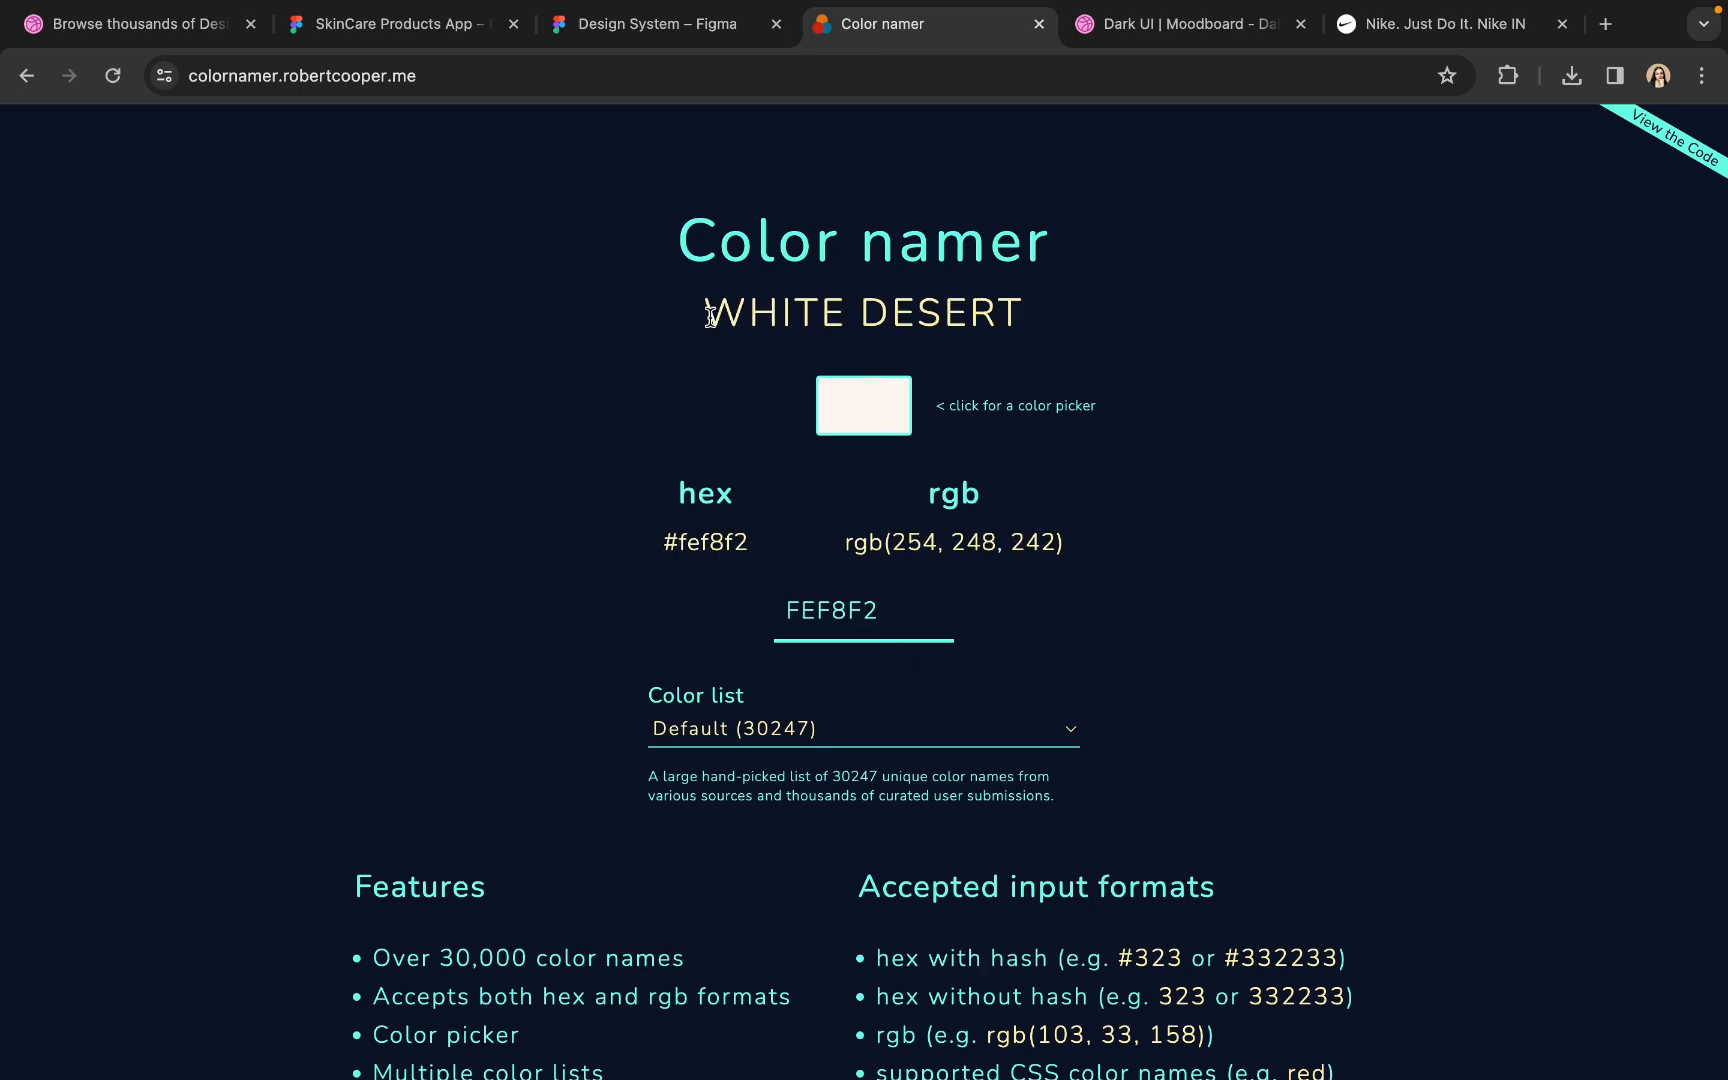
# - Return to the Figma file and change the cream card's name label to White Desert
pyautogui.doubleClick(780, 312)
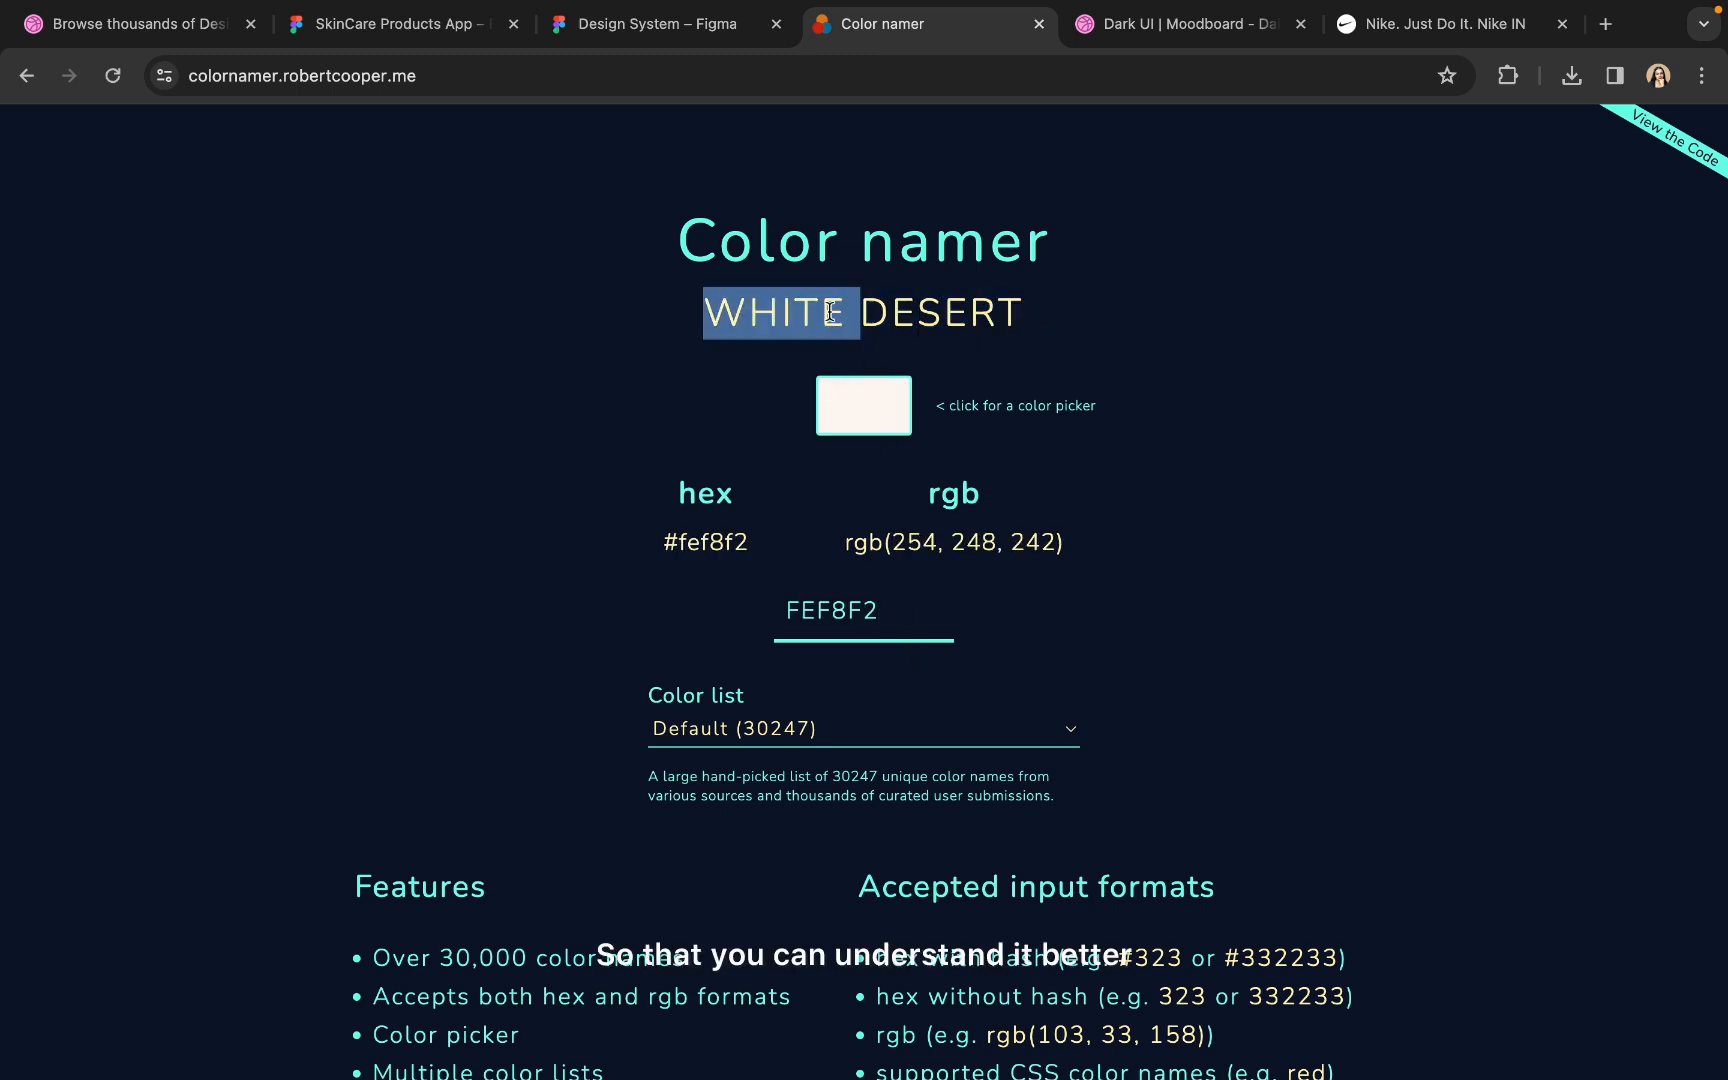
pyautogui.click(679, 336)
pyautogui.click(622, 36)
pyautogui.doubleClick(903, 467)
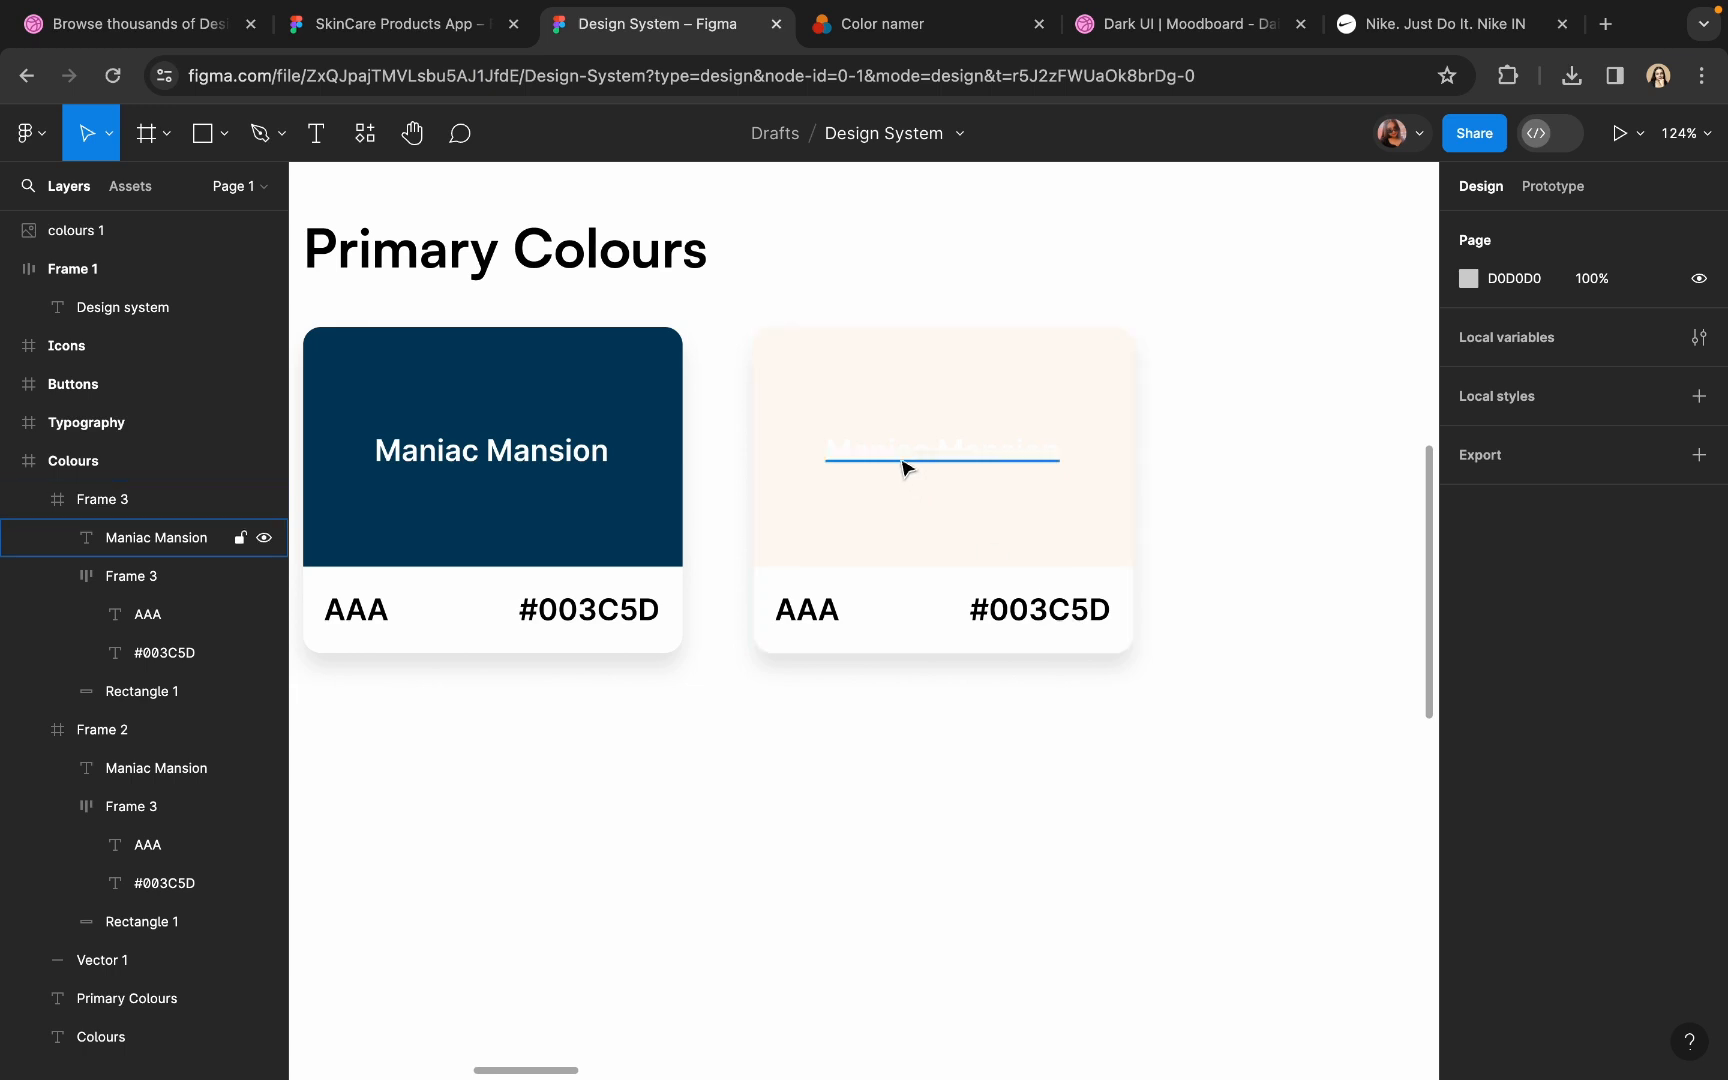
pyautogui.doubleClick(900, 449)
pyautogui.write('White Desert')
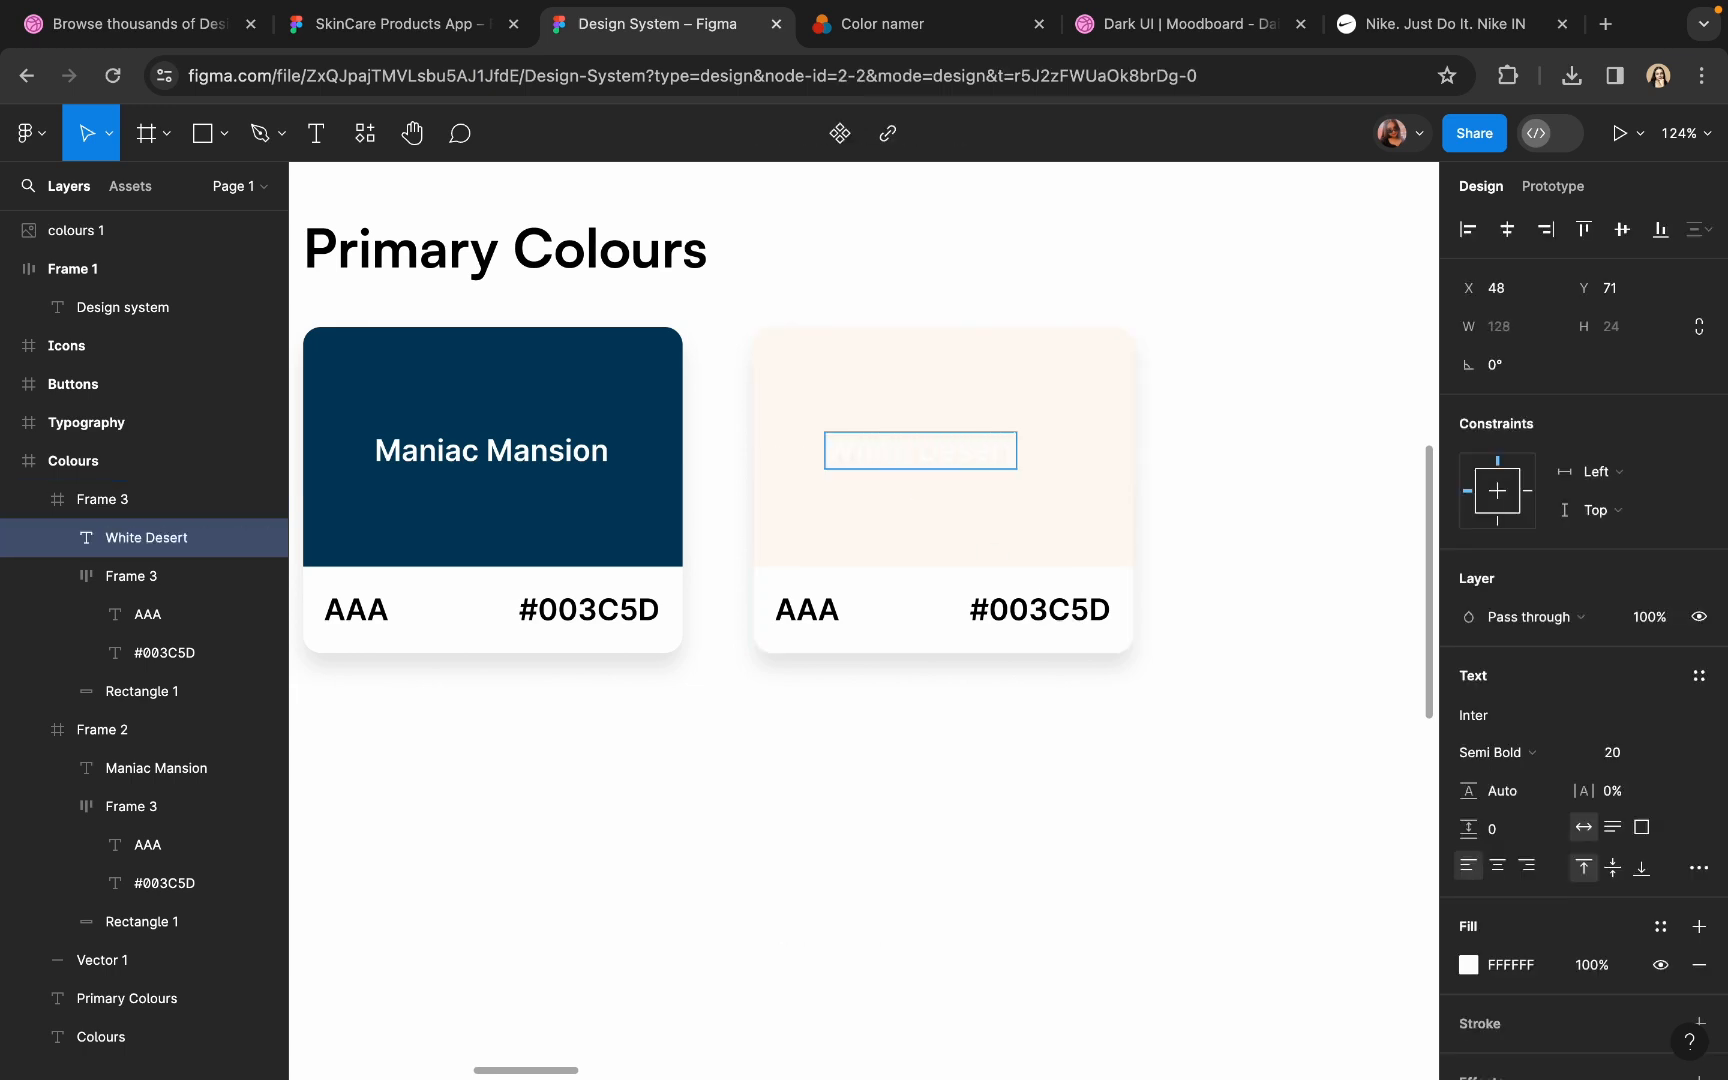
pyautogui.press('Escape')
# - Fill the White Desert label with black 000000 sampled from the AAA text and centre it horizontally in the card
pyautogui.click(1468, 963)
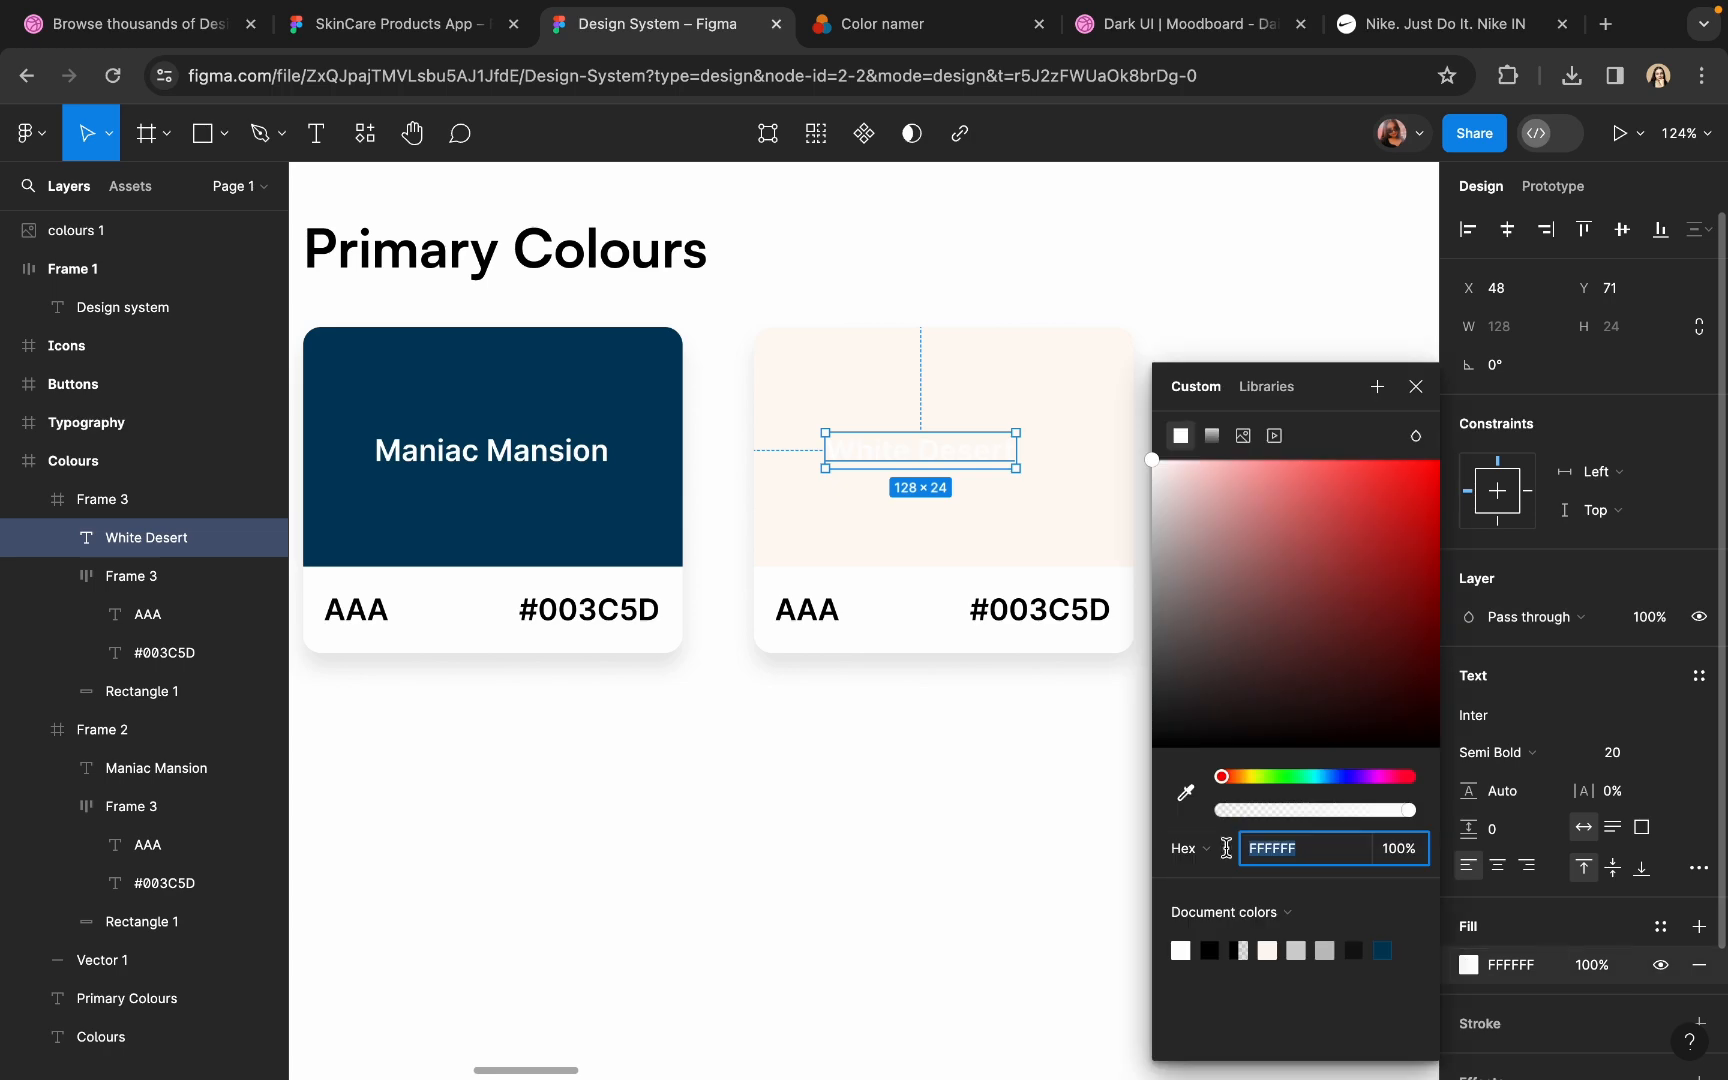
pyautogui.click(1185, 793)
pyautogui.scroll(10, 840, 635)
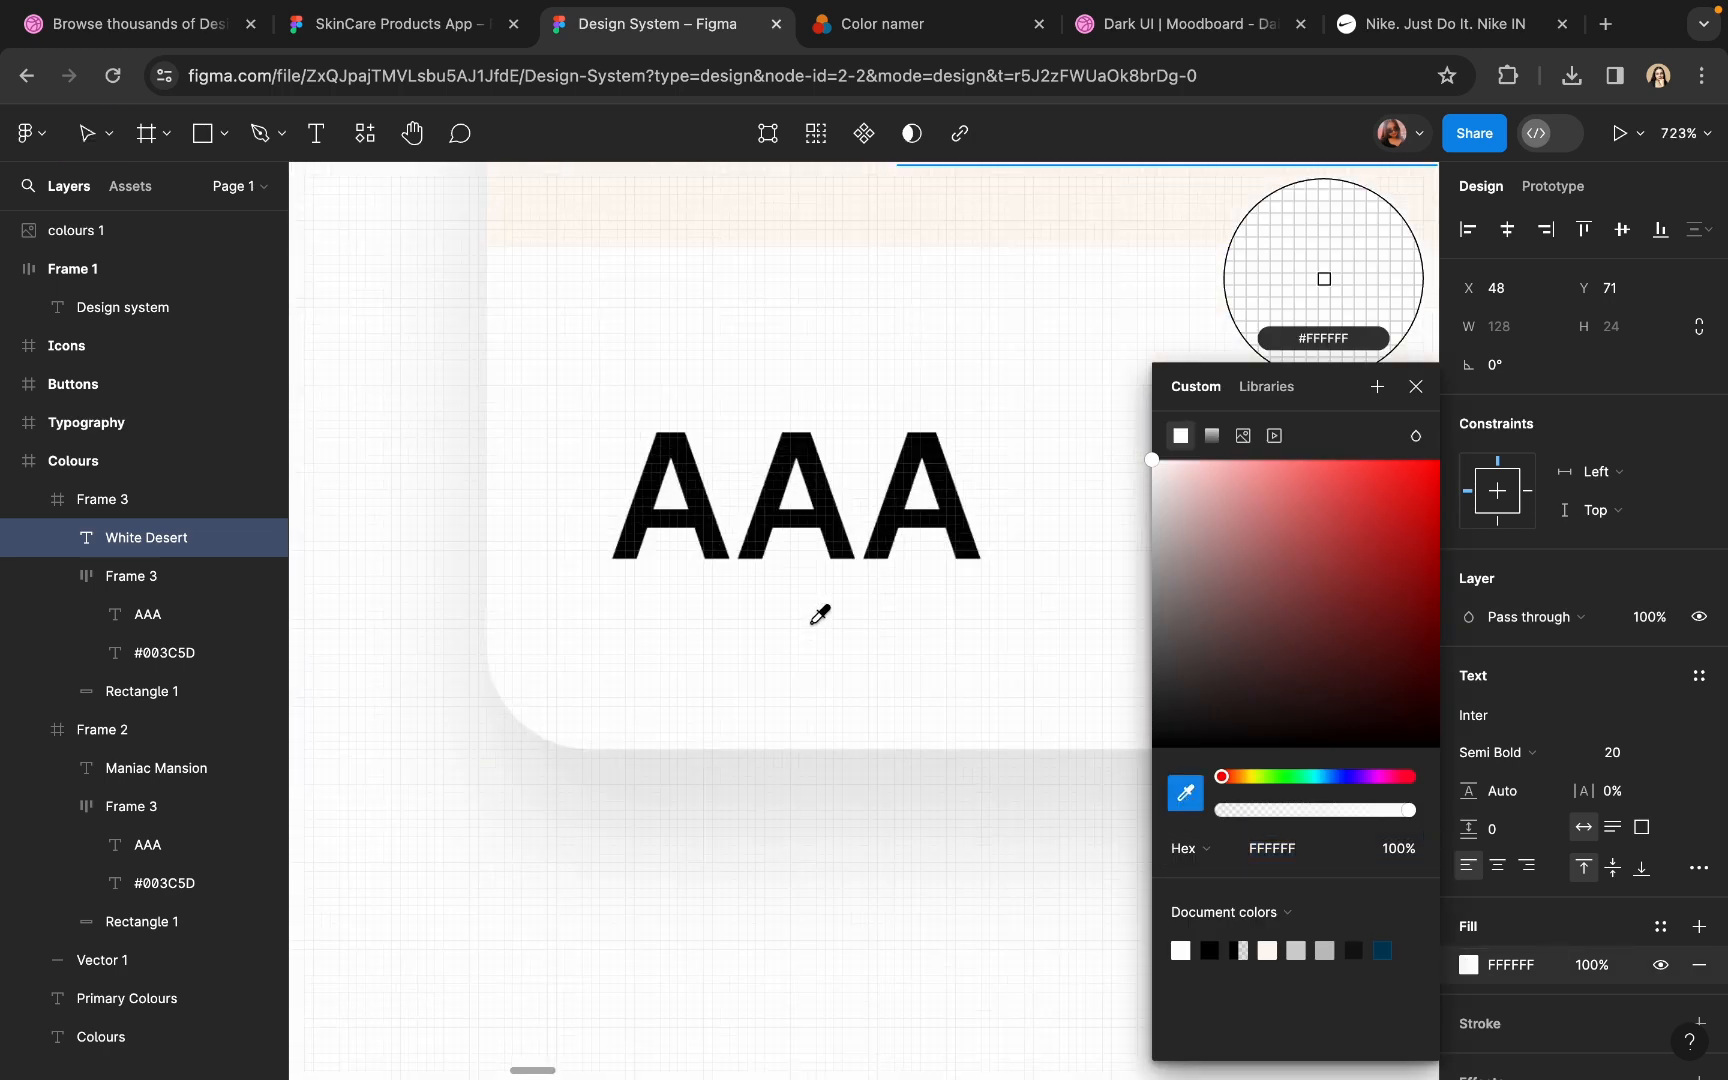
pyautogui.click(850, 515)
pyautogui.scroll(-10, 841, 540)
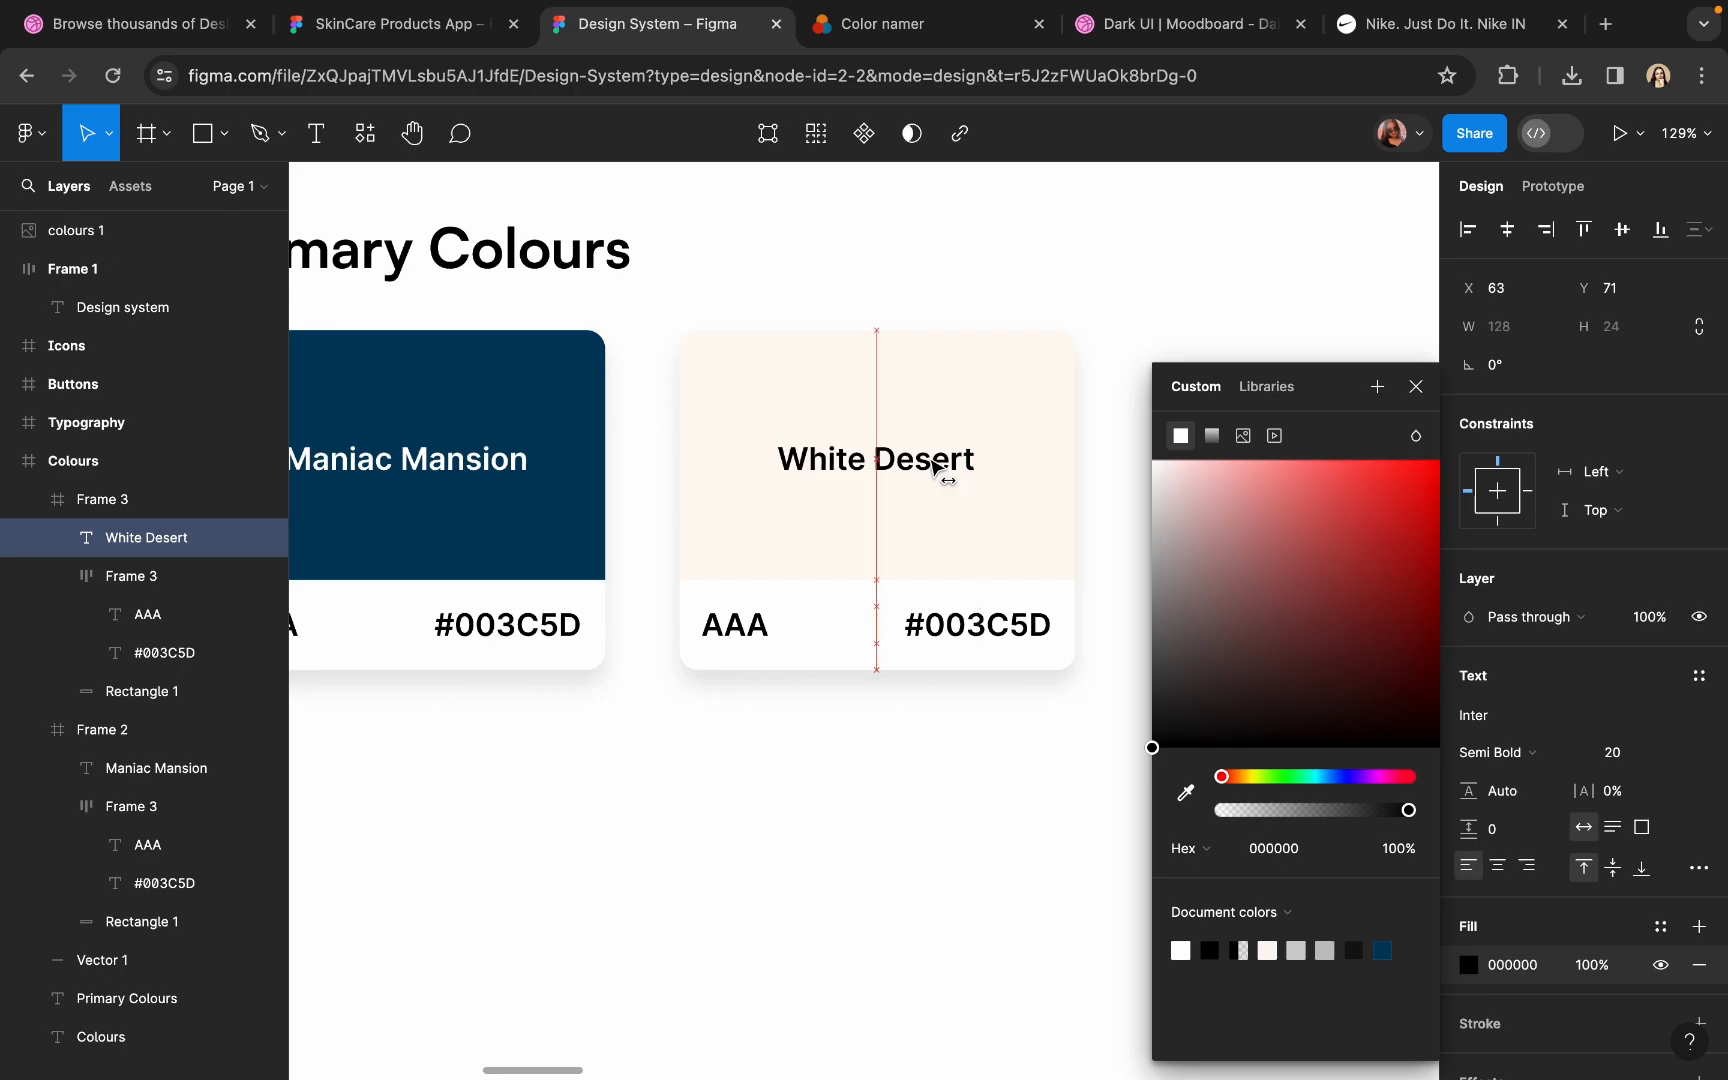
pyautogui.click(935, 28)
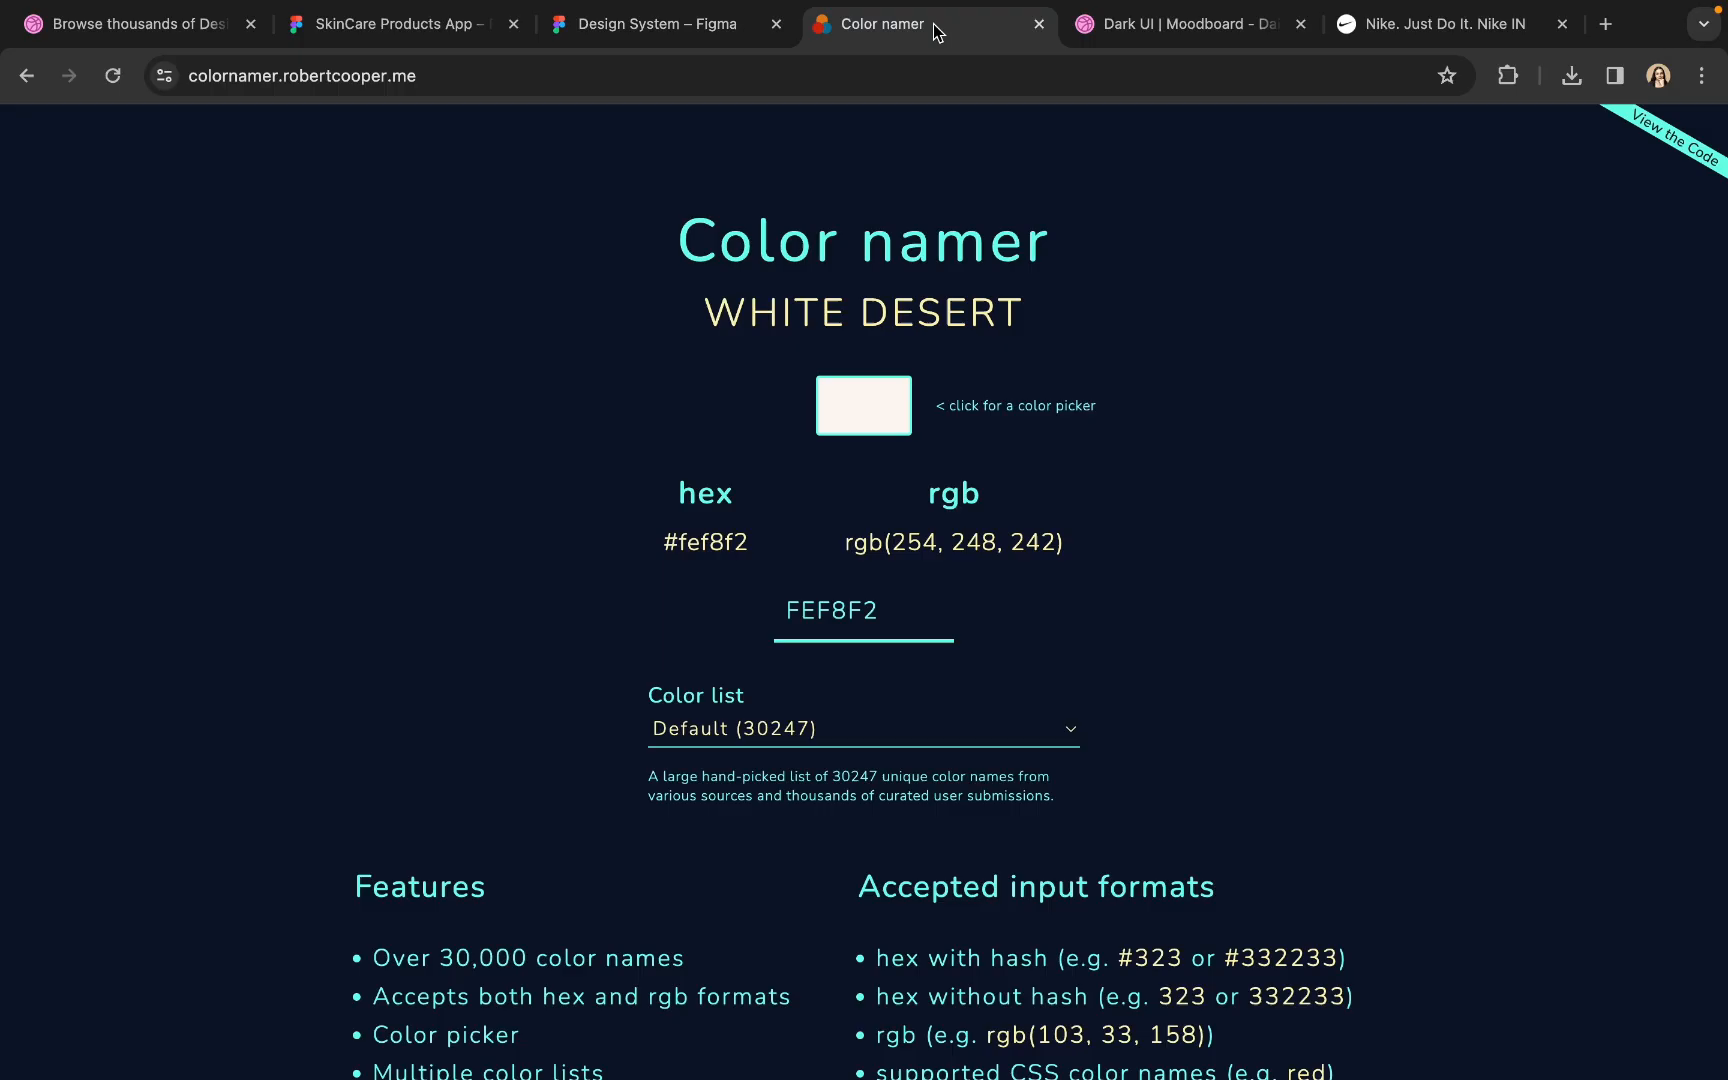
pyautogui.click(617, 36)
pyautogui.click(1147, 272)
pyautogui.scroll(-4, 1147, 271)
pyautogui.scroll(-3, 1147, 272)
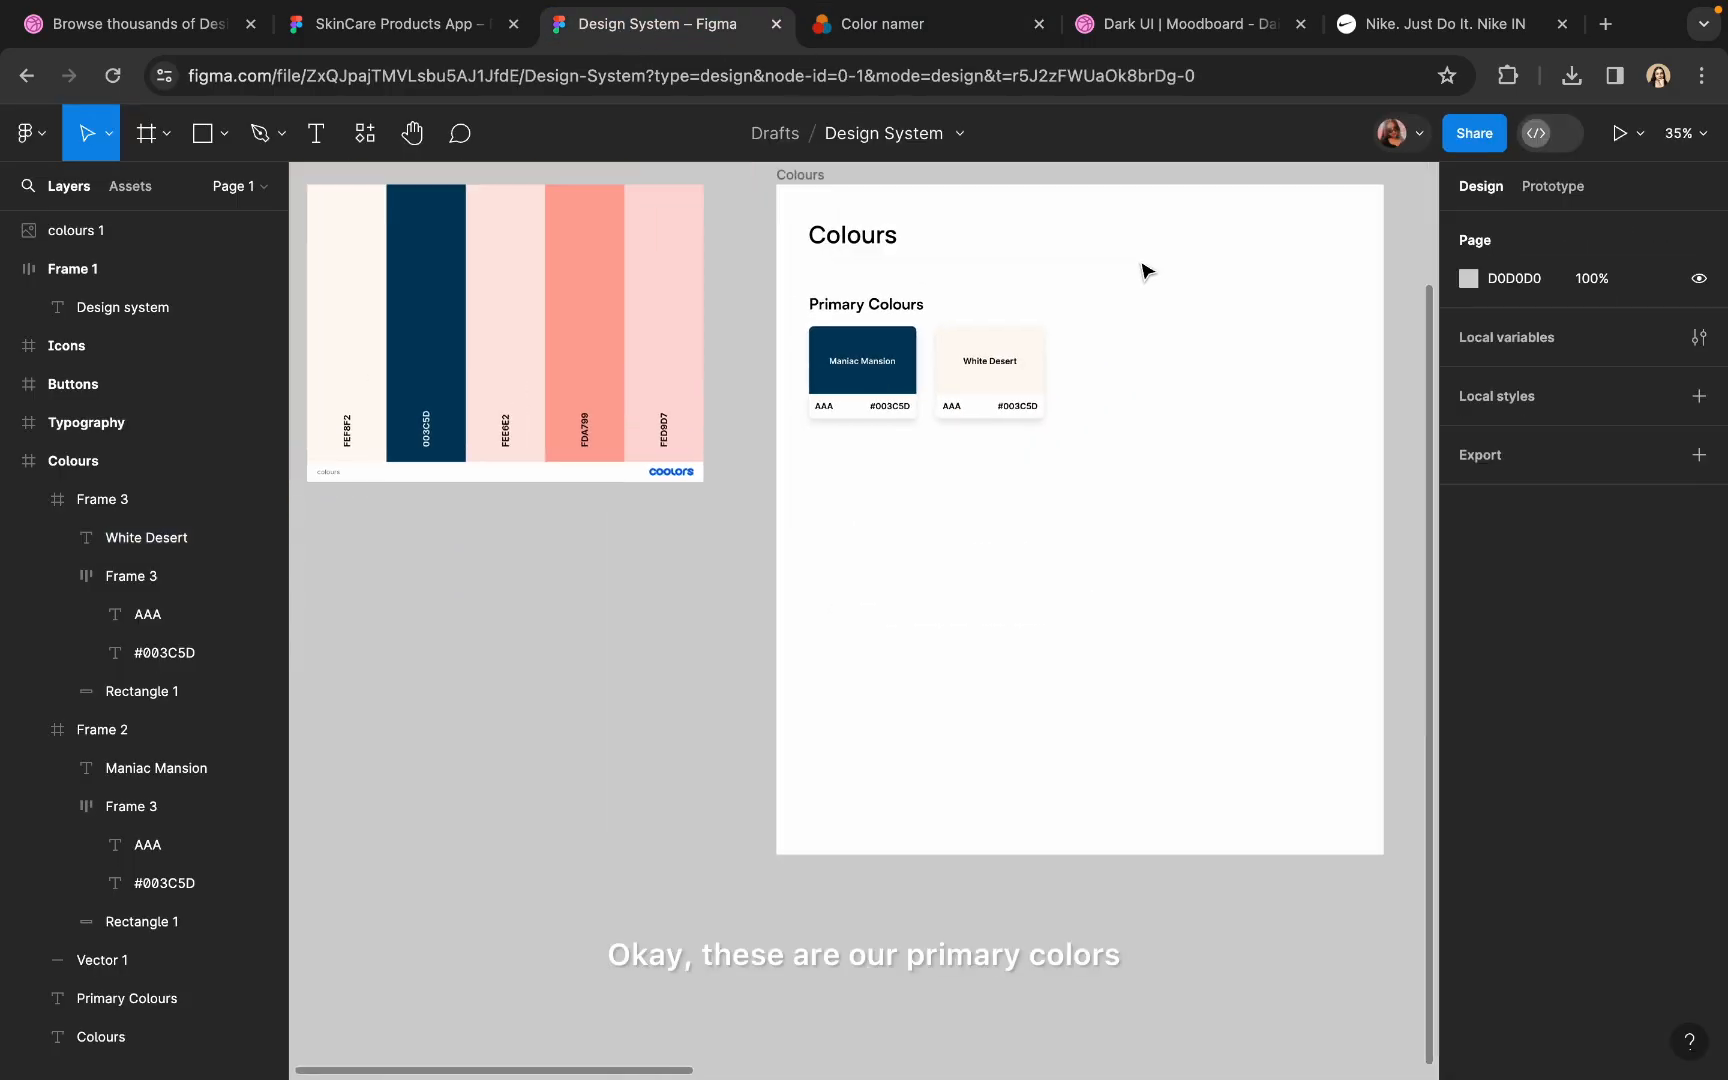
# - Combine the Maniac Mansion and White Desert cards in an auto layout
pyautogui.scroll(4, 706, 494)
pyautogui.click(688, 402)
pyautogui.click(688, 447)
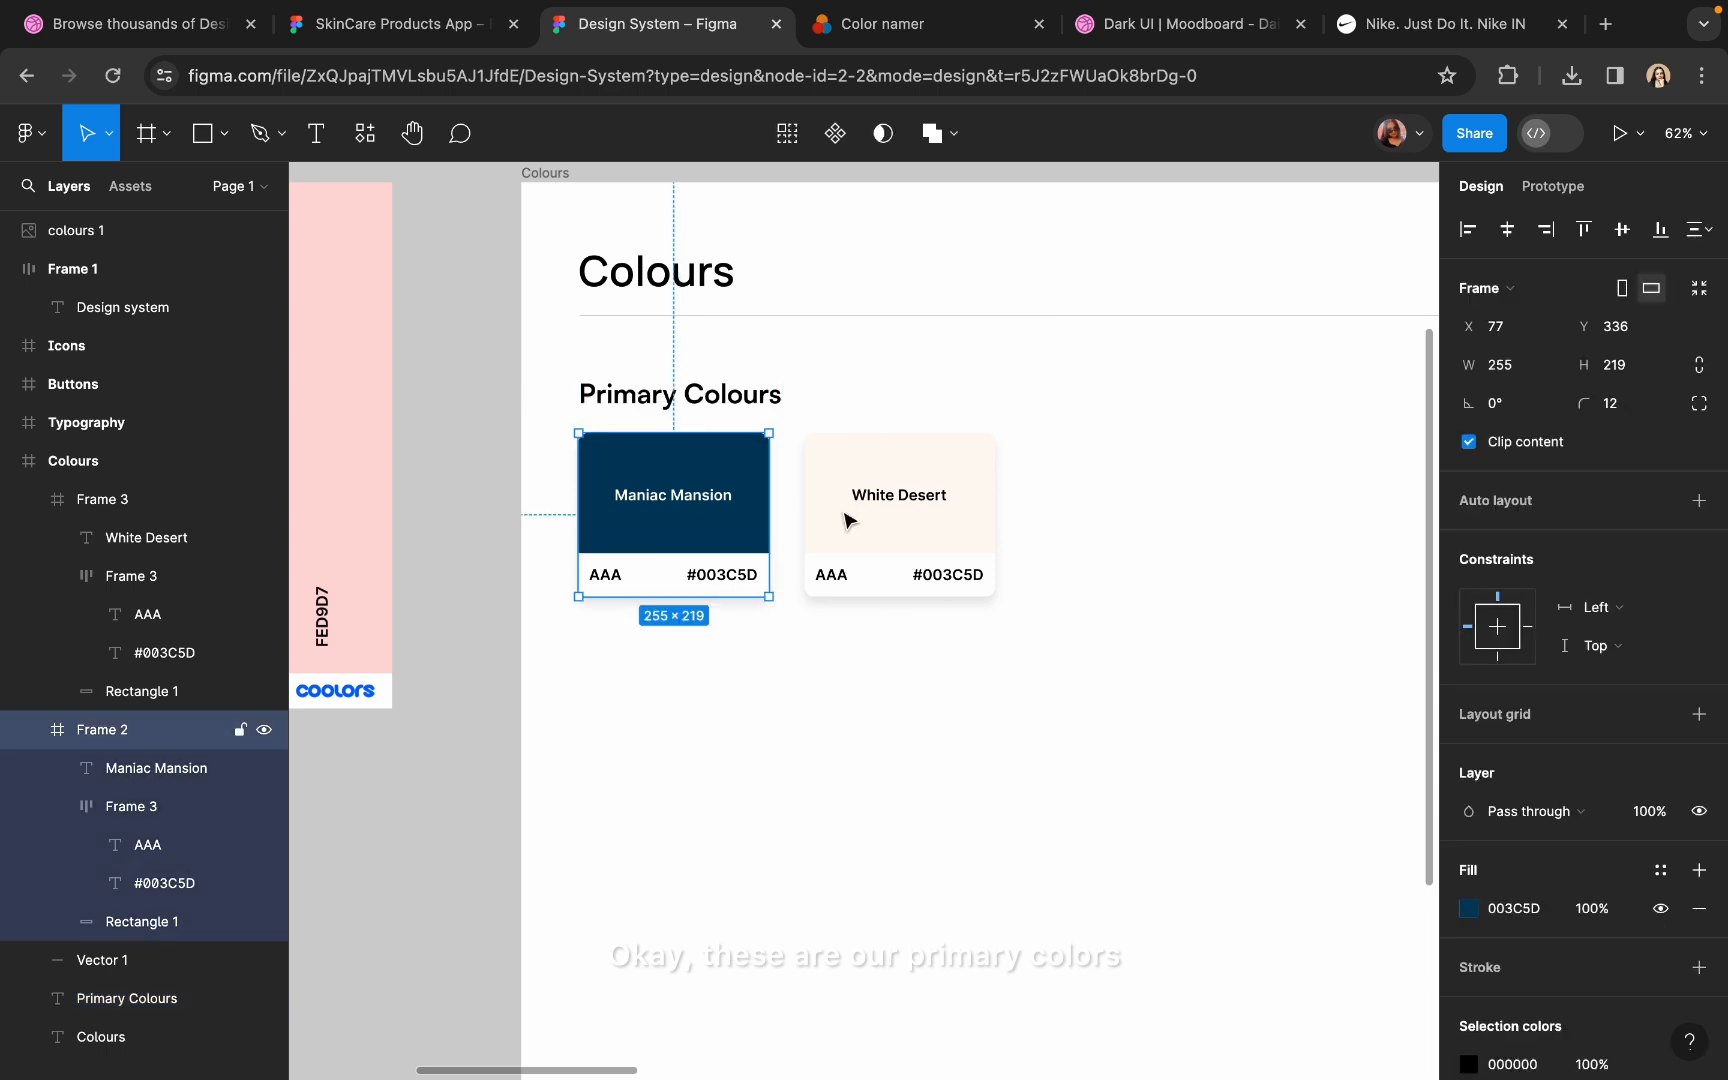
pyautogui.keyDown('shift'); pyautogui.click(918, 528); pyautogui.keyUp('shift')
pyautogui.hotkey('shift', 'a')
# - Set the Primary Colours heading's font size to 24
pyautogui.click(772, 394)
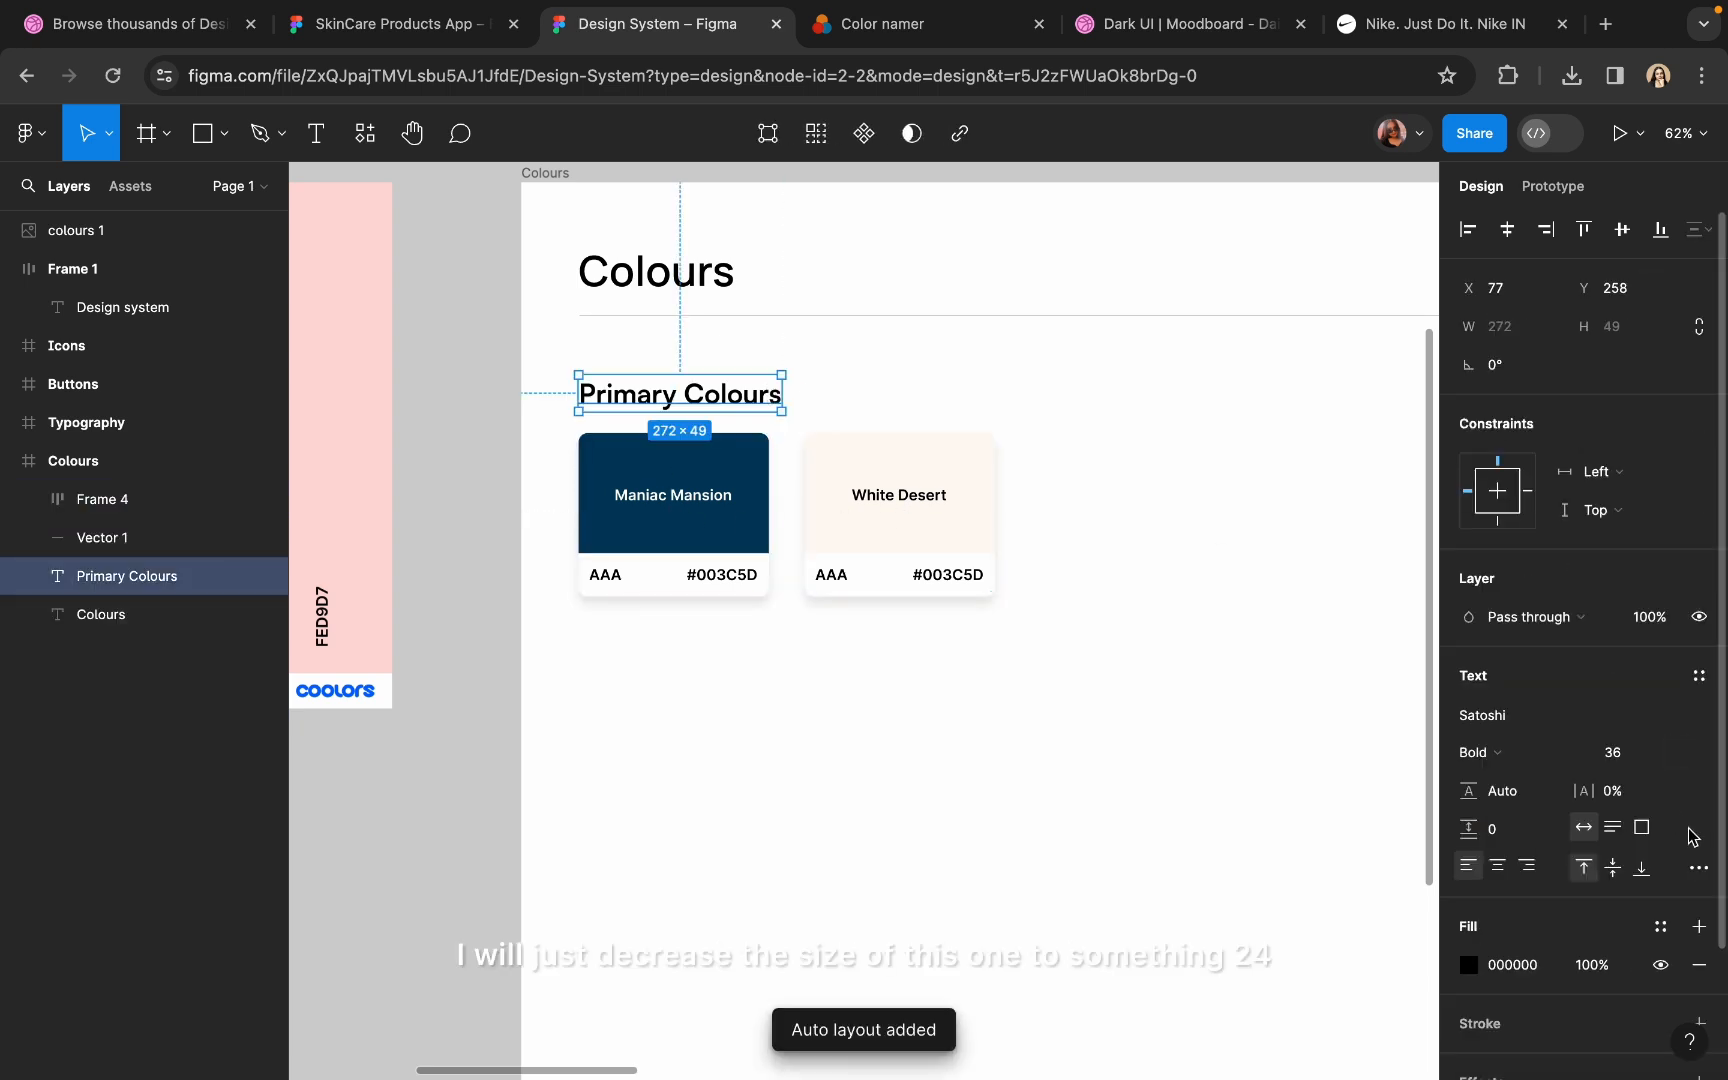
pyautogui.write('24')
pyautogui.press('Return')
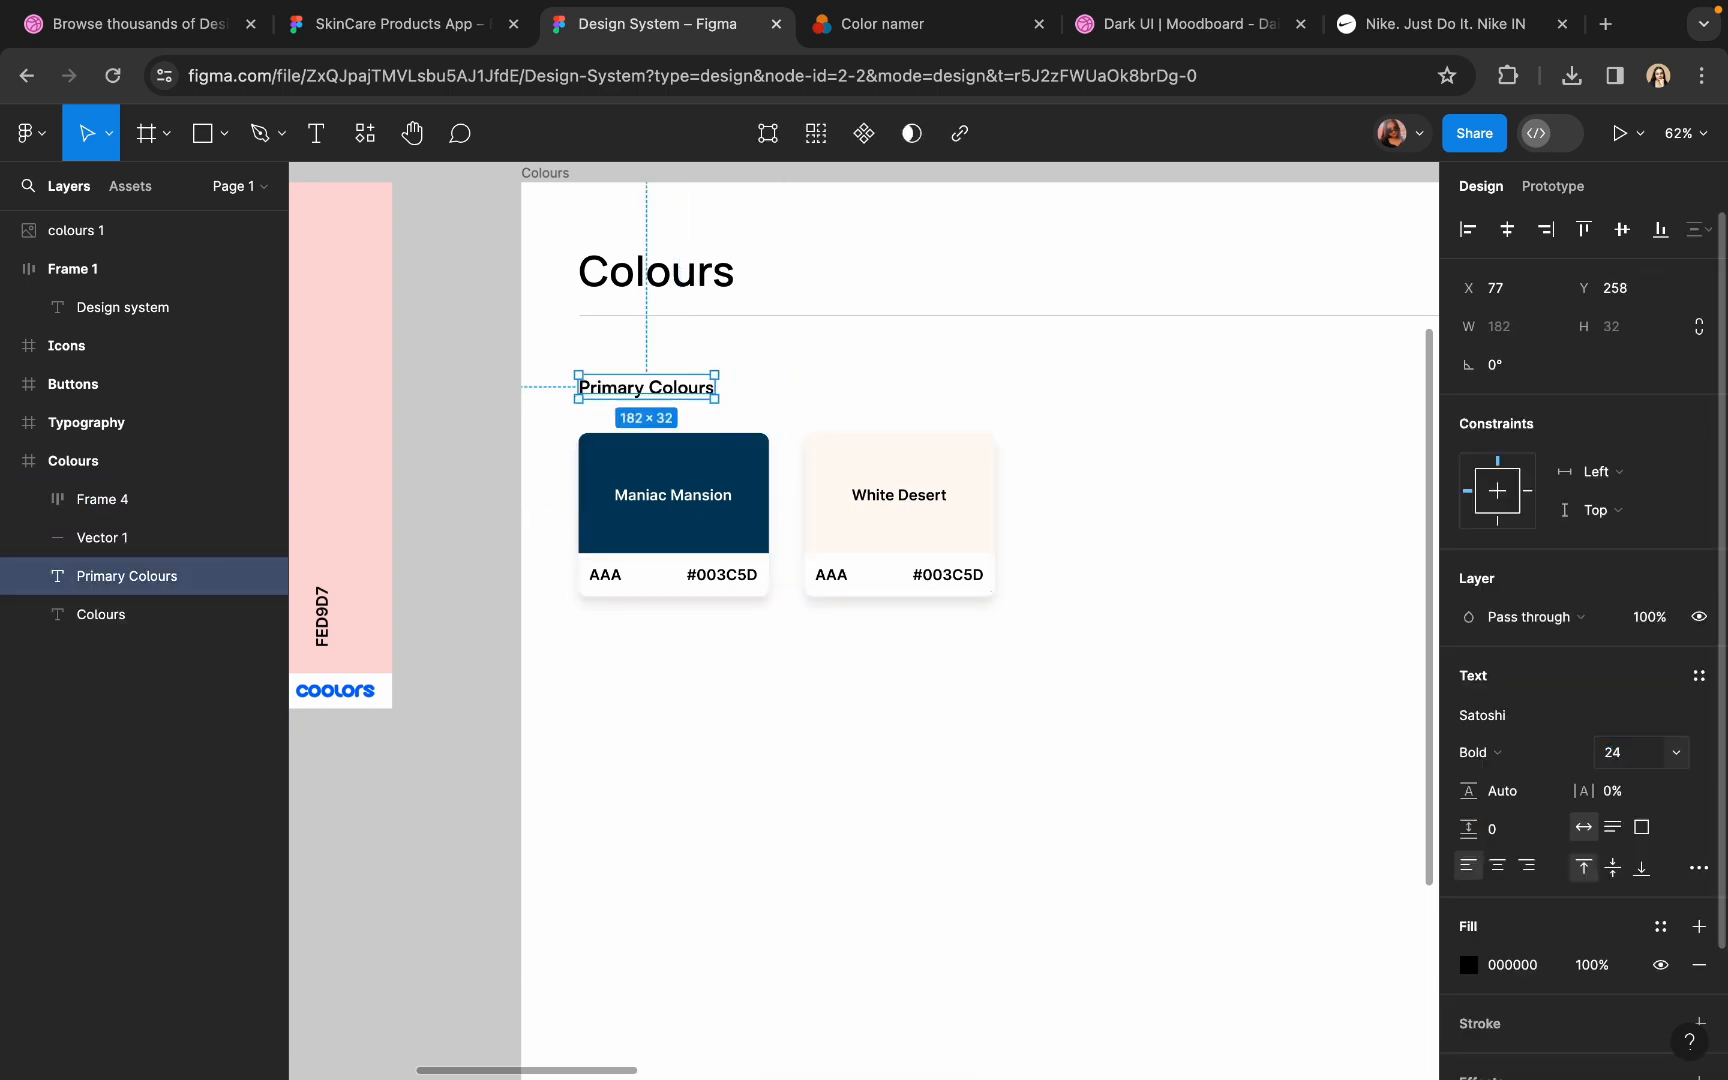
# - Move the row of primary colour cards up to Y 312, closer to the Primary Colours heading
pyautogui.click(717, 494)
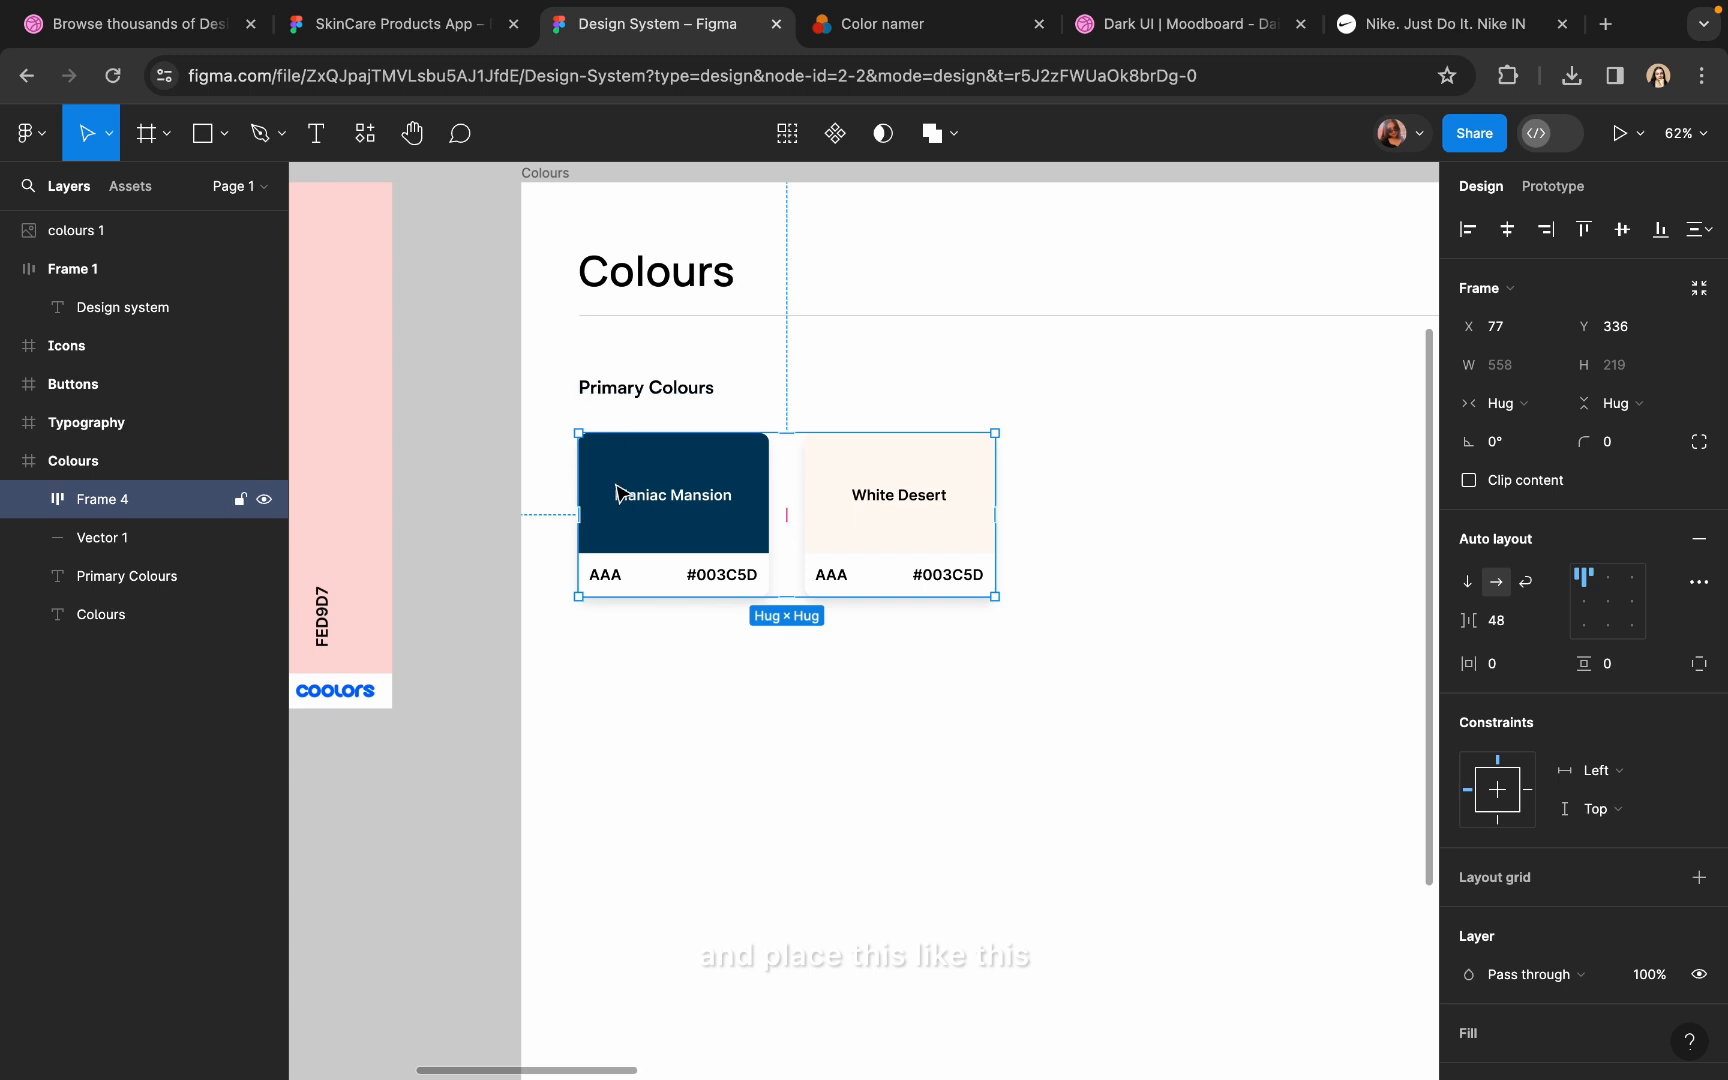
pyautogui.moveTo(617, 488); pyautogui.dragTo(612, 470)
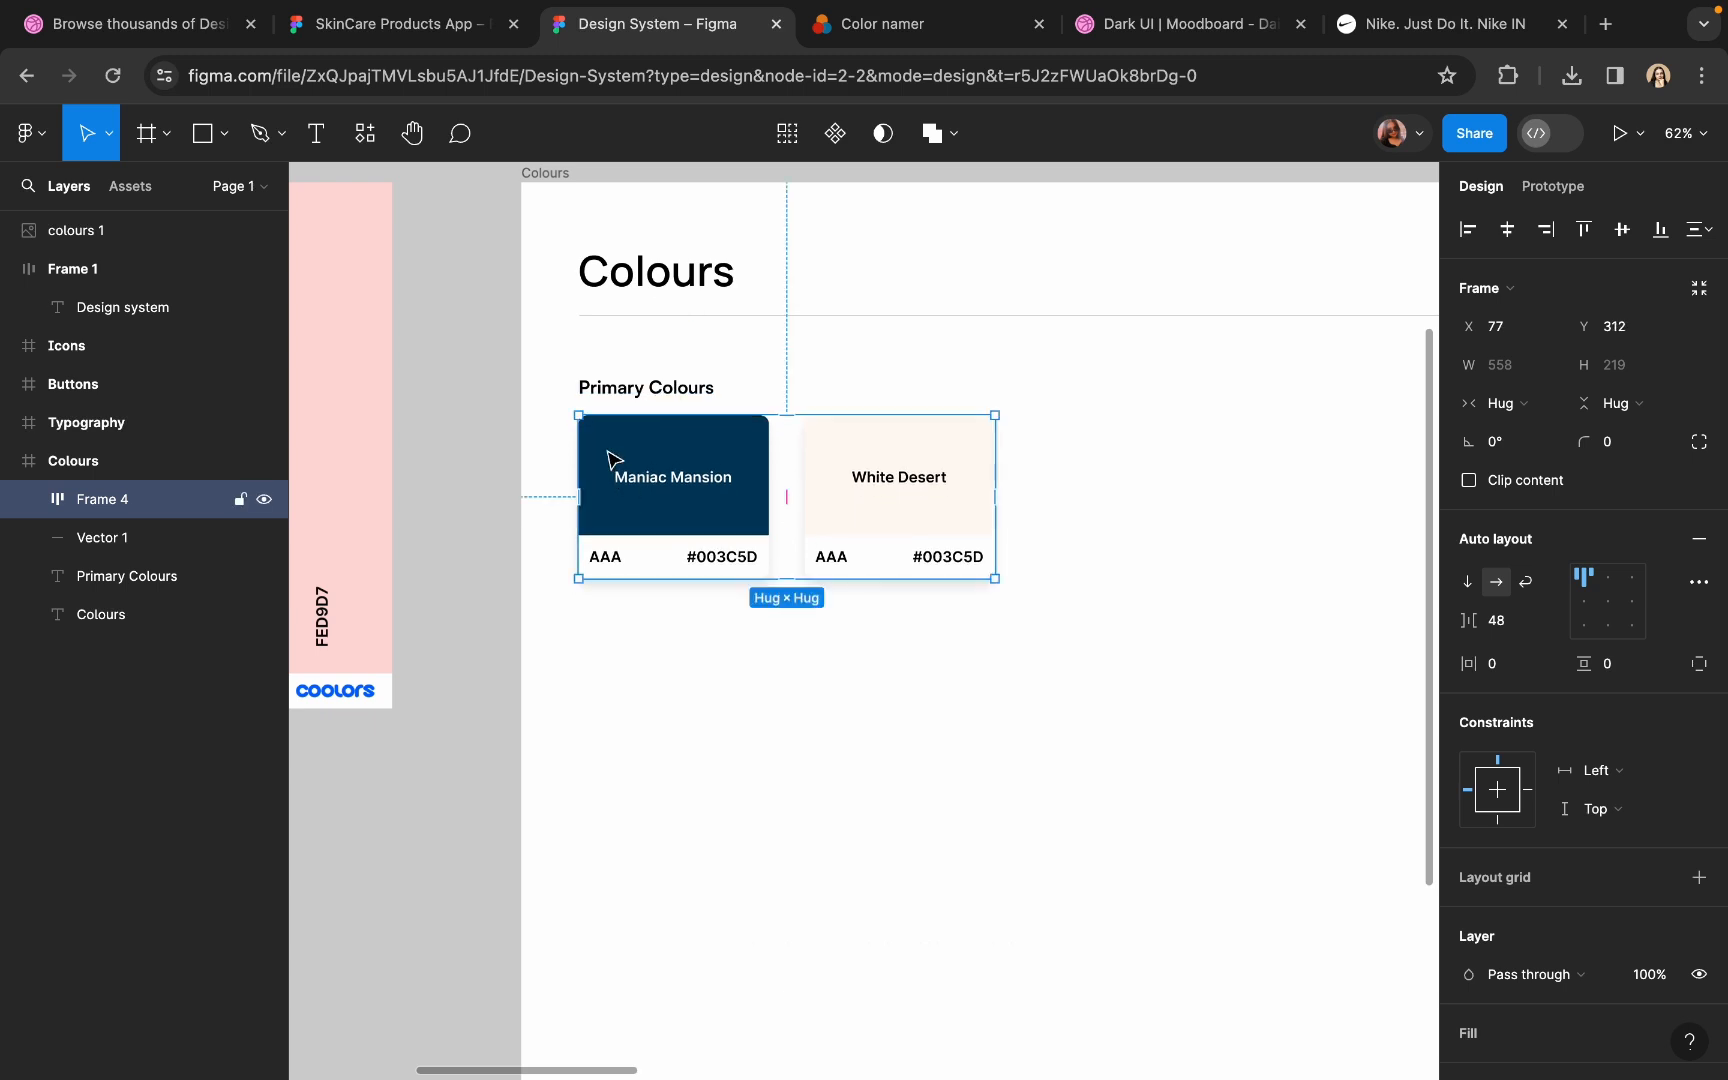
pyautogui.keyDown('shift'); pyautogui.click(603, 400); pyautogui.keyUp('shift')
pyautogui.moveTo(601, 394); pyautogui.dragTo(602, 390)
pyautogui.scroll(-5, 1172, 430)
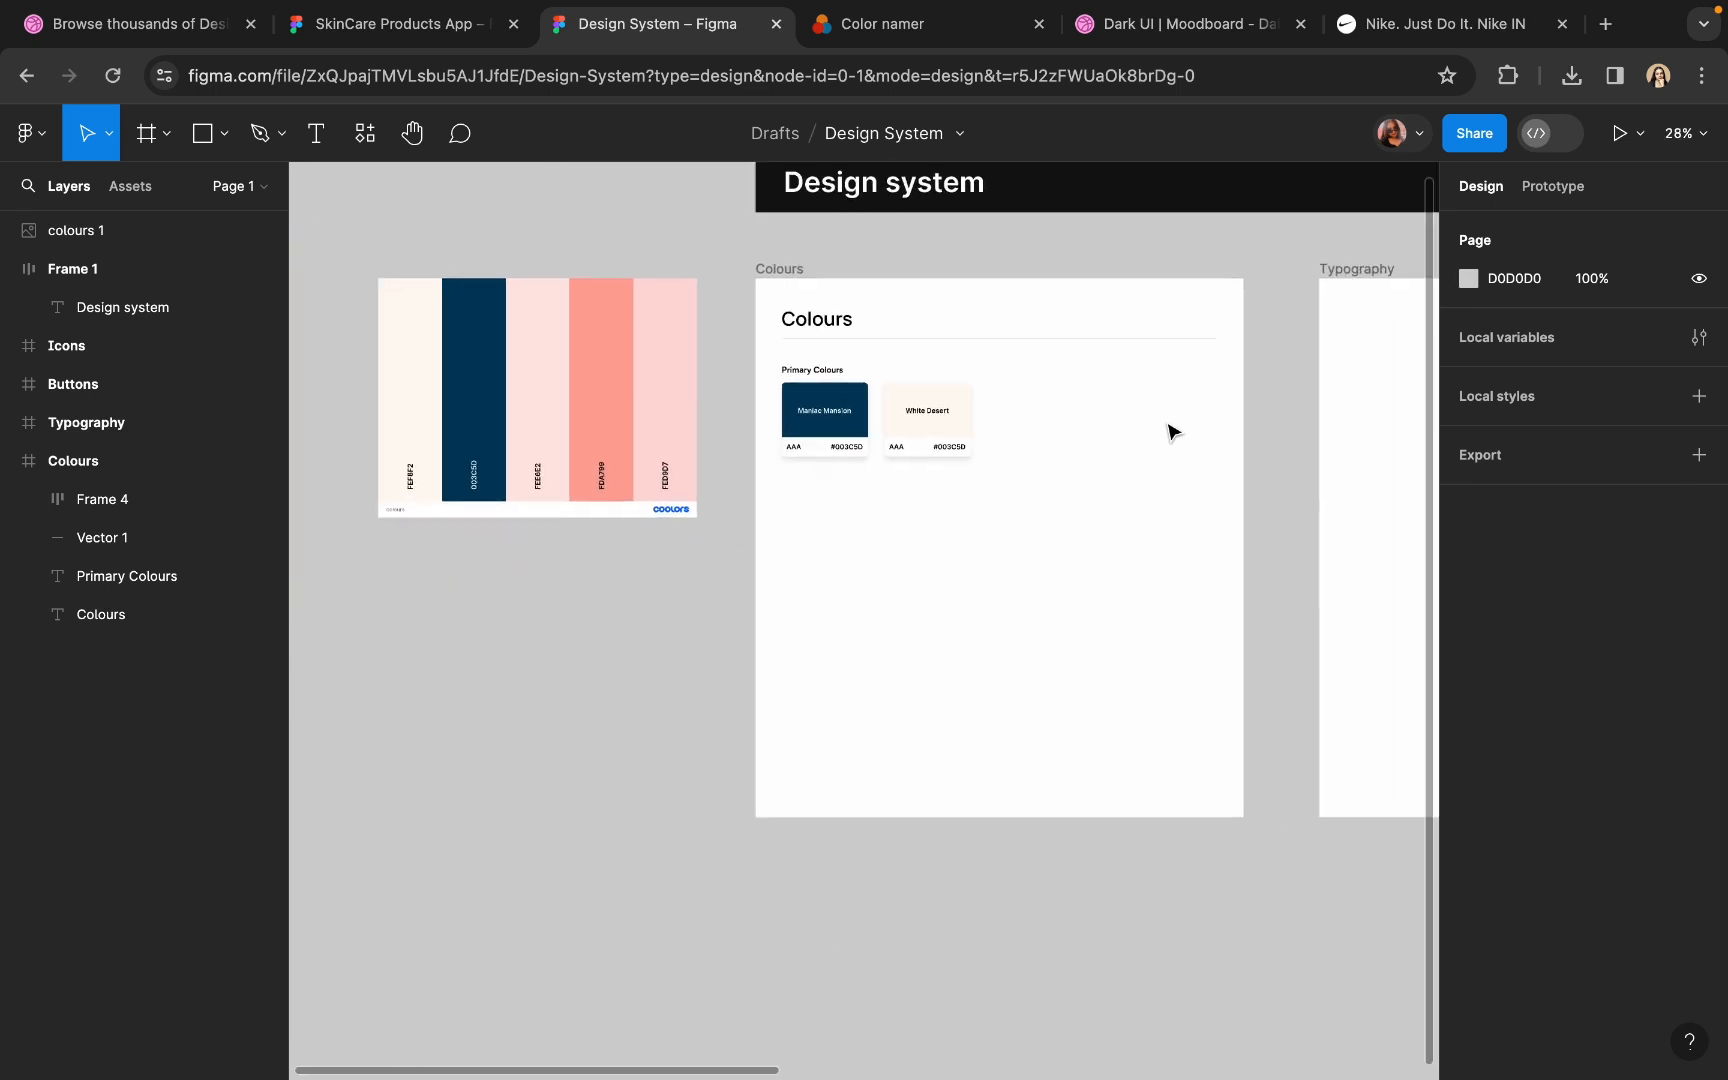
# - Duplicate the Primary Colours heading with its card row and place the copy directly below, aligned with the original
pyautogui.click(930, 424)
pyautogui.scroll(2, 930, 424)
pyautogui.keyDown('shift'); pyautogui.click(724, 340); pyautogui.keyUp('shift')
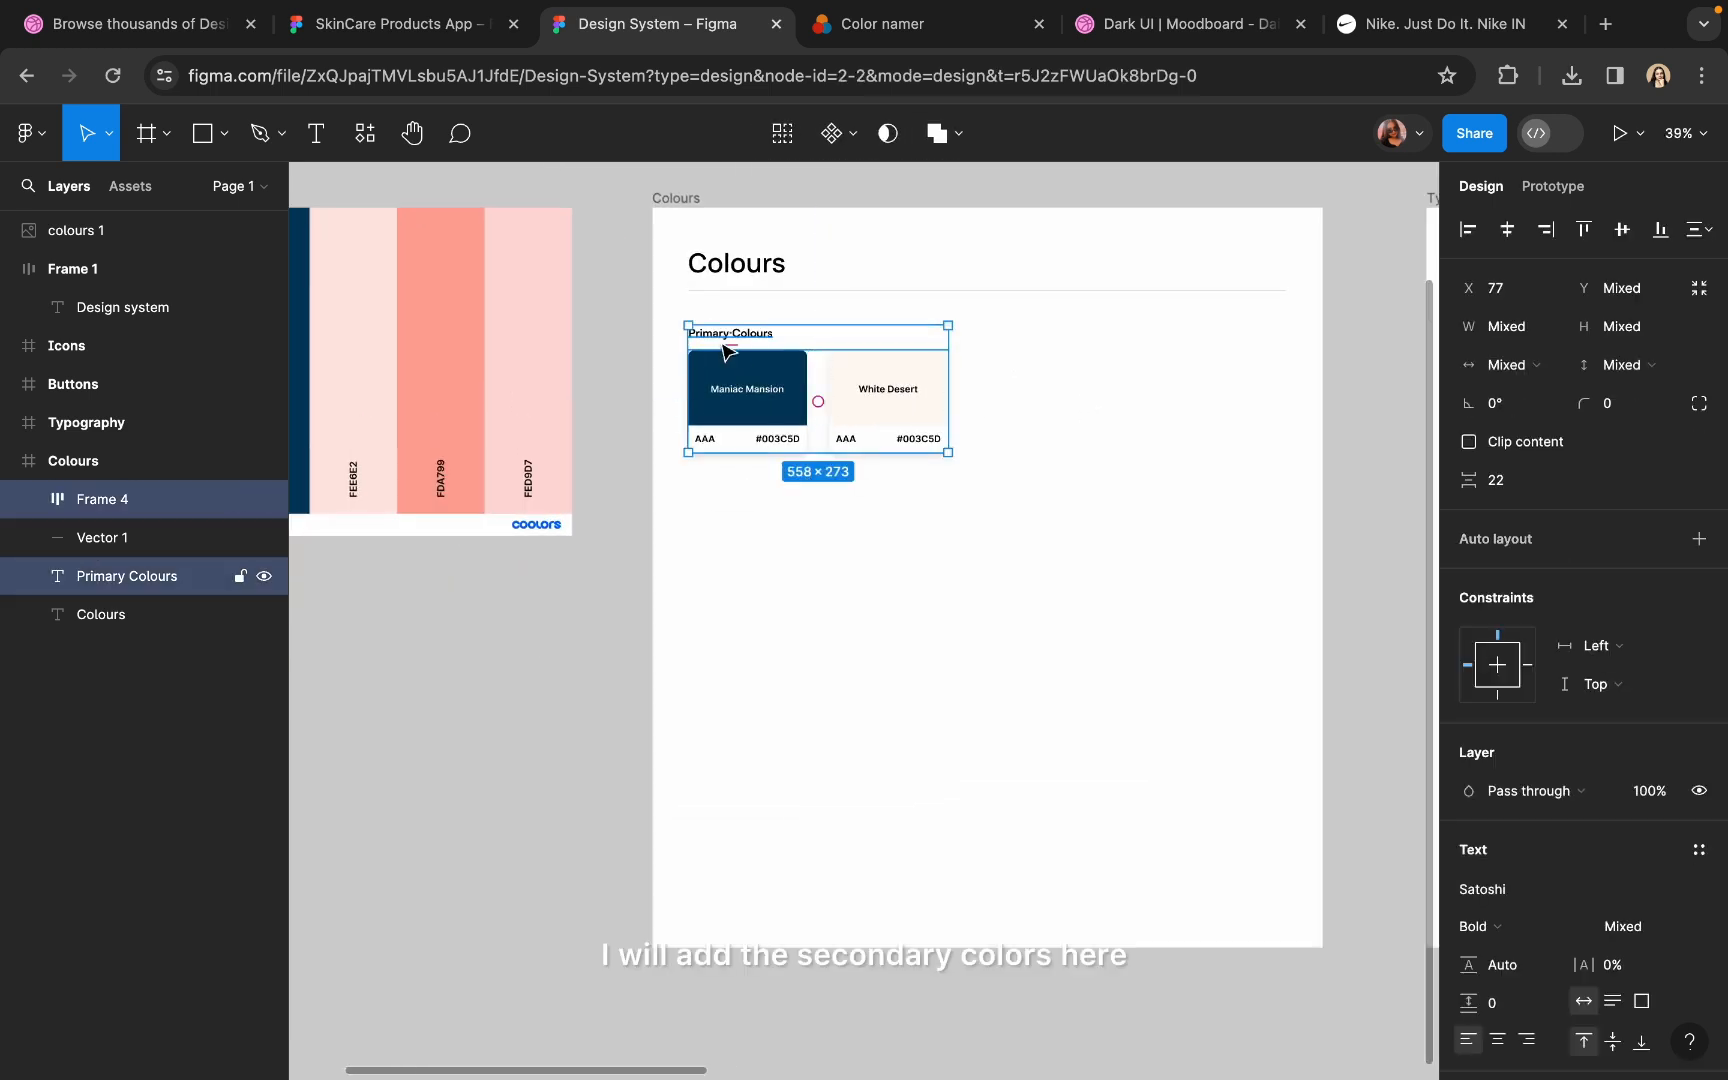
pyautogui.moveTo(720, 395); pyautogui.dragTo(722, 560)
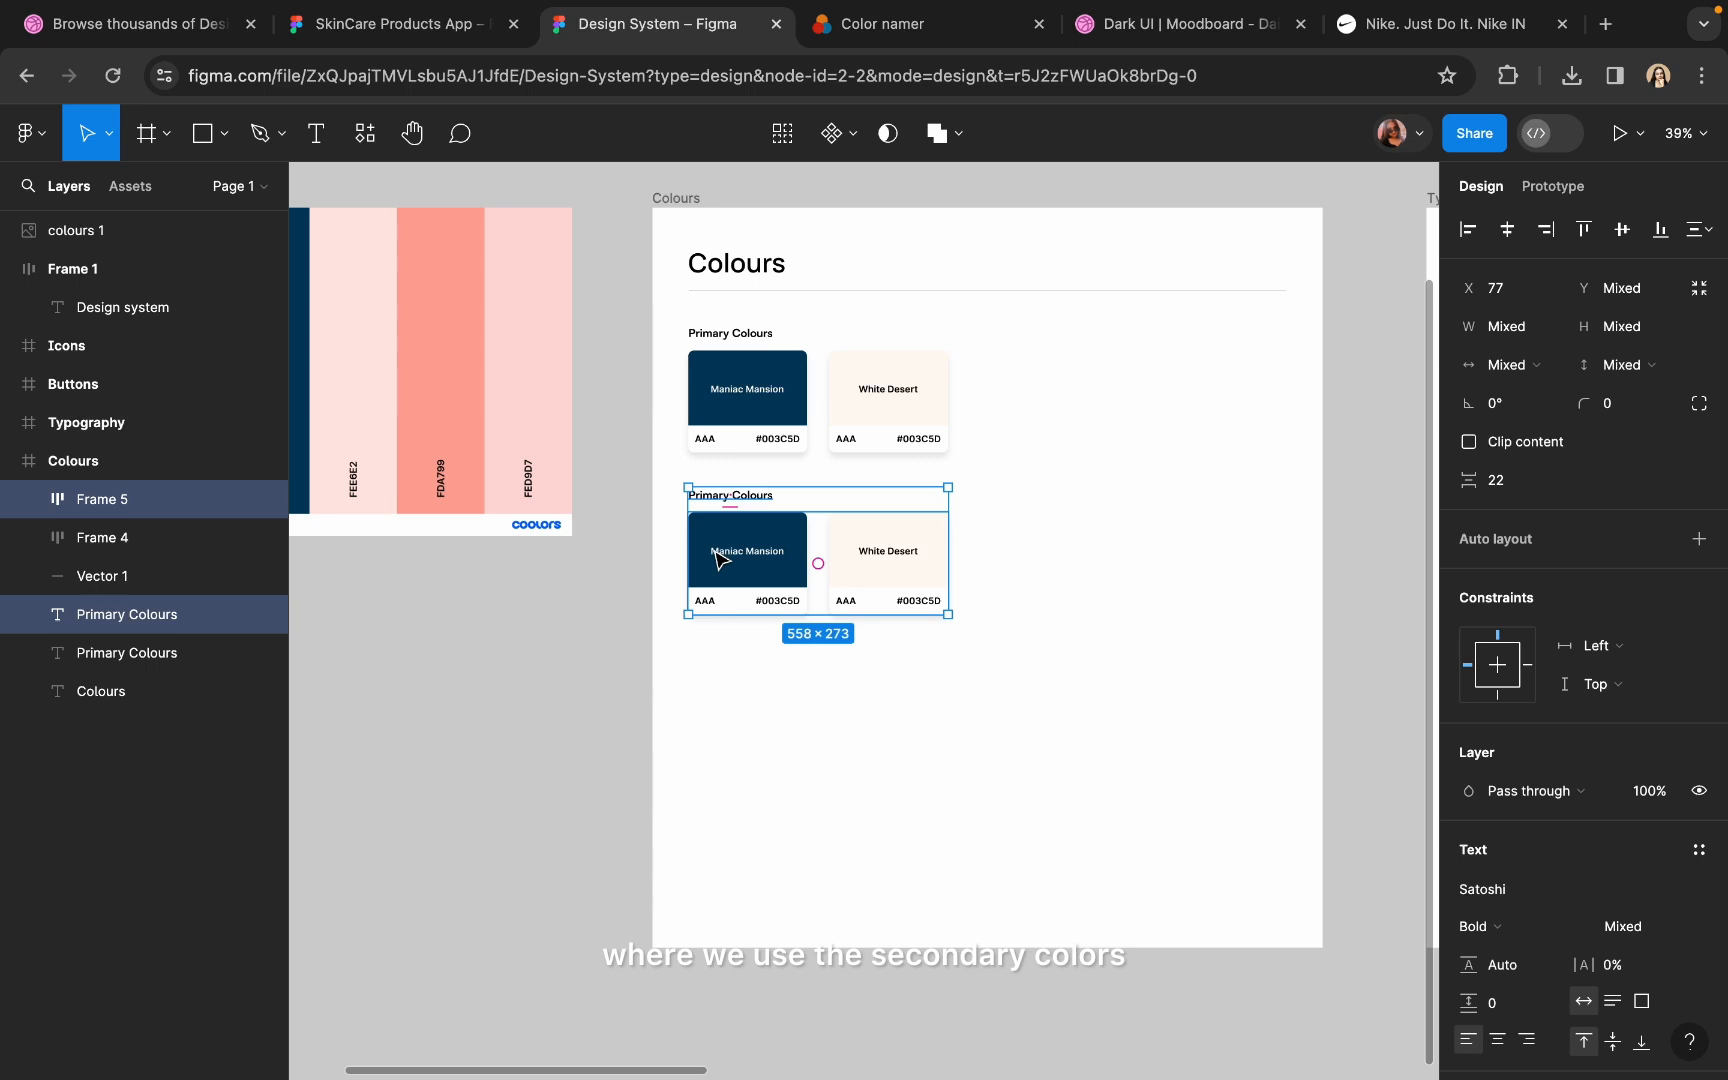
pyautogui.press('Escape')
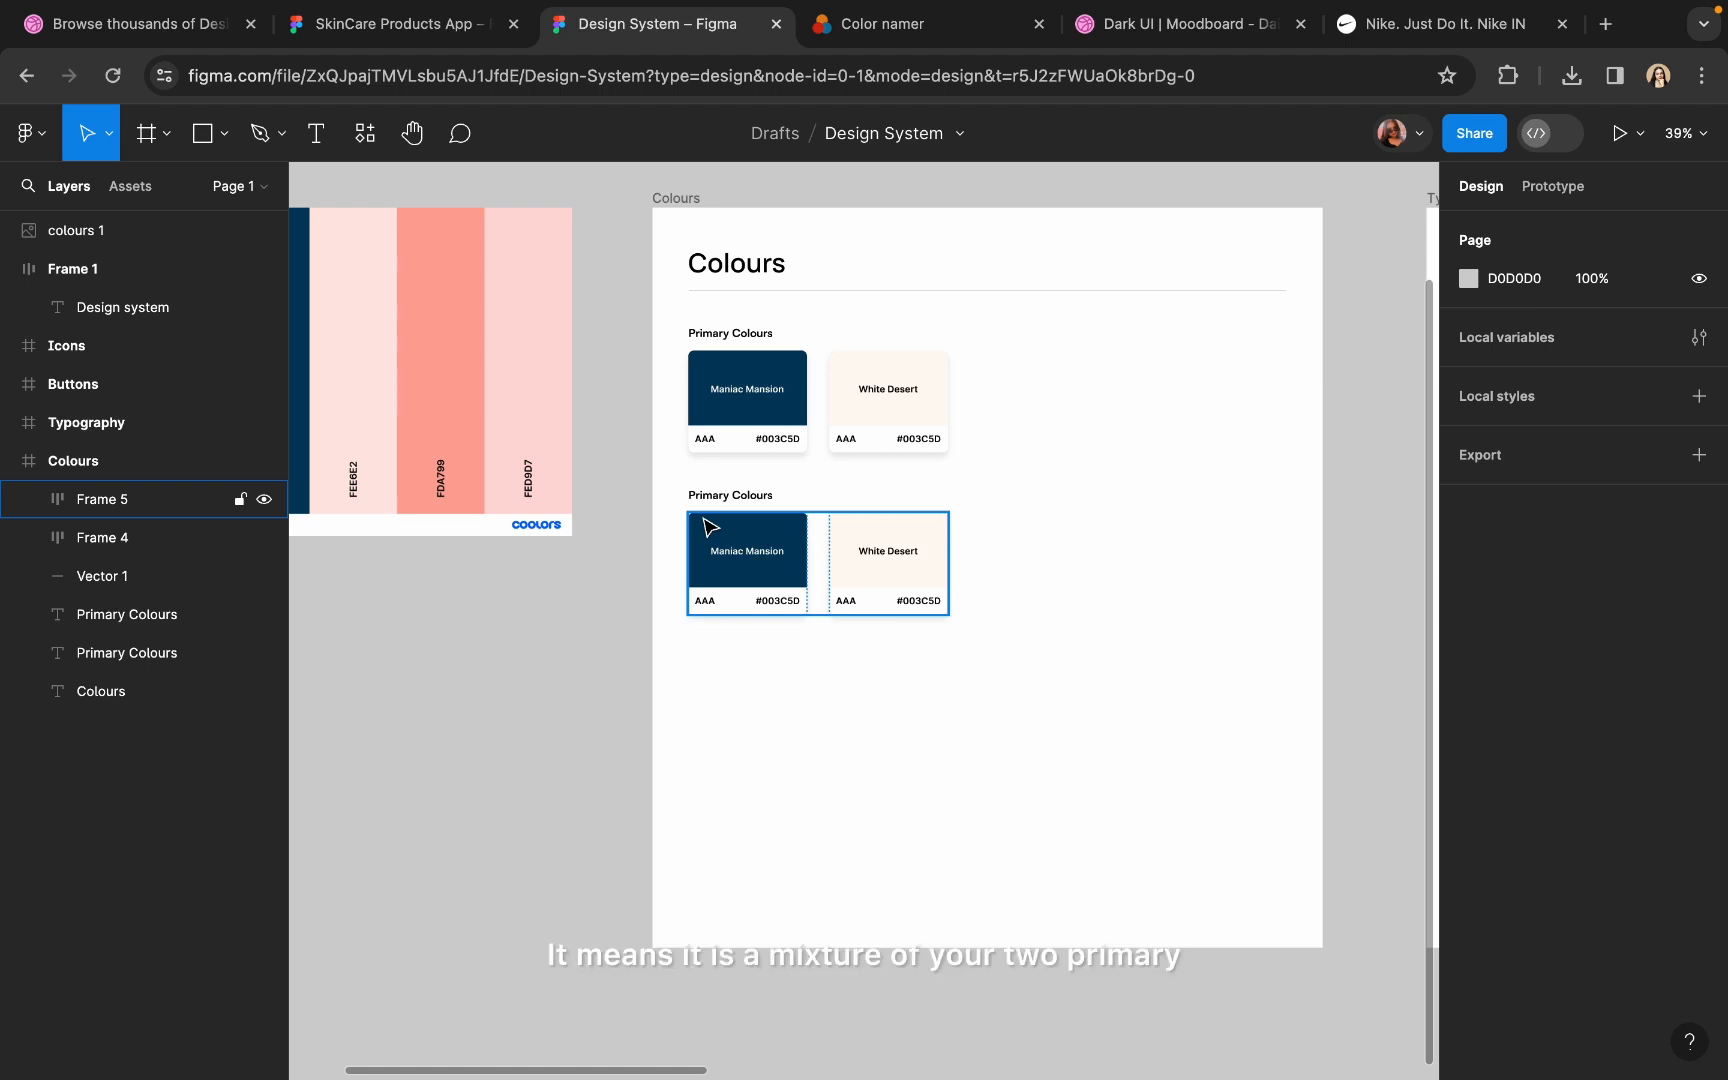
# - Change the duplicated heading above the lower card row to Secondary Colours
pyautogui.scroll(1, 710, 527)
pyautogui.hscroll(-1, 710, 527)
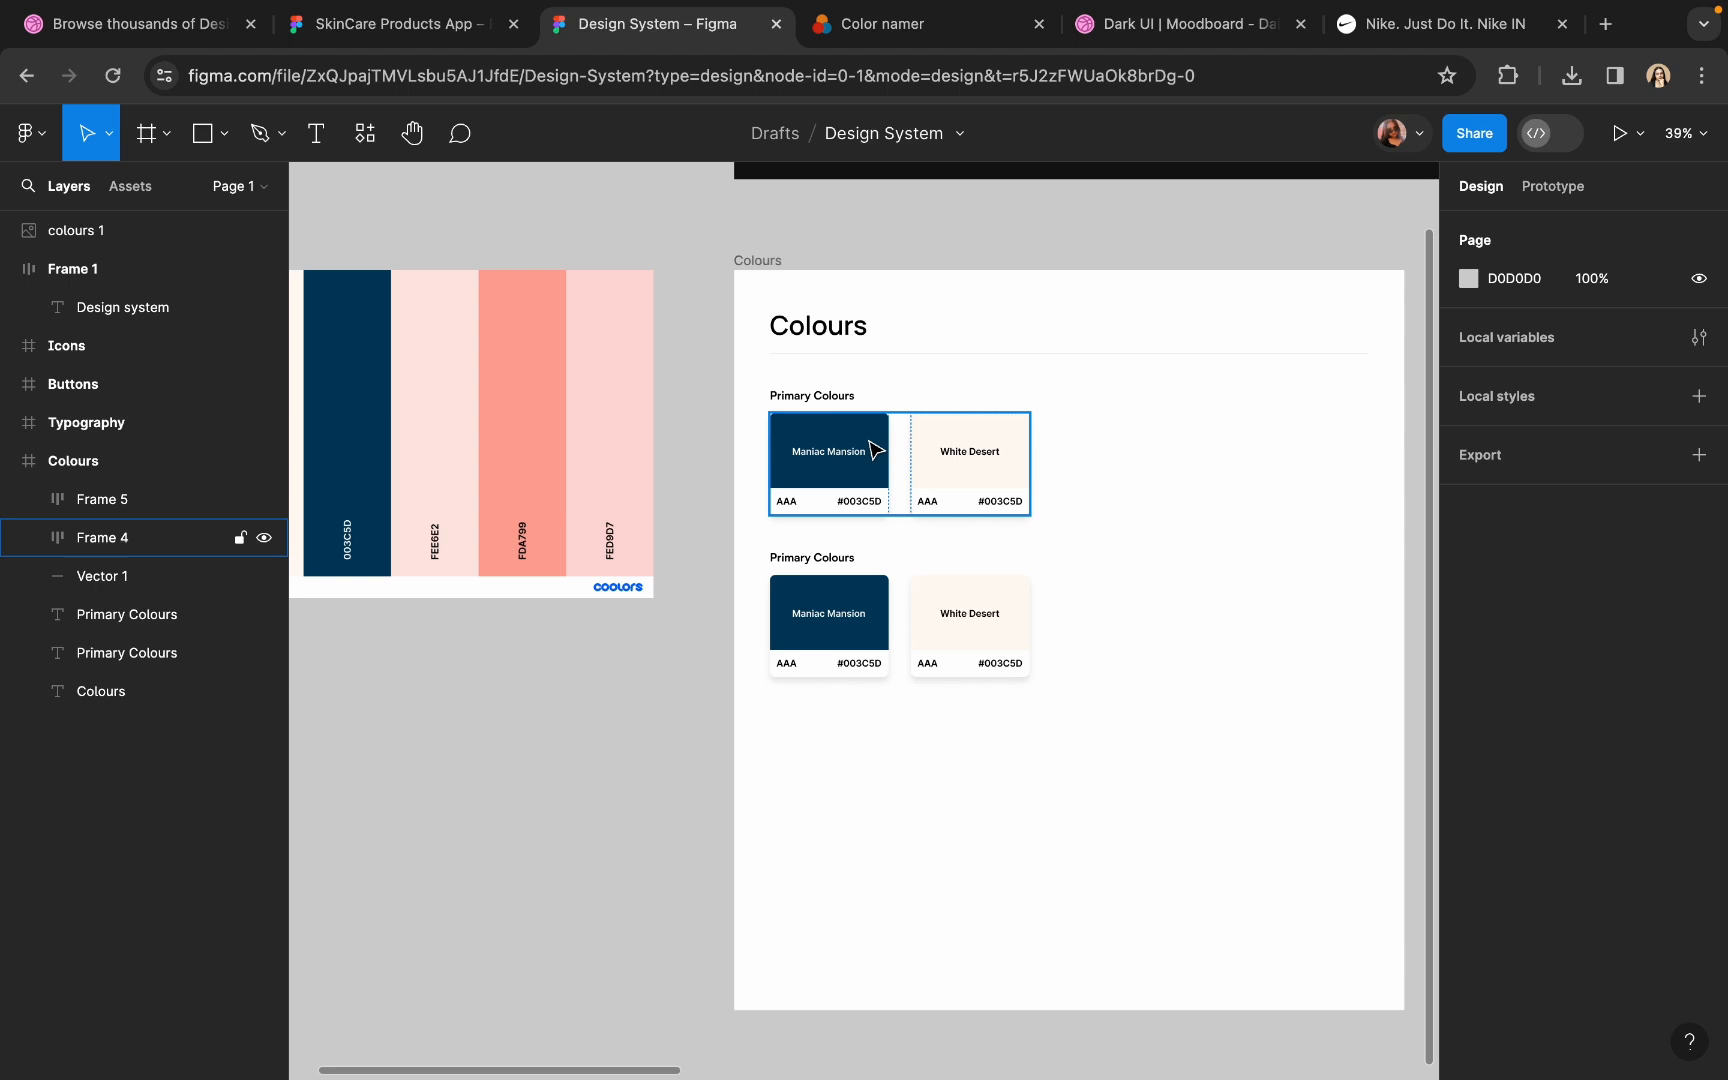
pyautogui.click(838, 601)
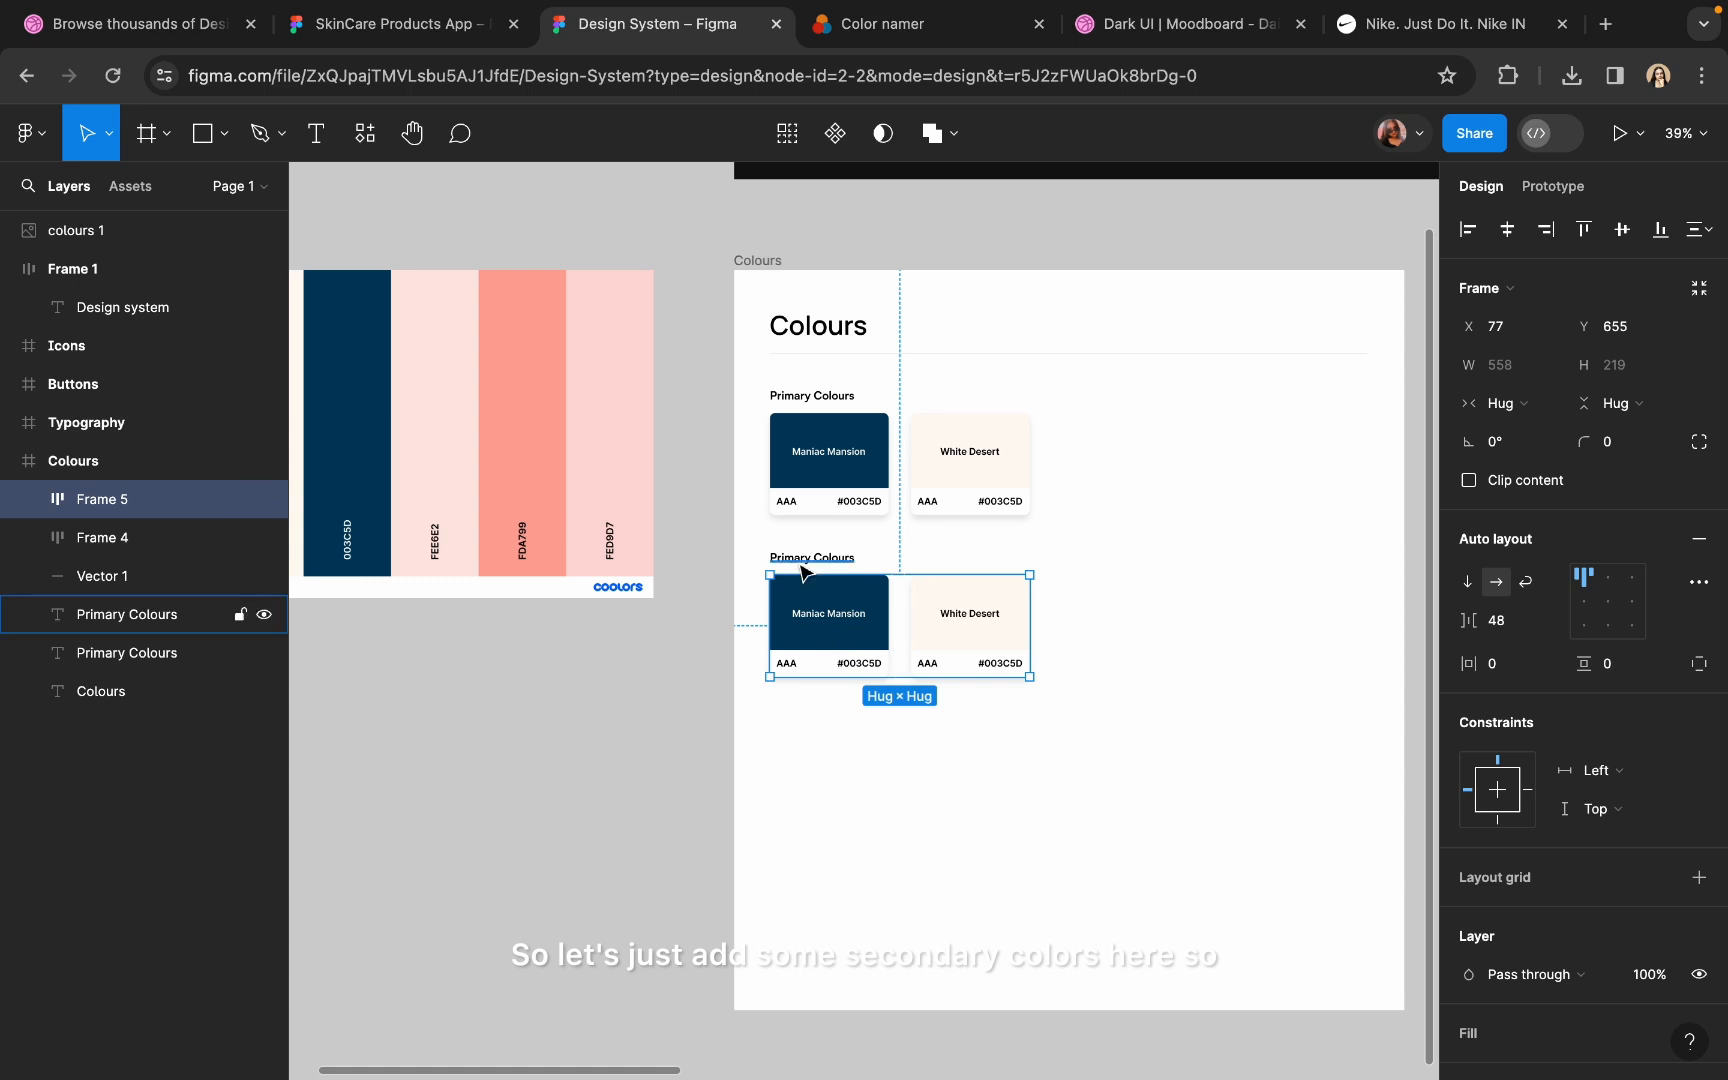
pyautogui.scroll(5, 803, 571)
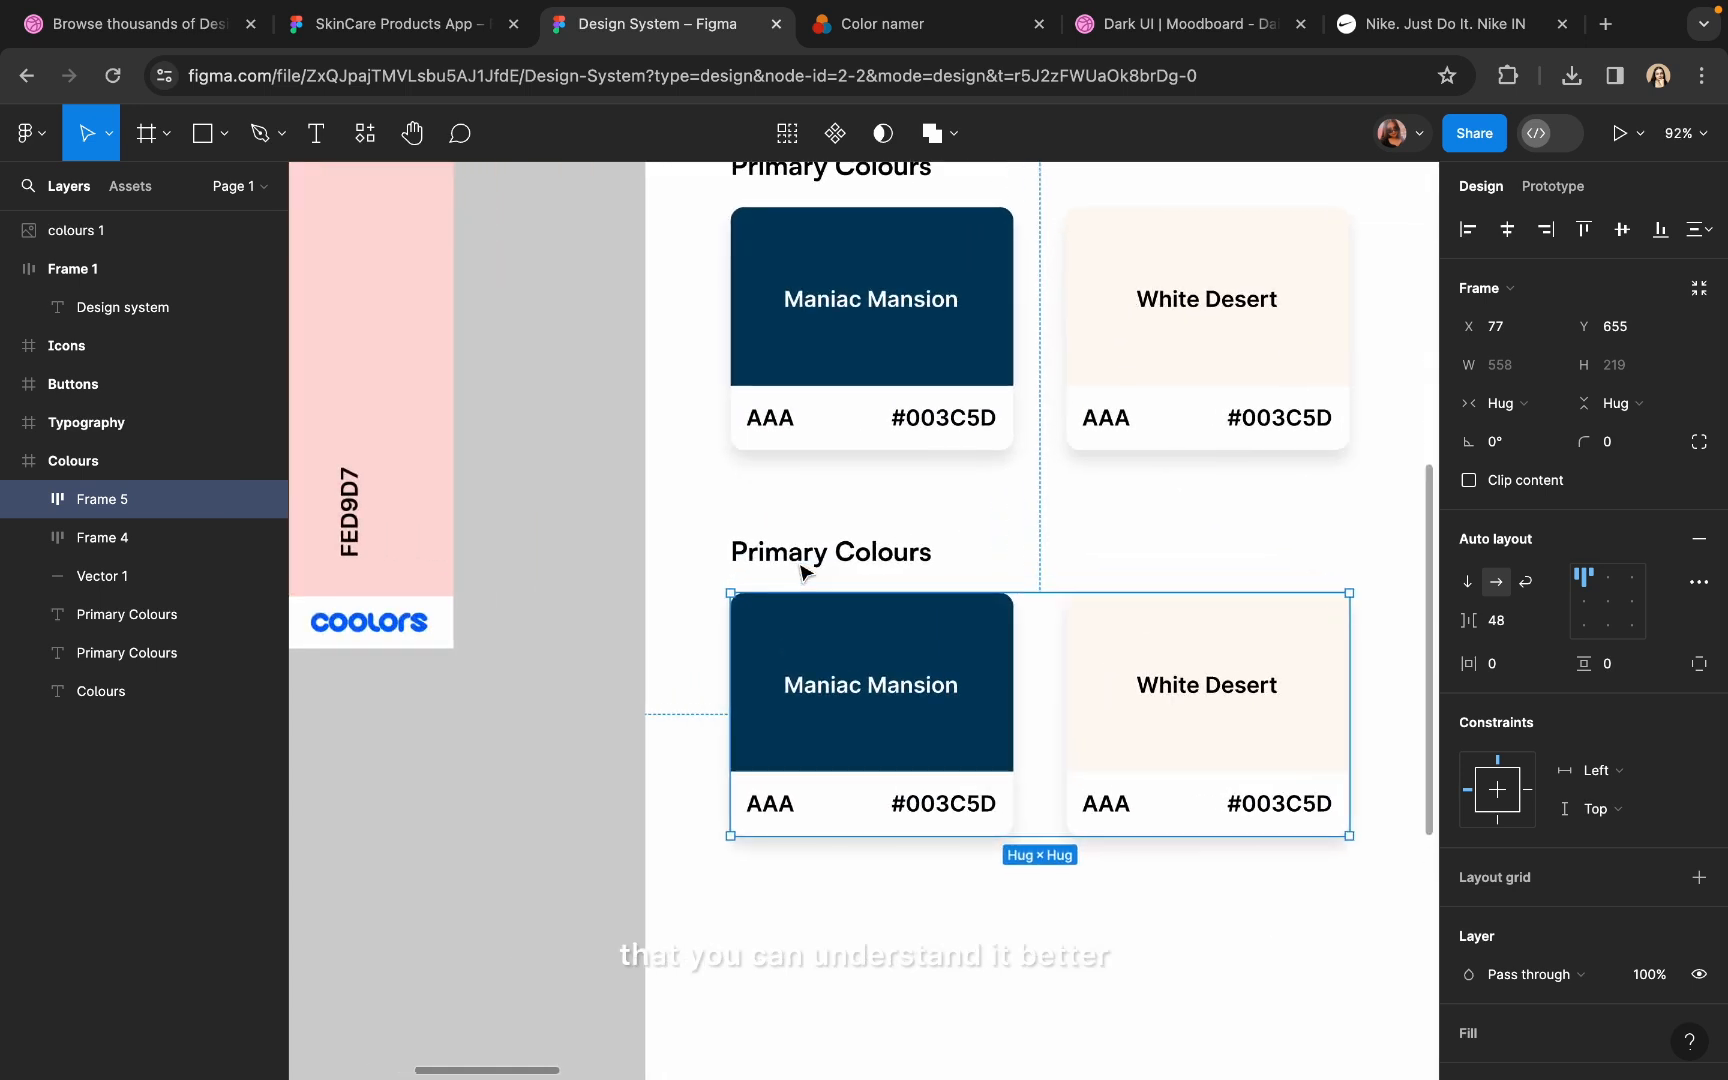
pyautogui.click(800, 562)
pyautogui.doubleClick(797, 556)
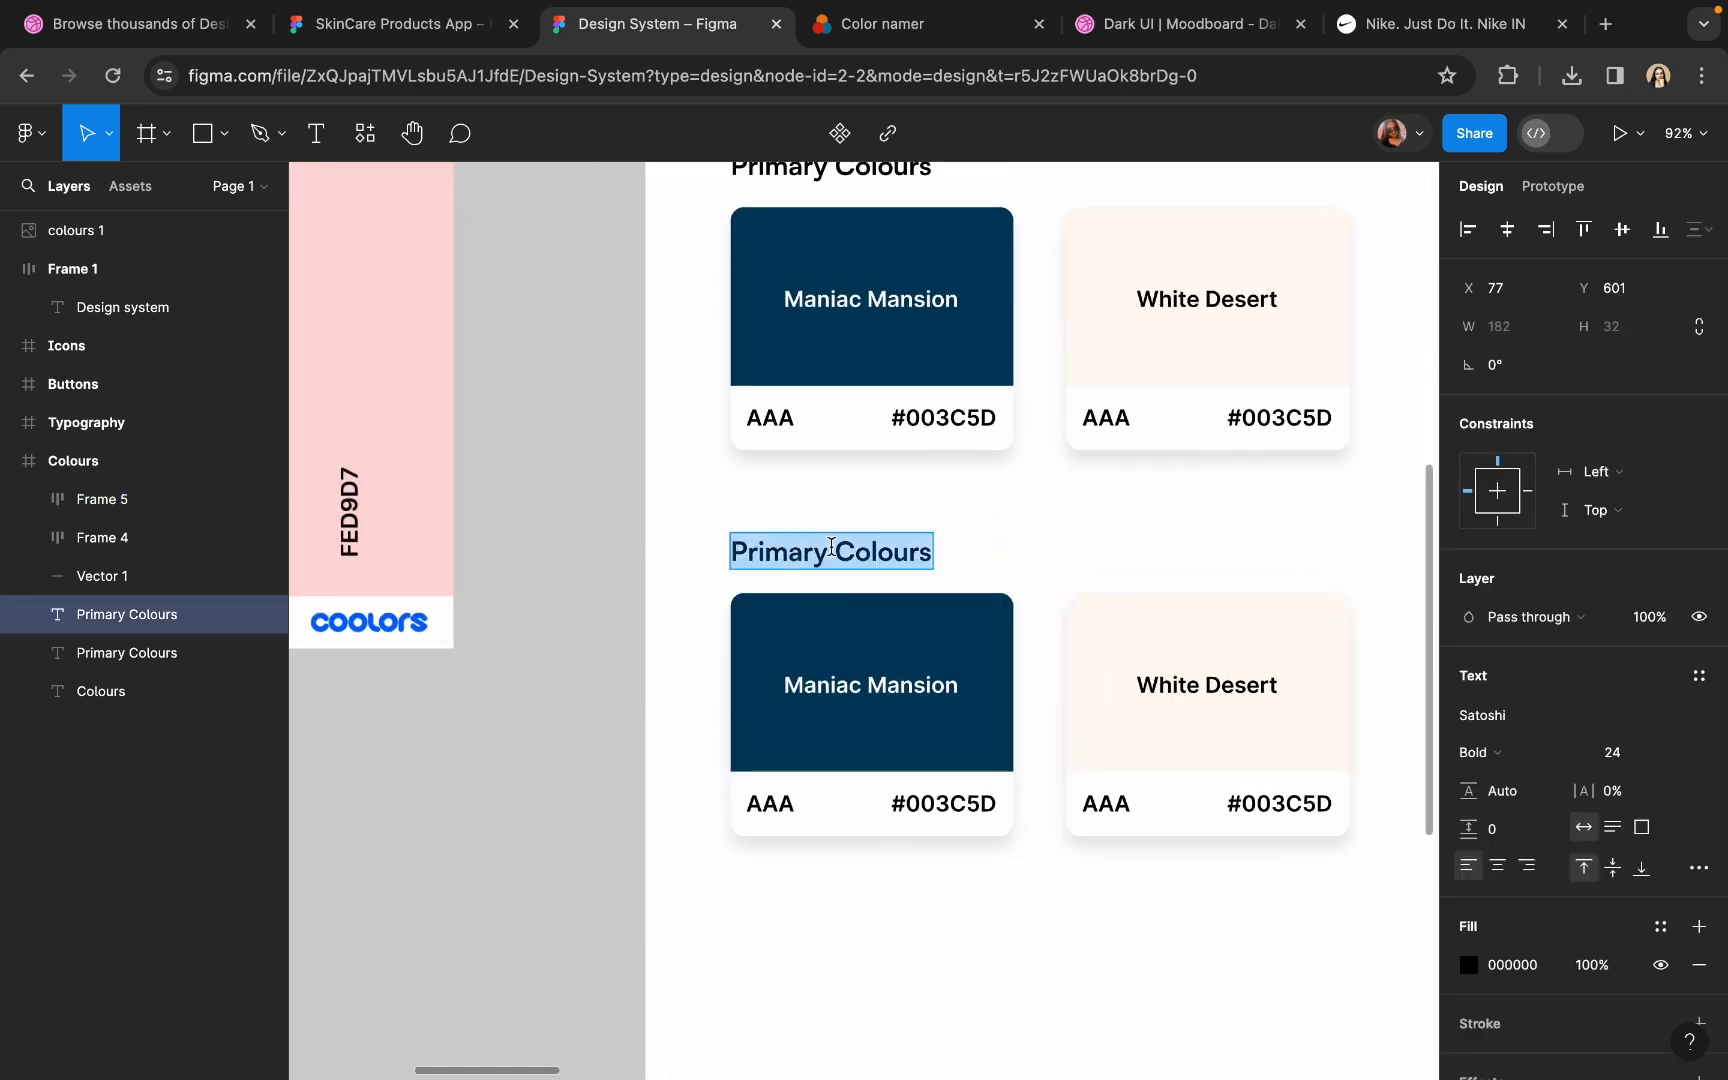
pyautogui.moveTo(827, 547); pyautogui.dragTo(683, 555)
pyautogui.write('Seco')
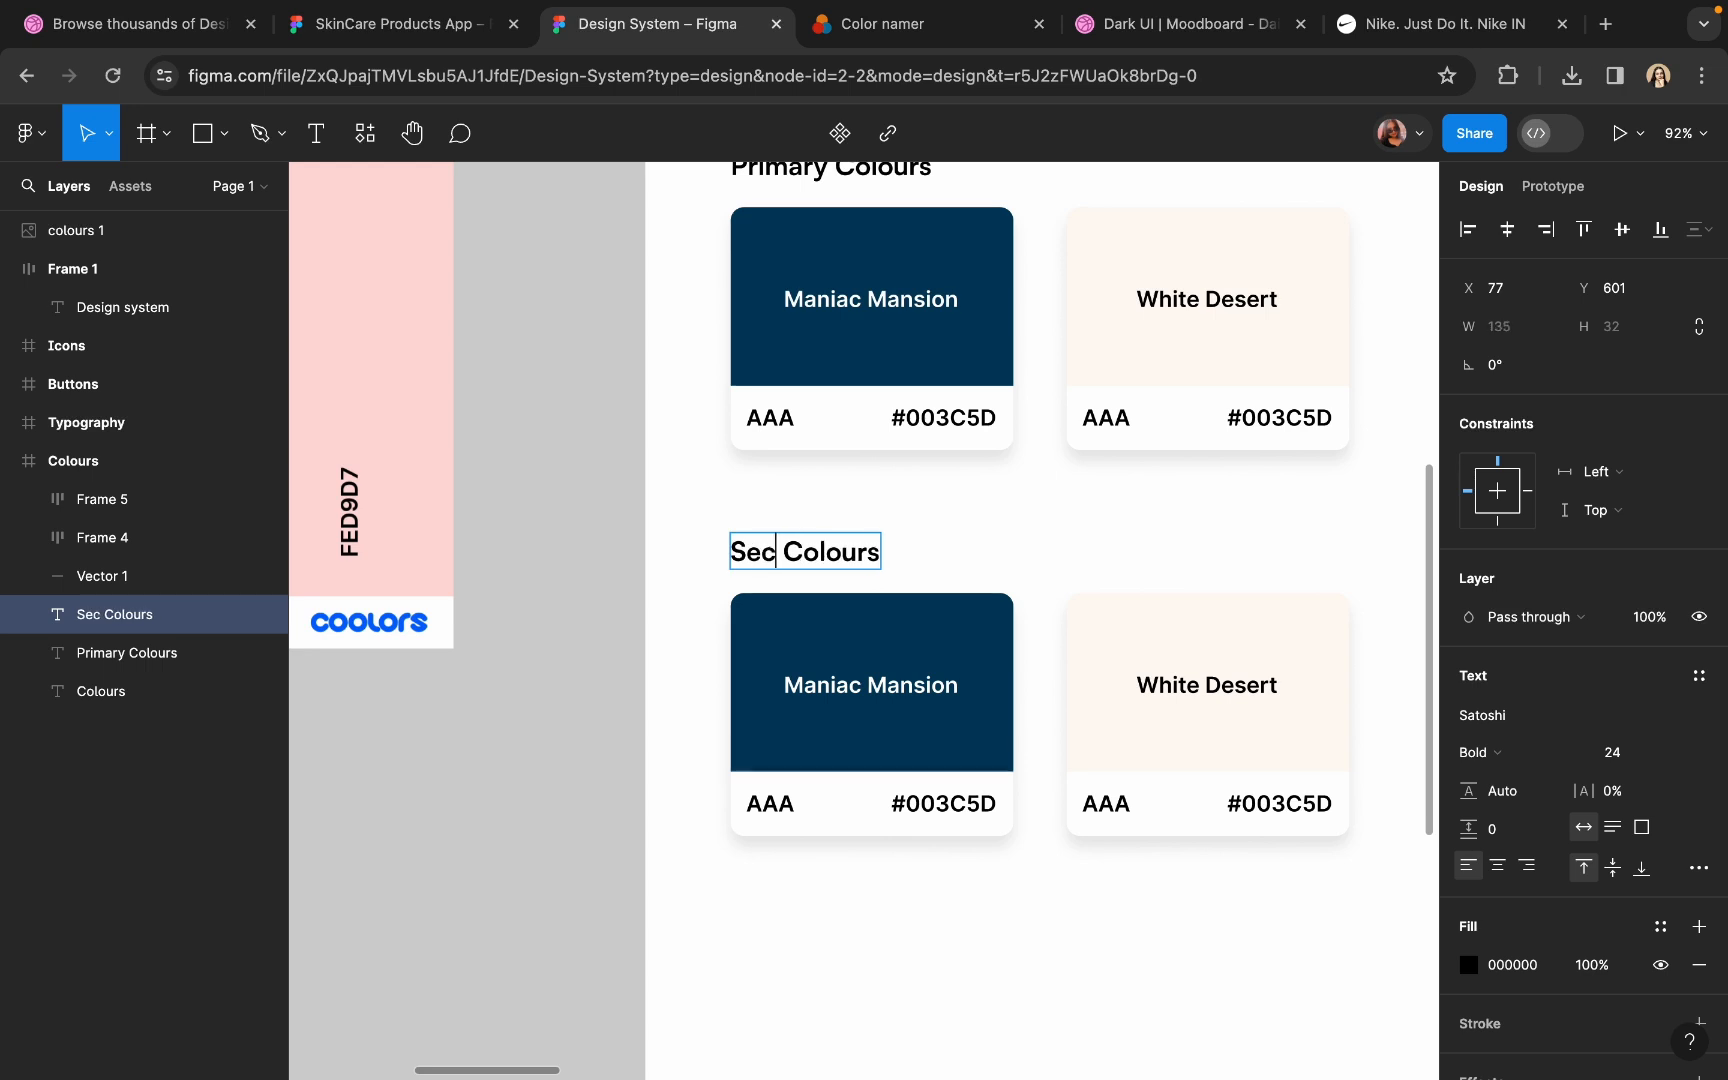
pyautogui.write('ndary')
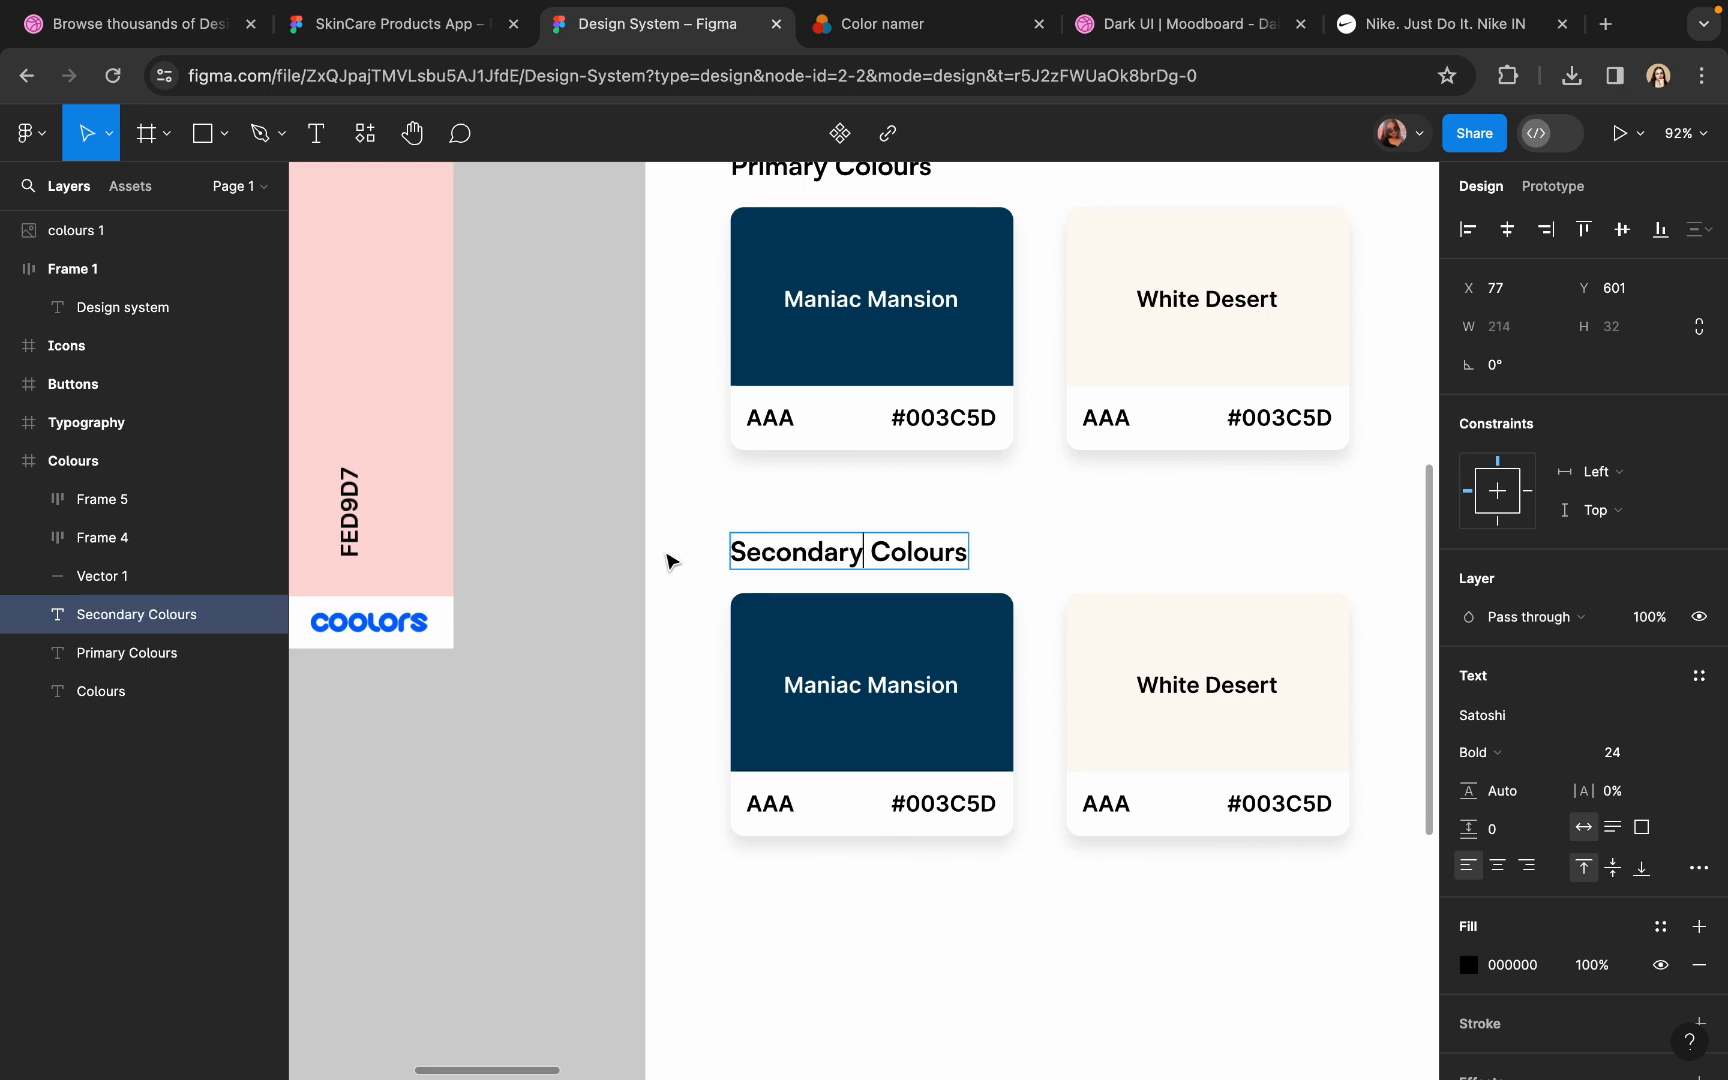
pyautogui.press('Escape')
pyautogui.click(521, 538)
# - Fill the first card under Secondary Colours with FEE6E2 sampled from the palette image
pyautogui.scroll(-5, 521, 538)
pyautogui.hscroll(-1, 521, 538)
pyautogui.scroll(1, 521, 538)
pyautogui.click(40, 499)
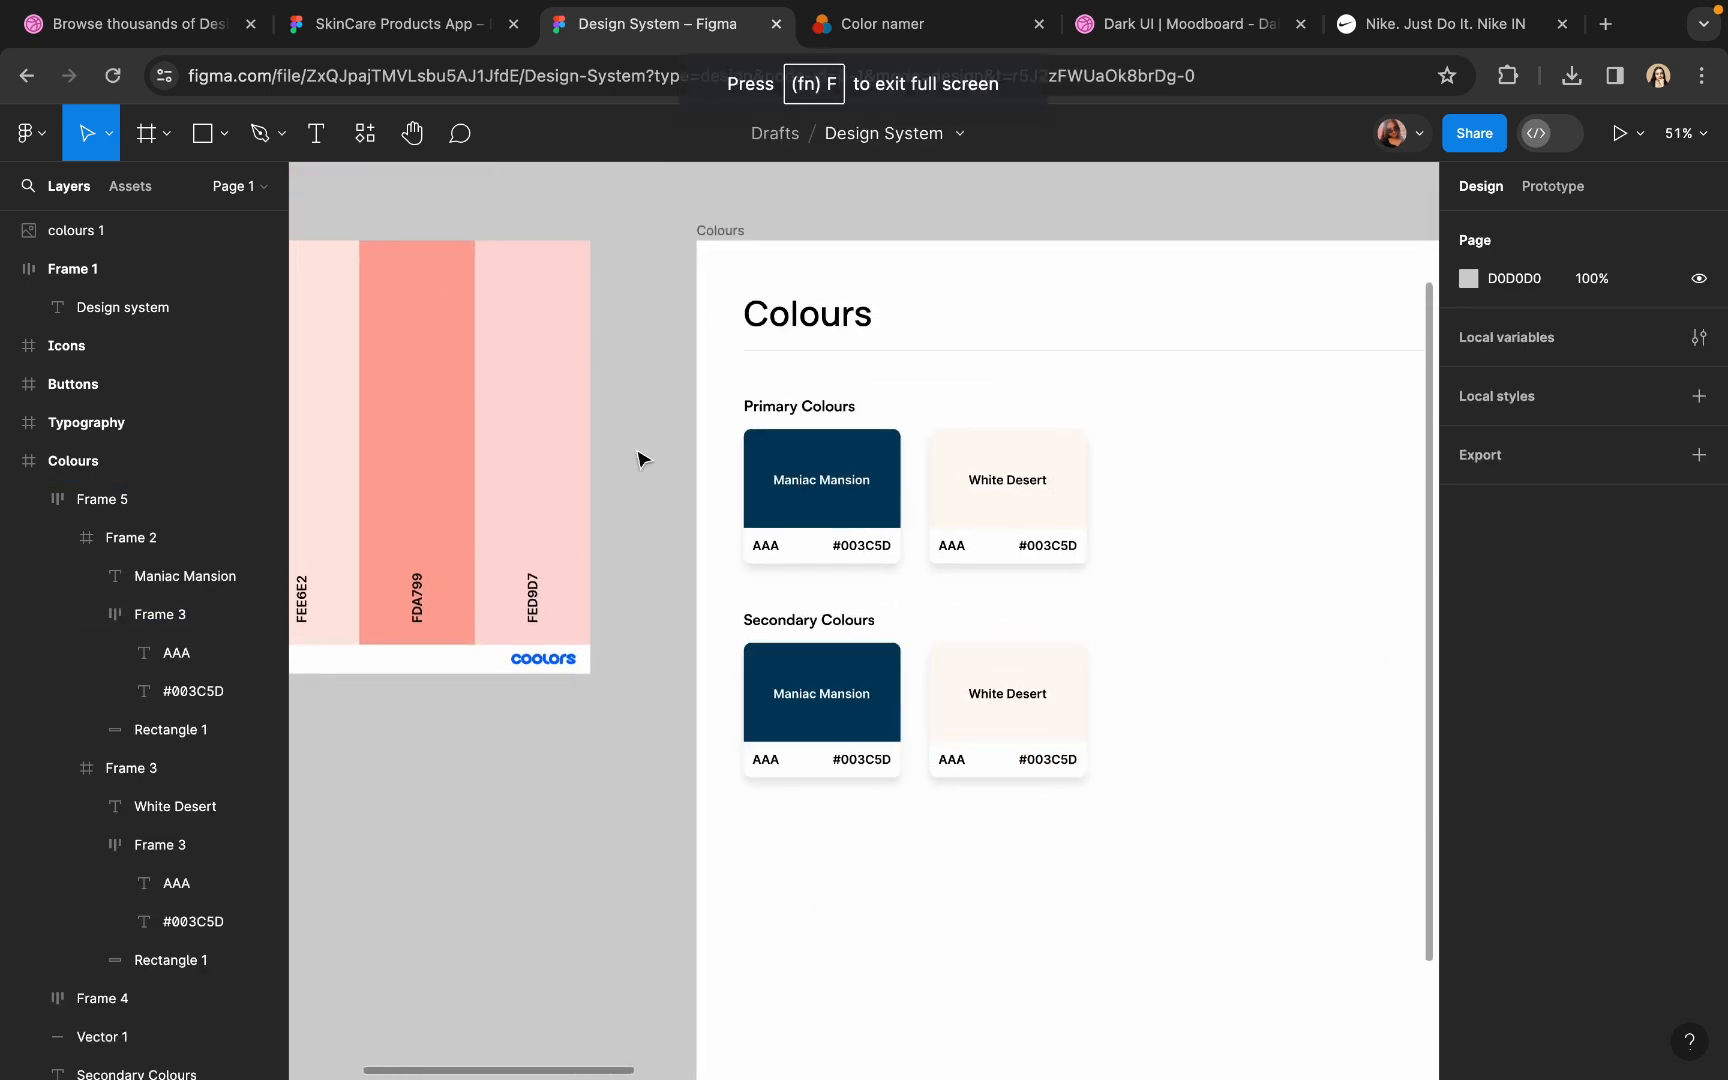
pyautogui.click(830, 665)
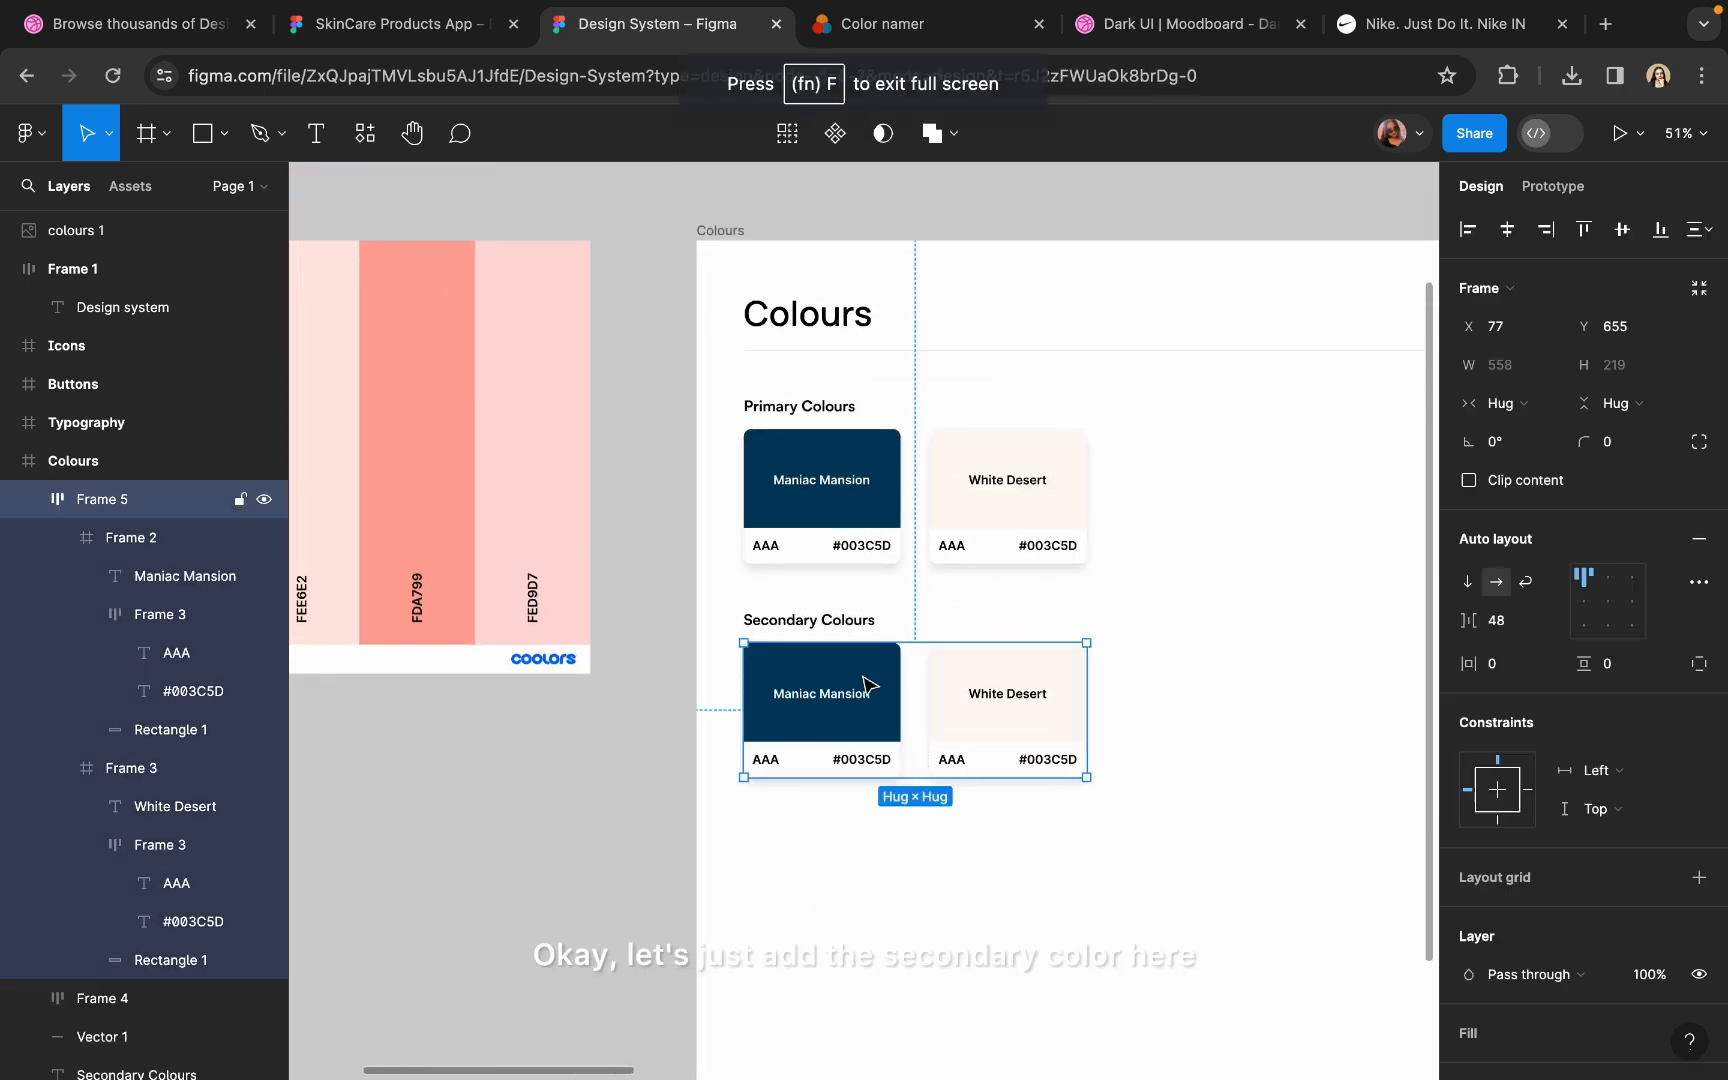
pyautogui.doubleClick(781, 693)
pyautogui.click(1468, 792)
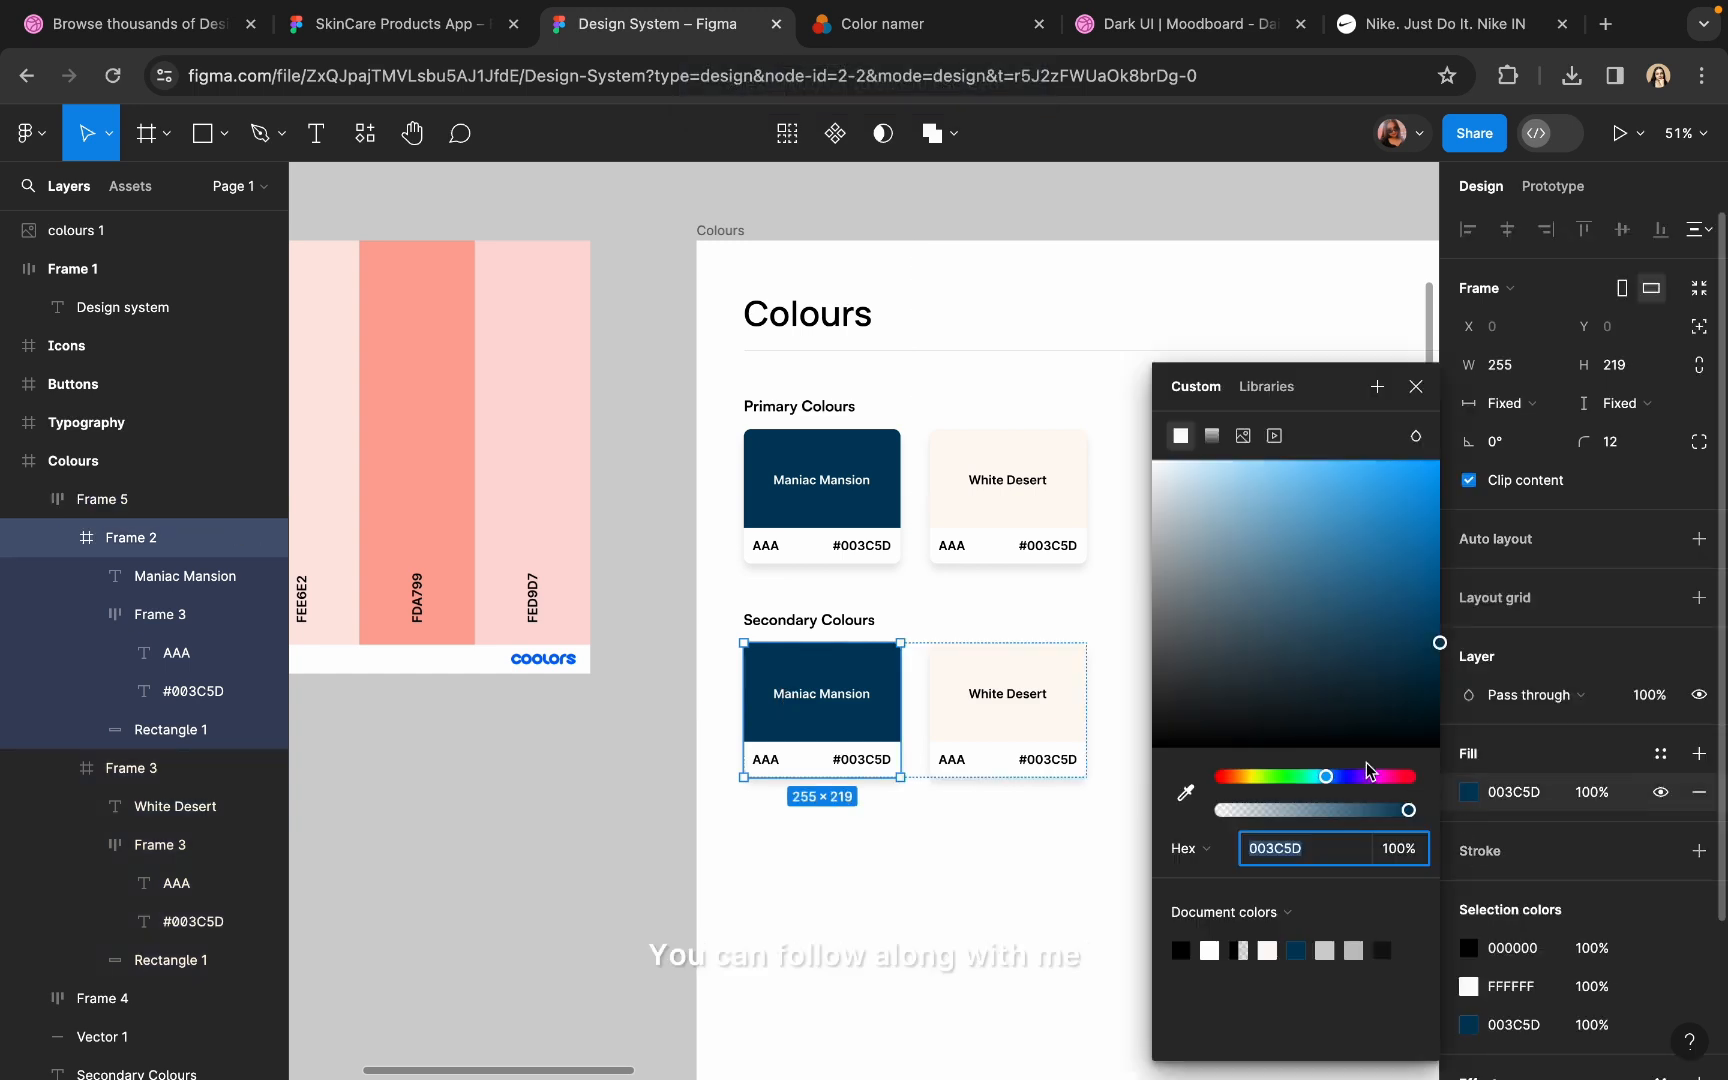
pyautogui.click(1186, 792)
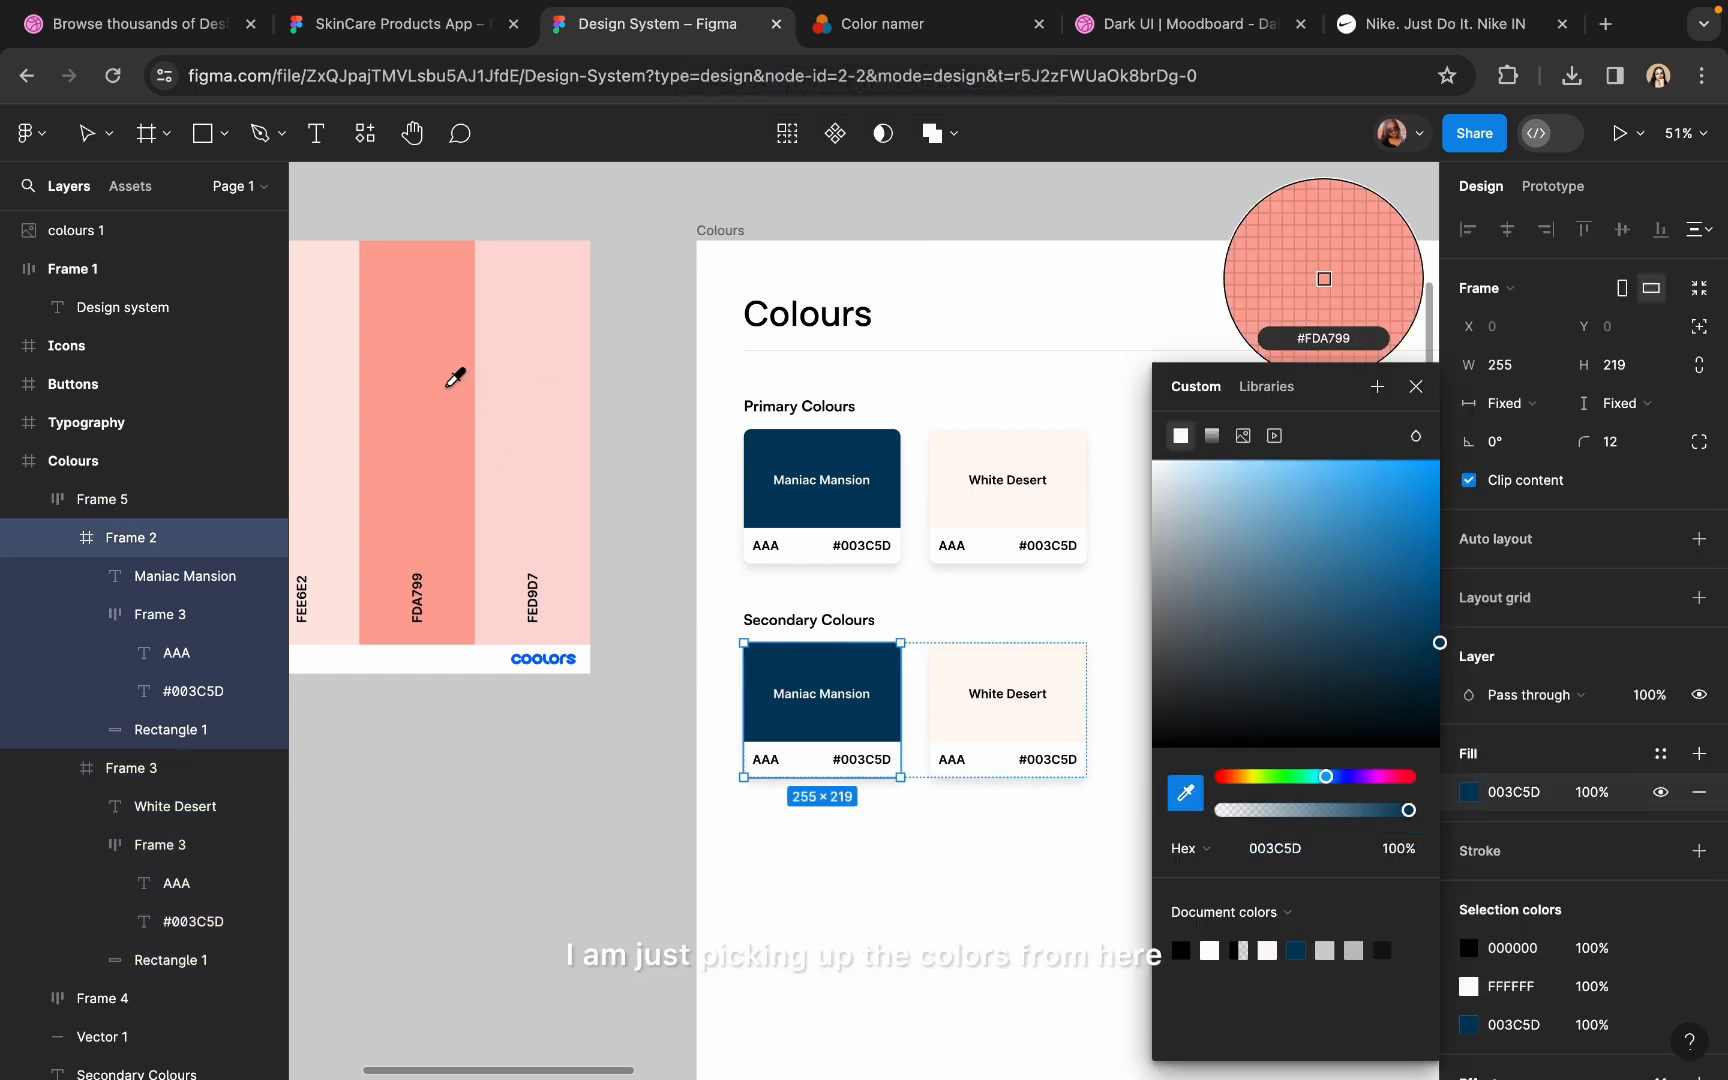
pyautogui.hscroll(-3, 536, 536)
pyautogui.click(443, 455)
pyautogui.hscroll(5, 632, 770)
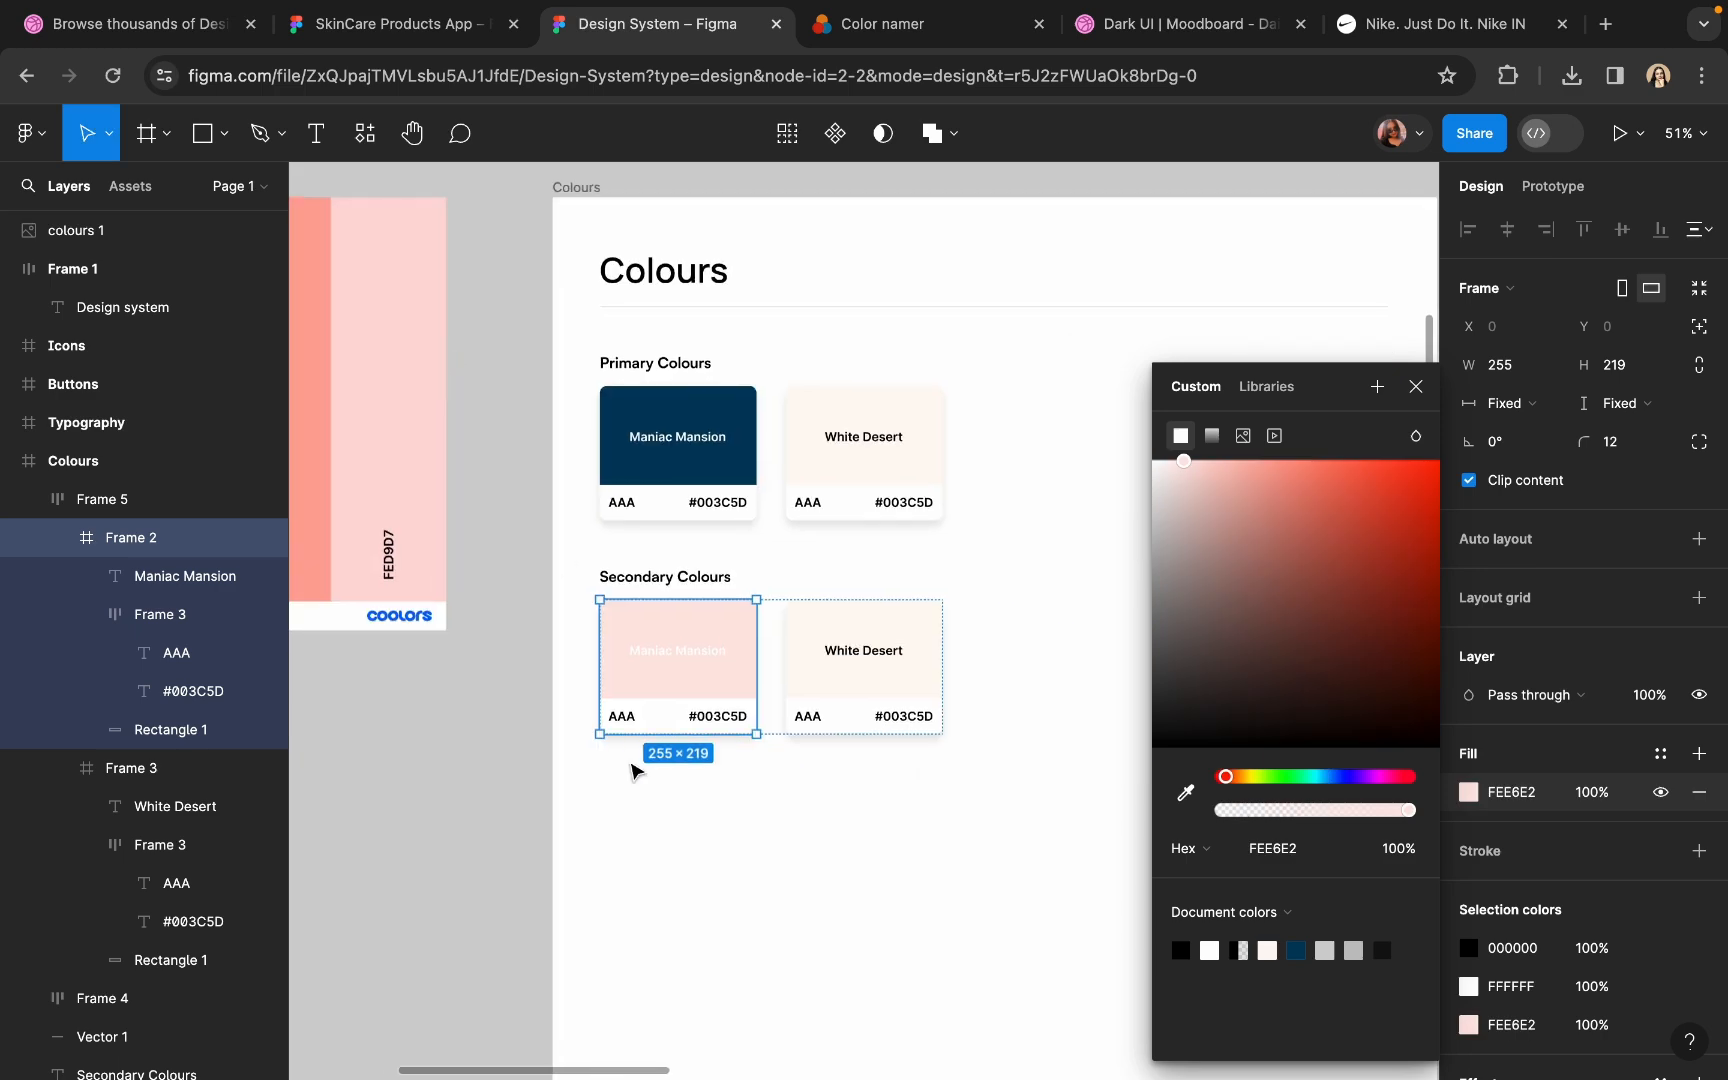
# - Copy the first secondary card's fill code and change its hex label to #FEE6E2
pyautogui.scroll(5, 632, 766)
pyautogui.click(1527, 797)
pyautogui.press('super+c')
pyautogui.scroll(3, 862, 626)
pyautogui.keyDown('super'); pyautogui.click(785, 693); pyautogui.keyUp('super')
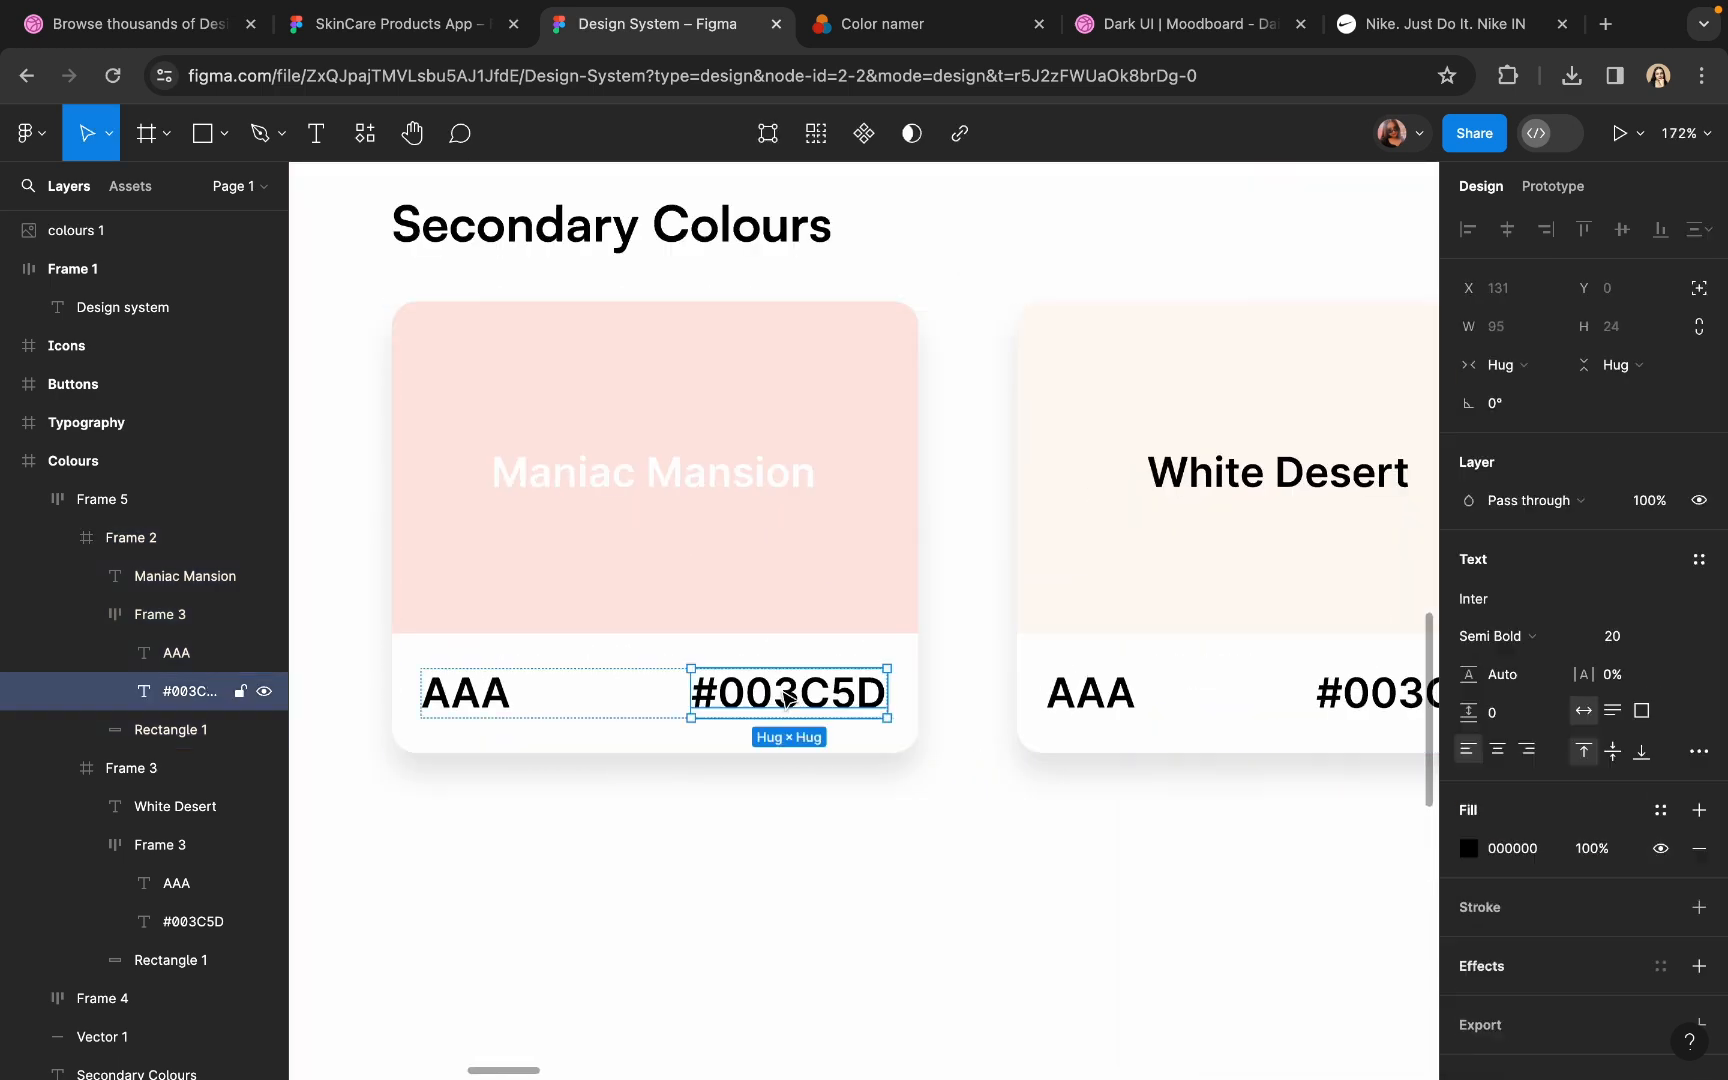
pyautogui.doubleClick(788, 697)
pyautogui.write('#FEE6E2')
pyautogui.press('Escape')
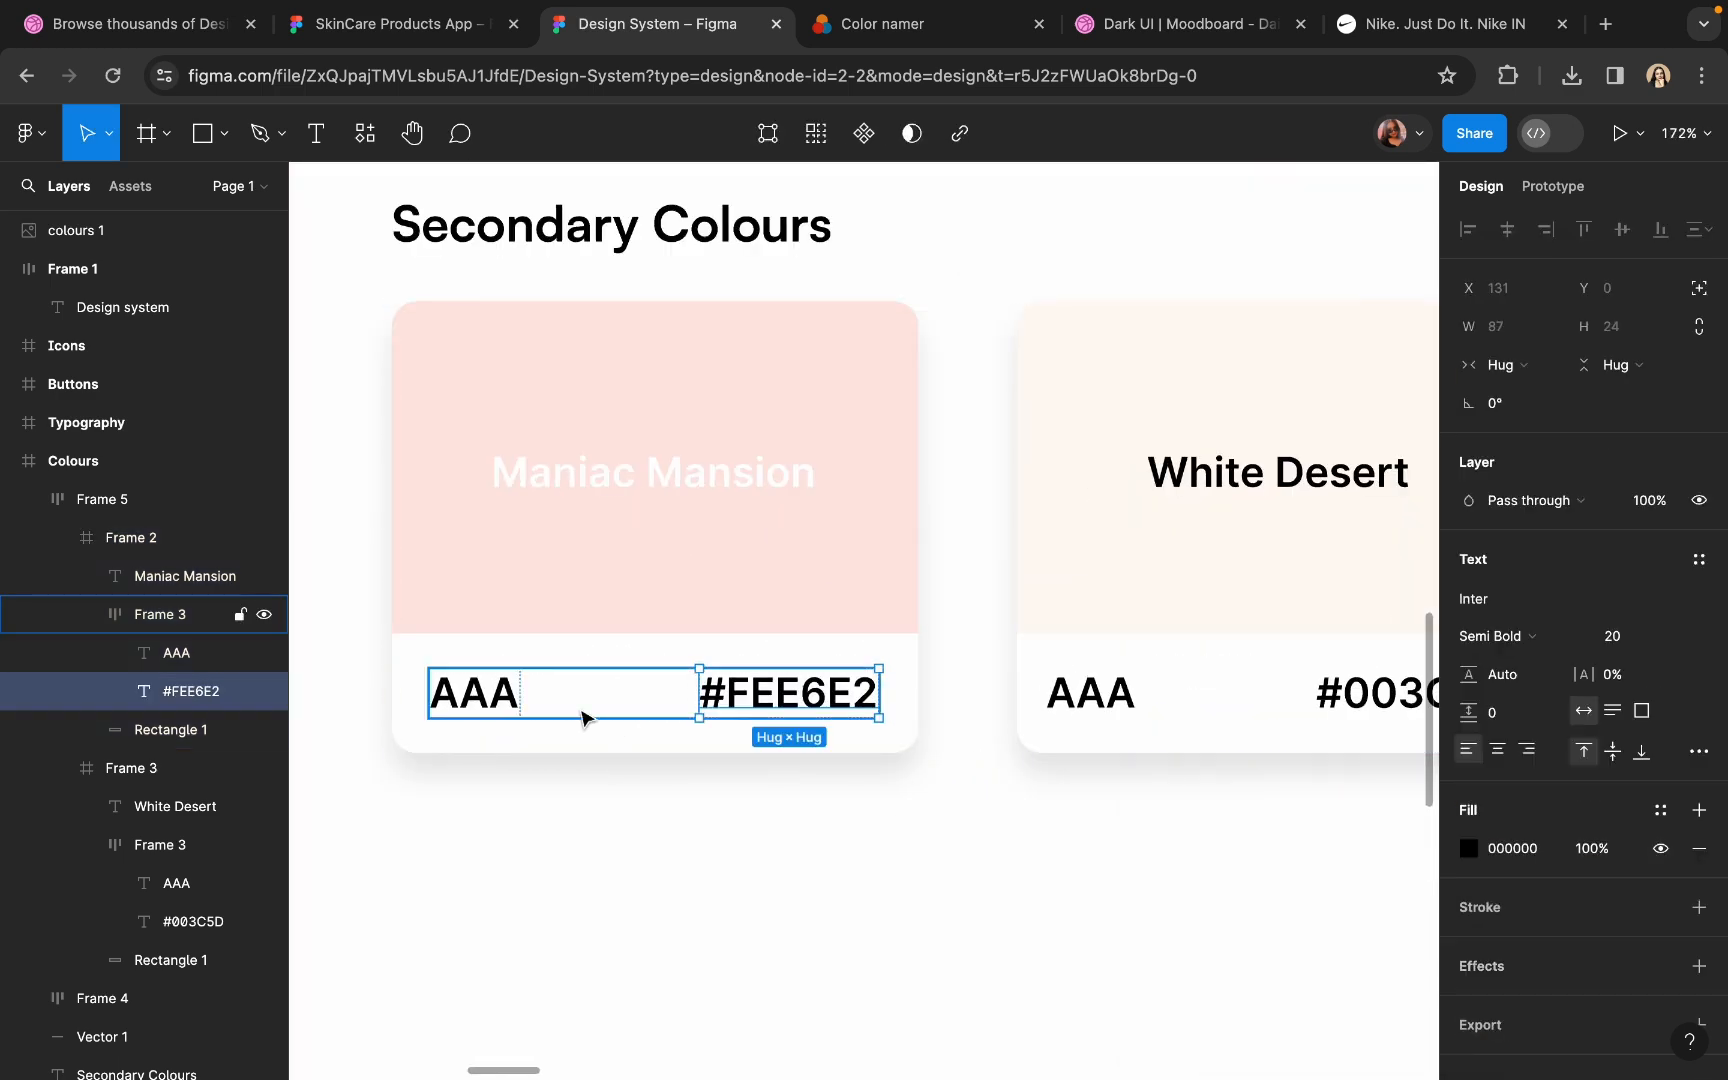
# - Switch to the Color namer site and look up the name for FEE6E2
pyautogui.click(663, 478)
pyautogui.click(878, 24)
pyautogui.moveTo(880, 610); pyautogui.dragTo(782, 609)
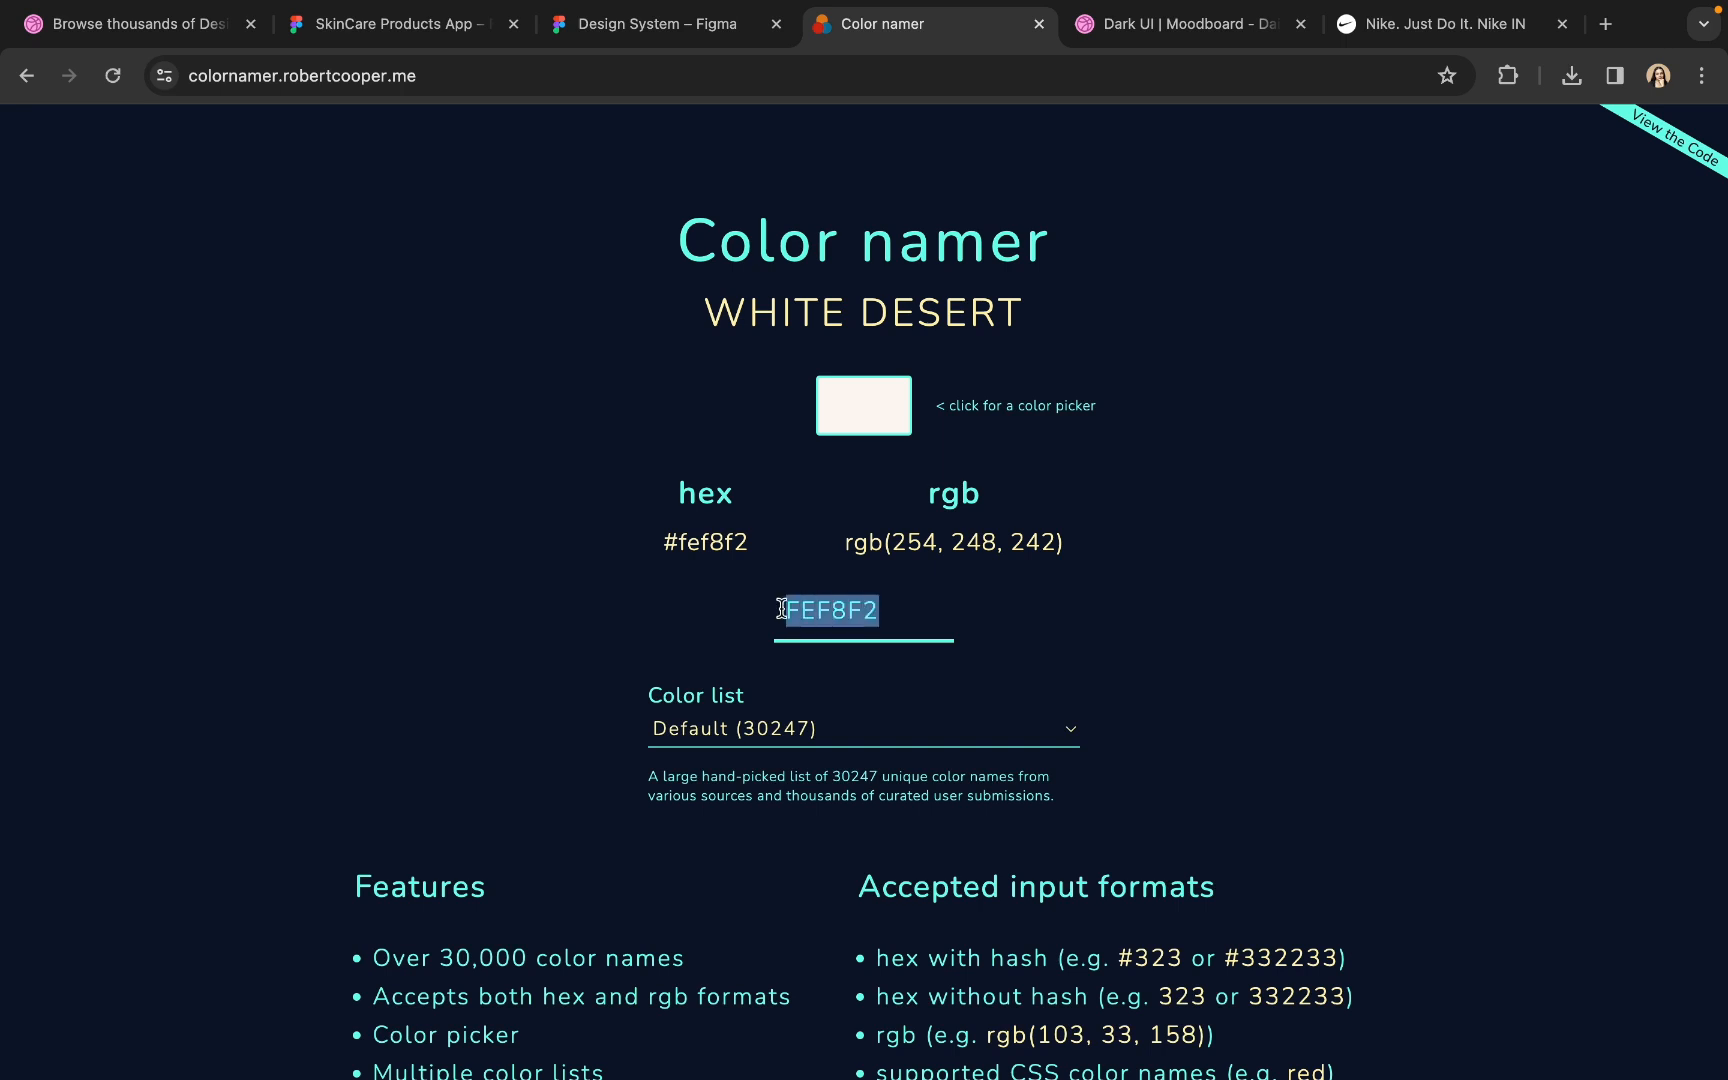
pyautogui.press('super+v')
# - Return to the Figma file, change the first secondary card's name label to Olm Pink and centre it horizontally in the card
pyautogui.click(641, 38)
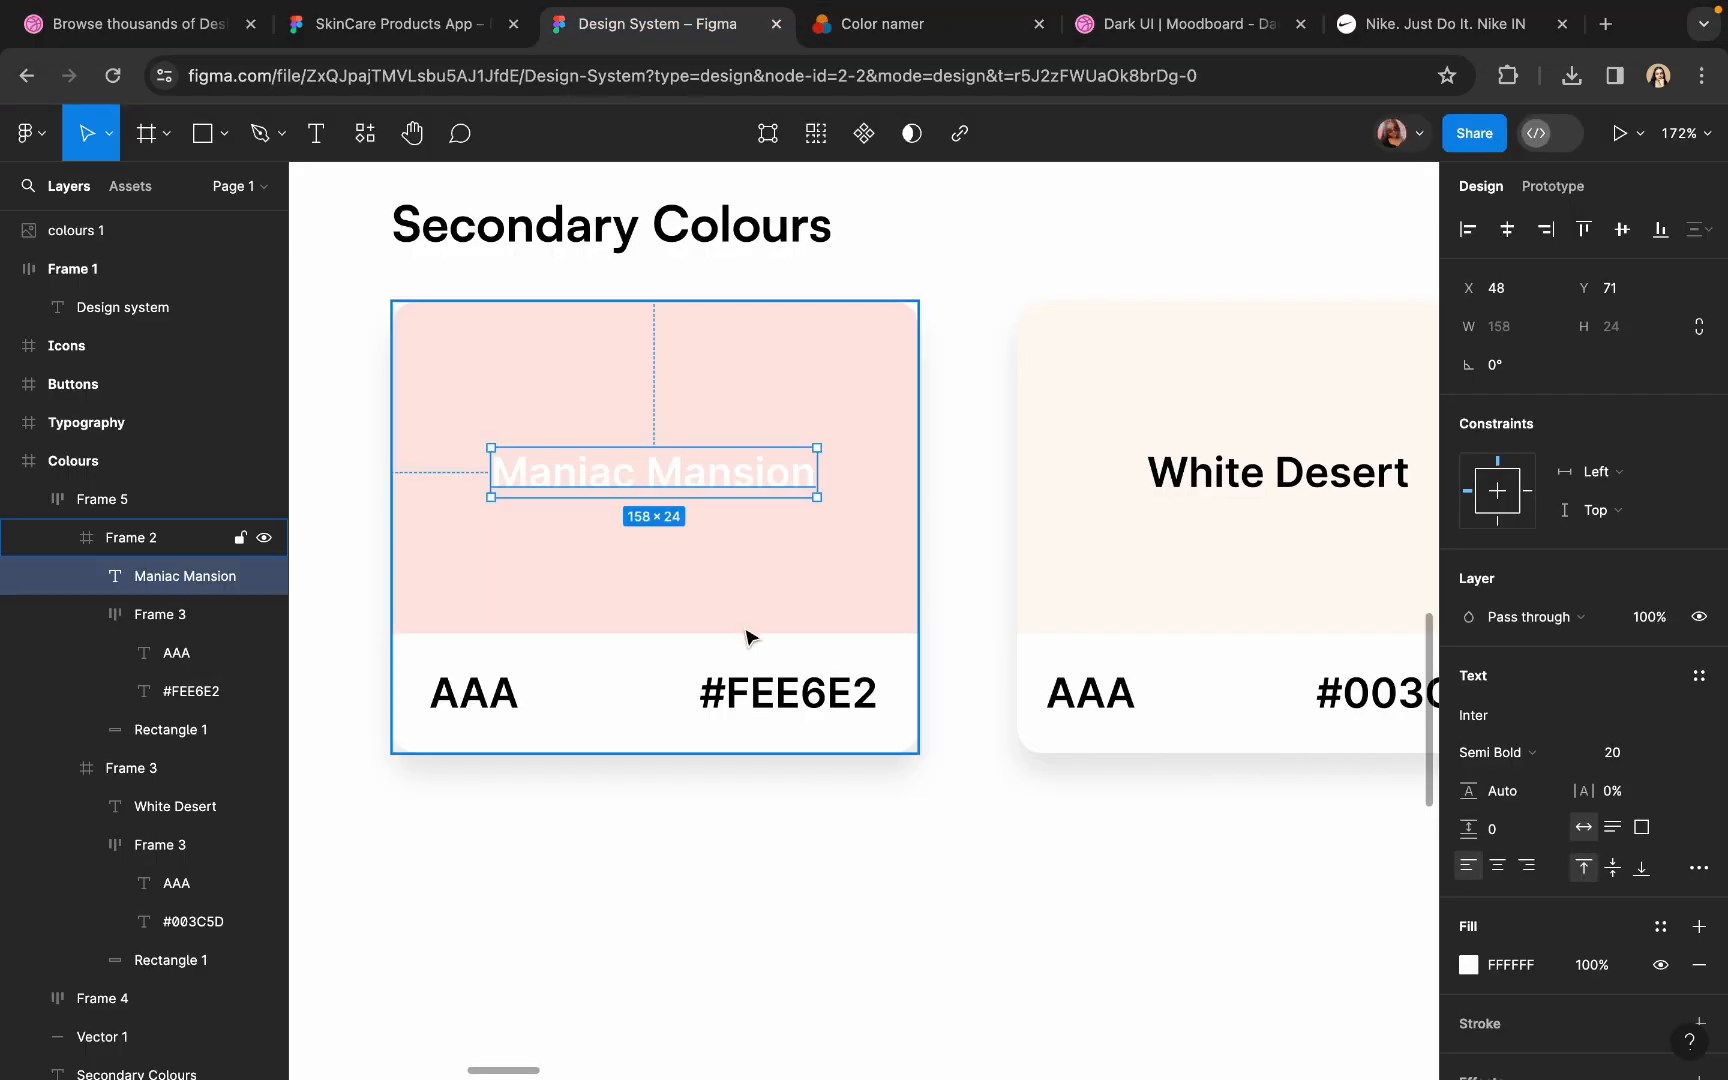
pyautogui.doubleClick(629, 468)
pyautogui.write('Olm Pink')
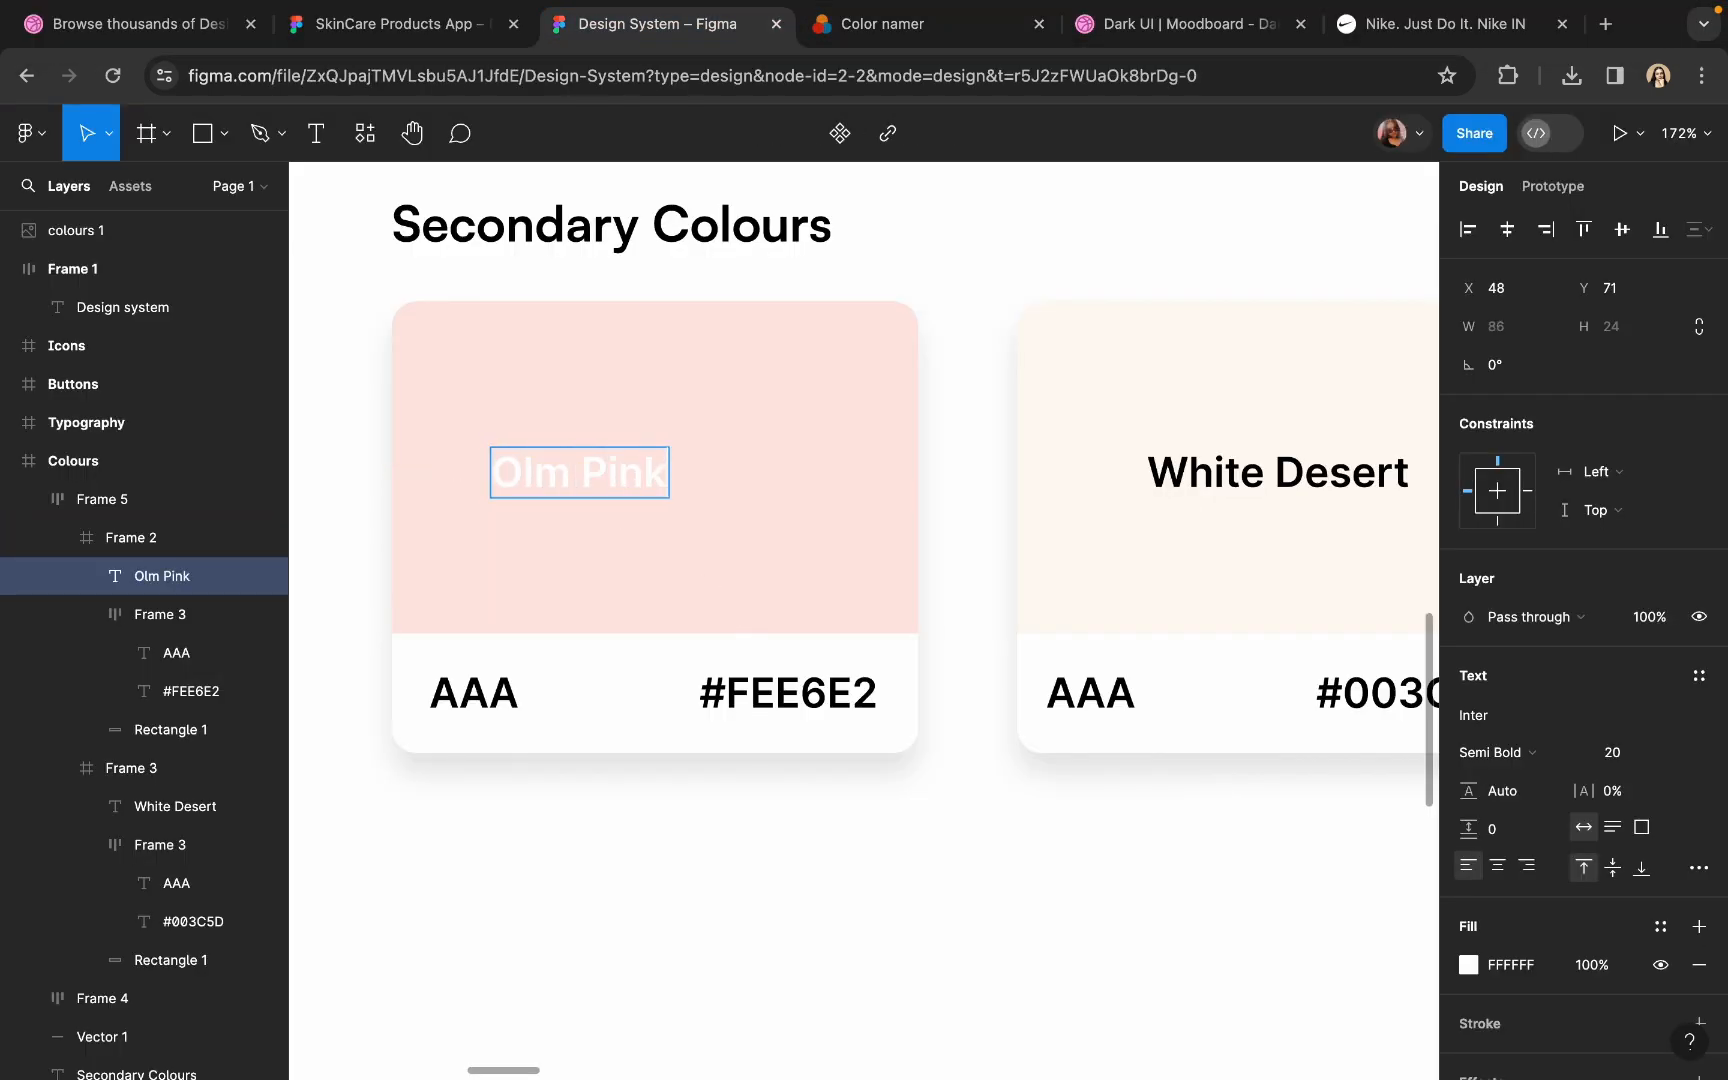
pyautogui.press('Escape')
pyautogui.moveTo(590, 478); pyautogui.dragTo(665, 478)
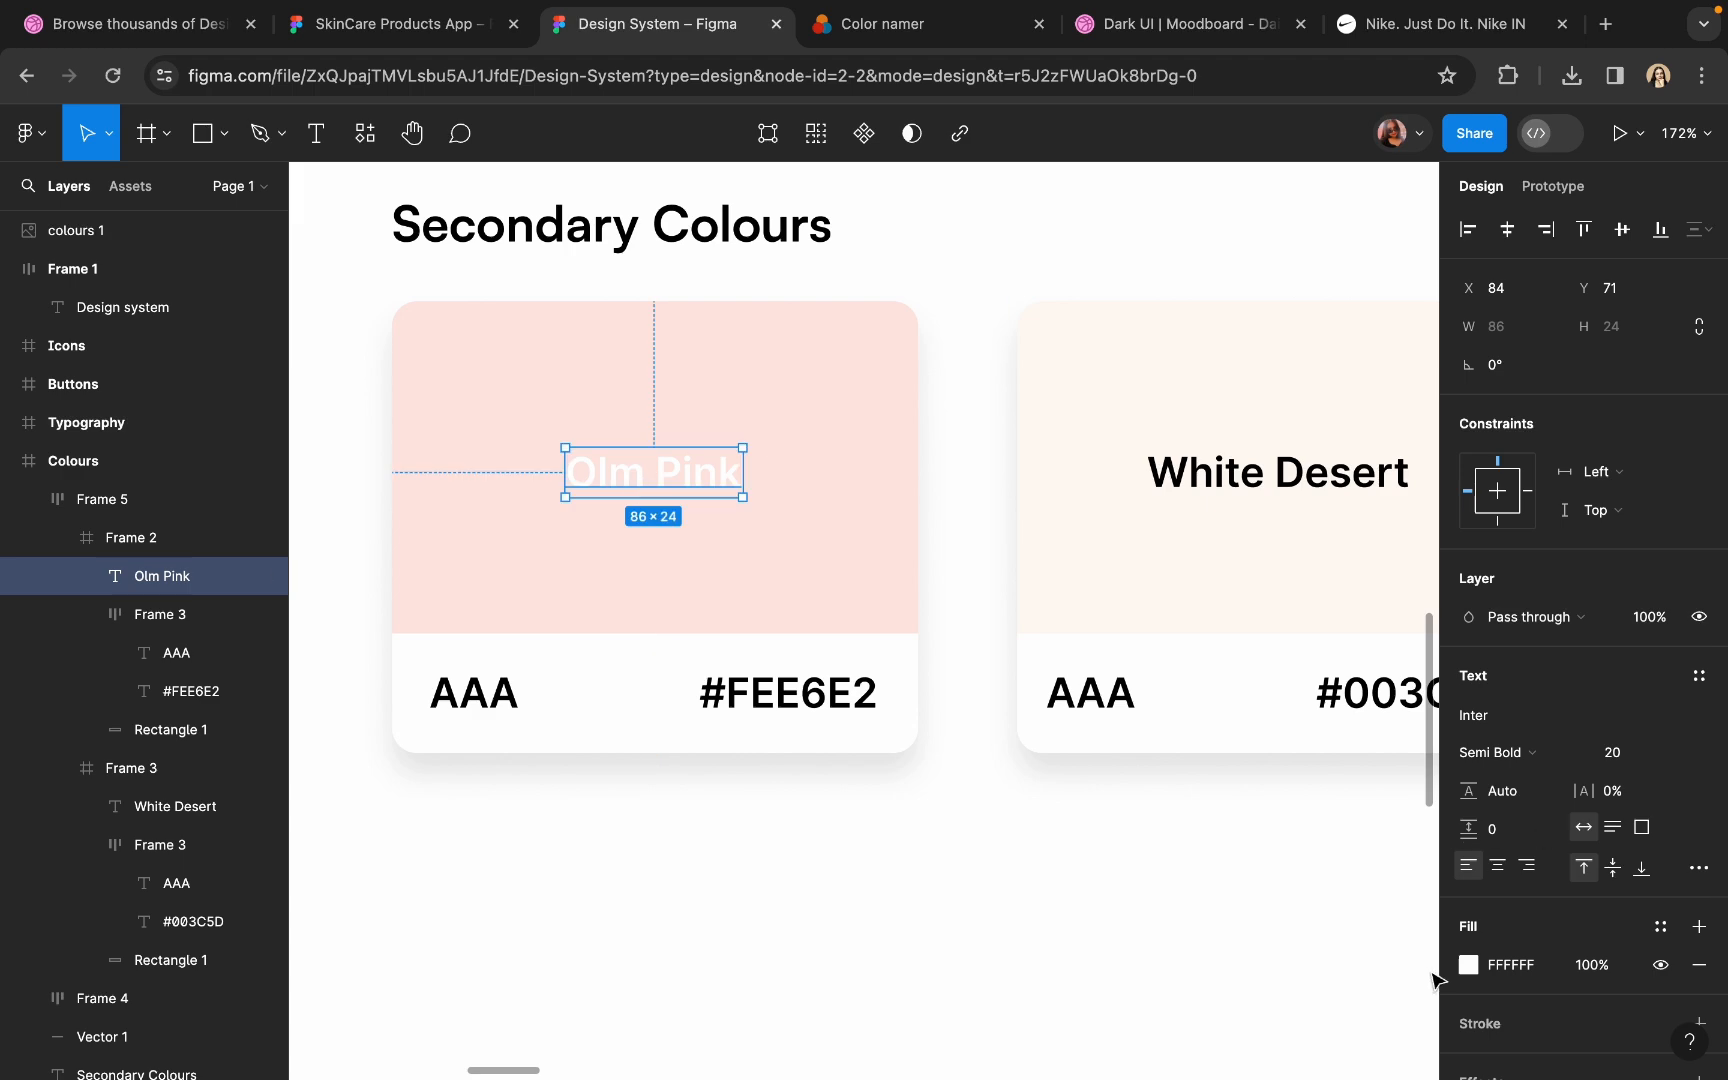
# - Fill the Olm Pink label with black 000000 sampled from the text on the cards
pyautogui.click(1468, 965)
pyautogui.click(1186, 793)
pyautogui.scroll(5, 874, 727)
pyautogui.click(833, 658)
pyautogui.scroll(-6, 832, 656)
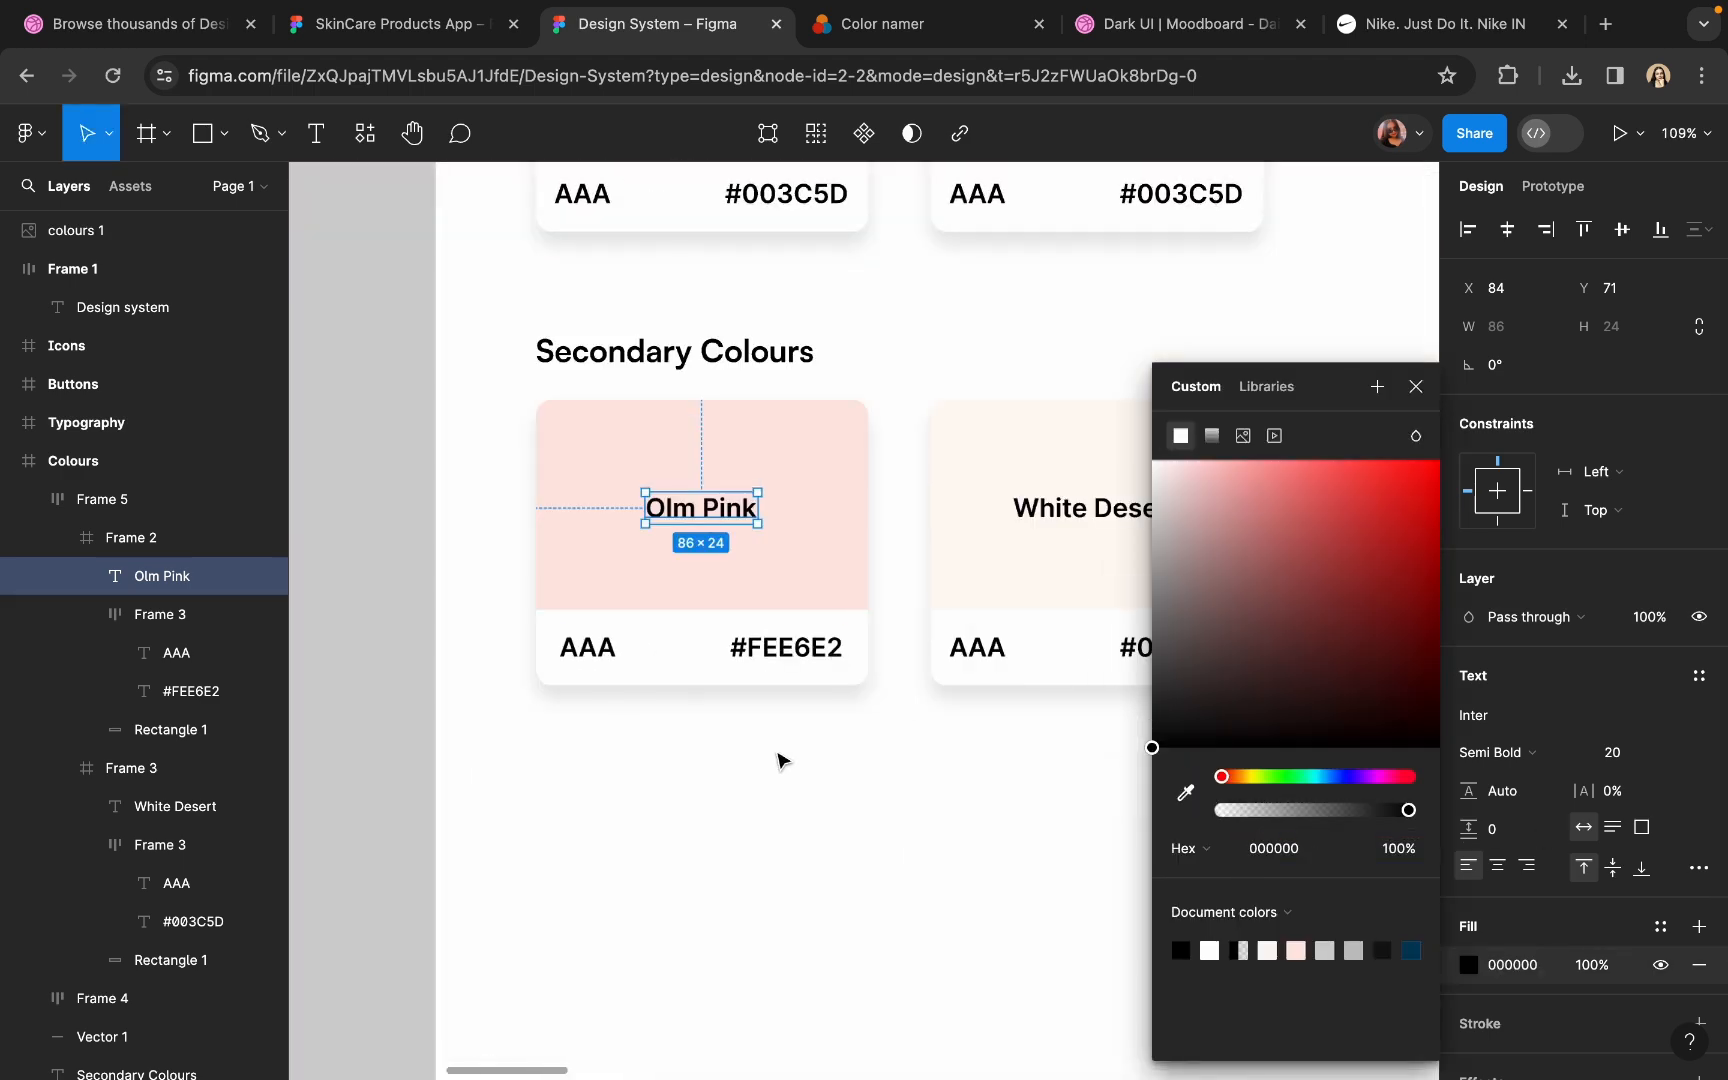
pyautogui.click(783, 762)
# - Fill the second card under Secondary Colours with FDA799 sampled from the palette image
pyautogui.scroll(-5, 783, 762)
pyautogui.click(829, 663)
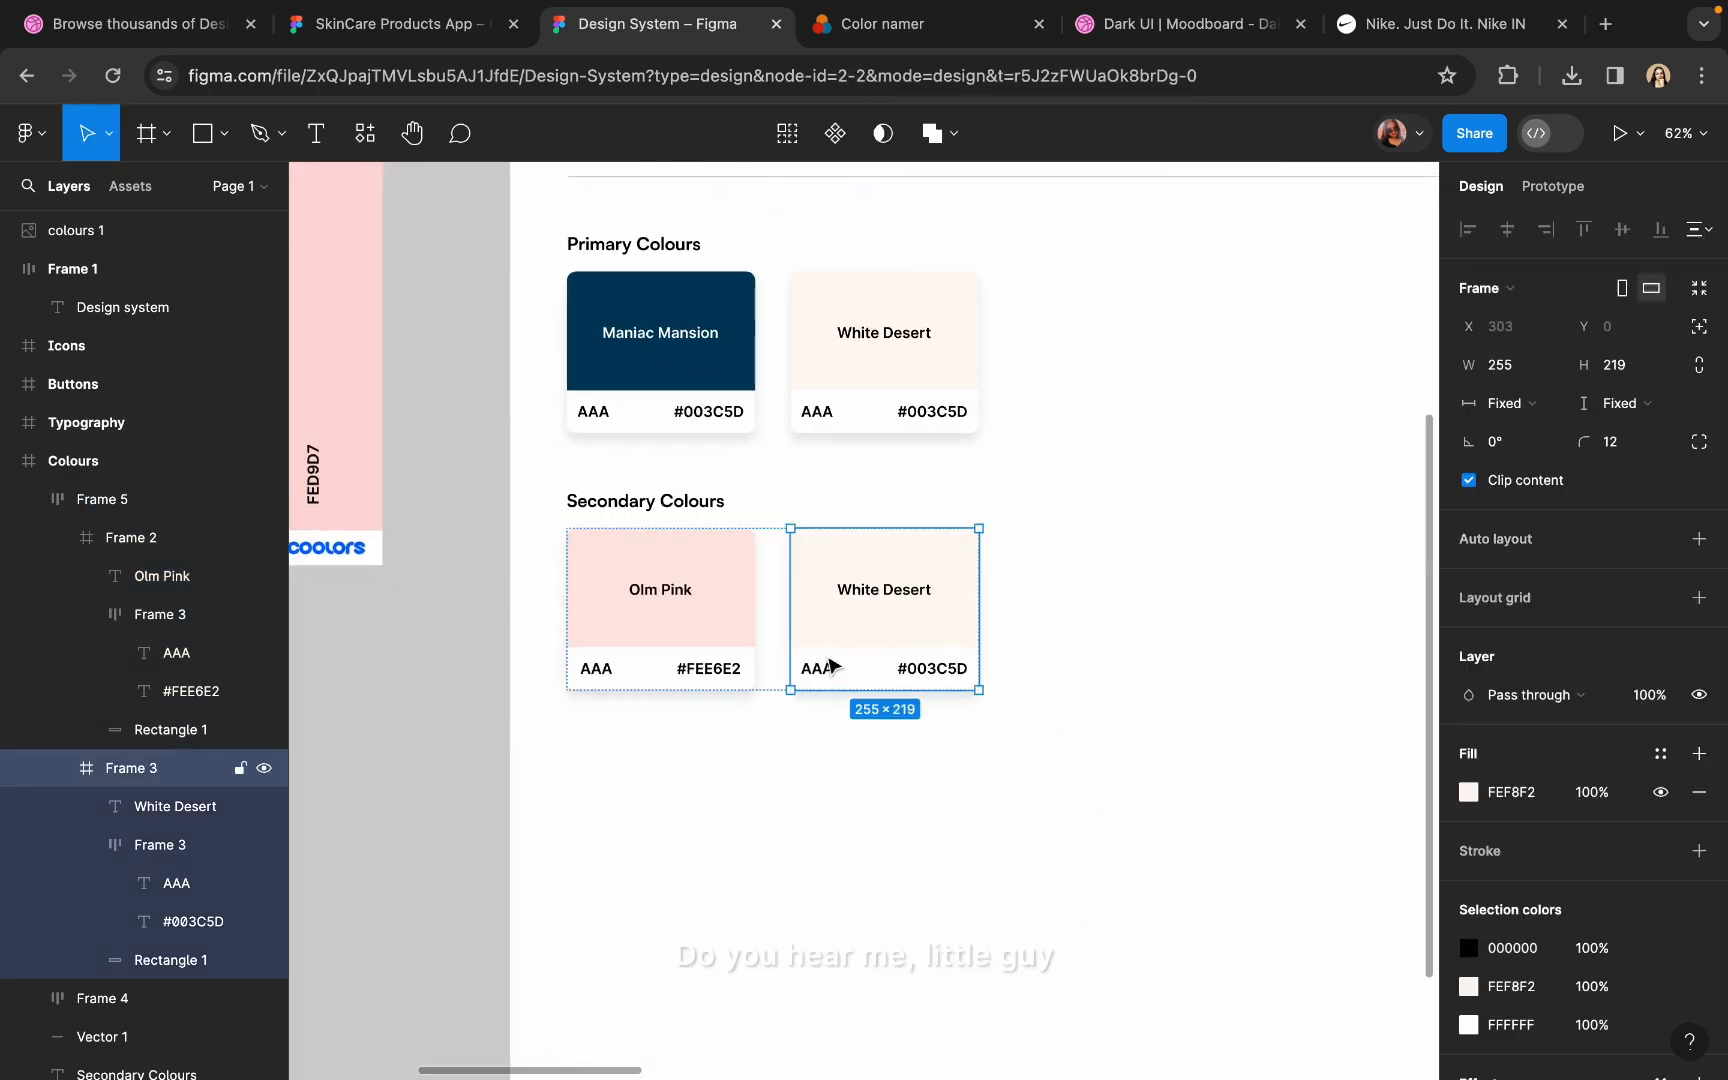
pyautogui.click(1468, 792)
pyautogui.click(1186, 793)
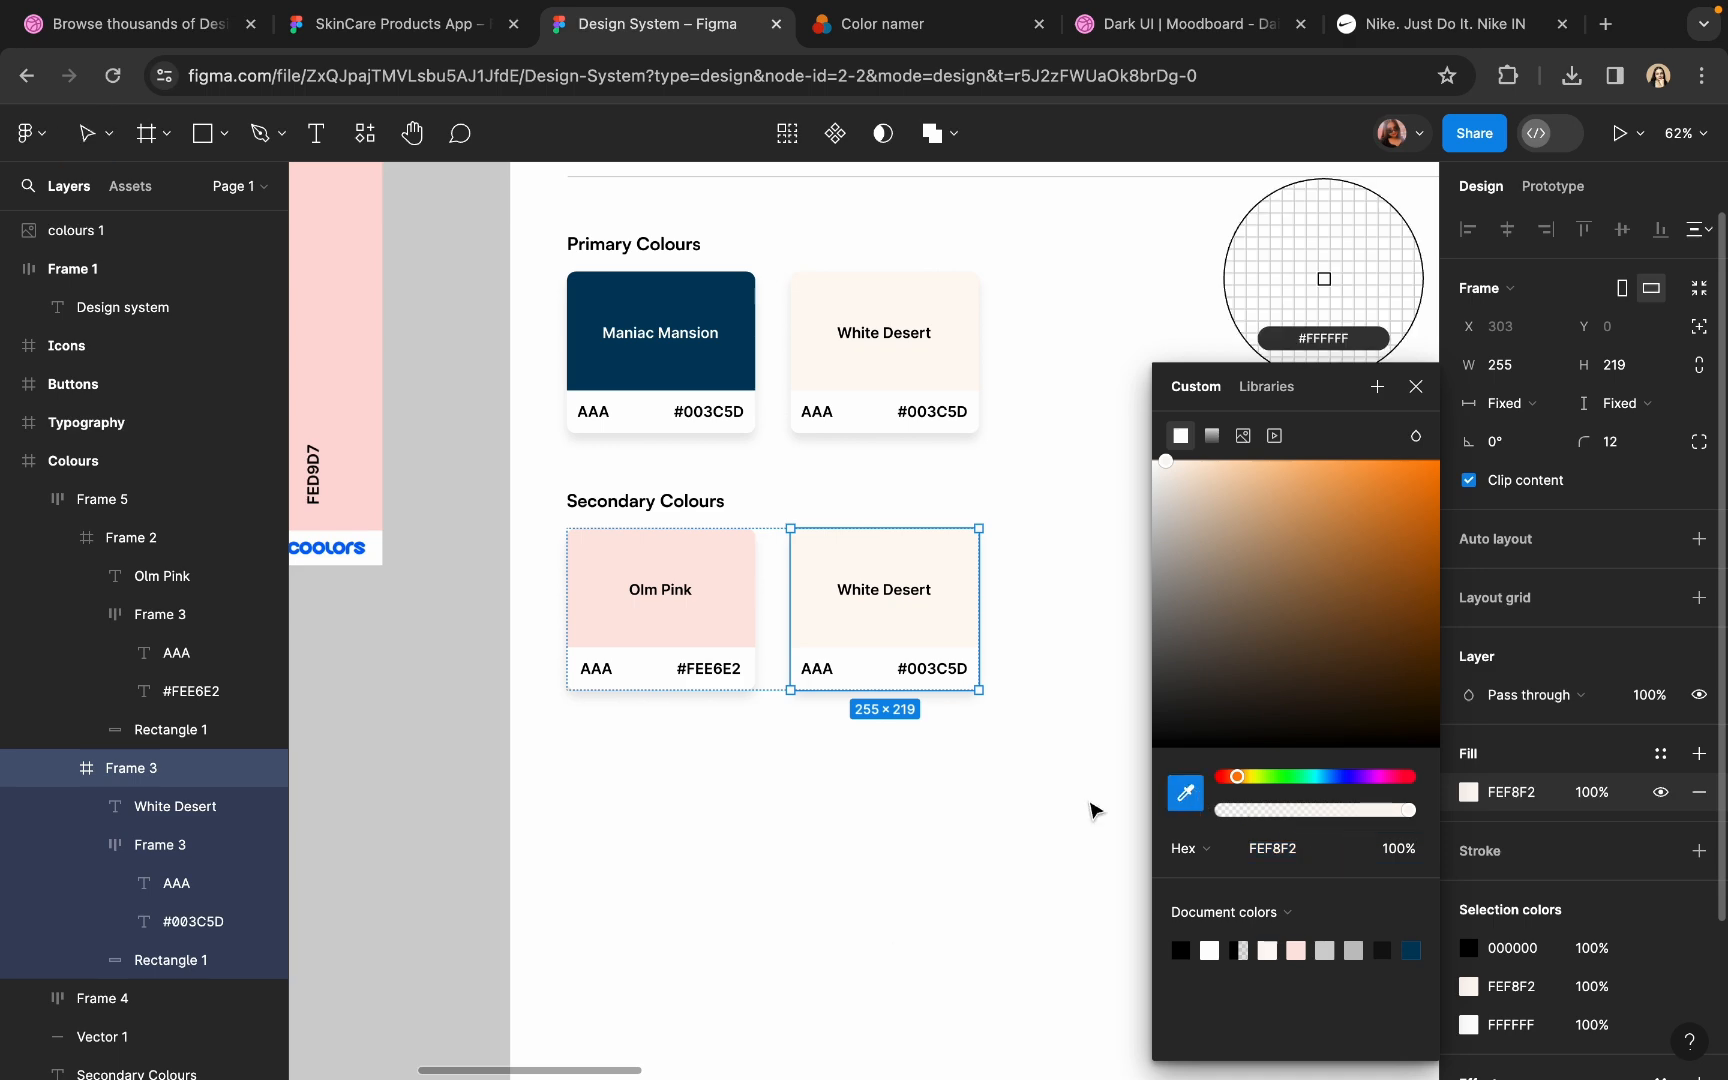
pyautogui.hscroll(-7, 1095, 811)
pyautogui.click(855, 722)
pyautogui.hscroll(8, 852, 722)
# - Copy the second secondary card's fill code and change its hex label to #FDA799
pyautogui.scroll(5, 852, 722)
pyautogui.click(1282, 850)
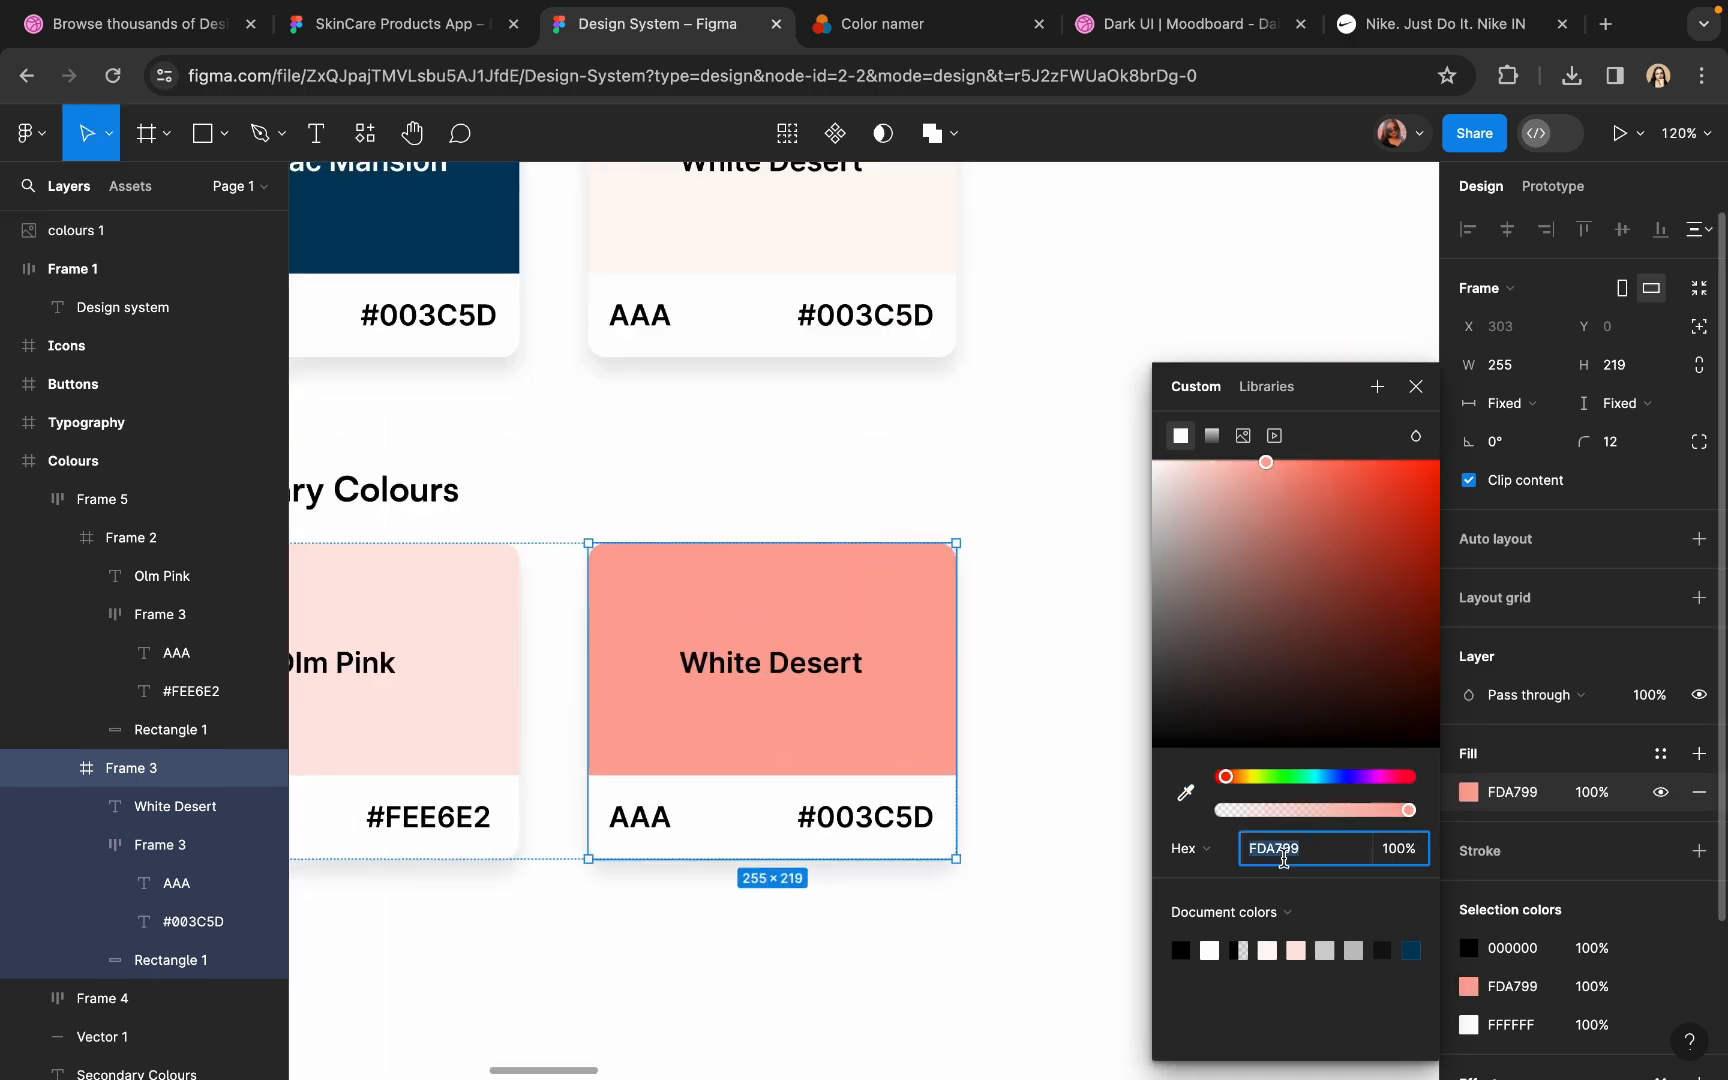
pyautogui.press('super+c')
pyautogui.click(1028, 733)
pyautogui.keyDown('super'); pyautogui.doubleClick(870, 820); pyautogui.keyUp('super')
pyautogui.moveTo(820, 817); pyautogui.dragTo(944, 823)
pyautogui.press('super+v')
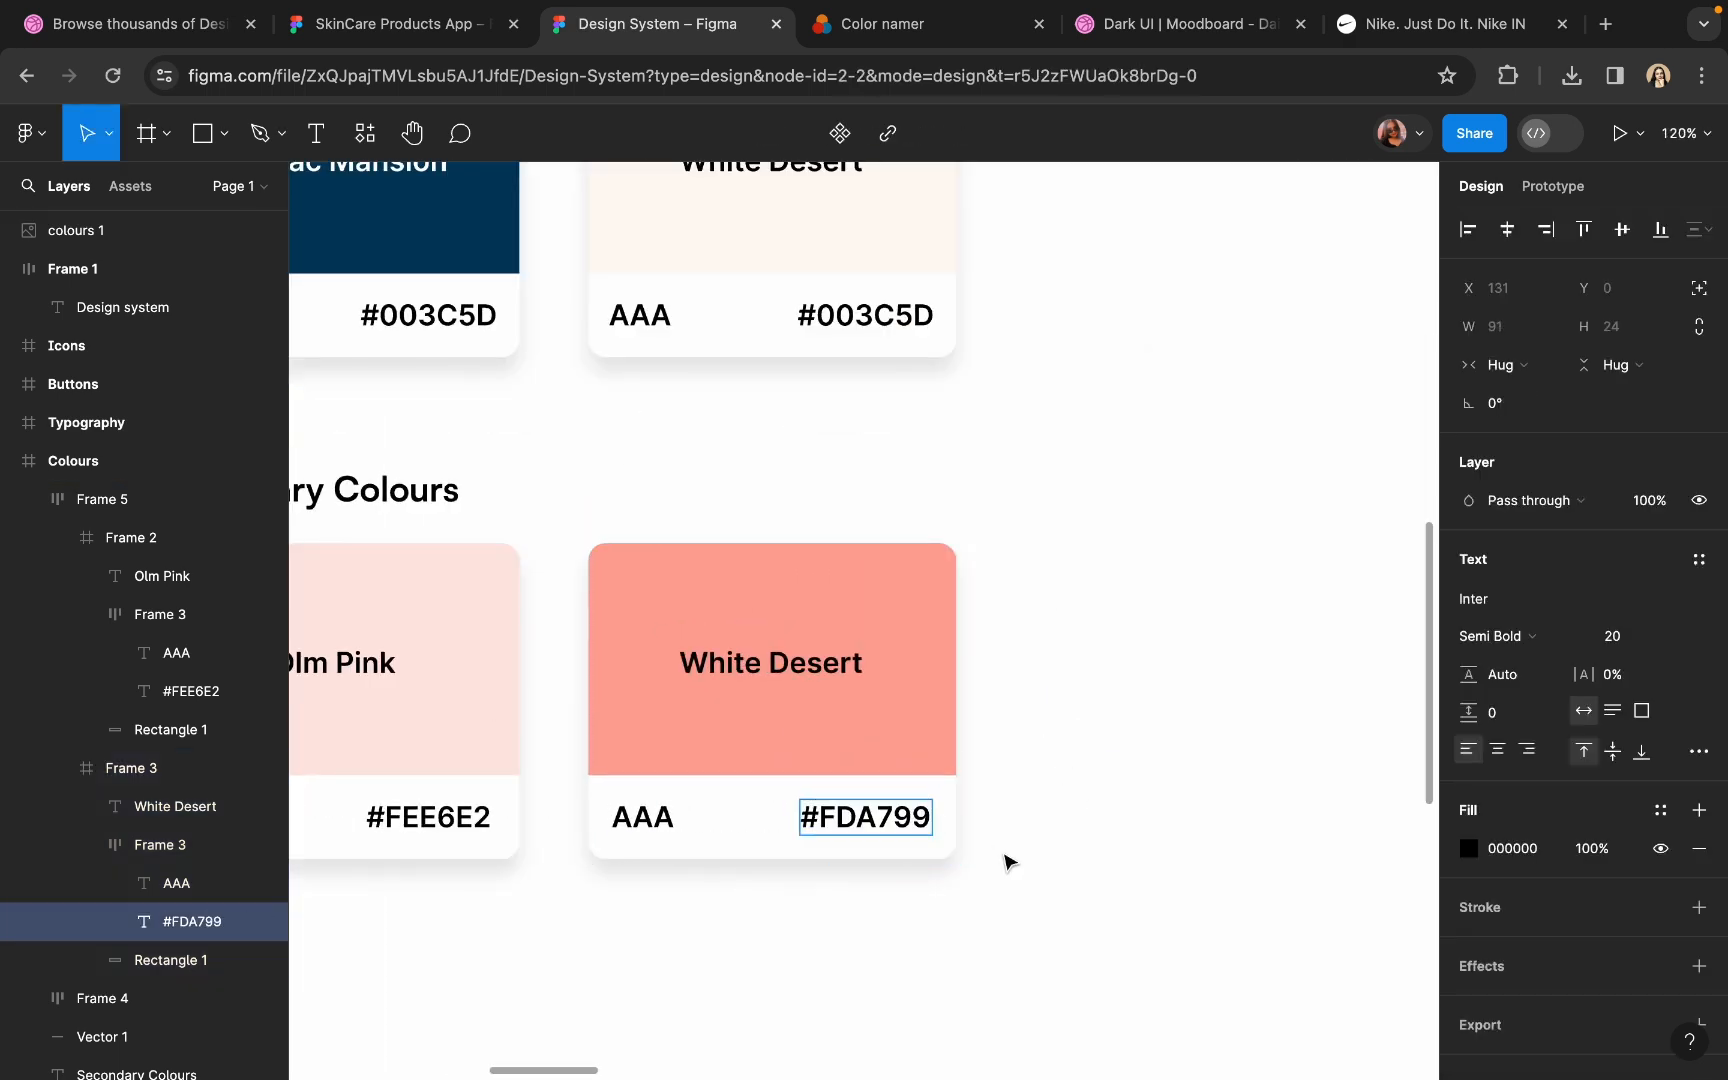
pyautogui.press('Escape')
# - Switch to the Color namer site and look up the name for FDA799
pyautogui.hotkey('ctrl', 'Tab')
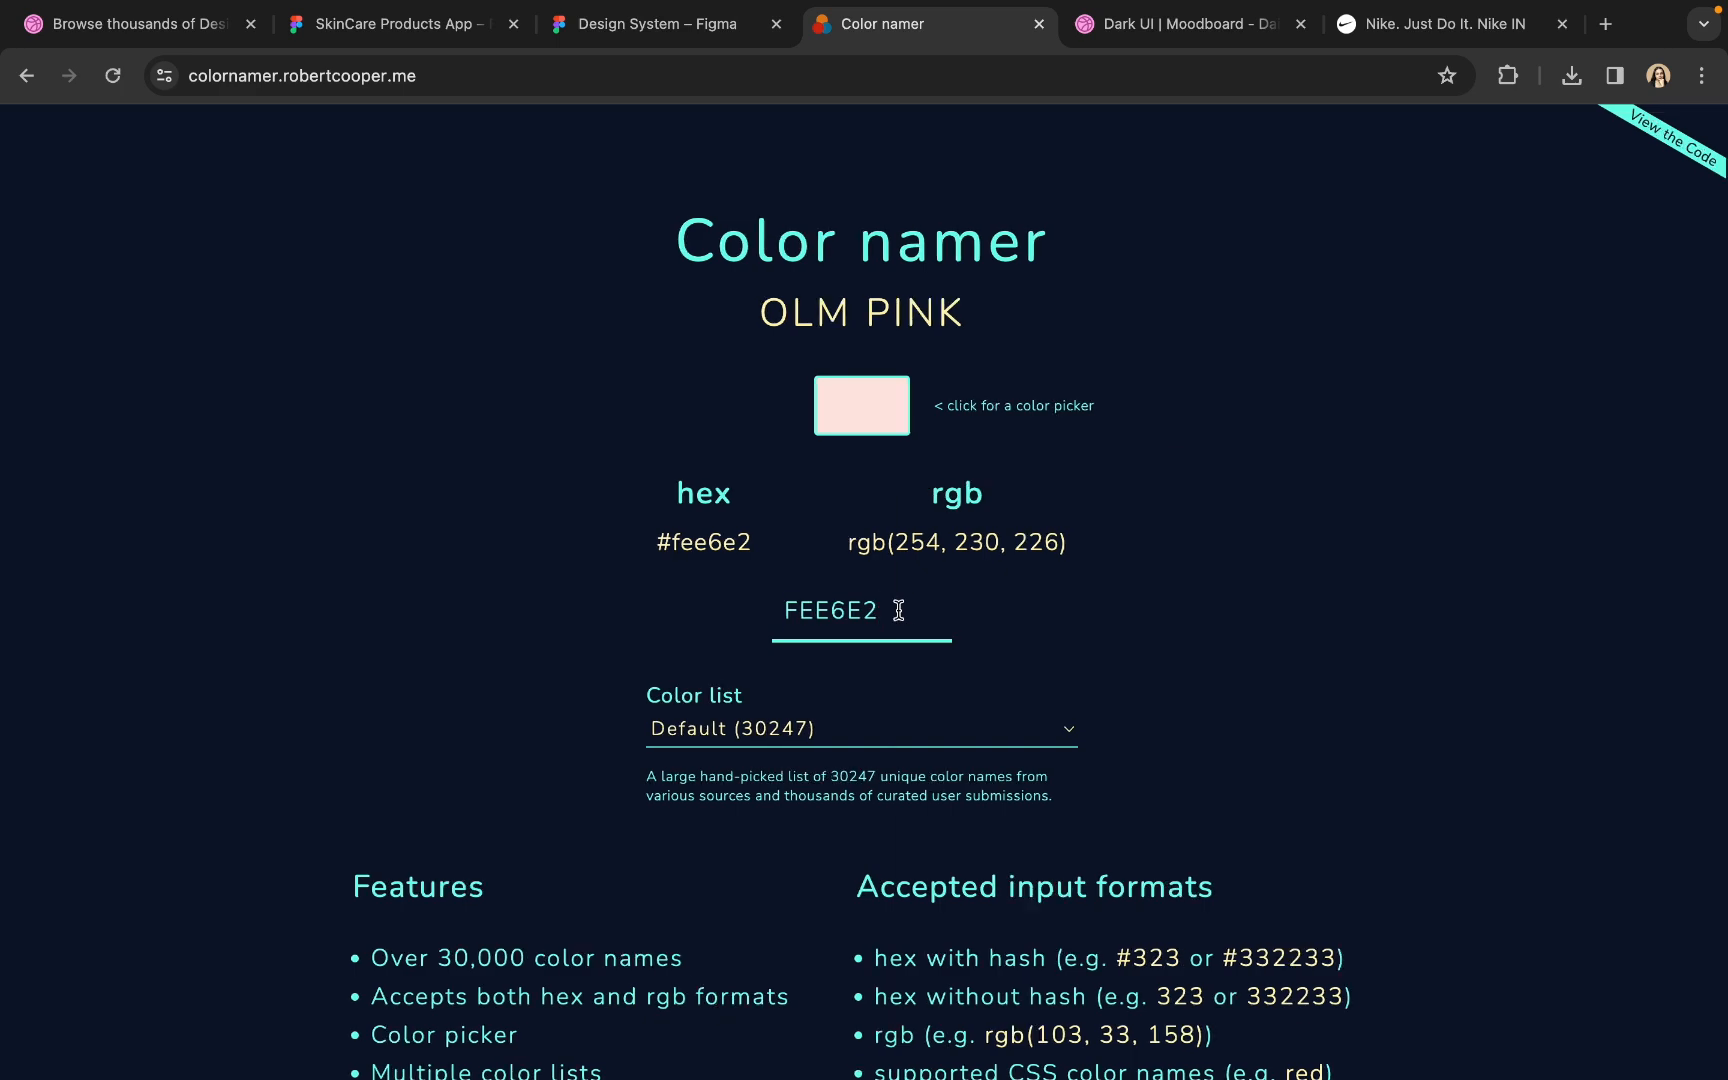
pyautogui.rightClick(899, 610)
pyautogui.press('Escape')
pyautogui.press('super+v')
# - Return to the Figma file and change the second secondary card's name label to Honey Baked Ham, centred in the card
pyautogui.click(655, 23)
pyautogui.click(745, 670)
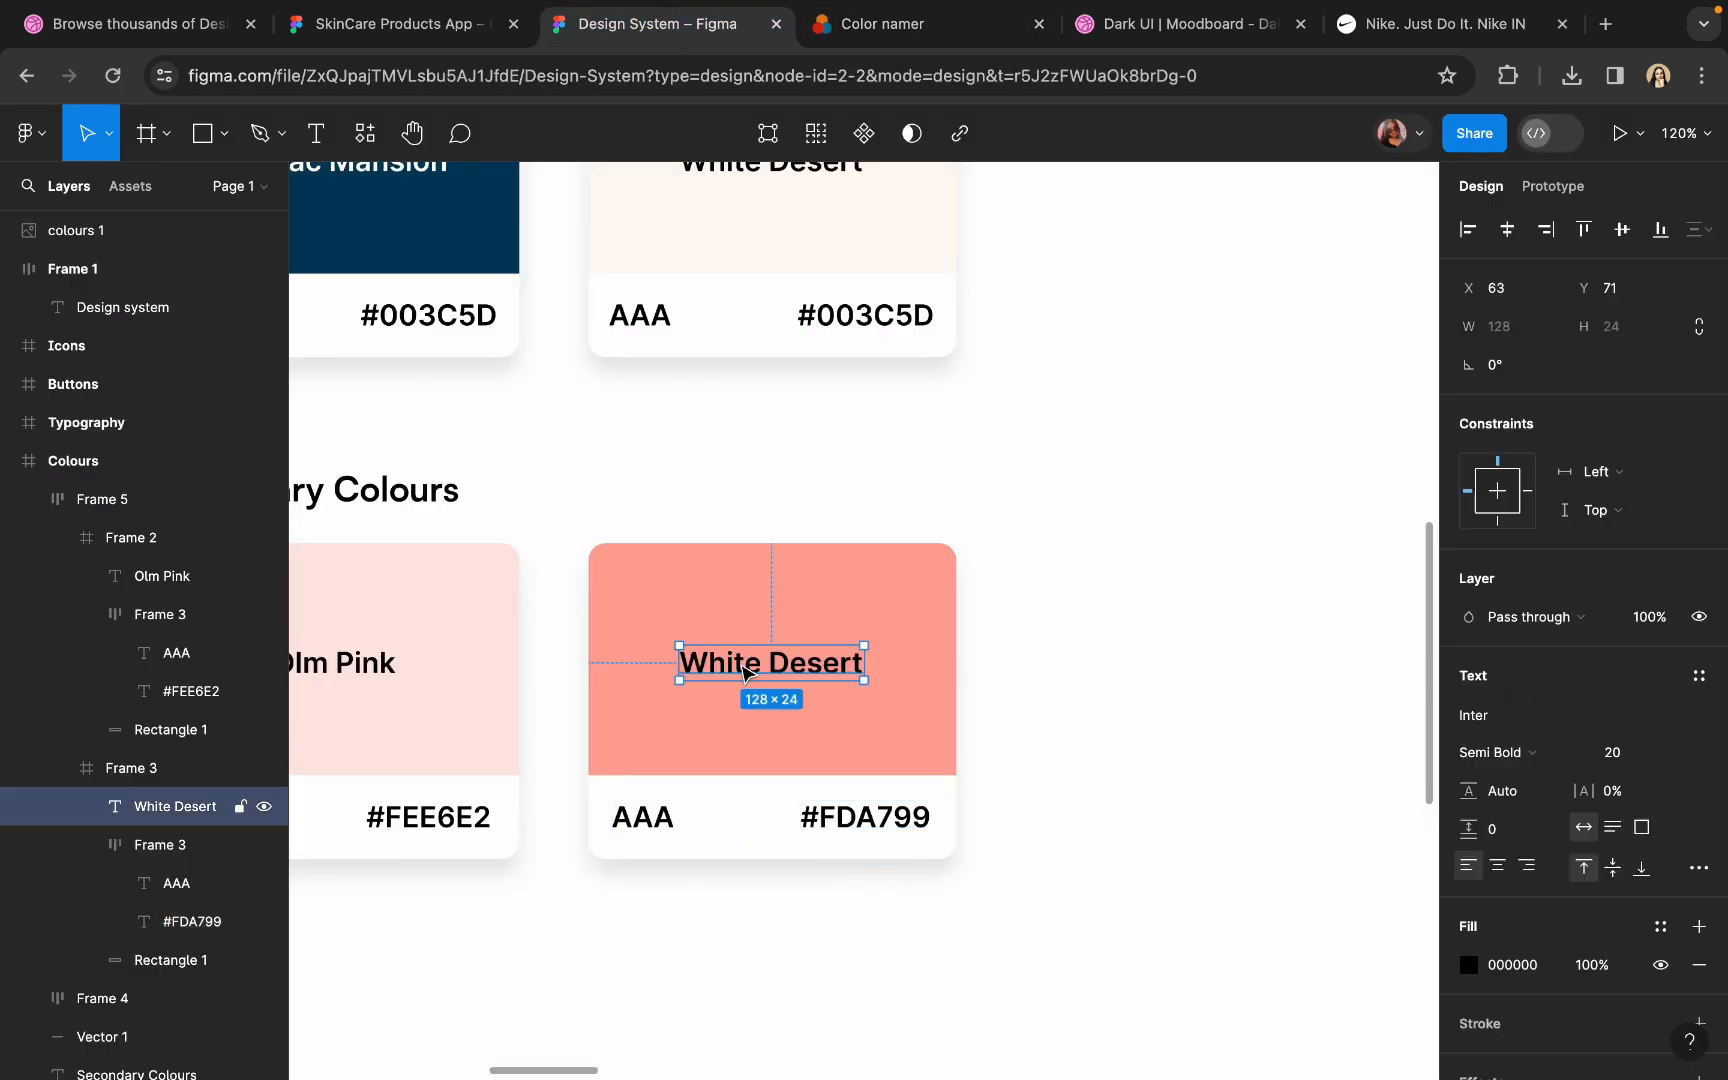
pyautogui.press('Return')
pyautogui.write('Honey Baked Ha')
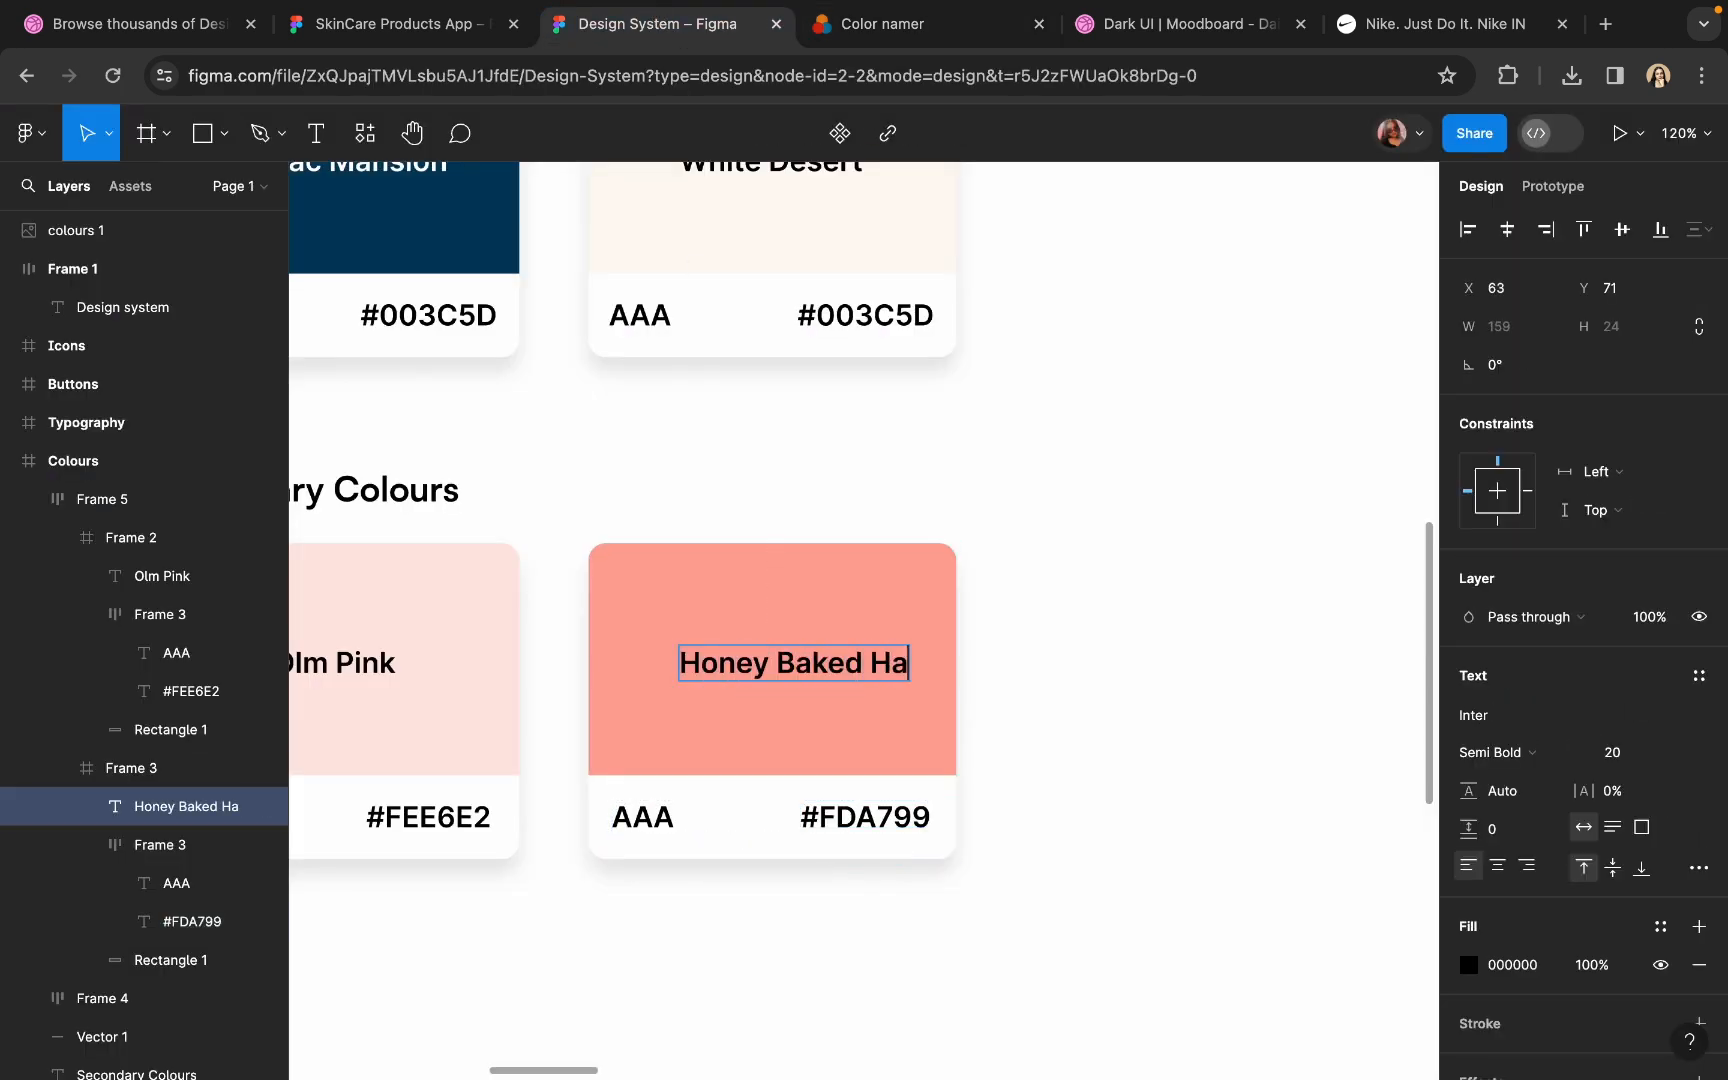
pyautogui.write('m')
pyautogui.press('Escape')
# - Duplicate the Honey Baked Ham card within the row and fill the copy with FED9D7 sampled from the palette image
pyautogui.scroll(-5, 926, 675)
pyautogui.press('Escape')
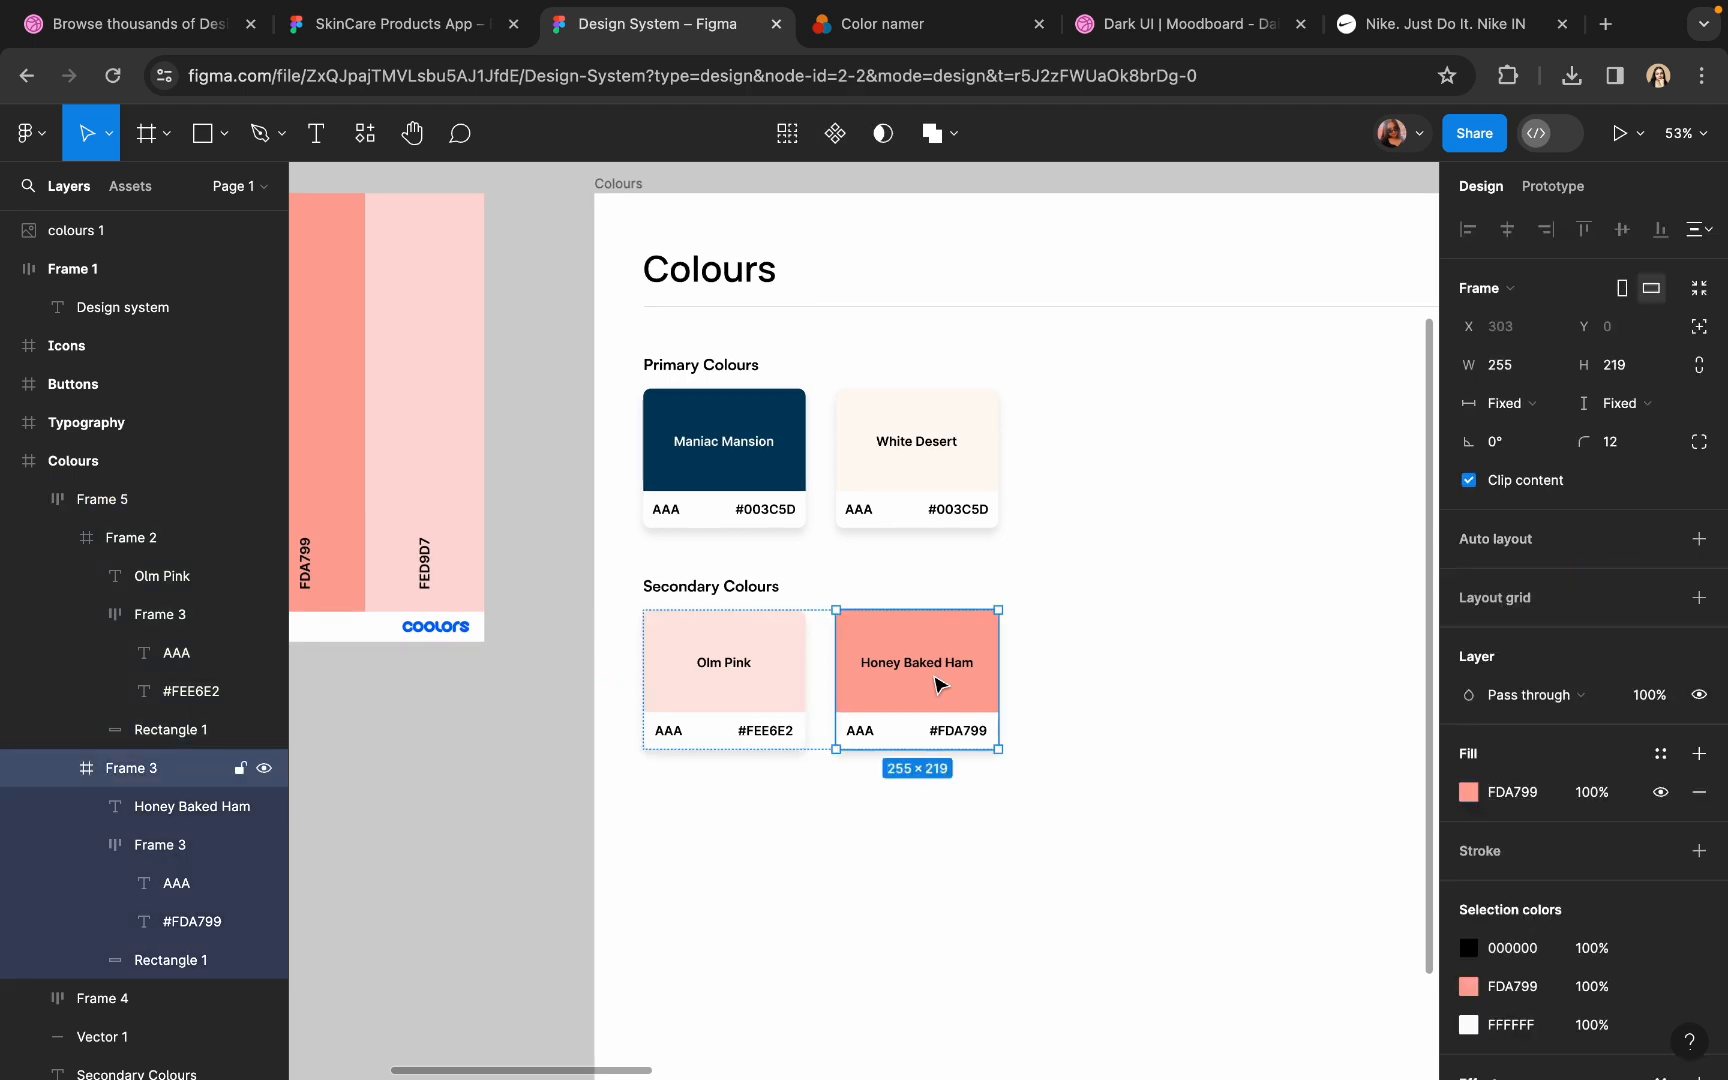
pyautogui.press('super+d')
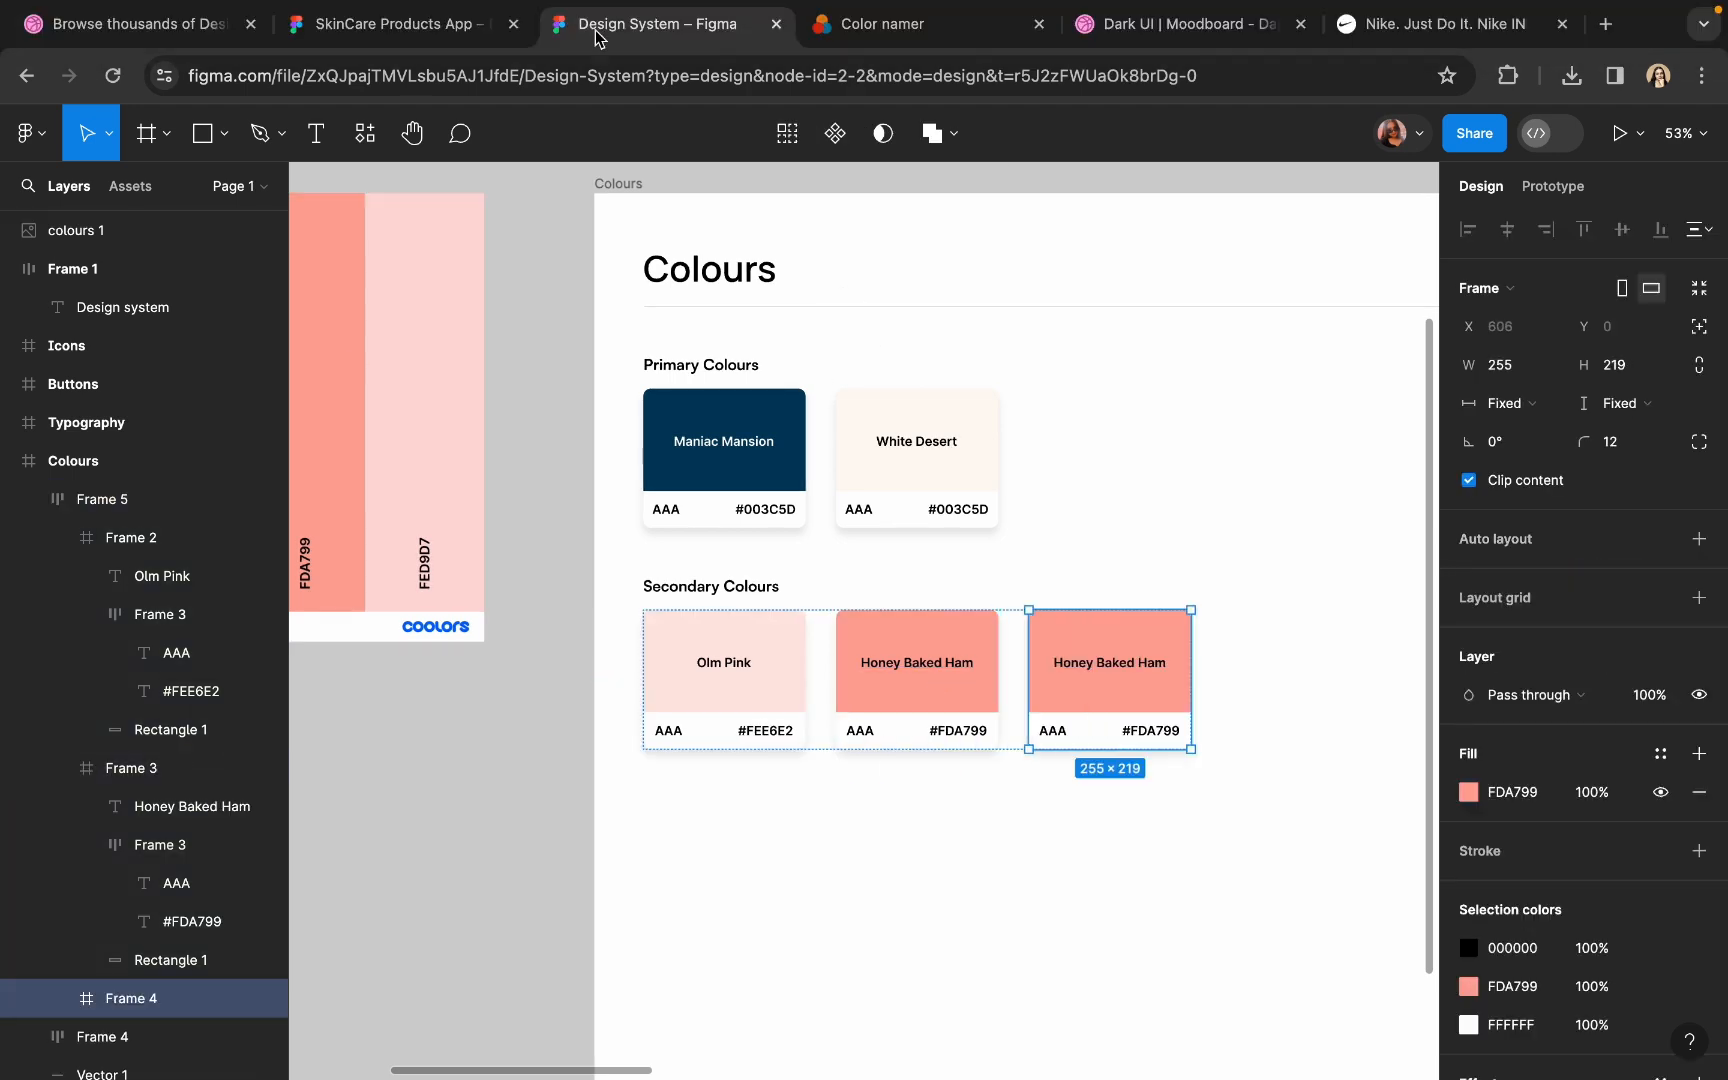
pyautogui.click(1468, 793)
pyautogui.click(1186, 793)
pyautogui.click(447, 488)
pyautogui.hscroll(2, 450, 490)
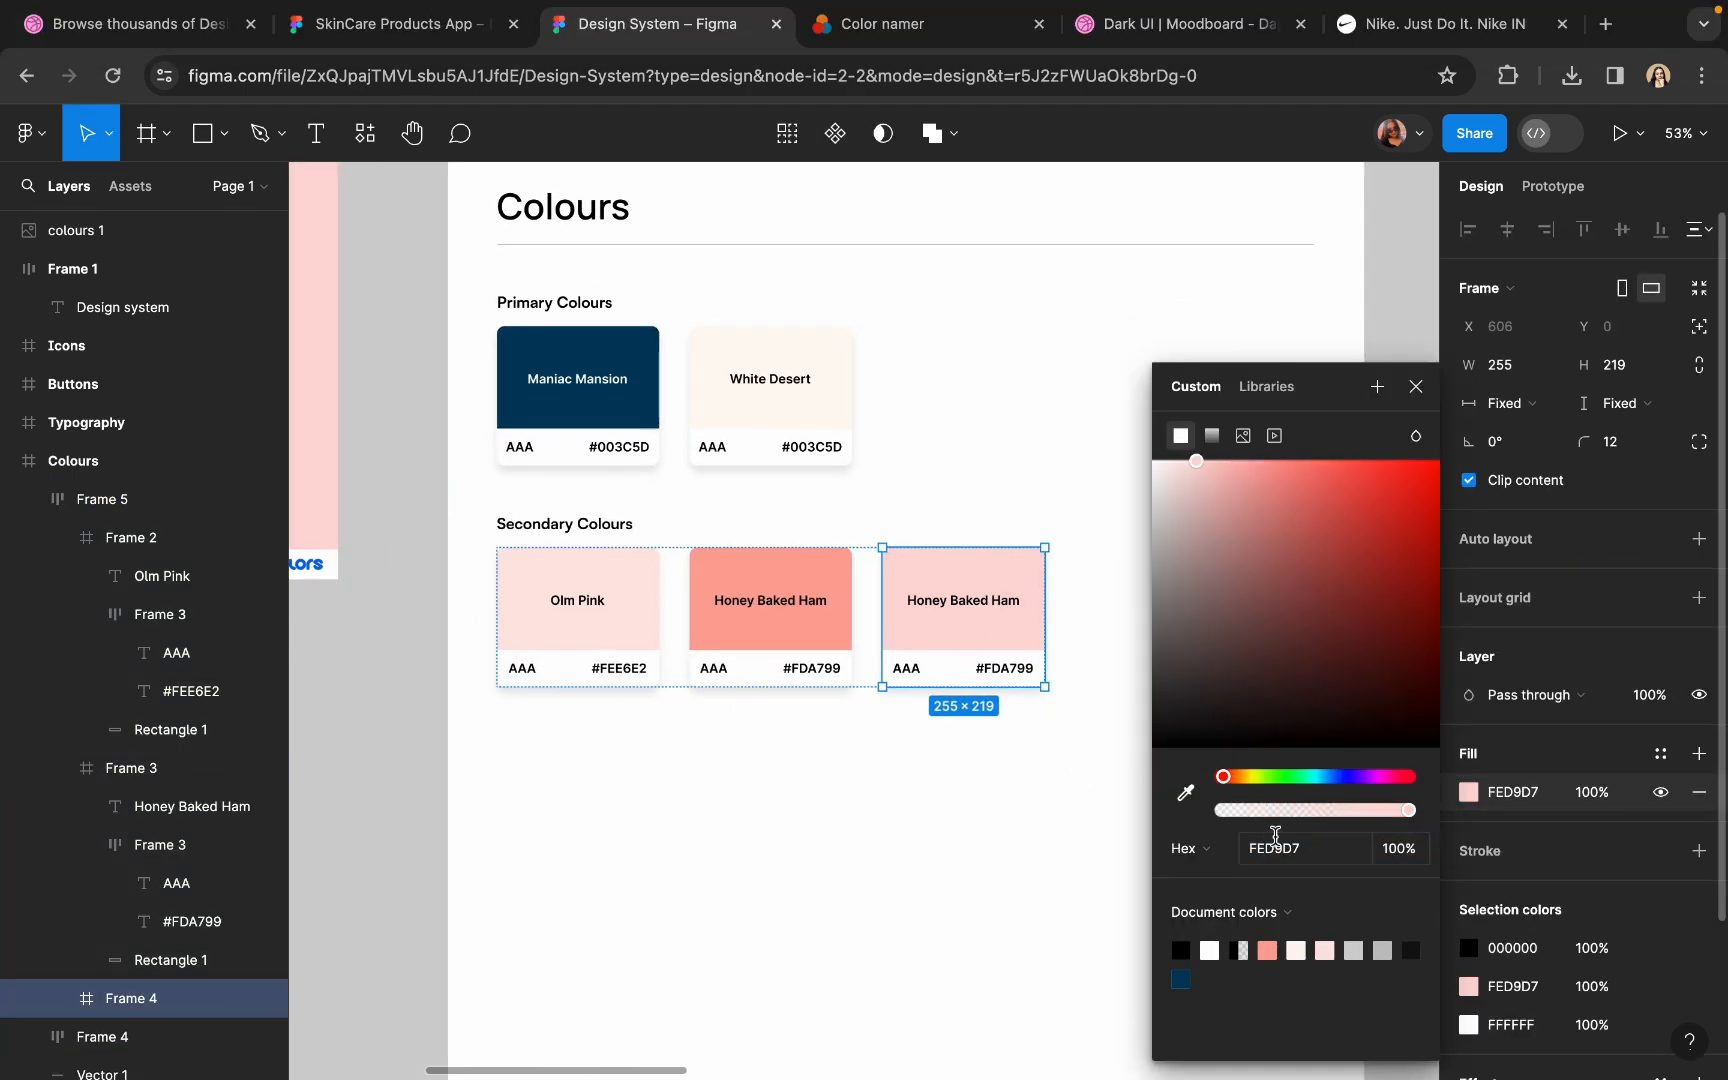
# - Copy the third secondary card's fill code and change its hex label to #FED9D7
pyautogui.click(1277, 843)
pyautogui.click(1090, 770)
pyautogui.scroll(5, 980, 684)
pyautogui.keyDown('super'); pyautogui.doubleClick(1012, 656); pyautogui.keyUp('super')
pyautogui.moveTo(994, 650); pyautogui.dragTo(1135, 669)
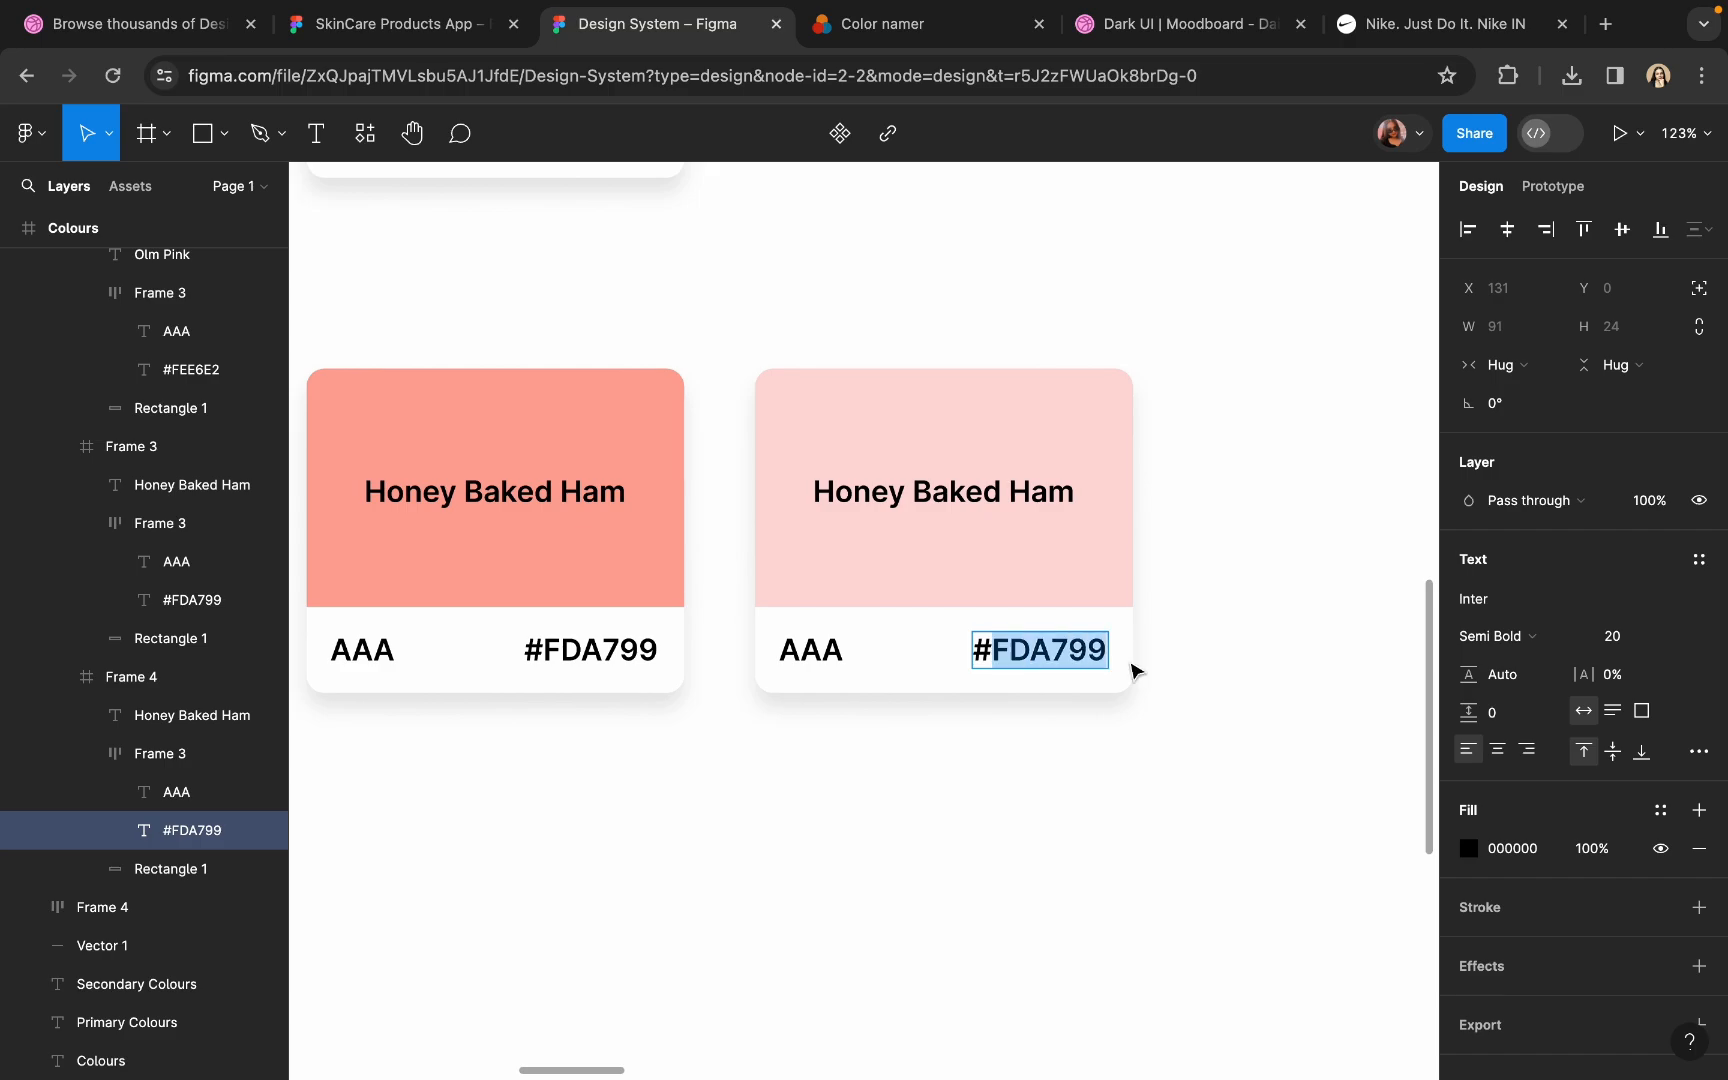
pyautogui.press('super+v')
# - Switch to the Color namer site and look up the name for FED9D7
pyautogui.click(883, 24)
pyautogui.moveTo(889, 611); pyautogui.dragTo(790, 612)
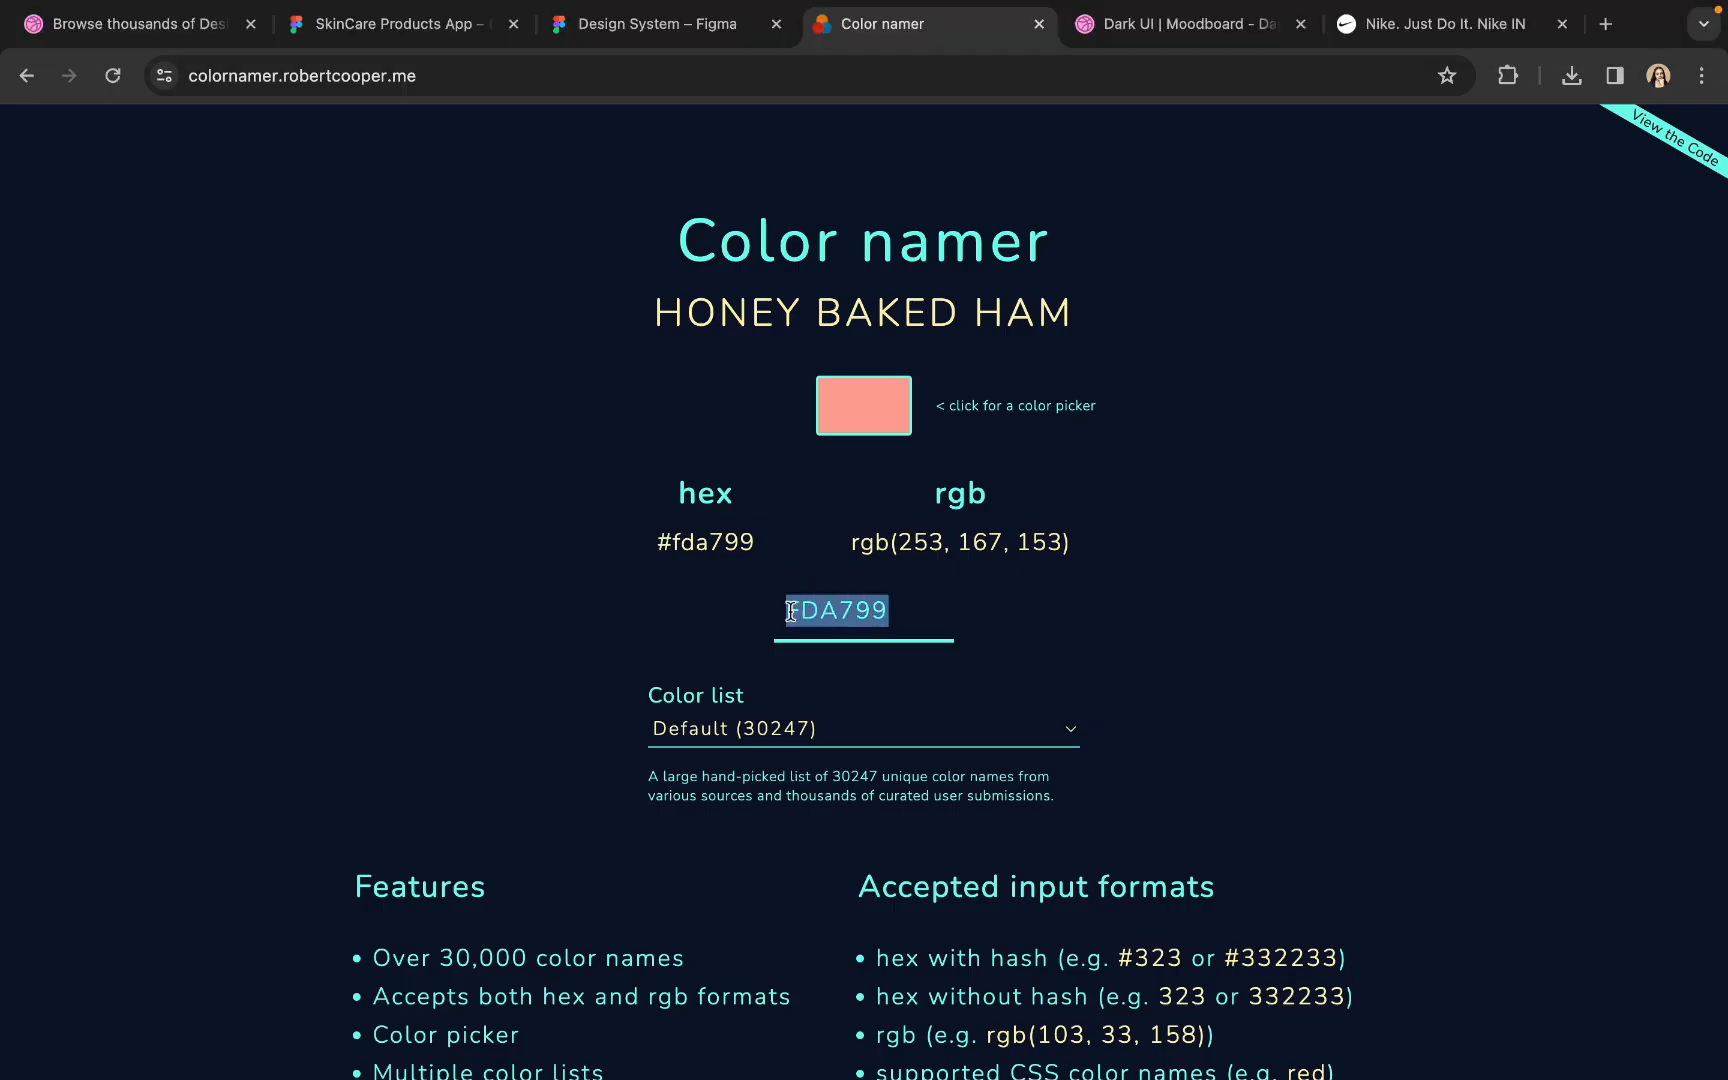
pyautogui.press('super+v')
# - Return to the Figma file and change the third secondary card's name label to Forgotten Pink, centred in the card
pyautogui.click(710, 22)
pyautogui.click(549, 259)
pyautogui.click(684, 24)
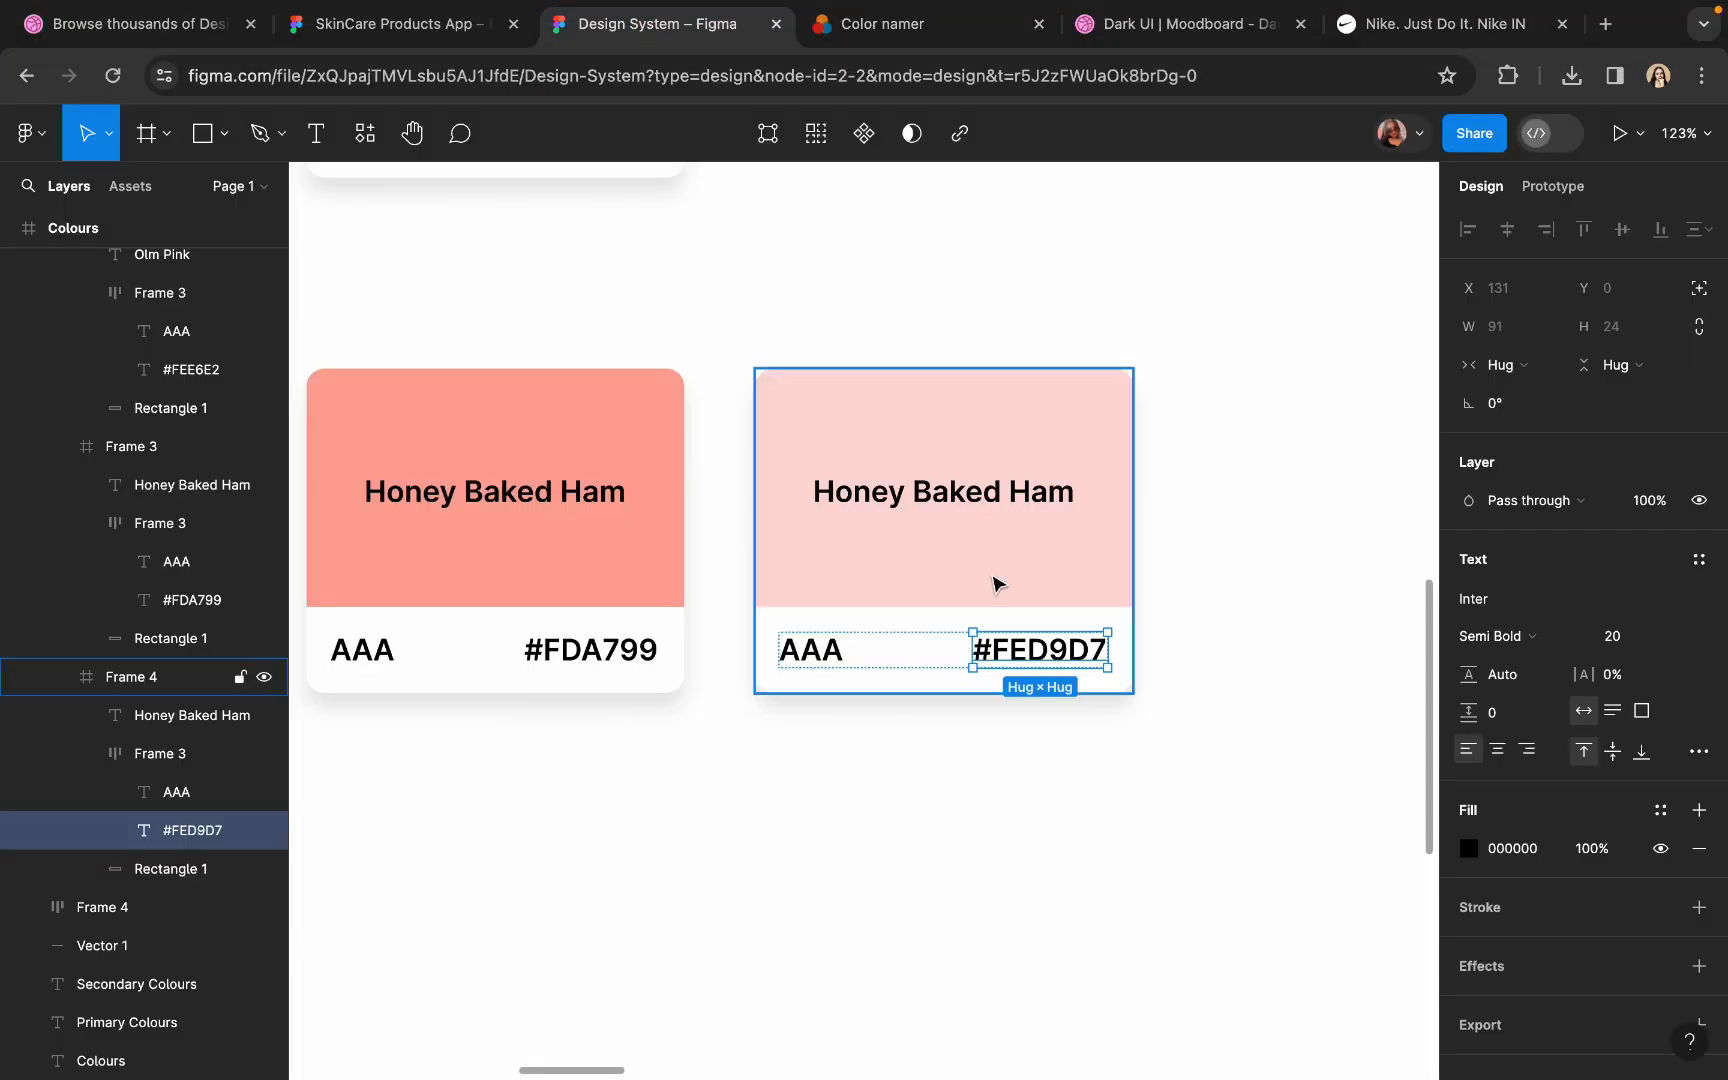
pyautogui.doubleClick(945, 492)
pyautogui.write('Forgotten')
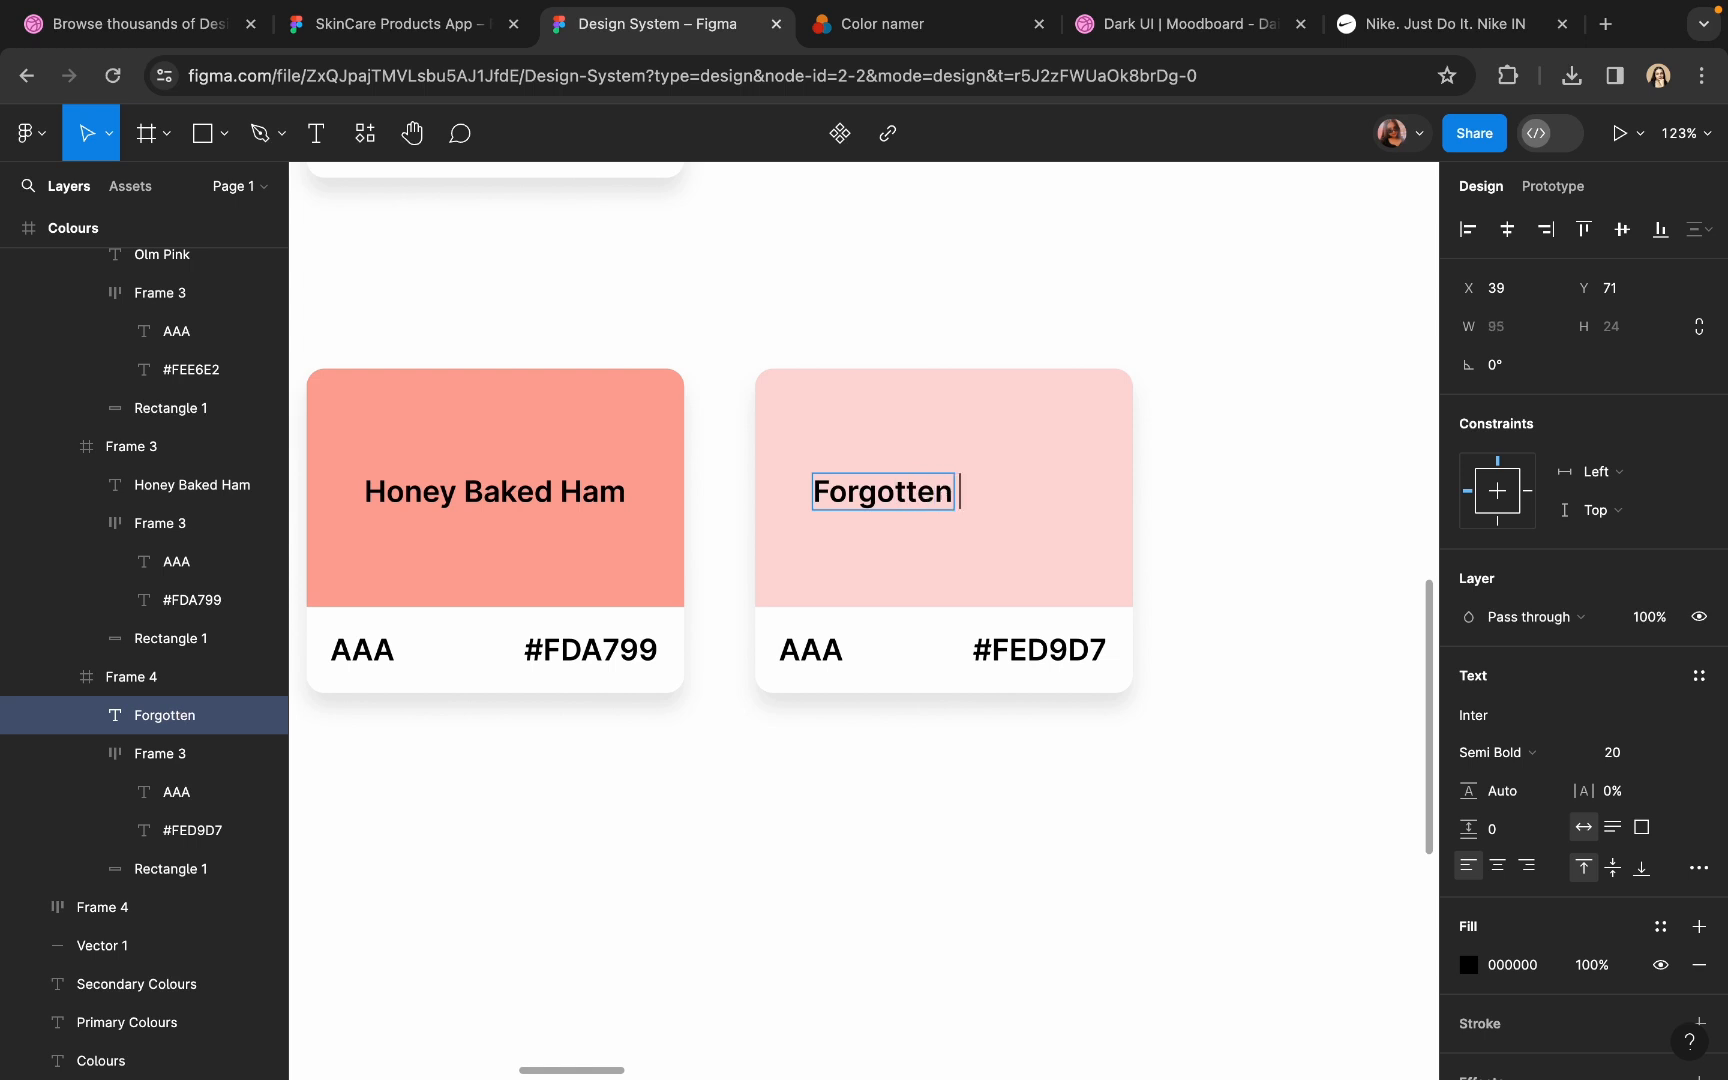
pyautogui.write(' Pink')
pyautogui.press('Escape')
pyautogui.moveTo(937, 495); pyautogui.dragTo(960, 495)
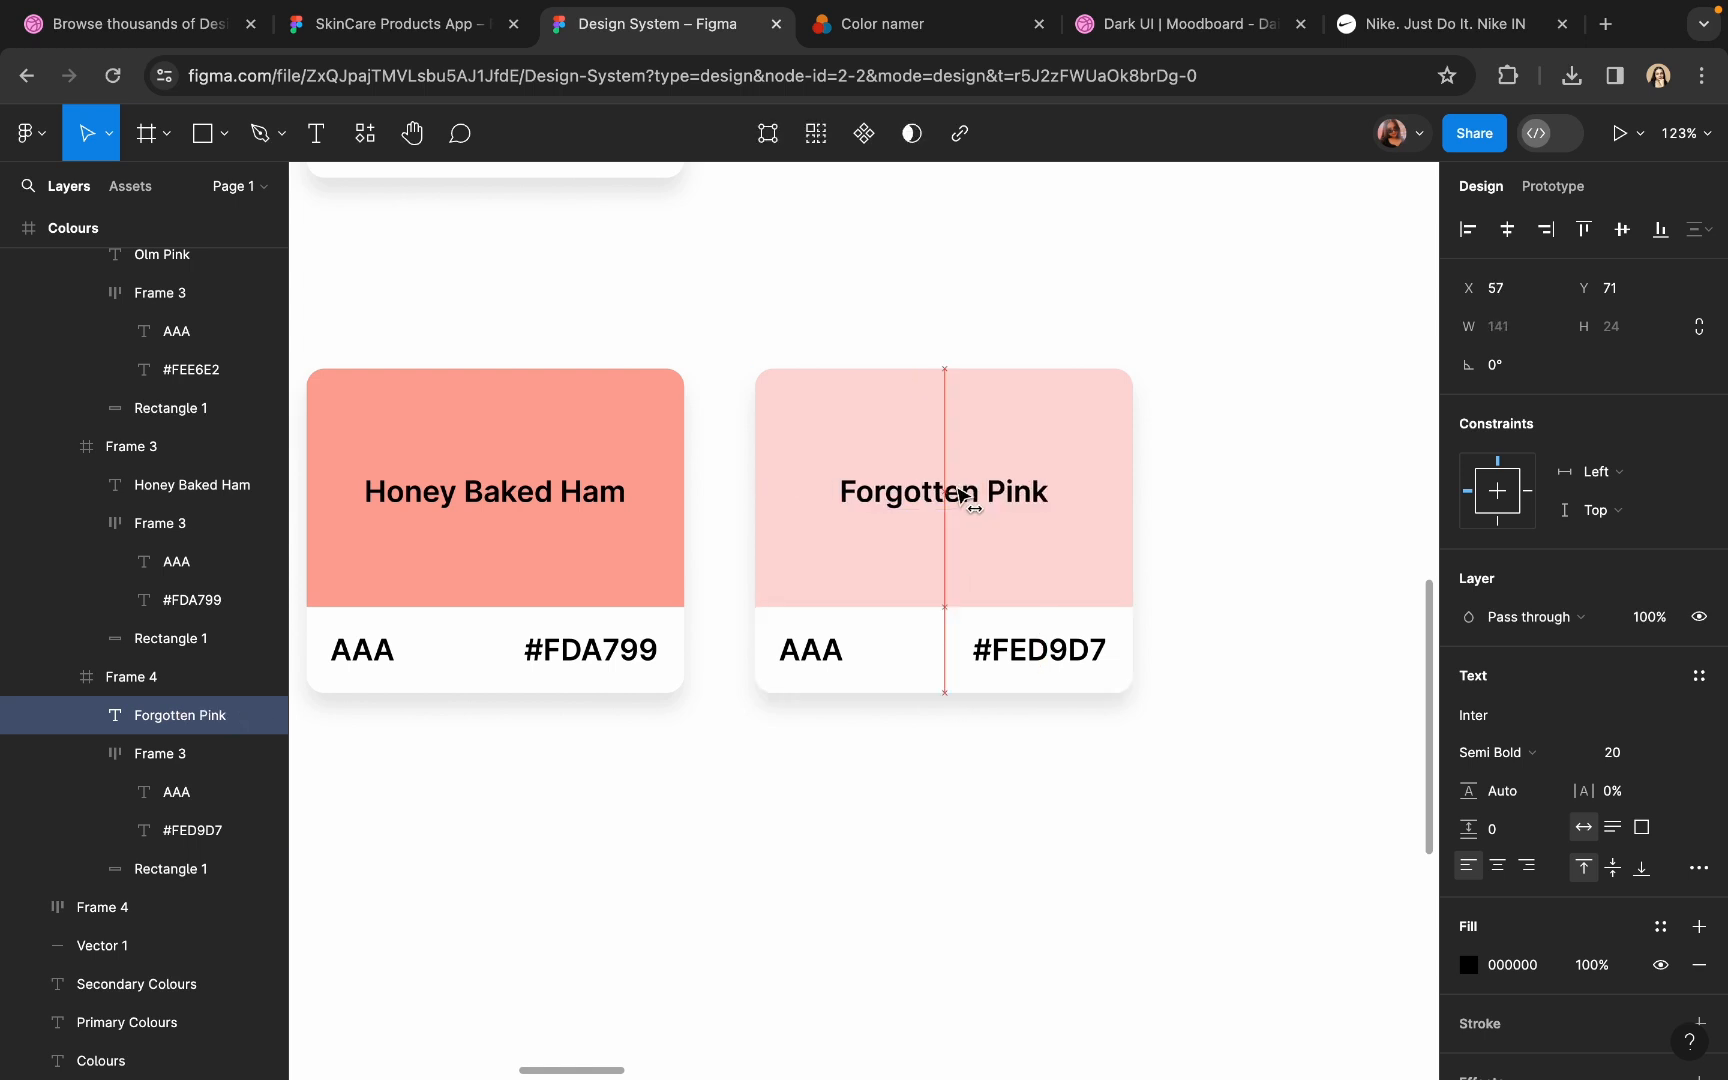
pyautogui.click(945, 362)
pyautogui.scroll(-10, 942, 362)
pyautogui.scroll(3, 941, 362)
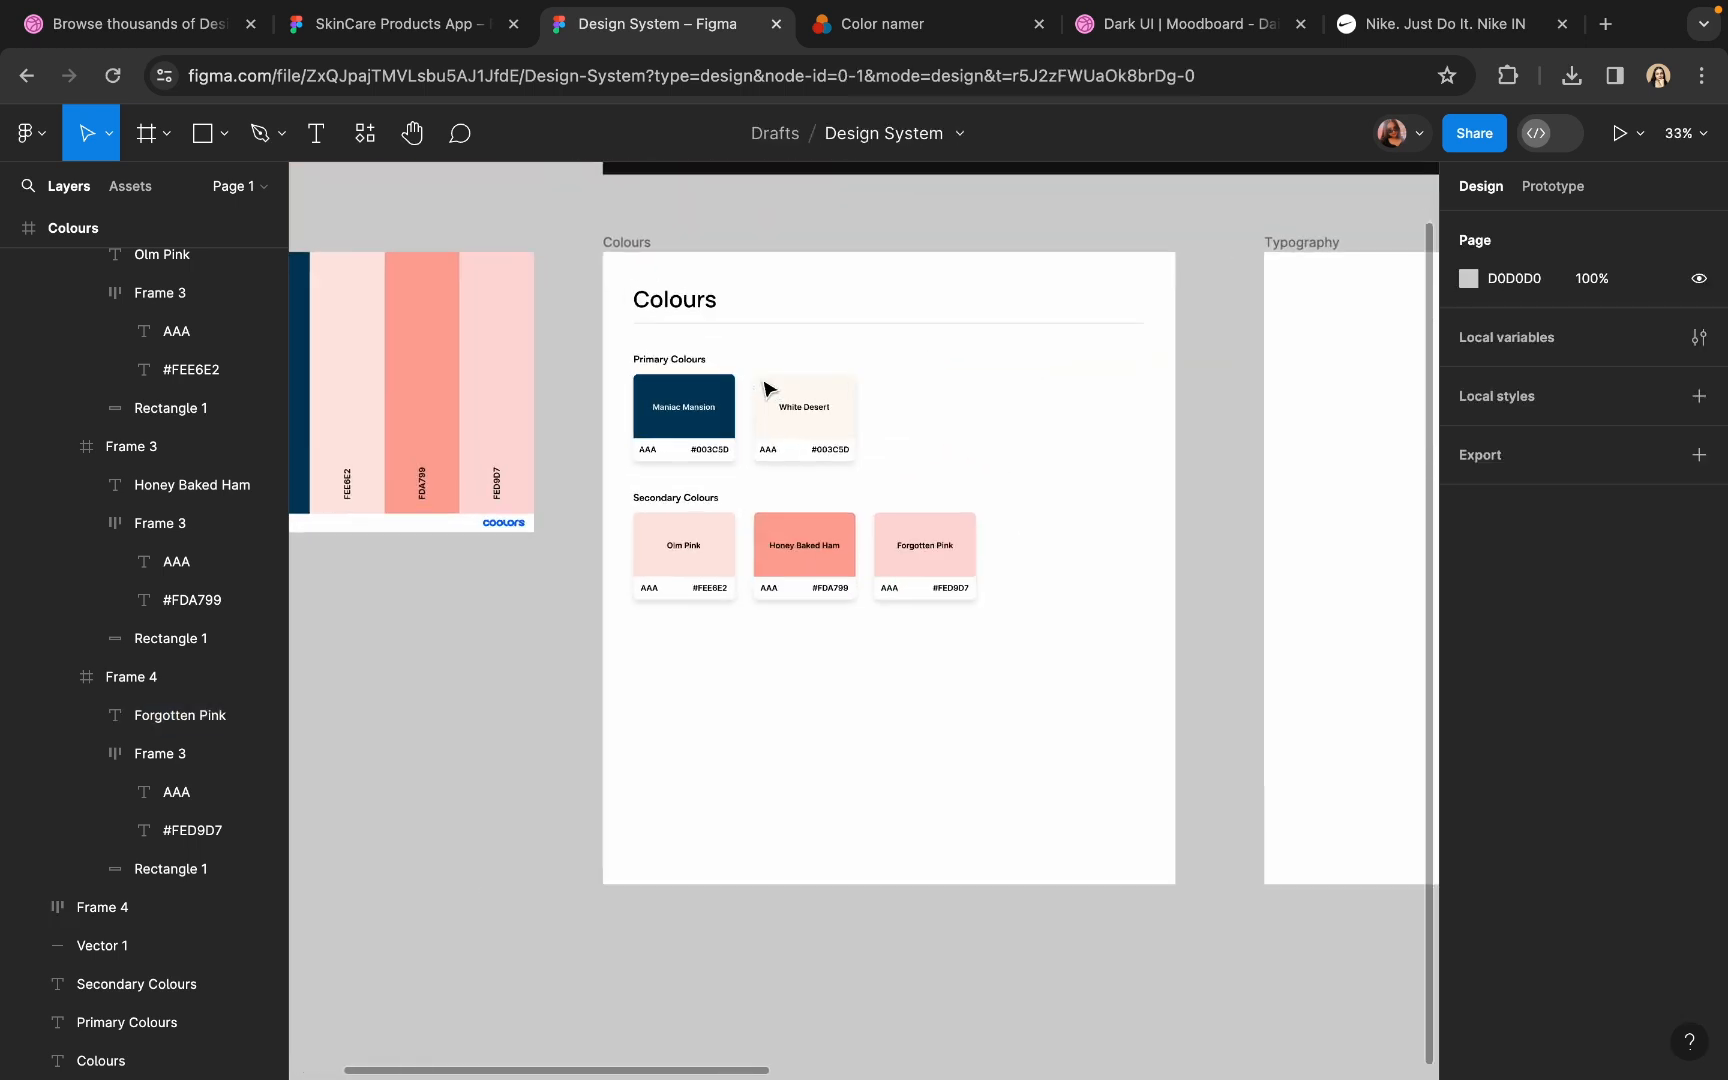
pyautogui.click(648, 255)
pyautogui.scroll(-2, 645, 250)
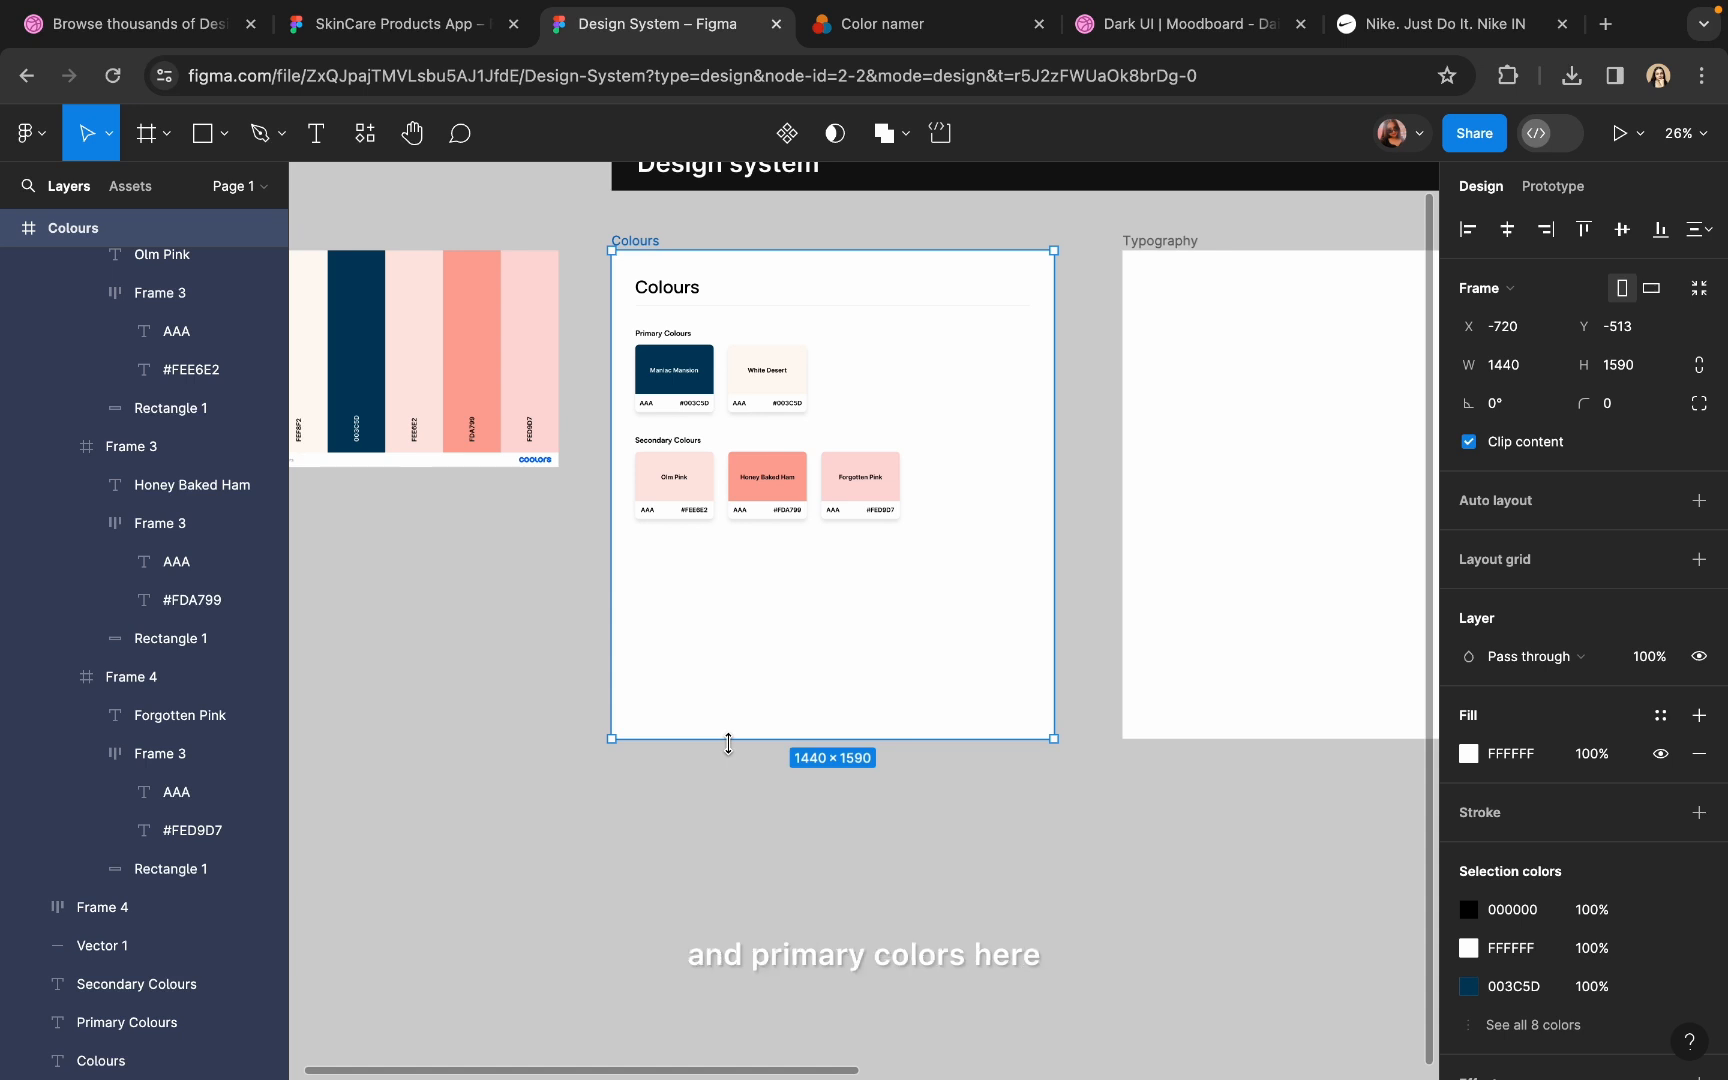
pyautogui.moveTo(728, 743); pyautogui.dragTo(728, 742)
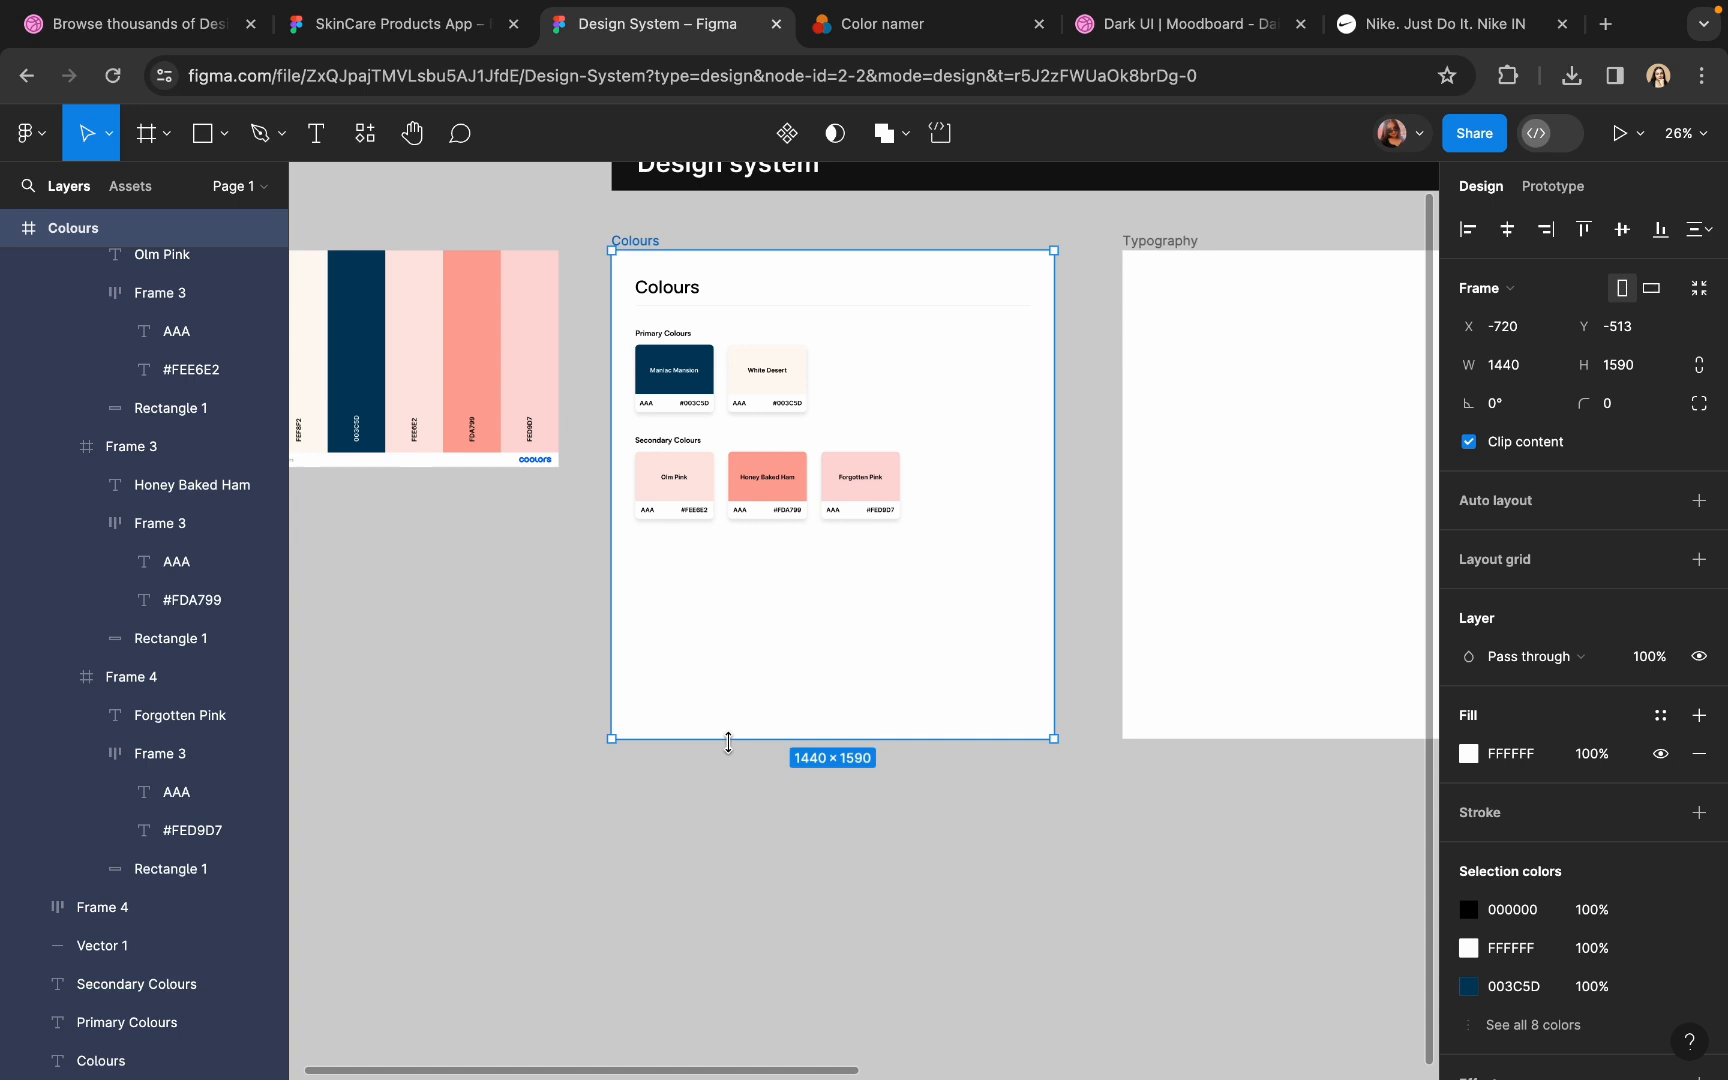
# - Duplicate the Secondary Colours heading together with its row of three cards and place the copy directly below the original row
pyautogui.scroll(5, 630, 510)
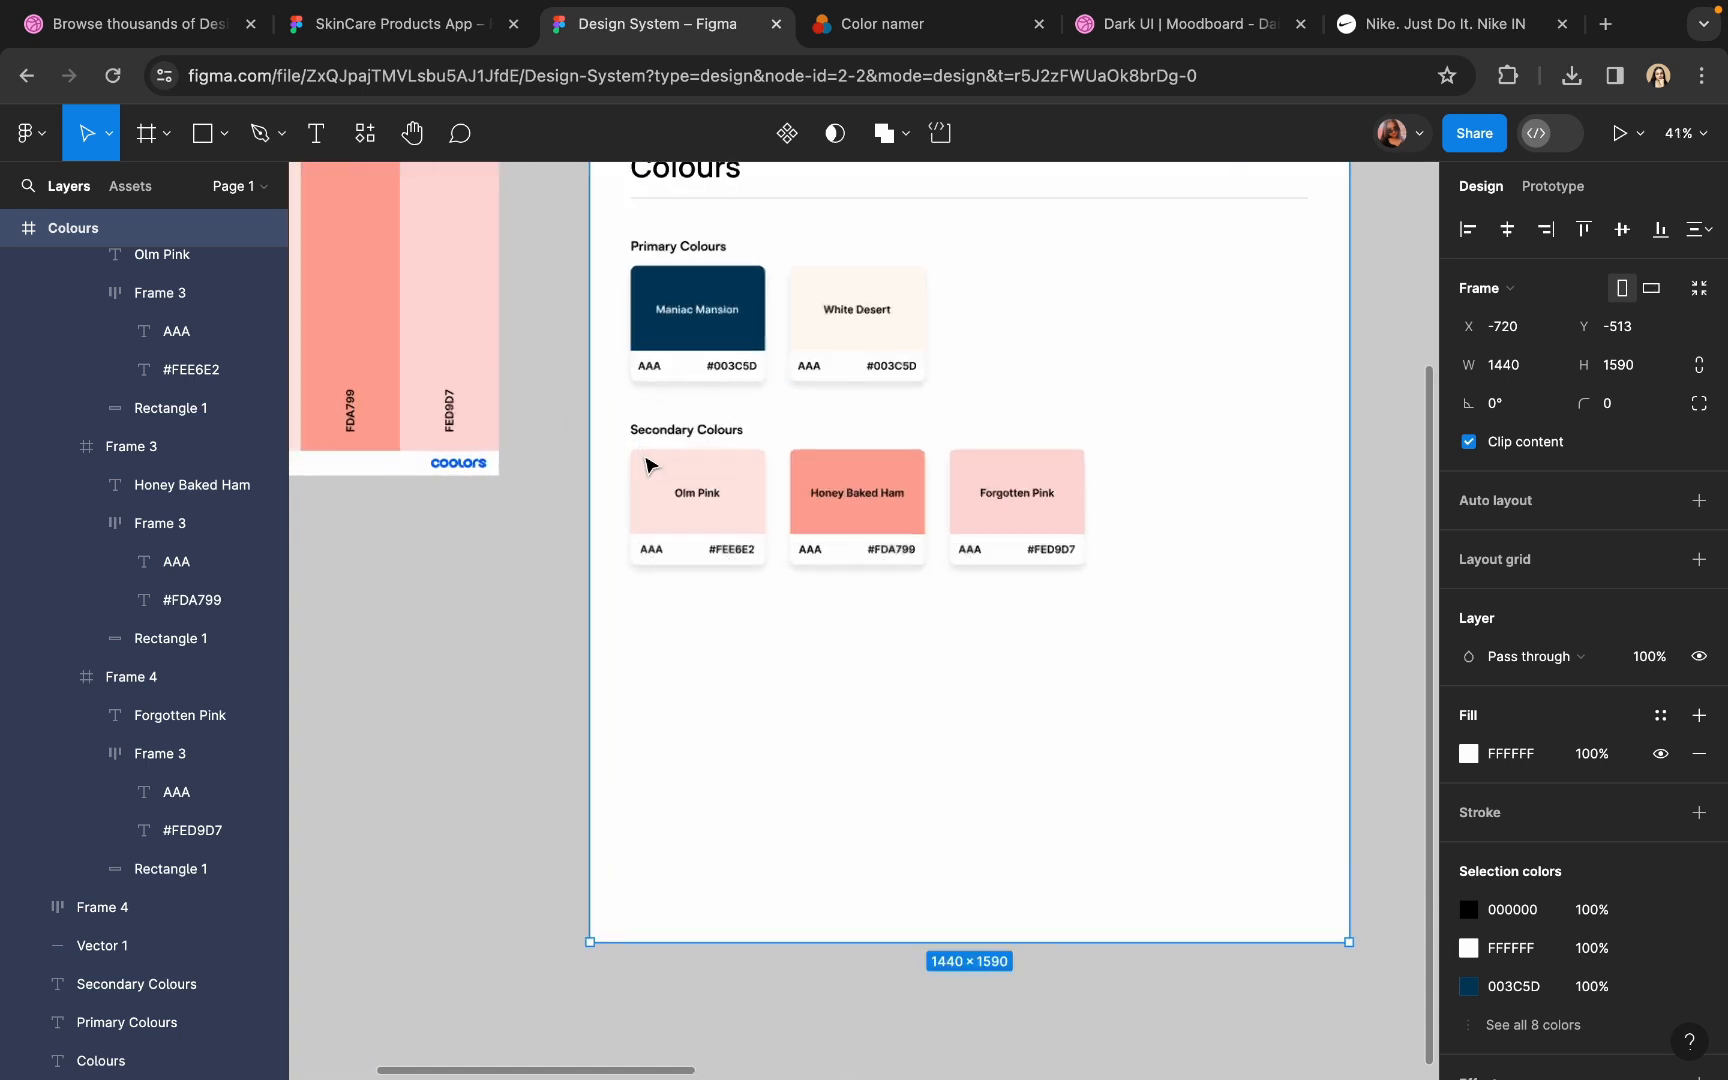
pyautogui.click(657, 436)
pyautogui.keyDown('shift'); pyautogui.click(671, 505); pyautogui.keyUp('shift')
pyautogui.hotkey('shift', 'a')
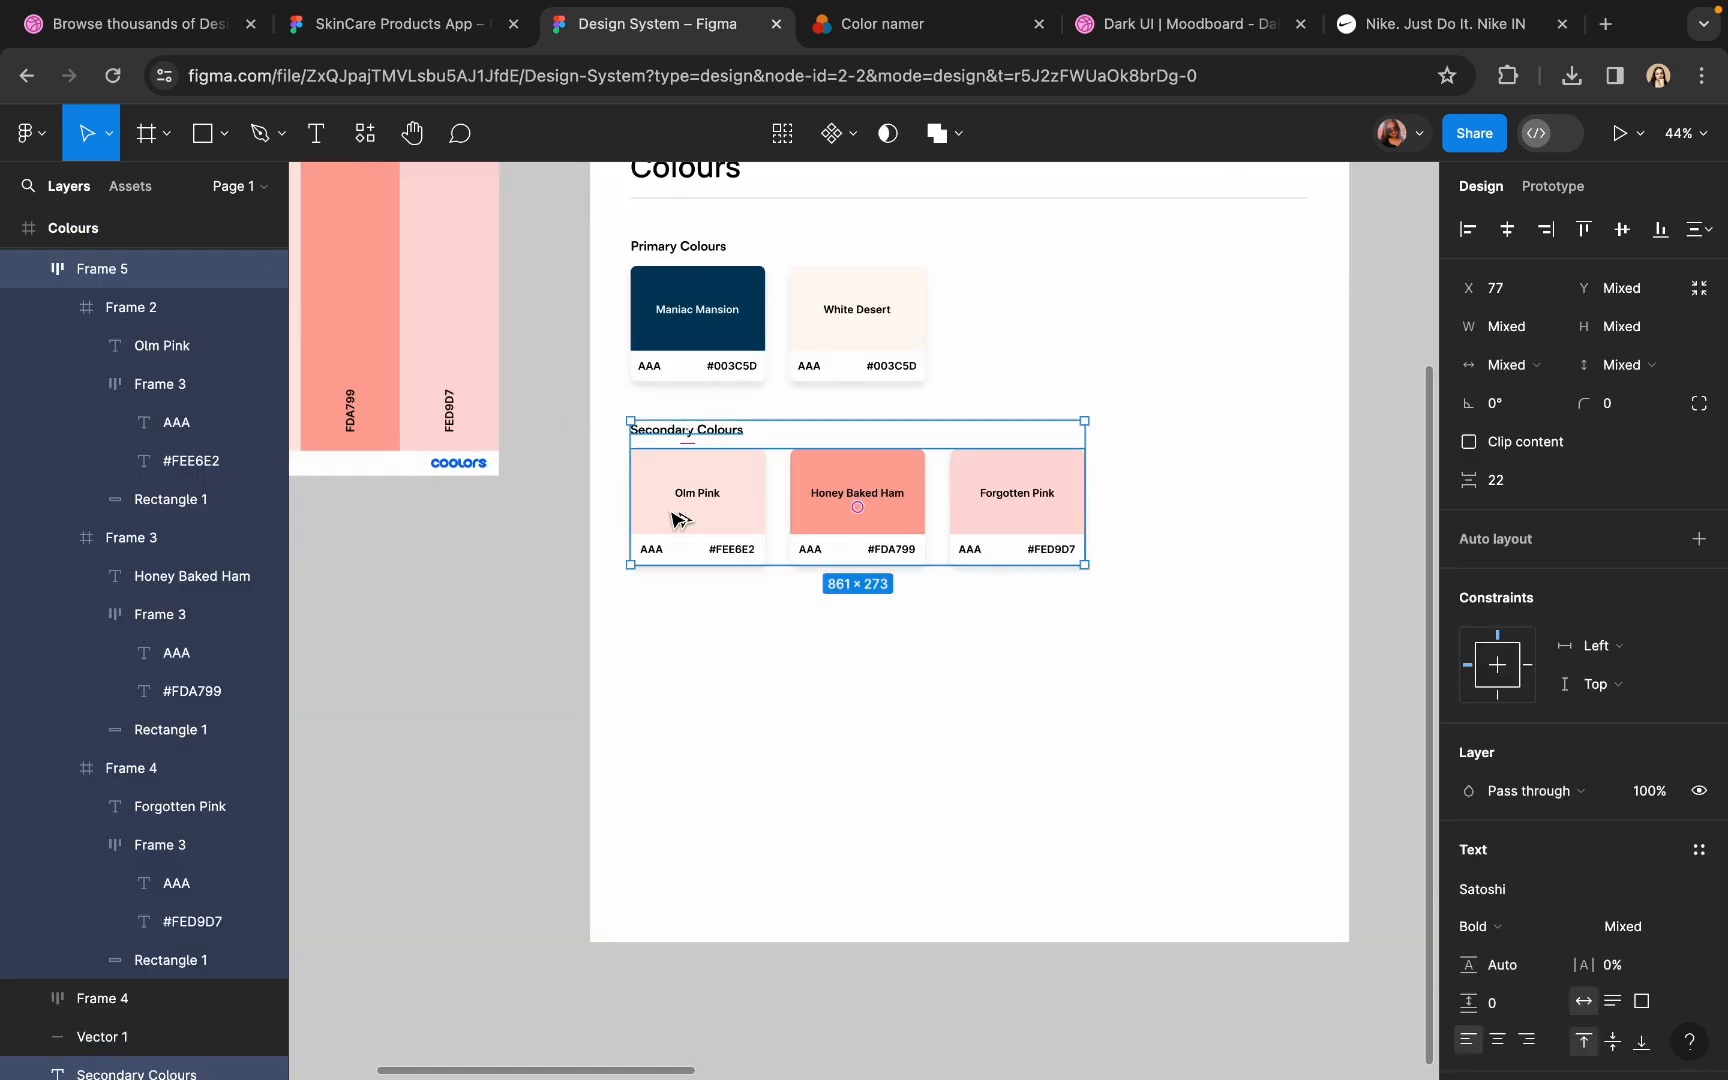
pyautogui.moveTo(675, 505); pyautogui.dragTo(680, 729)
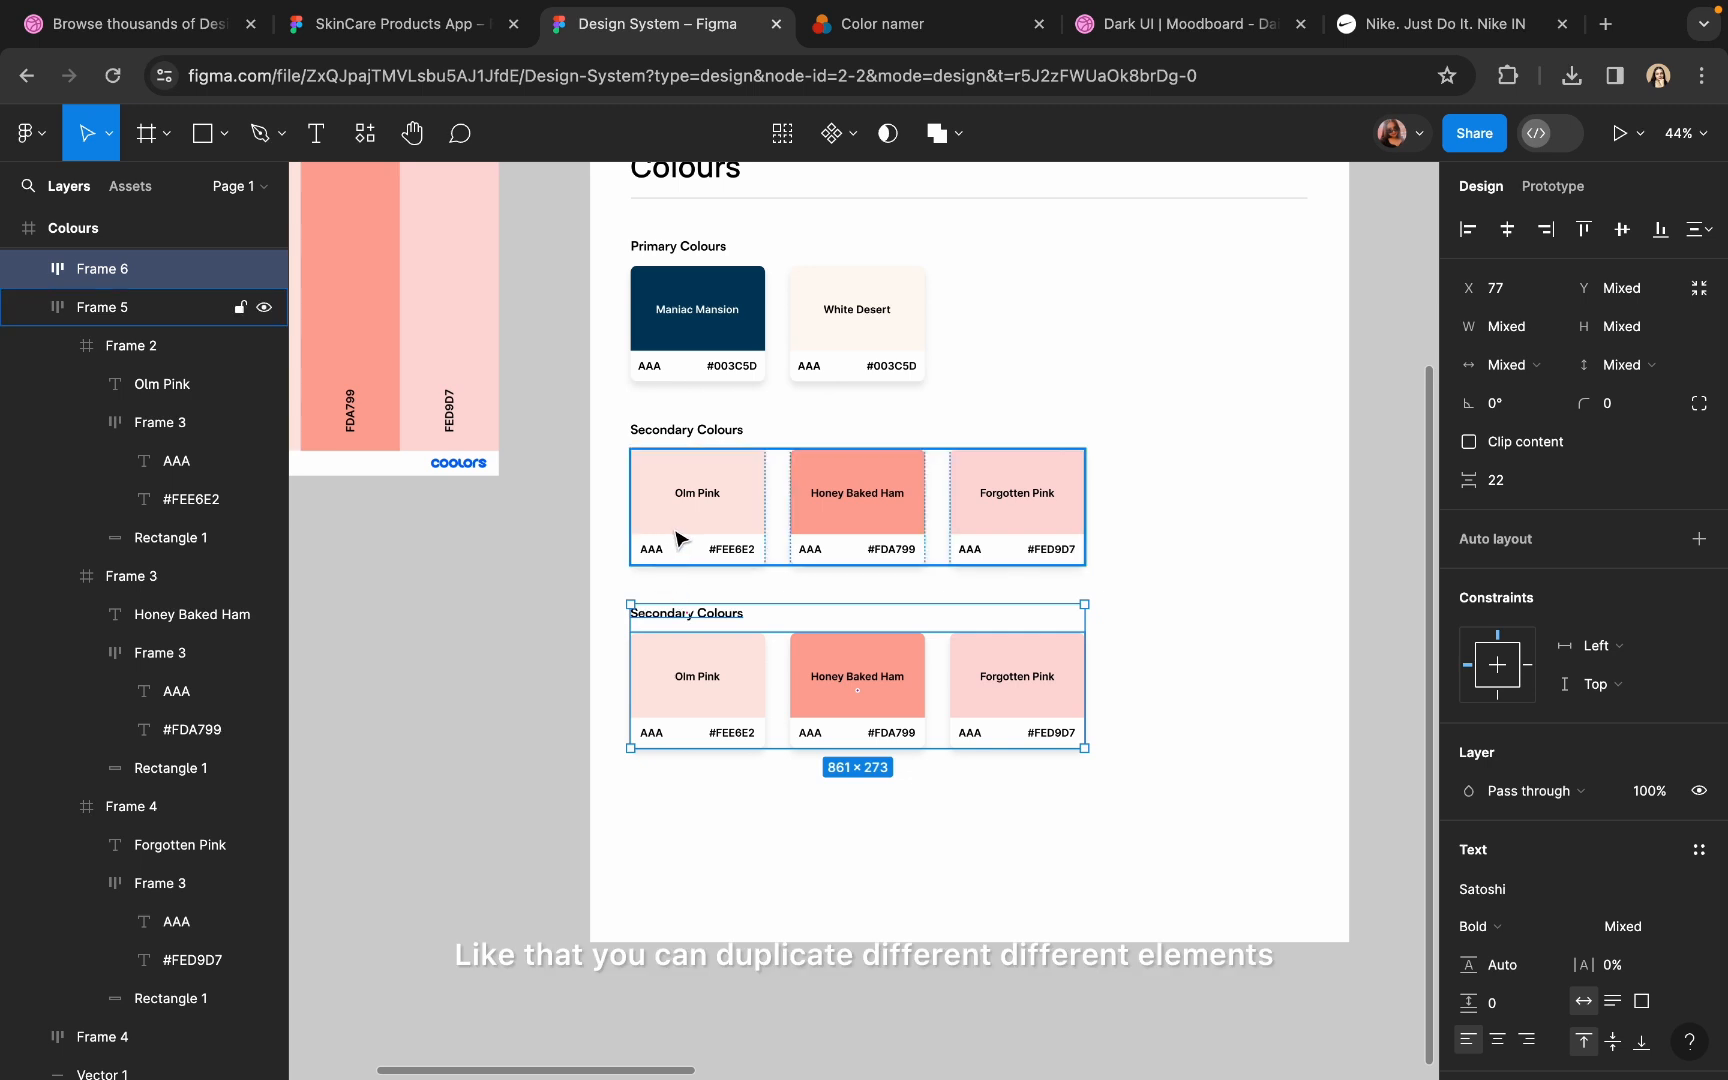
# - Rename the heading above the duplicated card row to Neutral Colours
pyautogui.scroll(3, 678, 606)
pyautogui.doubleClick(672, 616)
pyautogui.doubleClick(680, 616)
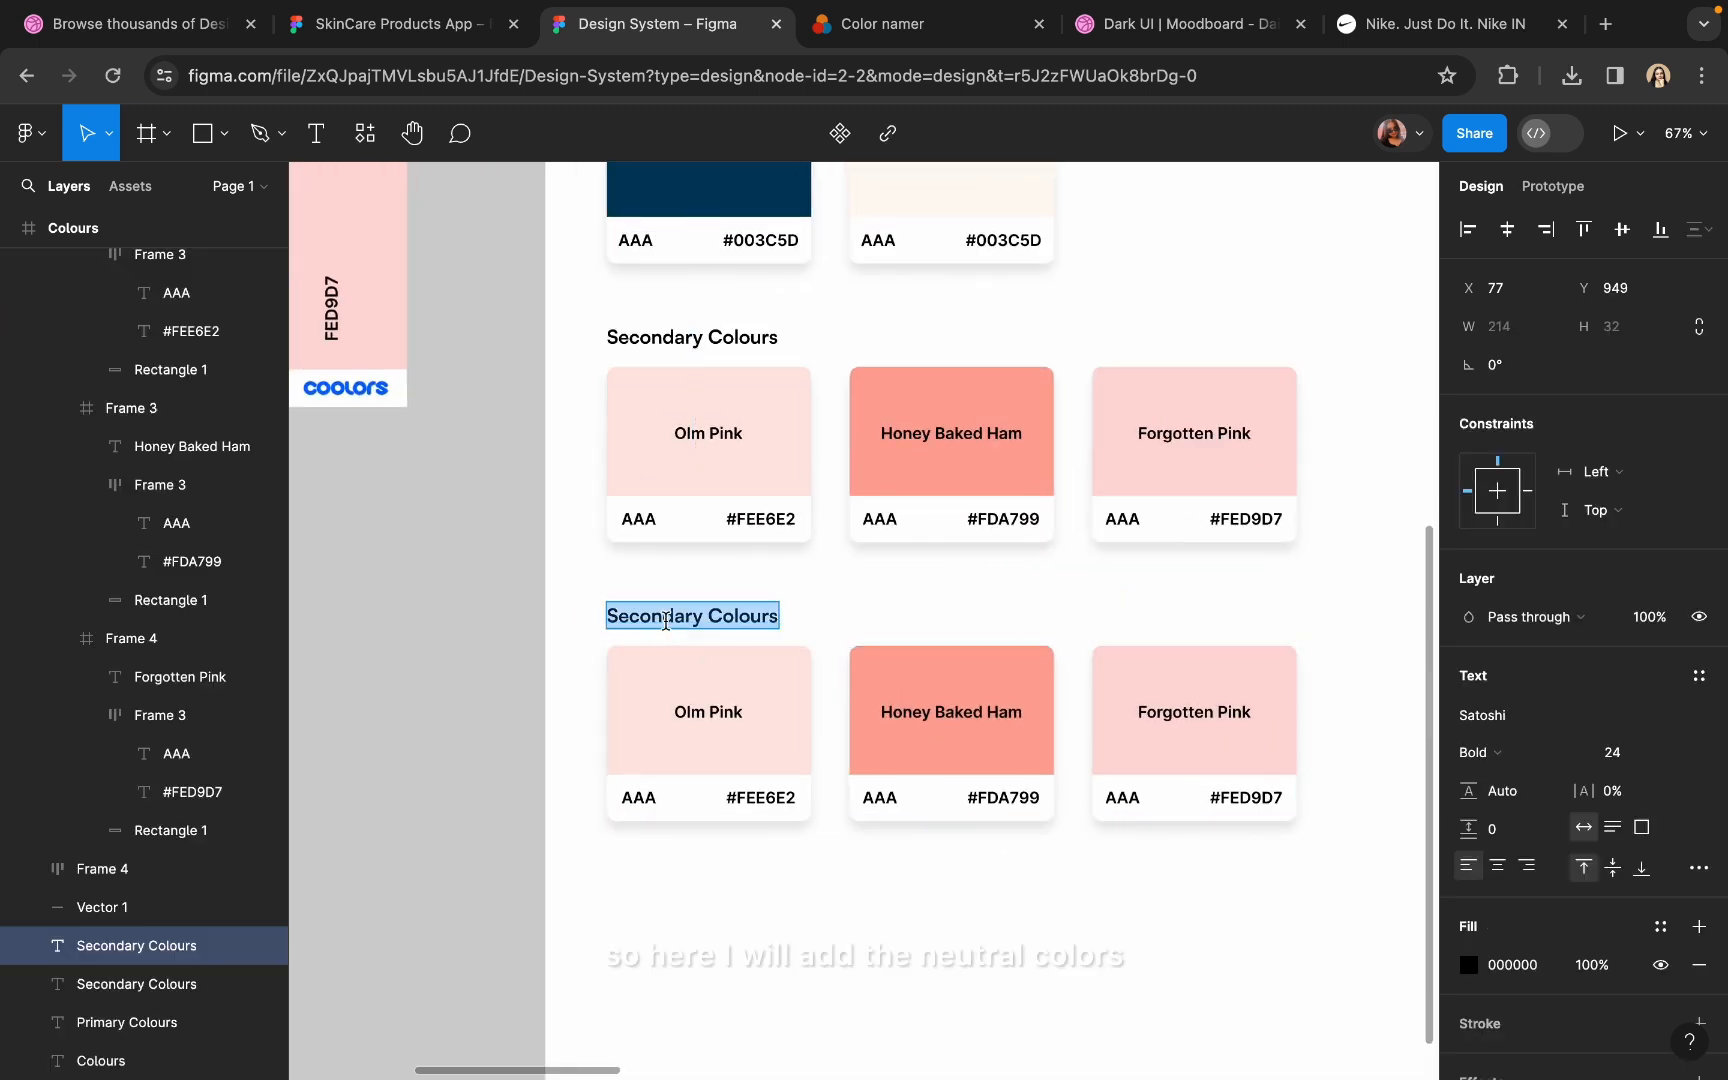
pyautogui.doubleClick(696, 617)
pyautogui.write('Neu')
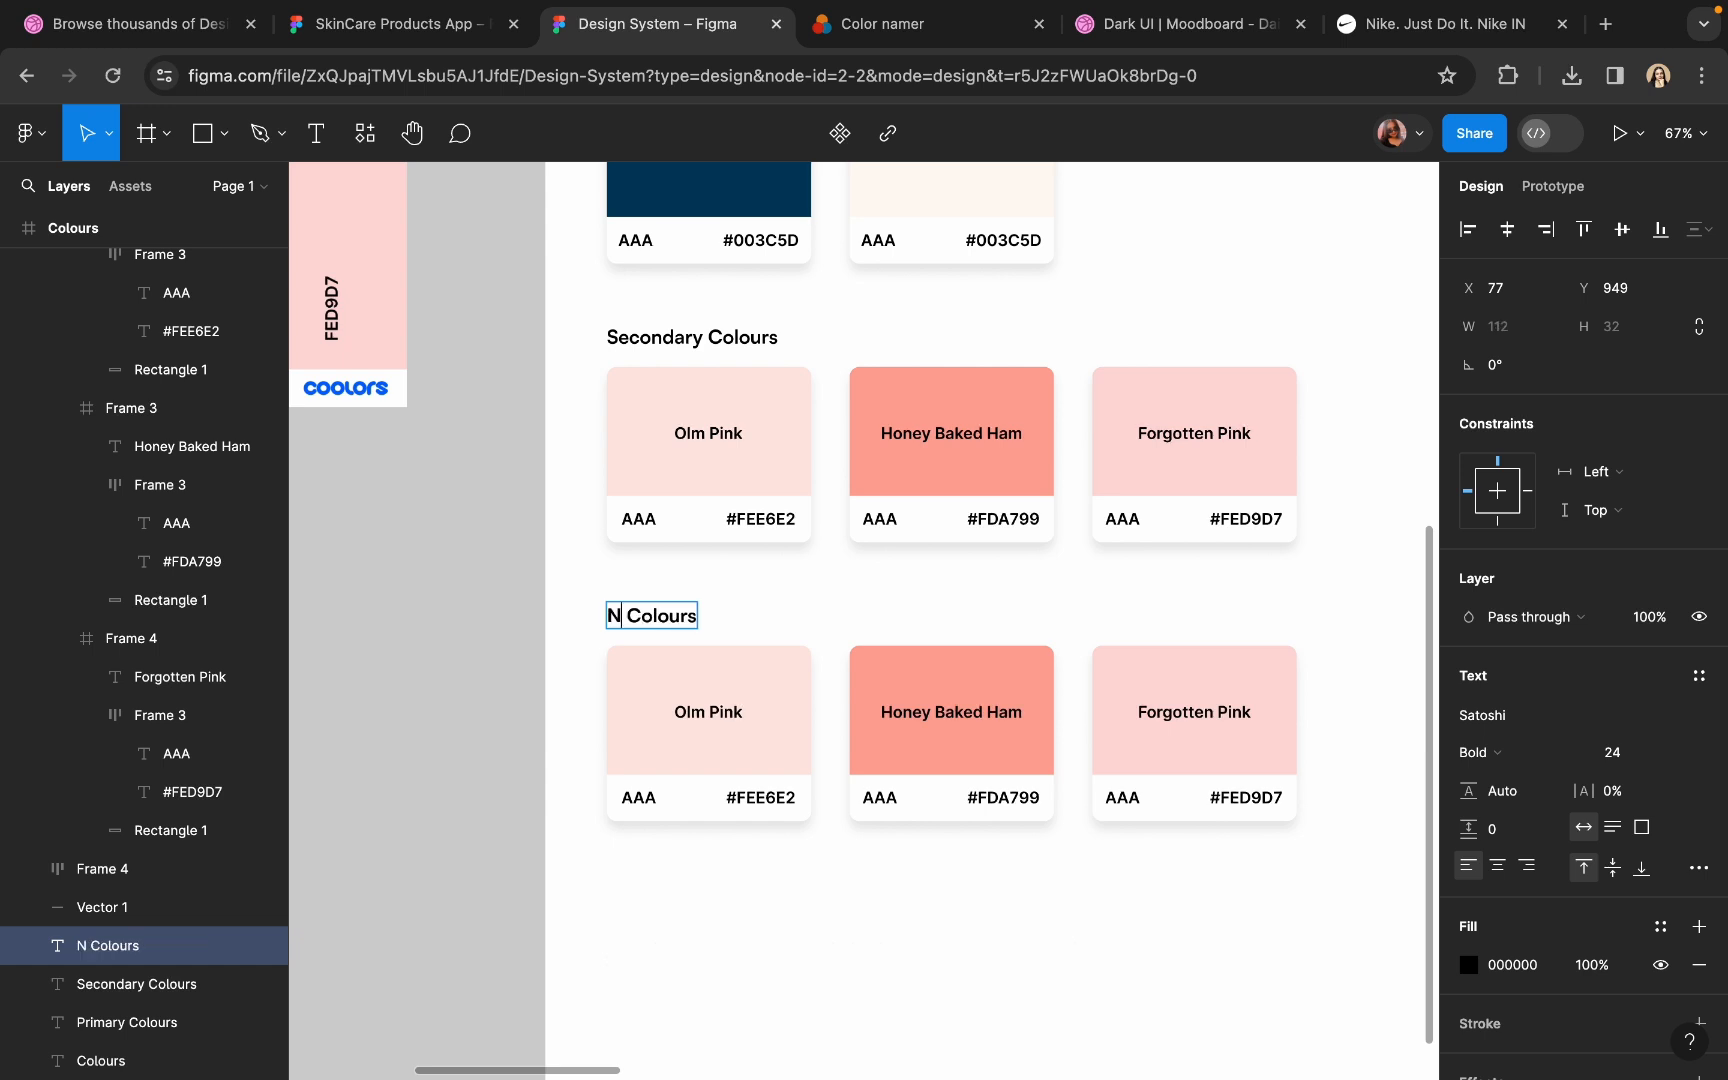
pyautogui.write('tral')
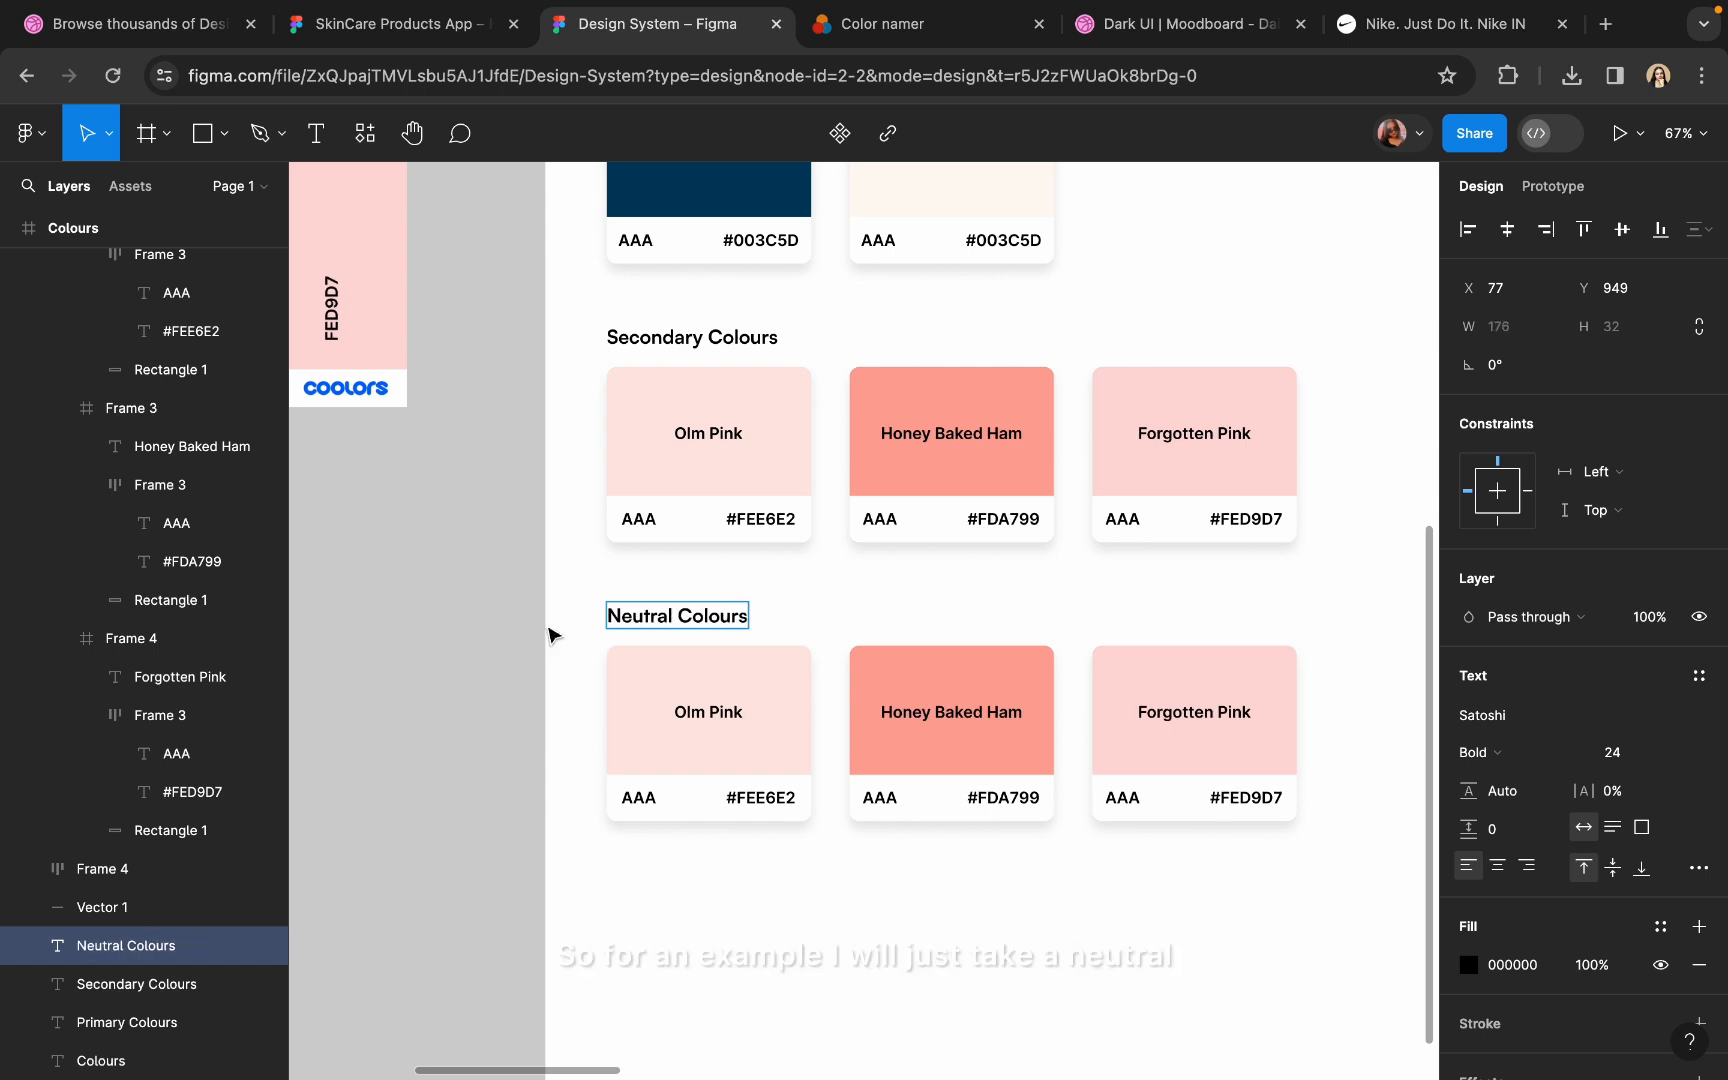
pyautogui.press('Escape')
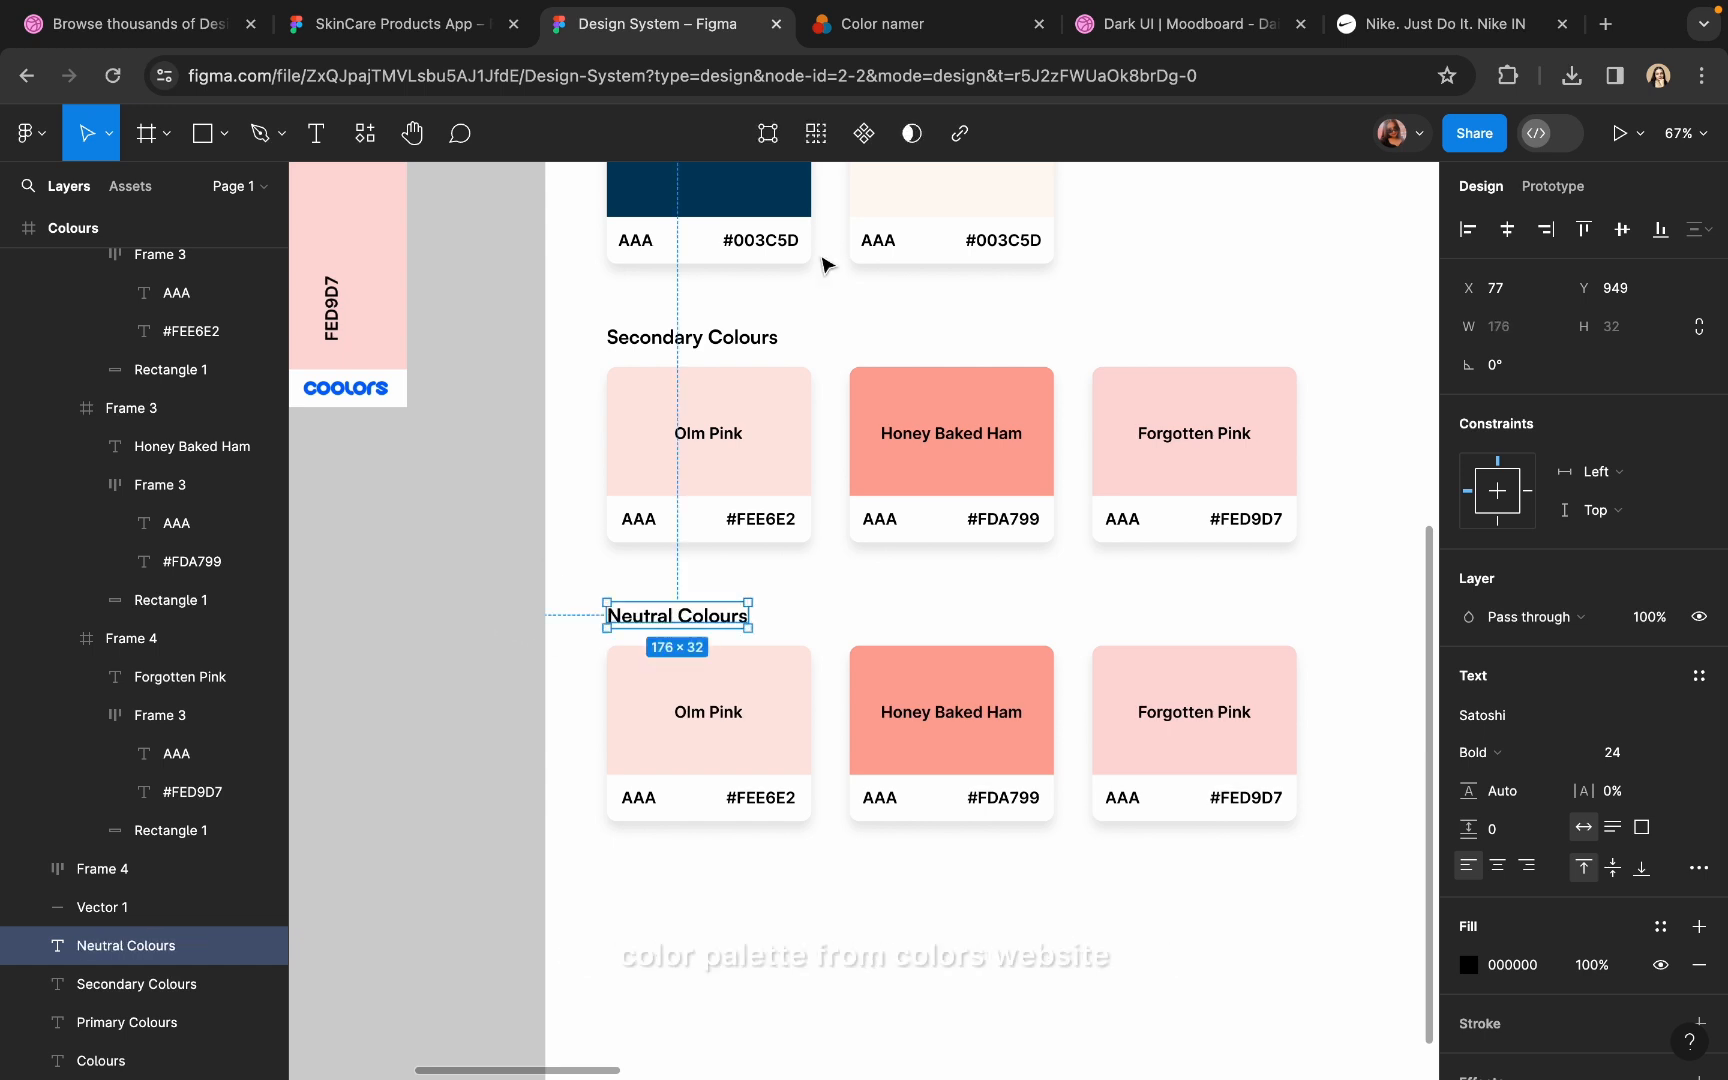
# - Open the existing Coolors palette page in a new browser tab
pyautogui.click(1607, 25)
pyautogui.click(1219, 77)
pyautogui.write('col')
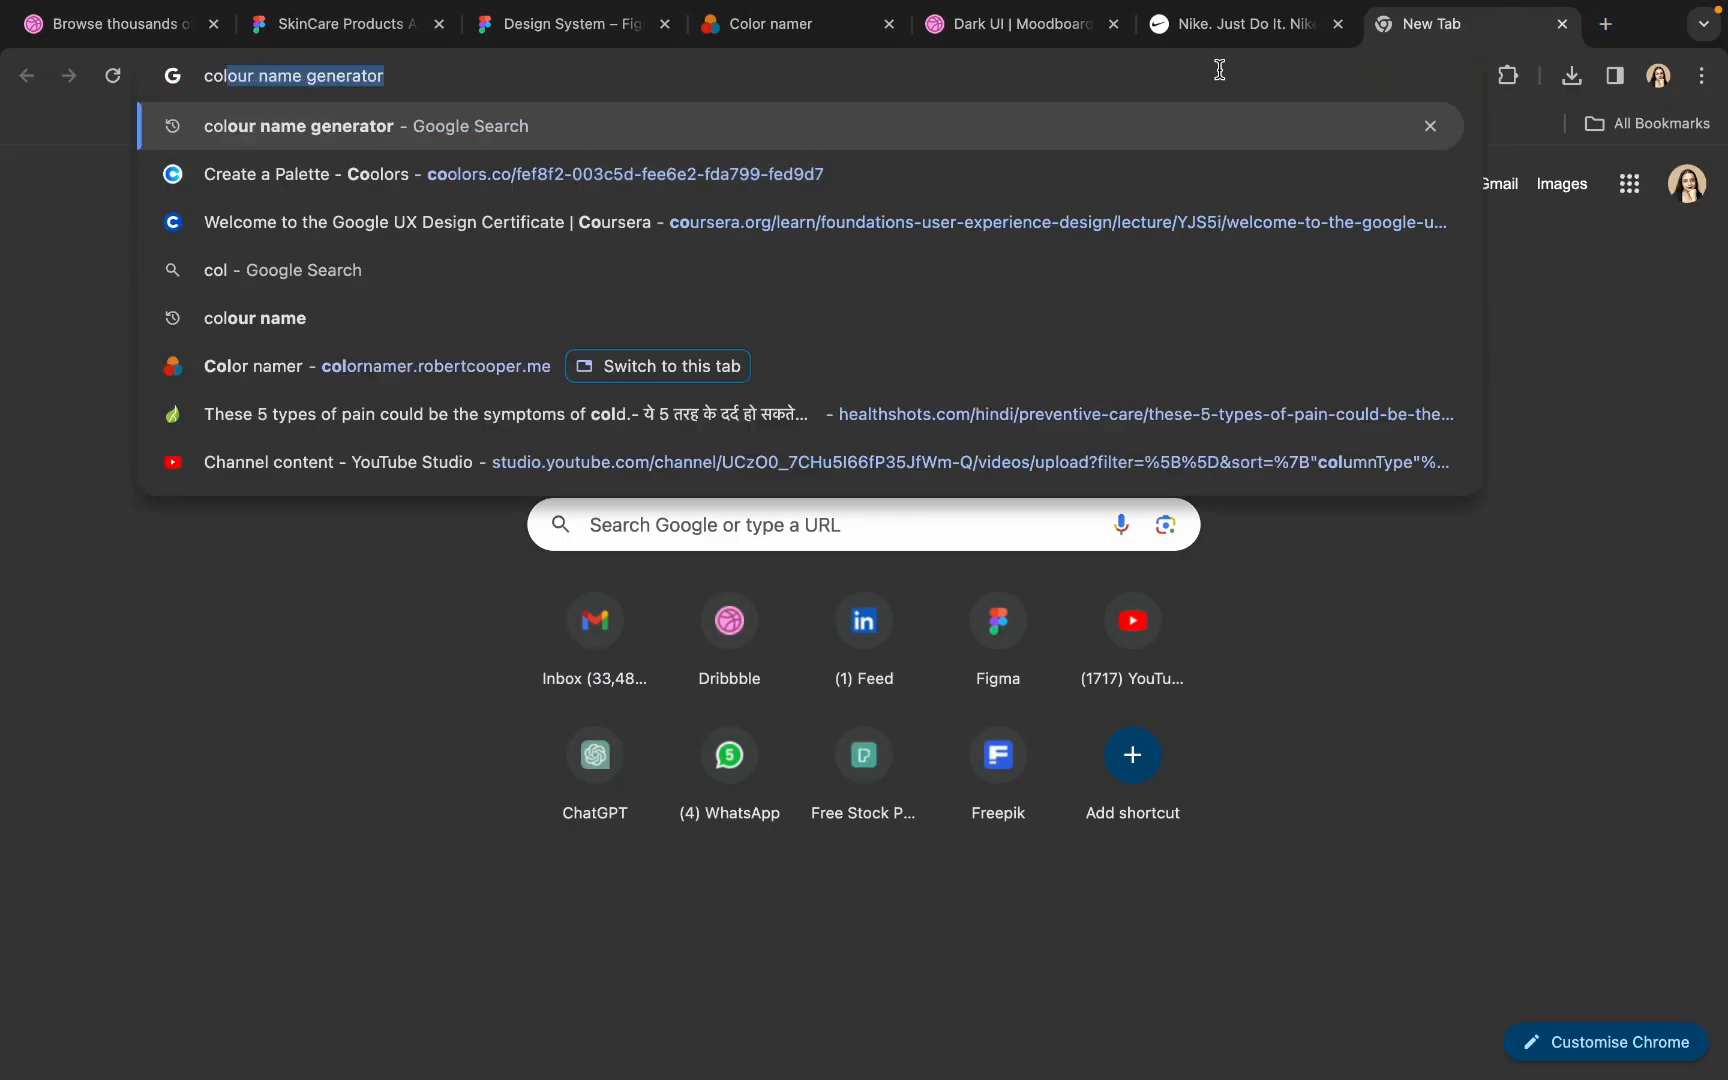
pyautogui.press('BackSpace')
pyautogui.press('BackSpace')
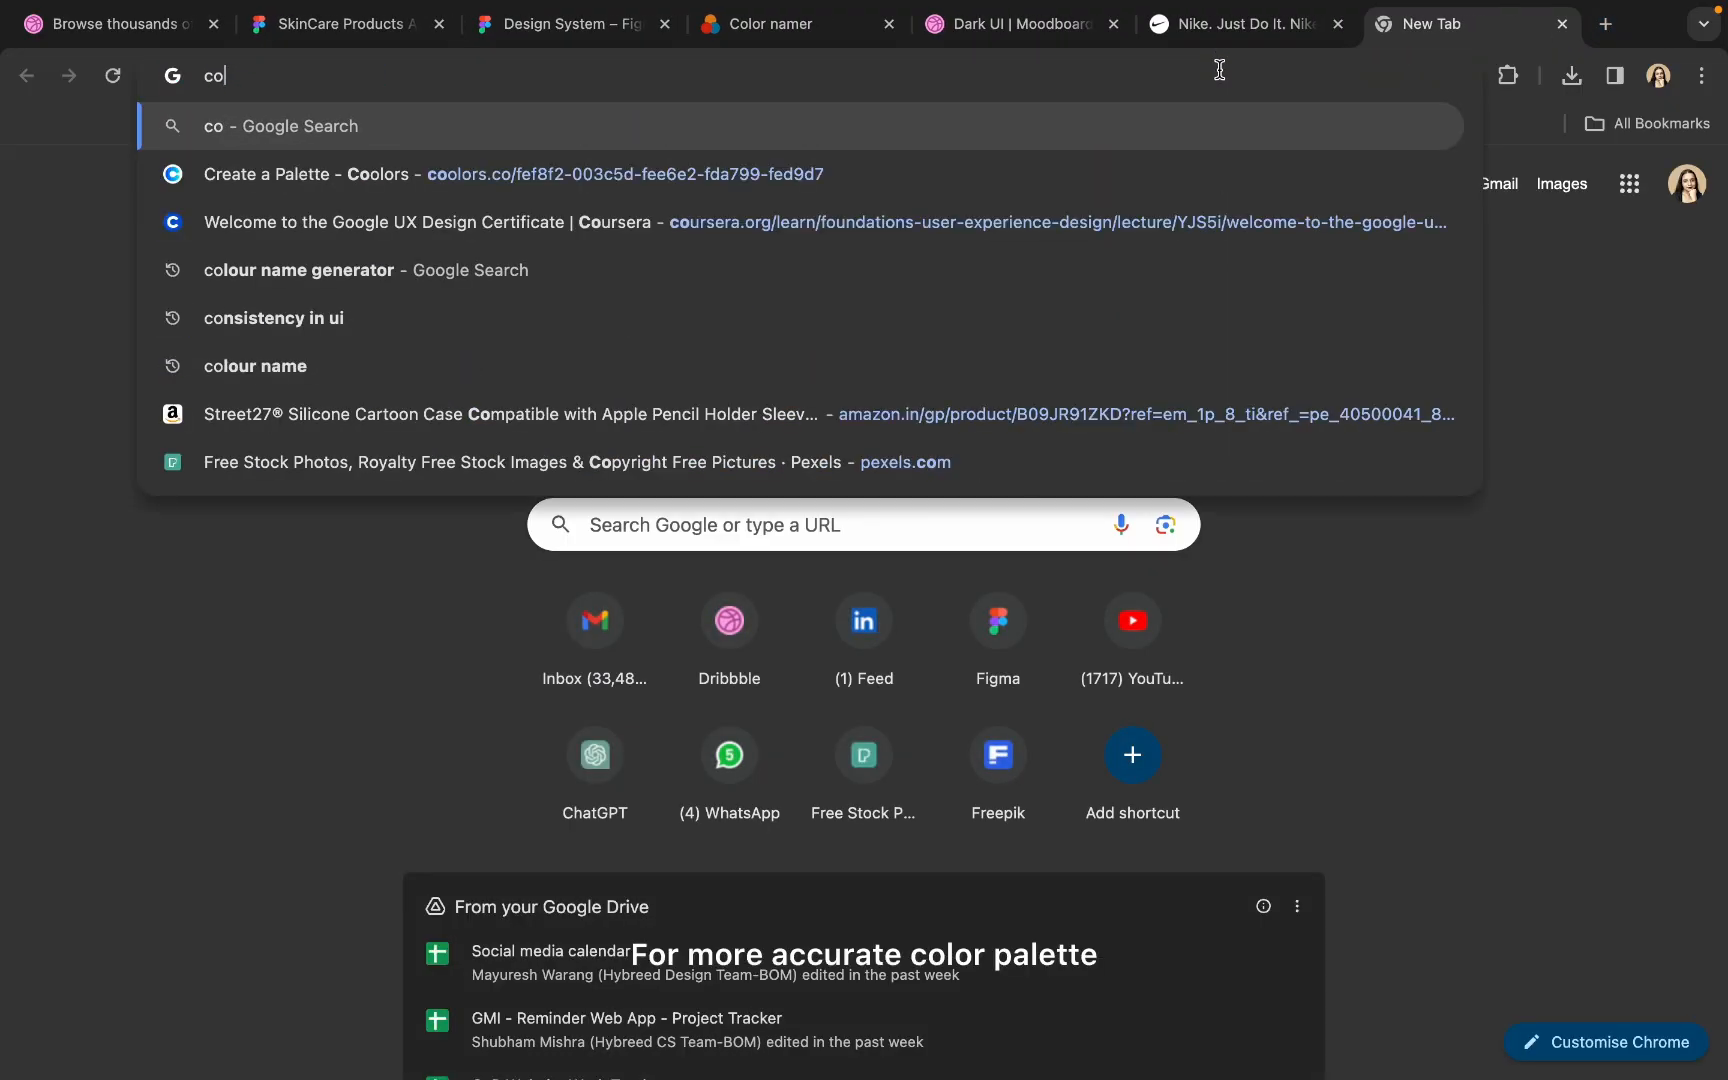
pyautogui.click(839, 180)
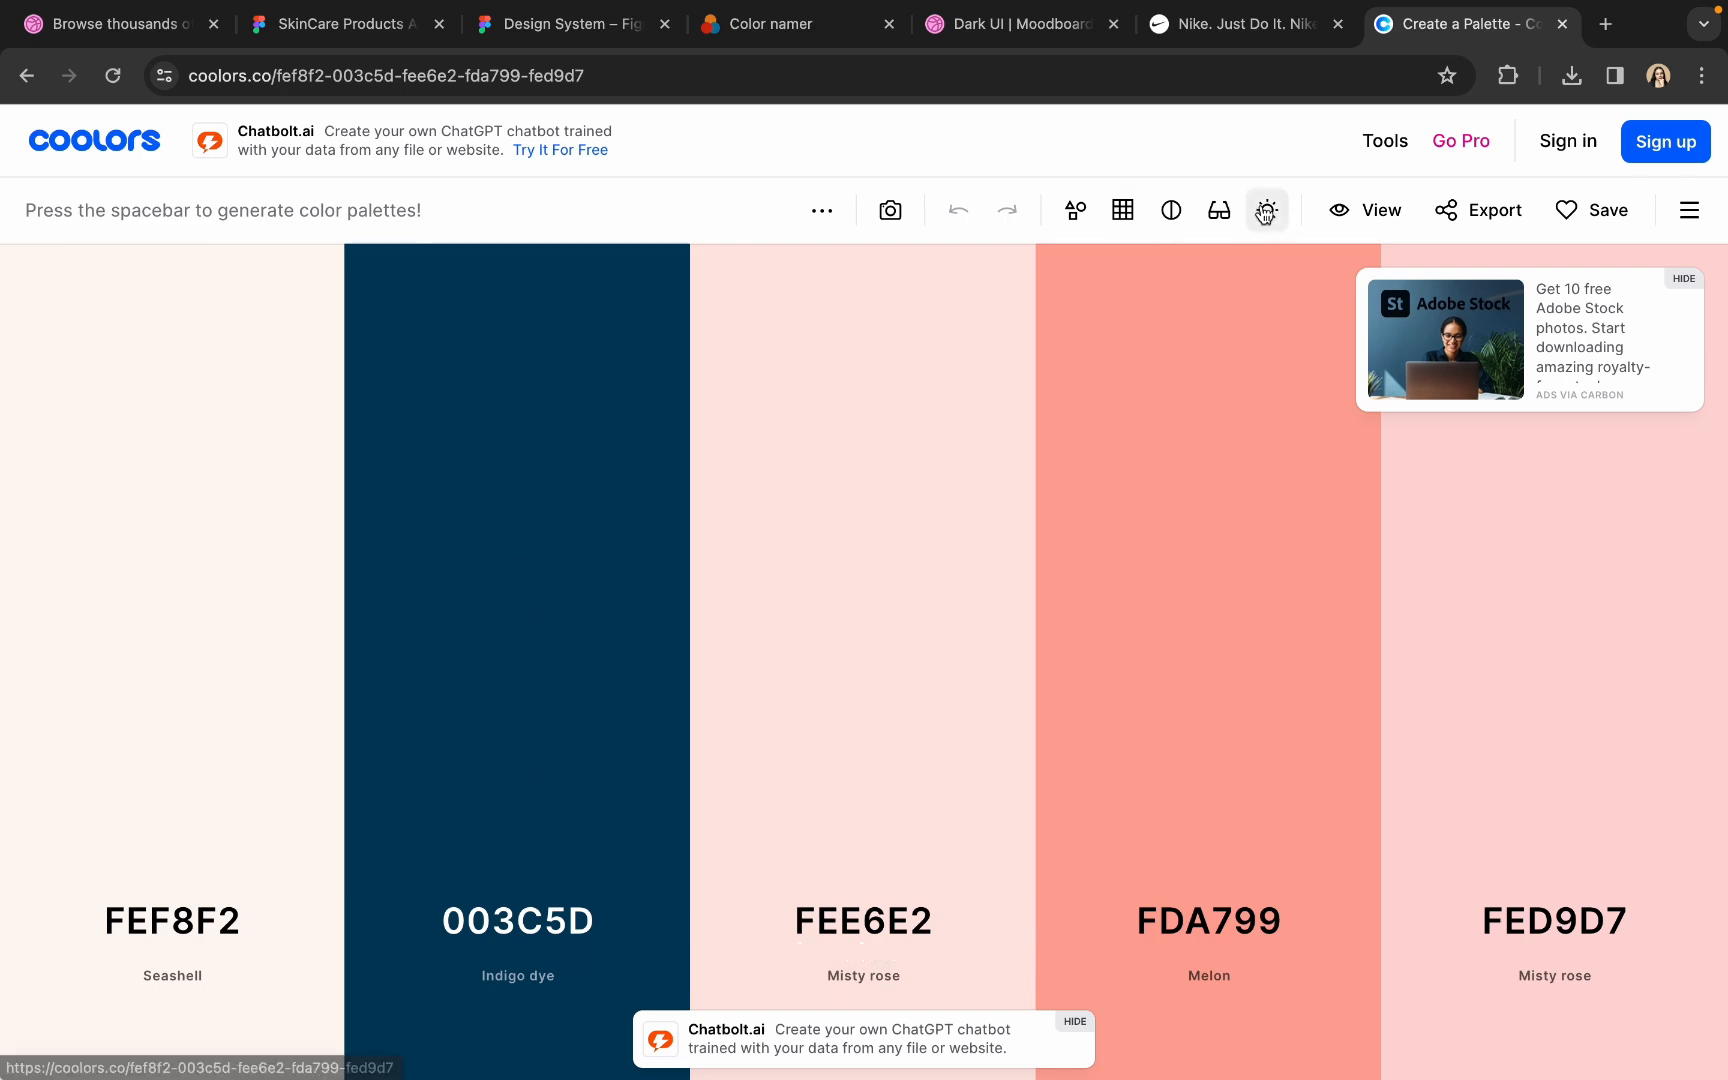
pyautogui.click(1384, 141)
# - Search Google for "neutral colours" and show the image results
pyautogui.click(1243, 67)
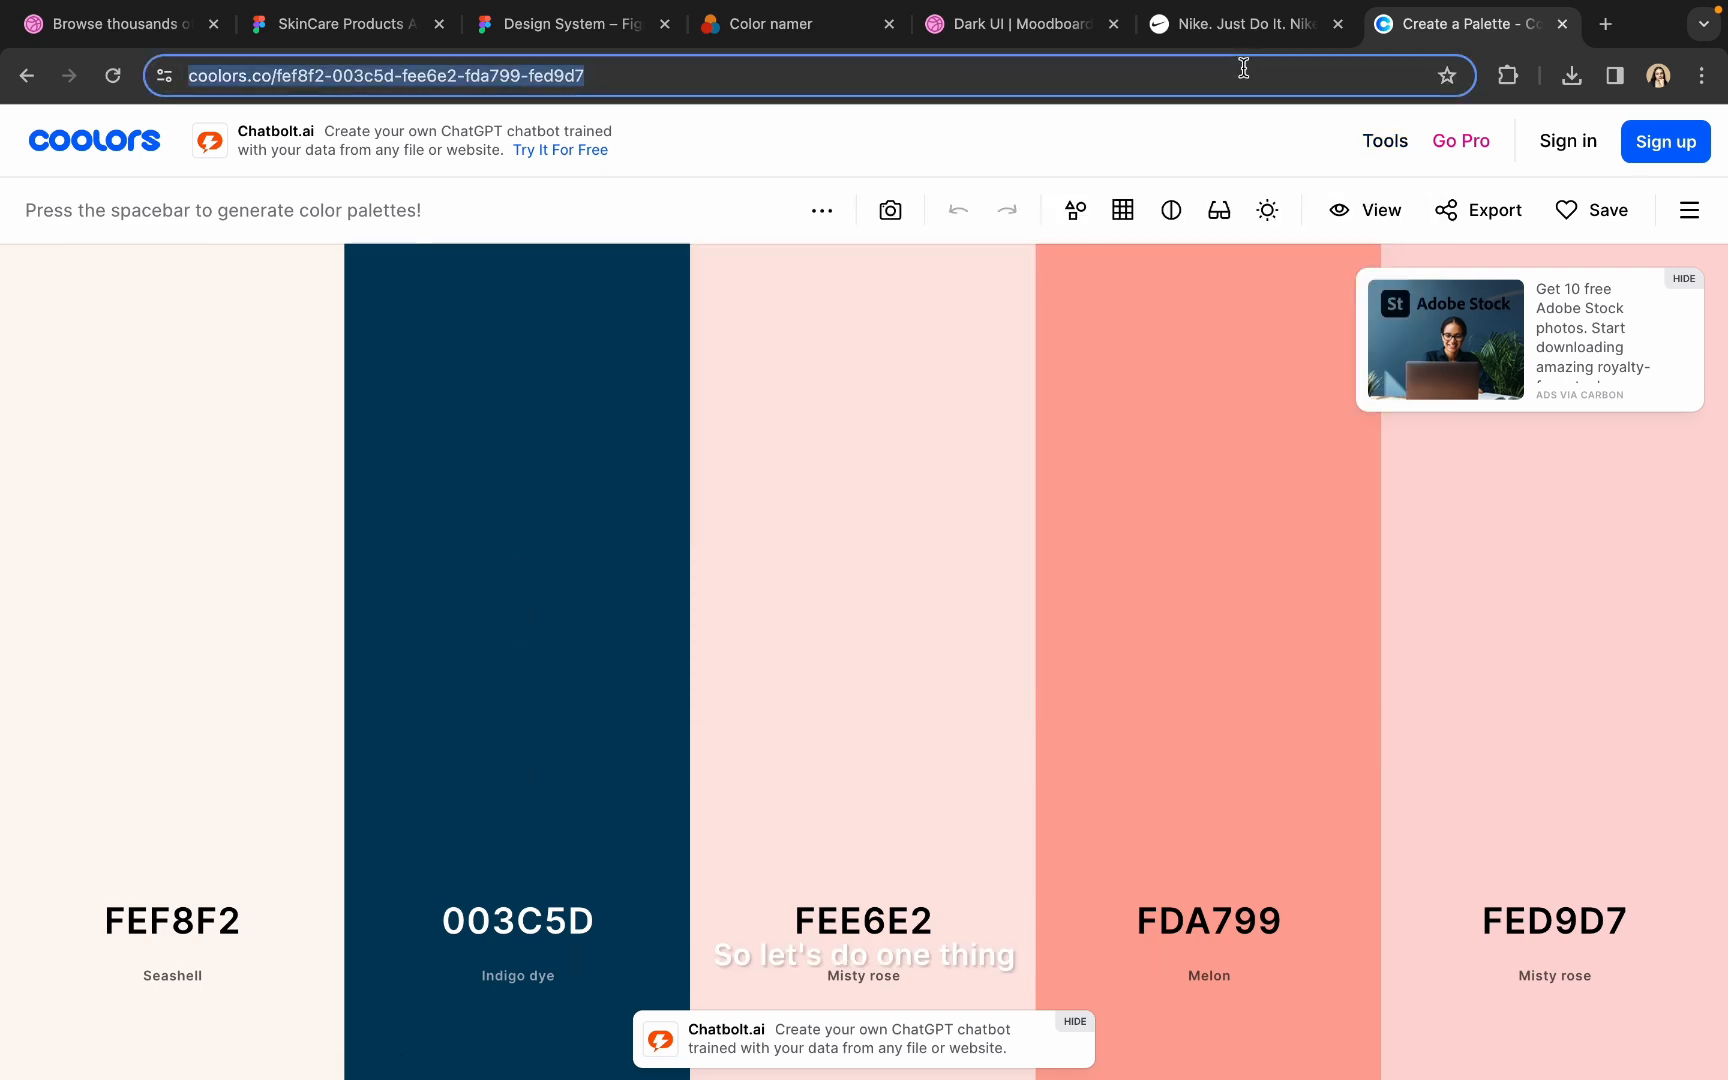
pyautogui.write('neutral ')
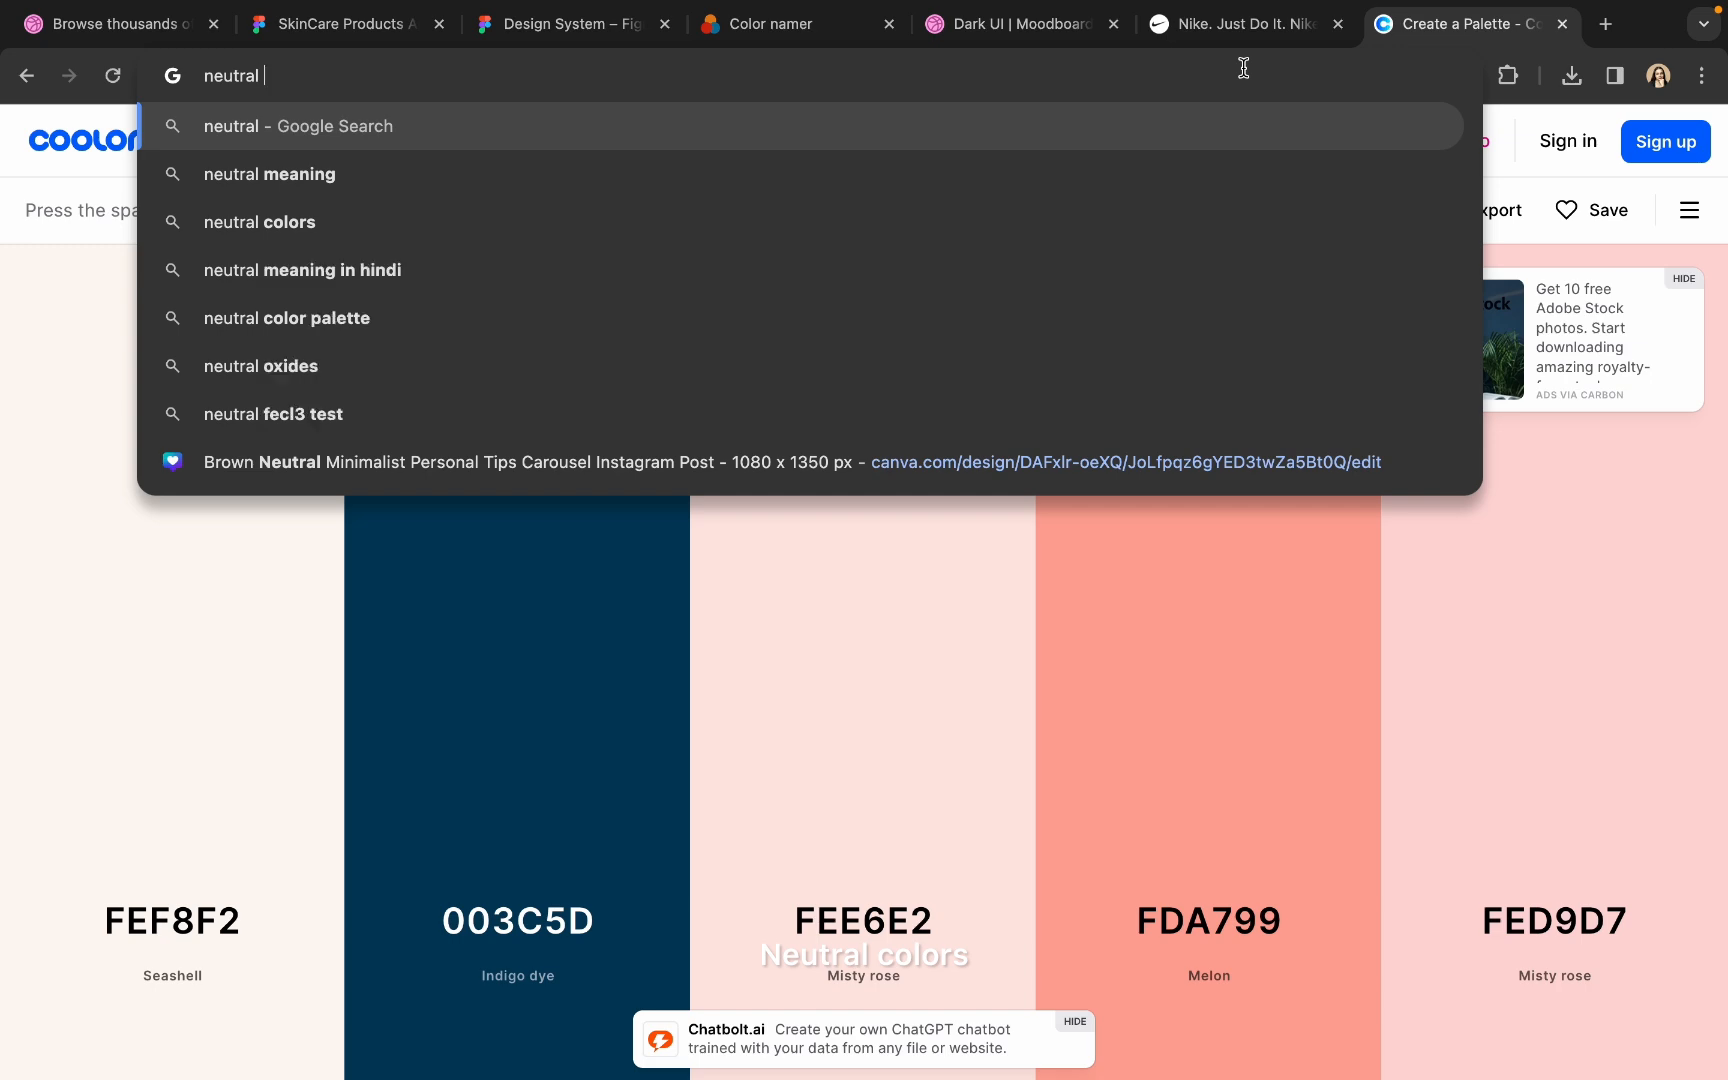
pyautogui.write('colours')
pyautogui.press('Return')
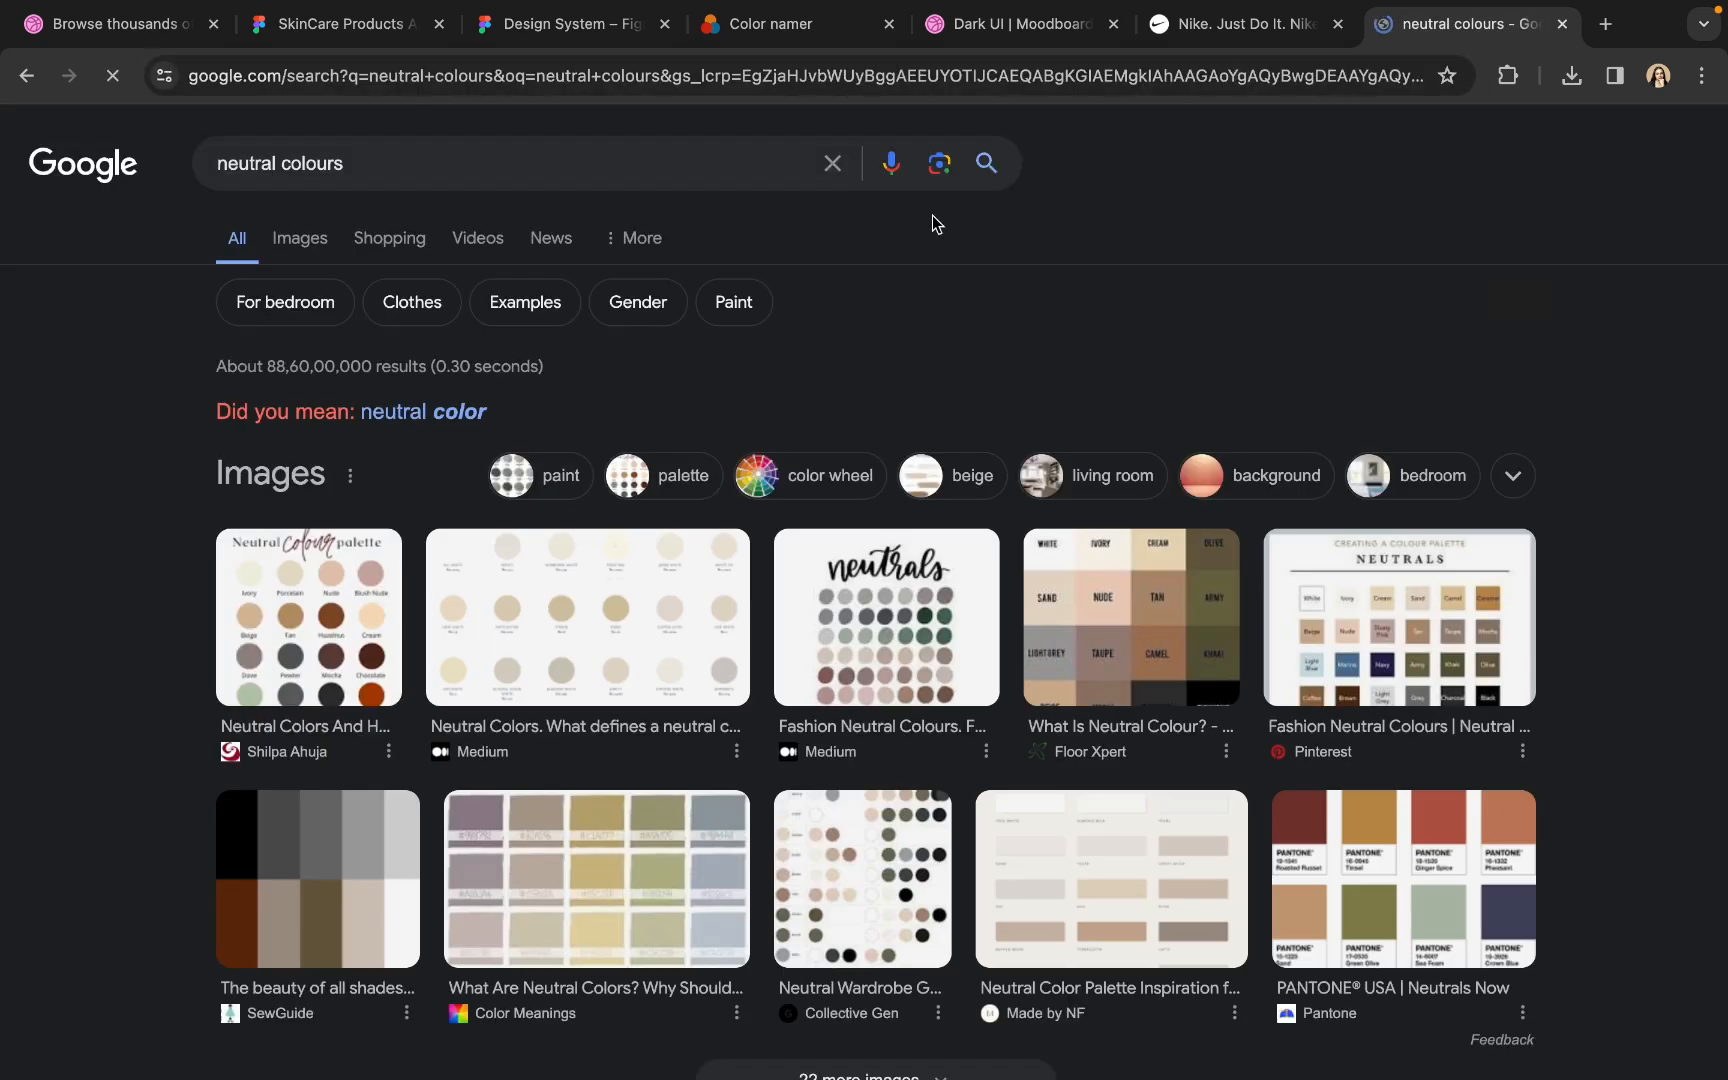
pyautogui.click(299, 240)
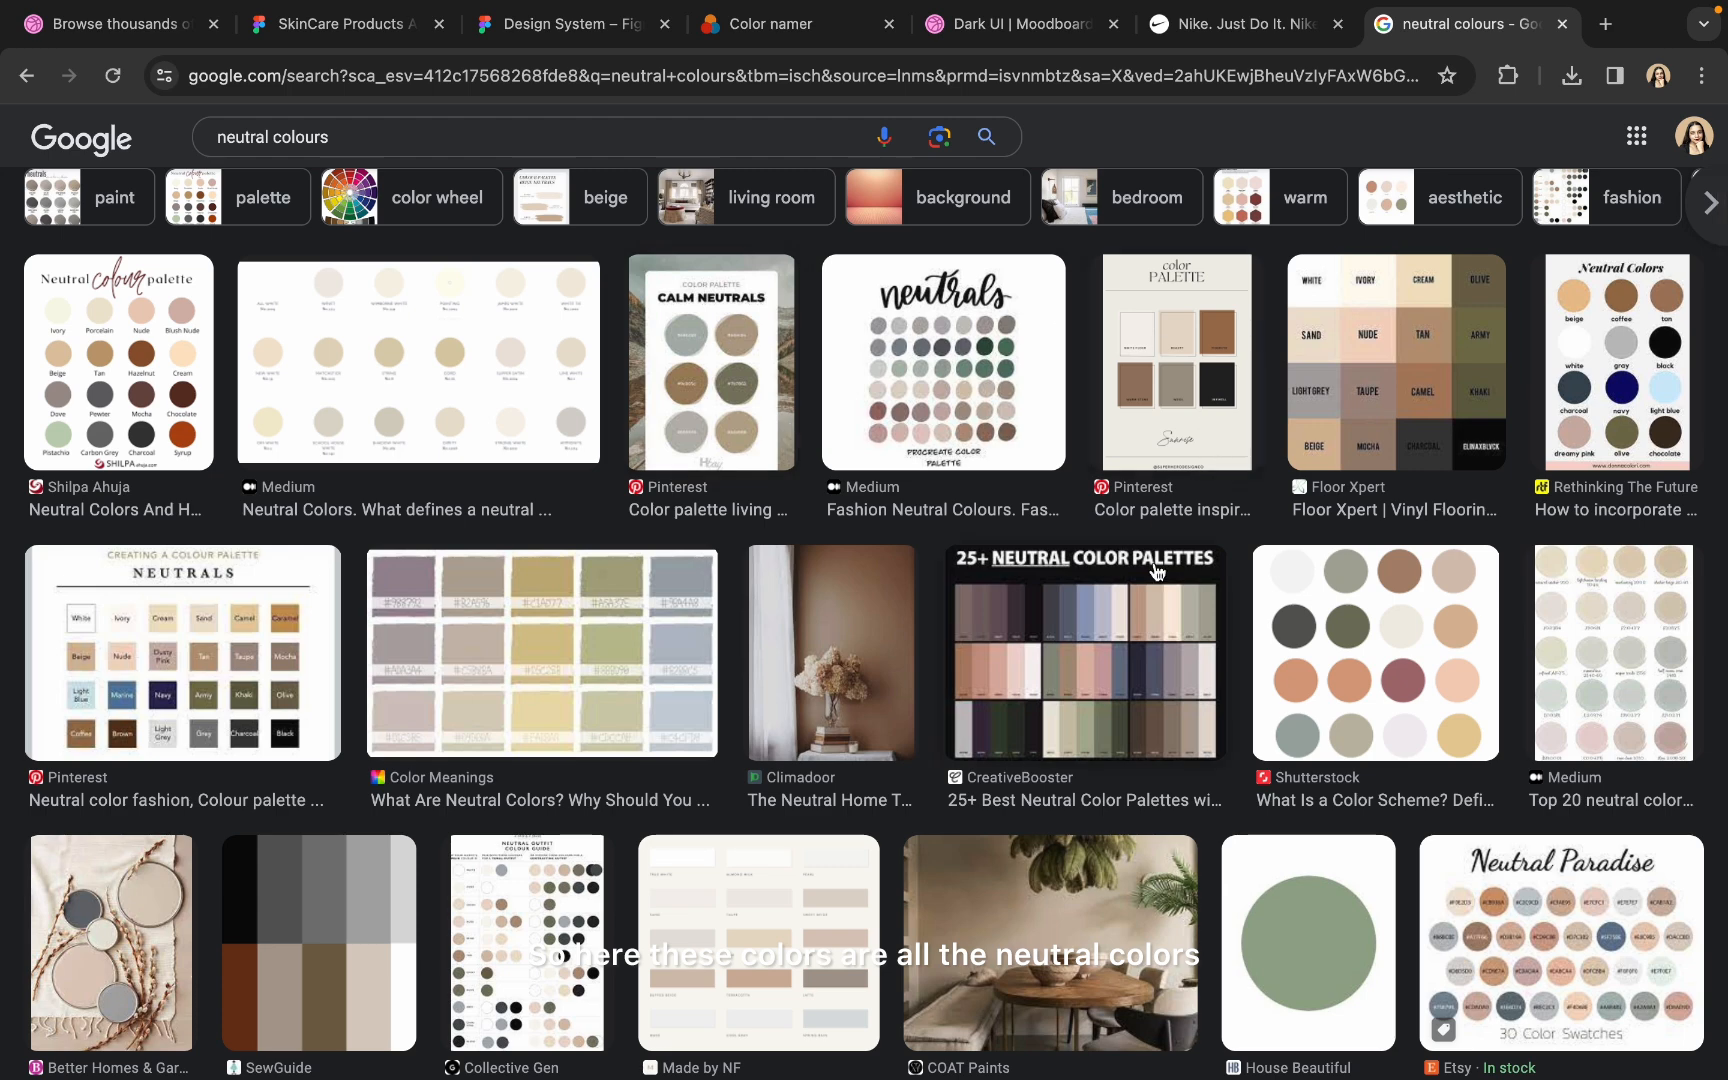
# - Find the Neutral Tones palette among the image results and copy the image
pyautogui.scroll(-1, 1120, 642)
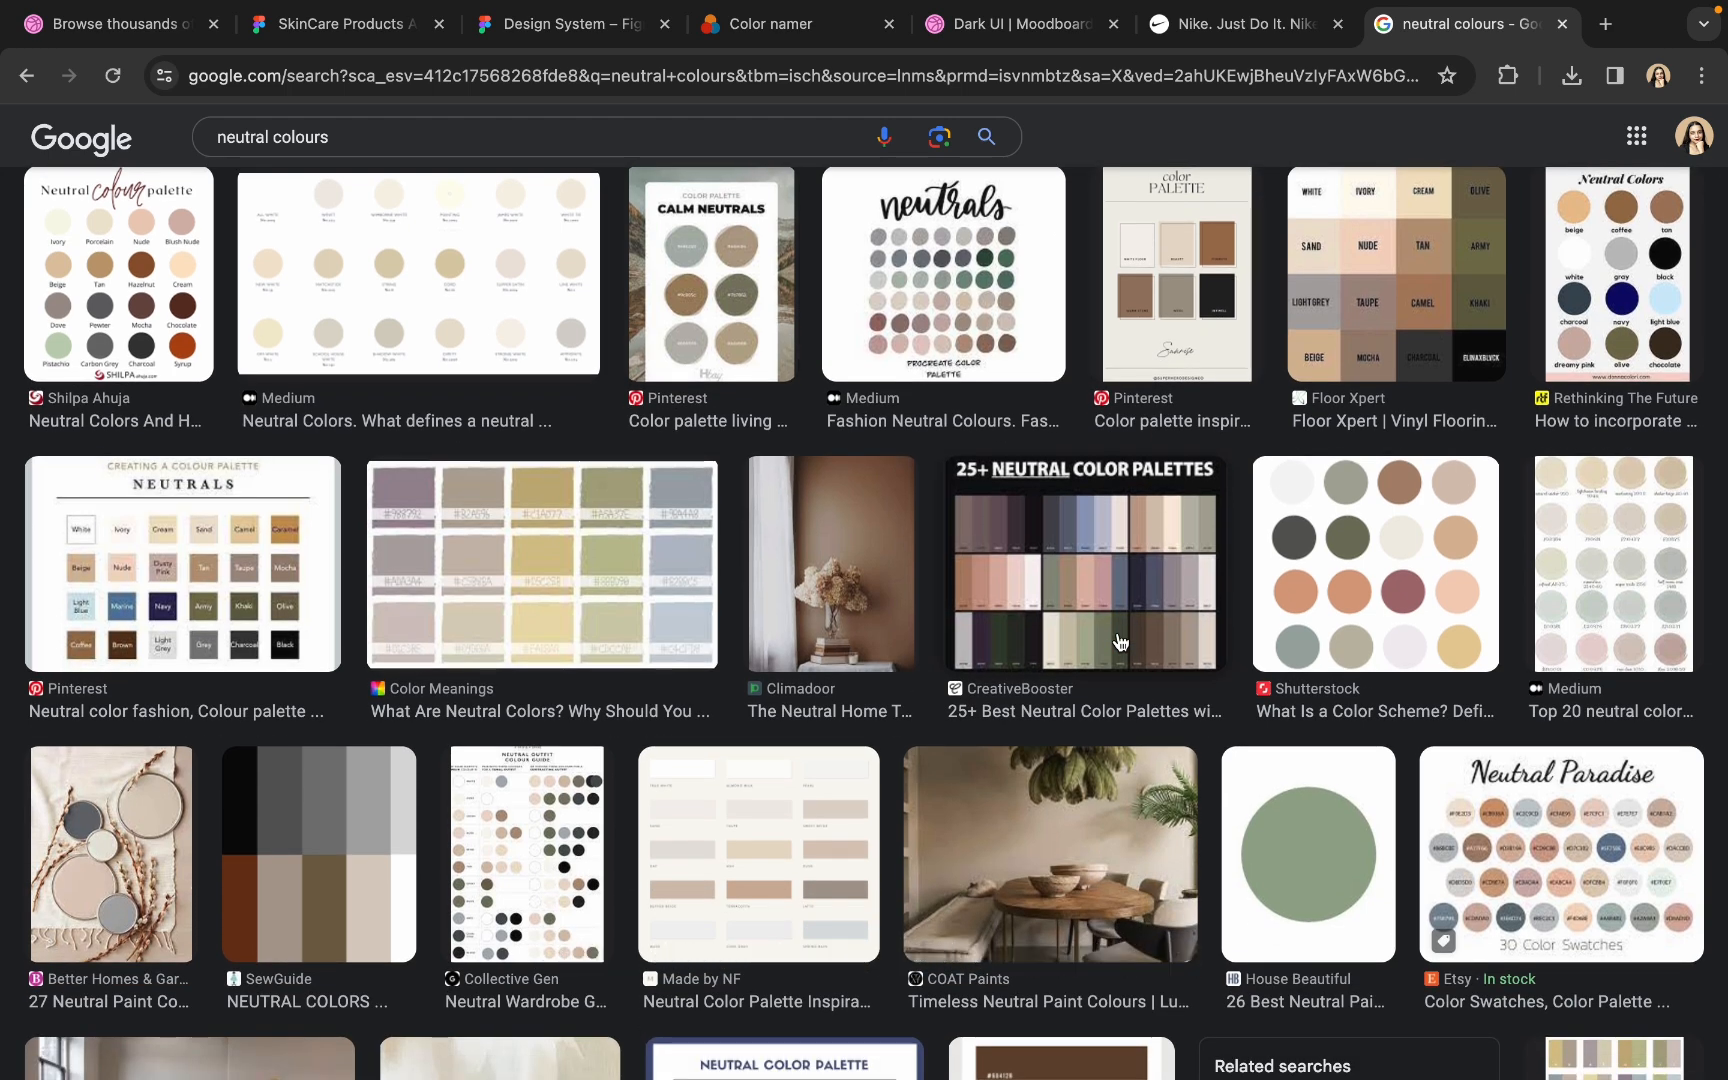
pyautogui.scroll(-5, 1120, 642)
pyautogui.scroll(-6, 873, 918)
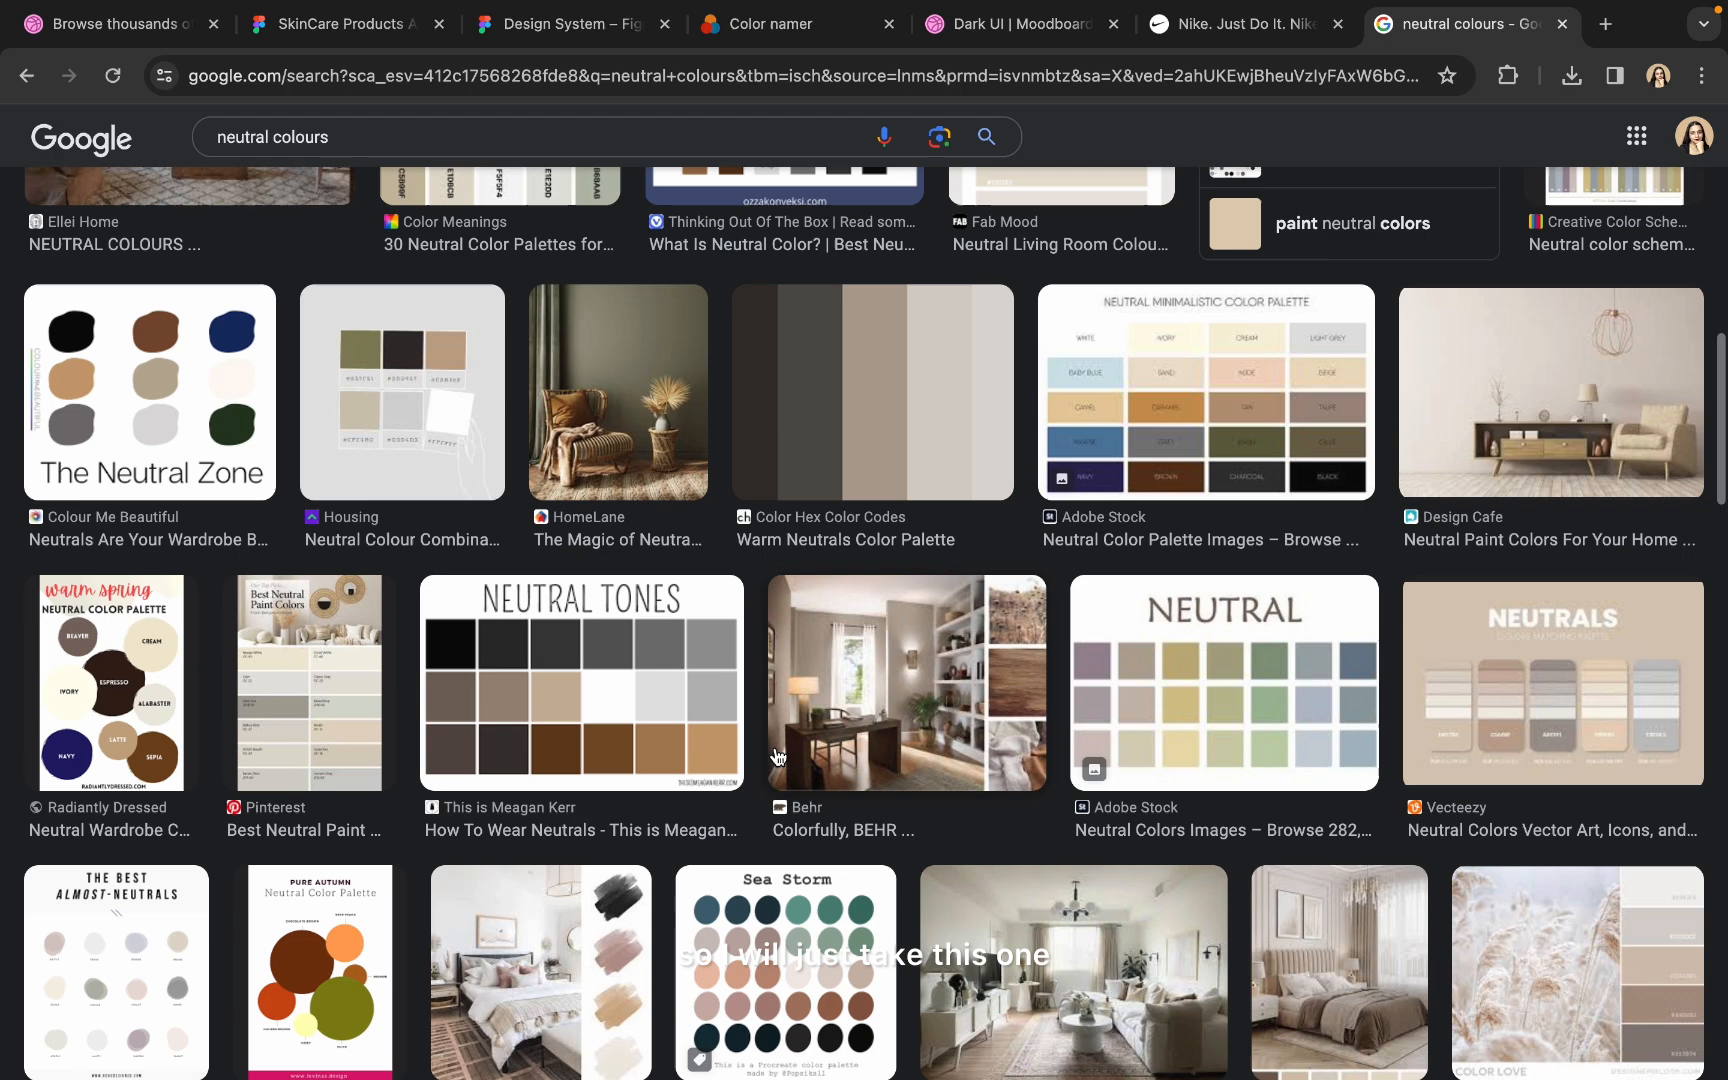
pyautogui.click(545, 675)
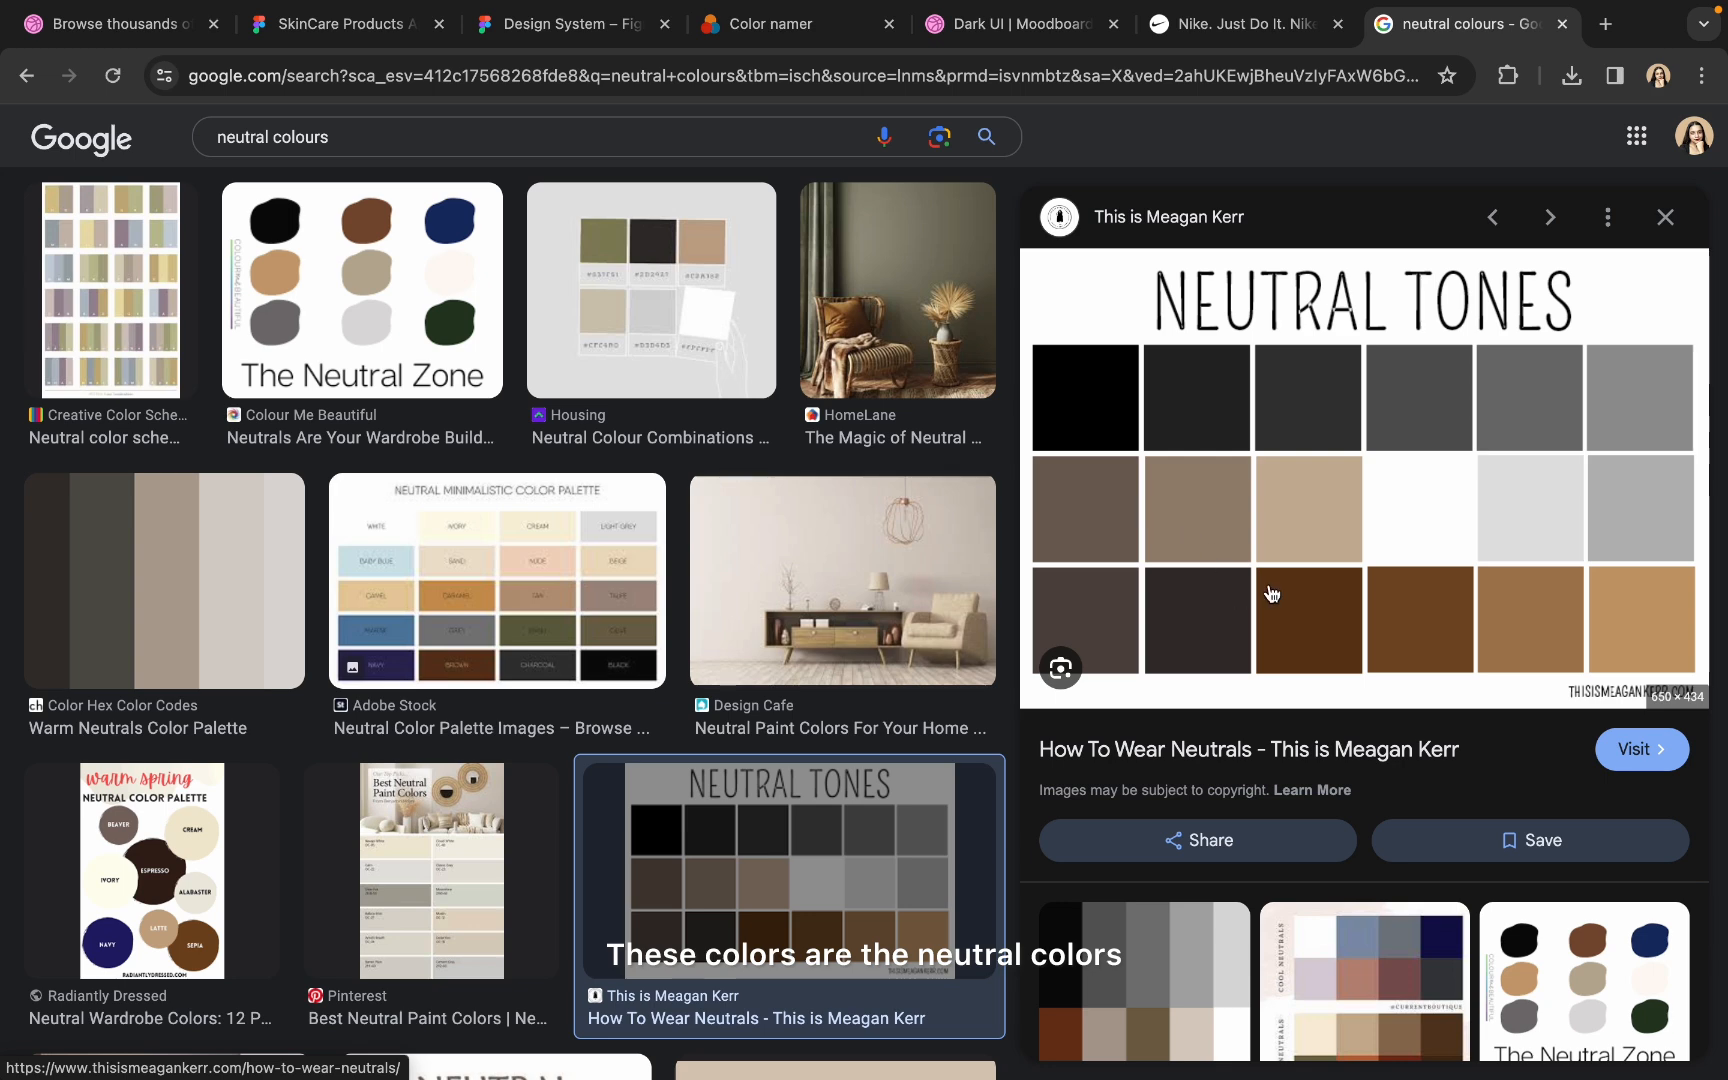
pyautogui.rightClick(1395, 597)
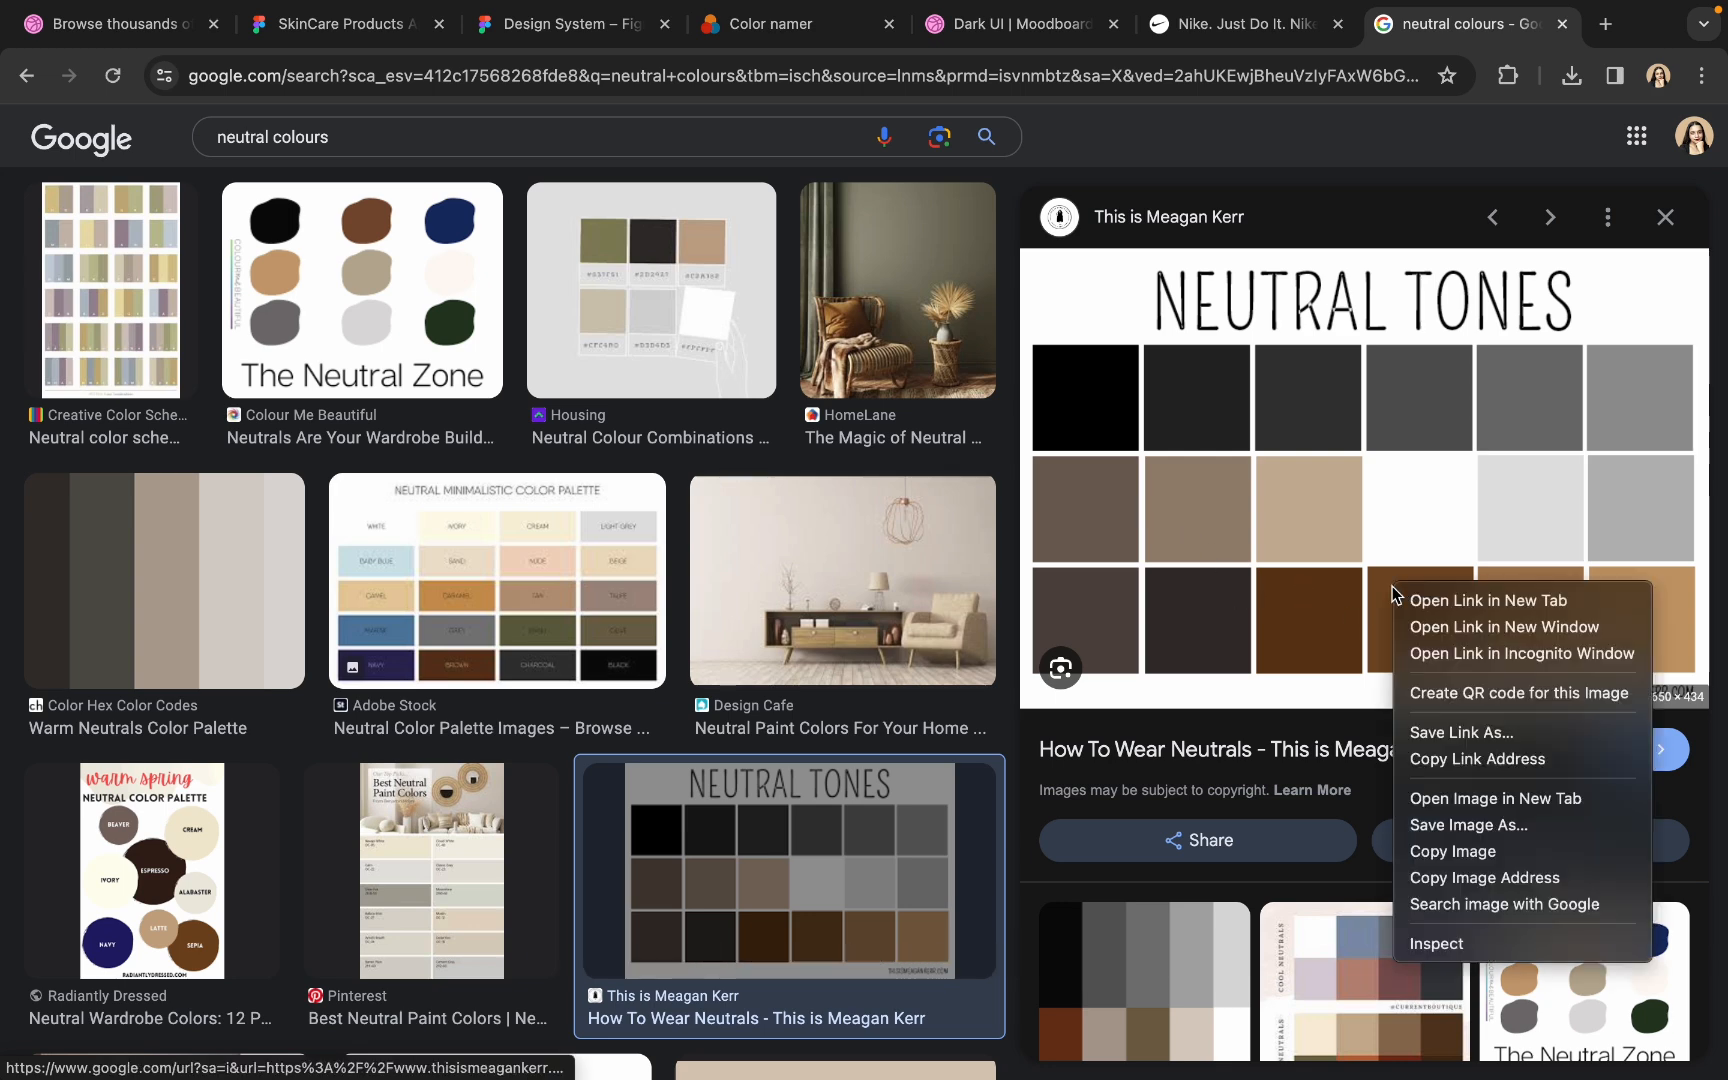
pyautogui.click(1433, 852)
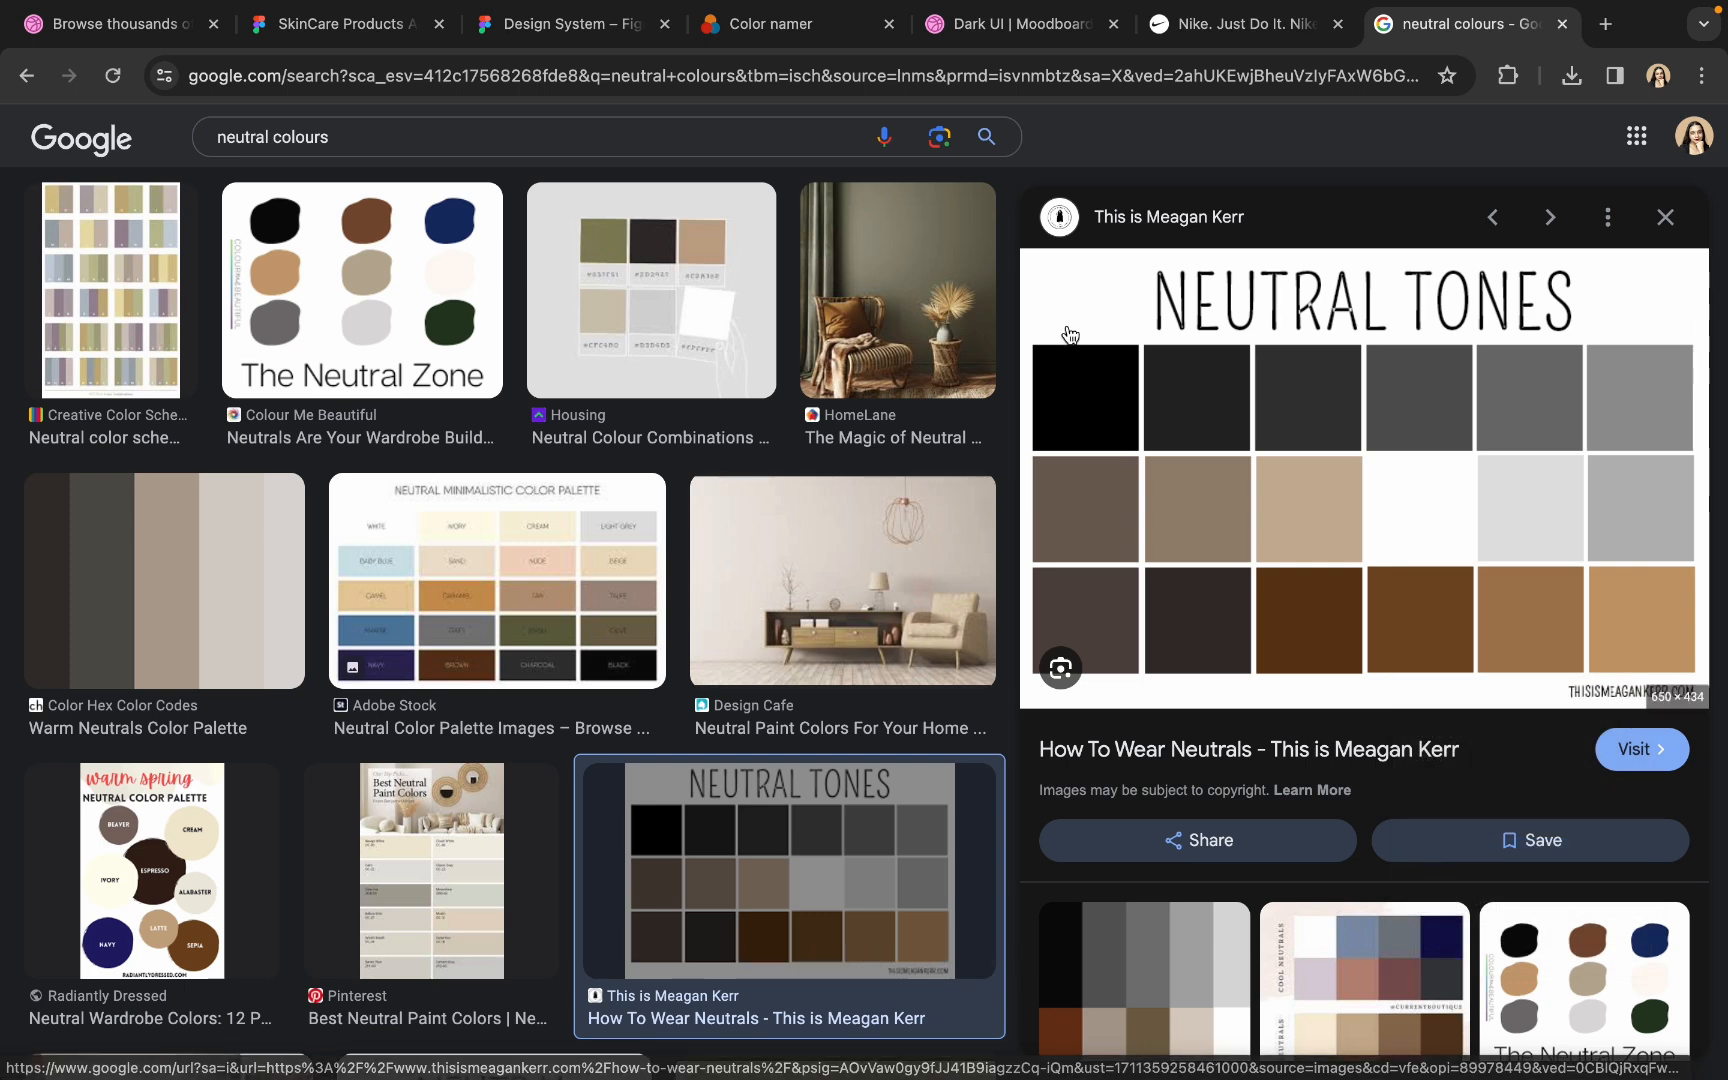
# - Switch to the Figma file, paste the Neutral Tones image and place it outside the Colours frame, below the Coolors palette image
pyautogui.click(516, 38)
pyautogui.scroll(-5, 760, 744)
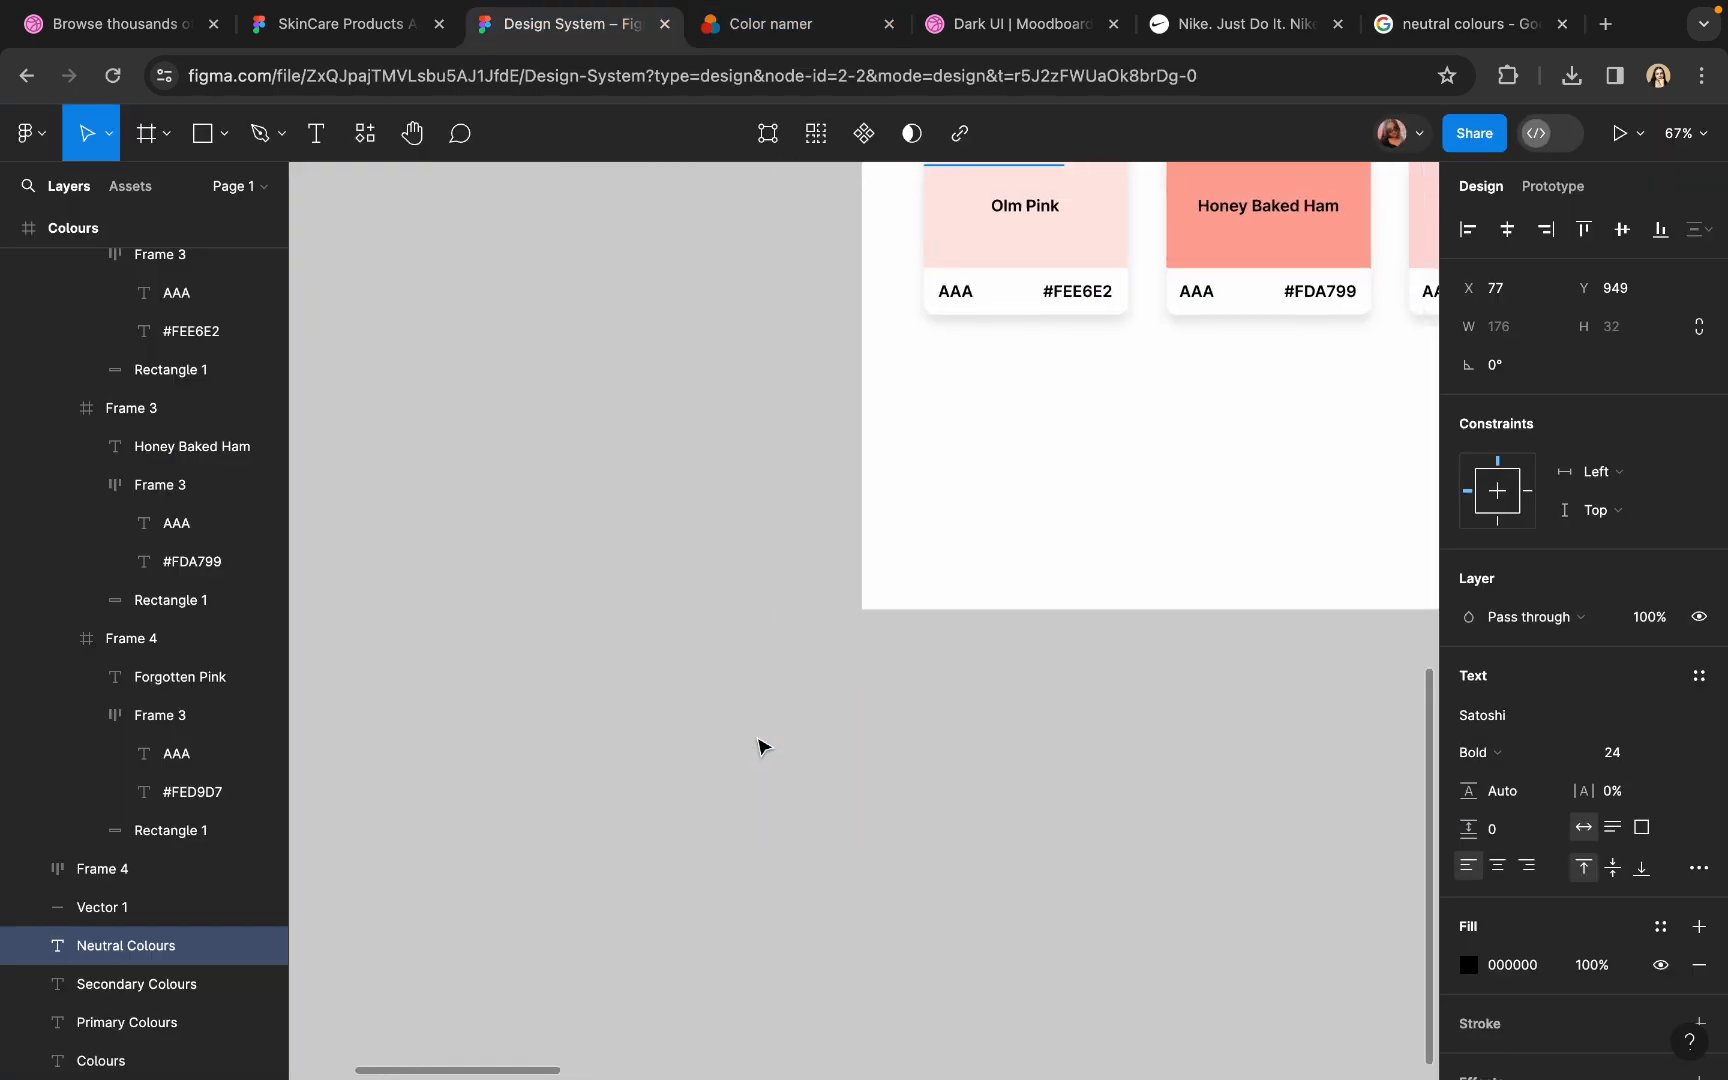
pyautogui.scroll(-5, 760, 744)
pyautogui.hotkey('ctrl', 'v')
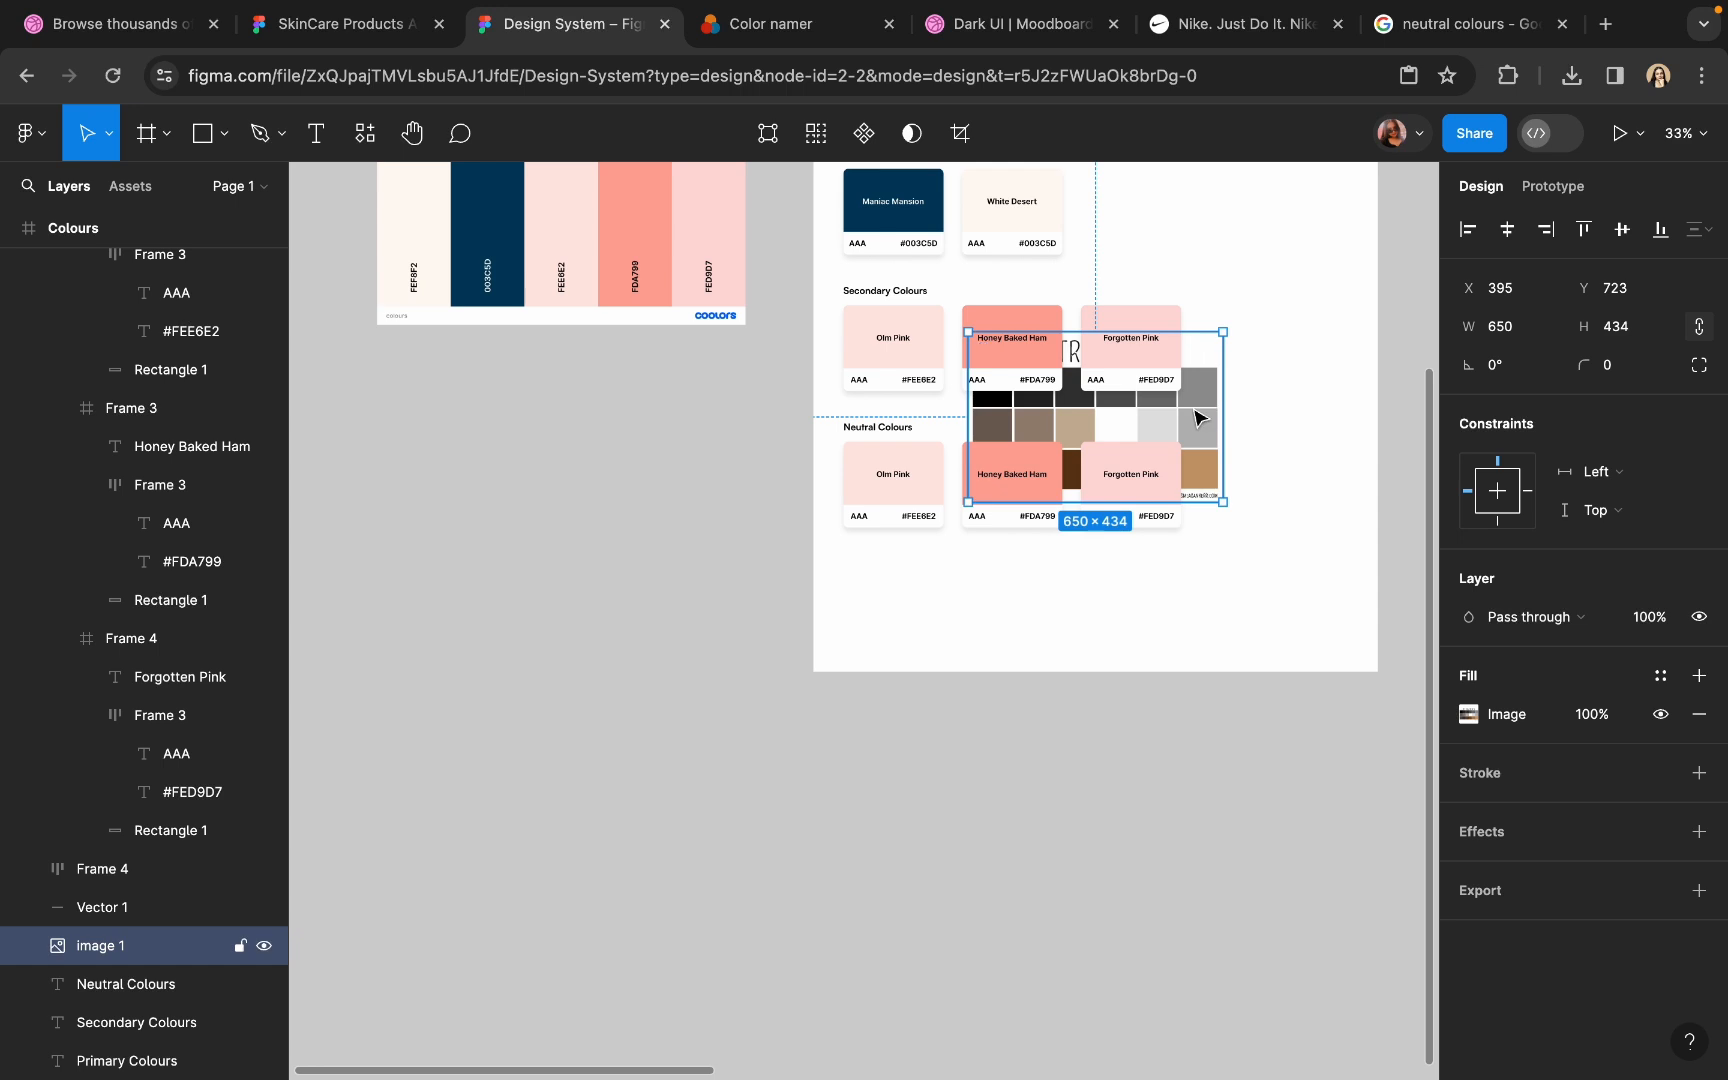
pyautogui.moveTo(1198, 418); pyautogui.dragTo(639, 544)
# - Fill the first card under Neutral Colours with white FFFFFF sampled from the Neutral Tones image
pyautogui.doubleClick(913, 500)
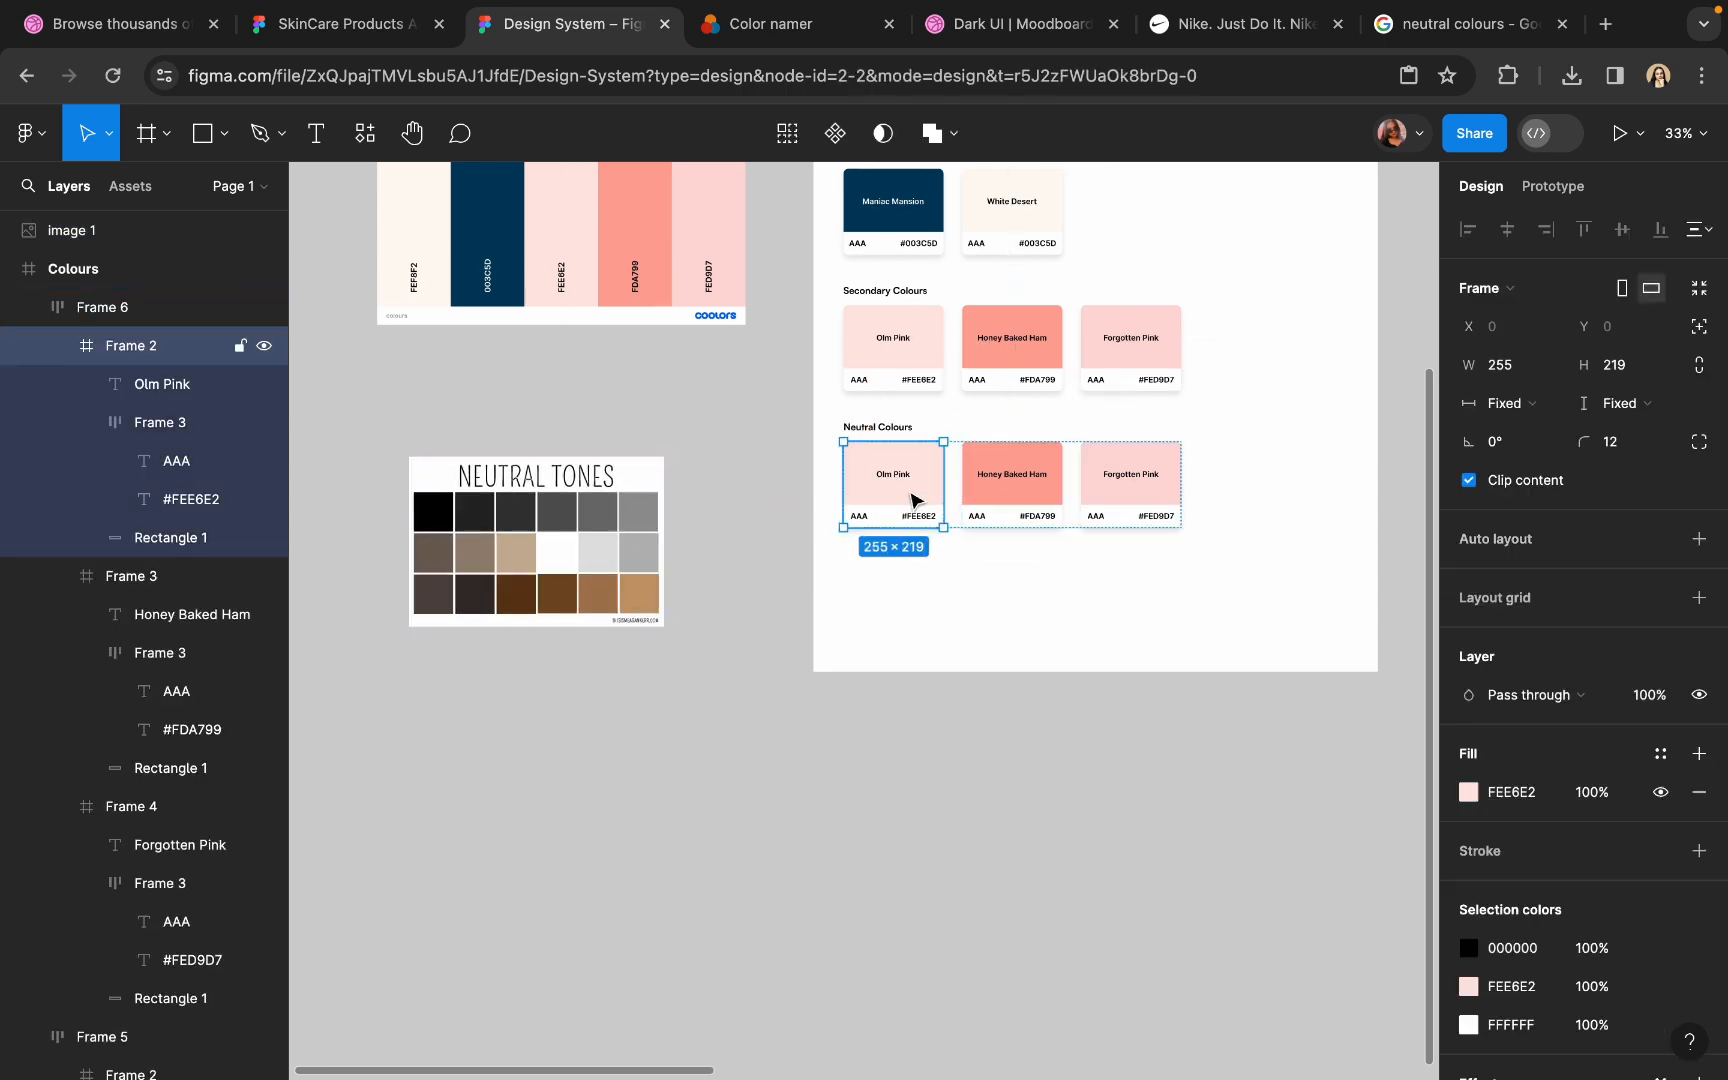
pyautogui.click(1468, 792)
pyautogui.click(1185, 792)
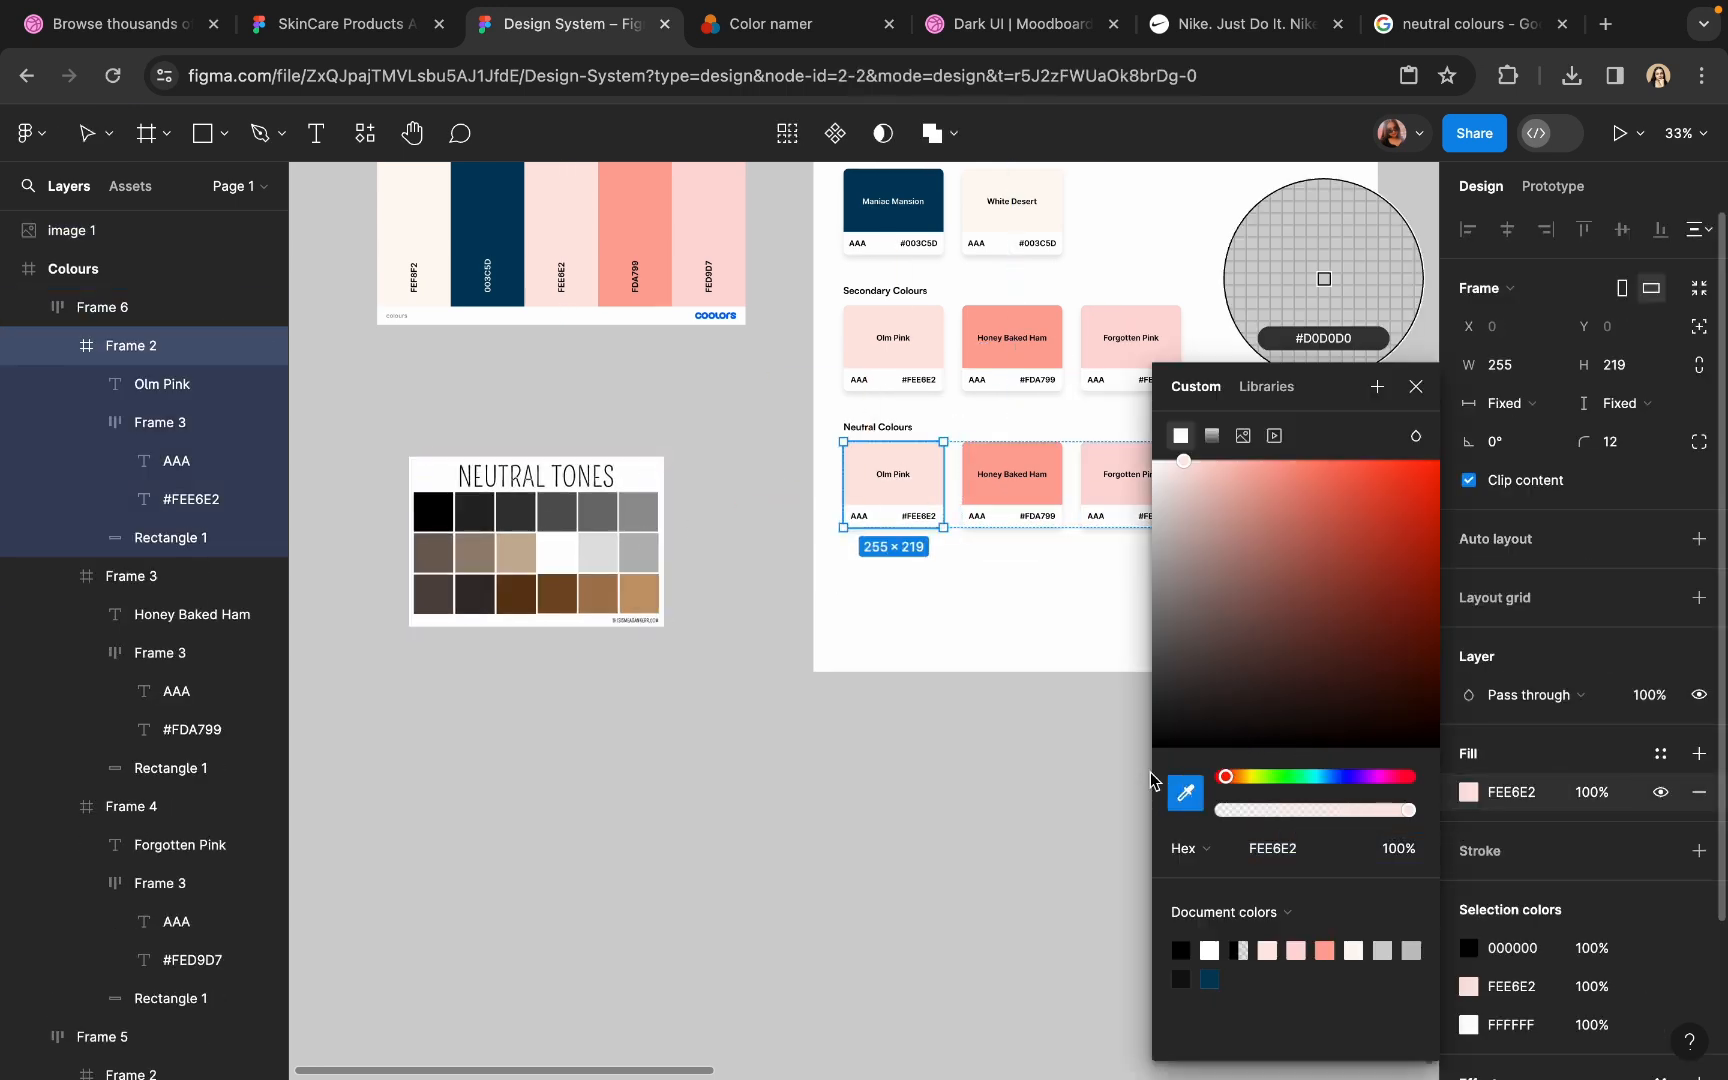
pyautogui.scroll(5, 664, 539)
pyautogui.click(495, 570)
pyautogui.hscroll(4, 495, 570)
pyautogui.scroll(1, 495, 570)
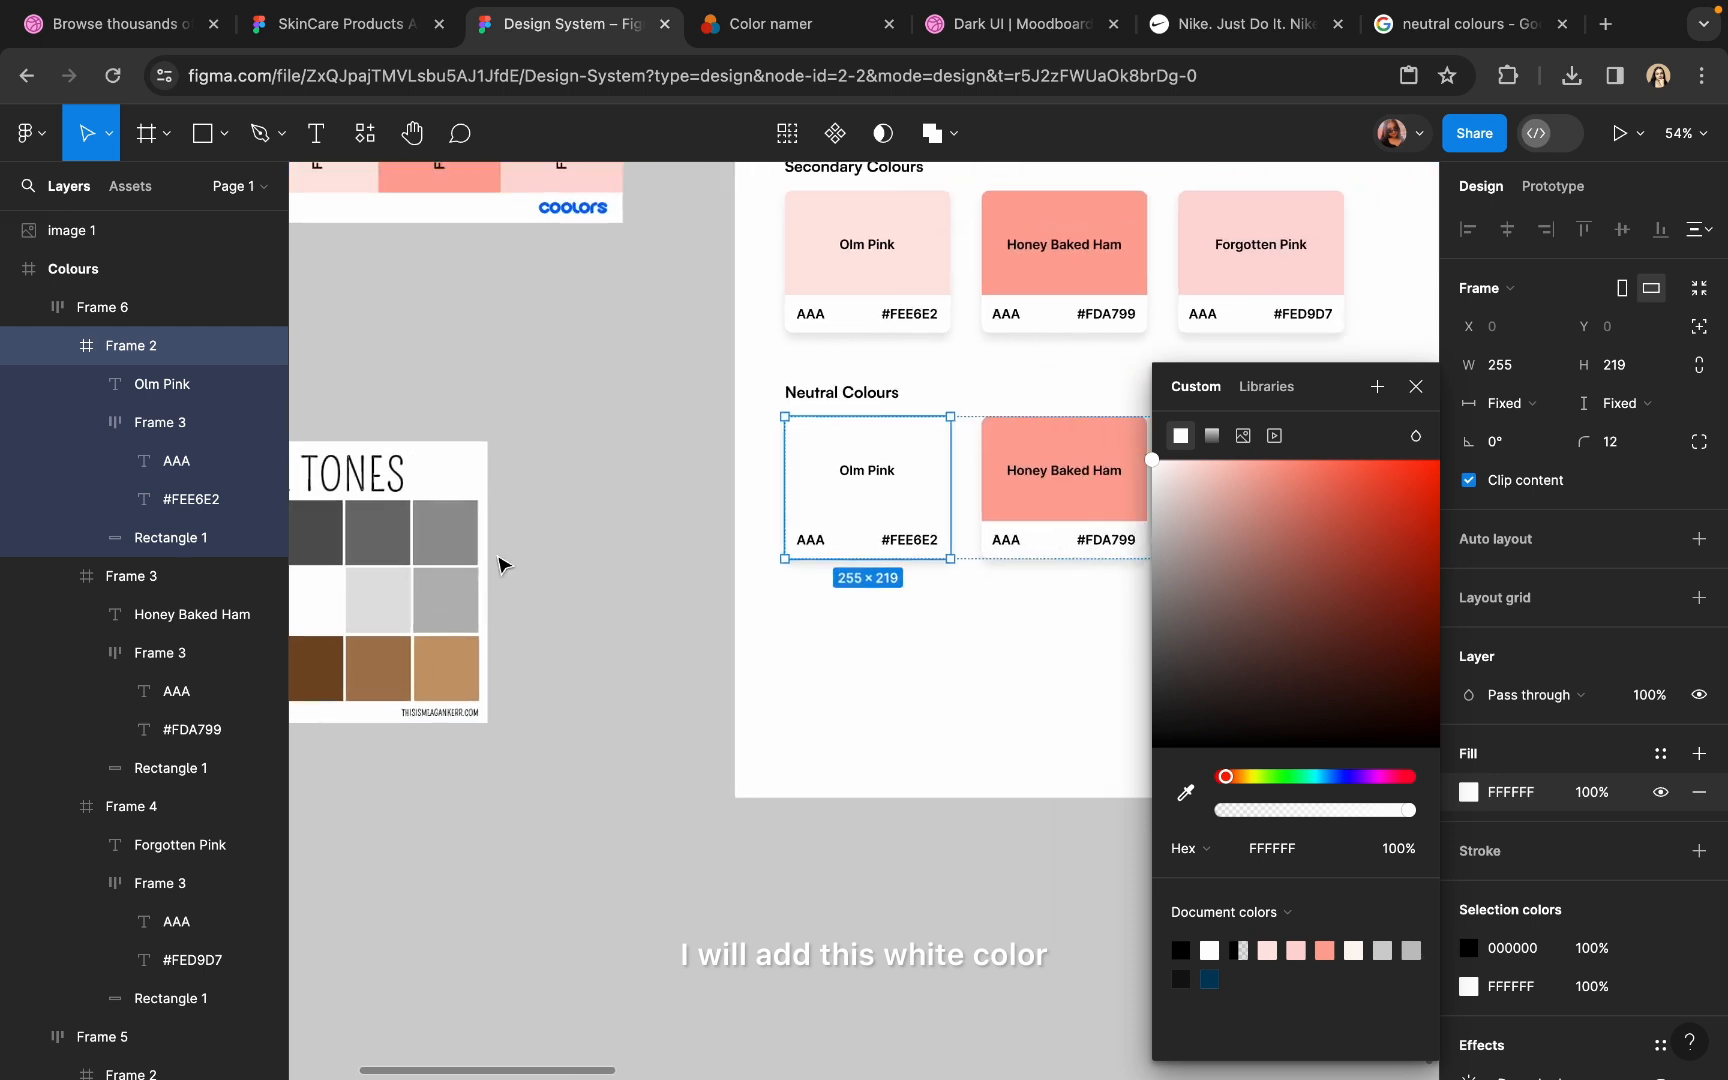
# - Copy the first neutral card's fill code and change its hex label to #FFFFFF
pyautogui.click(1525, 792)
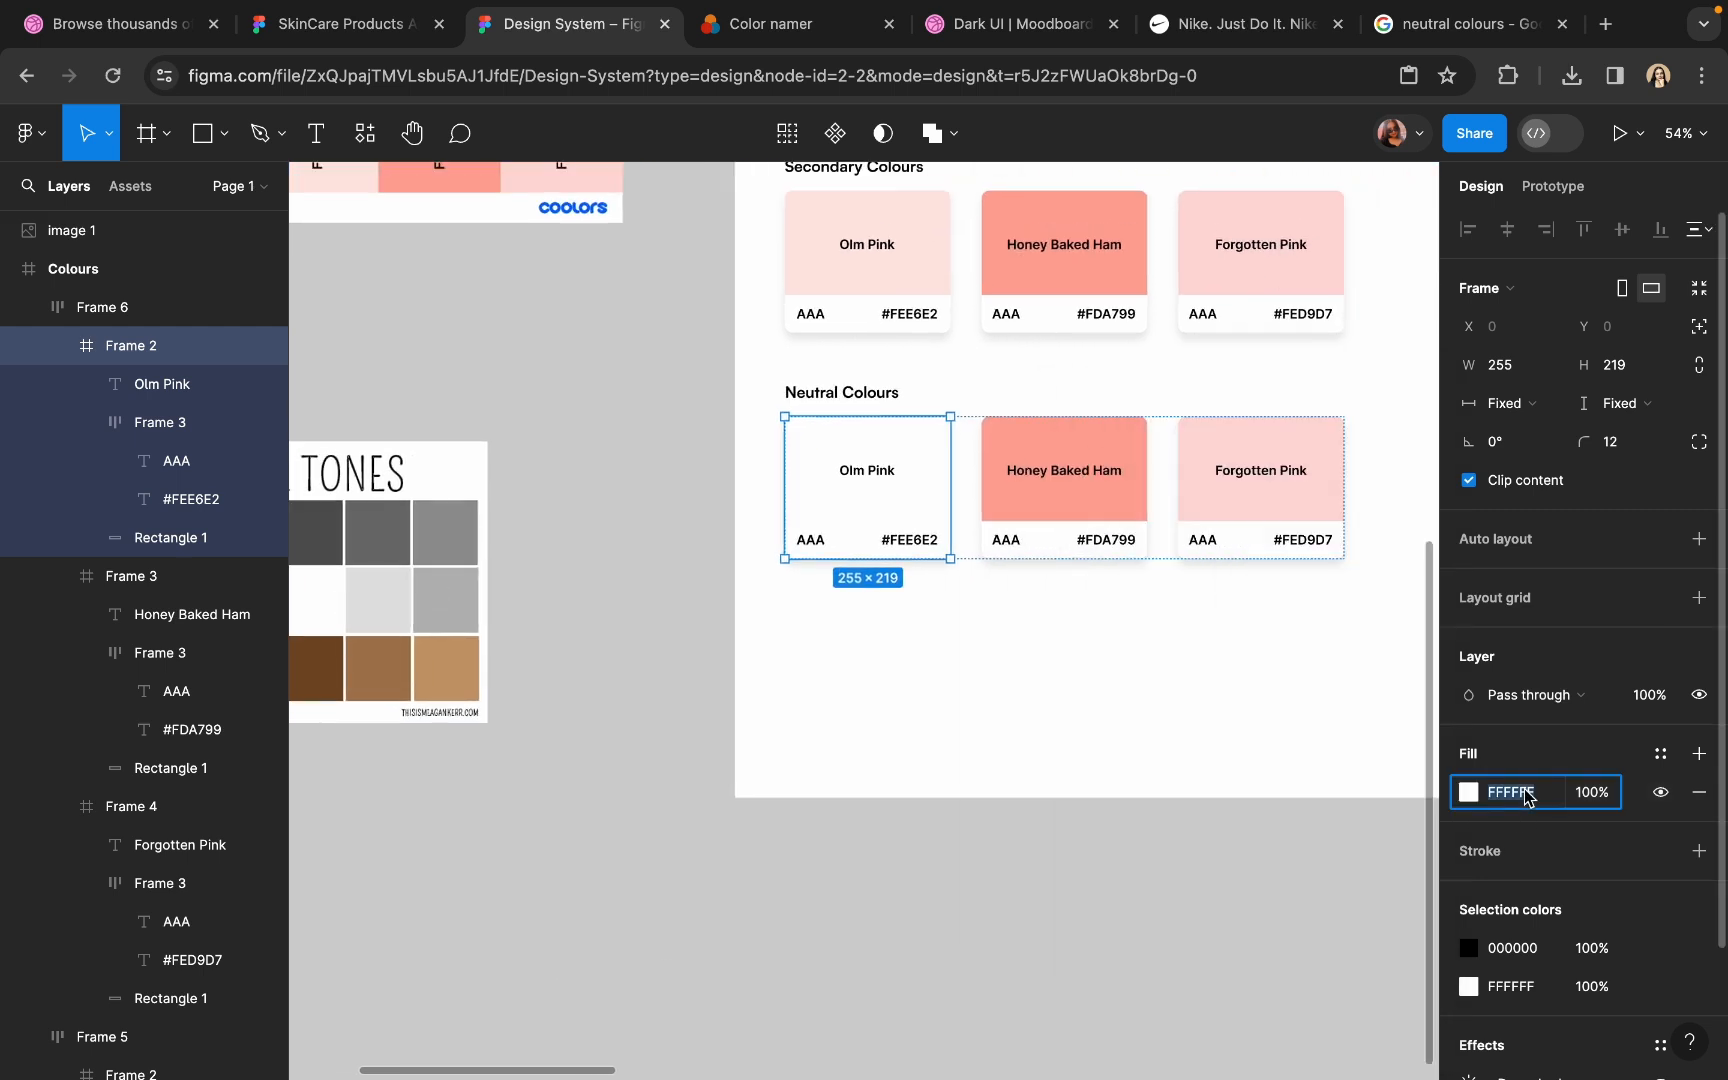
pyautogui.scroll(5, 905, 545)
pyautogui.doubleClick(891, 540)
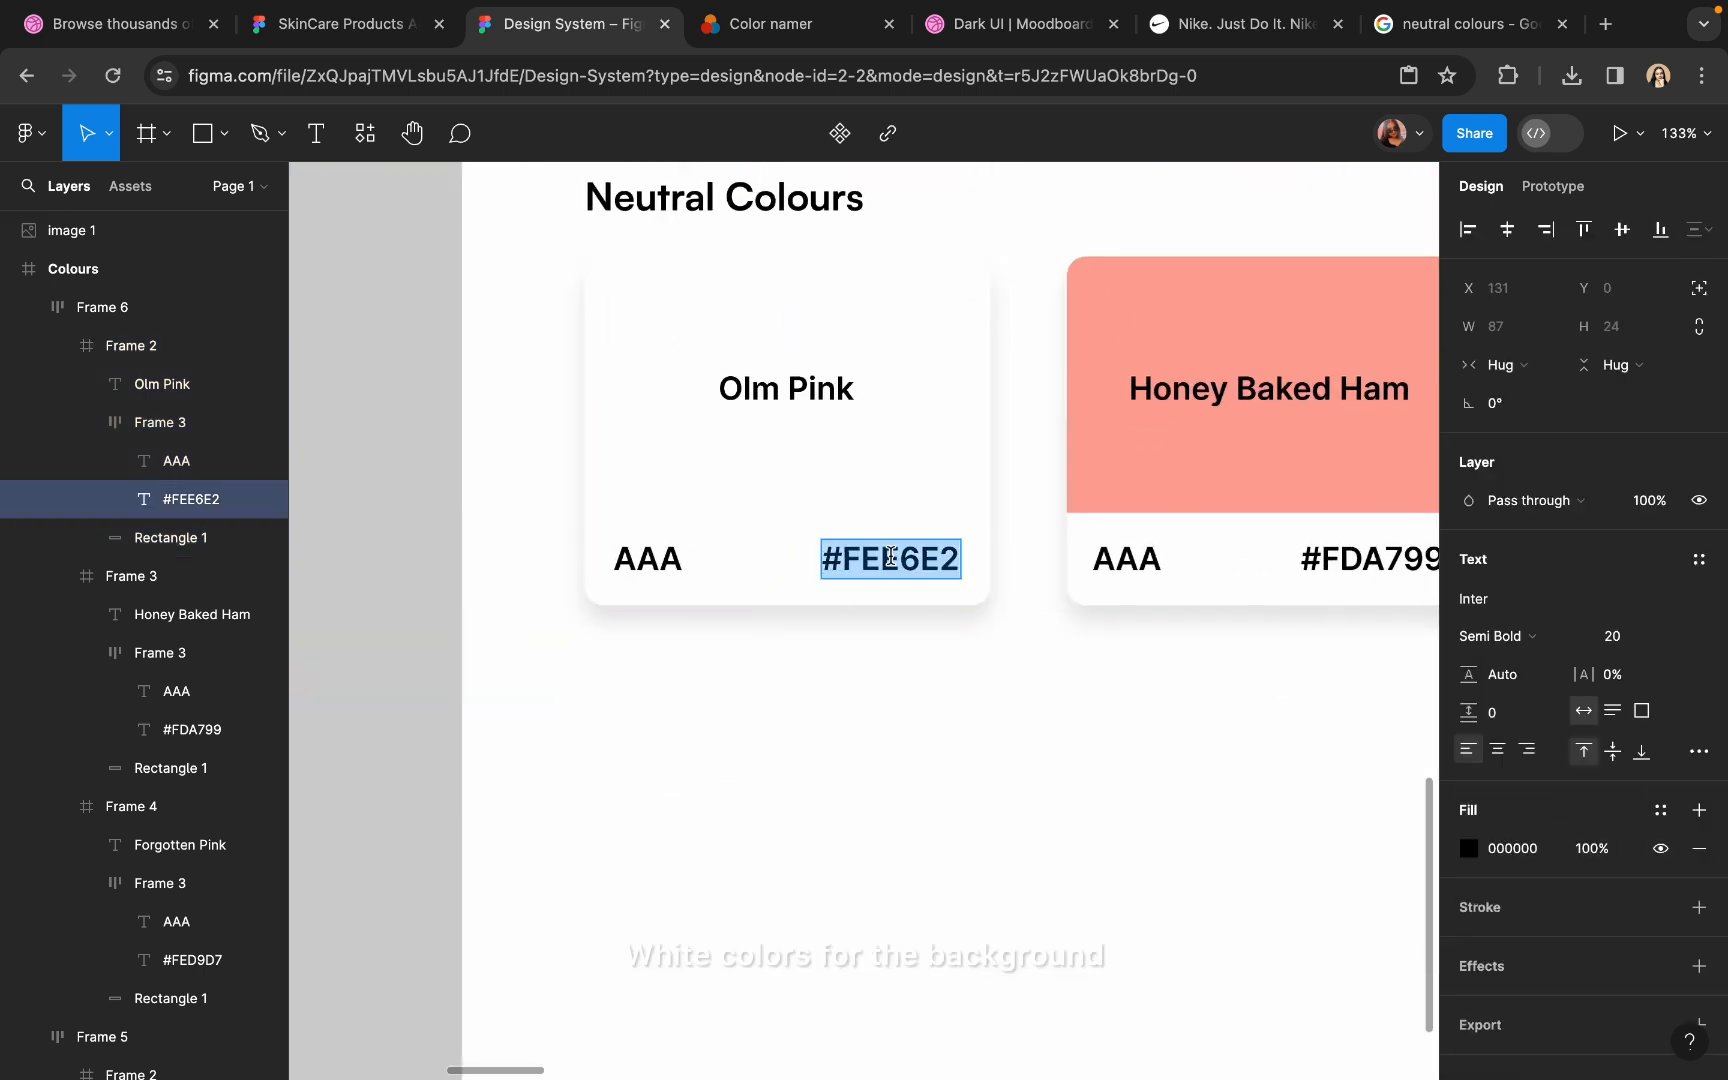
pyautogui.write('#FFFFFF')
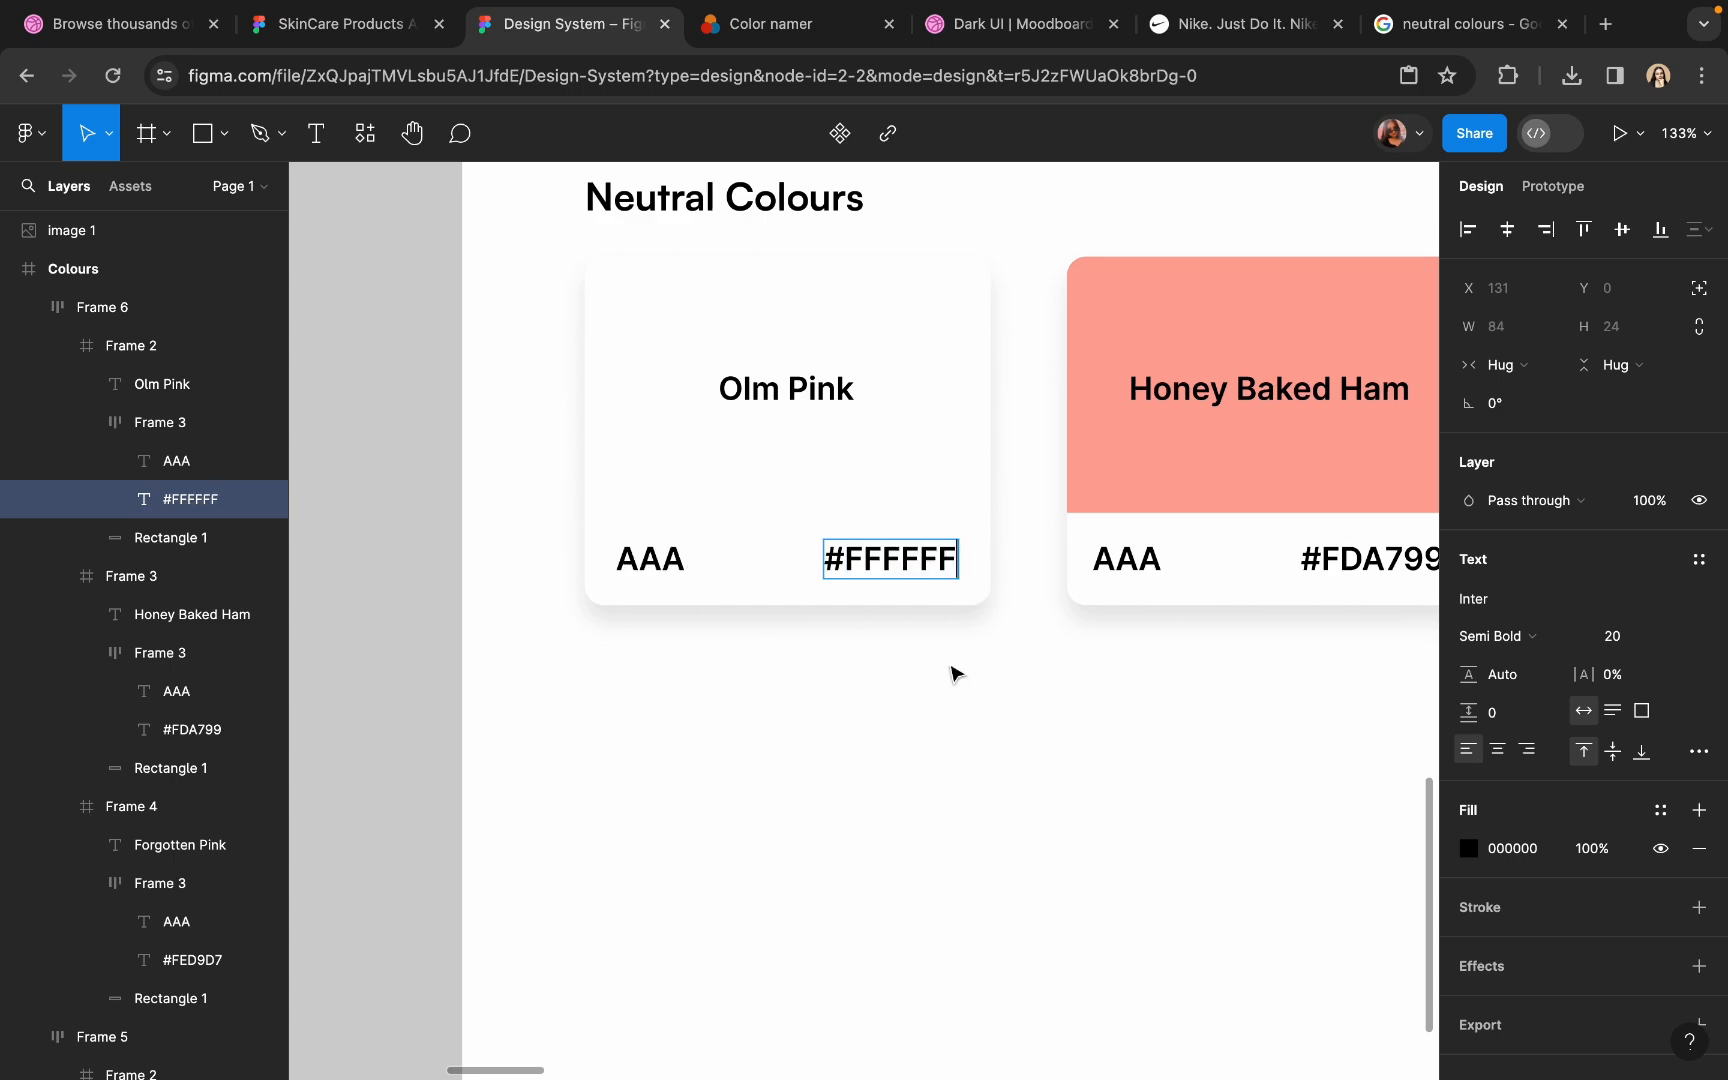
# - Fill the second card under Neutral Colours with black sampled from the Neutral Tones image, lightened to 141414
pyautogui.press('Escape')
pyautogui.scroll(-3, 953, 675)
pyautogui.scroll(-2, 952, 672)
pyautogui.doubleClick(1116, 550)
pyautogui.press('Escape')
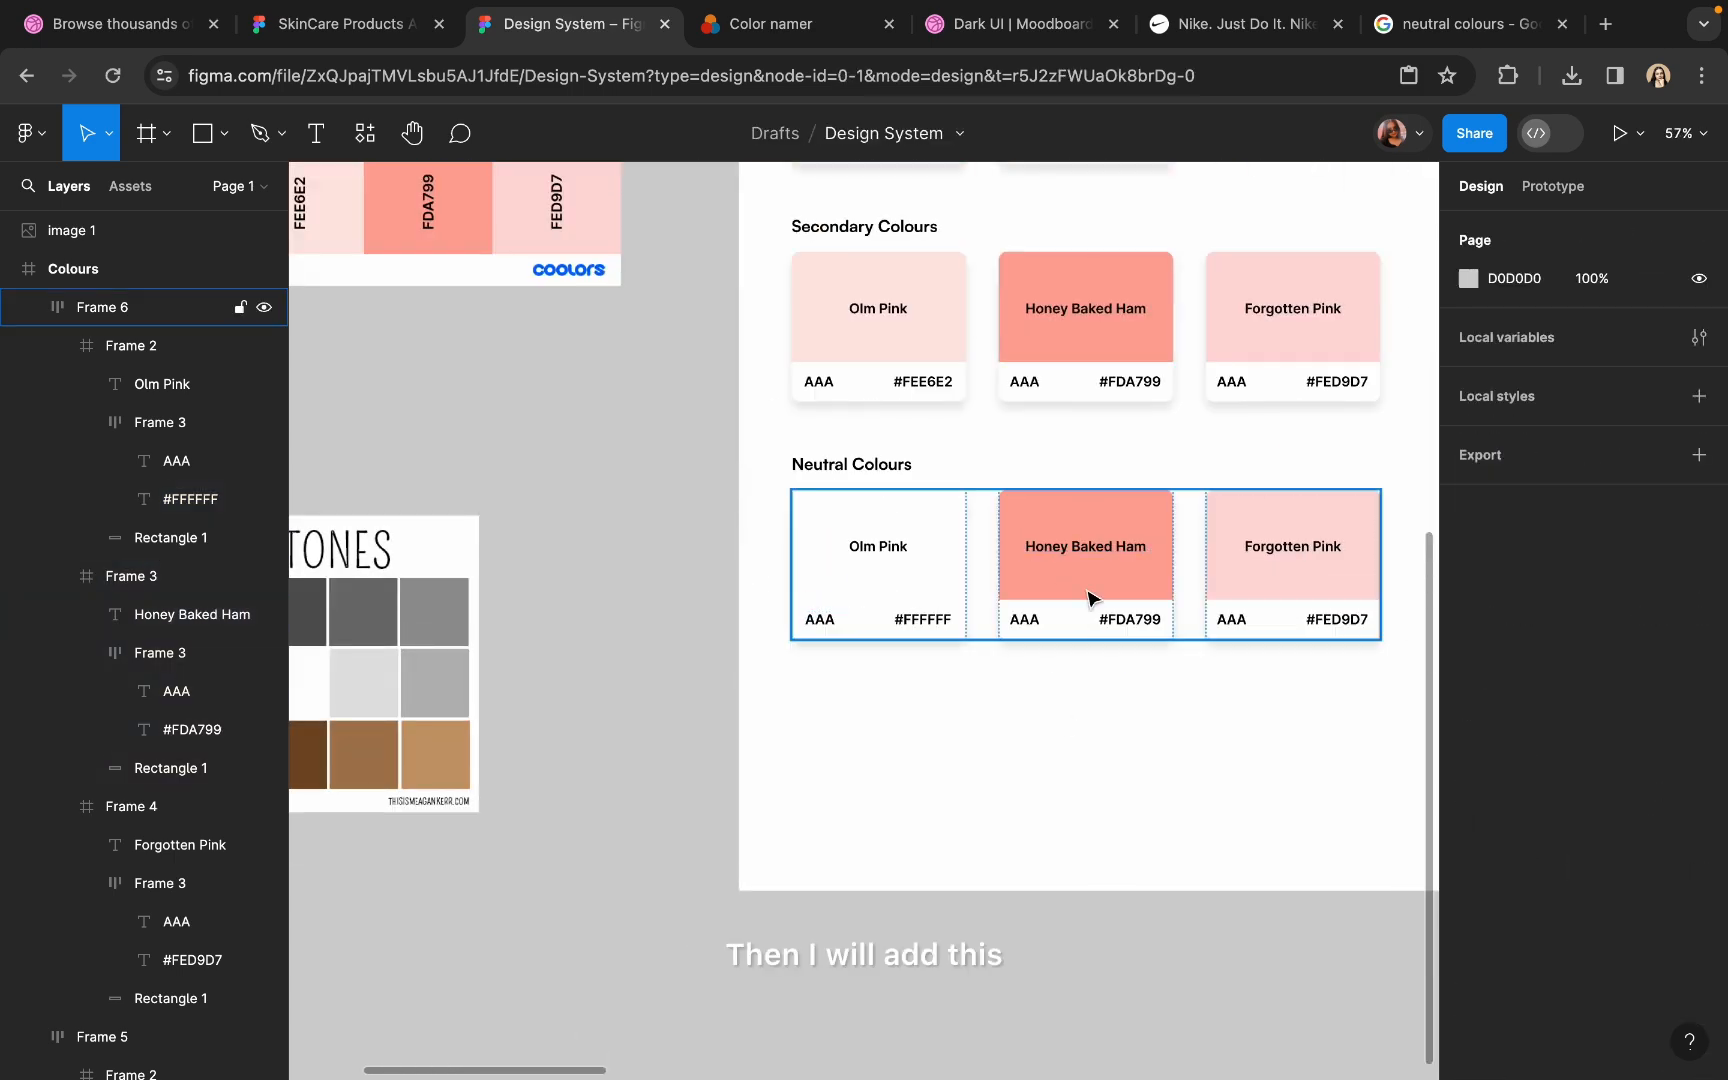
pyautogui.doubleClick(1088, 592)
pyautogui.click(1468, 792)
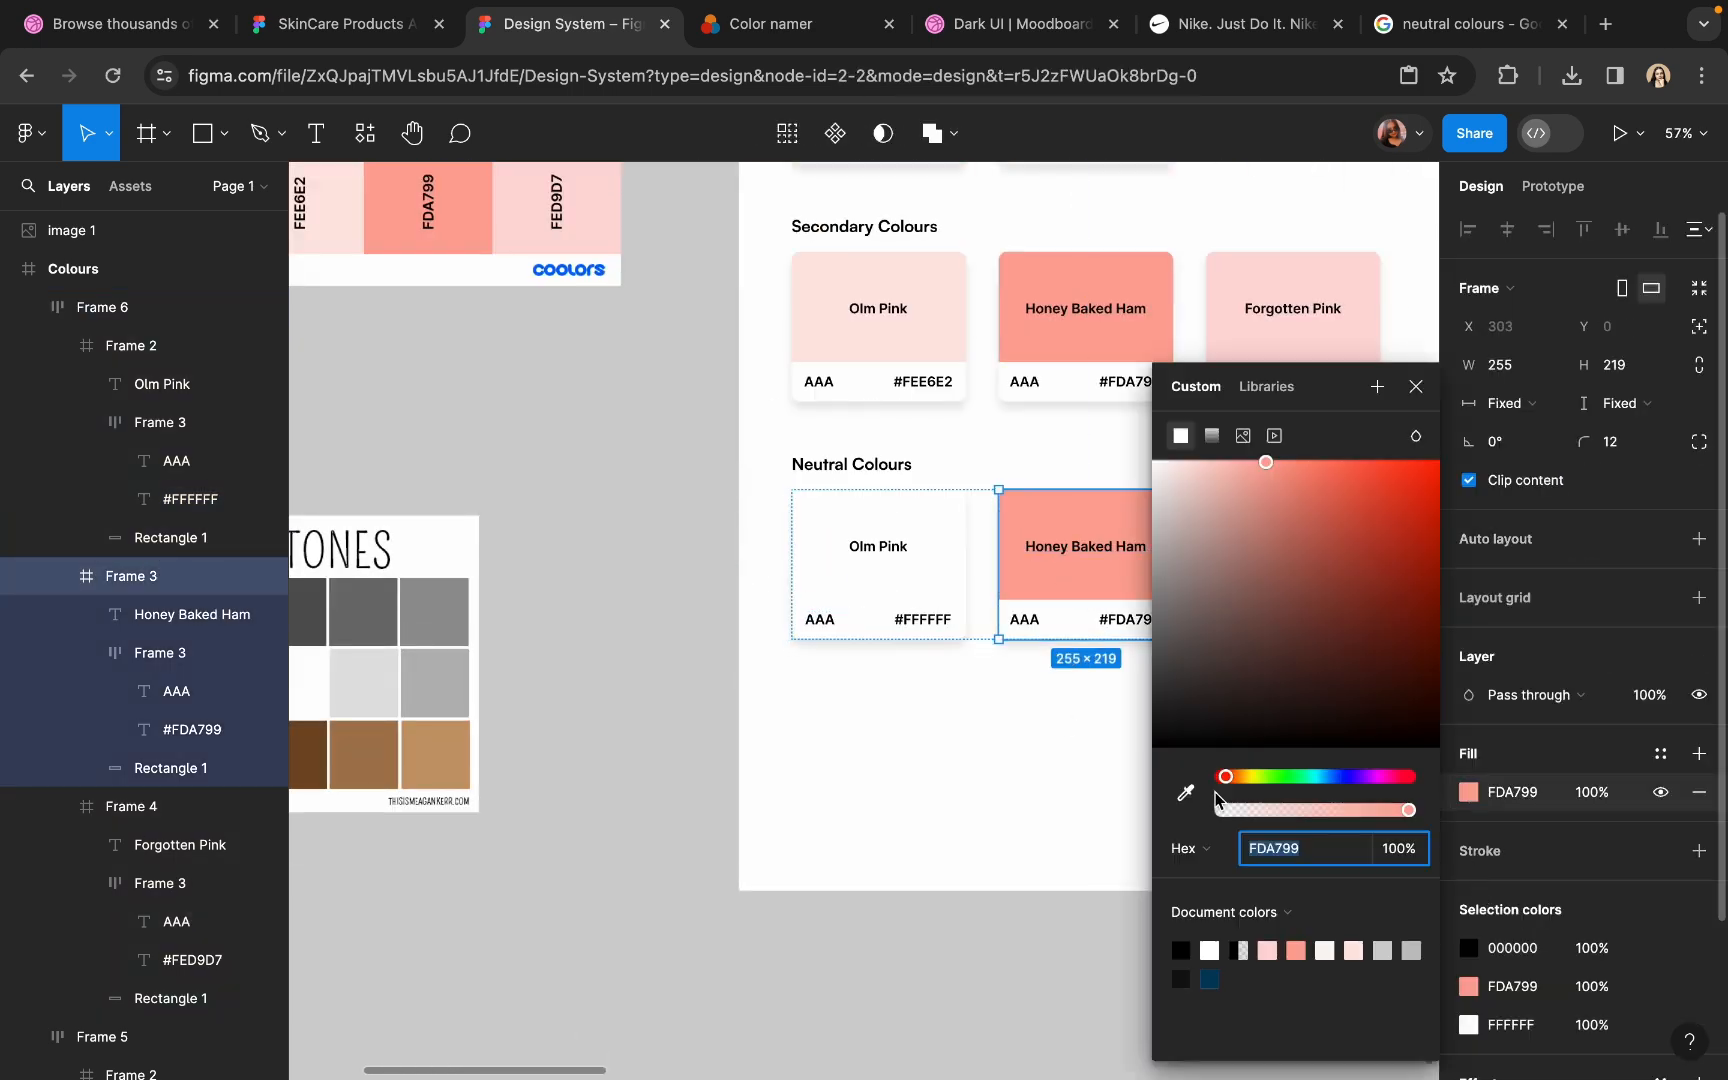
pyautogui.click(1184, 793)
pyautogui.hscroll(-10, 991, 764)
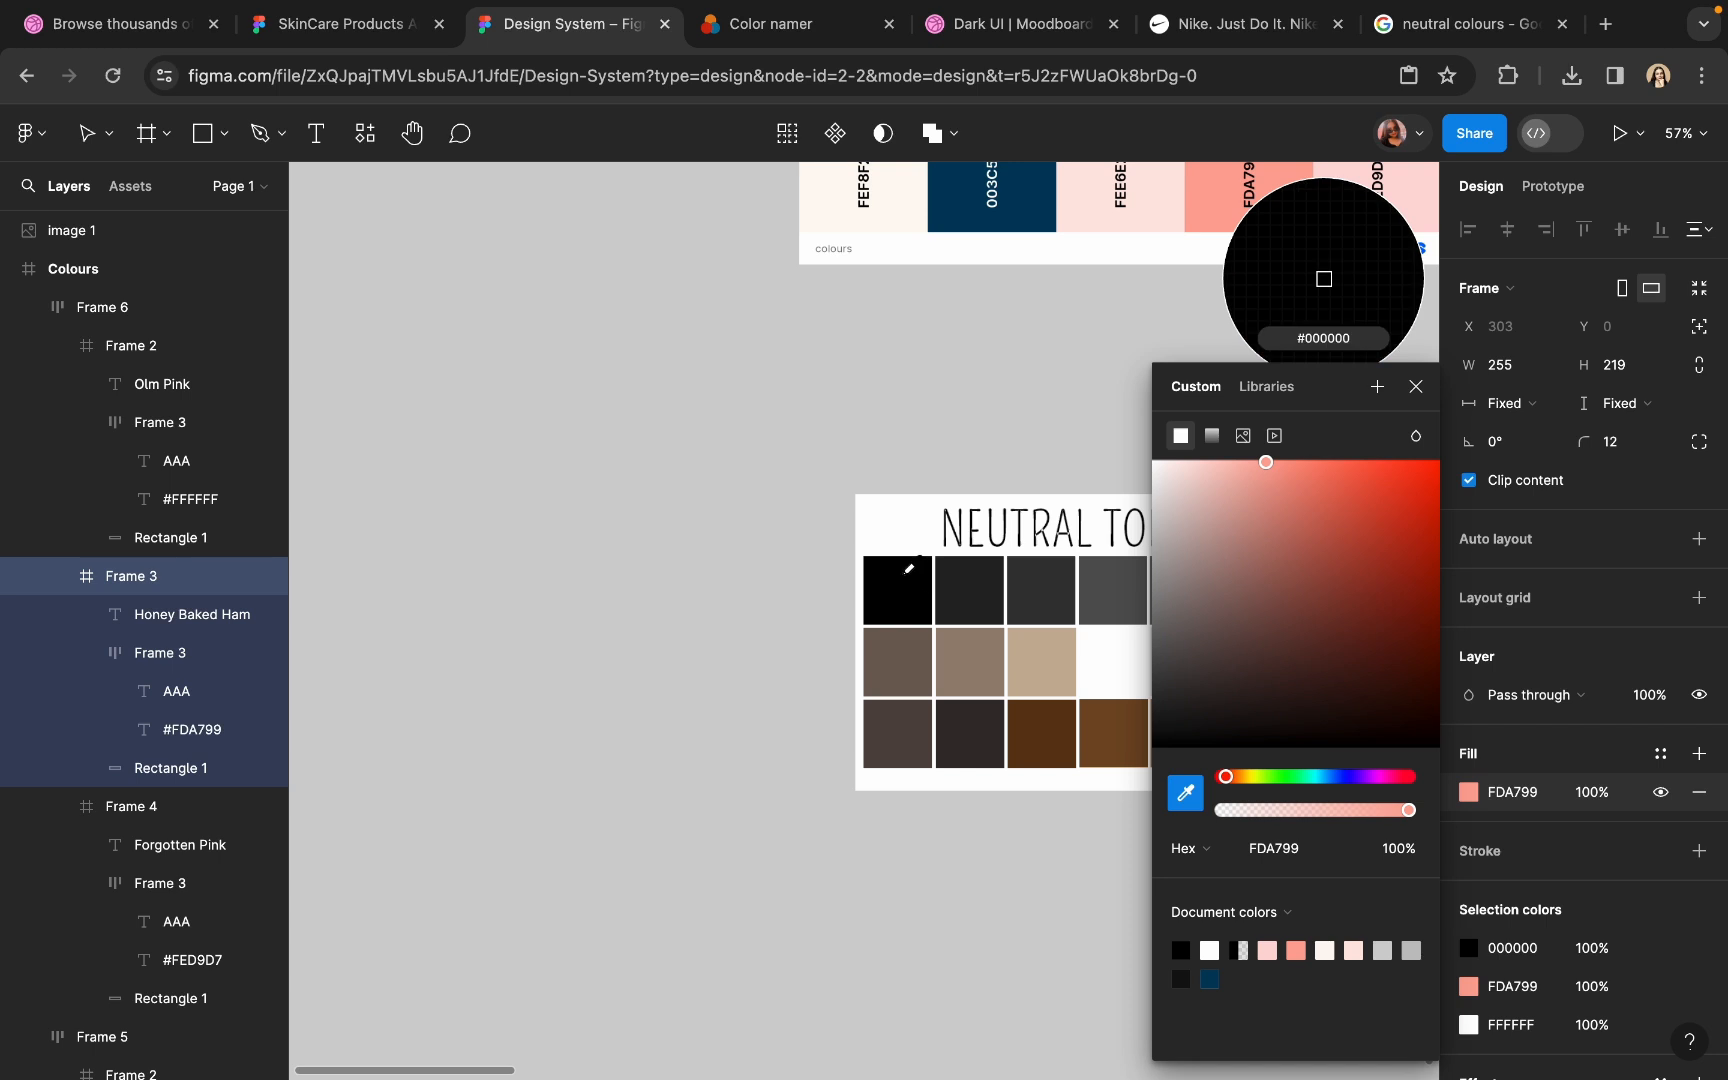
pyautogui.click(909, 569)
pyautogui.hscroll(10, 909, 580)
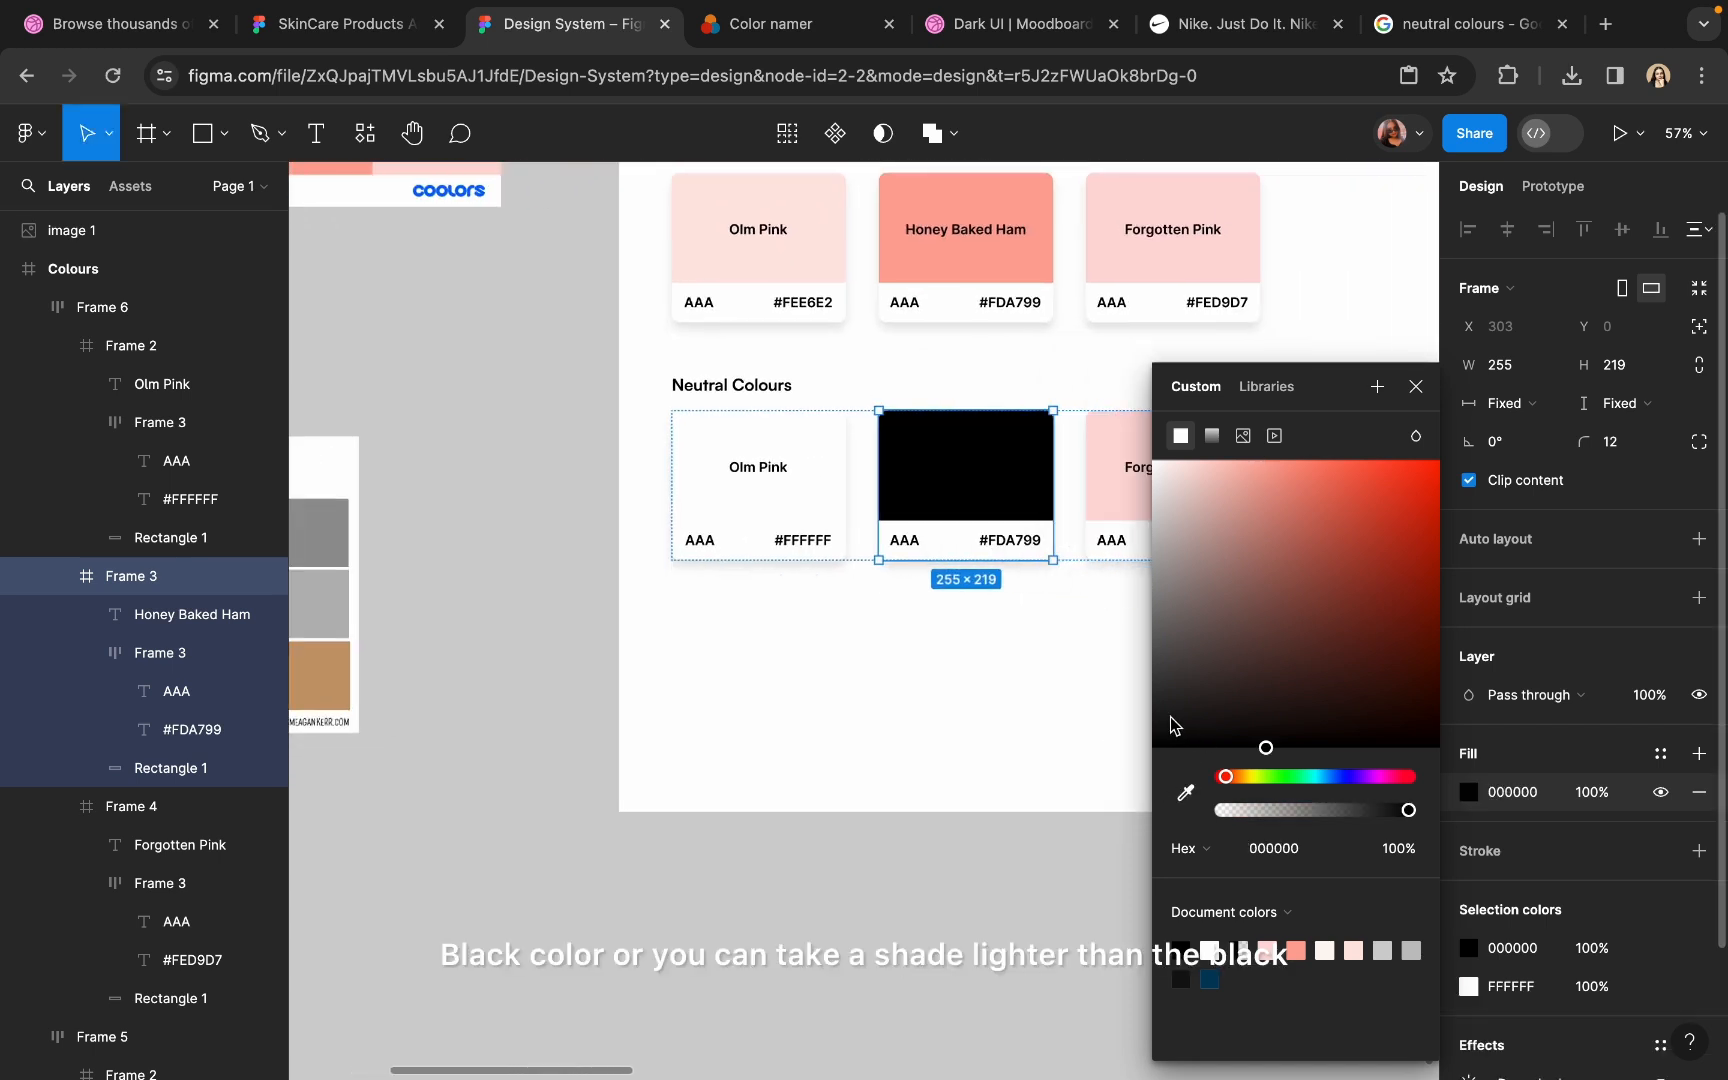
pyautogui.moveTo(1173, 724)
pyautogui.mouseDown()
pyautogui.moveTo(1147, 740)
pyautogui.moveTo(1146, 725)
pyautogui.mouseUp()
# - Copy the second neutral card's fill code and change its hex label to #141414
pyautogui.click(1290, 849)
pyautogui.press('super+c')
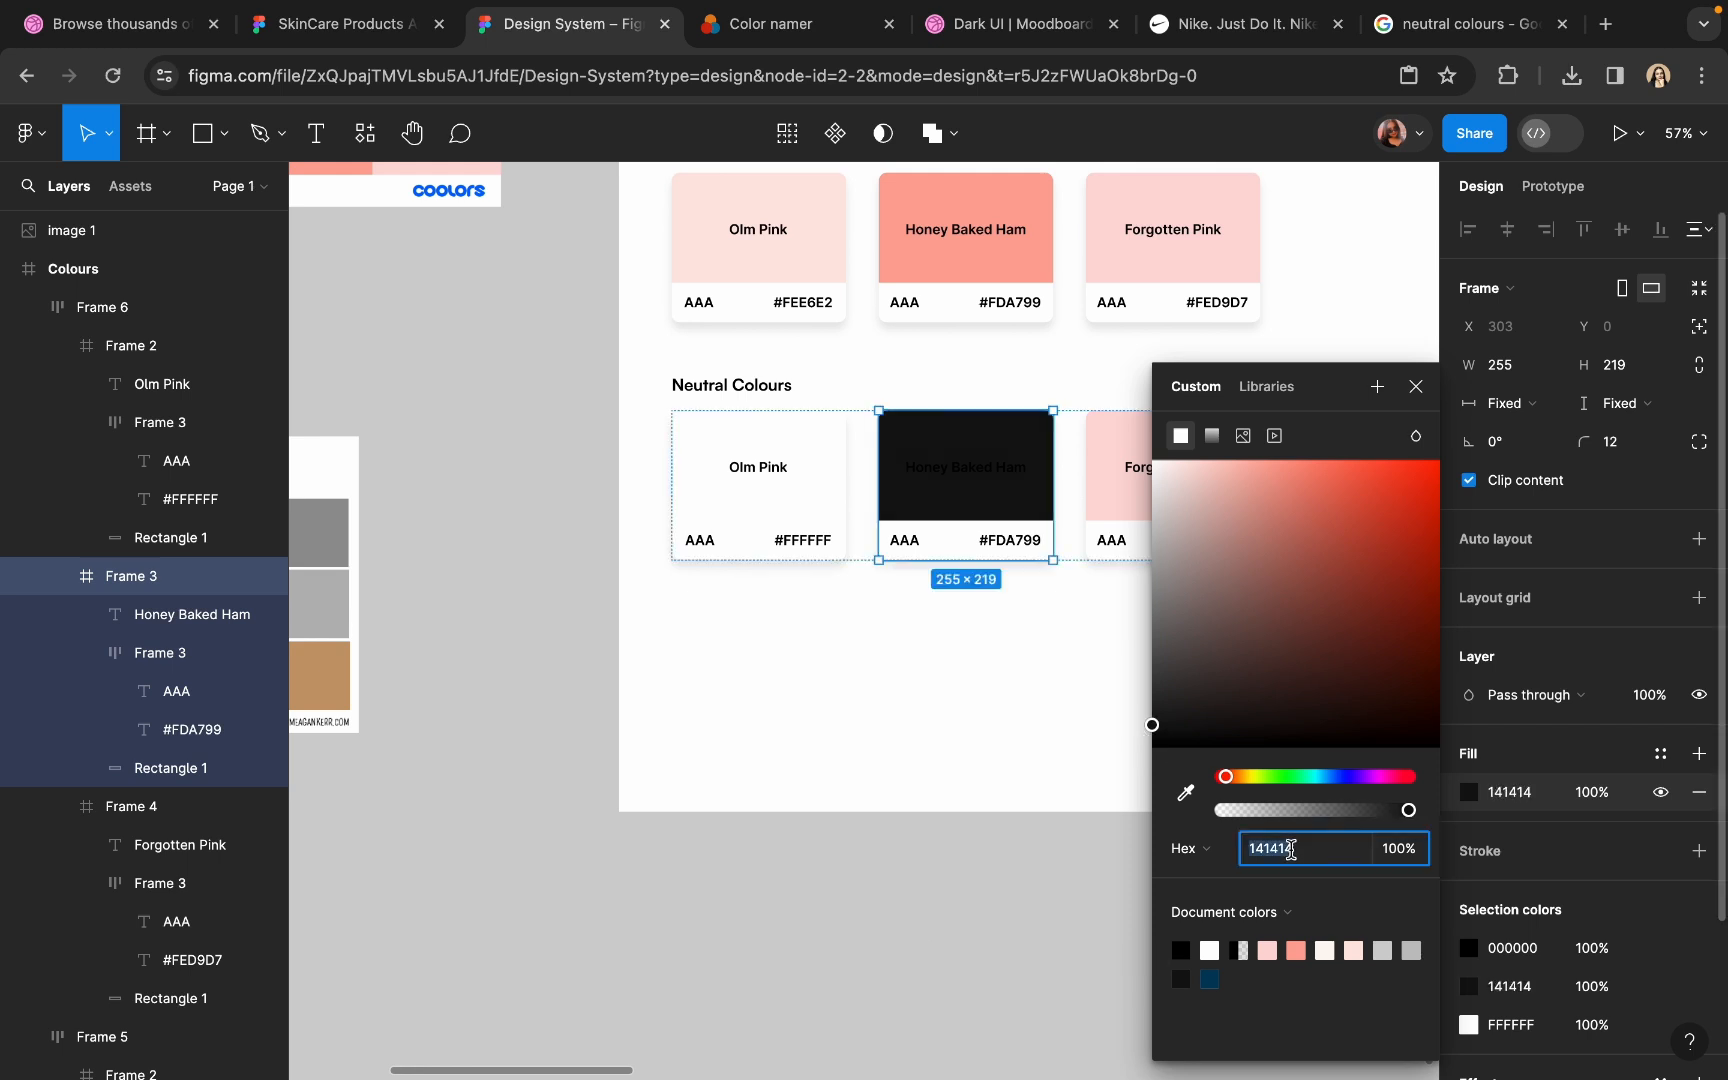
pyautogui.scroll(5, 1000, 545)
pyautogui.doubleClick(988, 525)
pyautogui.click(975, 528)
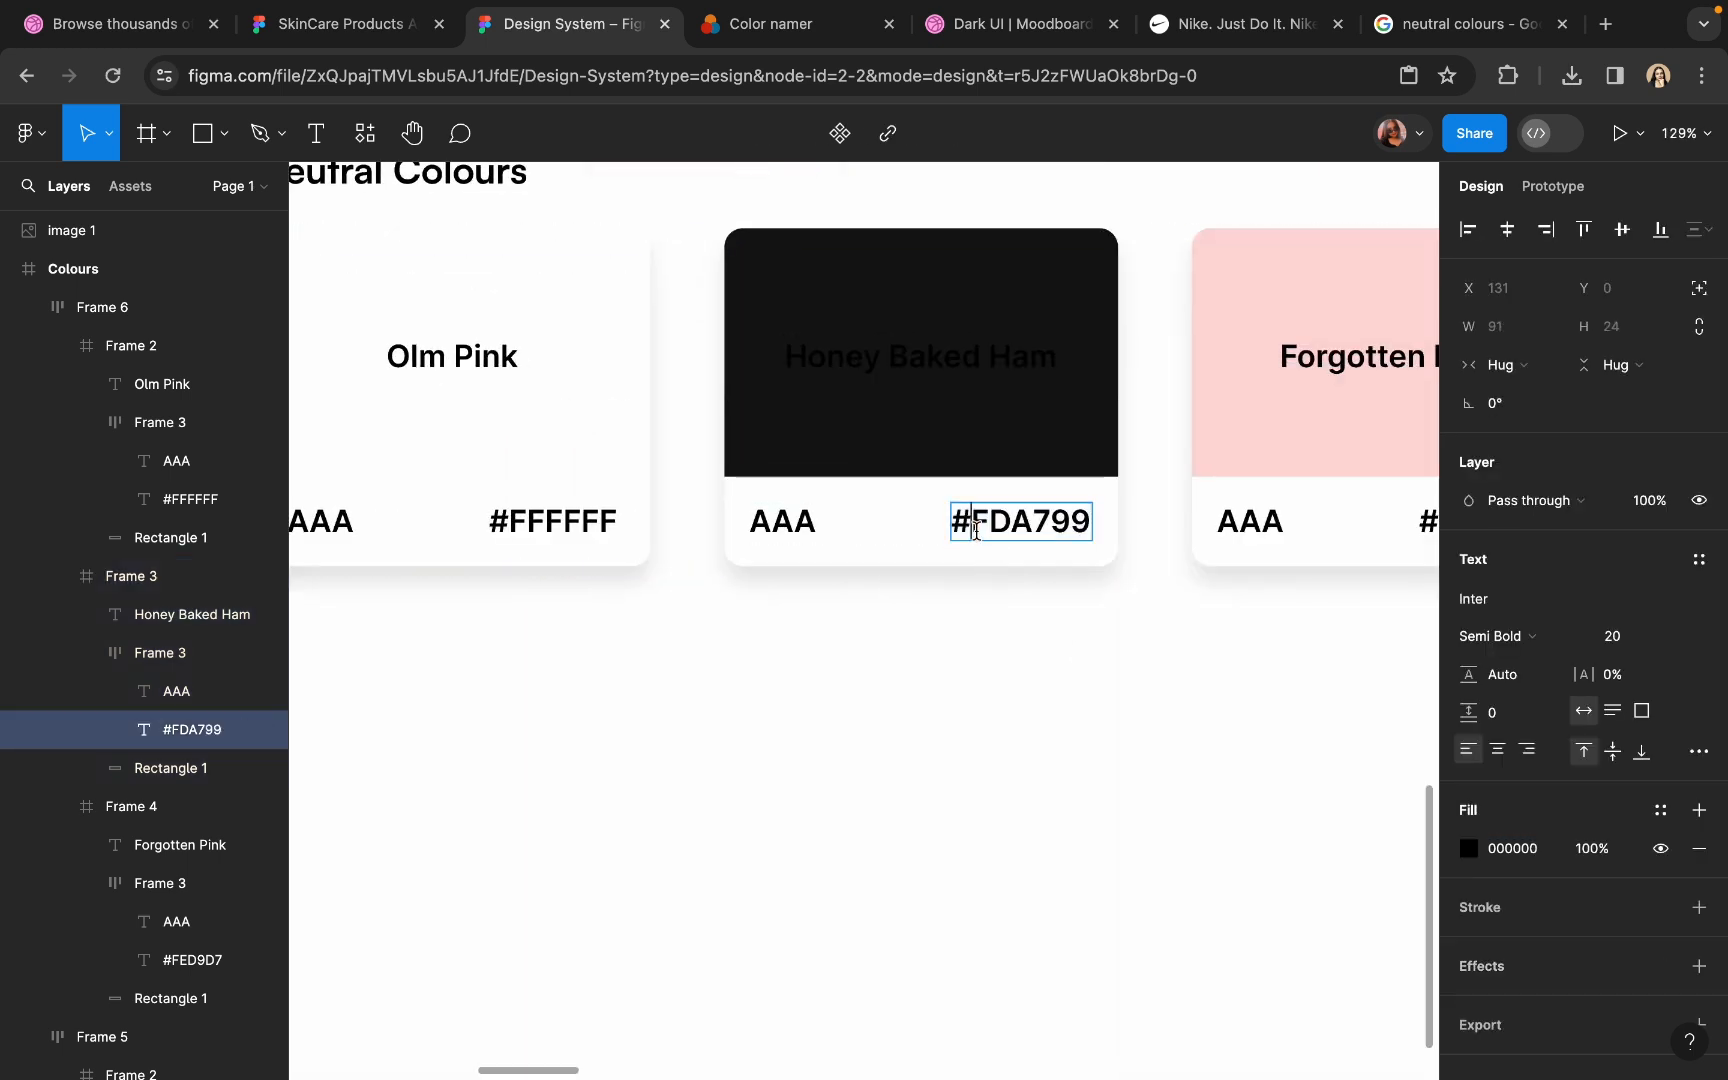
pyautogui.moveTo(975, 530); pyautogui.dragTo(1088, 546)
pyautogui.press('super+v')
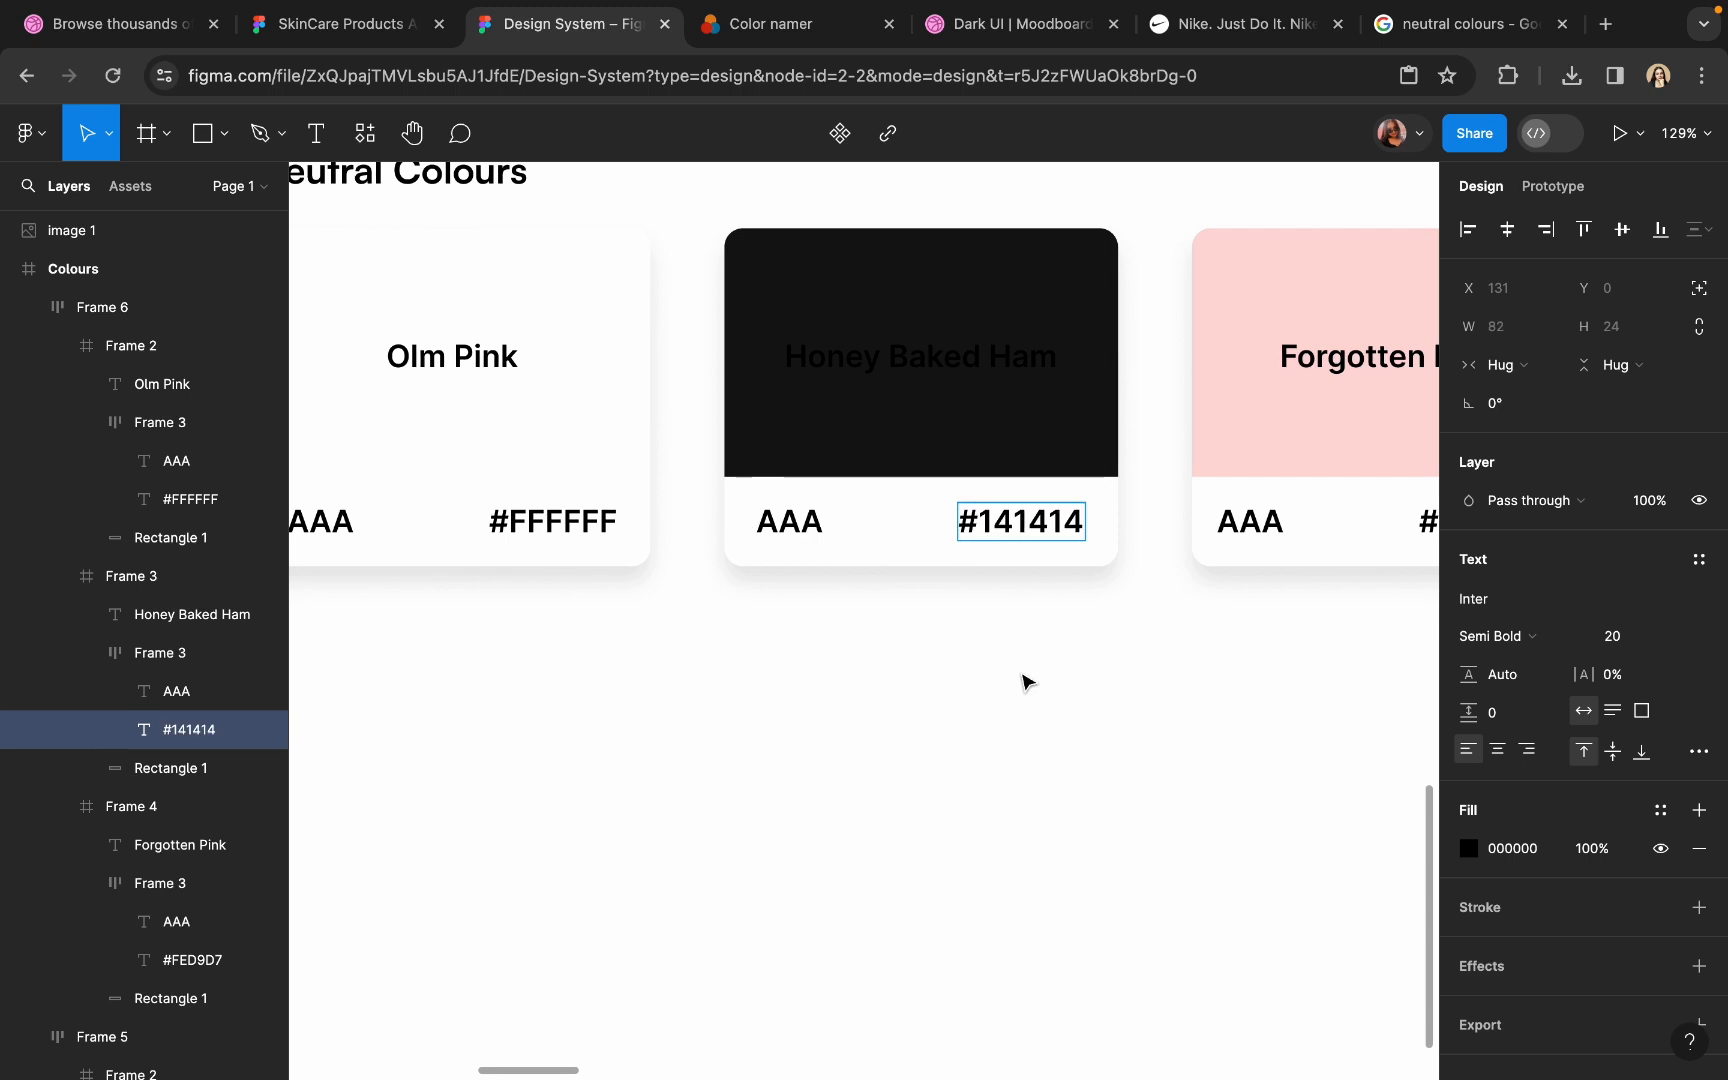
pyautogui.press('Escape')
# - Change the colour name text on the near-black neutral card to white FFFFFF
pyautogui.click(957, 372)
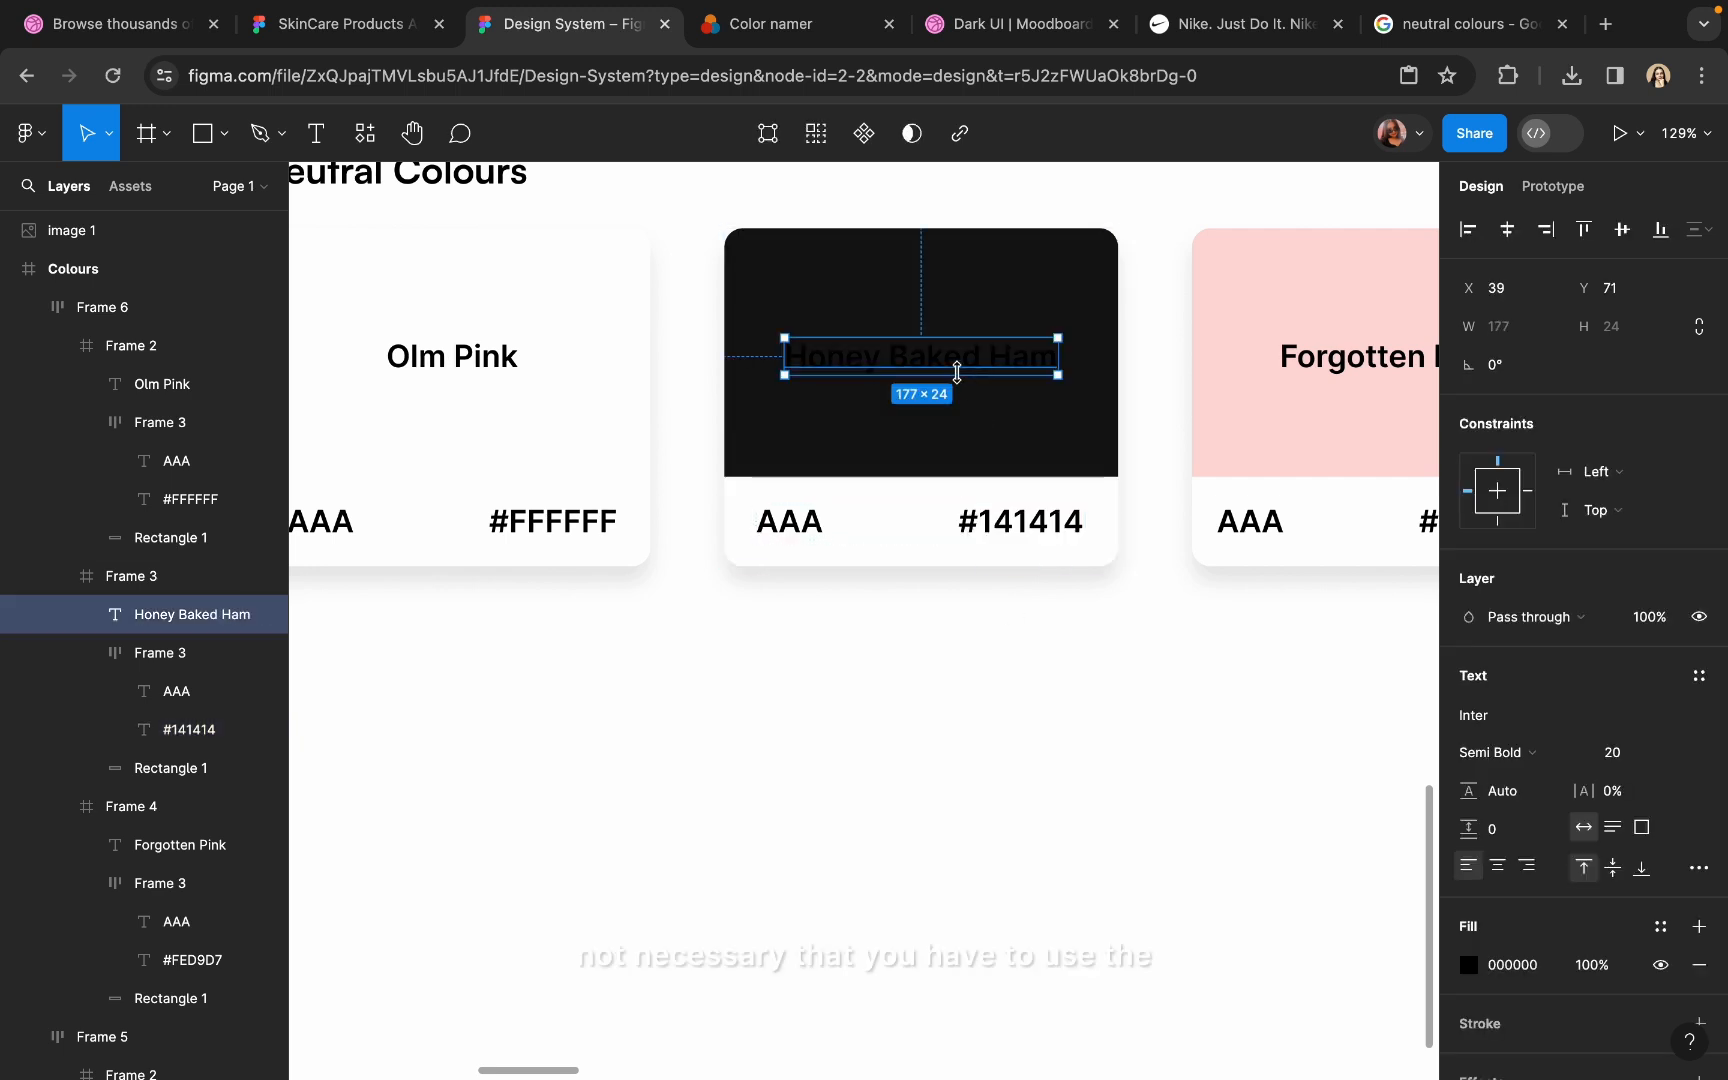
pyautogui.click(1469, 965)
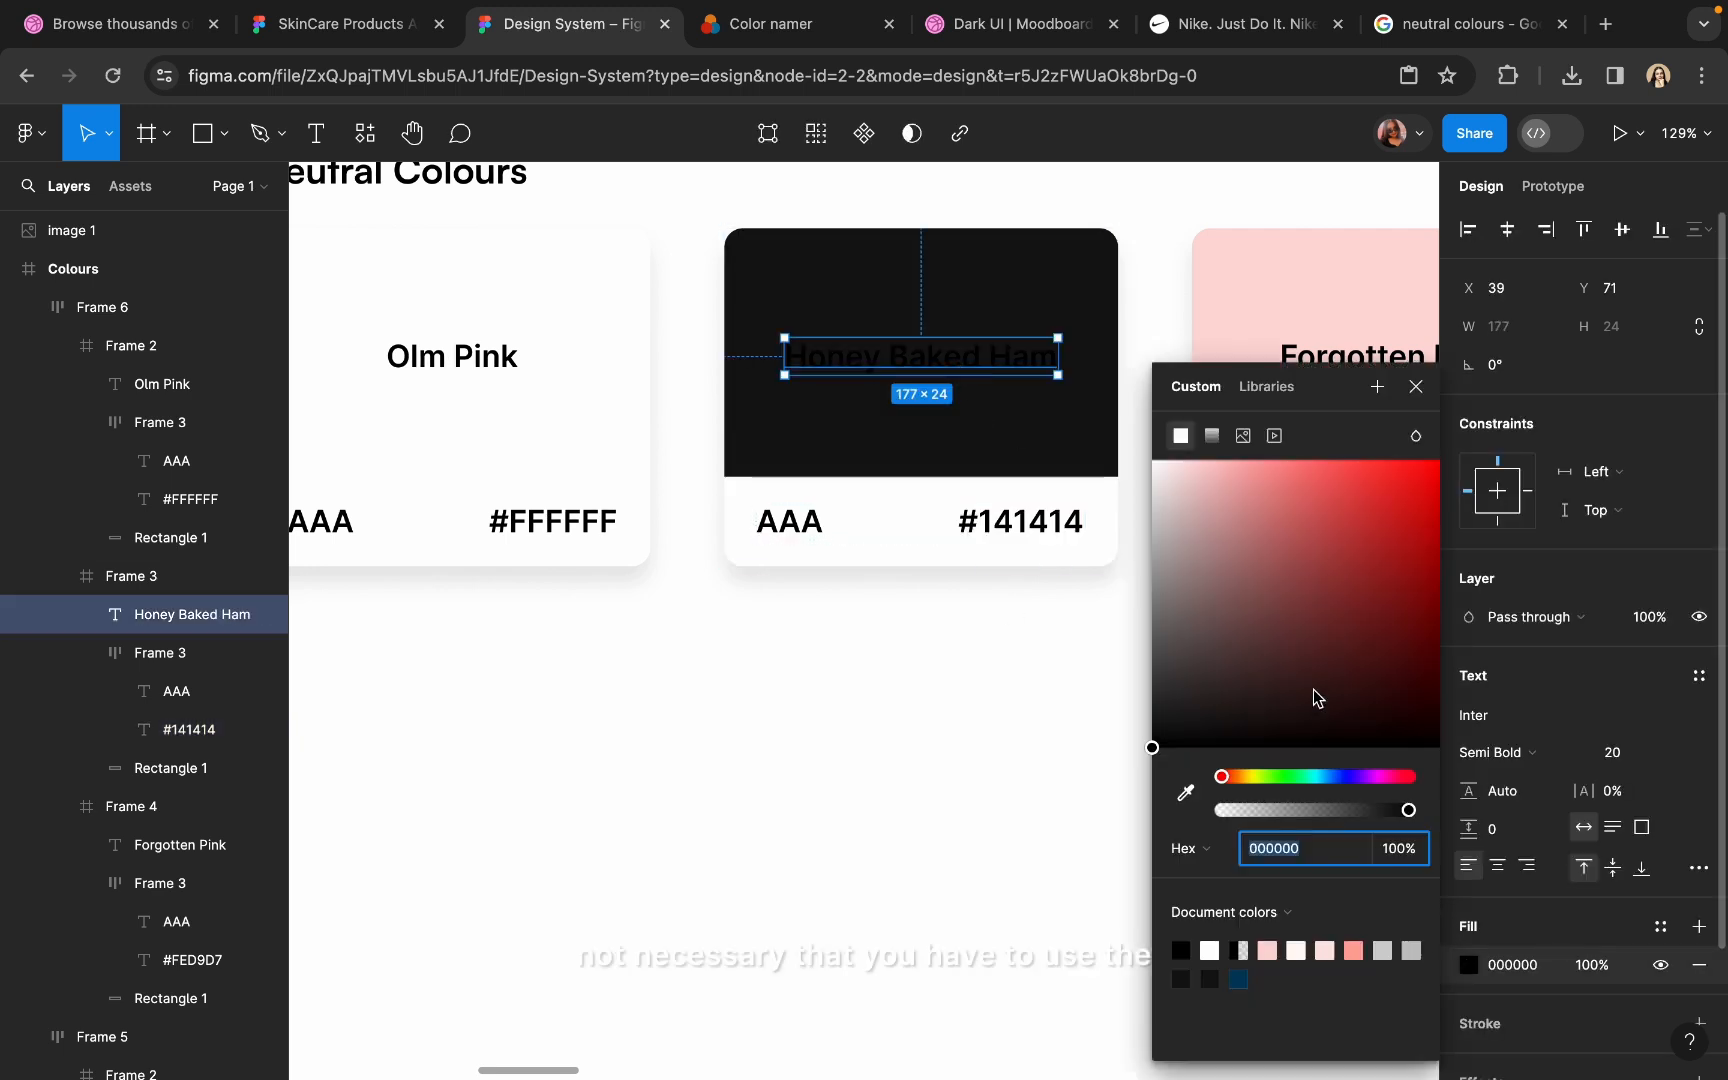
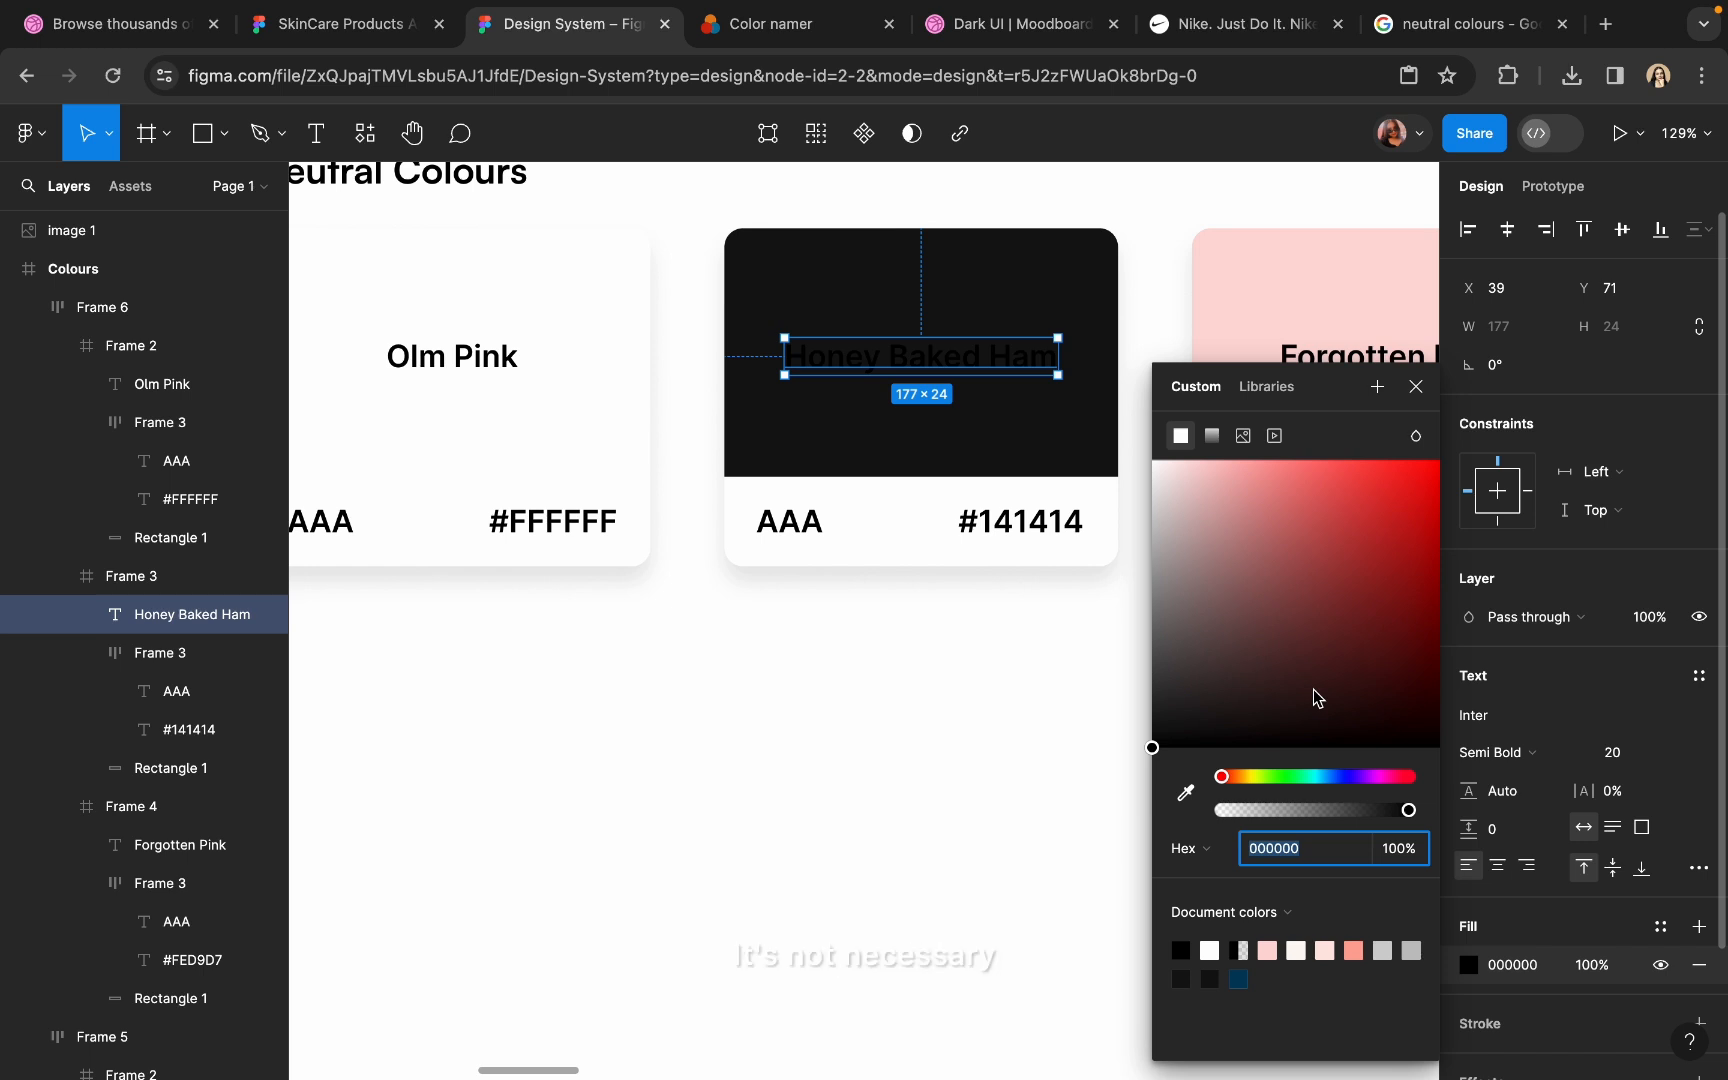
pyautogui.moveTo(1313, 689); pyautogui.dragTo(1102, 458)
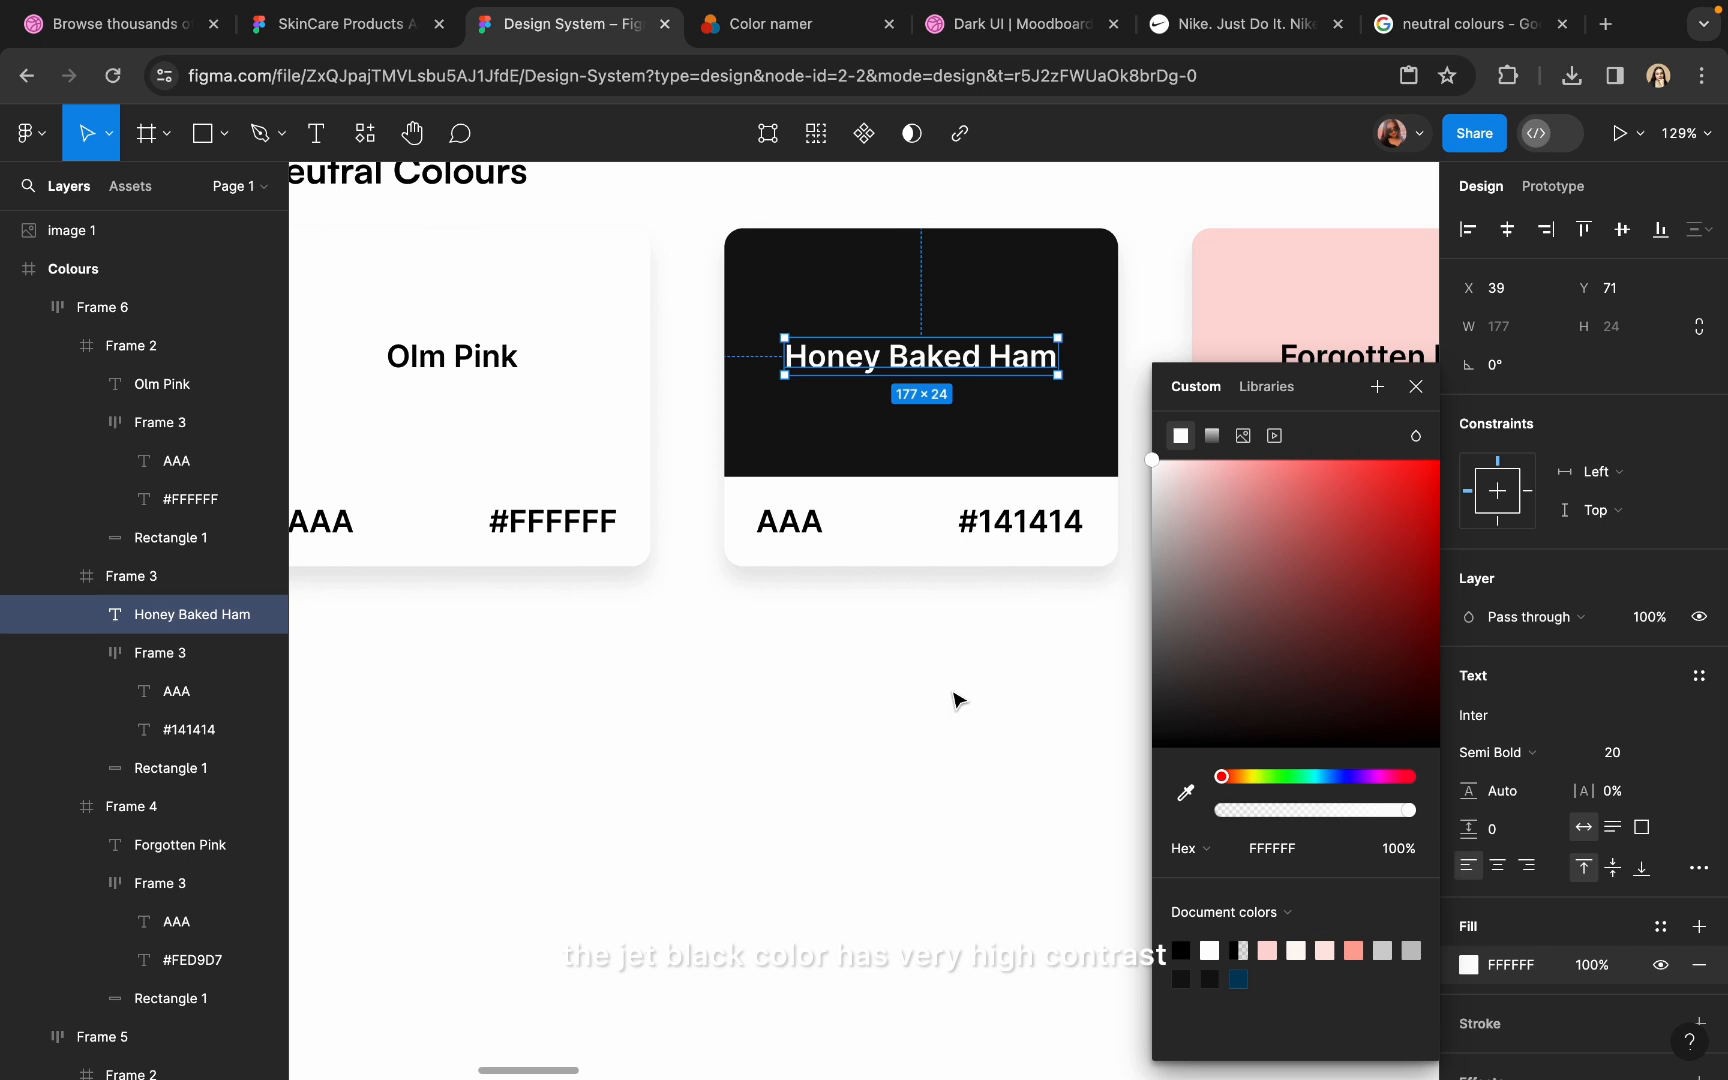
pyautogui.click(933, 703)
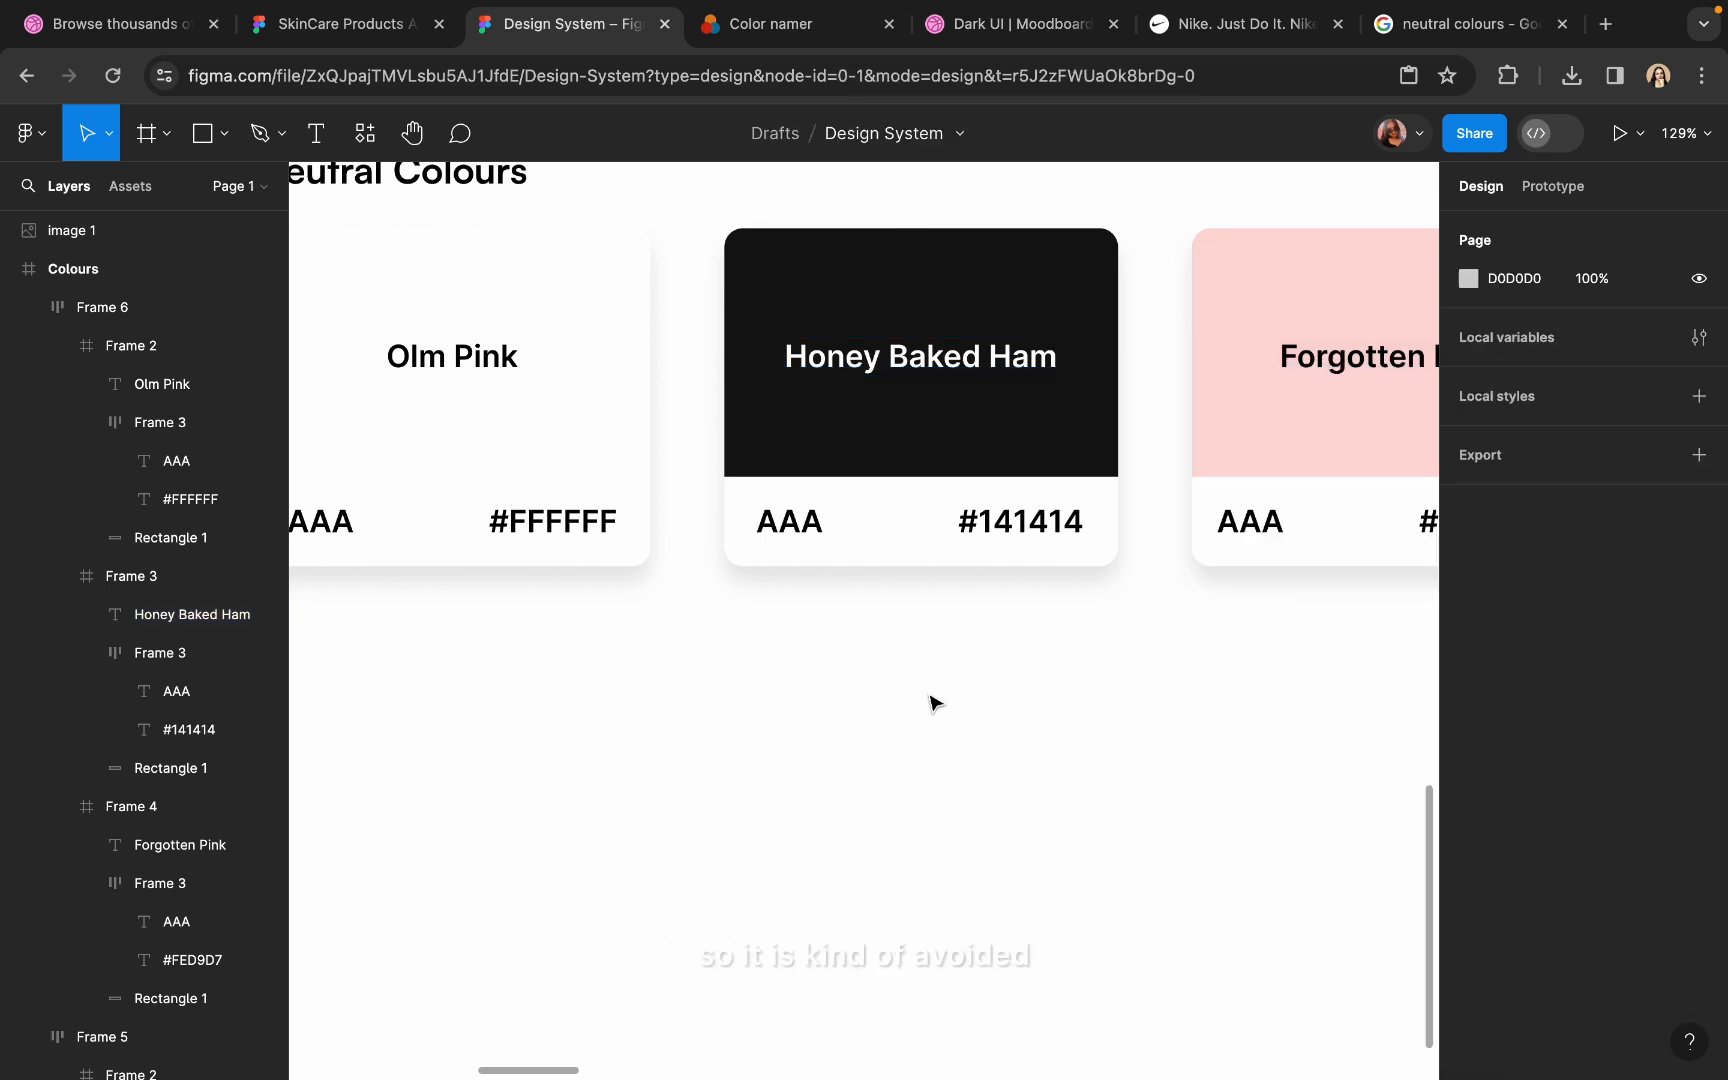
# - Switch to the Color namer site and look up the colour name for 141414
pyautogui.scroll(-3, 933, 703)
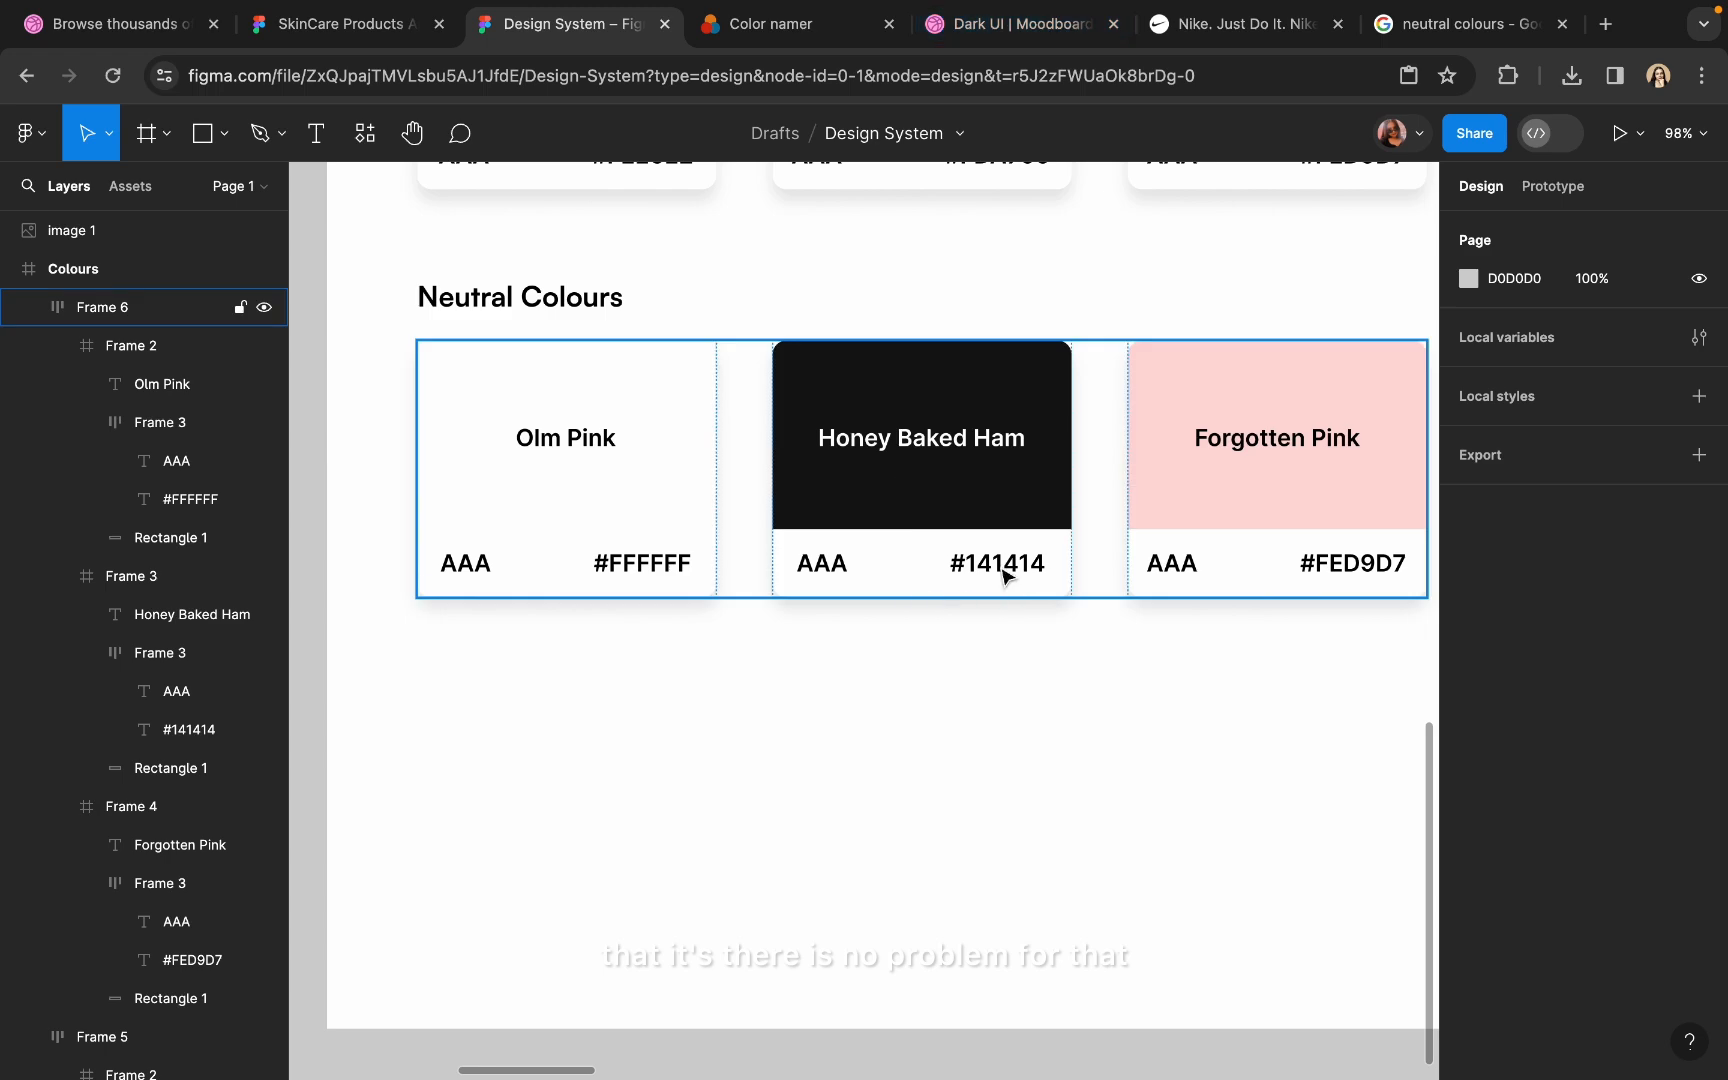
pyautogui.click(755, 23)
pyautogui.moveTo(920, 601); pyautogui.dragTo(786, 602)
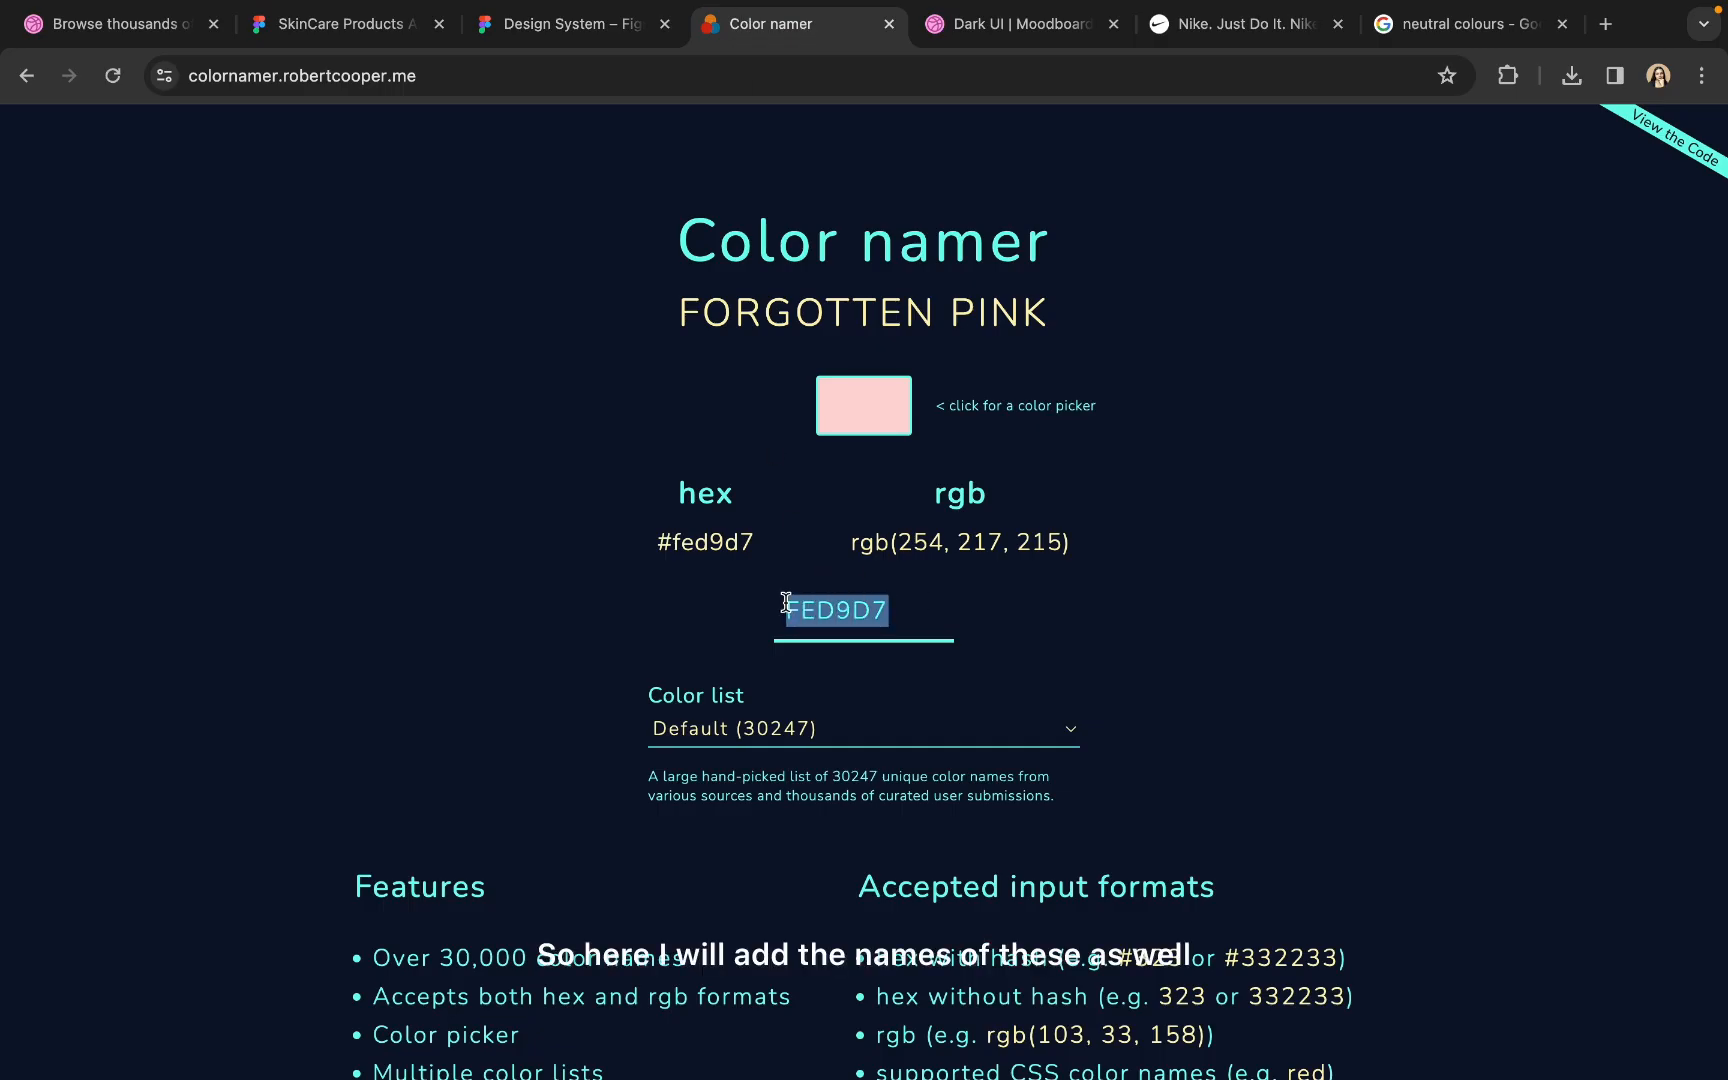
pyautogui.write('141414')
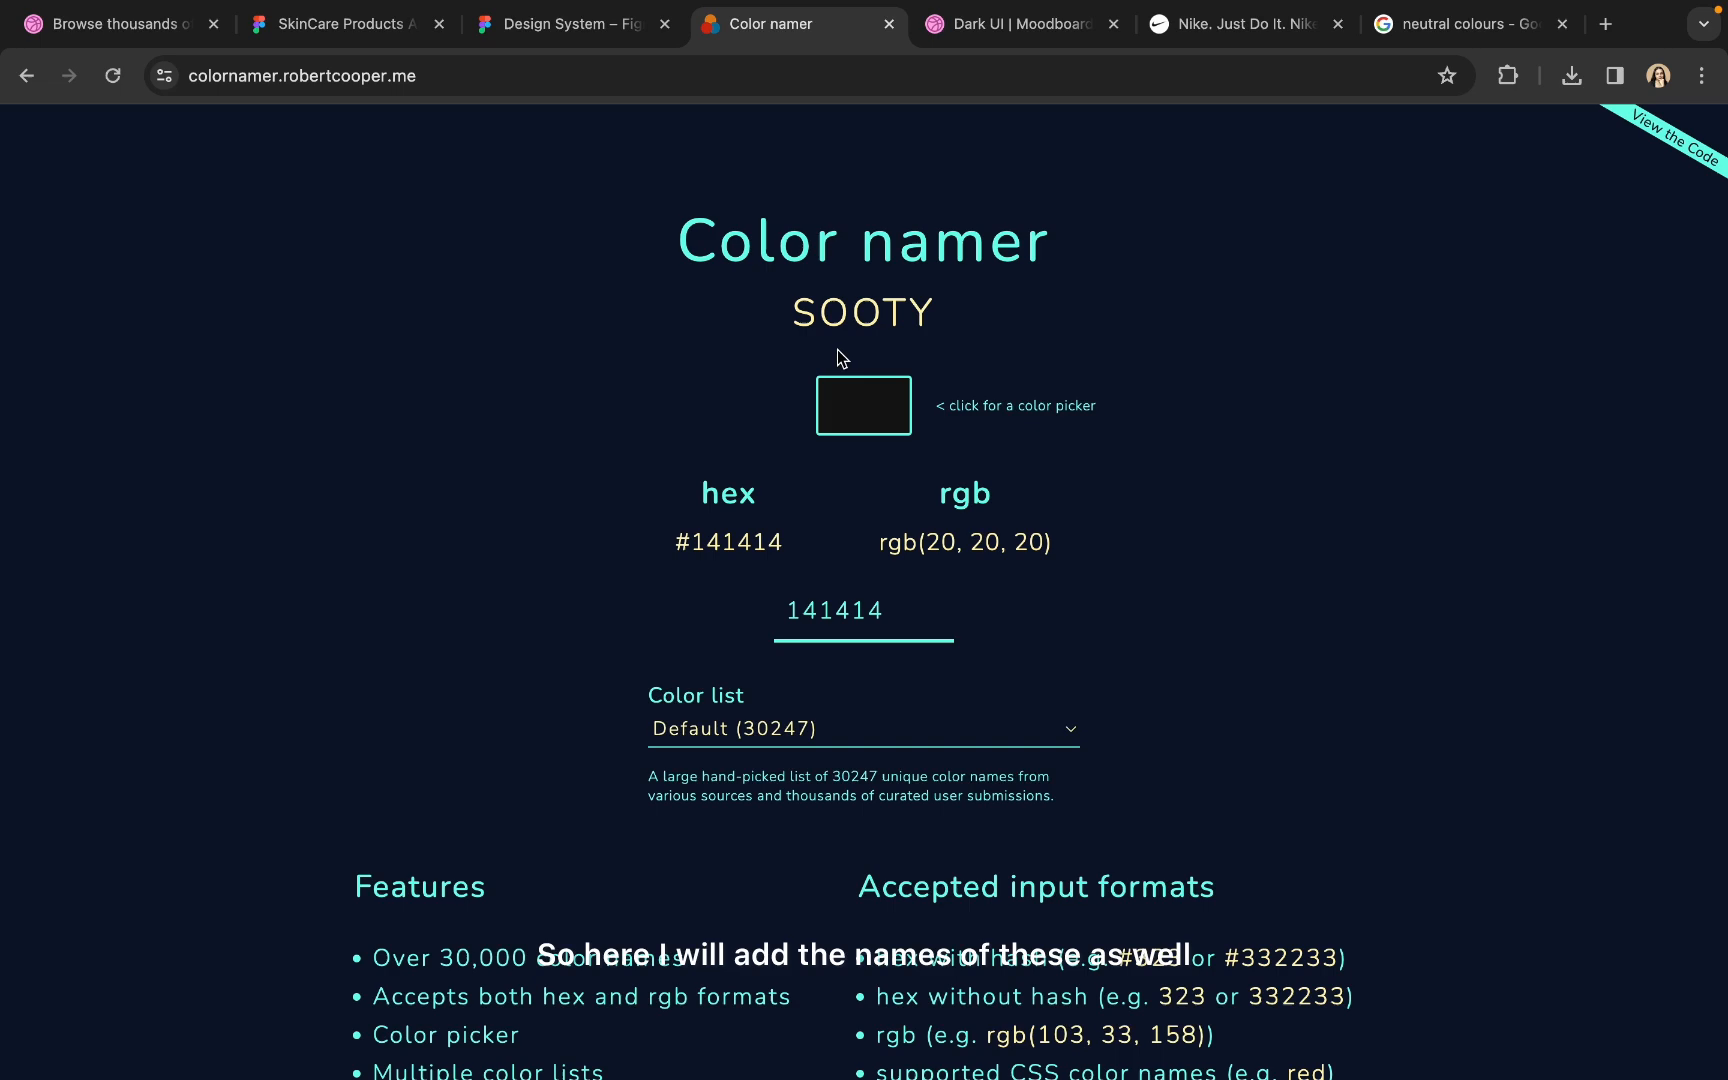
# - Return to the Figma file, rename the second neutral card's title to Sooty and centre it on the swatch
pyautogui.click(571, 21)
pyautogui.write('Sooty')
pyautogui.press('Escape')
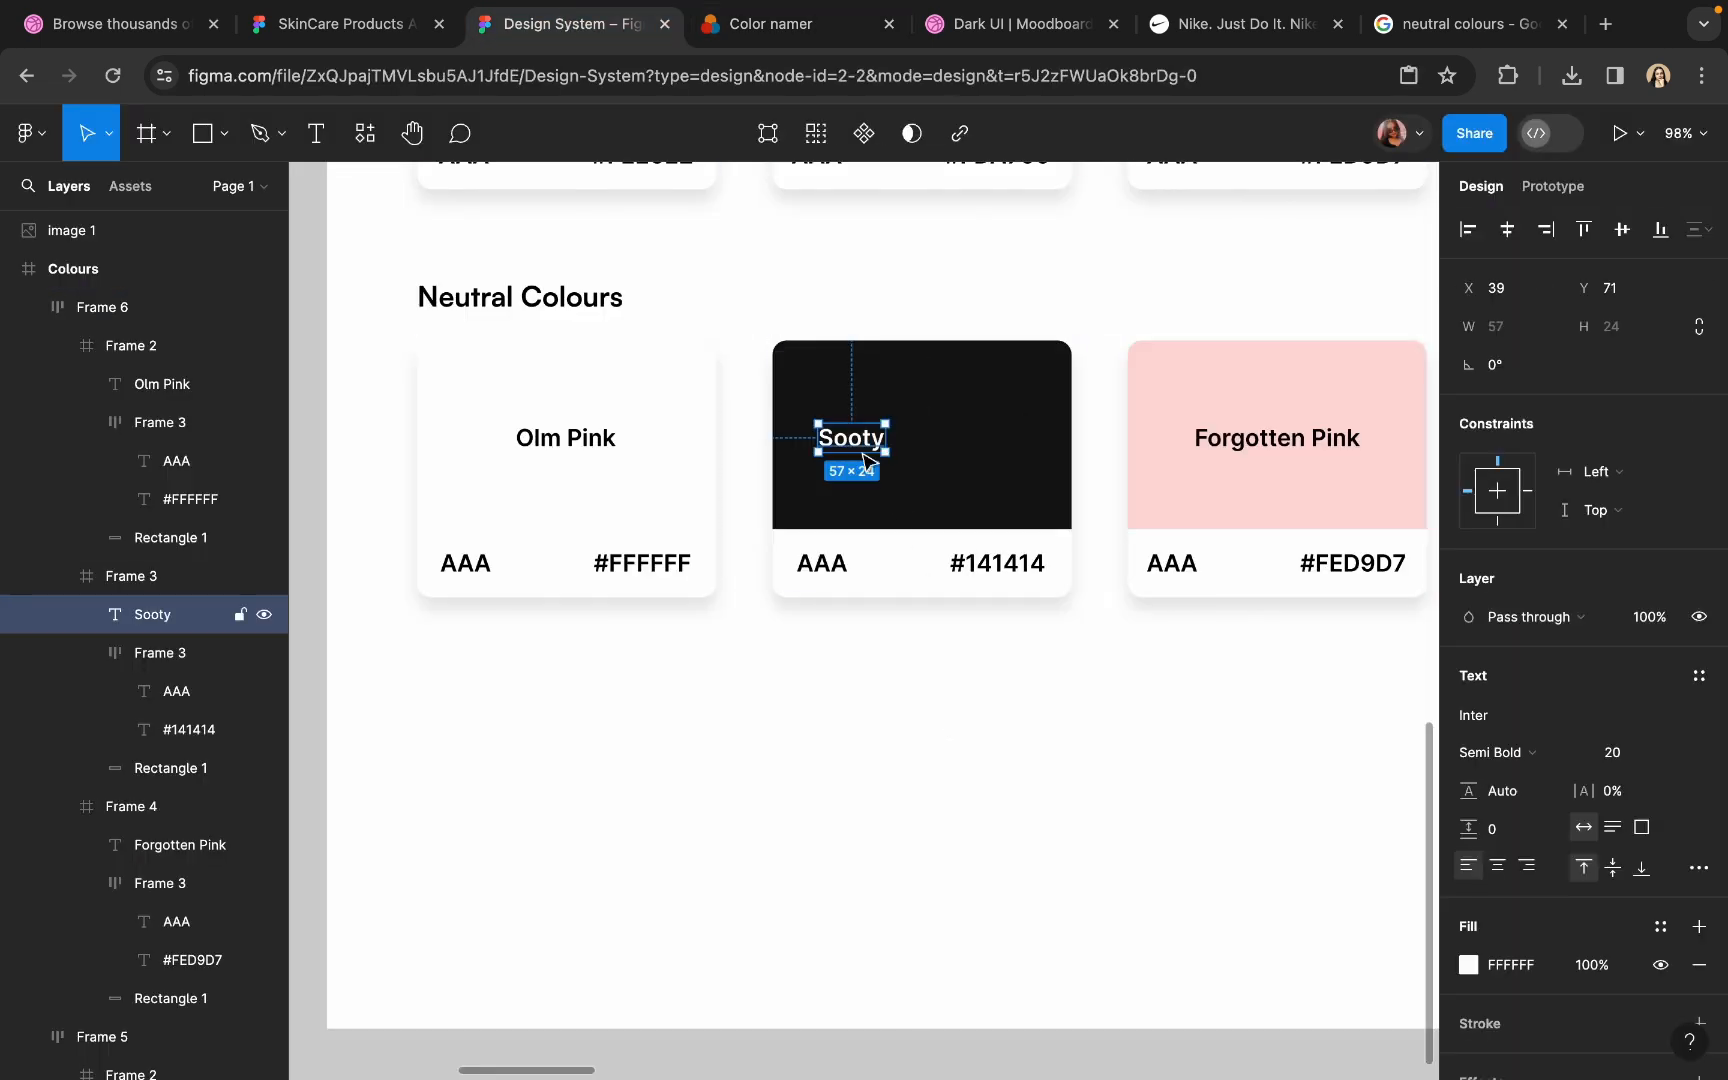
pyautogui.moveTo(865, 445); pyautogui.dragTo(936, 450)
# - Copy the first neutral card's #FFFFFF code and look up its colour name on the Color namer site
pyautogui.doubleClick(650, 562)
pyautogui.press('super+c')
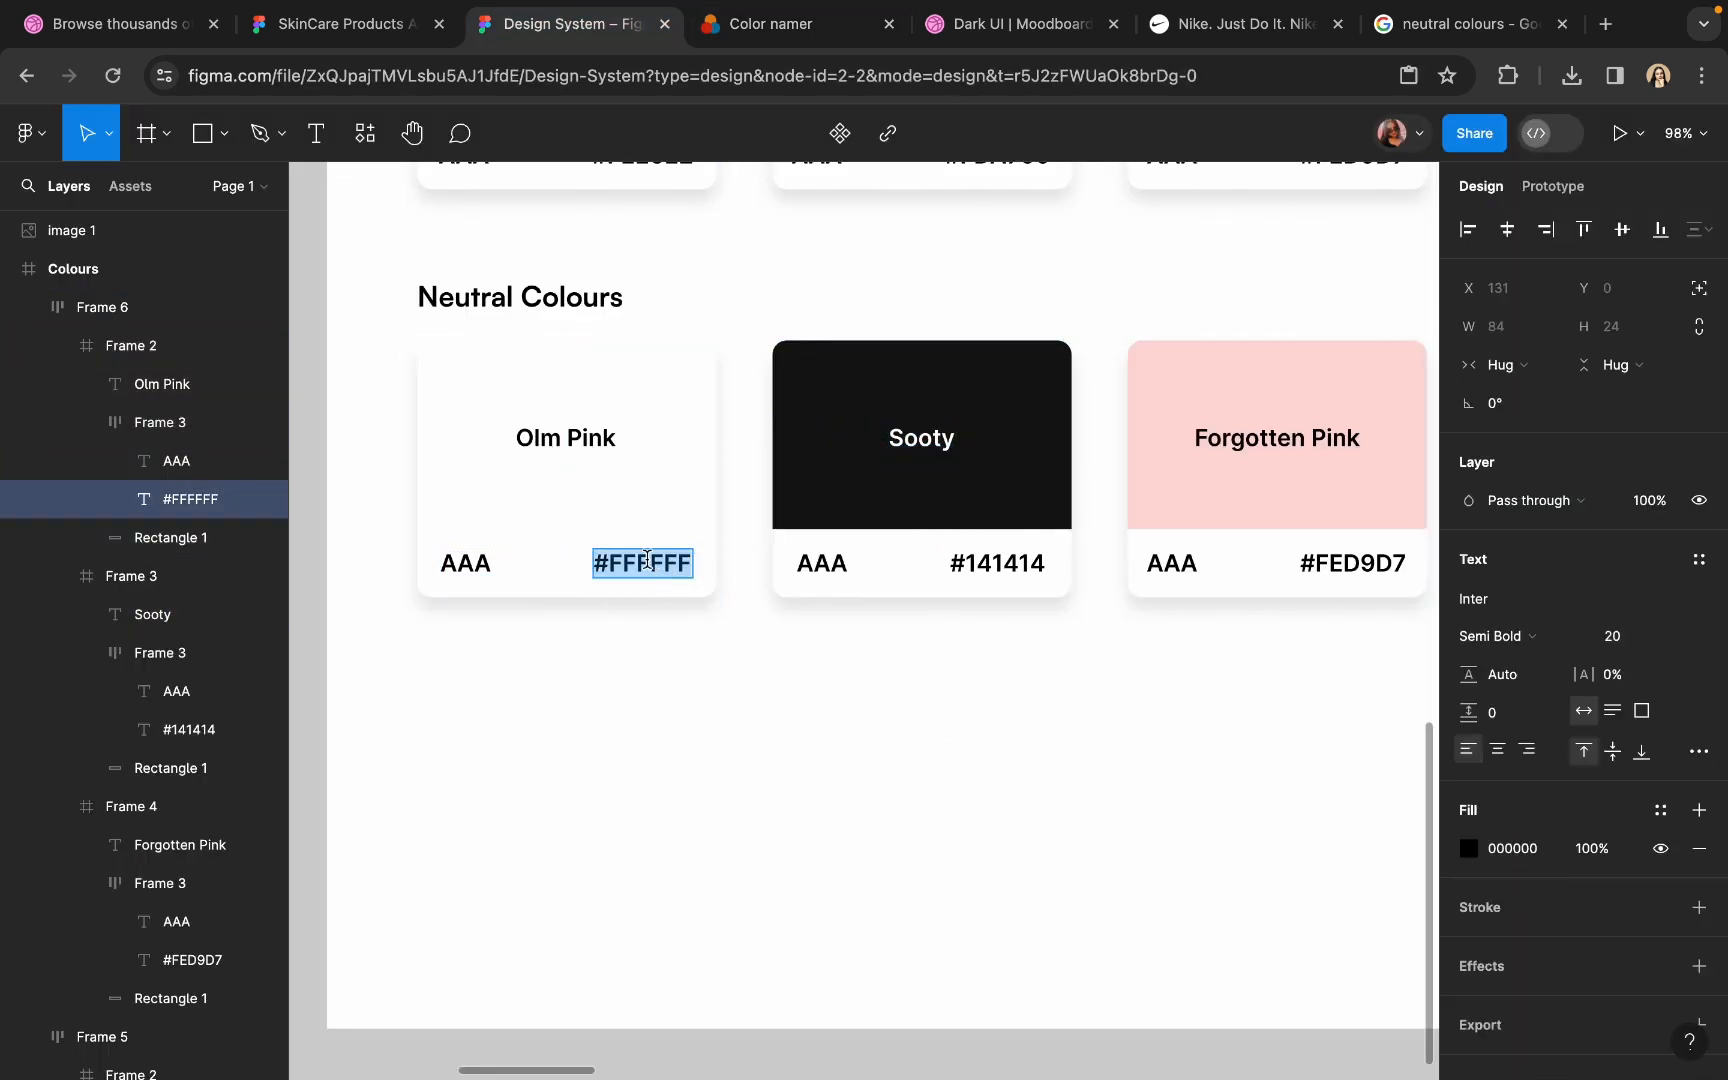
pyautogui.press('Escape')
pyautogui.click(790, 23)
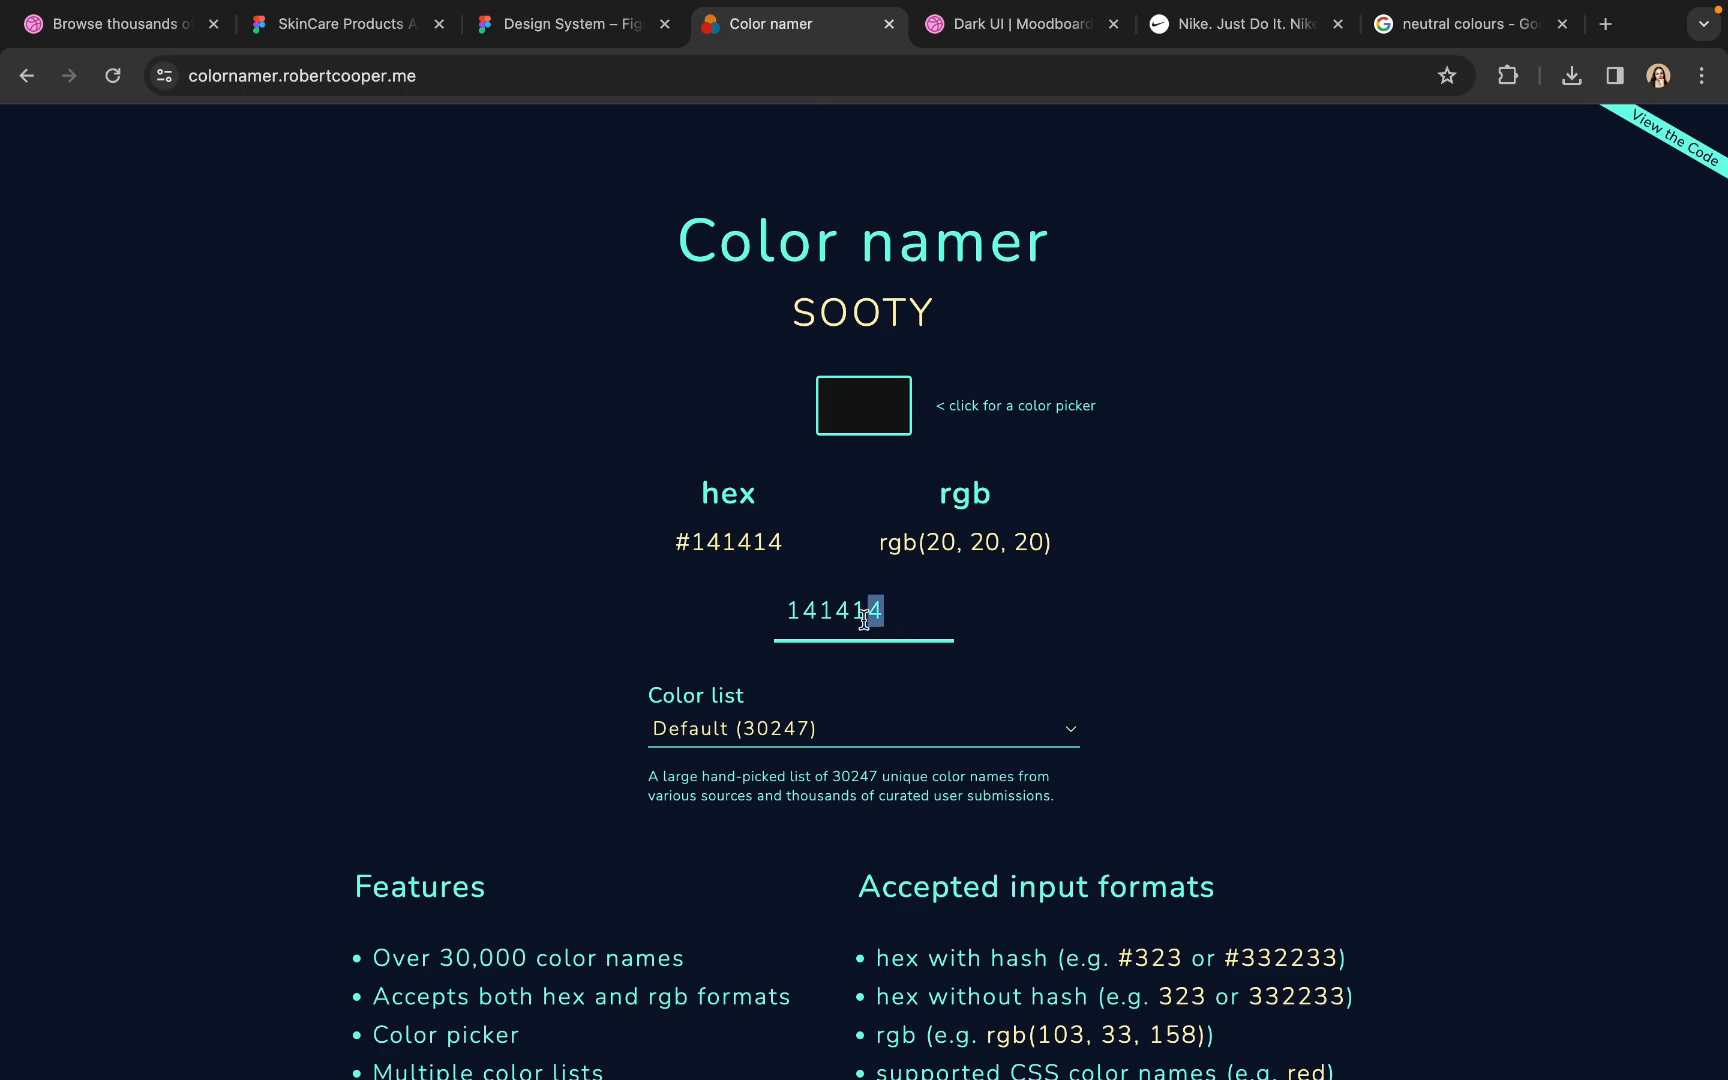
pyautogui.moveTo(864, 618); pyautogui.dragTo(784, 614)
pyautogui.press('super+v')
# - Back in the Figma file, change the first neutral card's title to White and centre it on the swatch
pyautogui.click(560, 23)
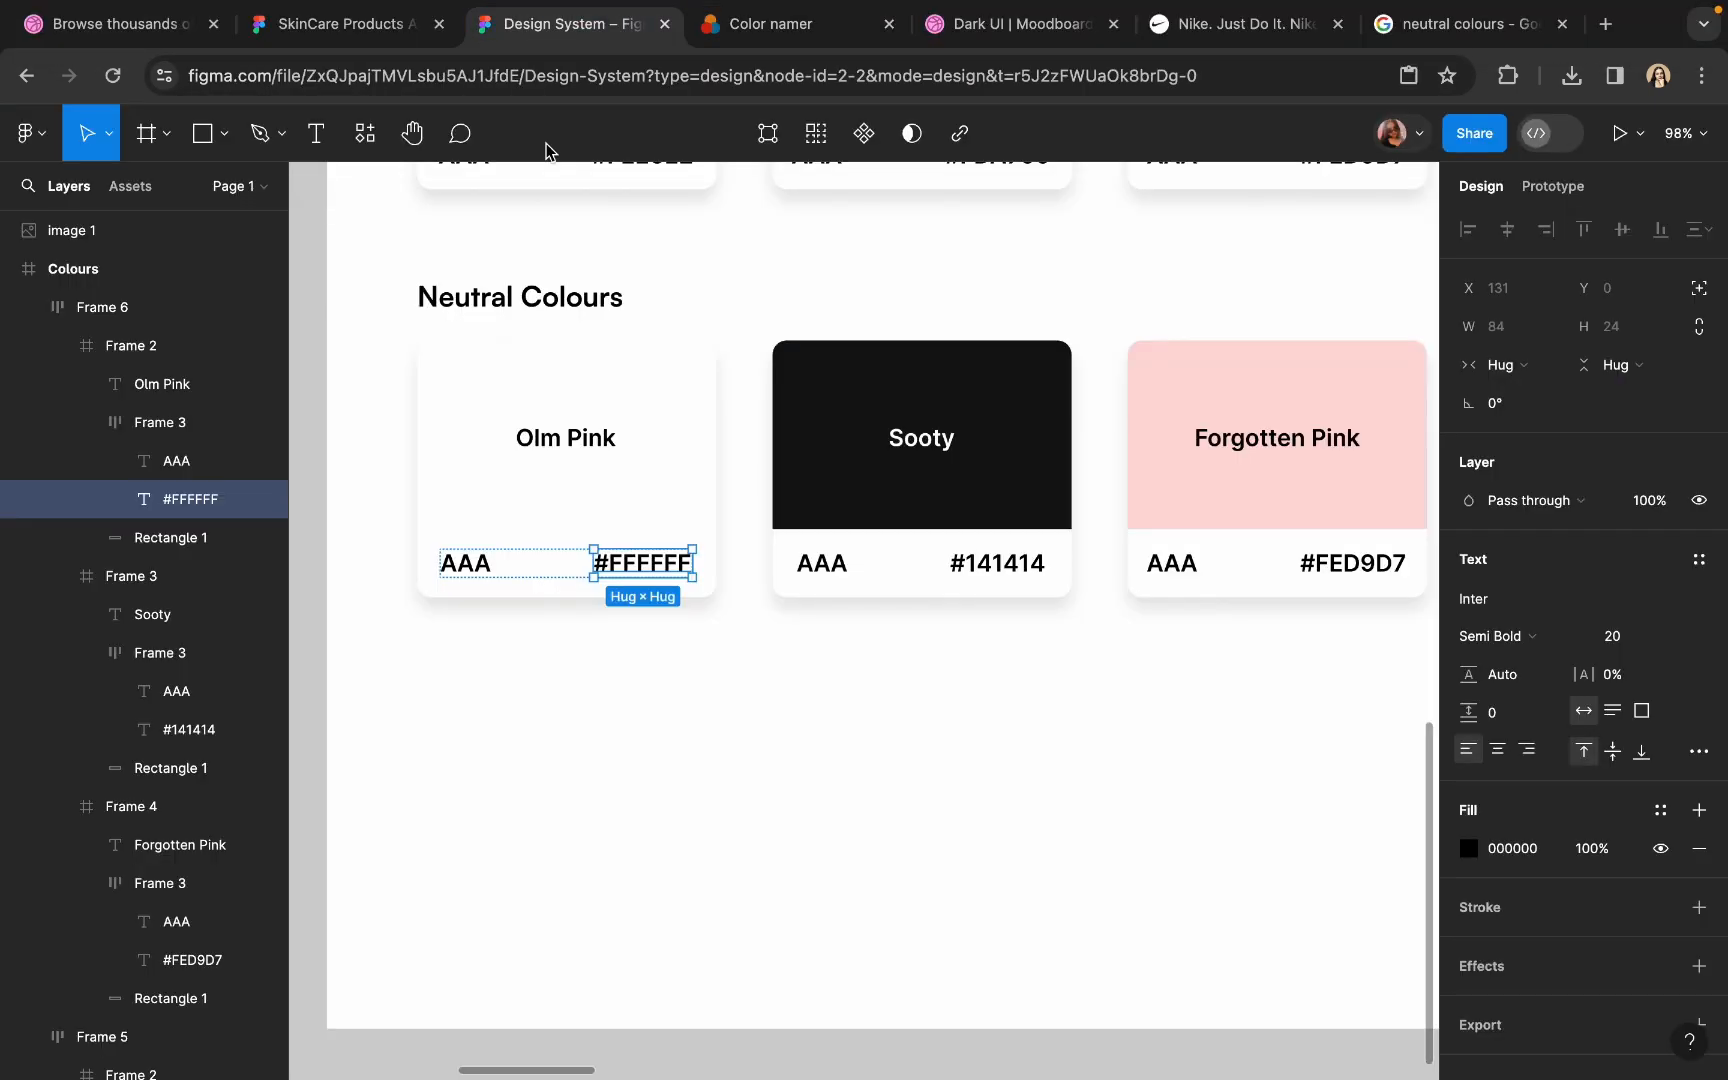
pyautogui.click(552, 437)
pyautogui.doubleClick(552, 437)
pyautogui.write('White')
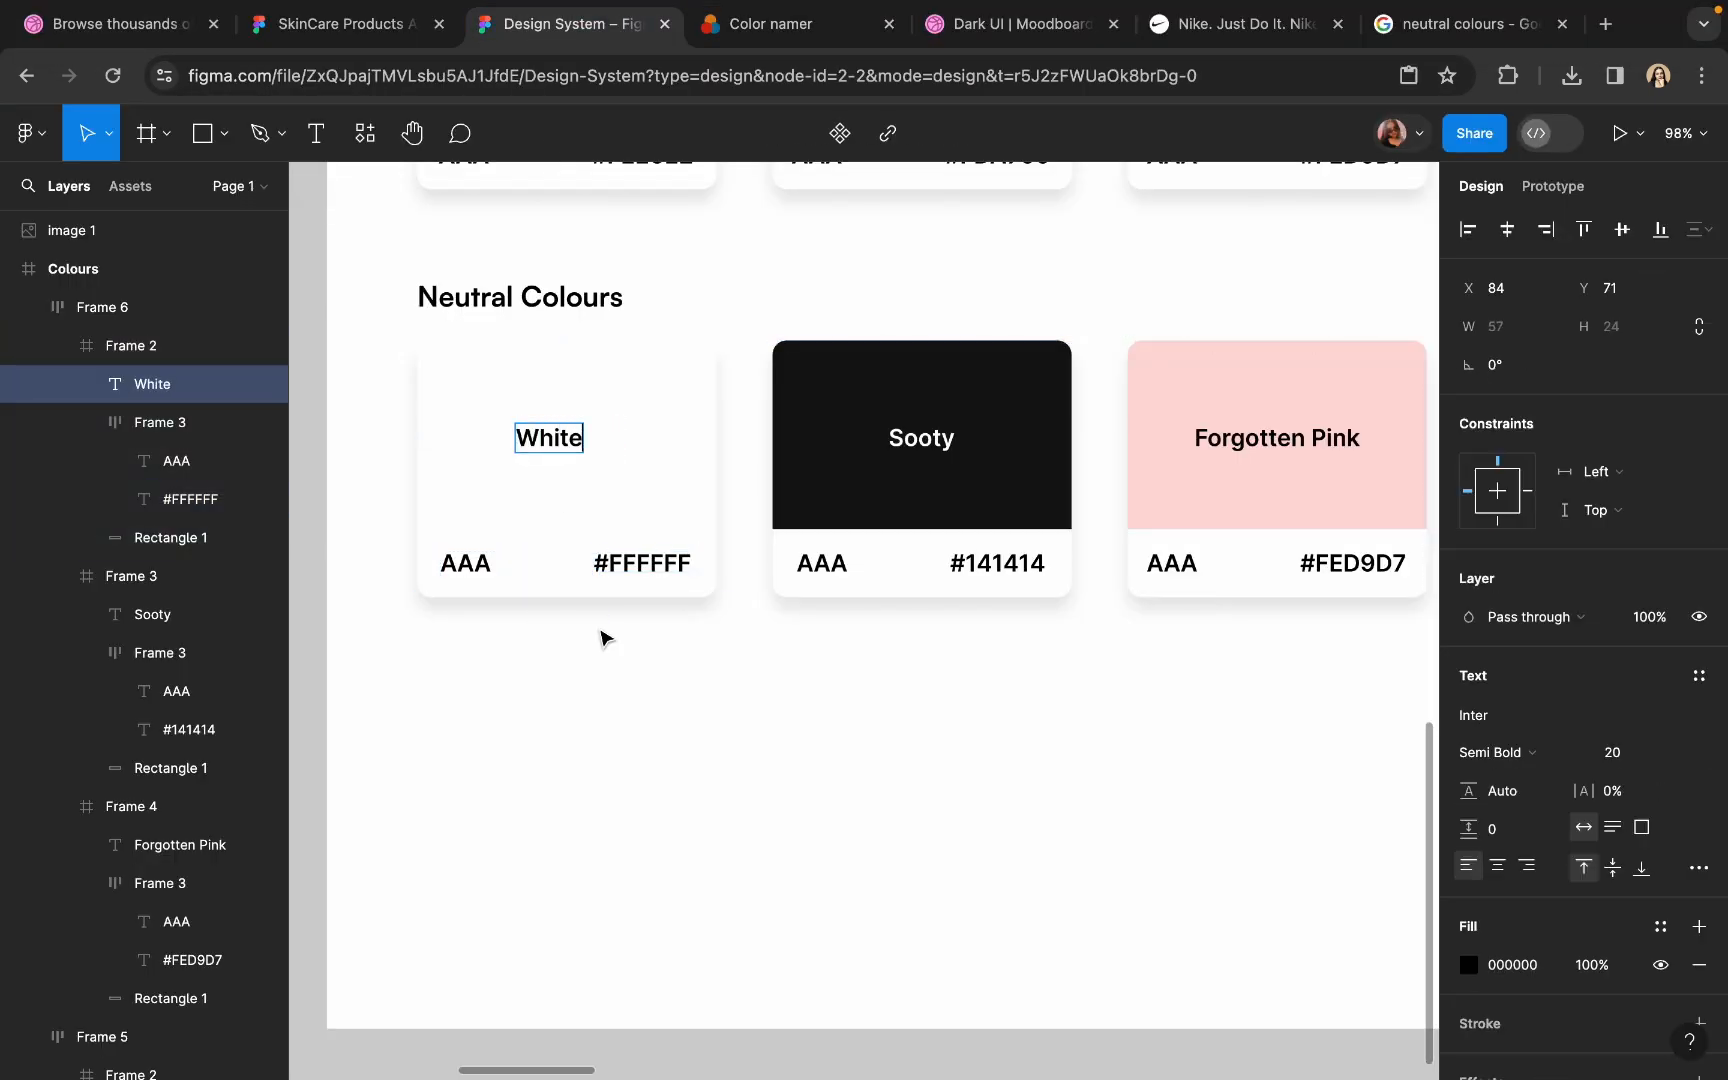
pyautogui.press('Escape')
pyautogui.moveTo(567, 438); pyautogui.dragTo(583, 438)
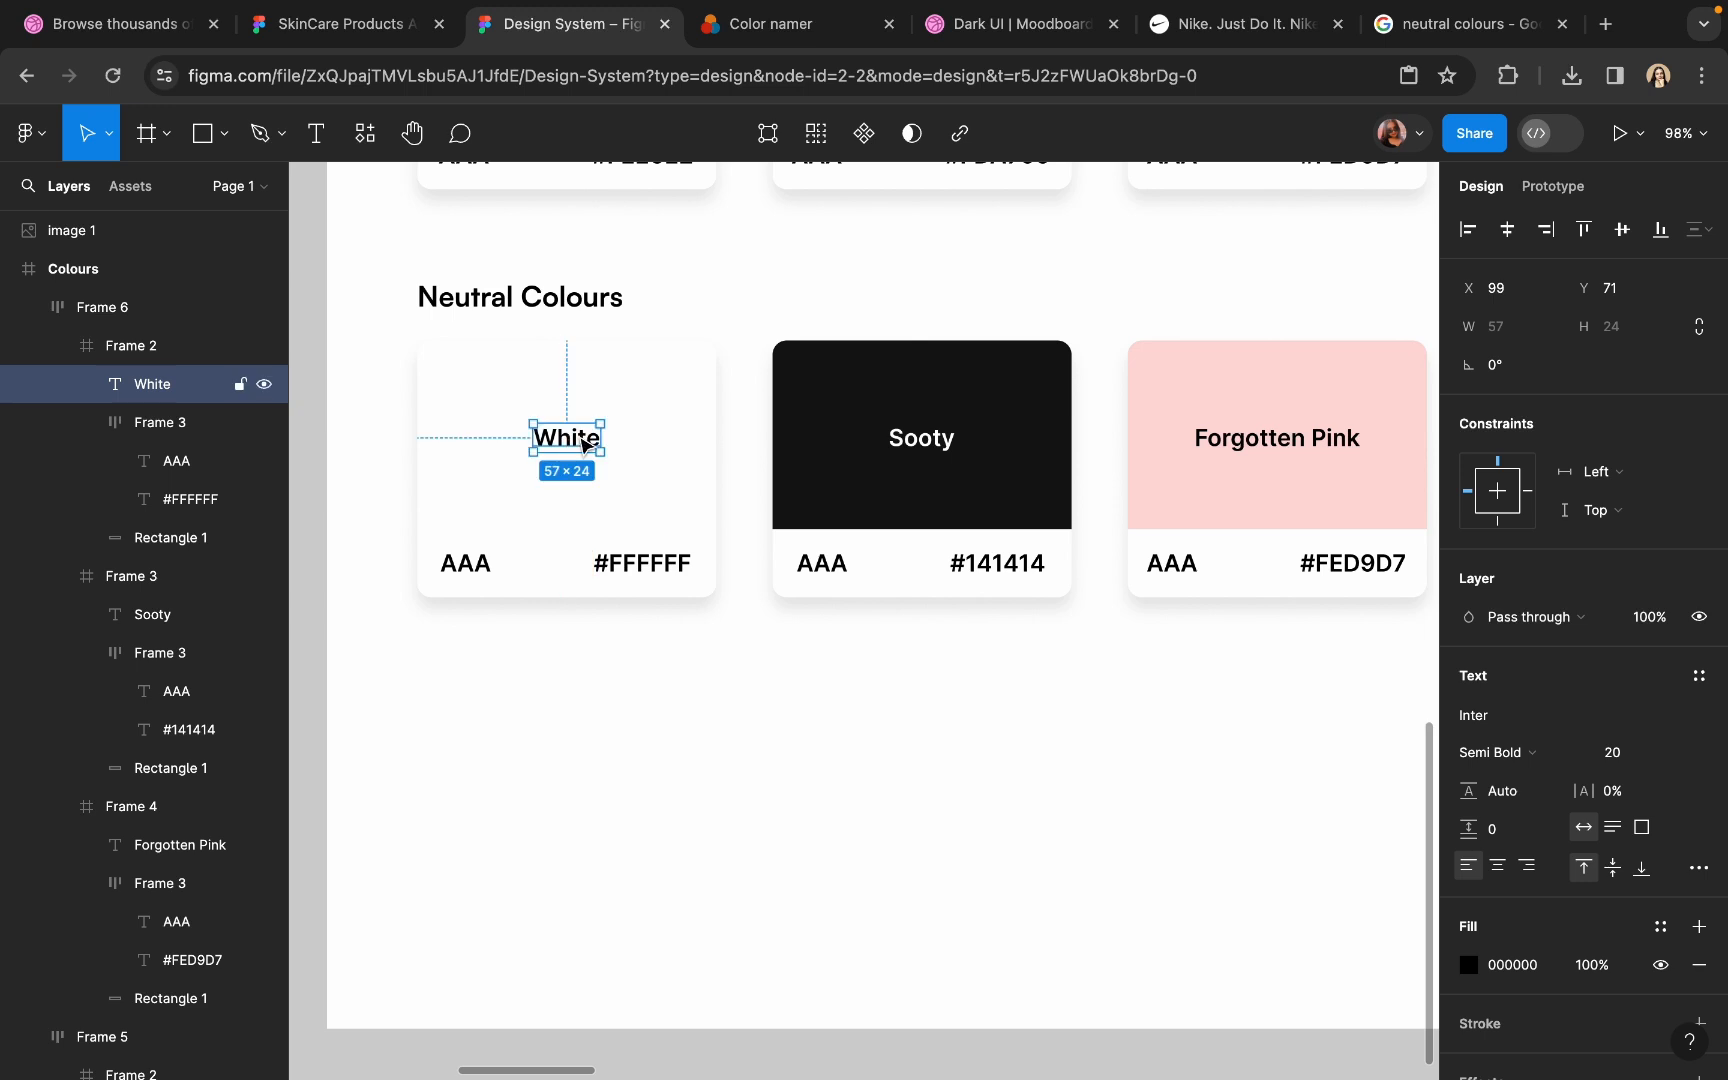
# - Try filling the third card under Neutral Colours with dark grey 252525 sampled from the Neutral Tones image
pyautogui.scroll(-5, 583, 438)
pyautogui.click(942, 460)
pyautogui.click(1468, 792)
pyautogui.click(1185, 793)
pyautogui.hscroll(-8, 953, 748)
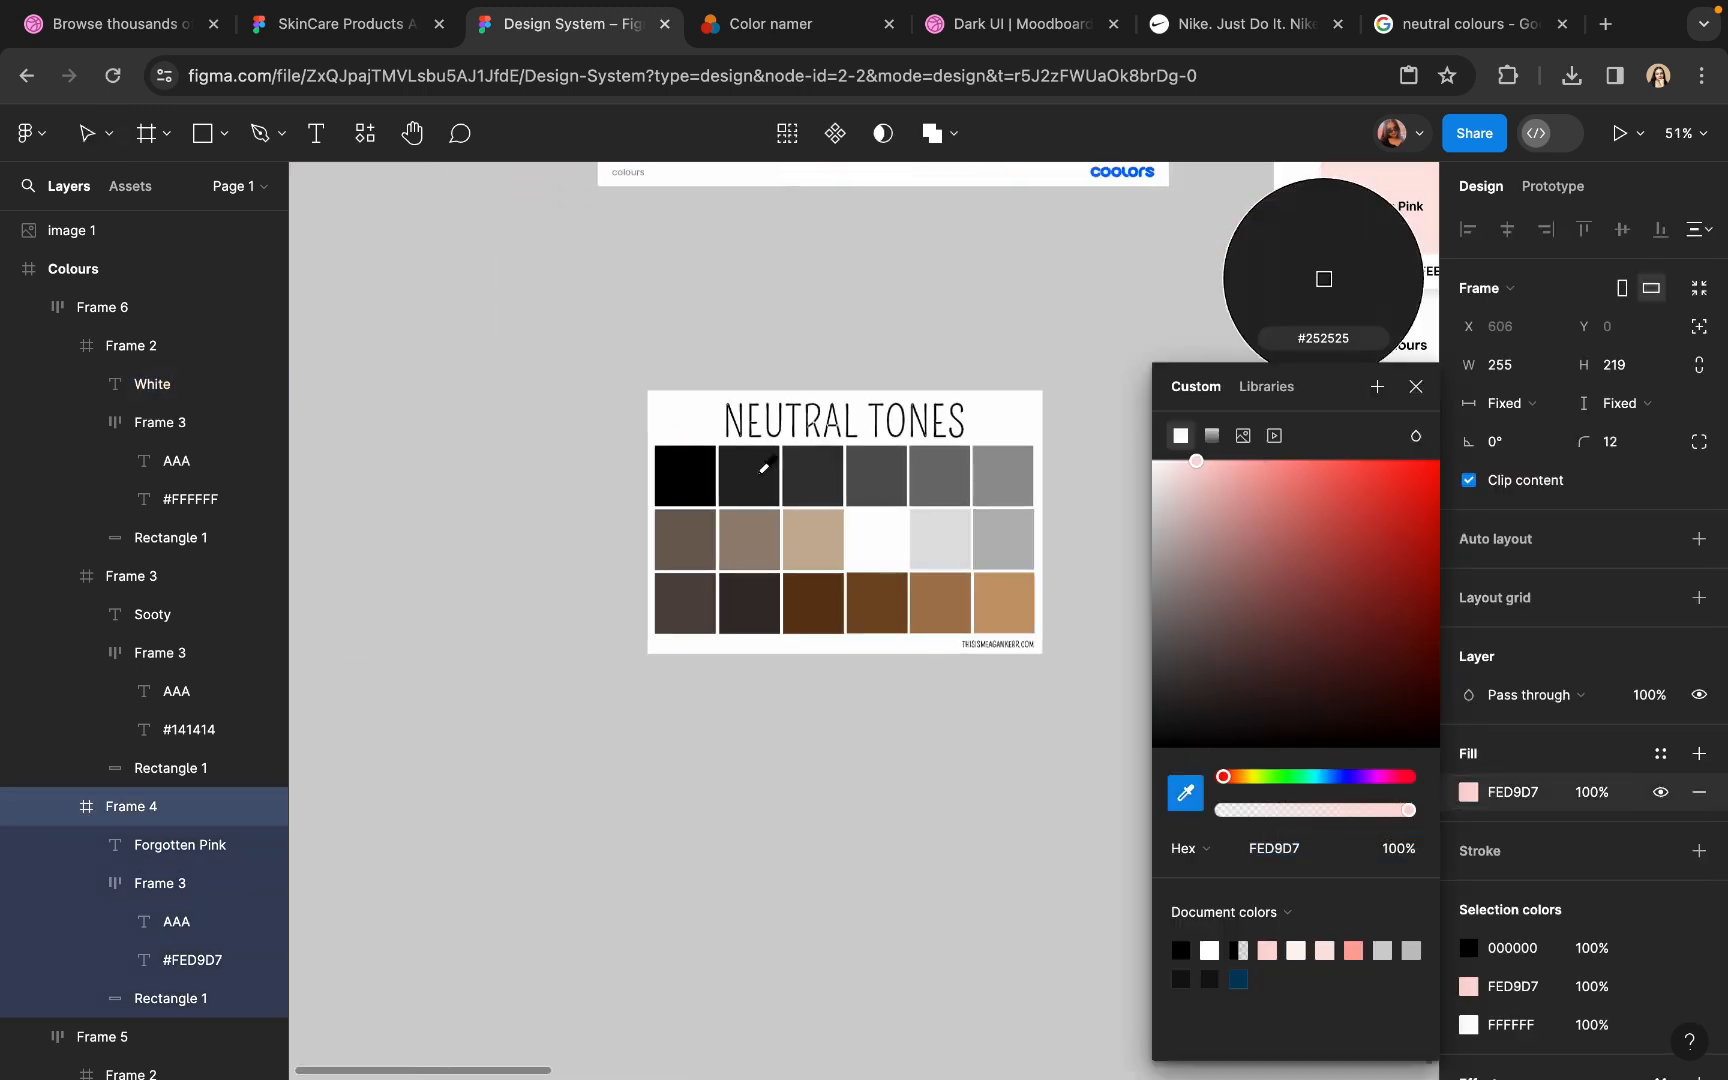
pyautogui.click(764, 467)
pyautogui.hscroll(3, 575, 590)
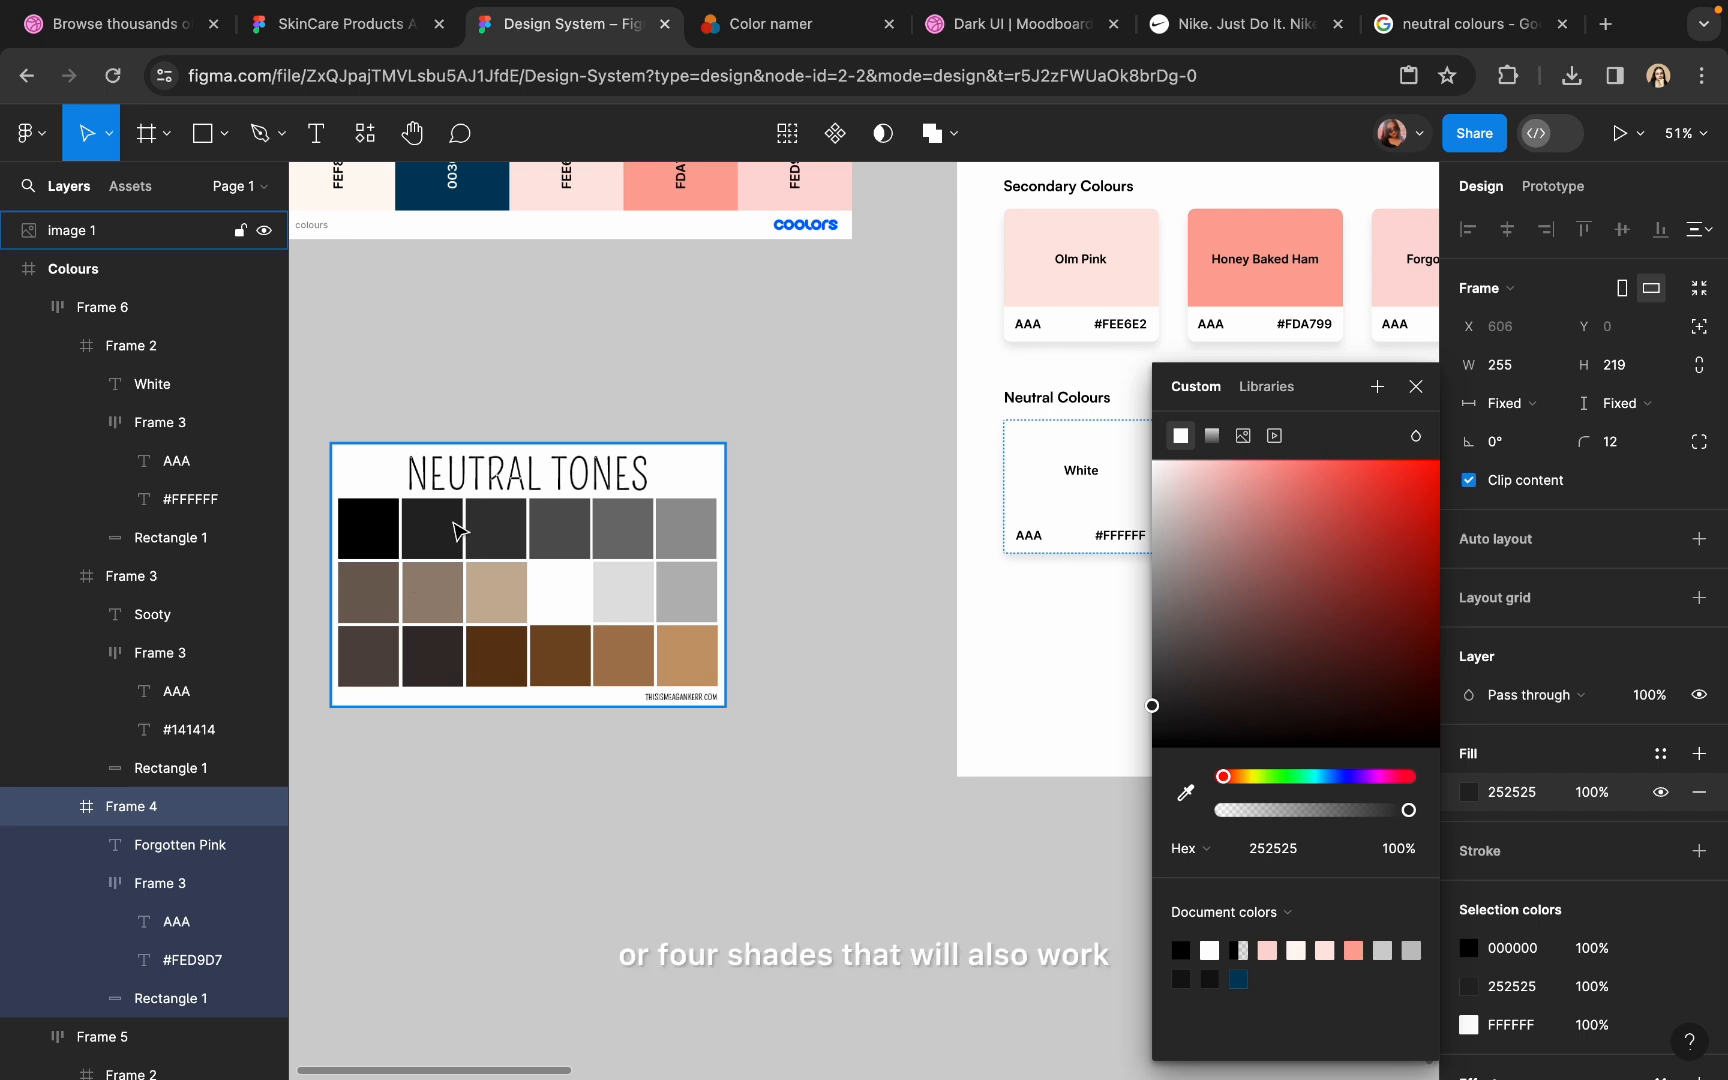
pyautogui.hscroll(5, 458, 530)
pyautogui.scroll(1, 458, 530)
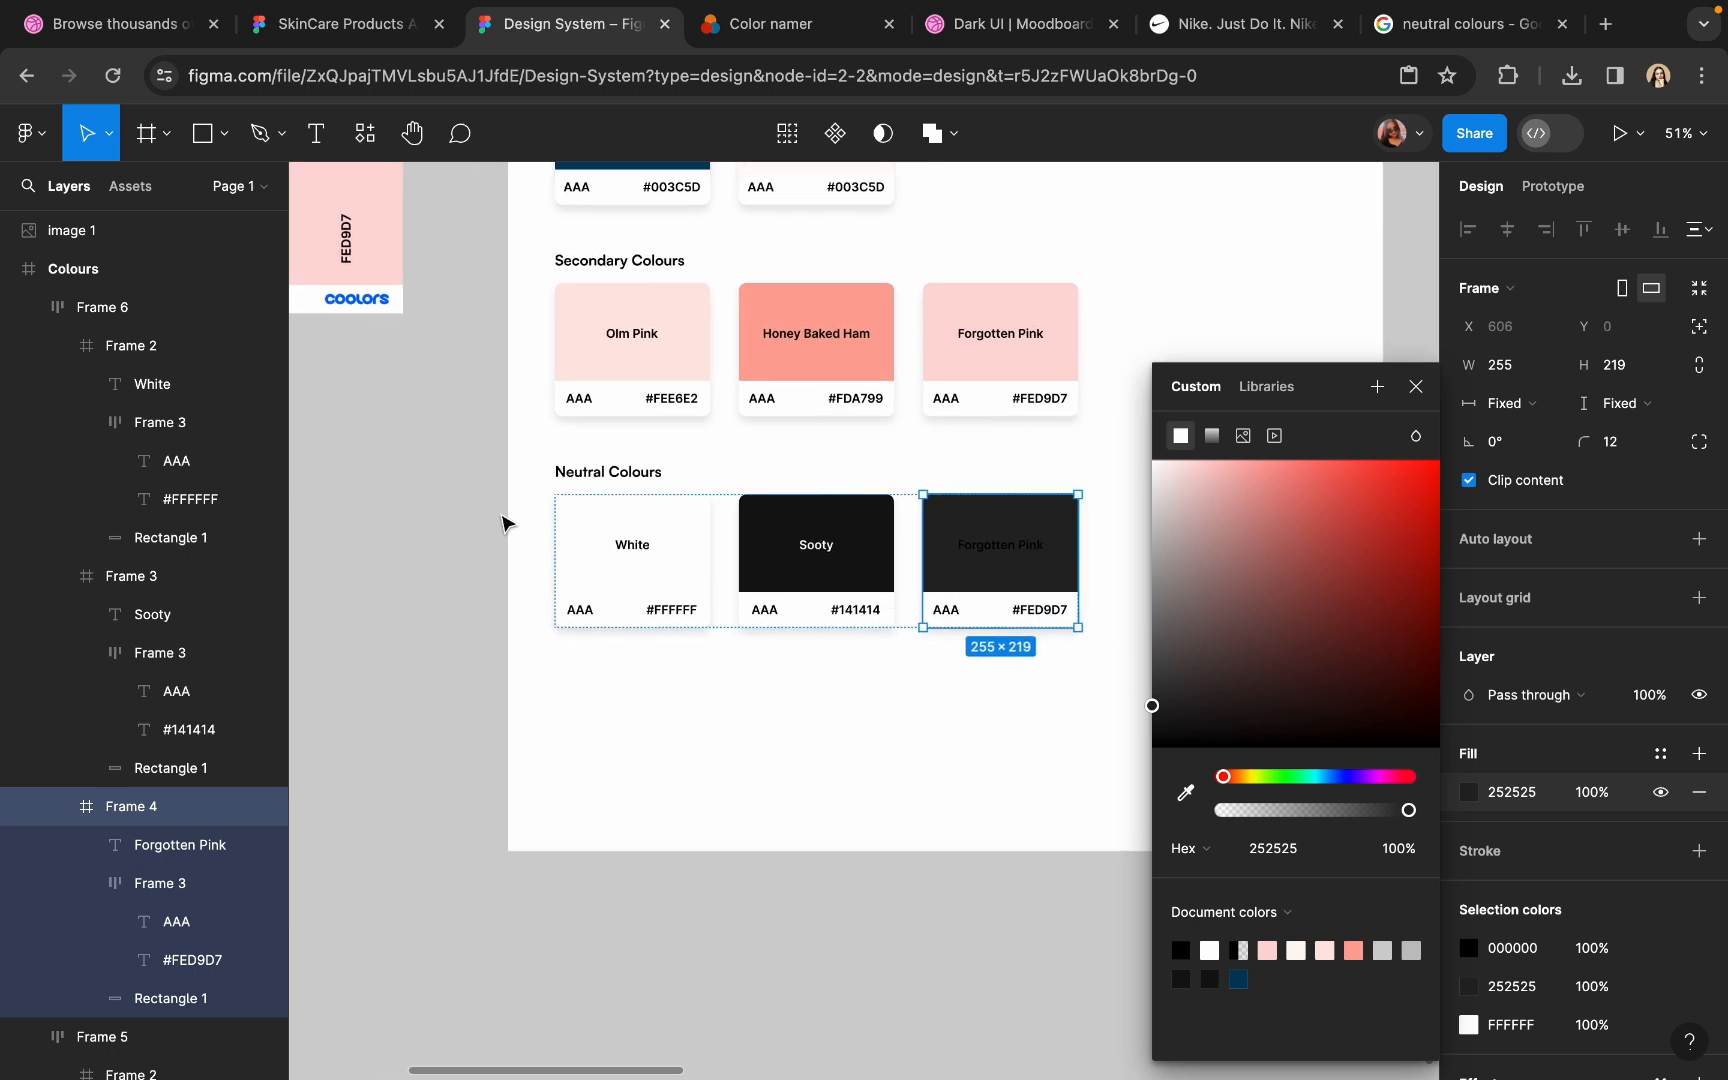
# - Fill the third neutral card with mid grey 707070 sampled from the top row of the Neutral Tones image
pyautogui.click(1185, 795)
pyautogui.hscroll(-5, 760, 762)
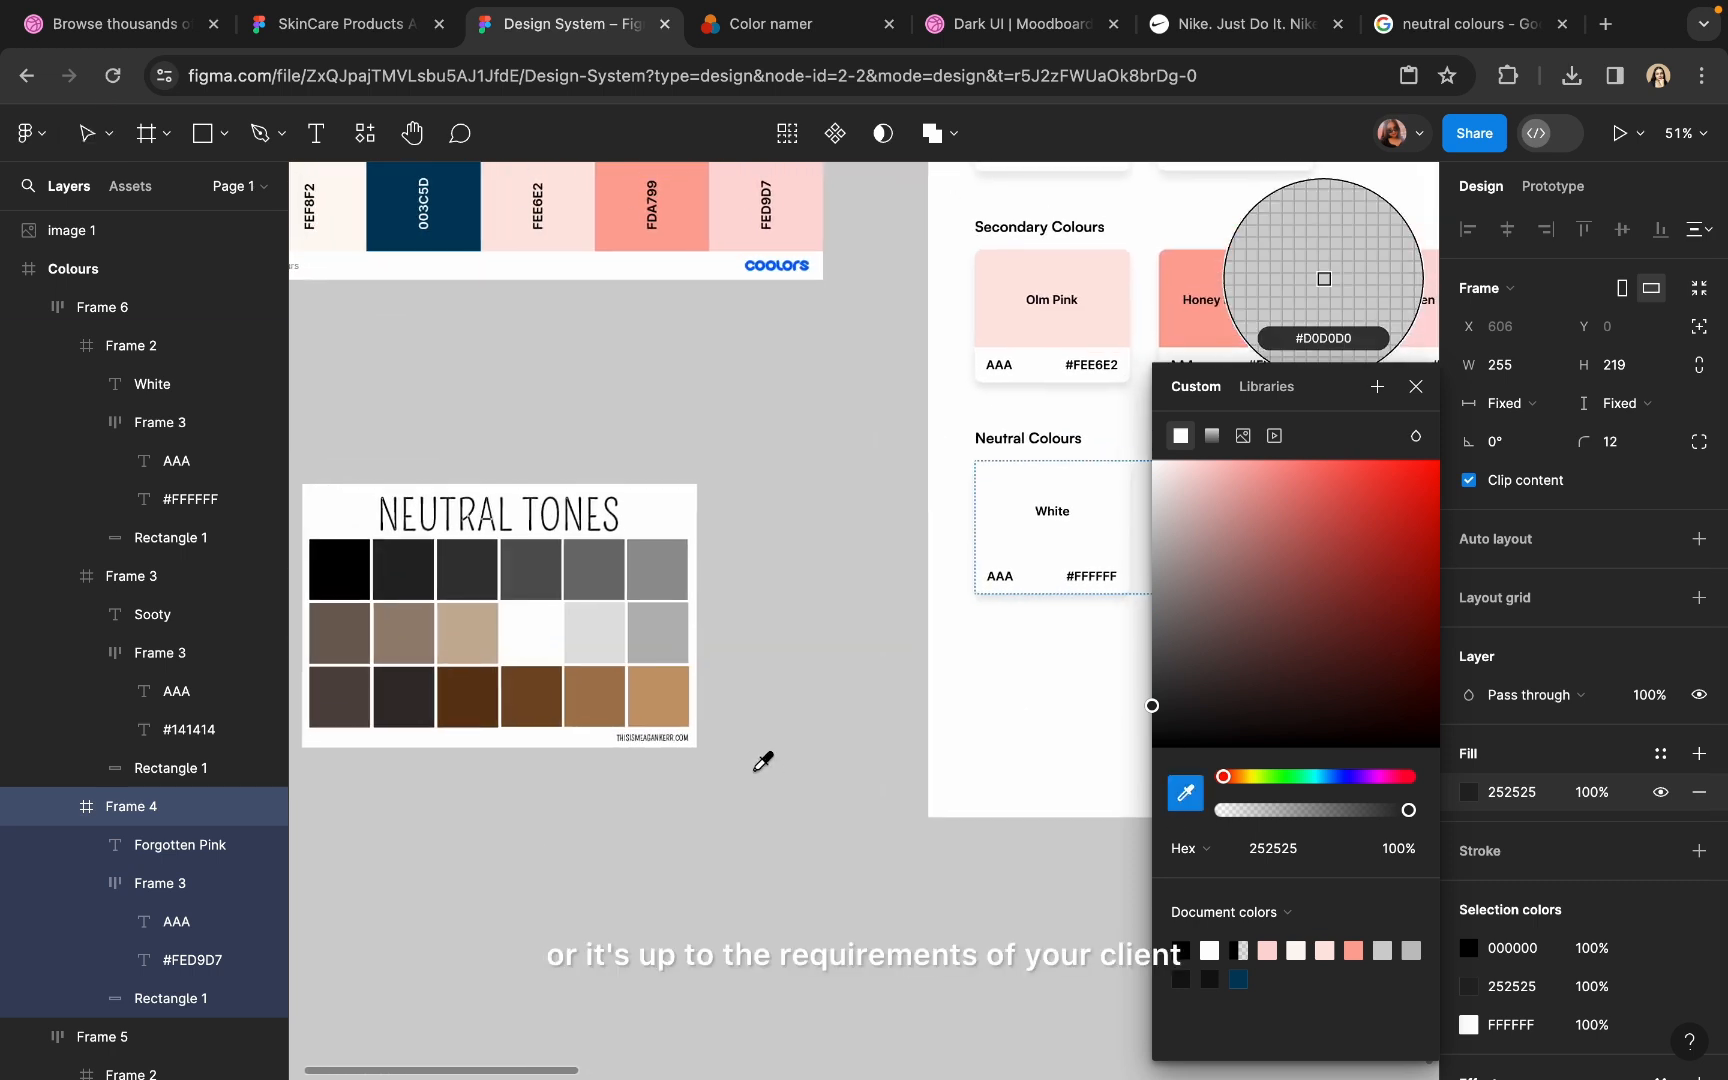
pyautogui.click(595, 558)
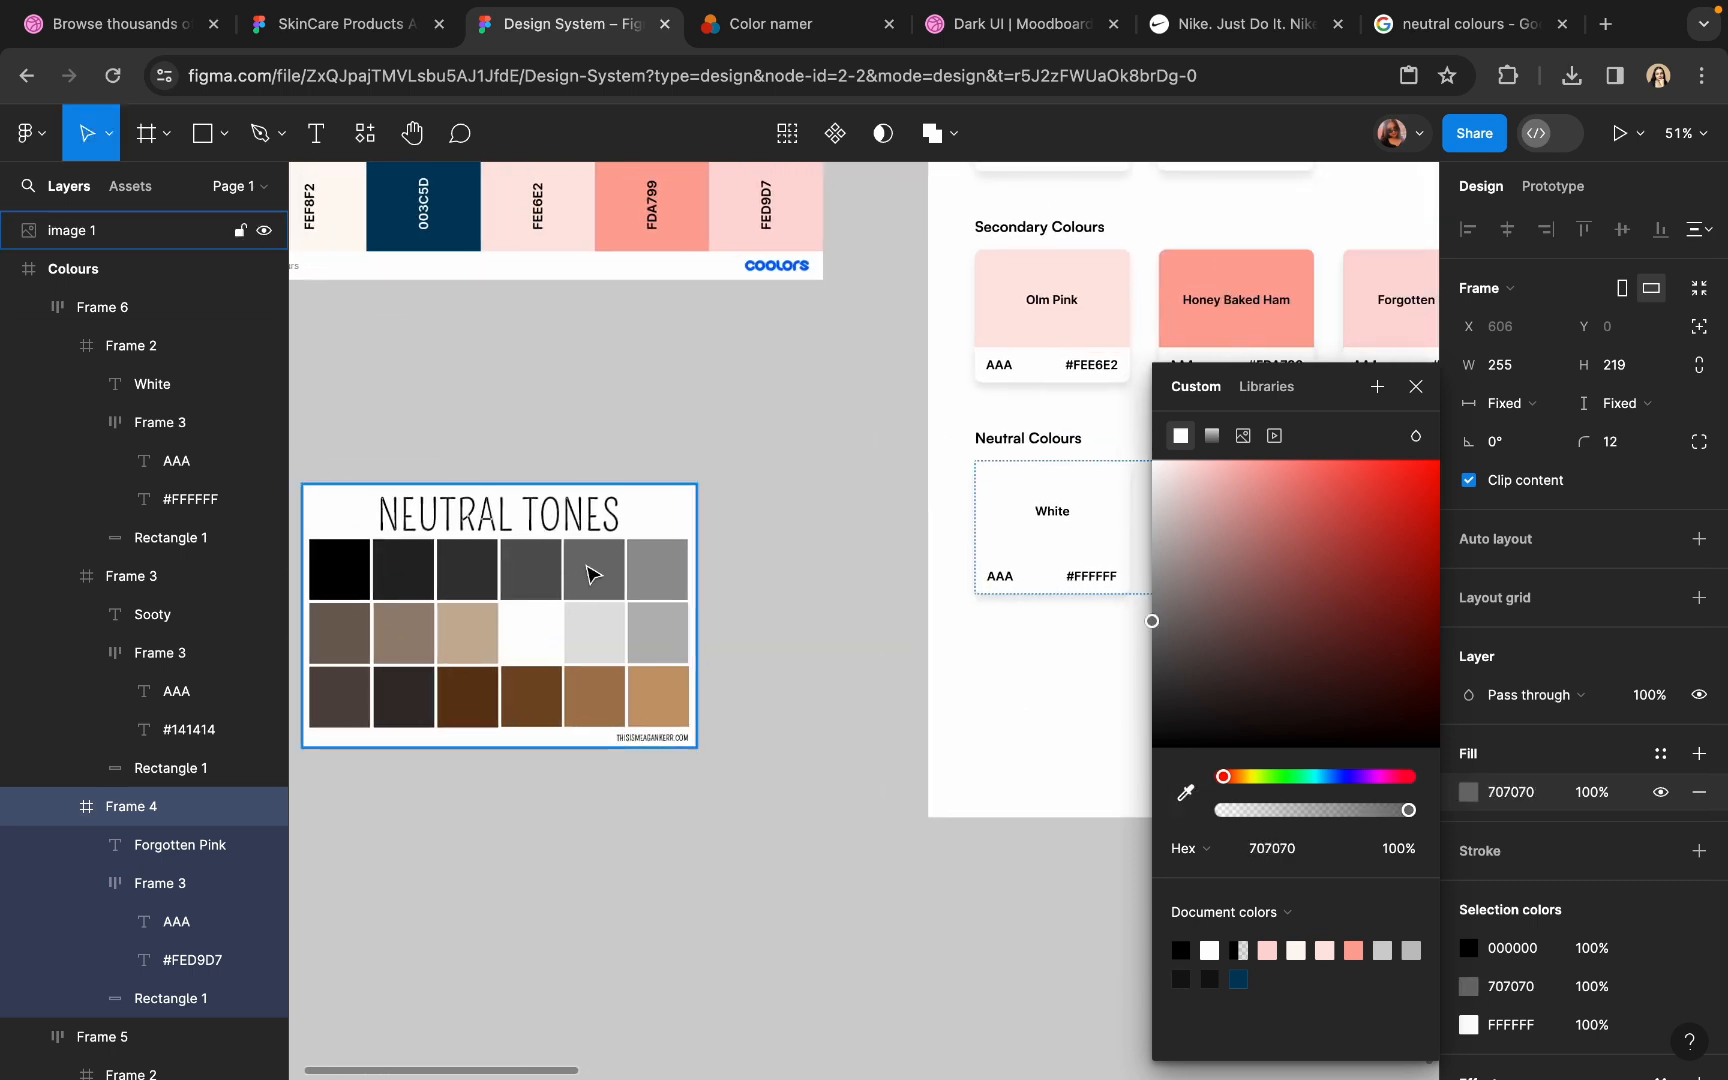
pyautogui.hscroll(5, 590, 568)
pyautogui.scroll(5, 975, 565)
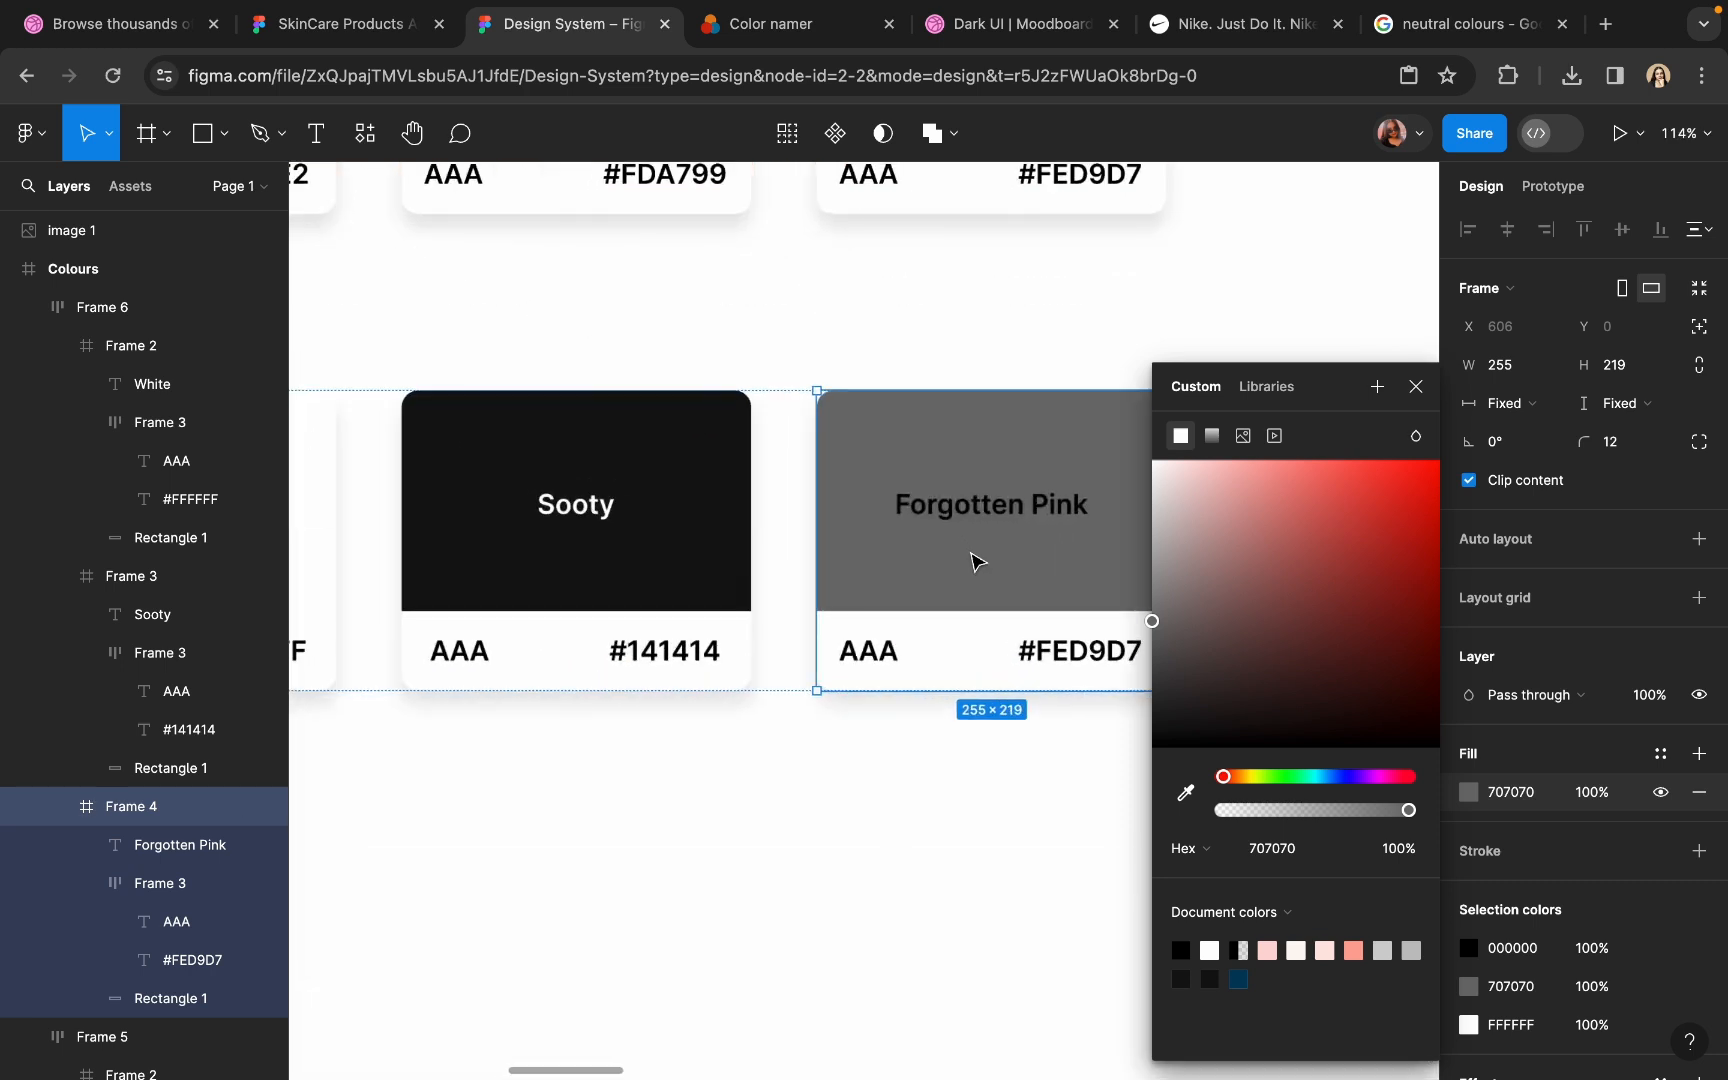
# - Copy the third neutral card's fill code and change its hex label to #707070
pyautogui.click(1298, 848)
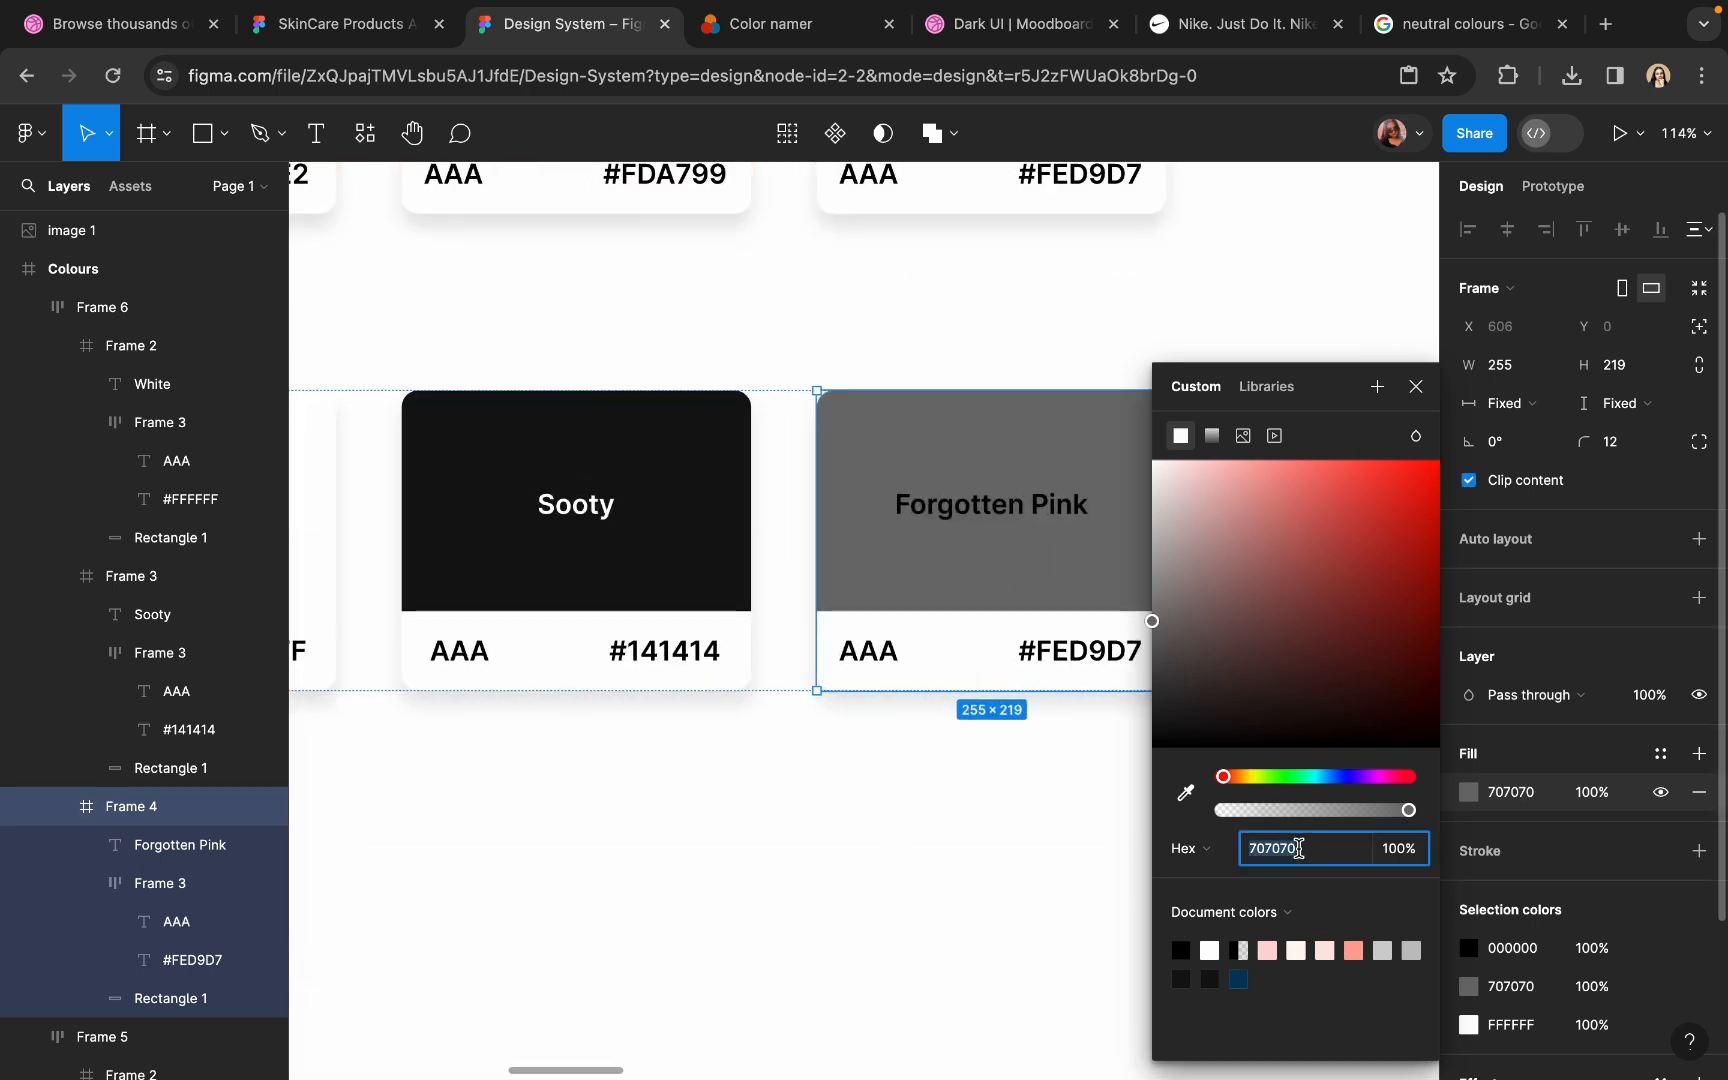
pyautogui.click(968, 783)
pyautogui.hscroll(3, 968, 783)
pyautogui.doubleClick(918, 673)
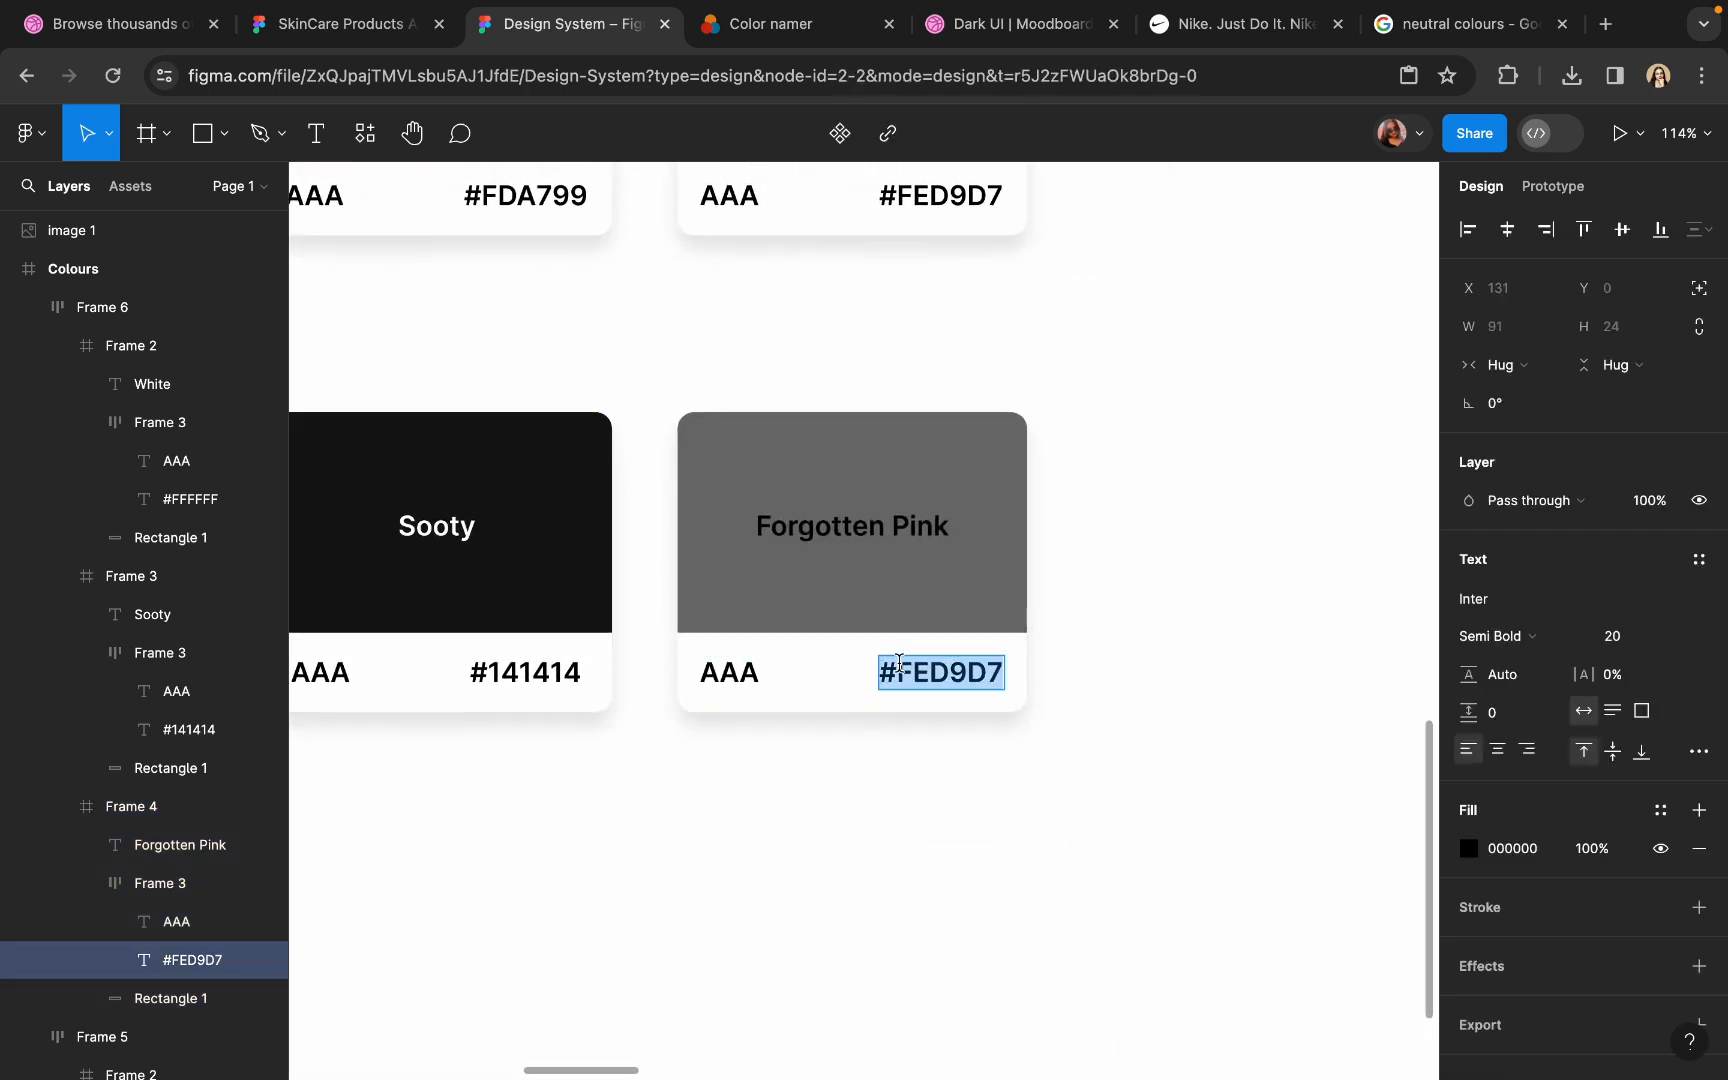
pyautogui.moveTo(895, 672); pyautogui.dragTo(1022, 671)
pyautogui.write('707070')
pyautogui.press('Escape')
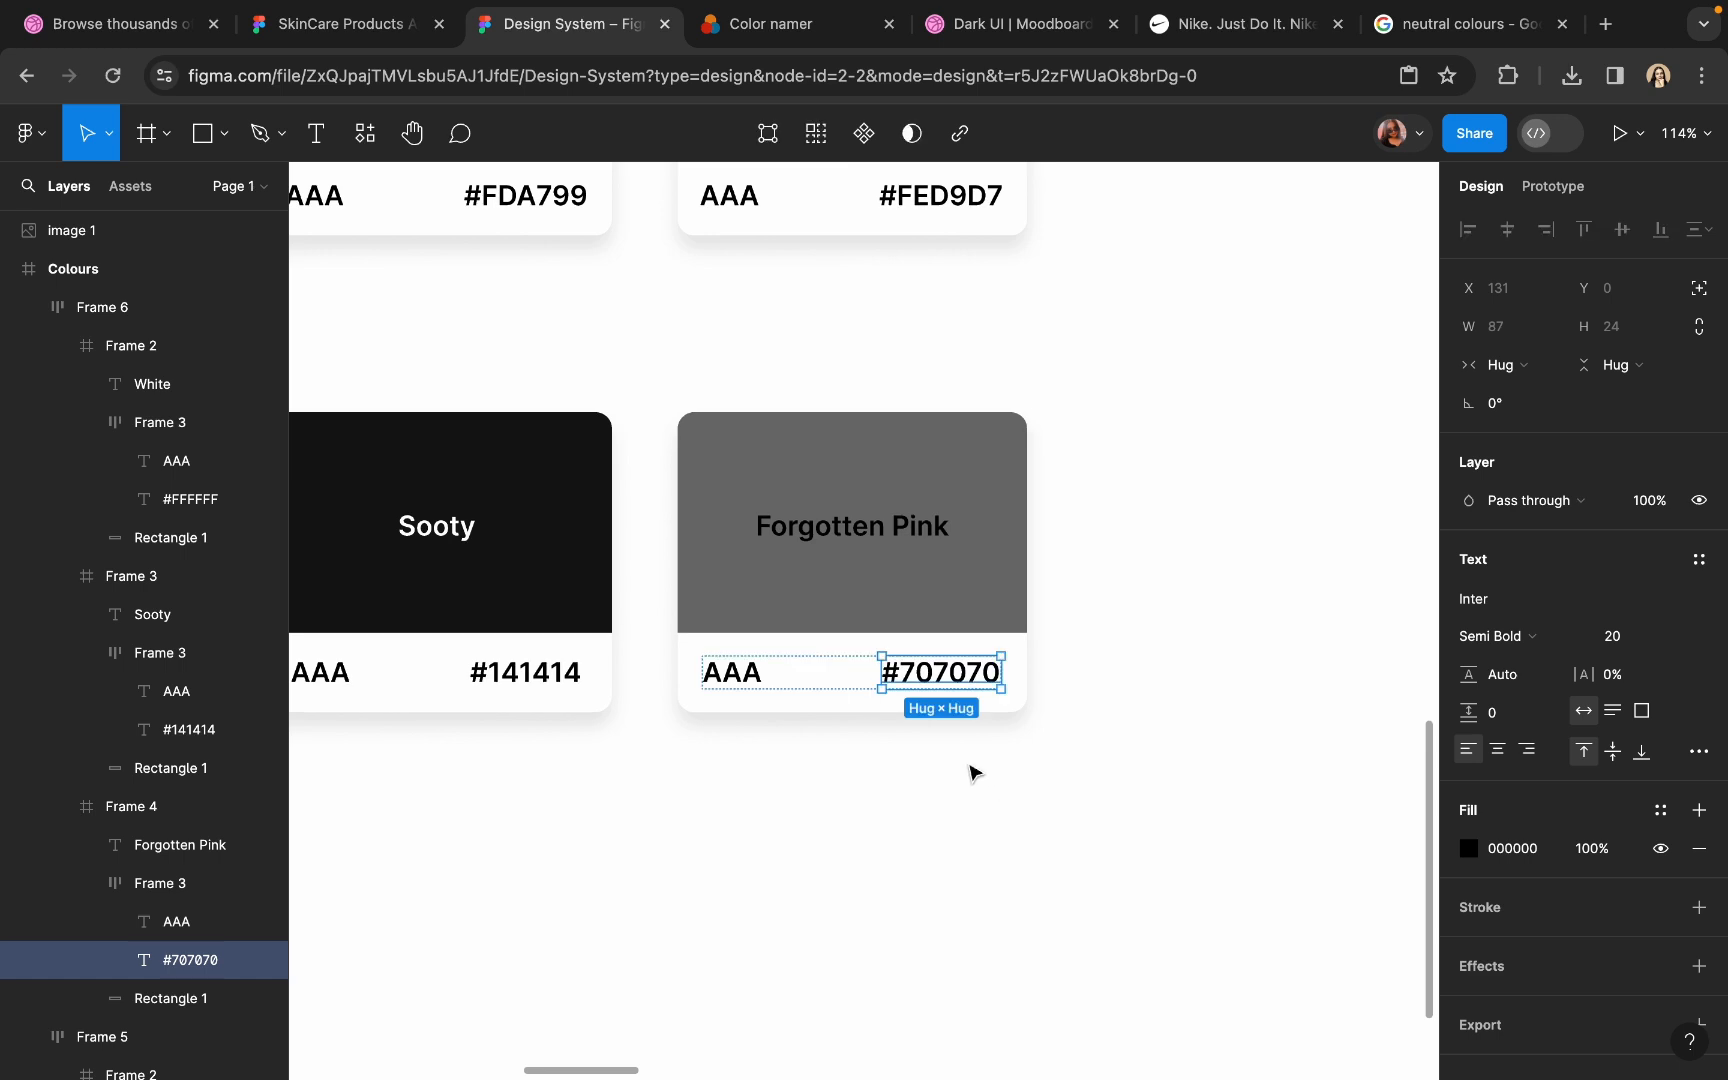
# - Switch to the Color namer site and look up the colour name for 707070
pyautogui.click(798, 42)
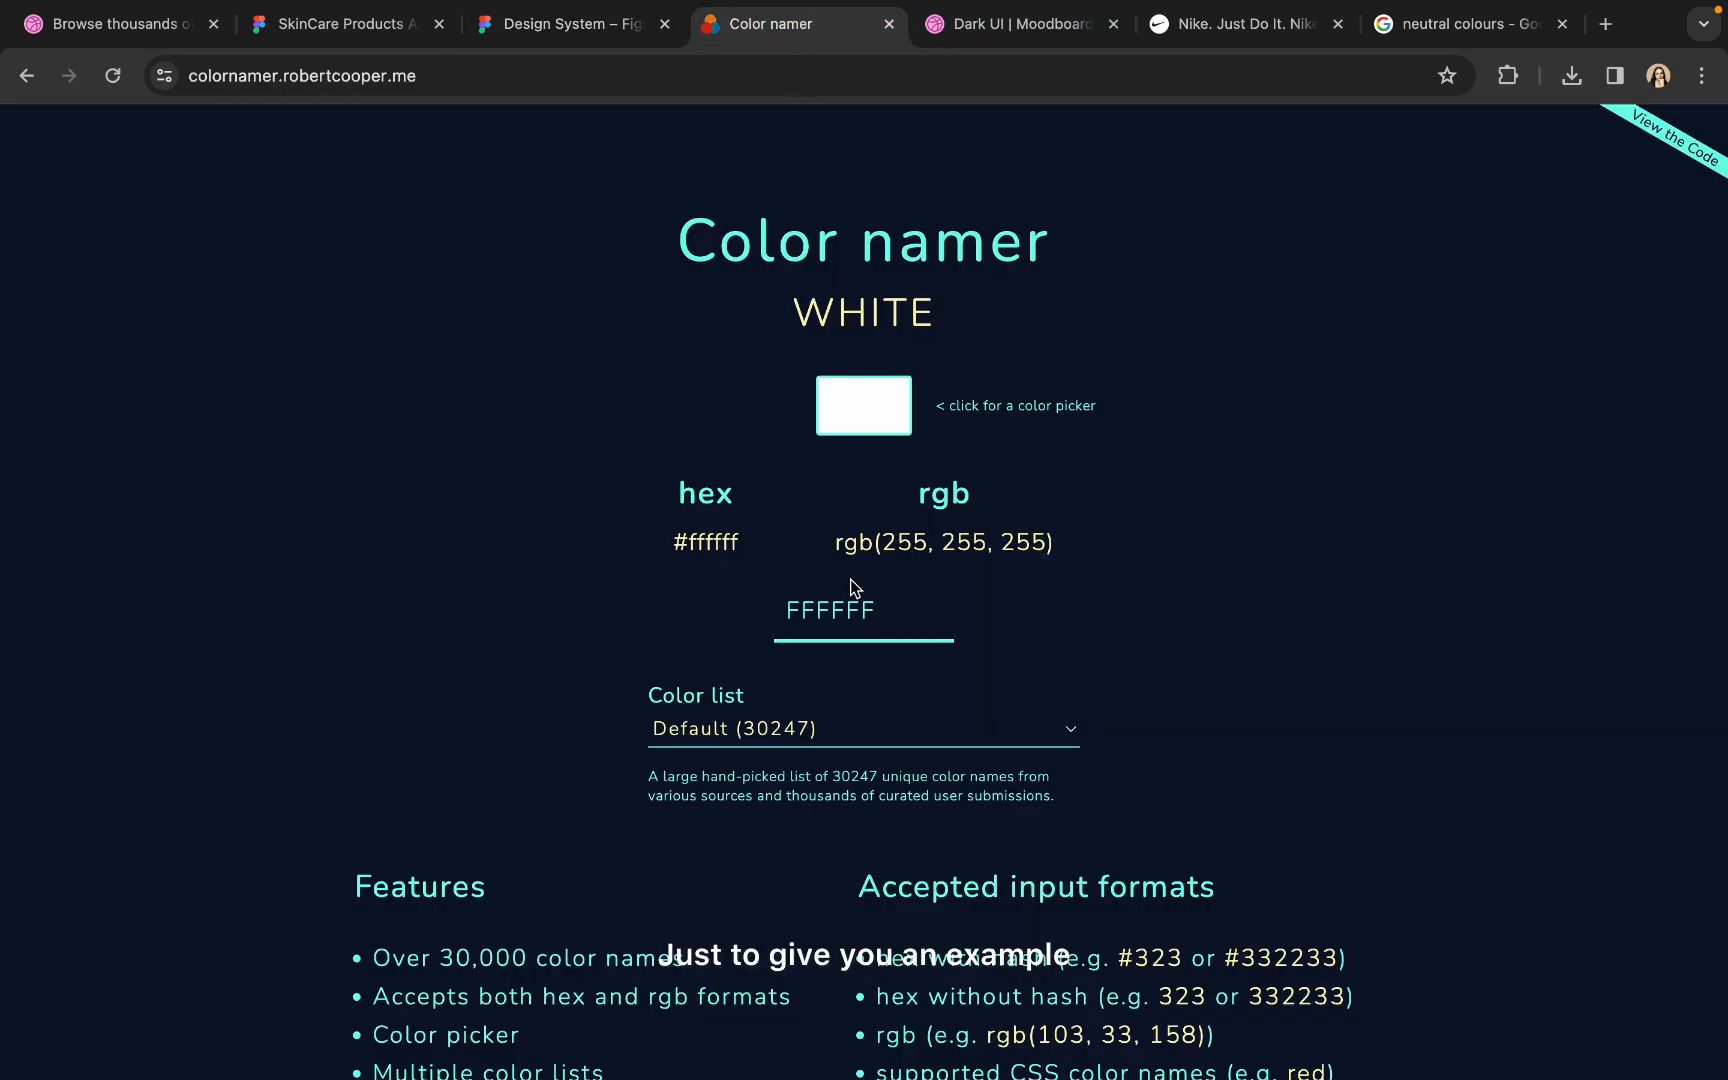
pyautogui.moveTo(883, 602); pyautogui.dragTo(789, 598)
pyautogui.write('707070')
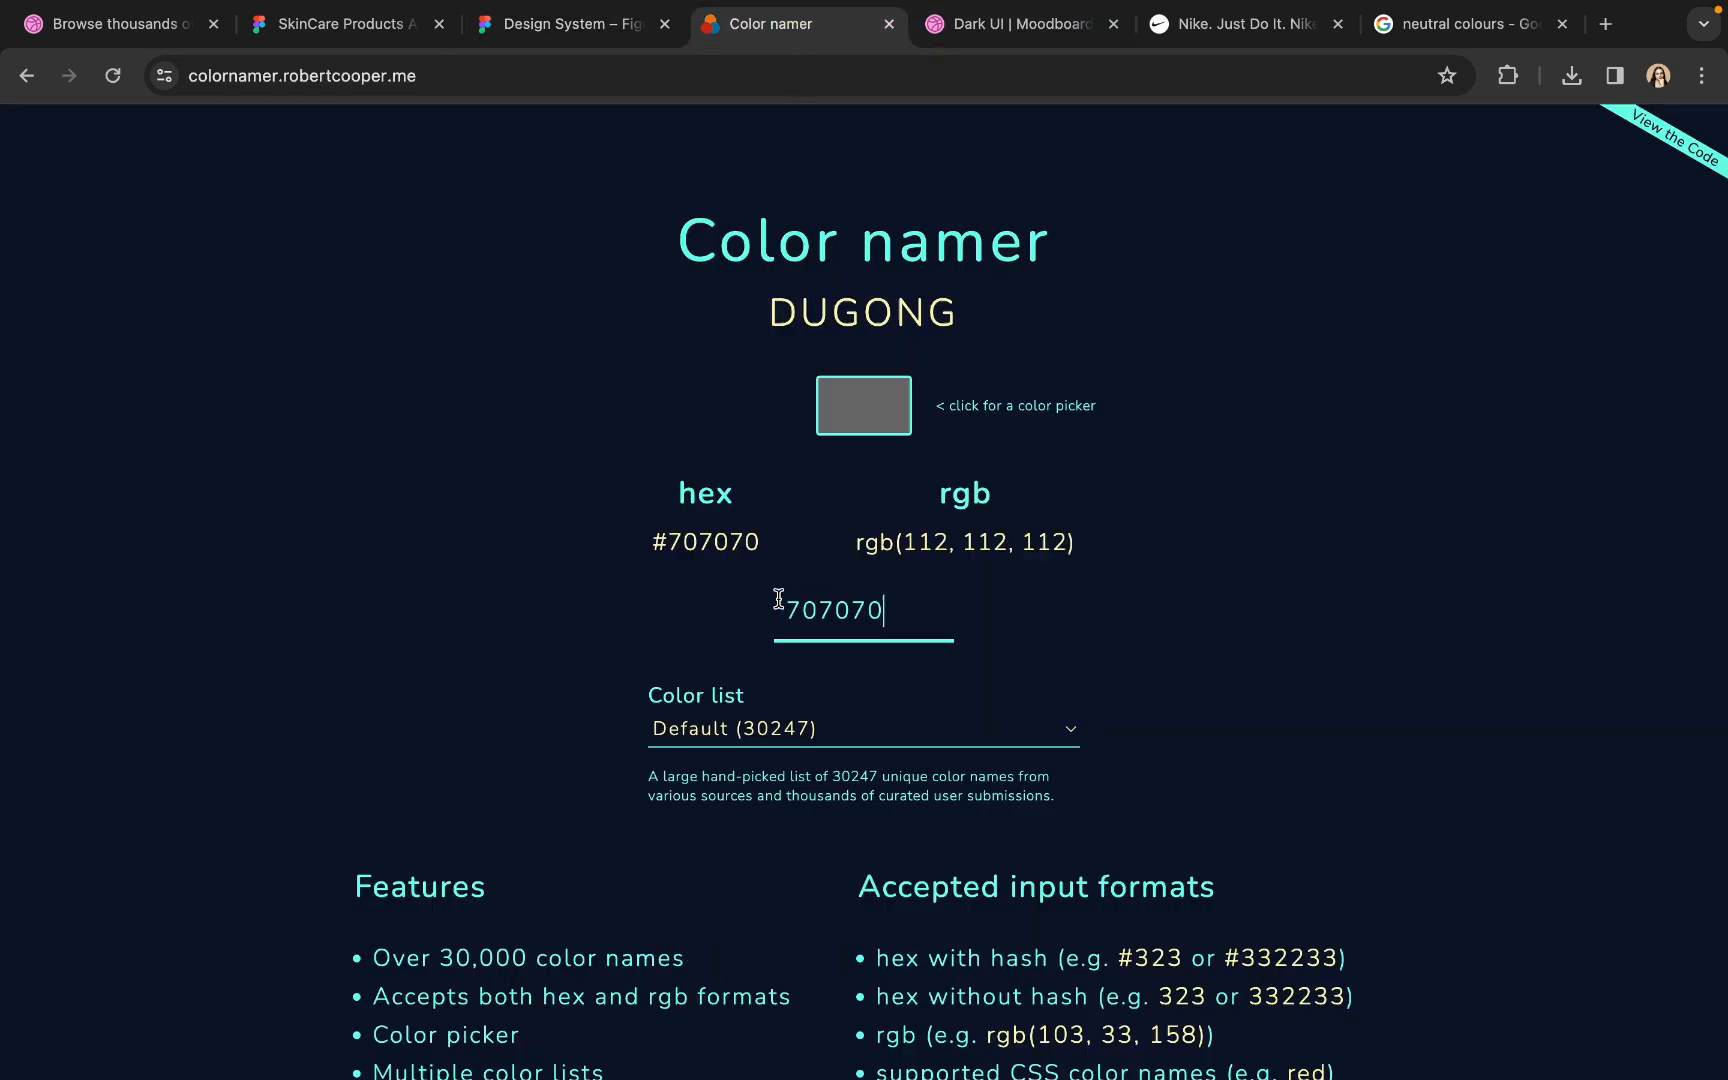
# - Return to the Figma file and change the third neutral card's title to Dugong, rechecking the spelling on the Color namer site
pyautogui.click(558, 32)
pyautogui.click(853, 505)
pyautogui.doubleClick(850, 523)
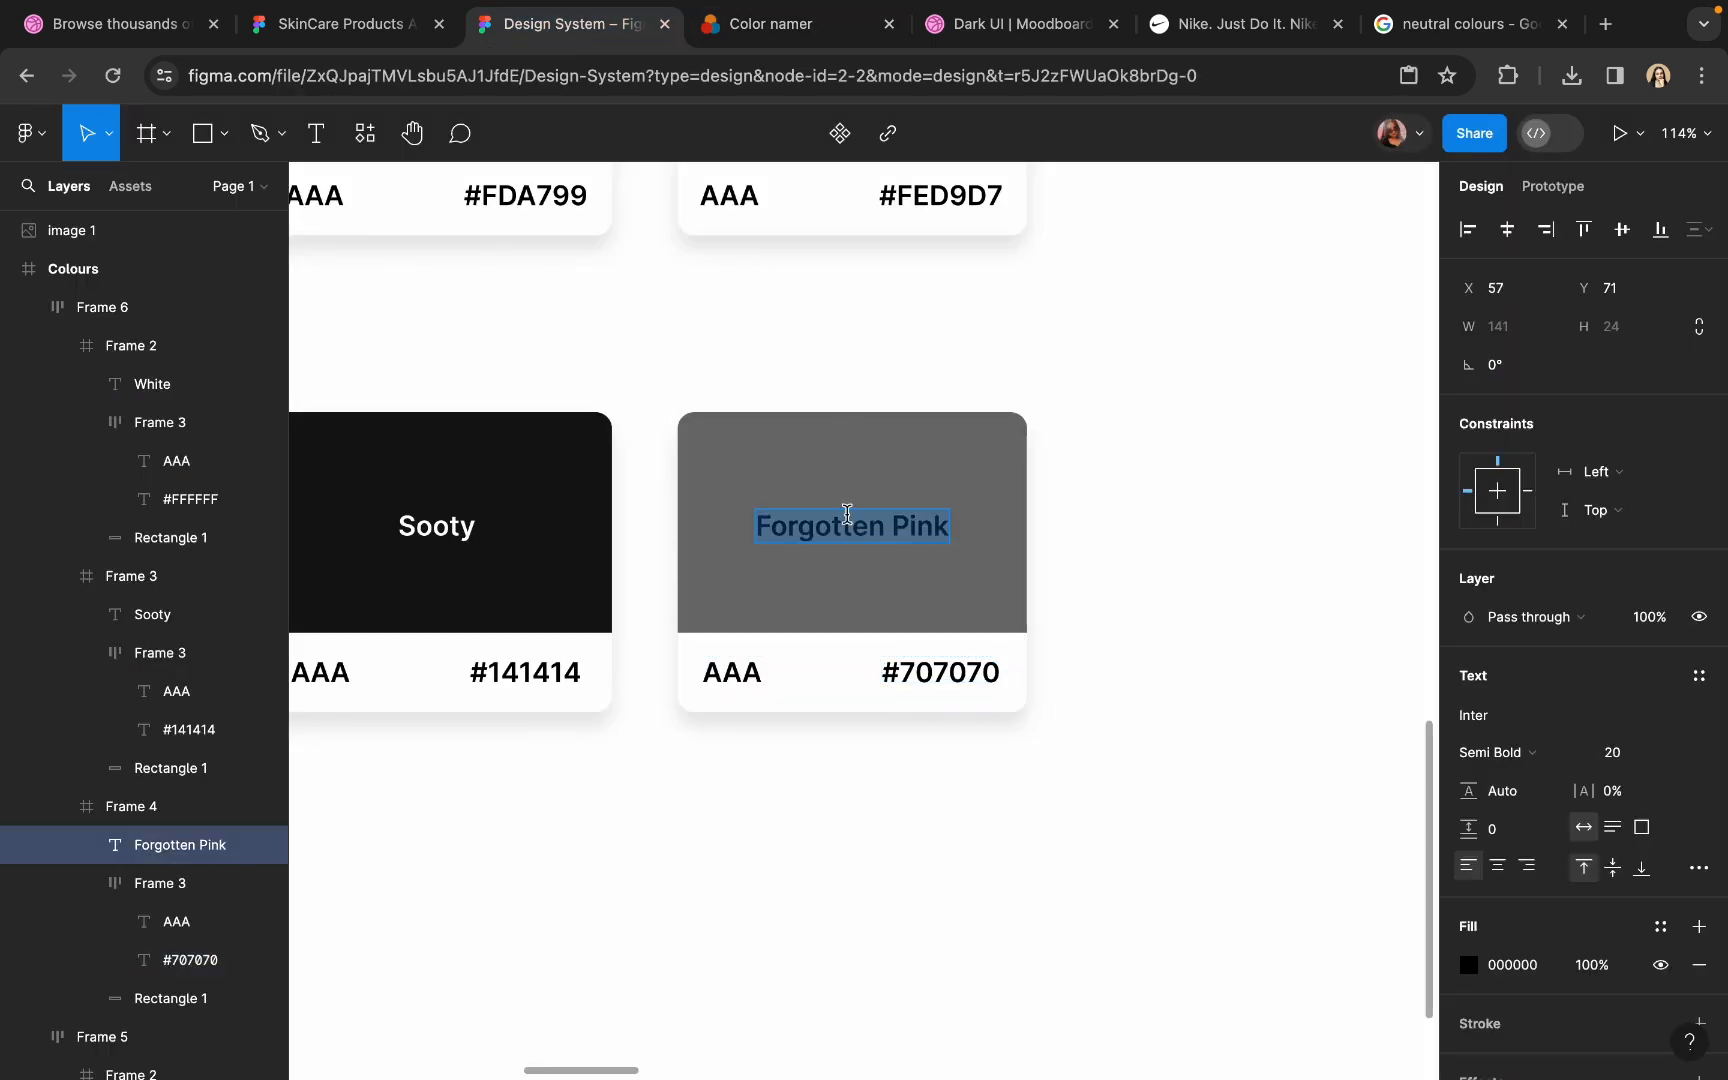
pyautogui.write('D')
pyautogui.click(812, 20)
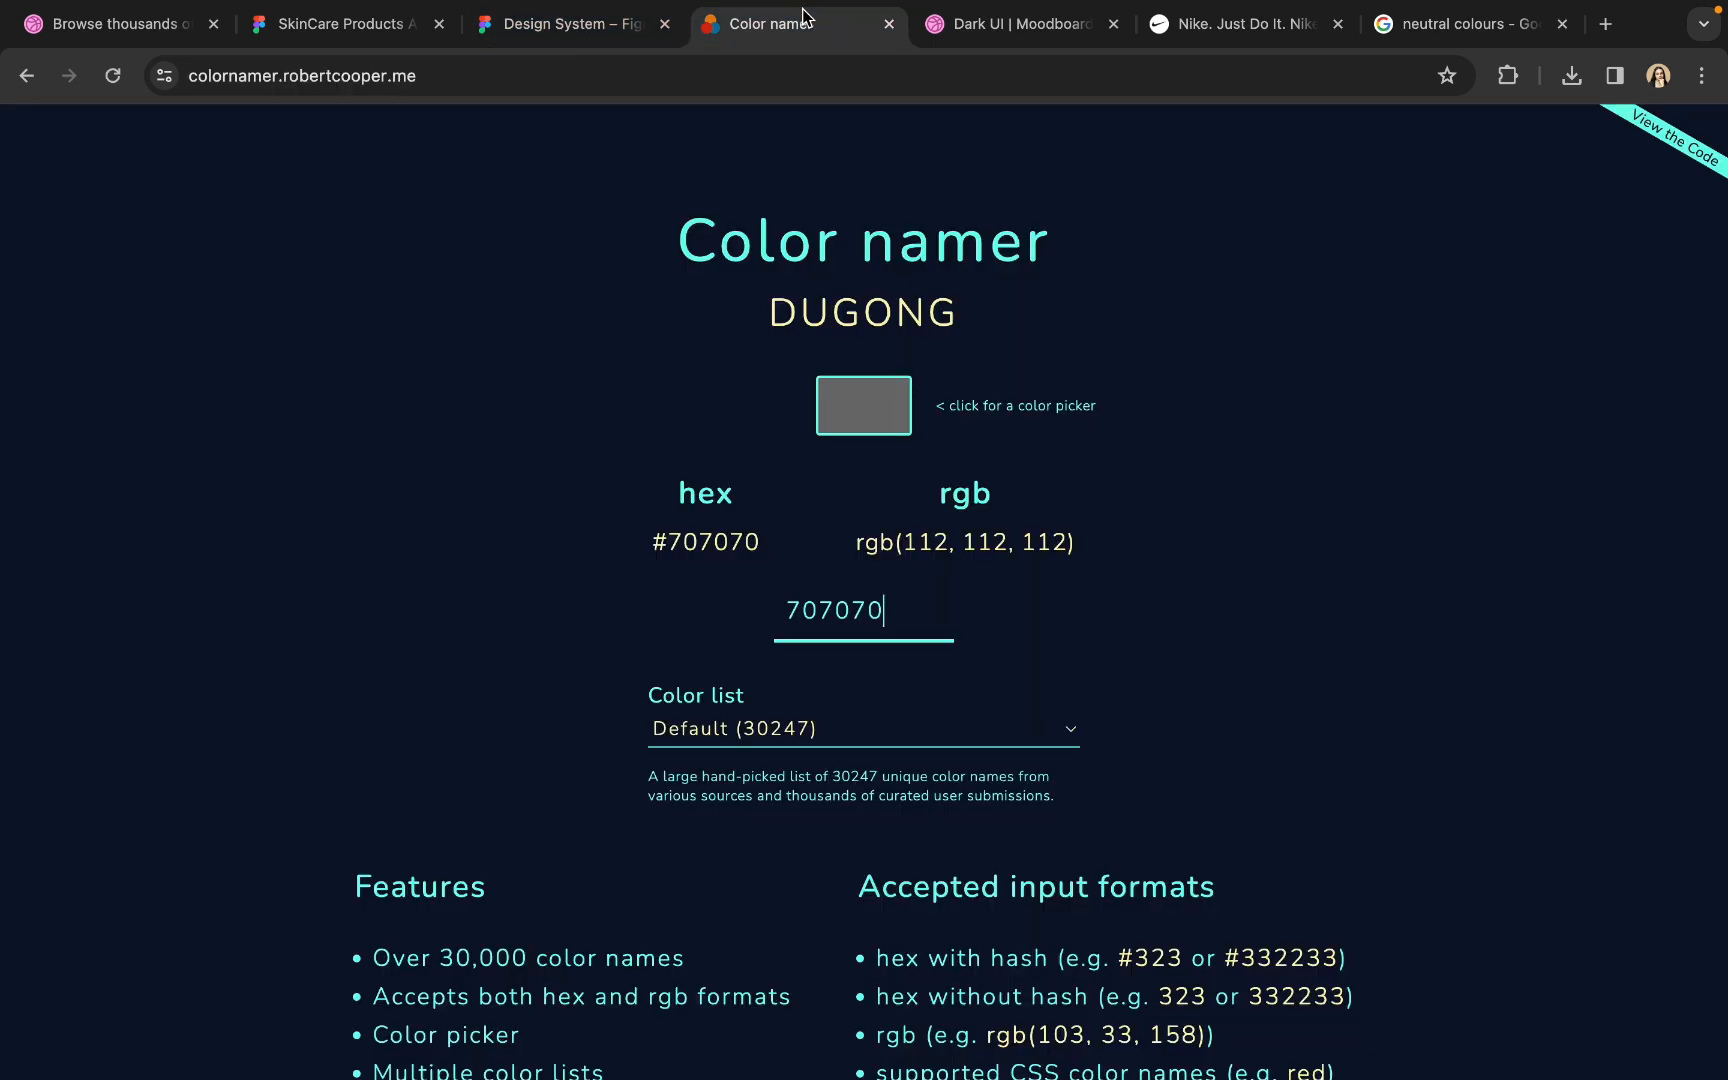
pyautogui.click(611, 33)
pyautogui.write('ugong')
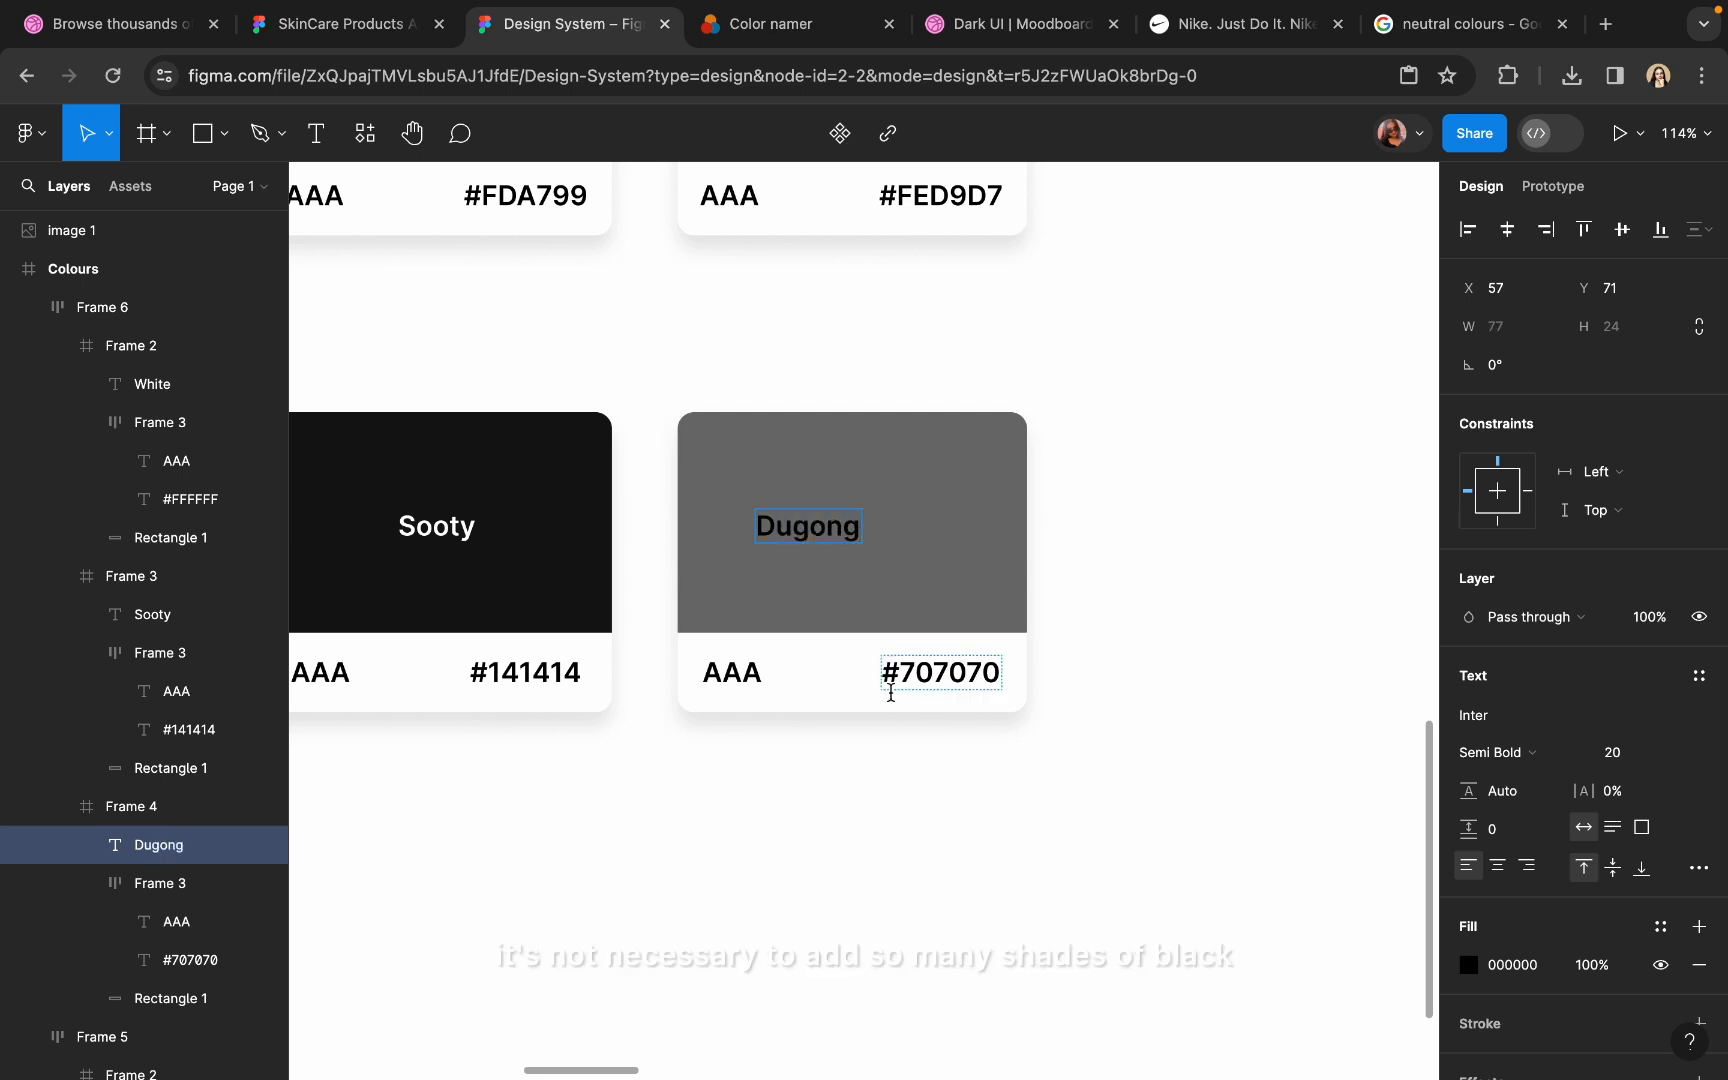
# - Centre the Dugong title horizontally on the grey area of the third neutral card
pyautogui.click(890, 692)
pyautogui.click(797, 716)
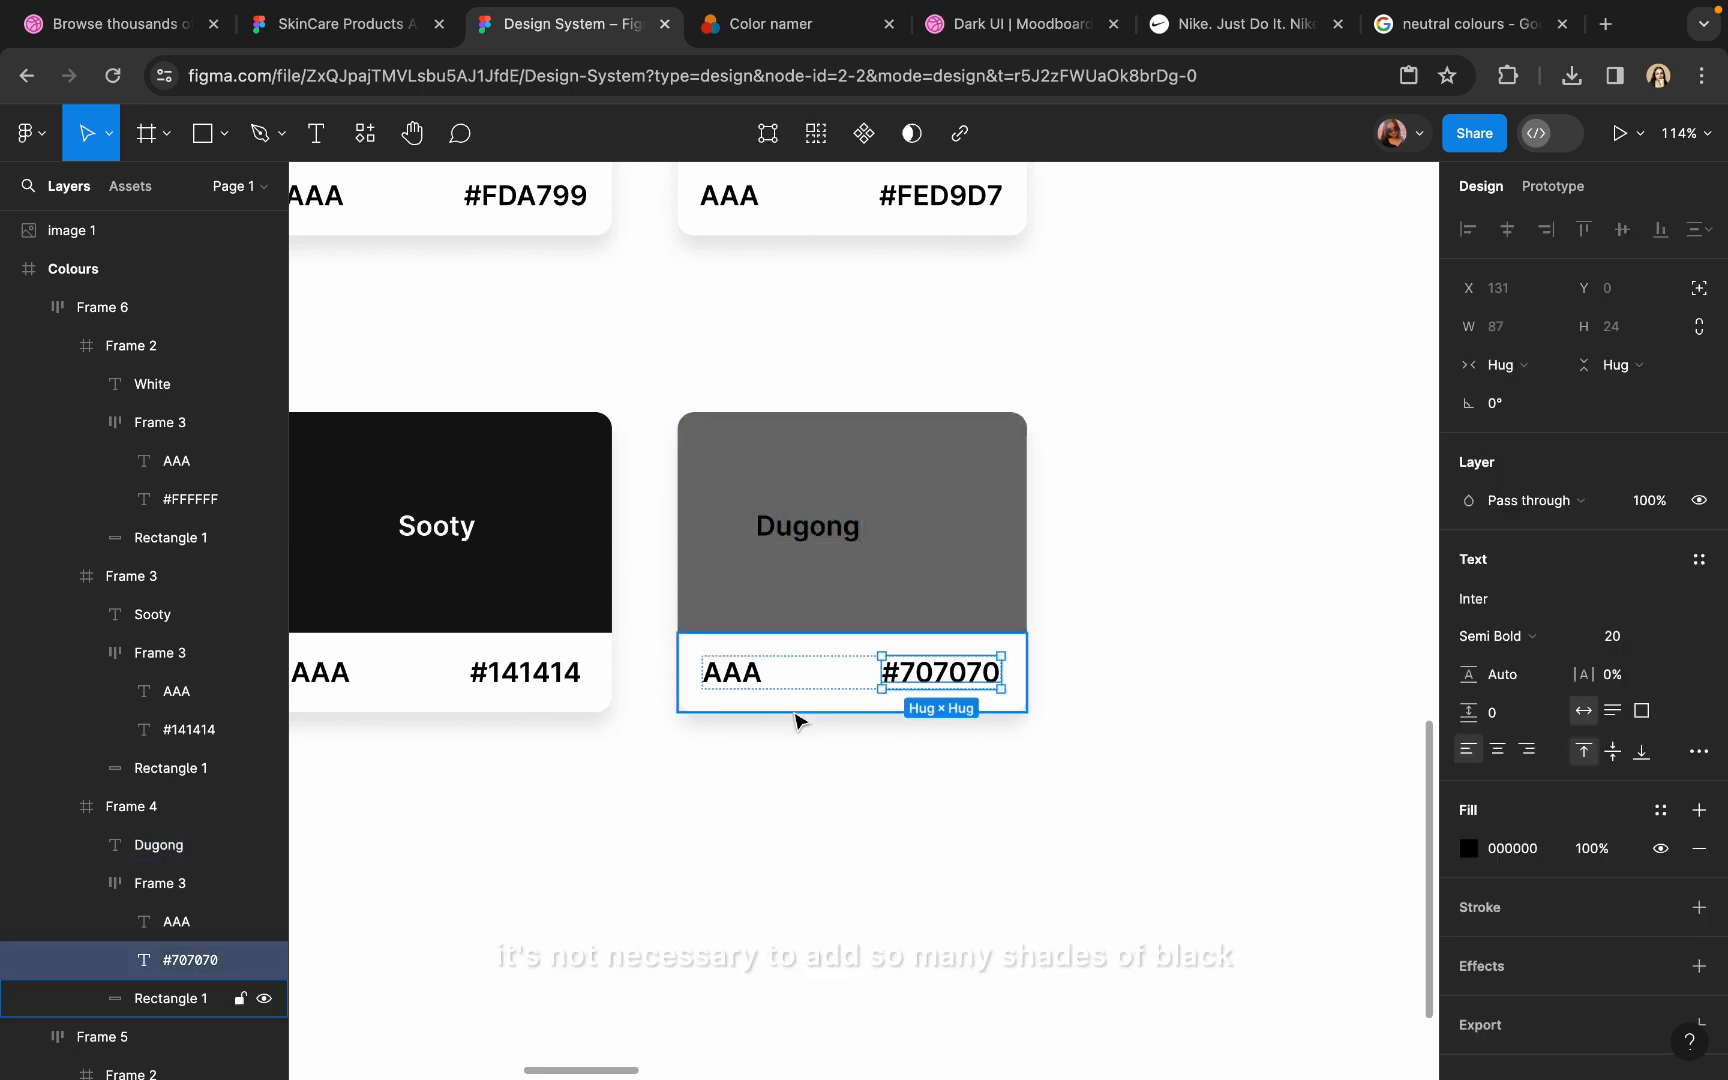
pyautogui.click(796, 738)
pyautogui.doubleClick(827, 540)
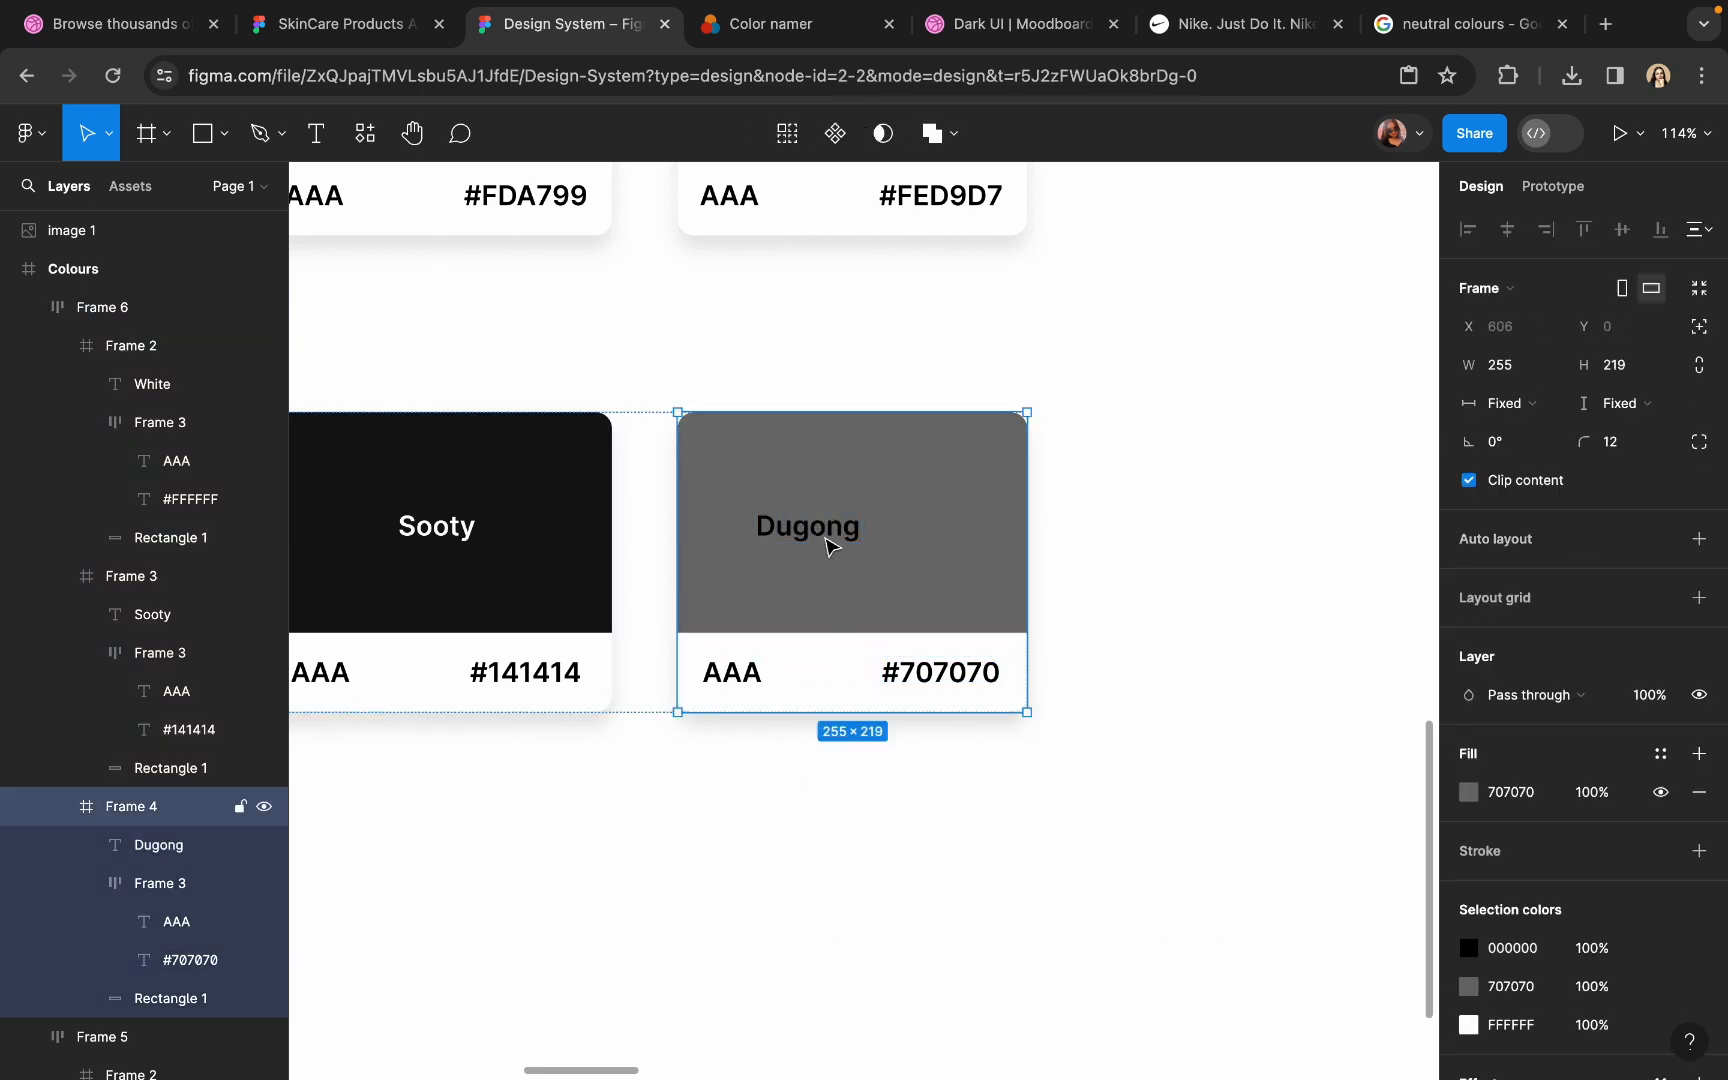
pyautogui.click(827, 540)
pyautogui.moveTo(837, 540); pyautogui.dragTo(872, 547)
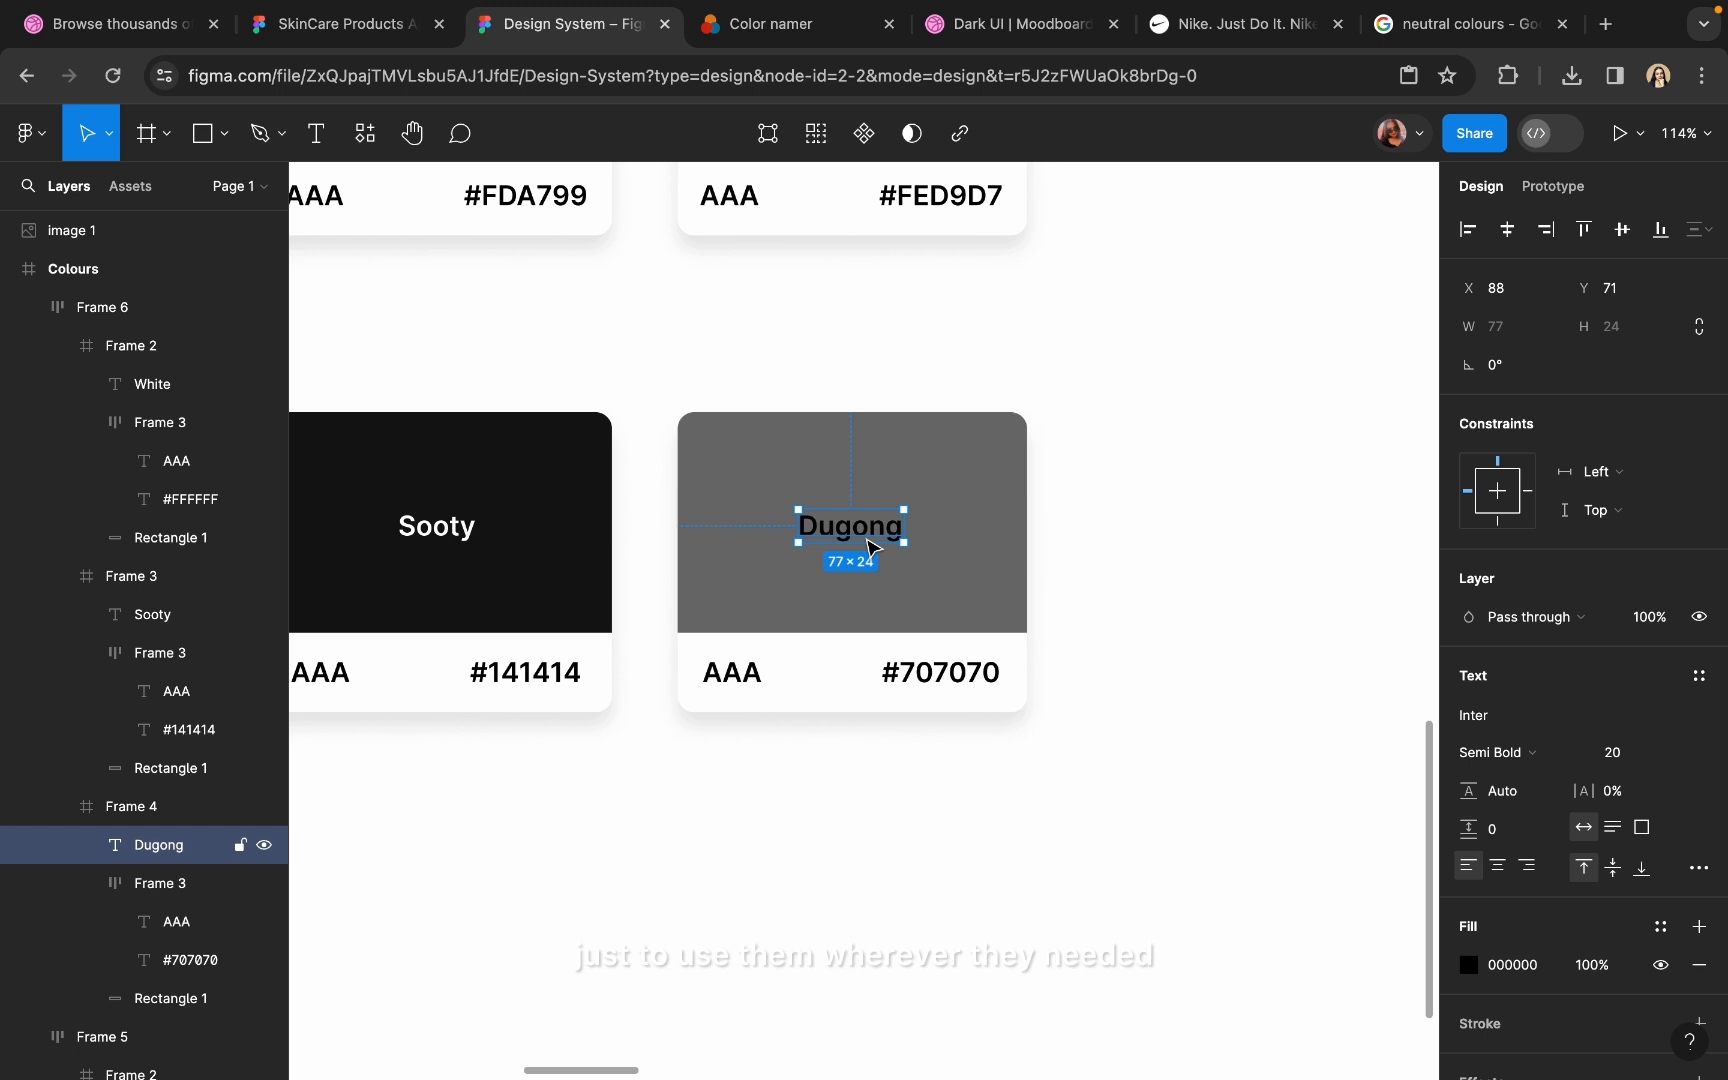
# - Change the Dugong title's text colour to white FFFFFF
pyautogui.click(1468, 965)
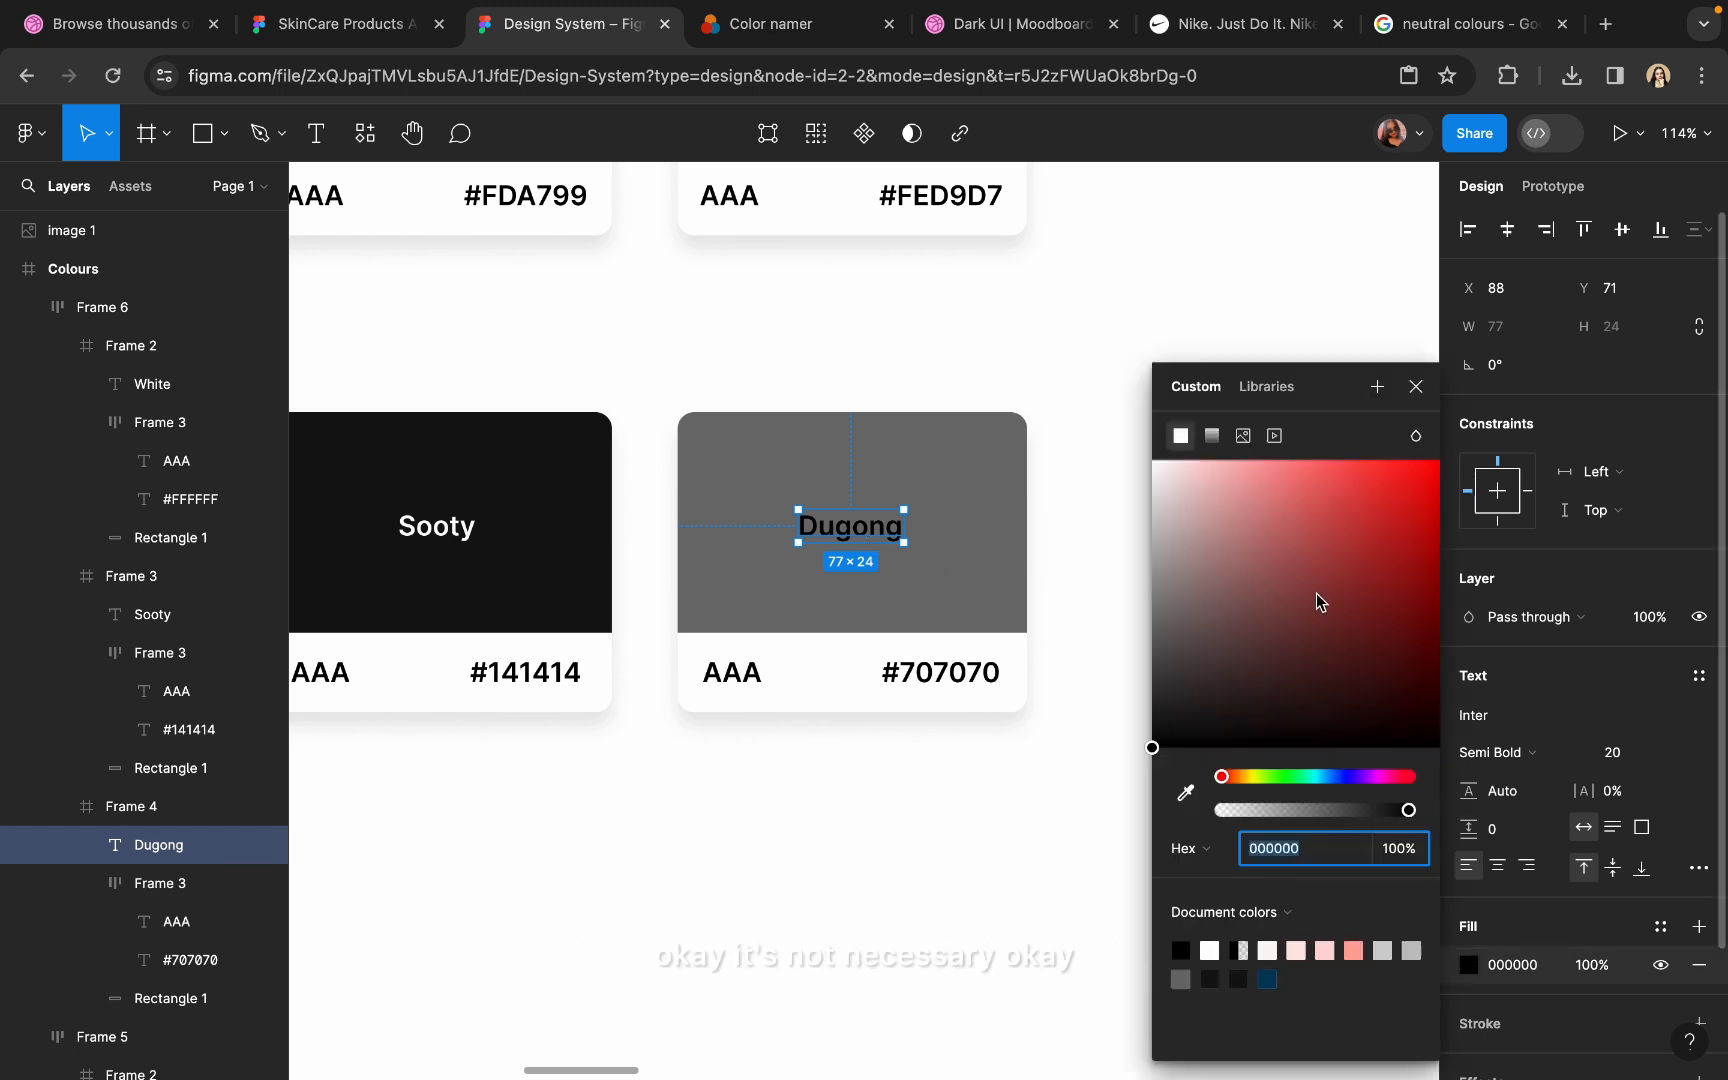
pyautogui.click(1317, 590)
pyautogui.hotkey('ctrl', 'z')
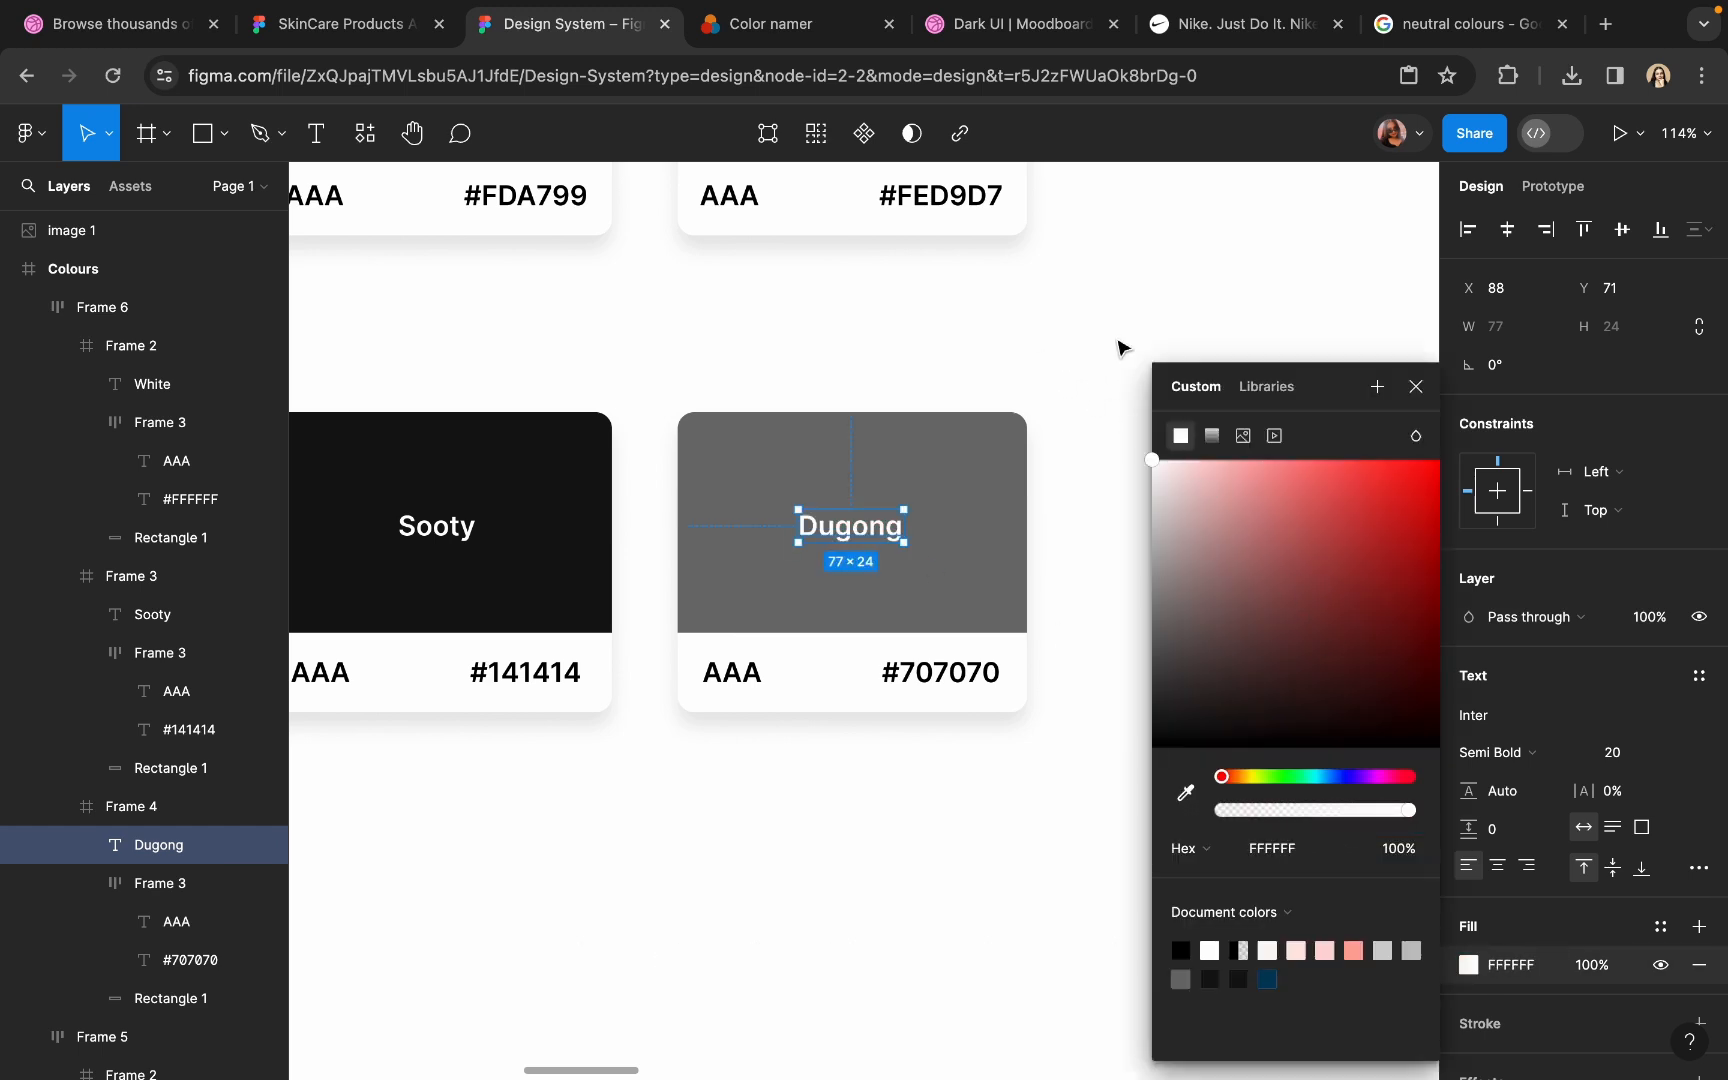
pyautogui.click(1120, 347)
# - Duplicate the Dugong card in the neutral row and move the Sooty card to the end of that row
pyautogui.scroll(-5, 1120, 347)
pyautogui.scroll(2, 1120, 347)
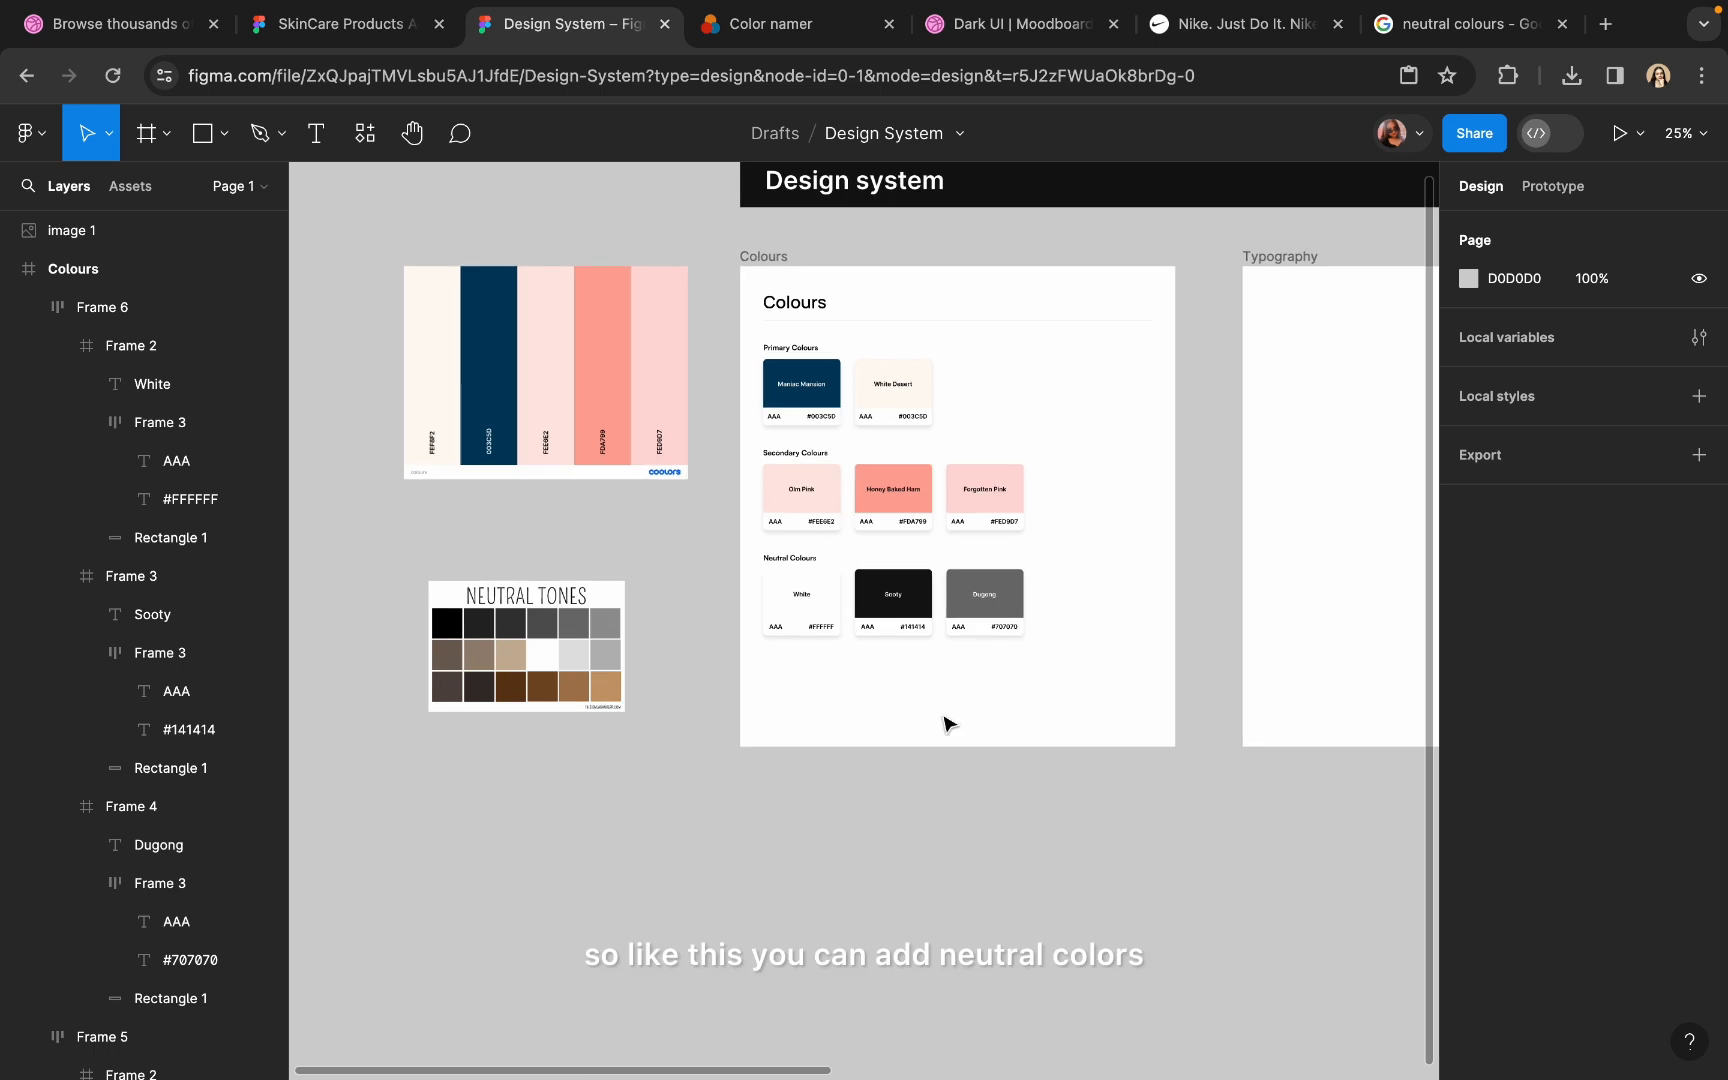
pyautogui.scroll(5, 983, 515)
pyautogui.scroll(-3, 983, 515)
pyautogui.click(985, 512)
pyautogui.click(987, 510)
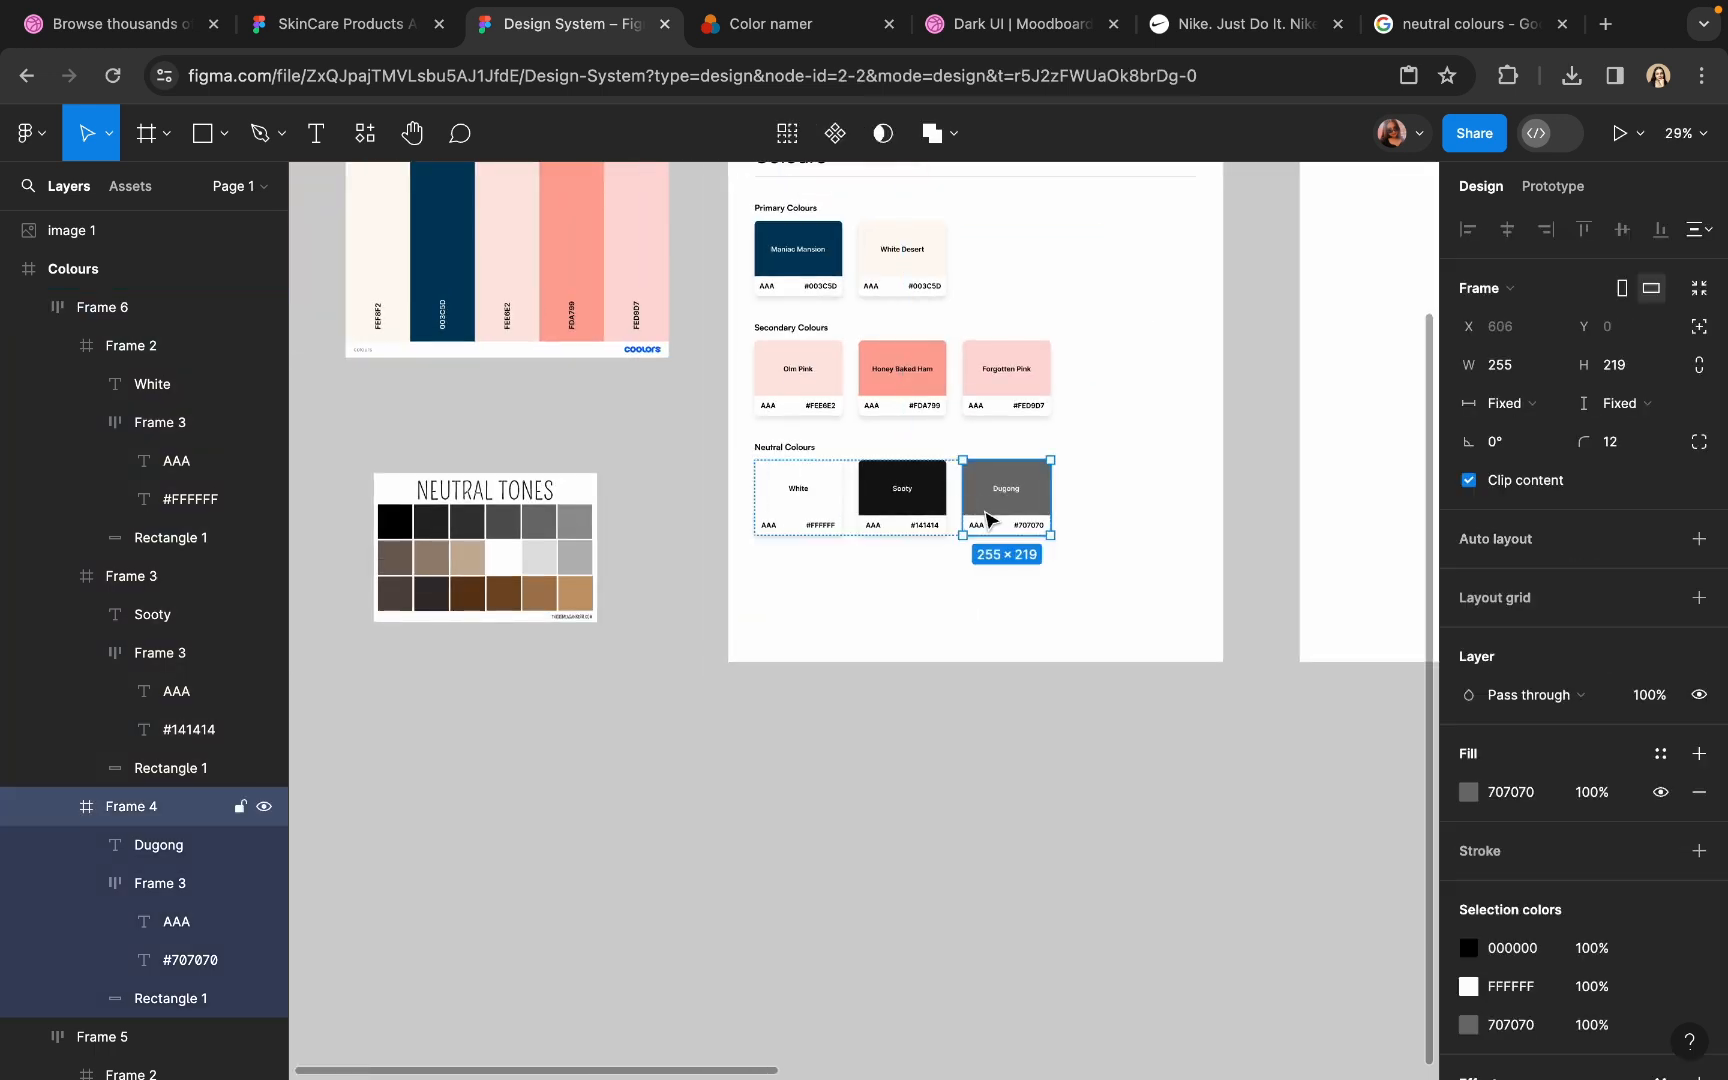
pyautogui.press('super+d')
pyautogui.click(927, 506)
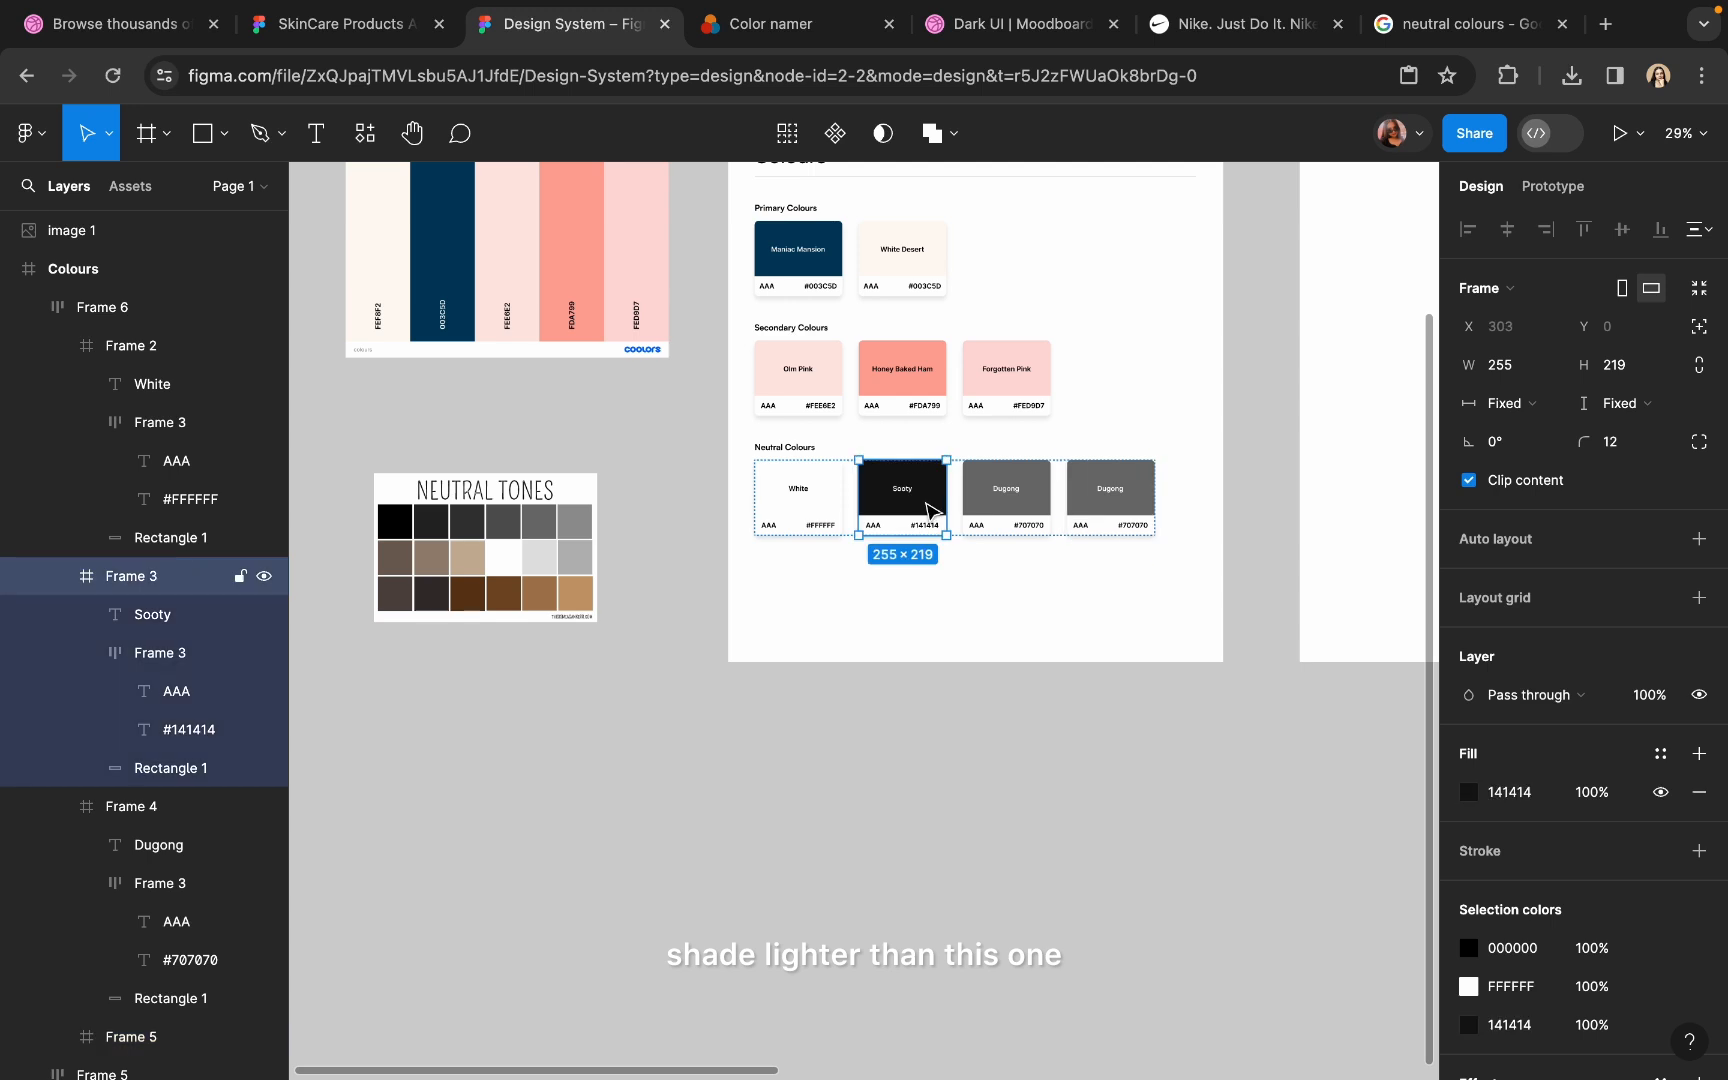
pyautogui.press('Right')
pyautogui.press('Right')
# - Fill the second neutral card with light grey B7B7B7 sampled from the Neutral Tones image and copy its hex code
pyautogui.click(927, 506)
pyautogui.click(1468, 792)
pyautogui.click(1185, 793)
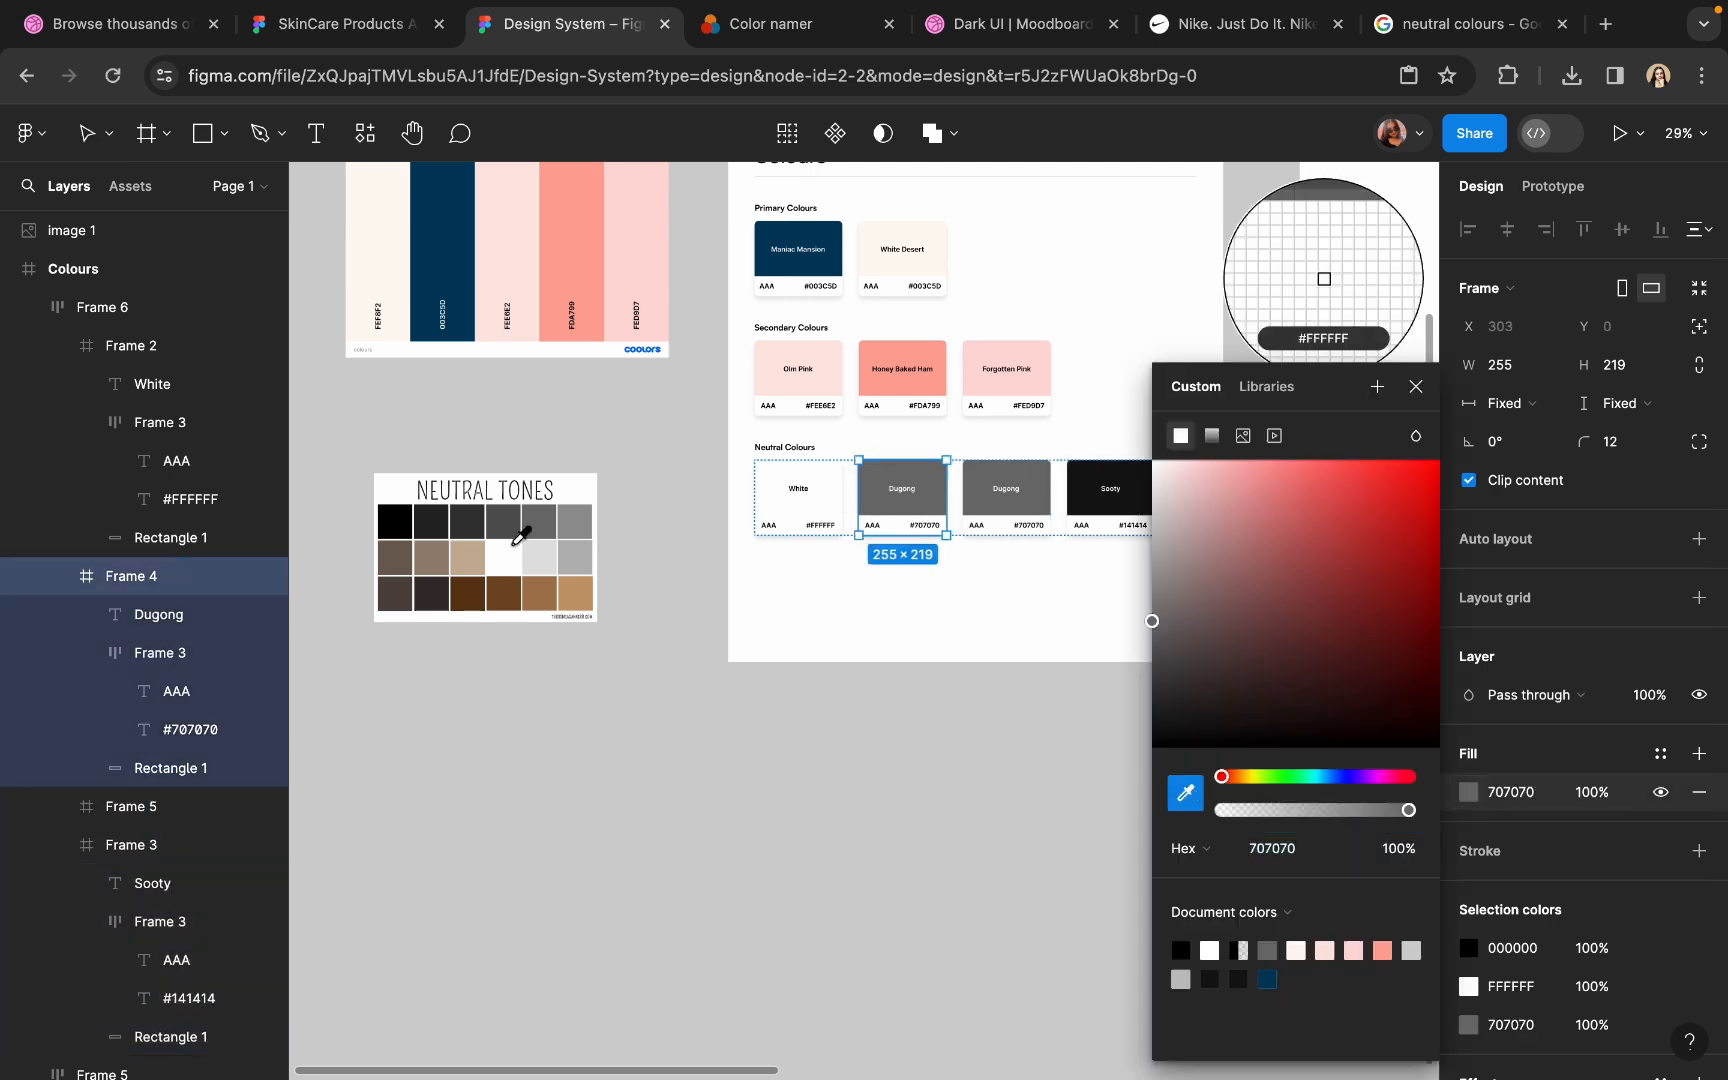
pyautogui.click(573, 558)
pyautogui.click(1290, 848)
pyautogui.hotkey('ctrl', 'c')
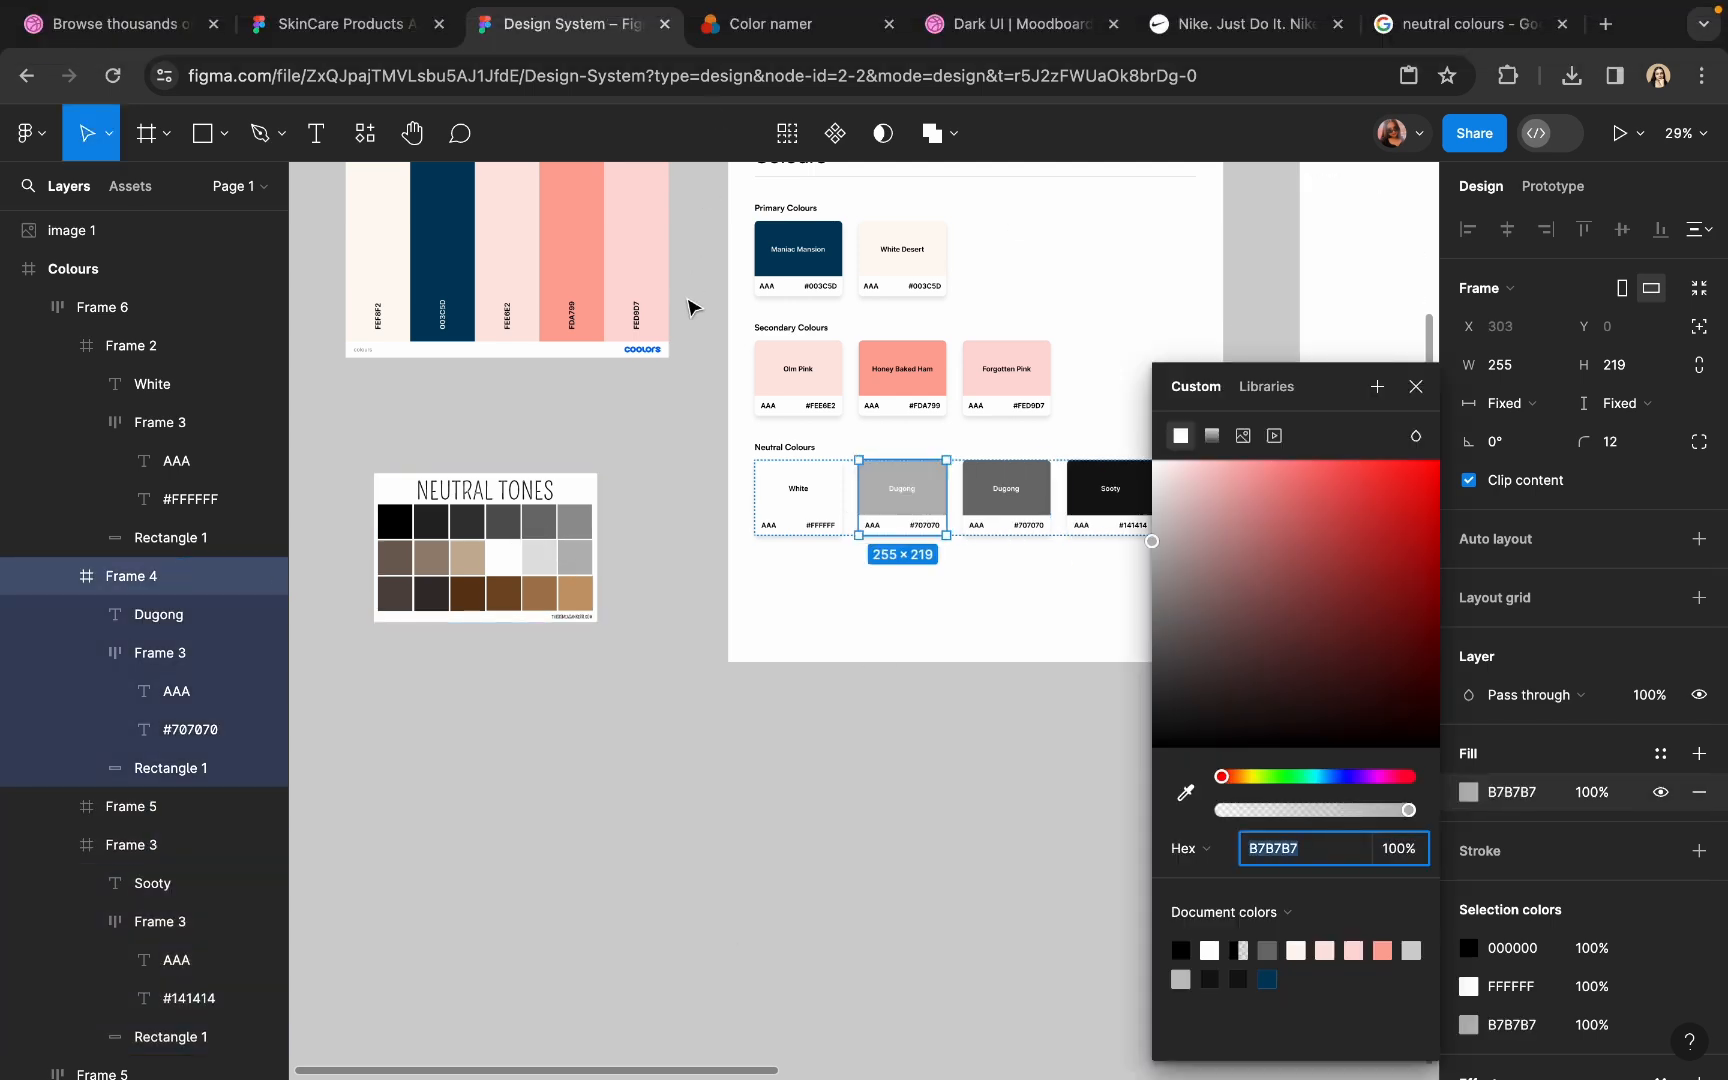
# - Switch to the Color namer site and look up the colour name for B7B7B7
pyautogui.click(771, 23)
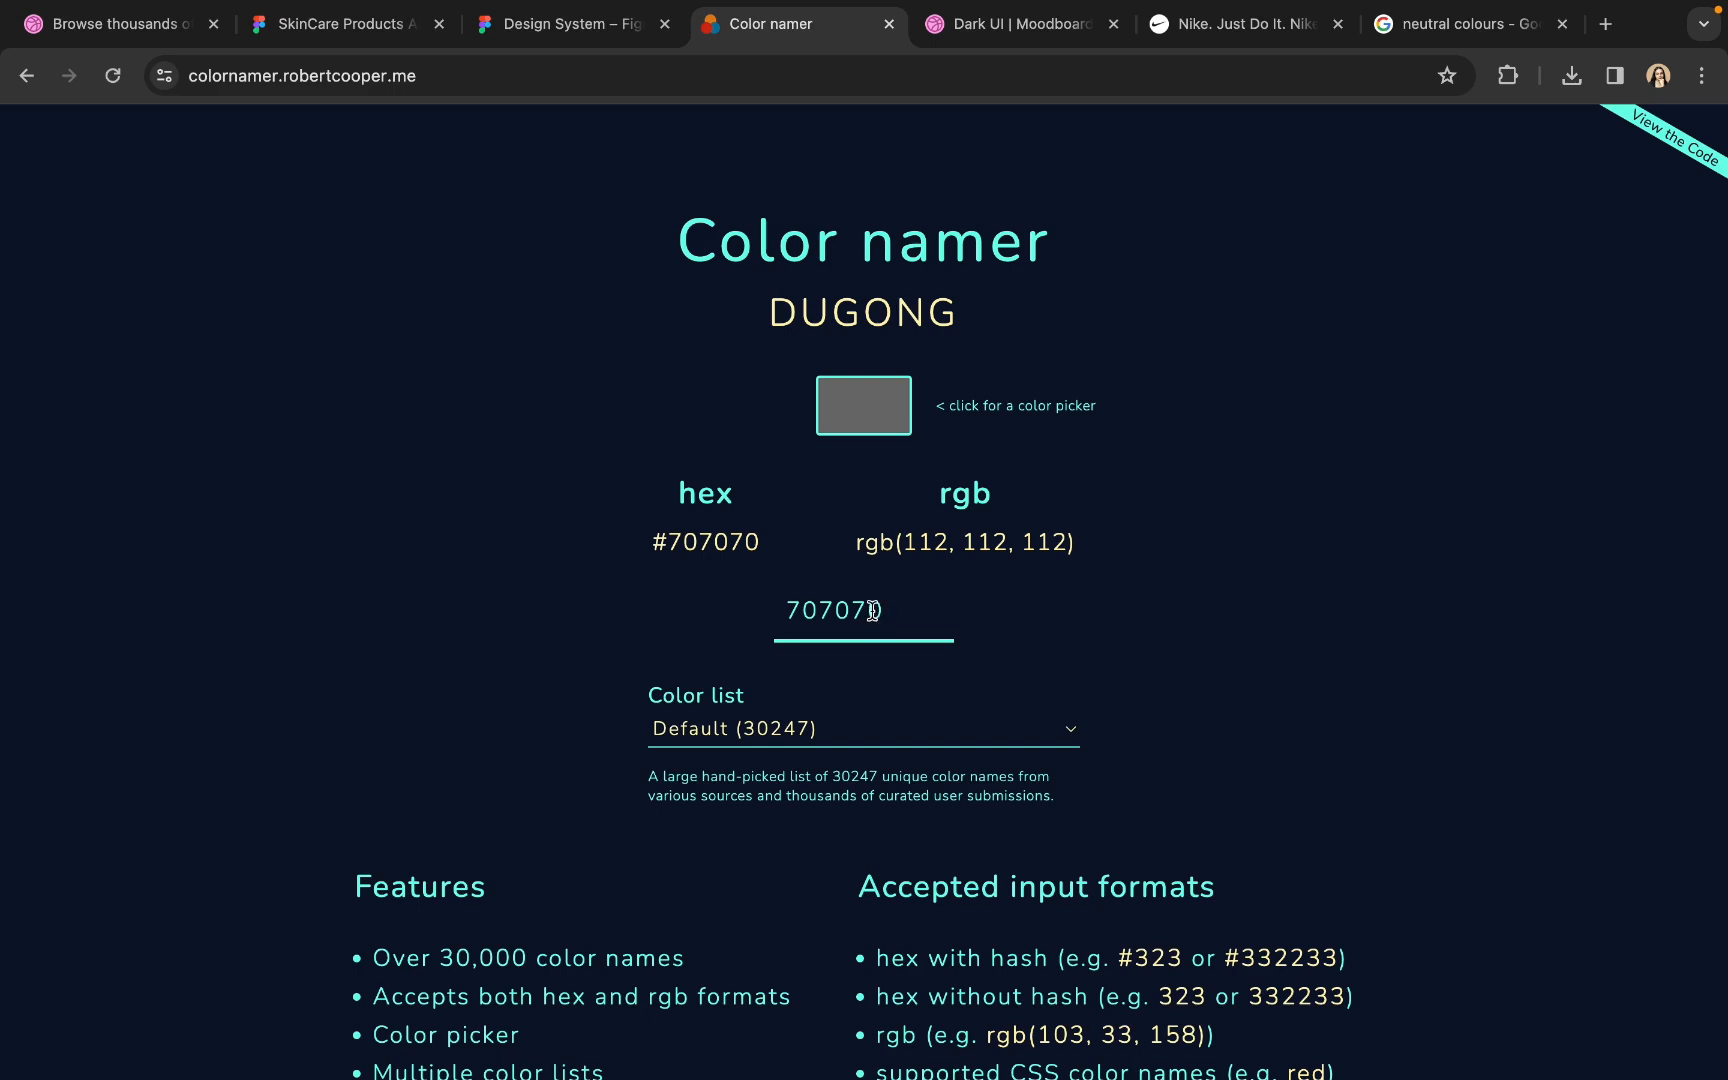
pyautogui.moveTo(873, 610); pyautogui.dragTo(783, 599)
pyautogui.hotkey('ctrl', 'v')
# - Return to the Figma file, change the second neutral card's title to Fortress Grey and centre it on the swatch
pyautogui.click(555, 30)
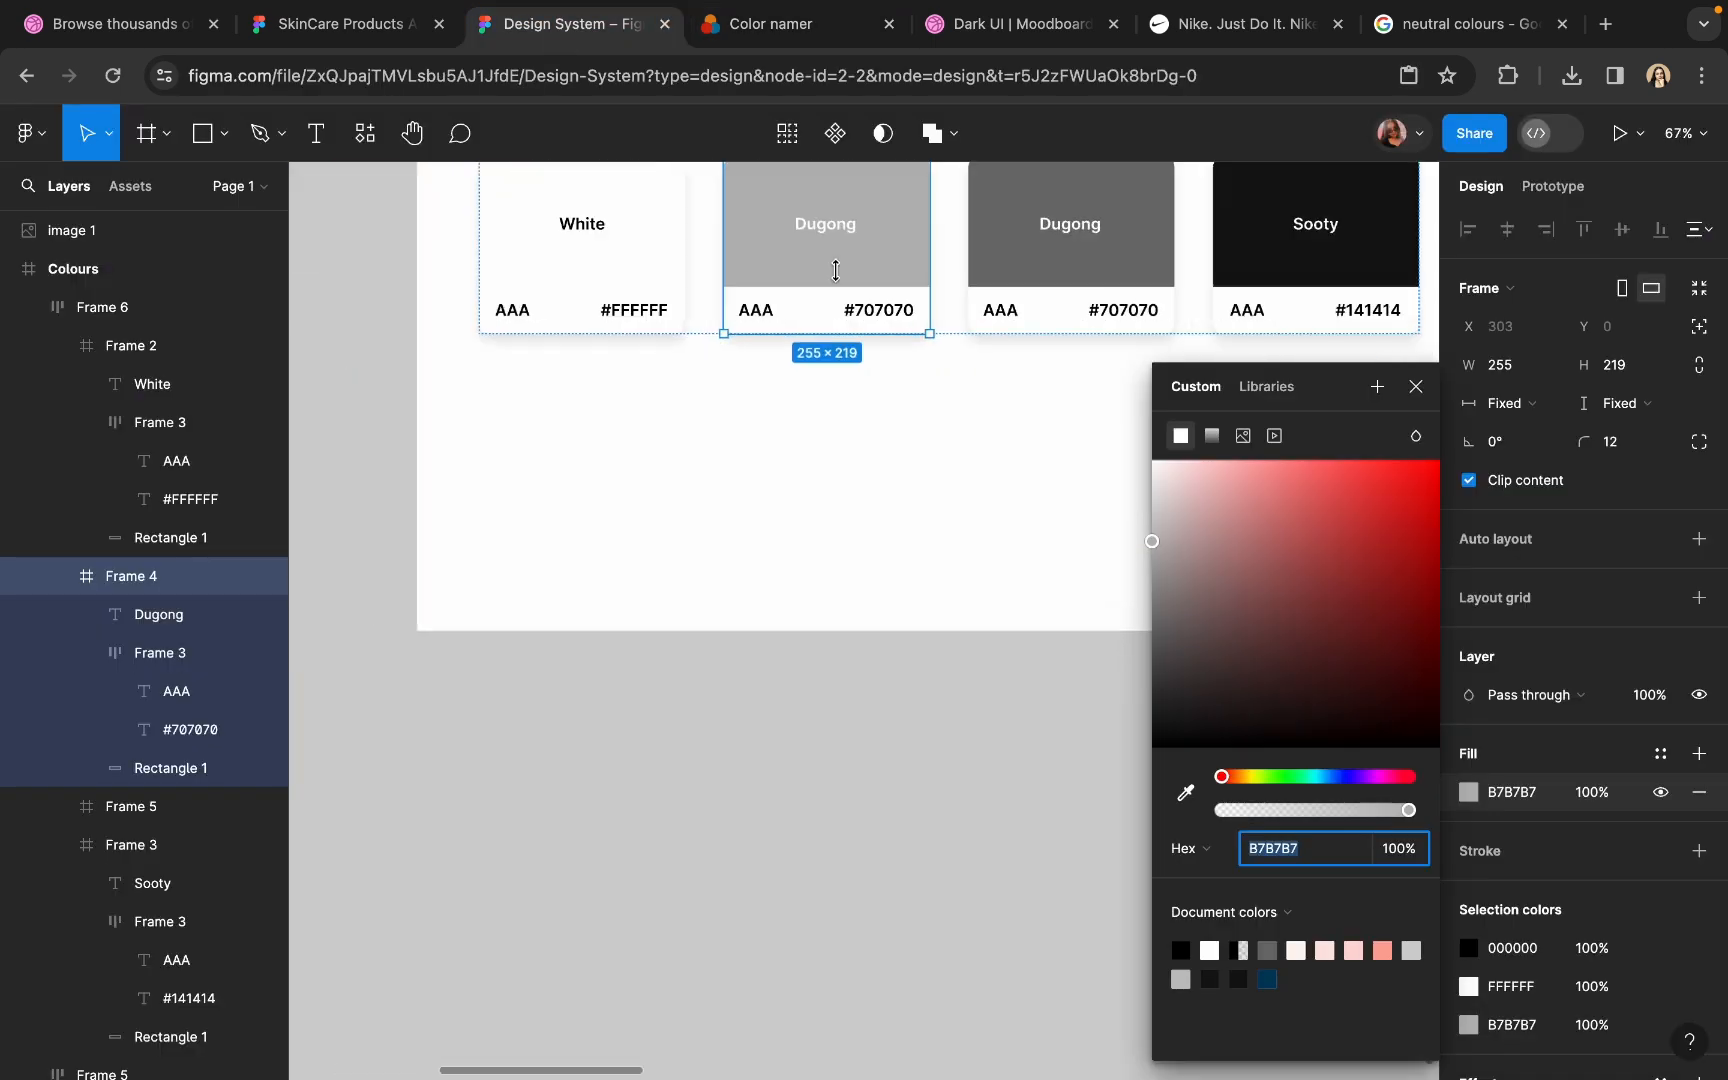
pyautogui.doubleClick(811, 224)
pyautogui.write('Fortress Grey')
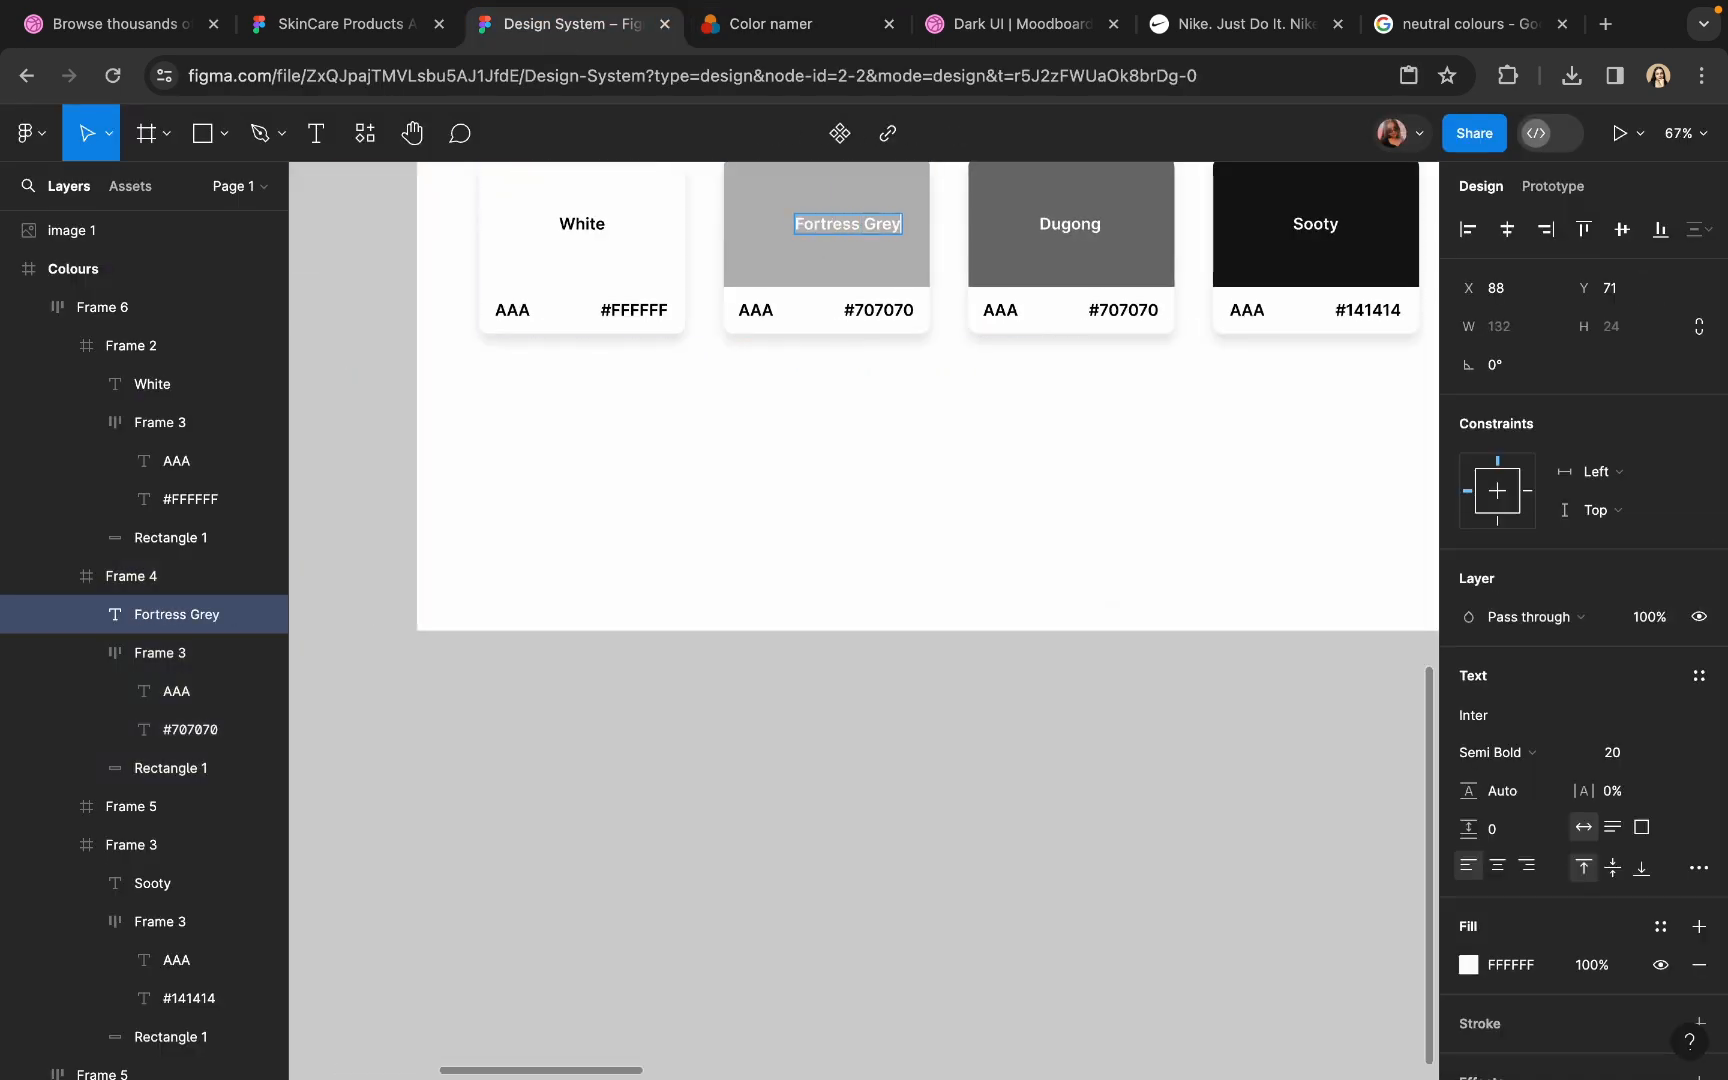
pyautogui.scroll(3, 775, 660)
pyautogui.click(775, 660)
pyautogui.scroll(5, 775, 660)
pyautogui.moveTo(809, 371); pyautogui.dragTo(770, 376)
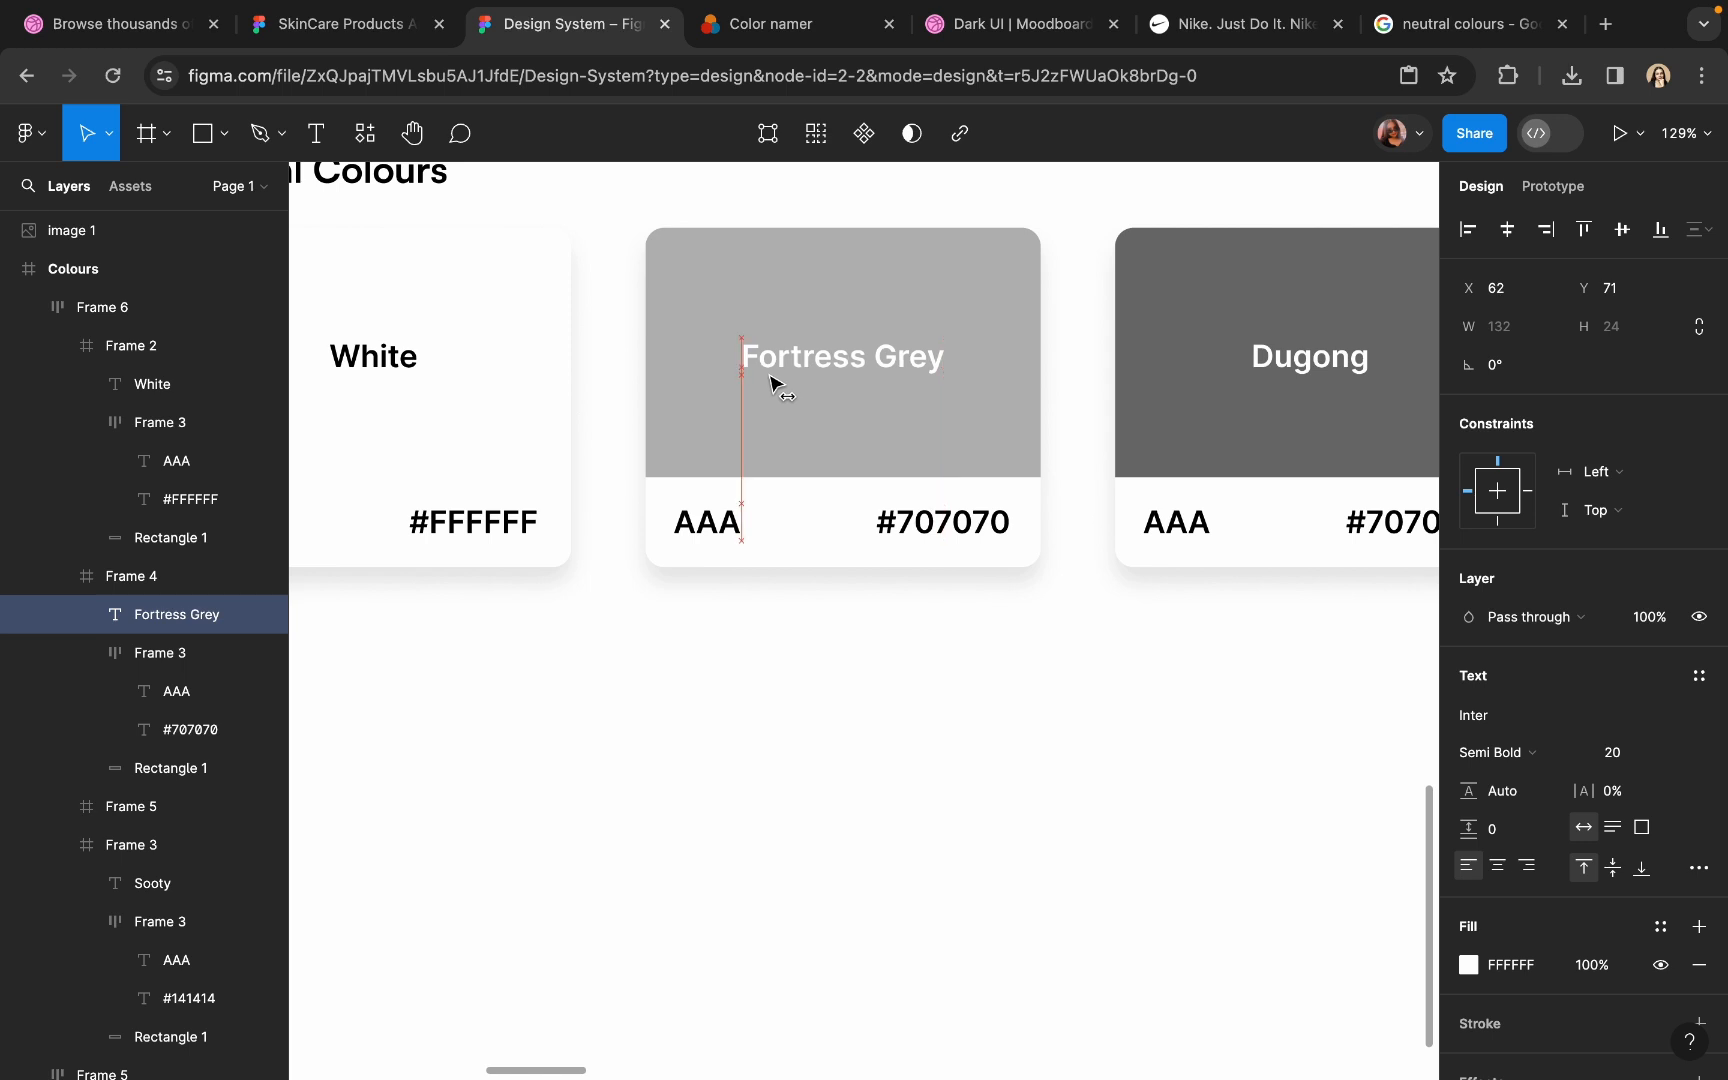
# - Recolour the Fortress Grey title with the near-black 141414 sampled from the Sooty card
pyautogui.click(1468, 965)
pyautogui.click(1186, 792)
pyautogui.hscroll(6, 1010, 528)
pyautogui.click(816, 426)
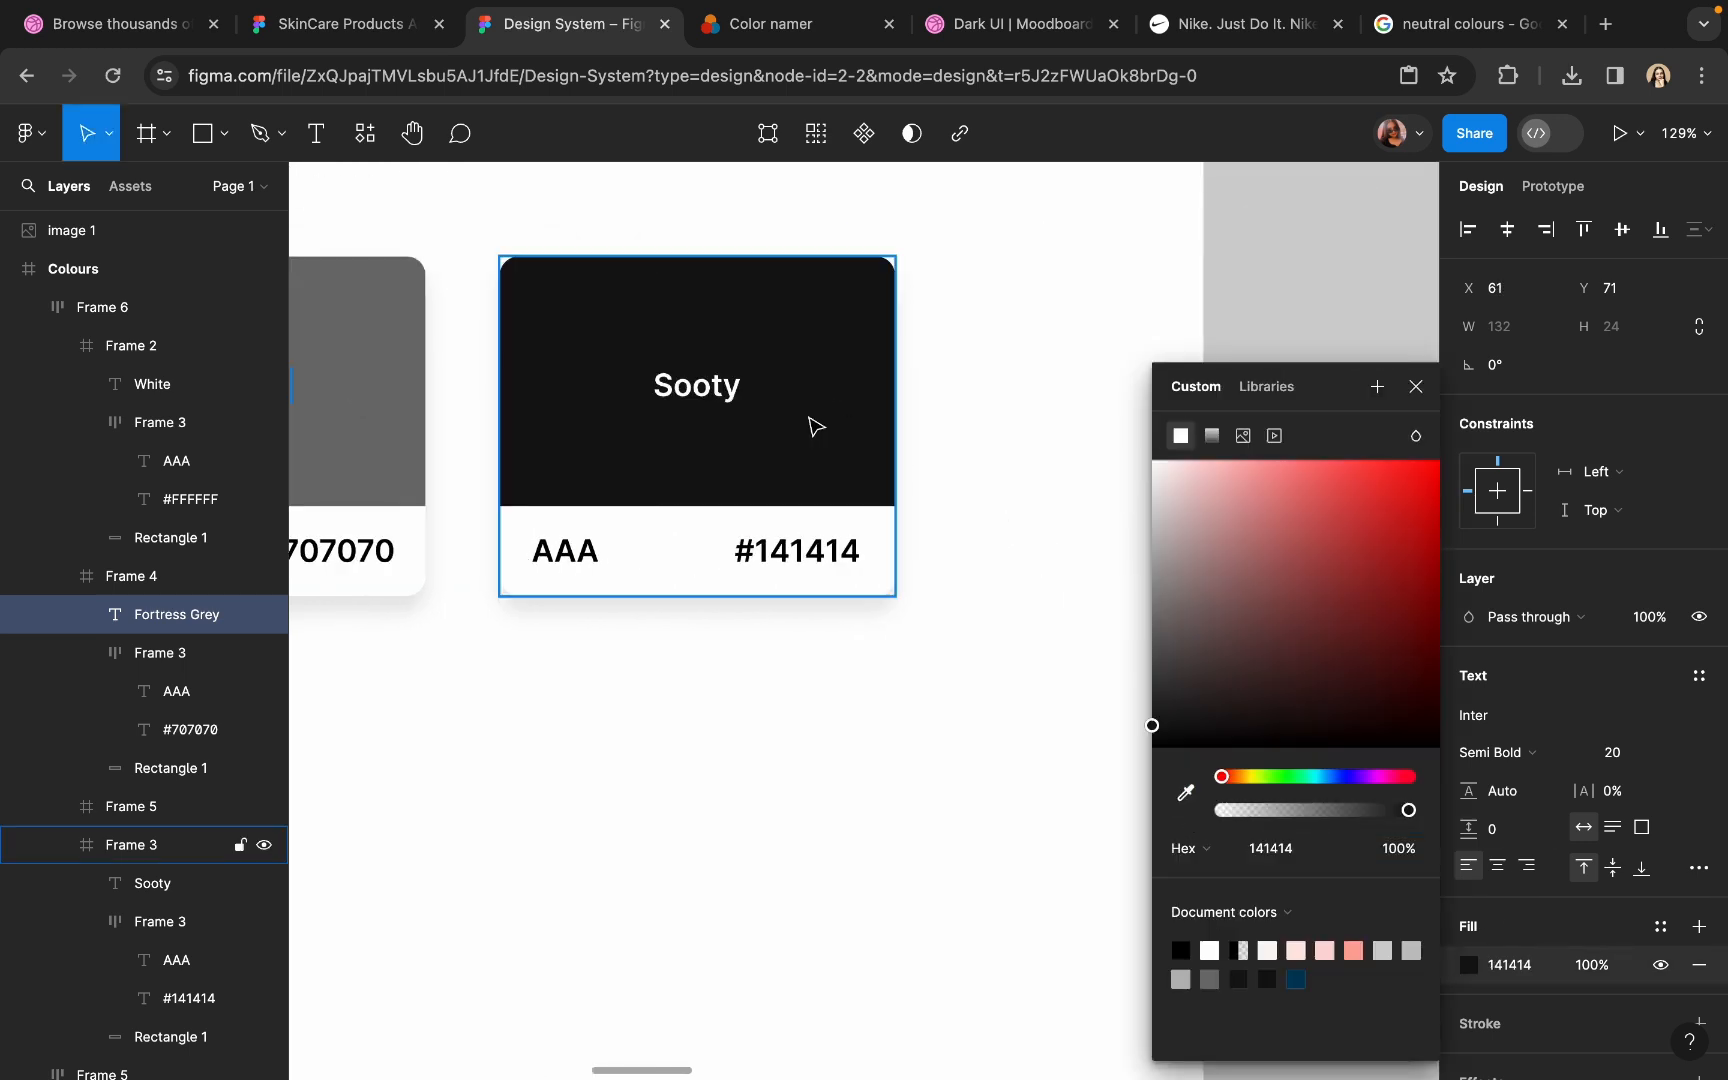
pyautogui.hscroll(-10, 816, 426)
pyautogui.scroll(5, 816, 426)
# - Copy the Fortress Grey card's fill code and change its hex label to #B7B7B7
pyautogui.click(1502, 796)
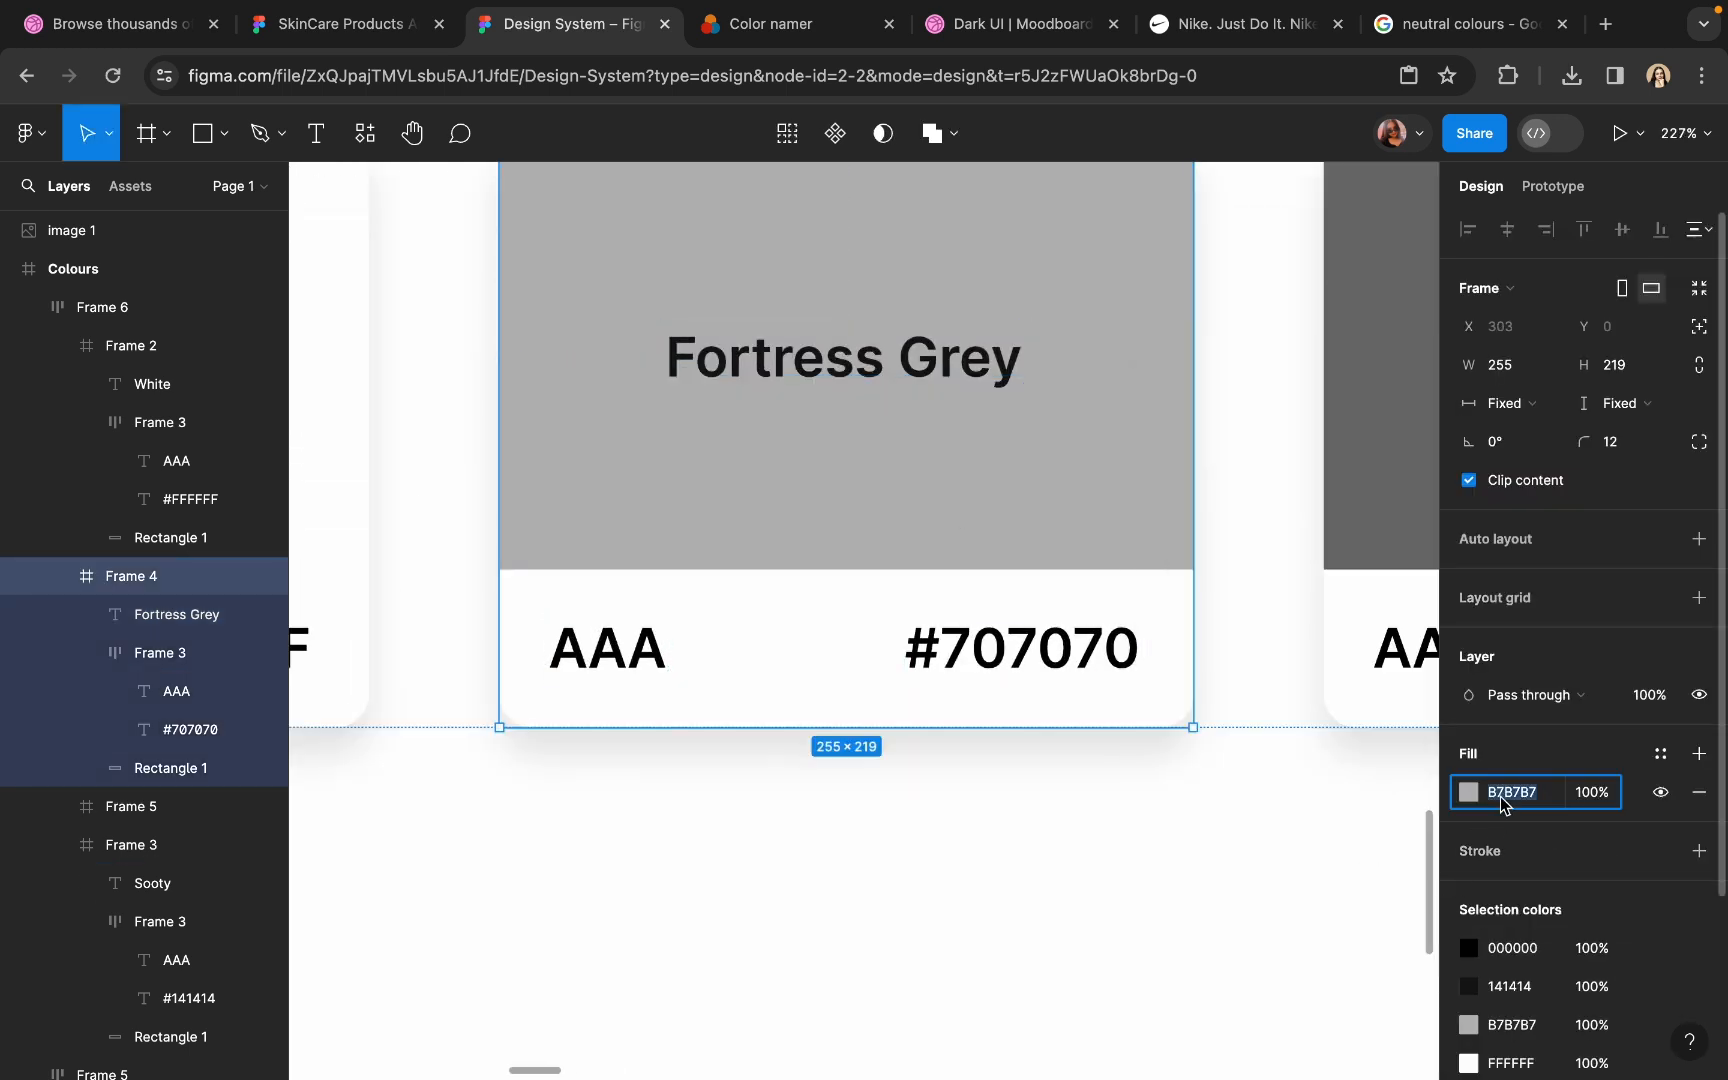
pyautogui.press('super+c')
pyautogui.click(969, 757)
pyautogui.doubleClick(965, 652)
pyautogui.moveTo(946, 652); pyautogui.dragTo(1182, 664)
pyautogui.press('super+v')
pyautogui.click(1104, 735)
# - Select all the primary, secondary and neutral swatch cards together and set their drop shadow opacity to 5%
pyautogui.scroll(-10, 1072, 779)
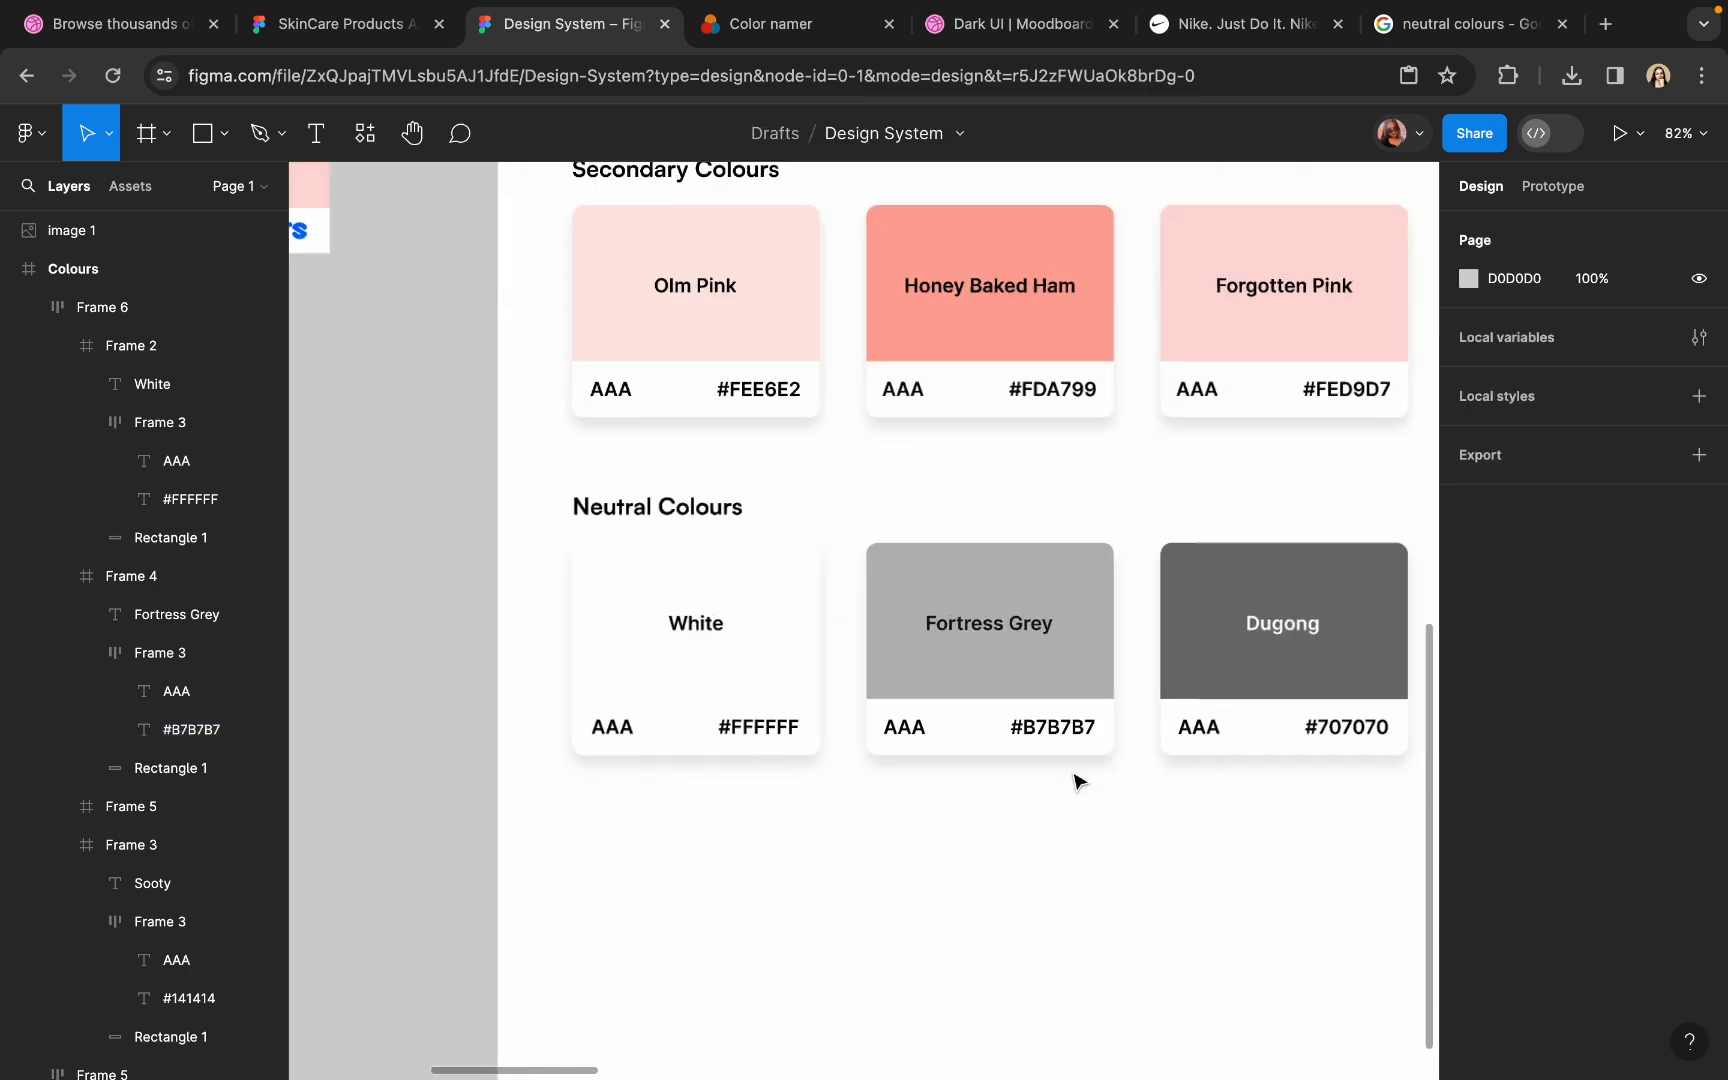
pyautogui.click(779, 347)
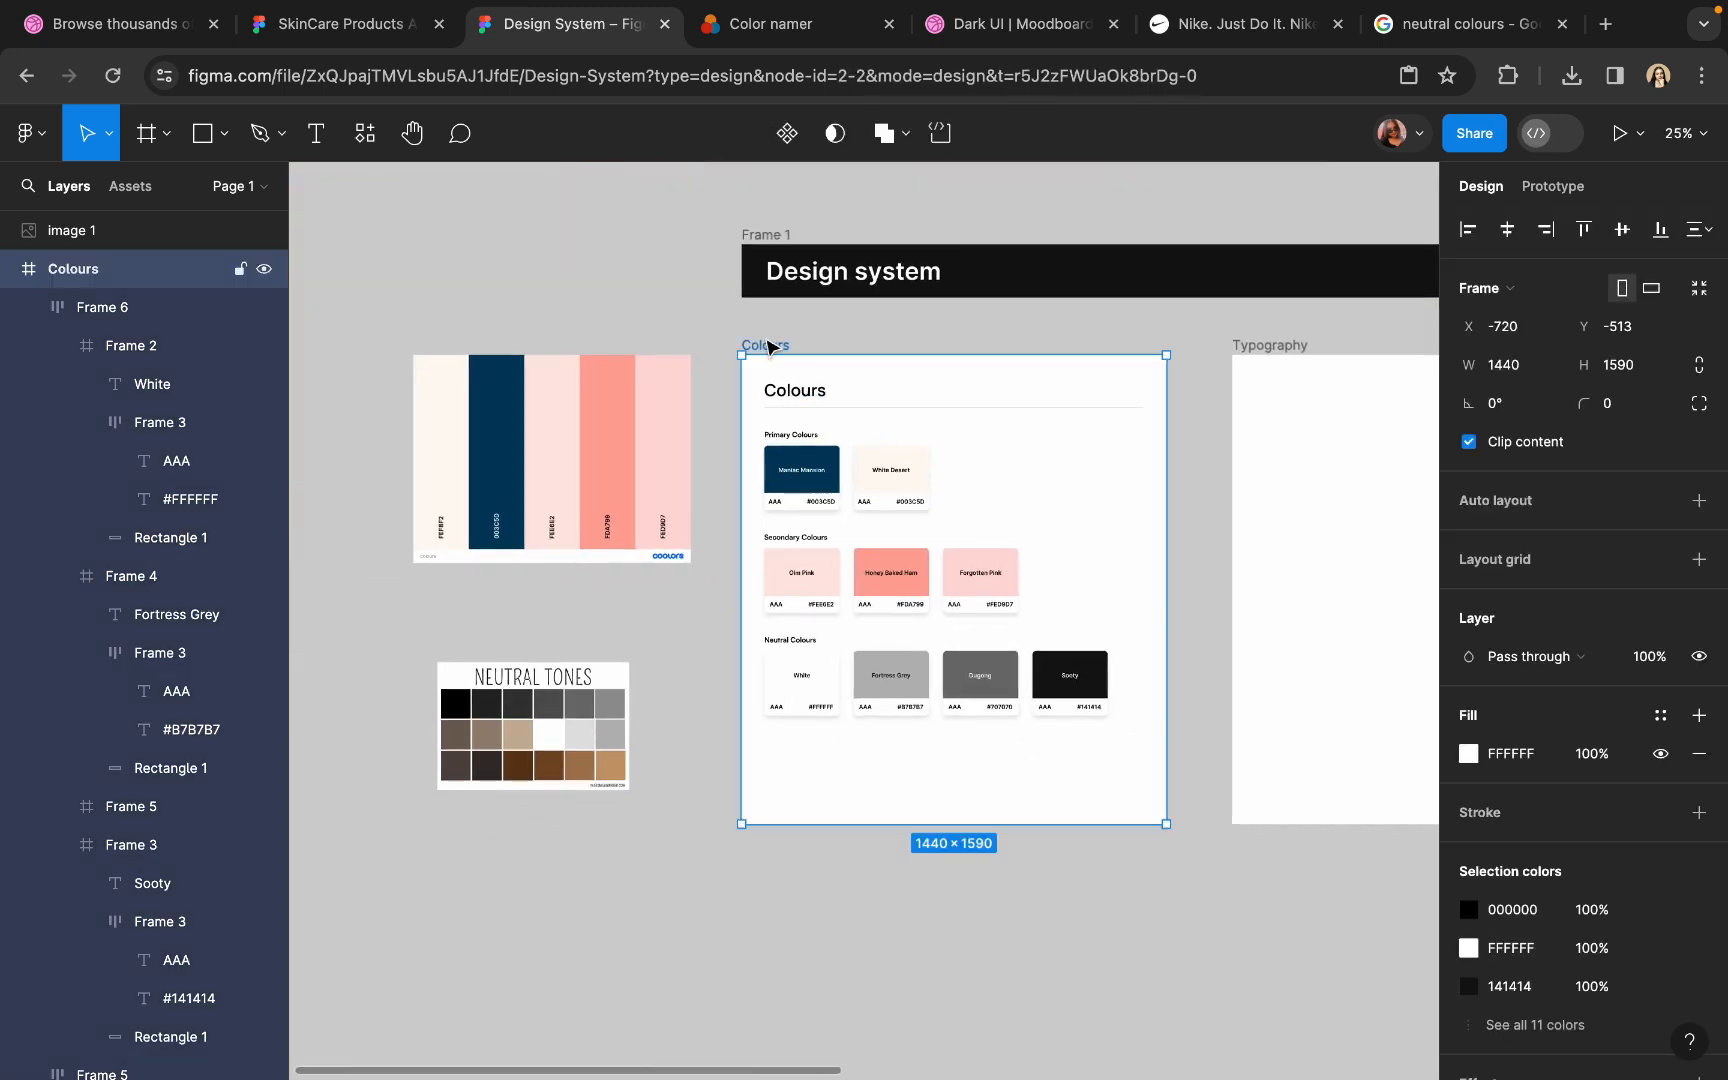
pyautogui.doubleClick(793, 492)
pyautogui.keyDown('shift'); pyautogui.click(857, 502); pyautogui.keyUp('shift')
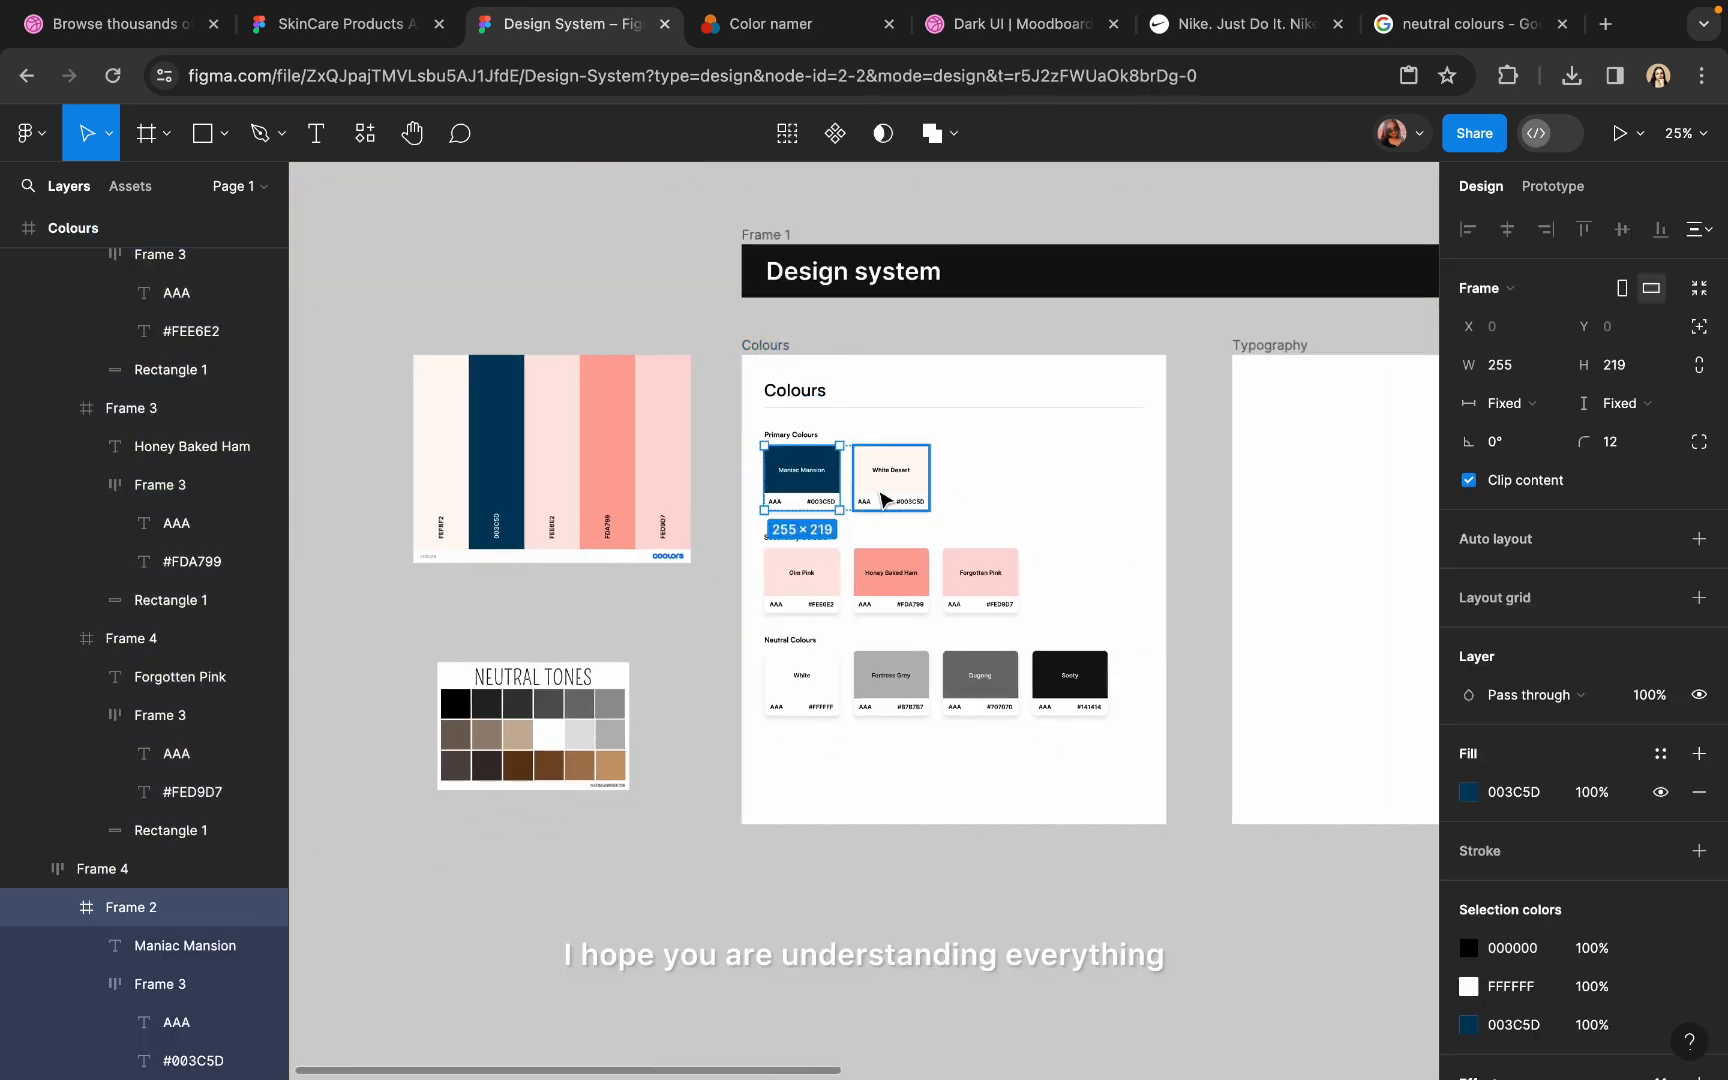
pyautogui.keyDown('shift'); pyautogui.click(805, 578); pyautogui.keyUp('shift')
pyautogui.keyDown('shift'); pyautogui.click(893, 591); pyautogui.keyUp('shift')
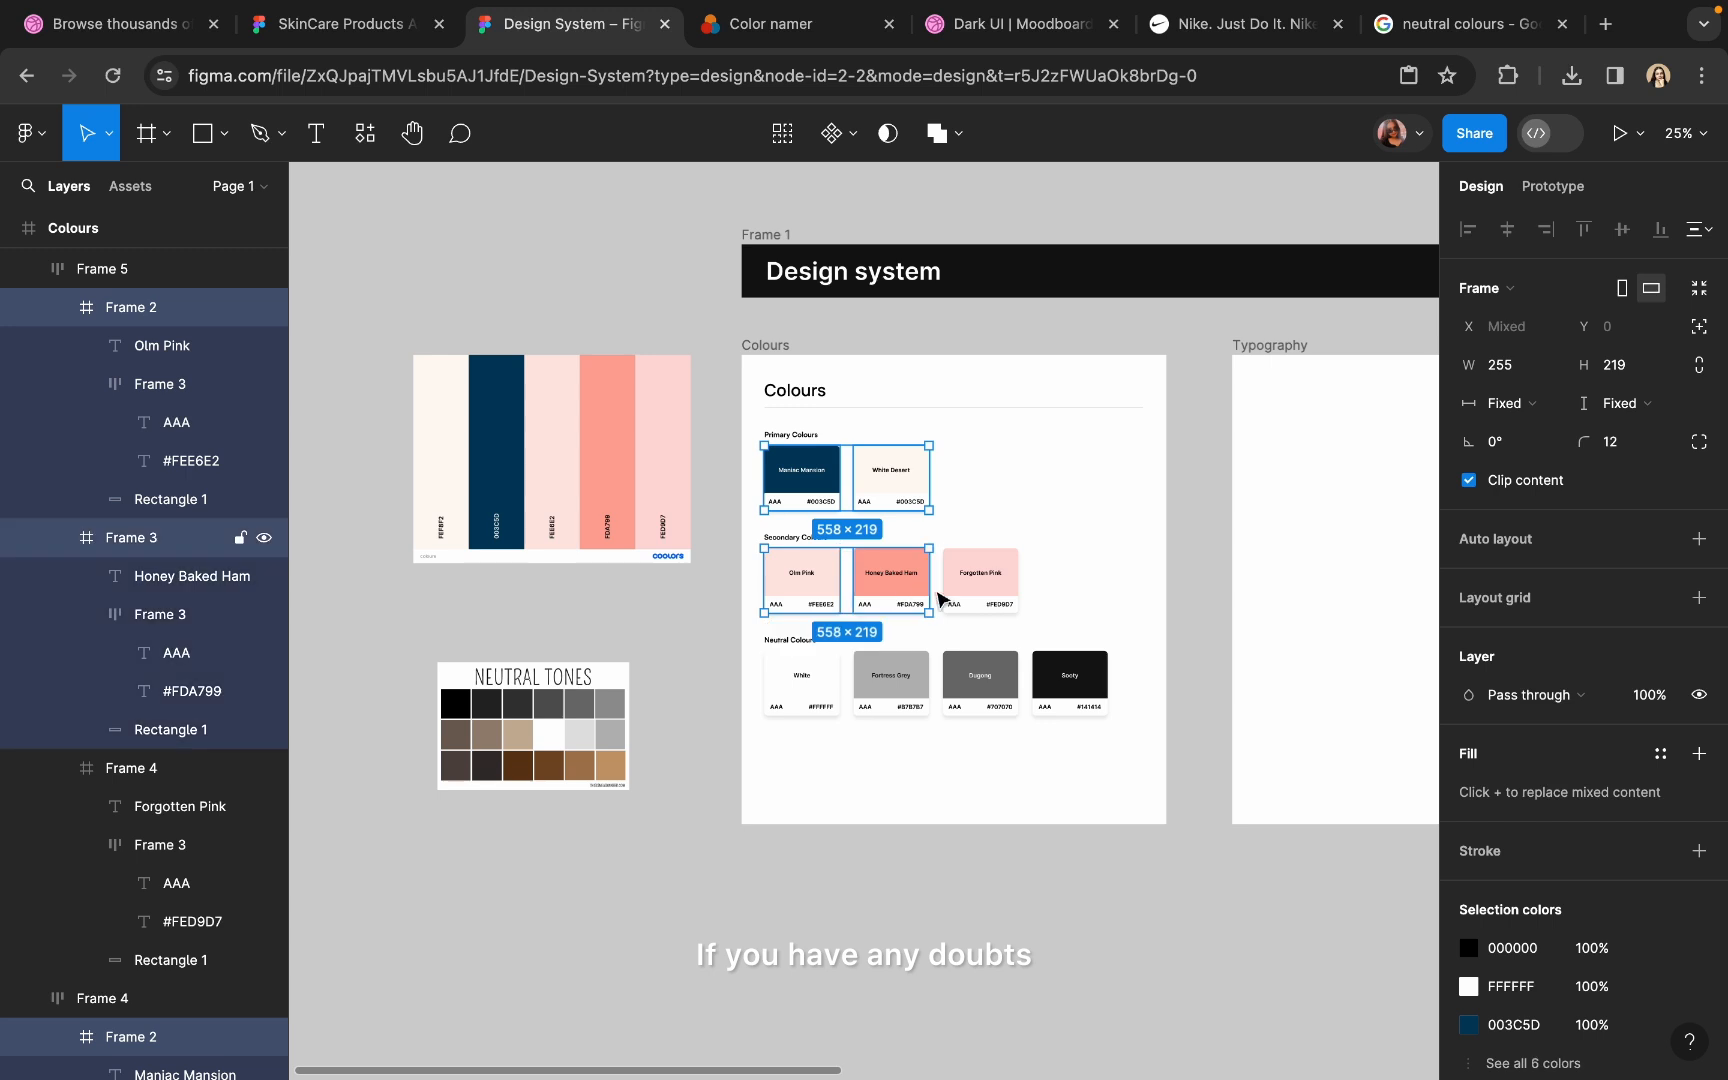
pyautogui.keyDown('shift'); pyautogui.click(957, 598); pyautogui.keyUp('shift')
pyautogui.keyDown('shift'); pyautogui.click(828, 686); pyautogui.keyUp('shift')
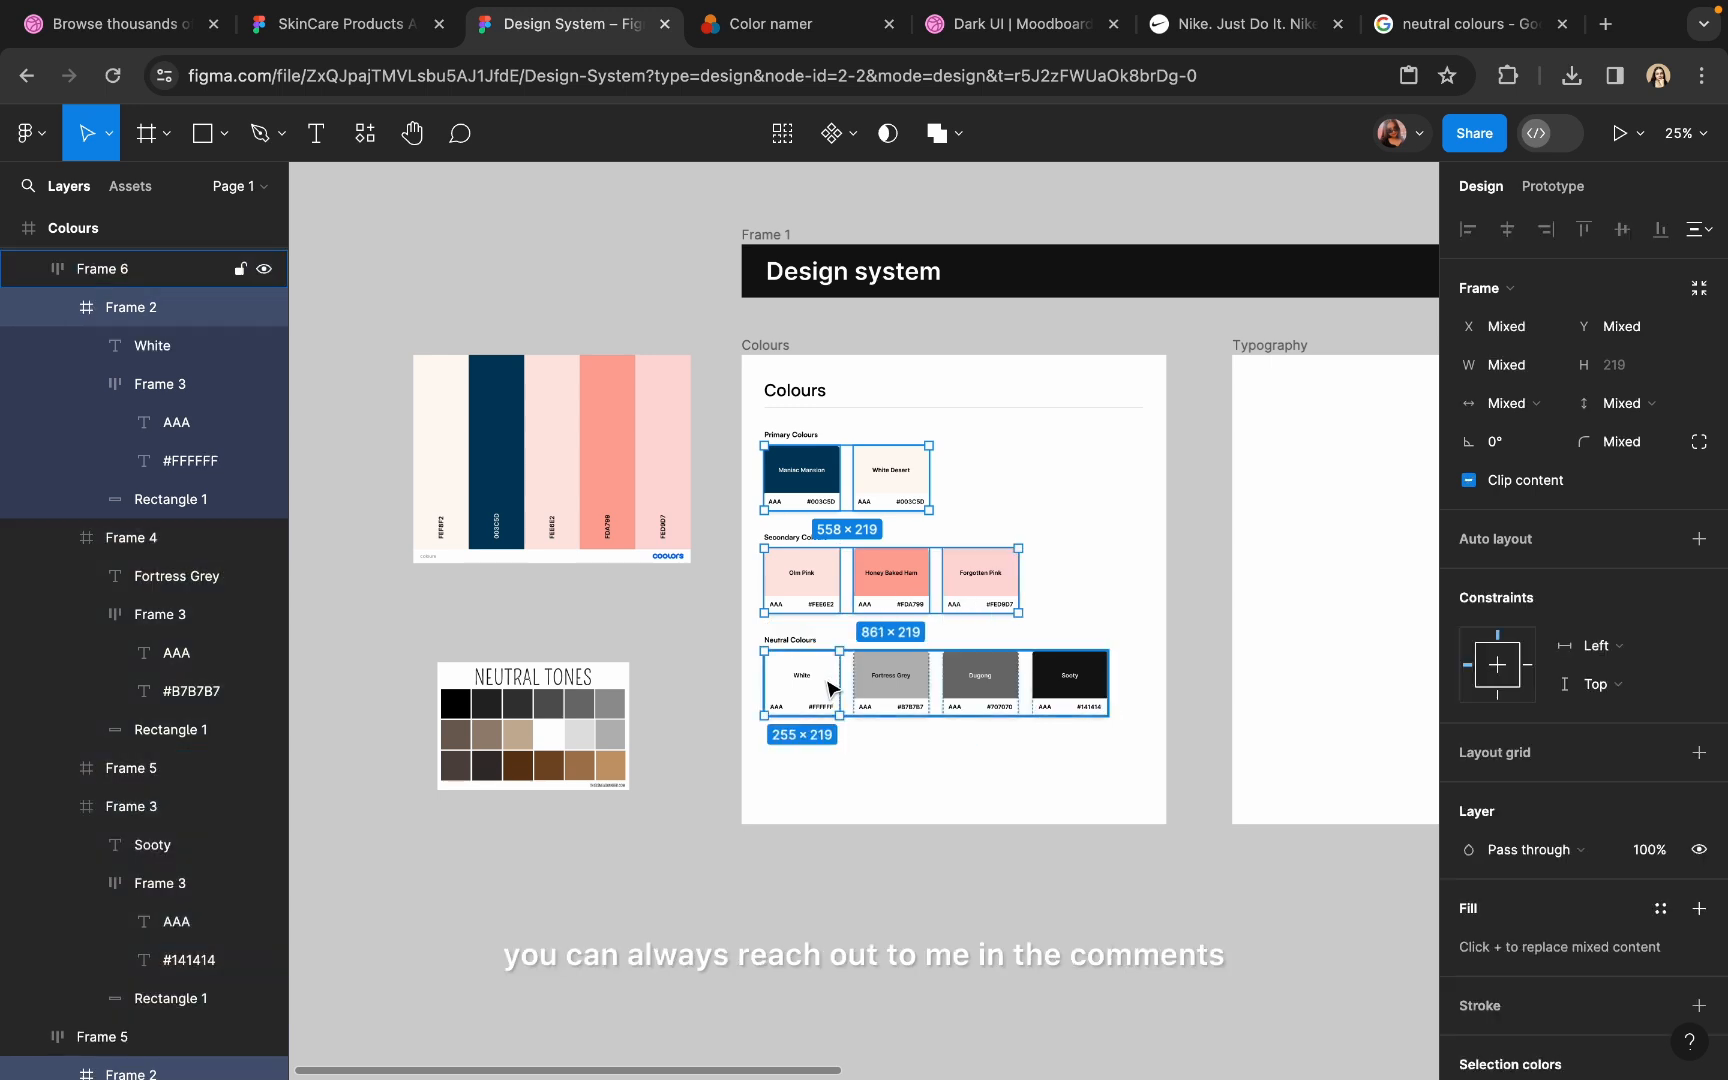
pyautogui.keyDown('shift'); pyautogui.click(895, 705); pyautogui.keyUp('shift')
pyautogui.keyDown('shift'); pyautogui.click(980, 695); pyautogui.keyUp('shift')
pyautogui.keyDown('shift'); pyautogui.click(1070, 702); pyautogui.keyUp('shift')
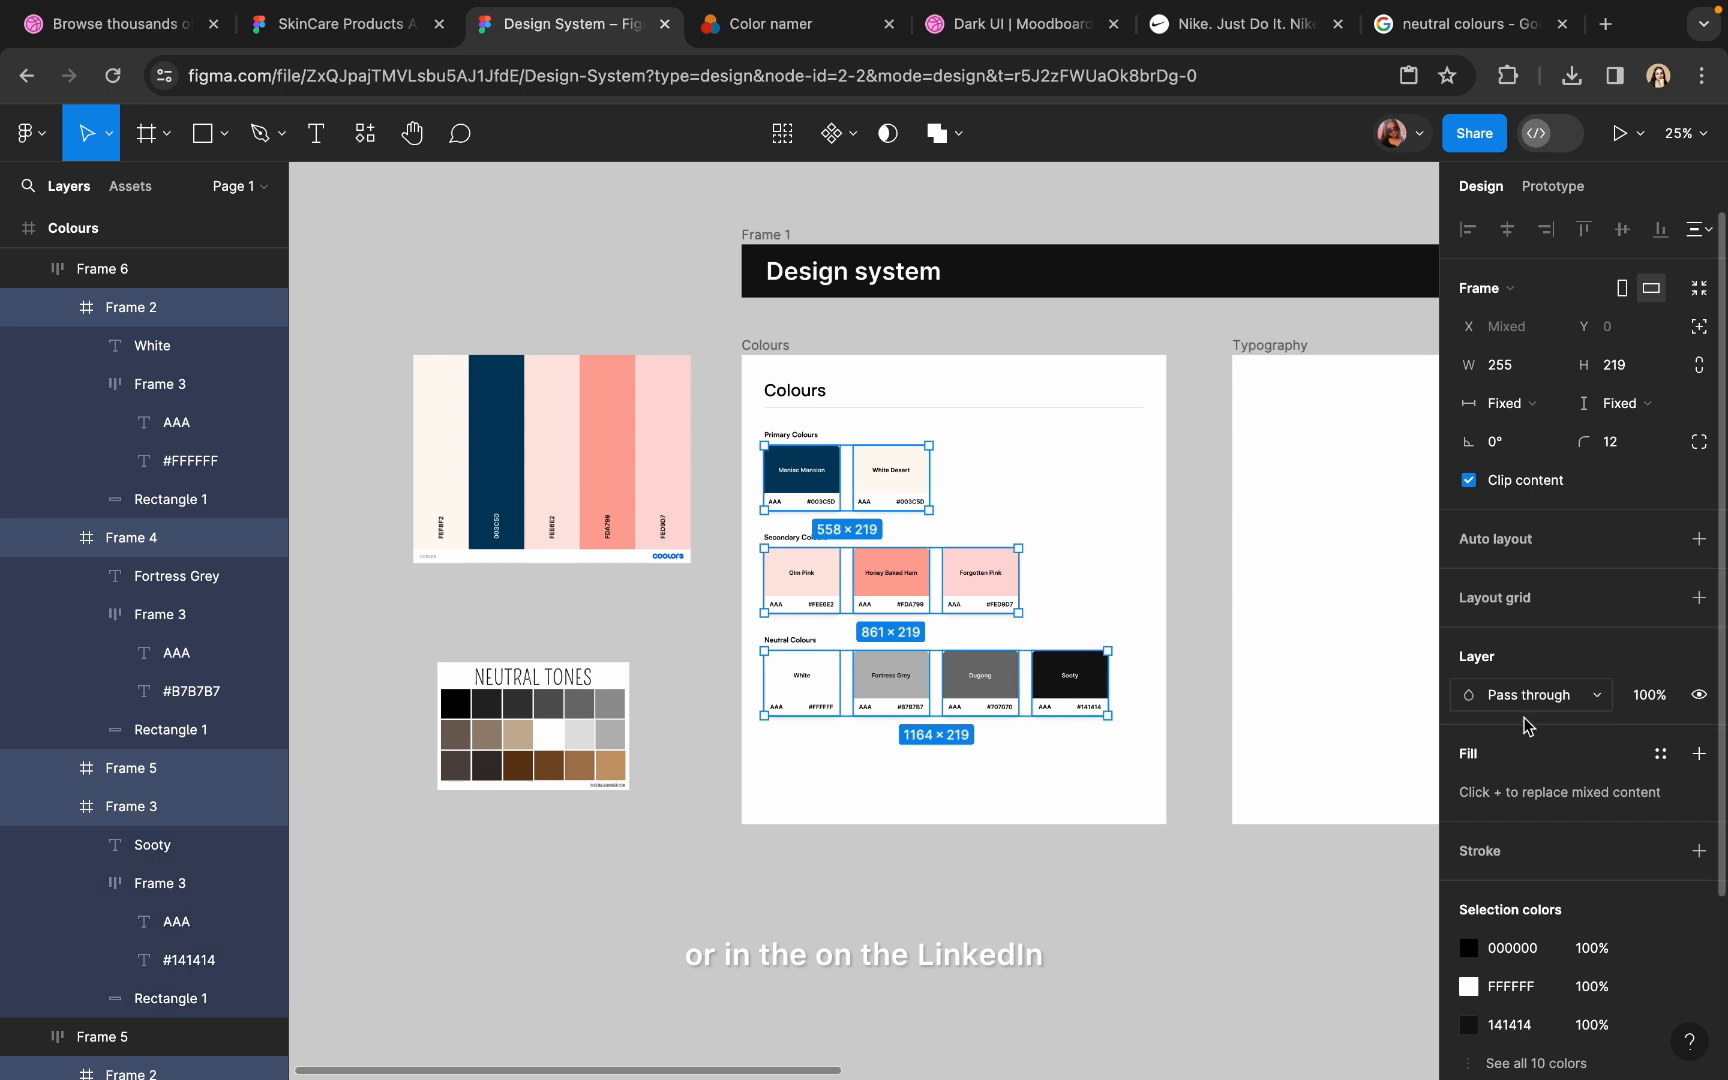
pyautogui.scroll(-5, 1493, 756)
pyautogui.click(1469, 931)
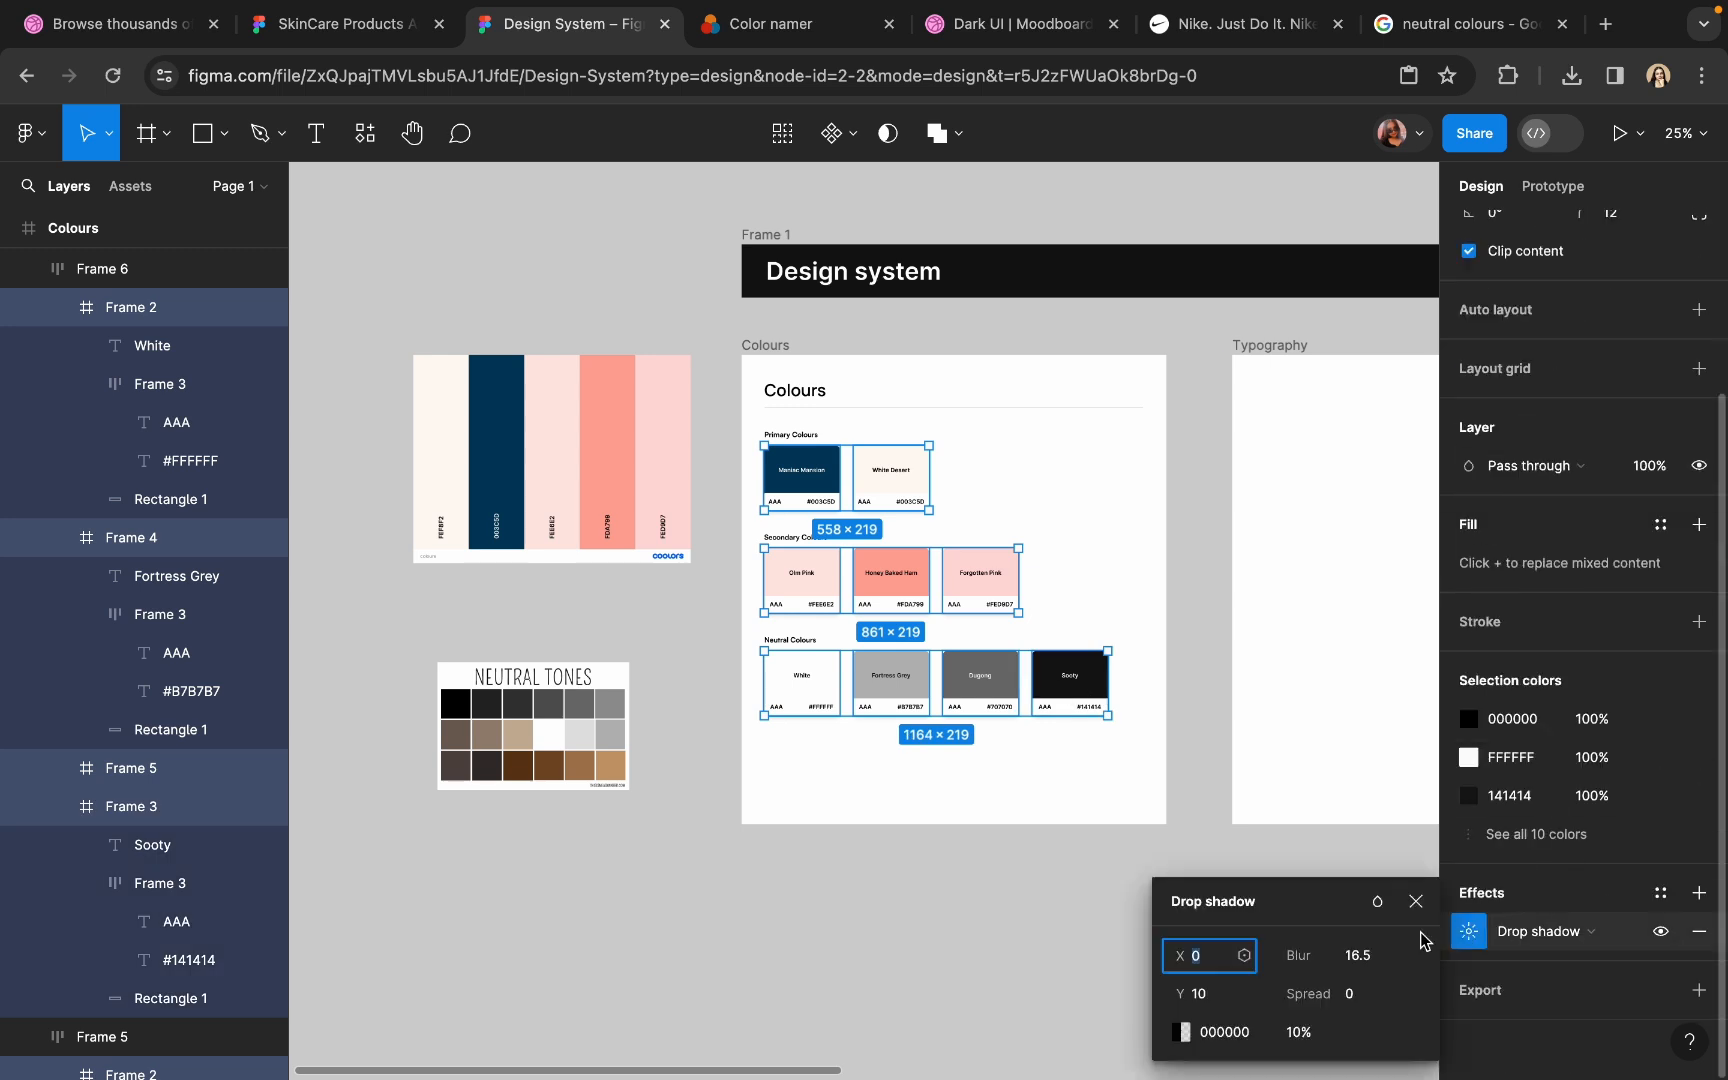
pyautogui.click(1299, 1034)
pyautogui.write('5')
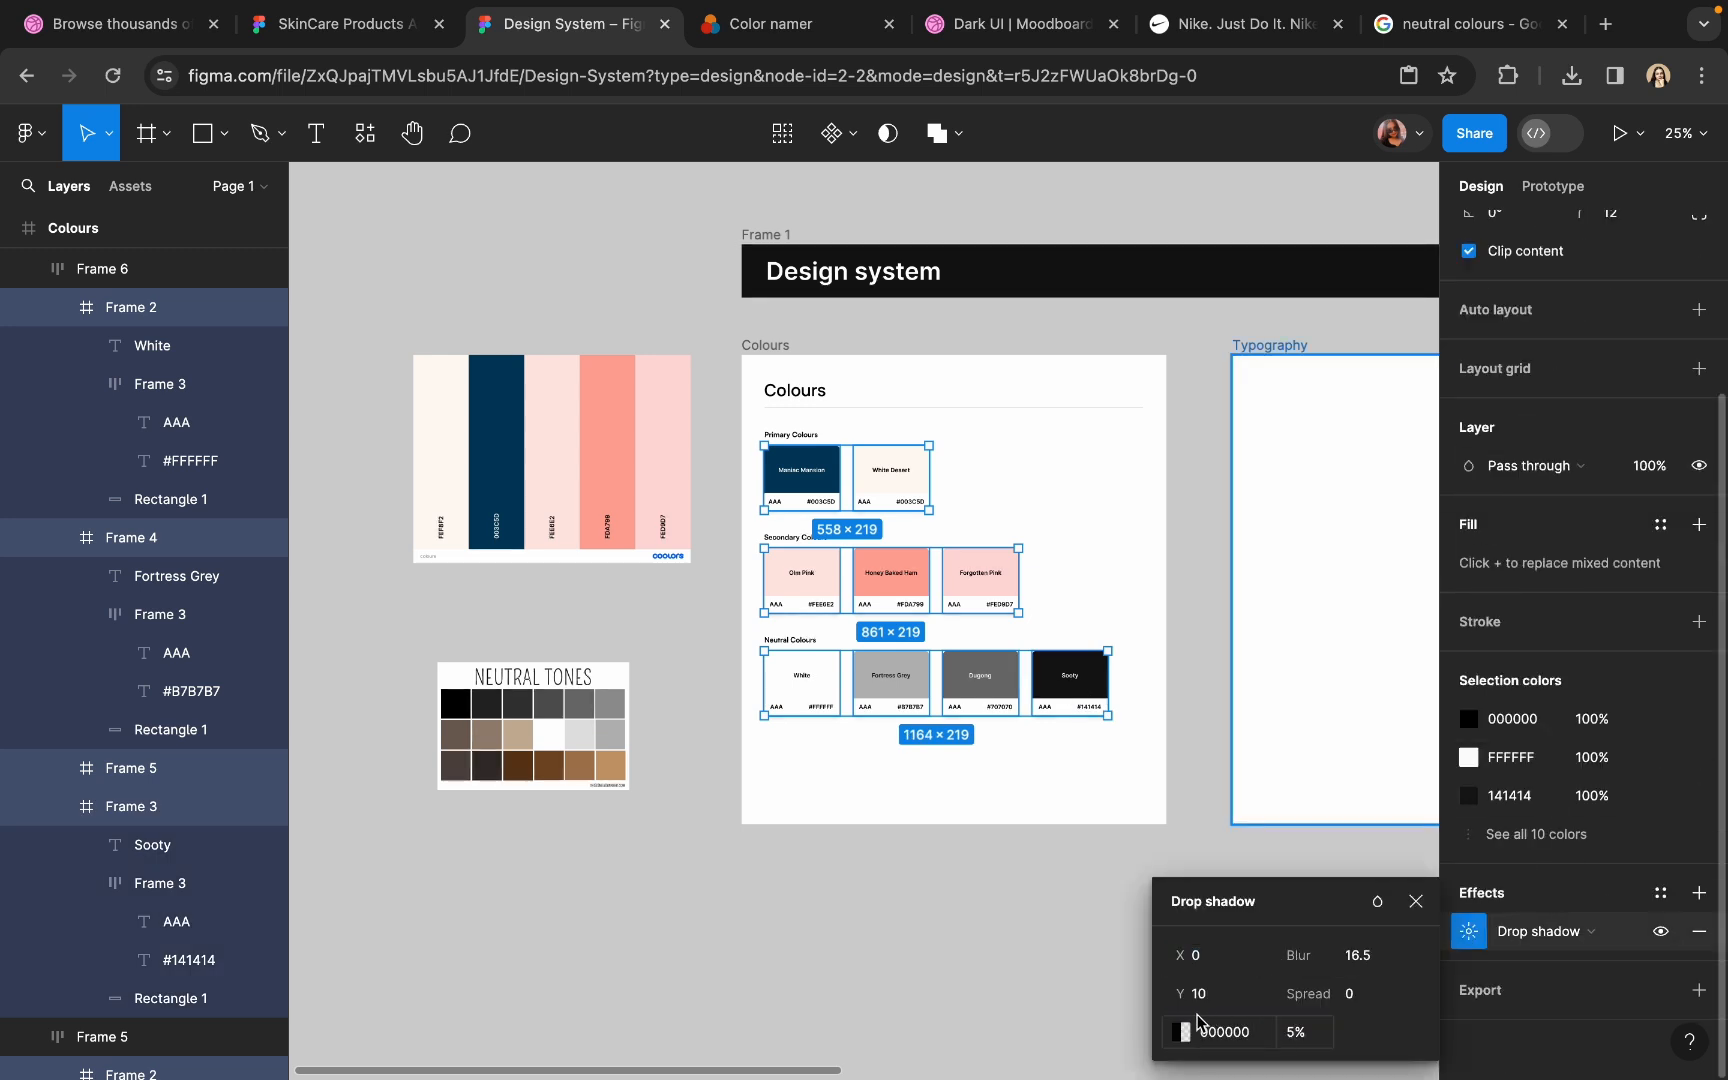
# - Set the selected cards' drop shadow to a Y offset of 20 and a blur of 17.4
pyautogui.moveTo(1180, 993); pyautogui.dragTo(1211, 1009)
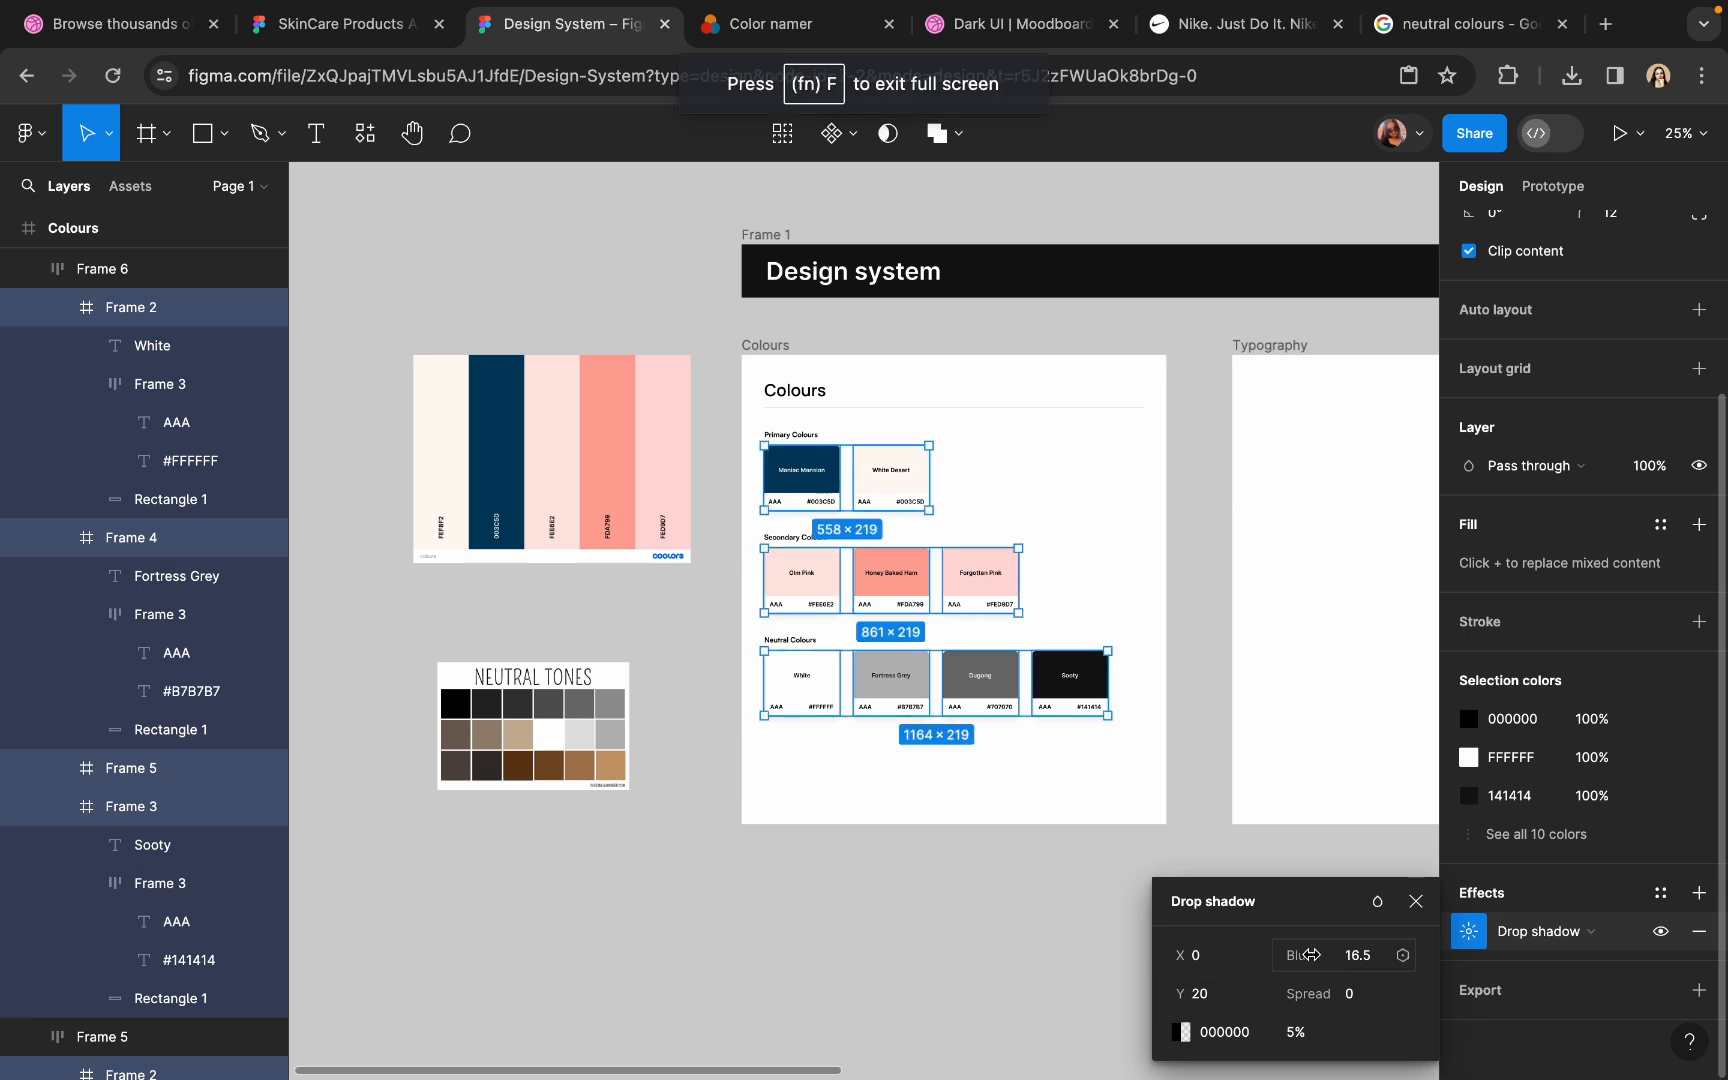
pyautogui.moveTo(1310, 955); pyautogui.dragTo(1334, 957)
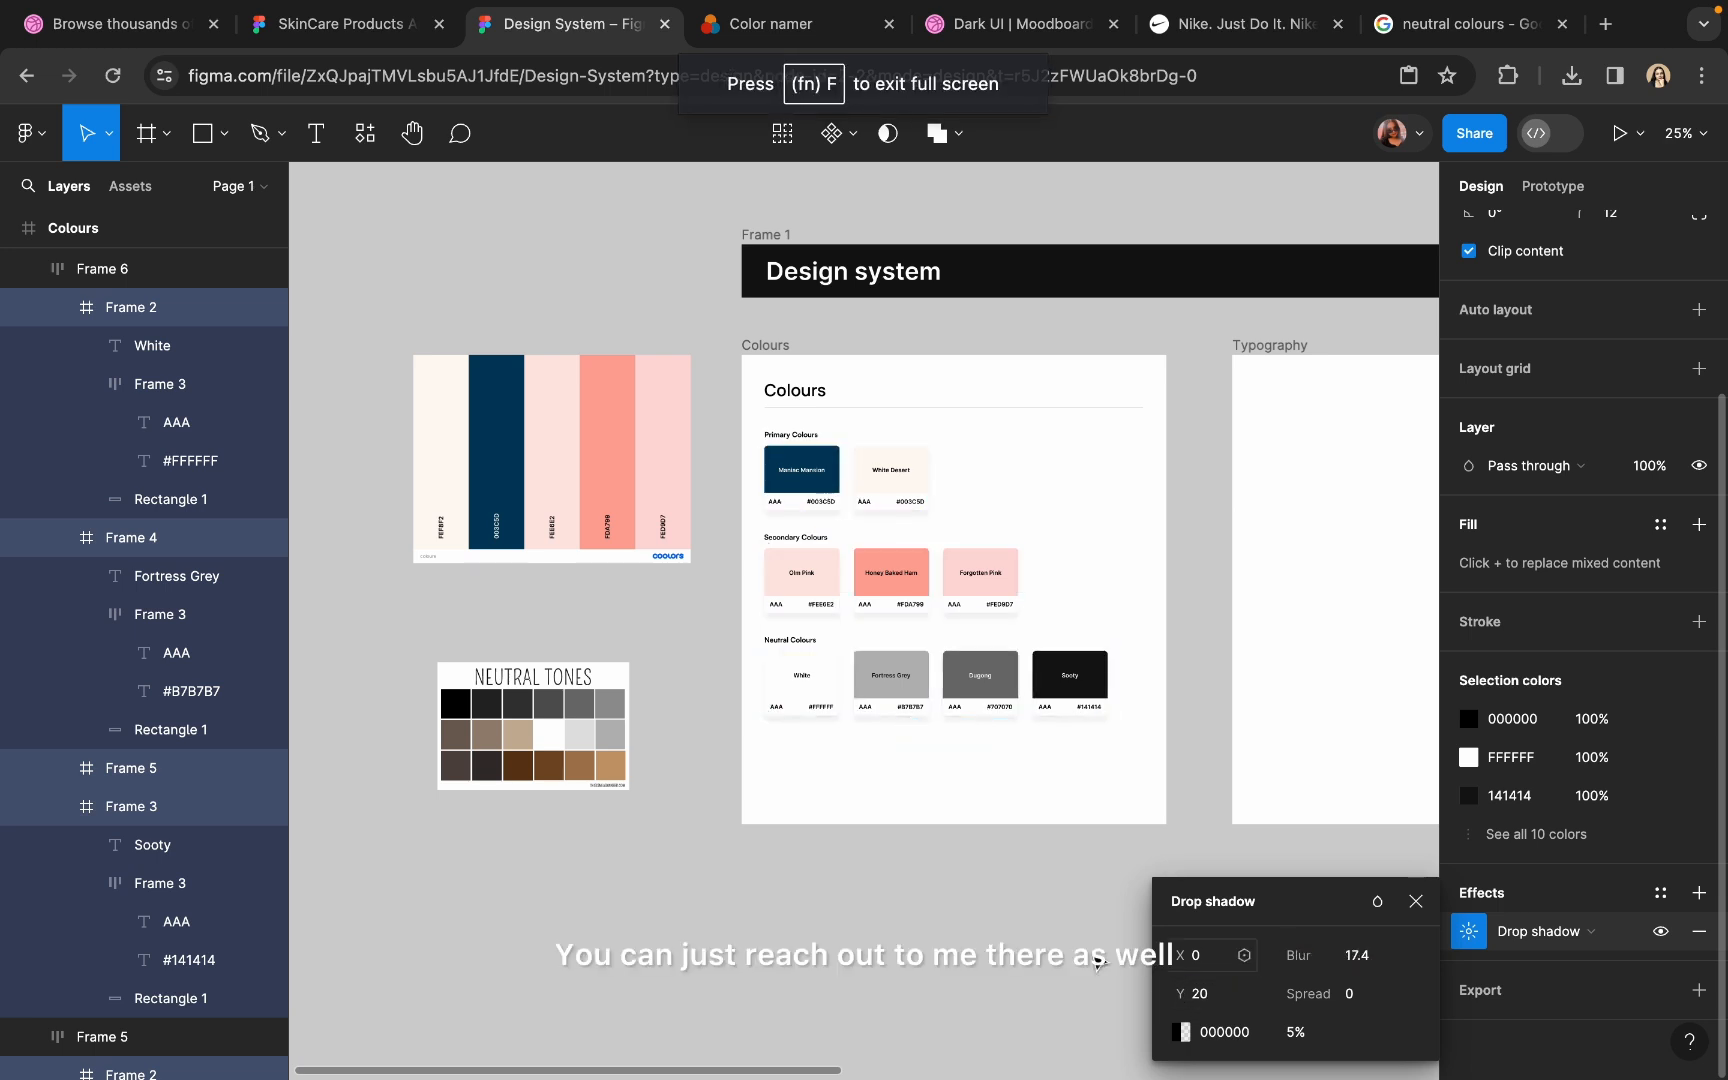
pyautogui.click(990, 940)
# - Extend the Colours frame downward to a height of 1717 and place a copy of the Neutral Colours heading and card row below the original
pyautogui.click(777, 346)
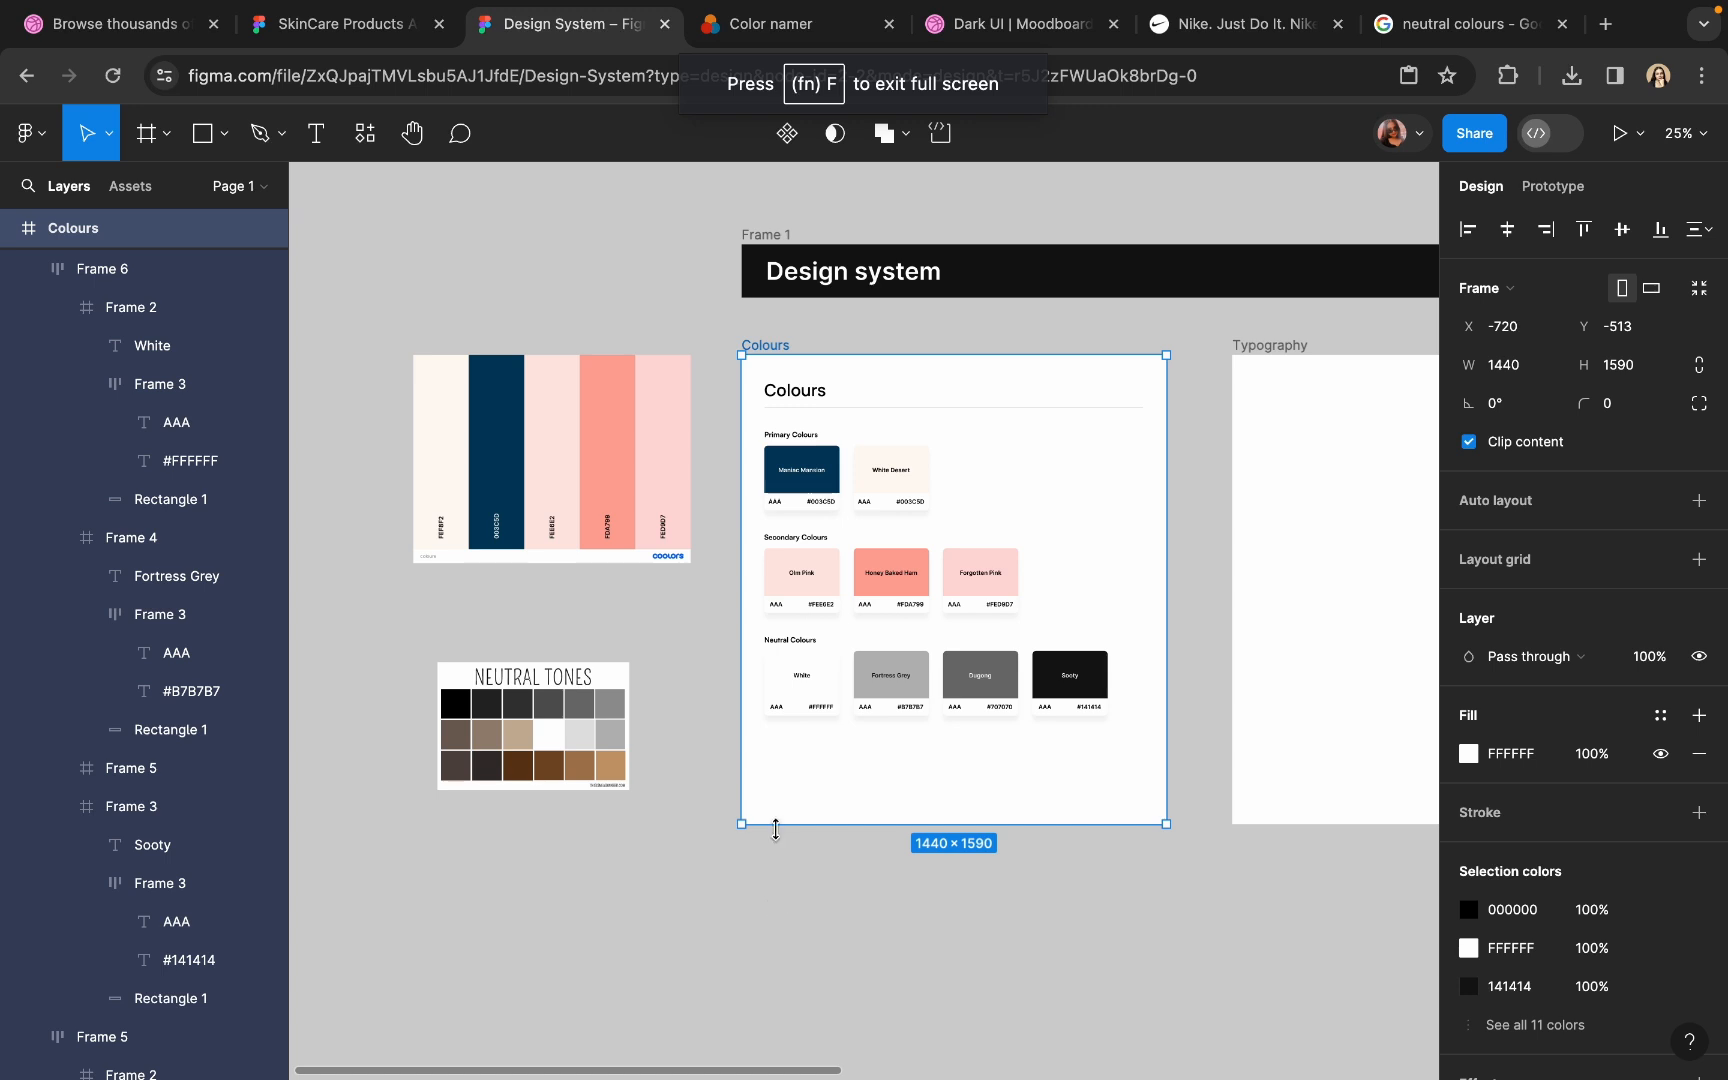
pyautogui.moveTo(776, 827); pyautogui.dragTo(776, 862)
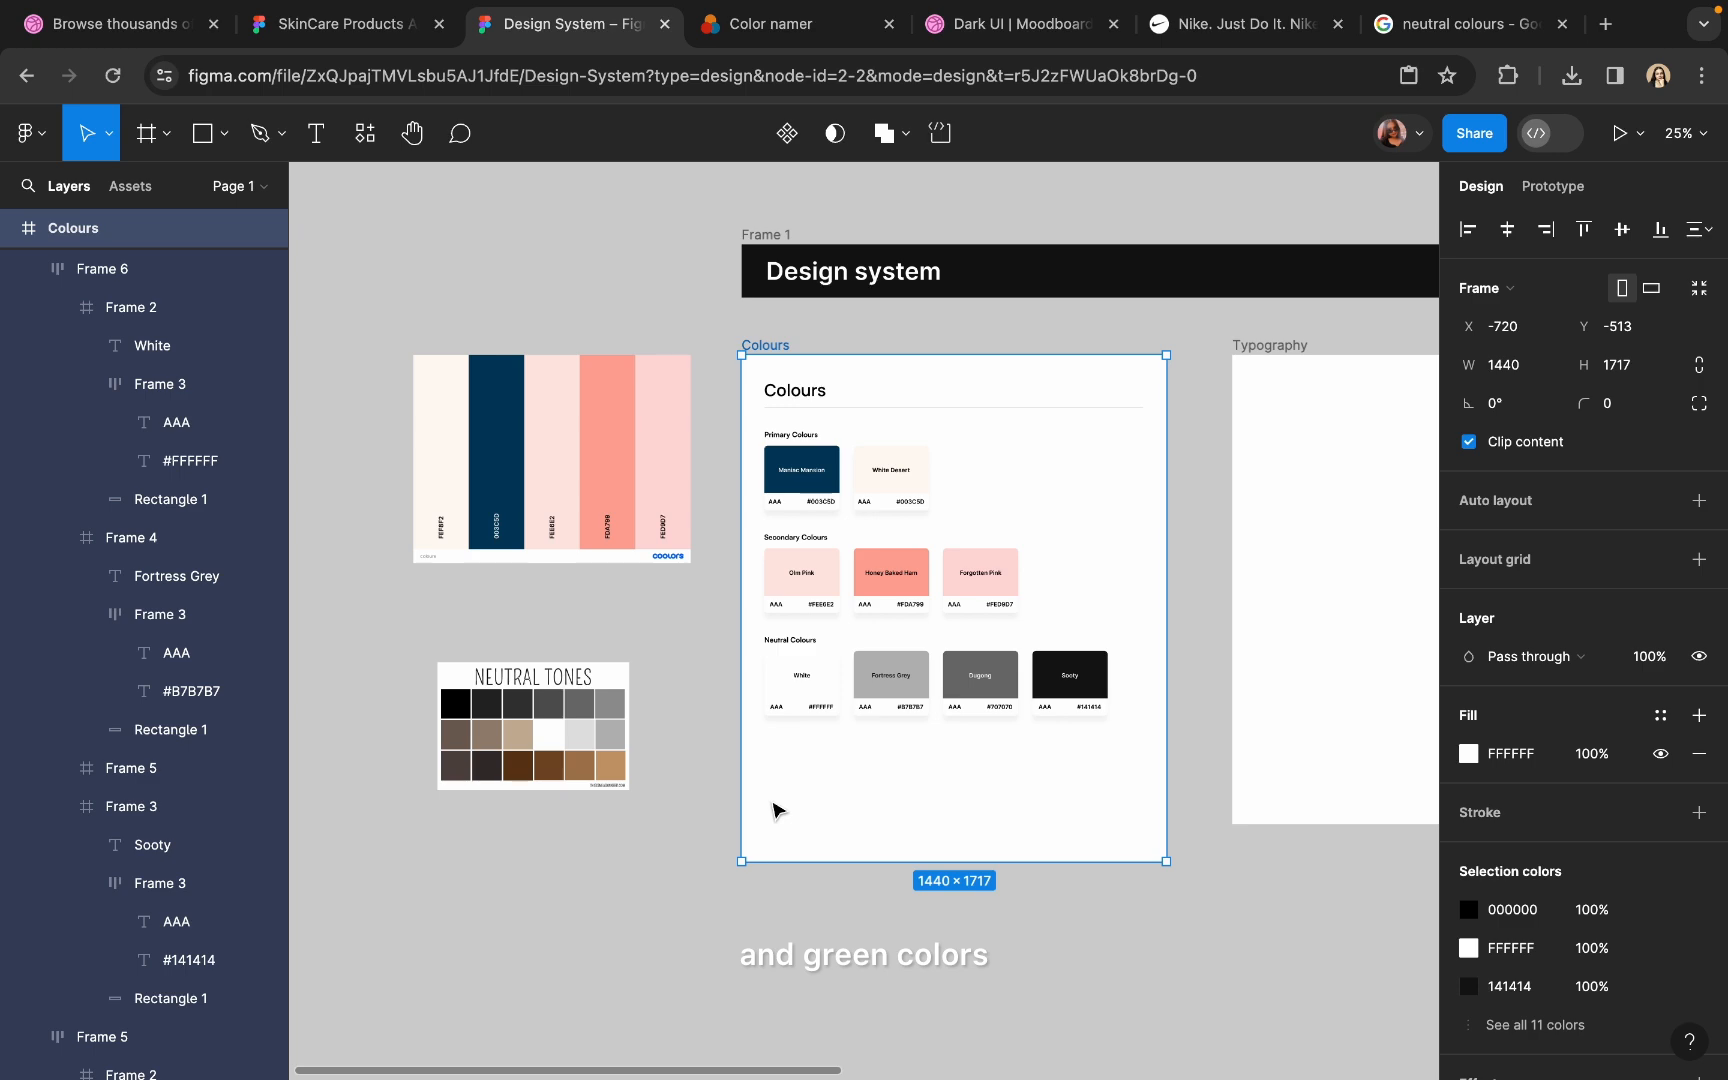
pyautogui.scroll(5, 794, 783)
pyautogui.scroll(-1, 794, 783)
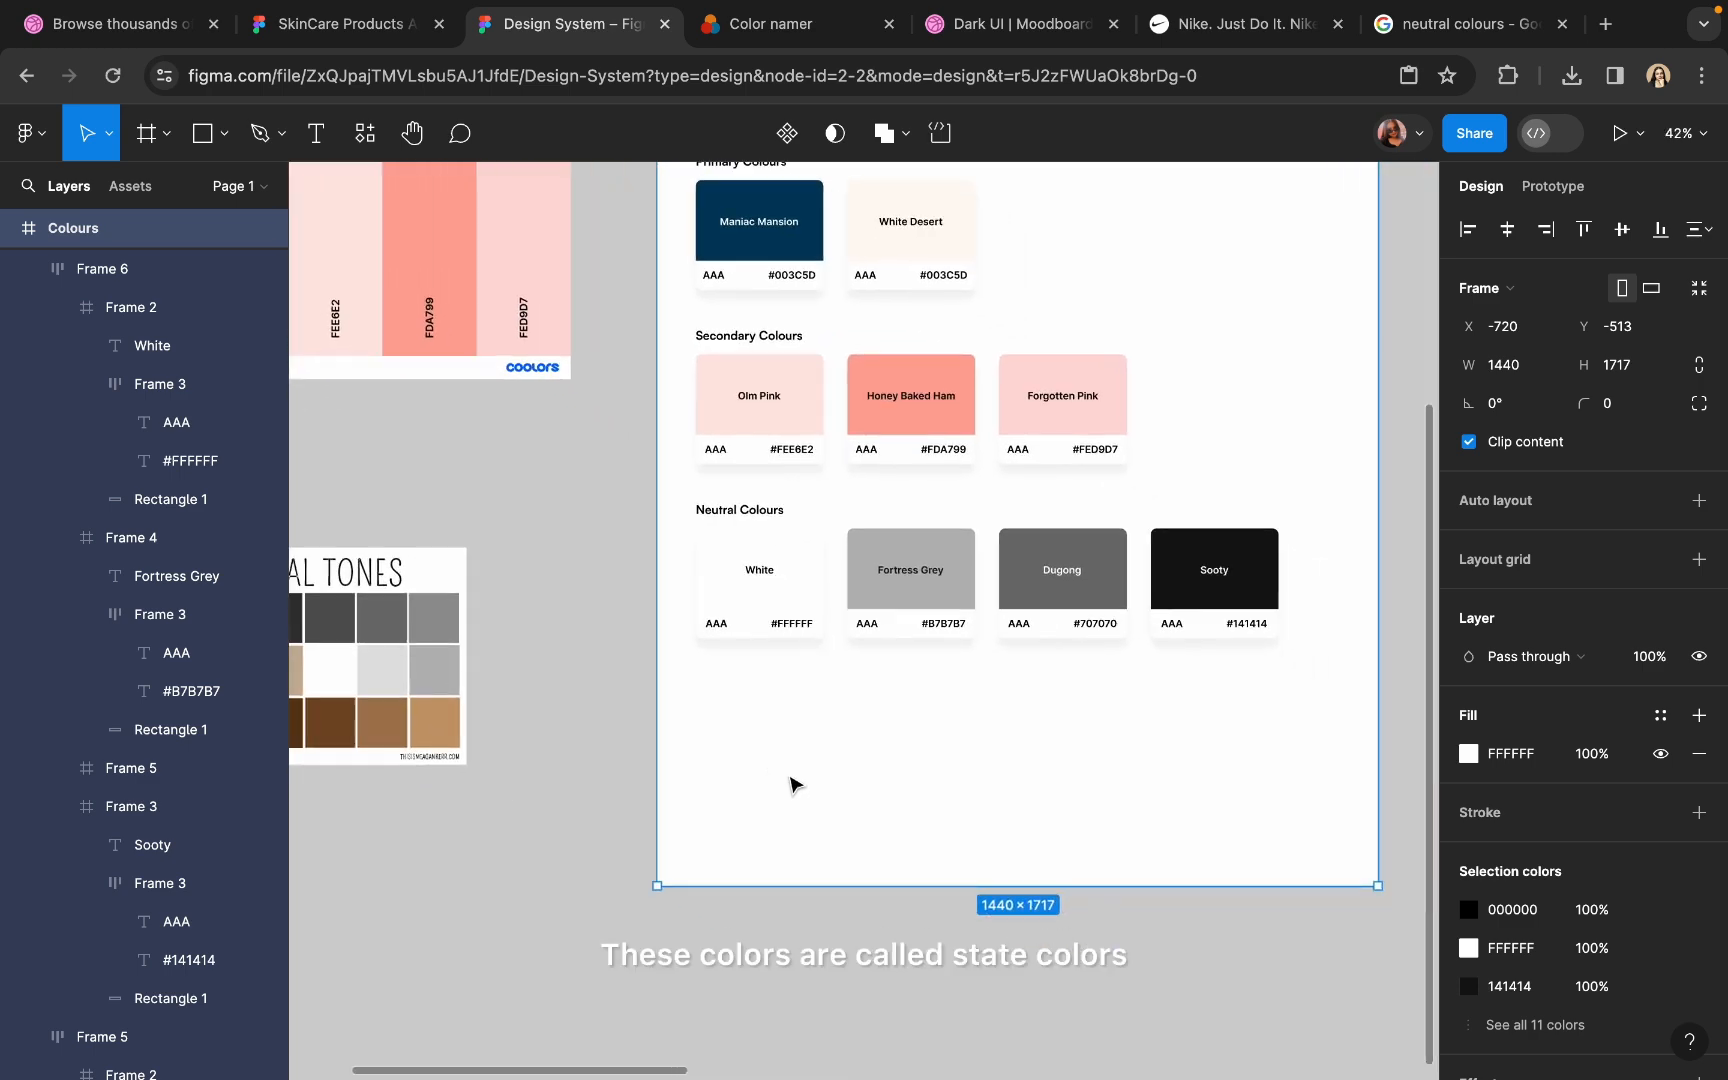
pyautogui.click(733, 552)
pyautogui.keyDown('shift'); pyautogui.click(721, 512); pyautogui.keyUp('shift')
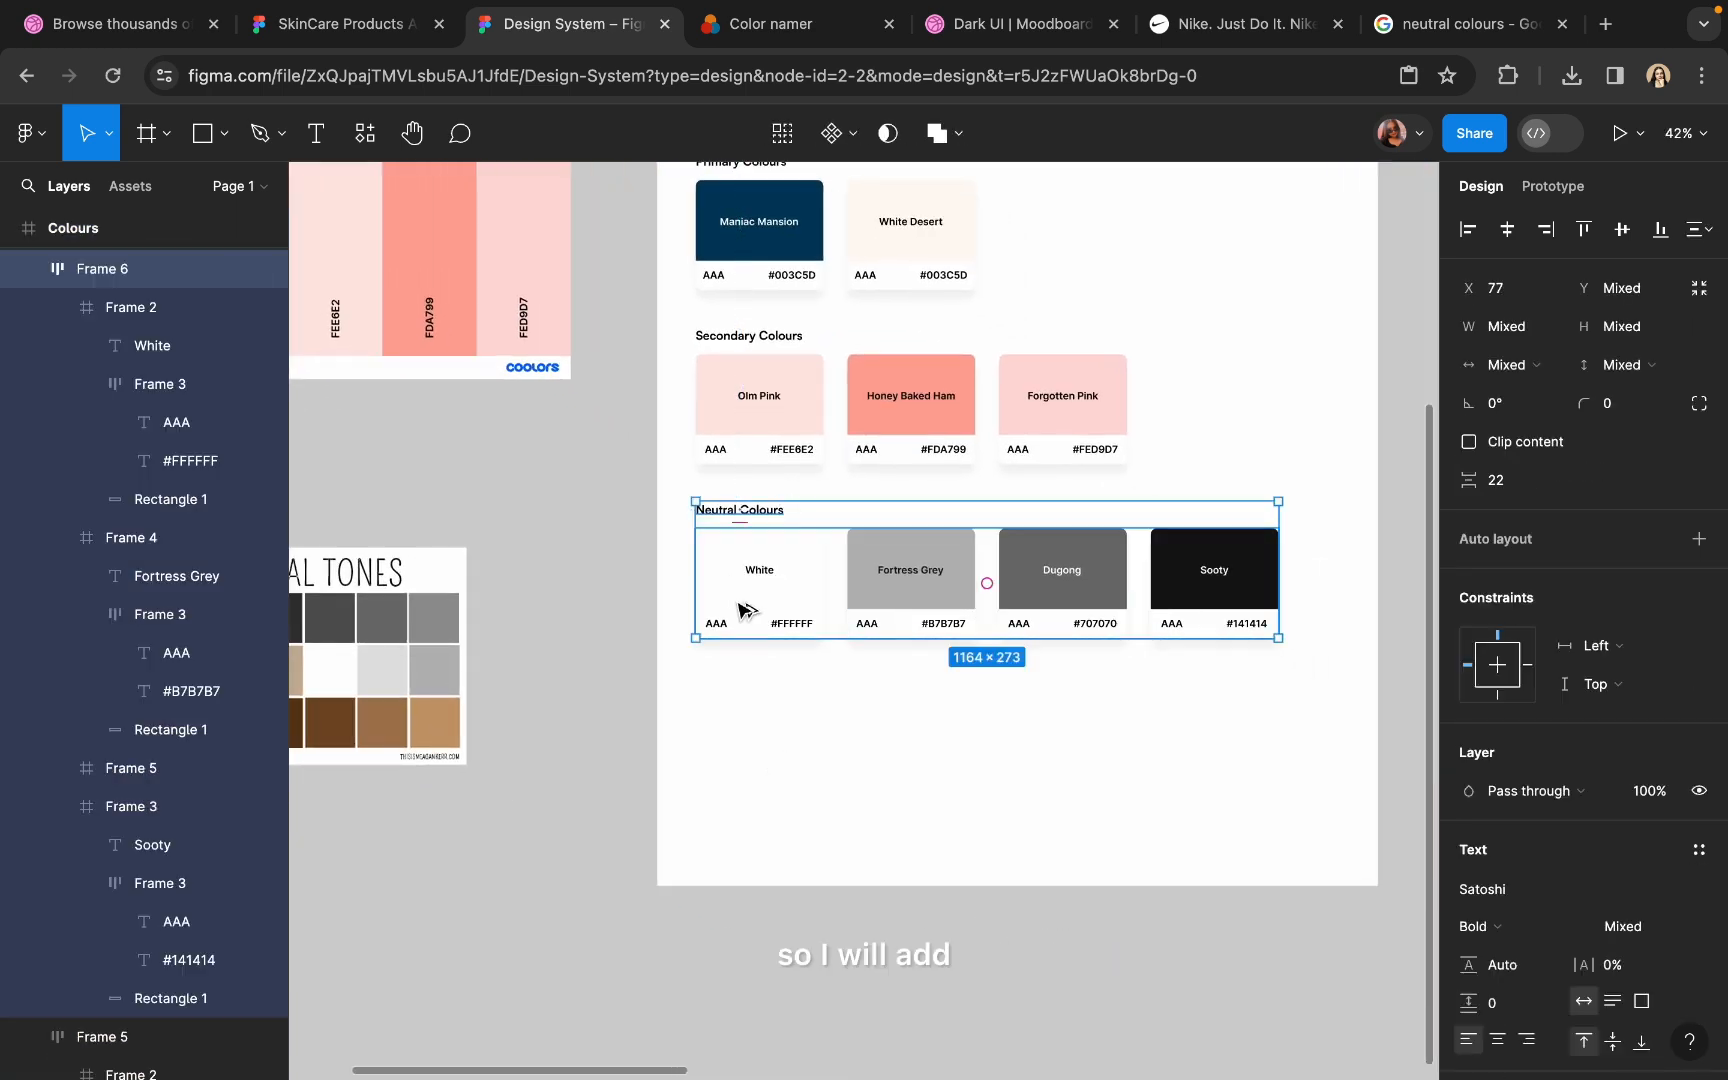
pyautogui.moveTo(740, 605); pyautogui.dragTo(772, 772)
# - Rename the copied Neutral Colours heading to State Colours
pyautogui.scroll(5, 771, 769)
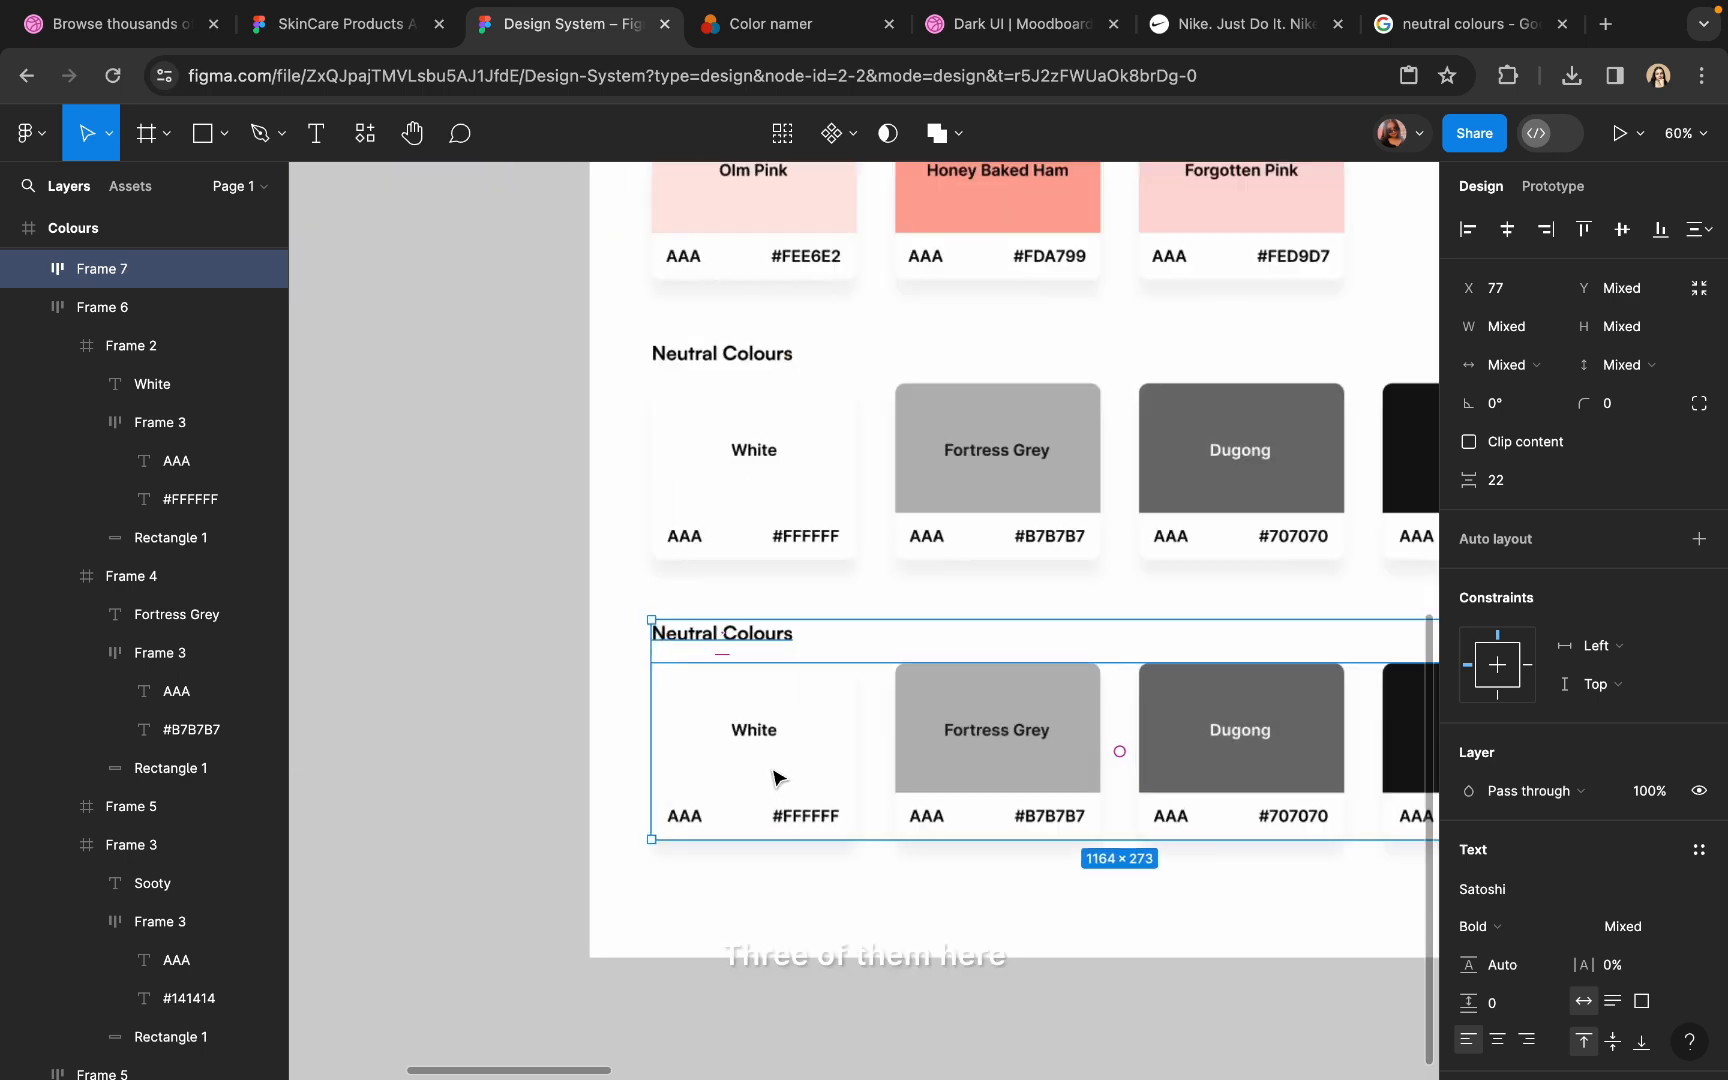
pyautogui.click(688, 625)
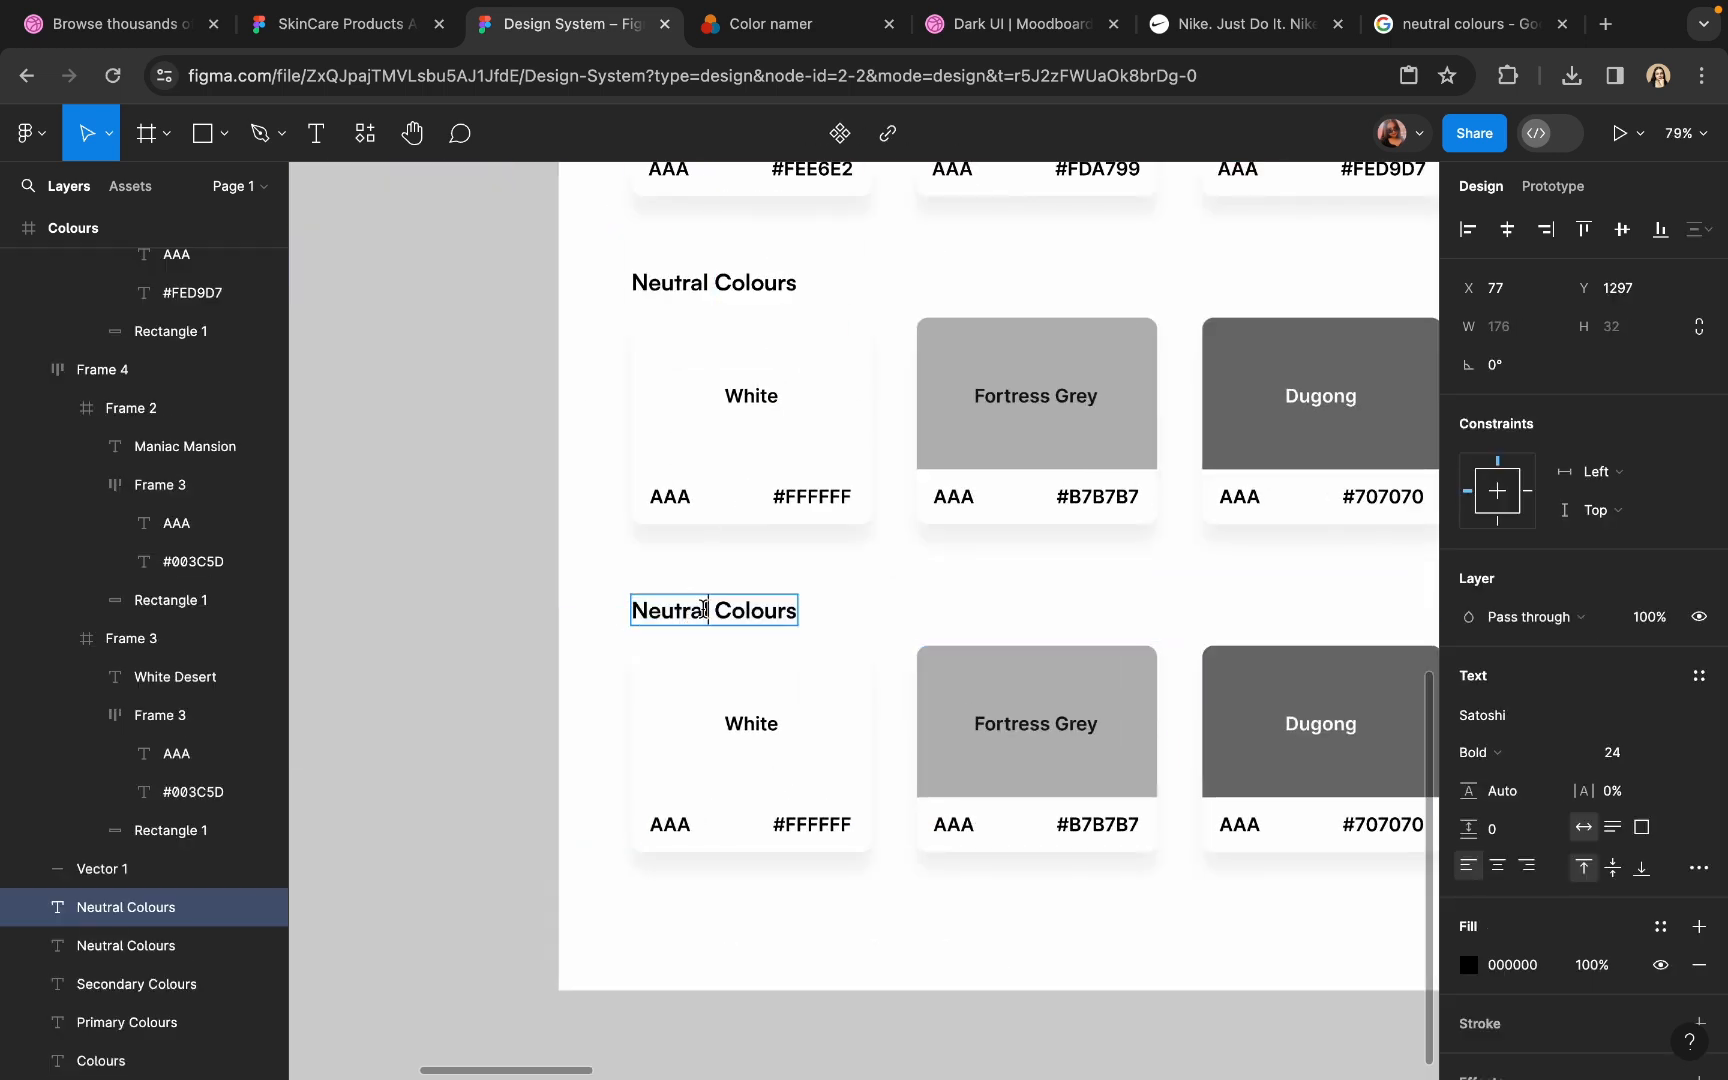
pyautogui.moveTo(708, 609); pyautogui.dragTo(621, 619)
pyautogui.write('State')
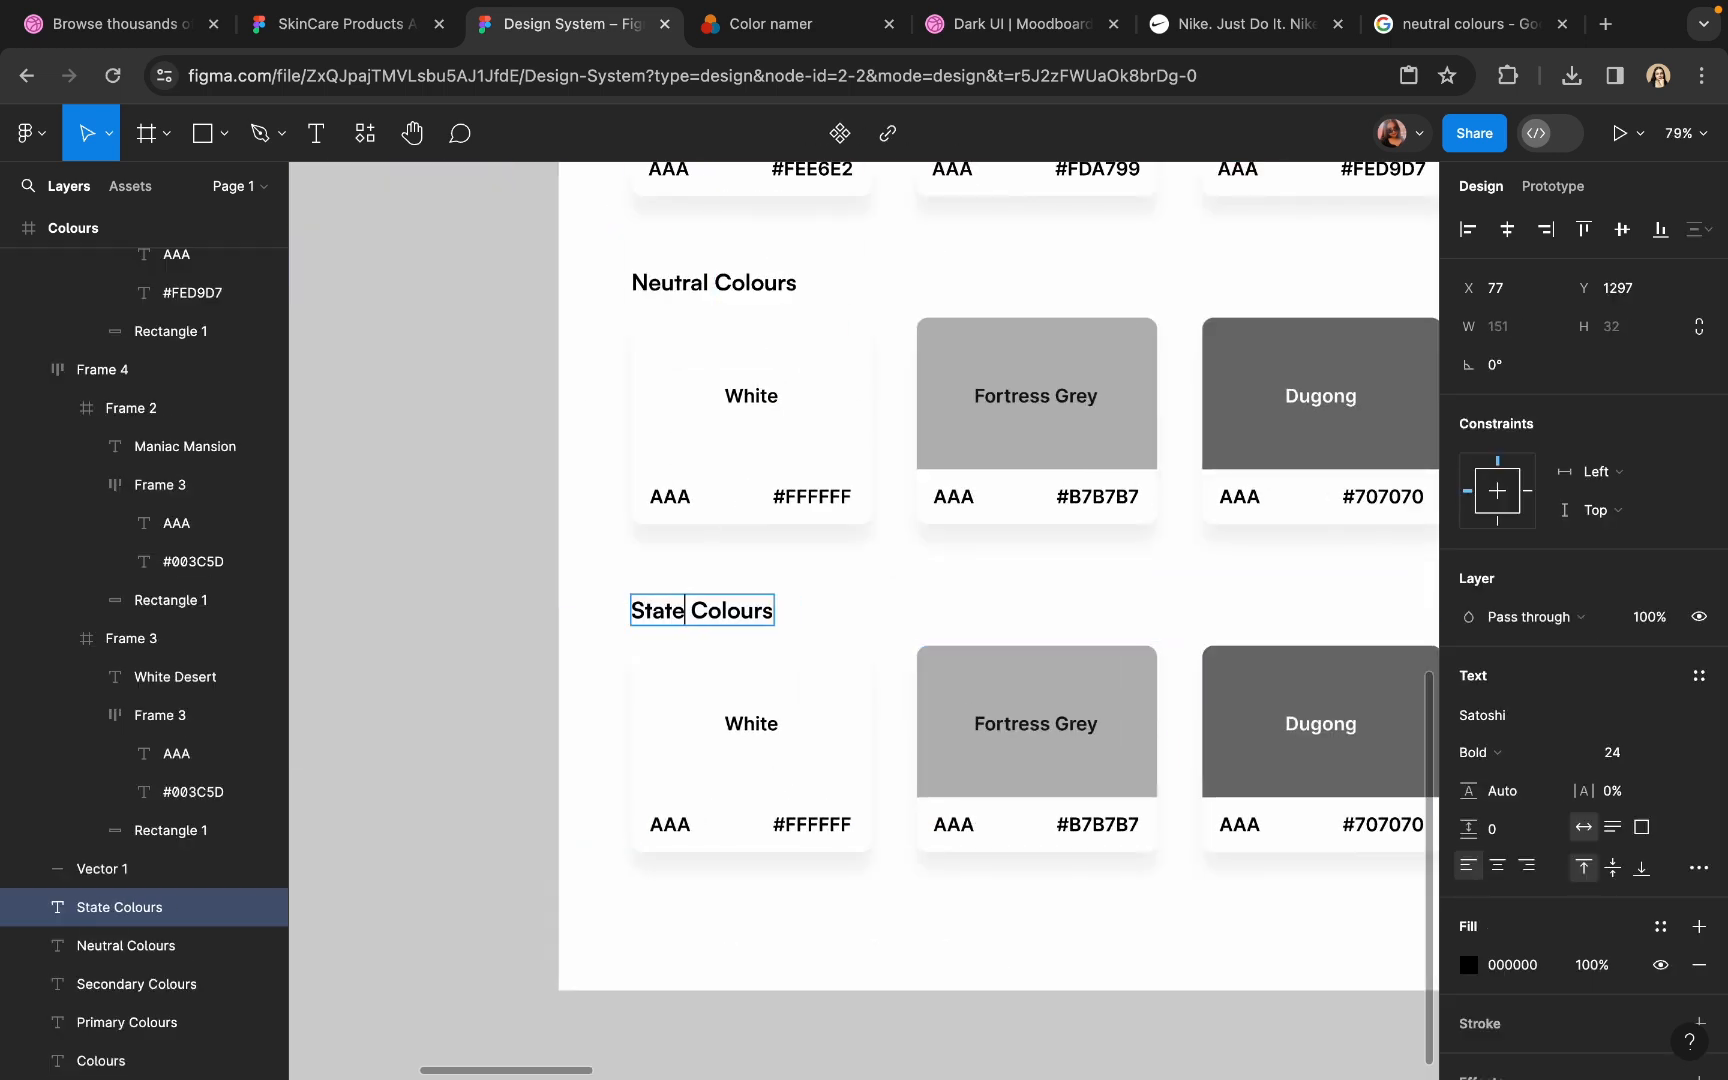
pyautogui.press('Escape')
# - Fill the first State Colours card with the red DD230A
pyautogui.doubleClick(783, 770)
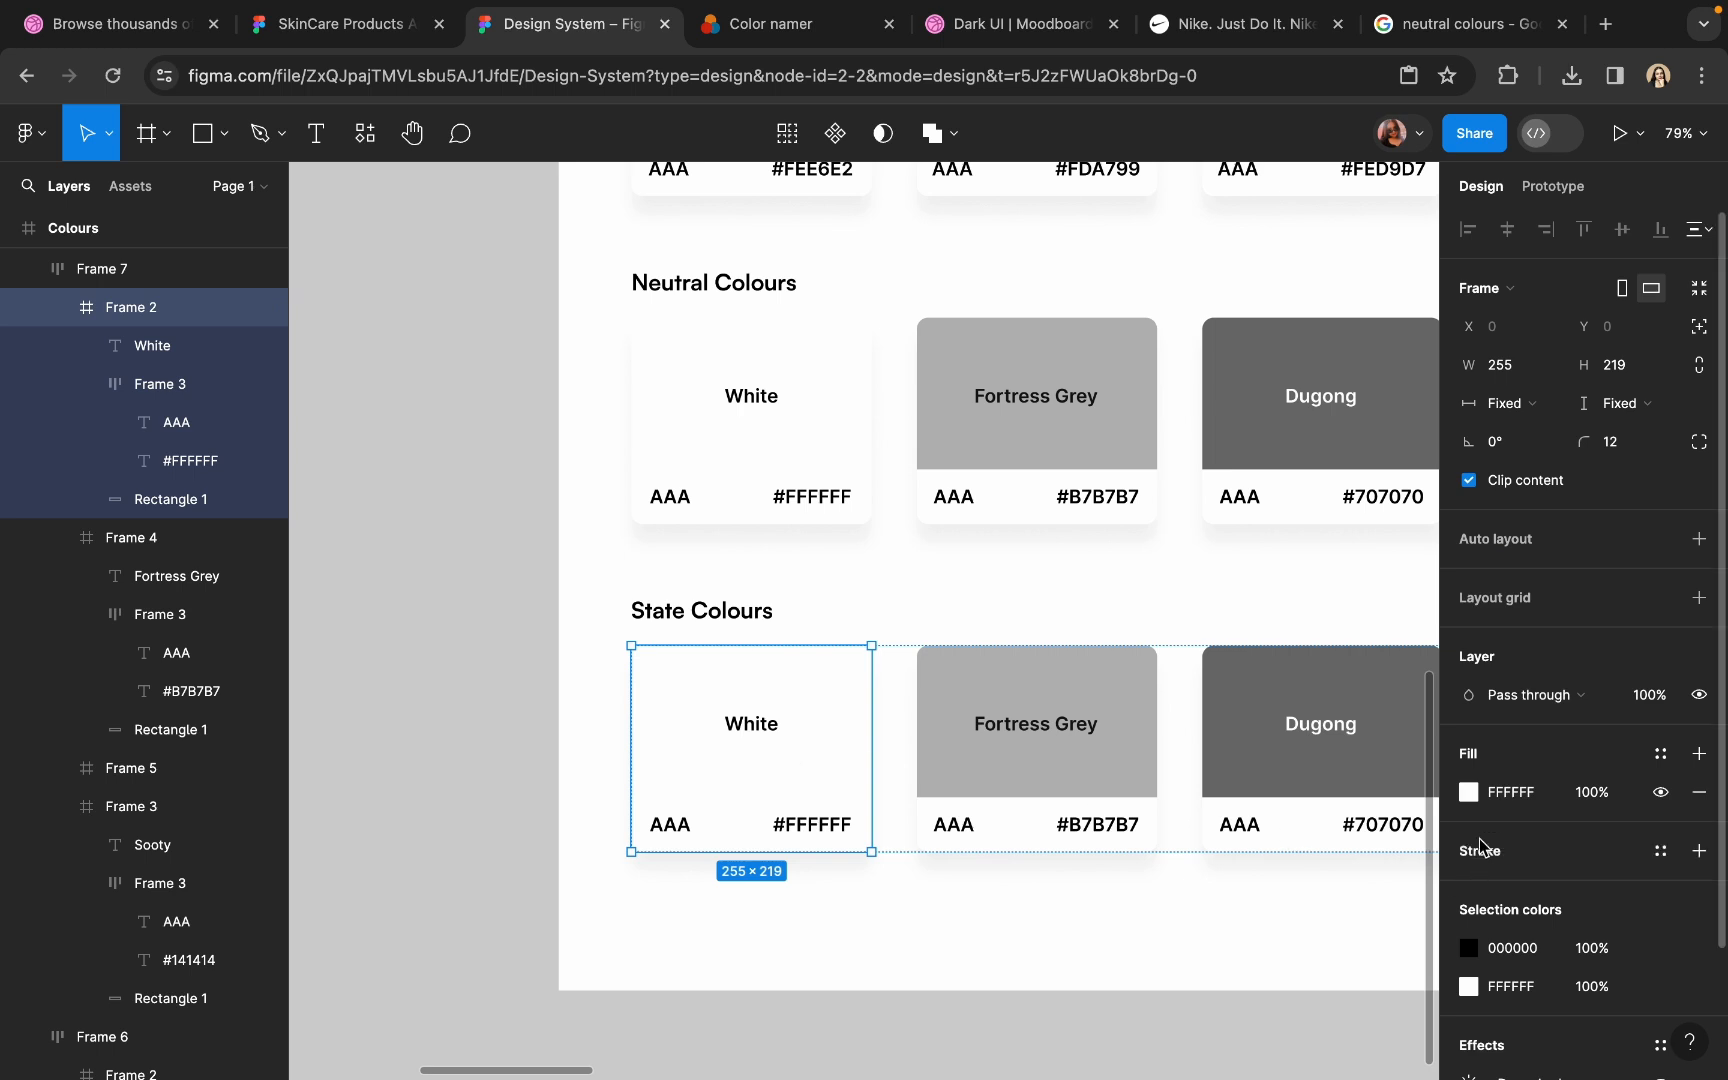
pyautogui.click(1468, 792)
pyautogui.moveTo(1403, 497); pyautogui.dragTo(1400, 583)
pyautogui.moveTo(1211, 789); pyautogui.dragTo(1225, 790)
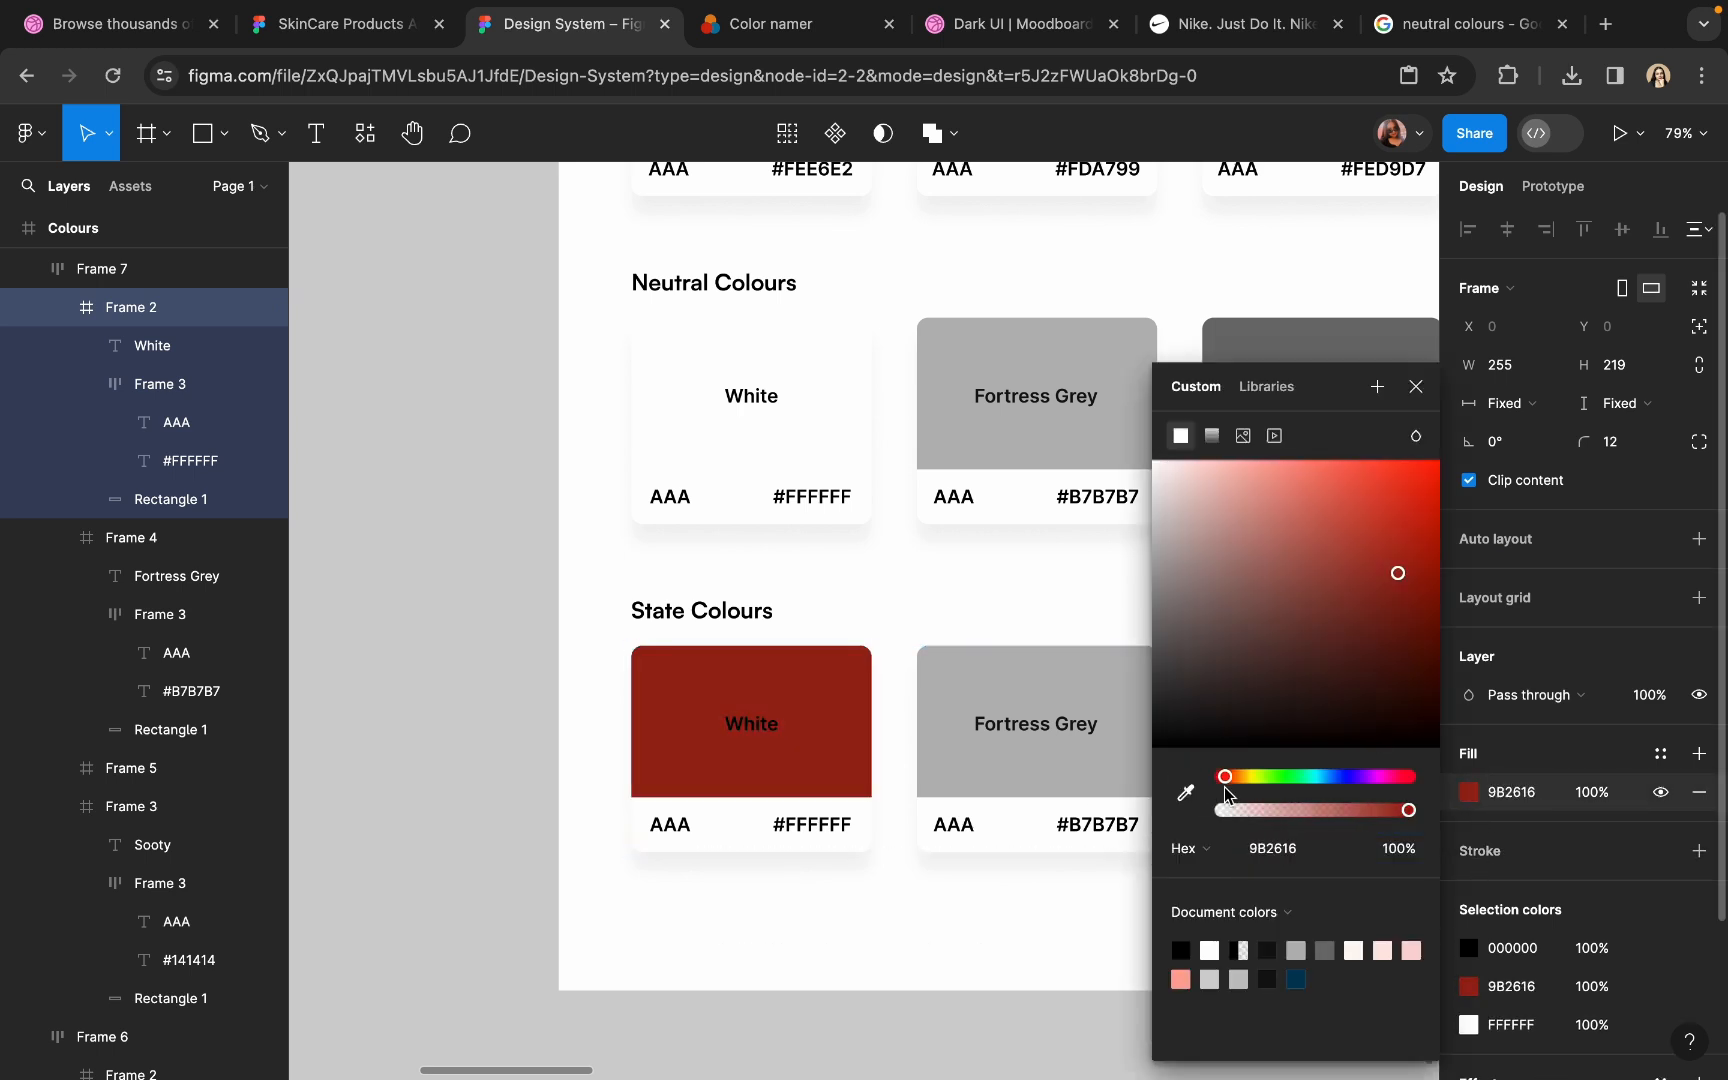
pyautogui.moveTo(1428, 555); pyautogui.dragTo(1428, 505)
# - Copy the red fill's hex code and replace the first State Colours card's hex label with #DD230A
pyautogui.click(1312, 848)
pyautogui.press('super+c')
pyautogui.scroll(5, 843, 806)
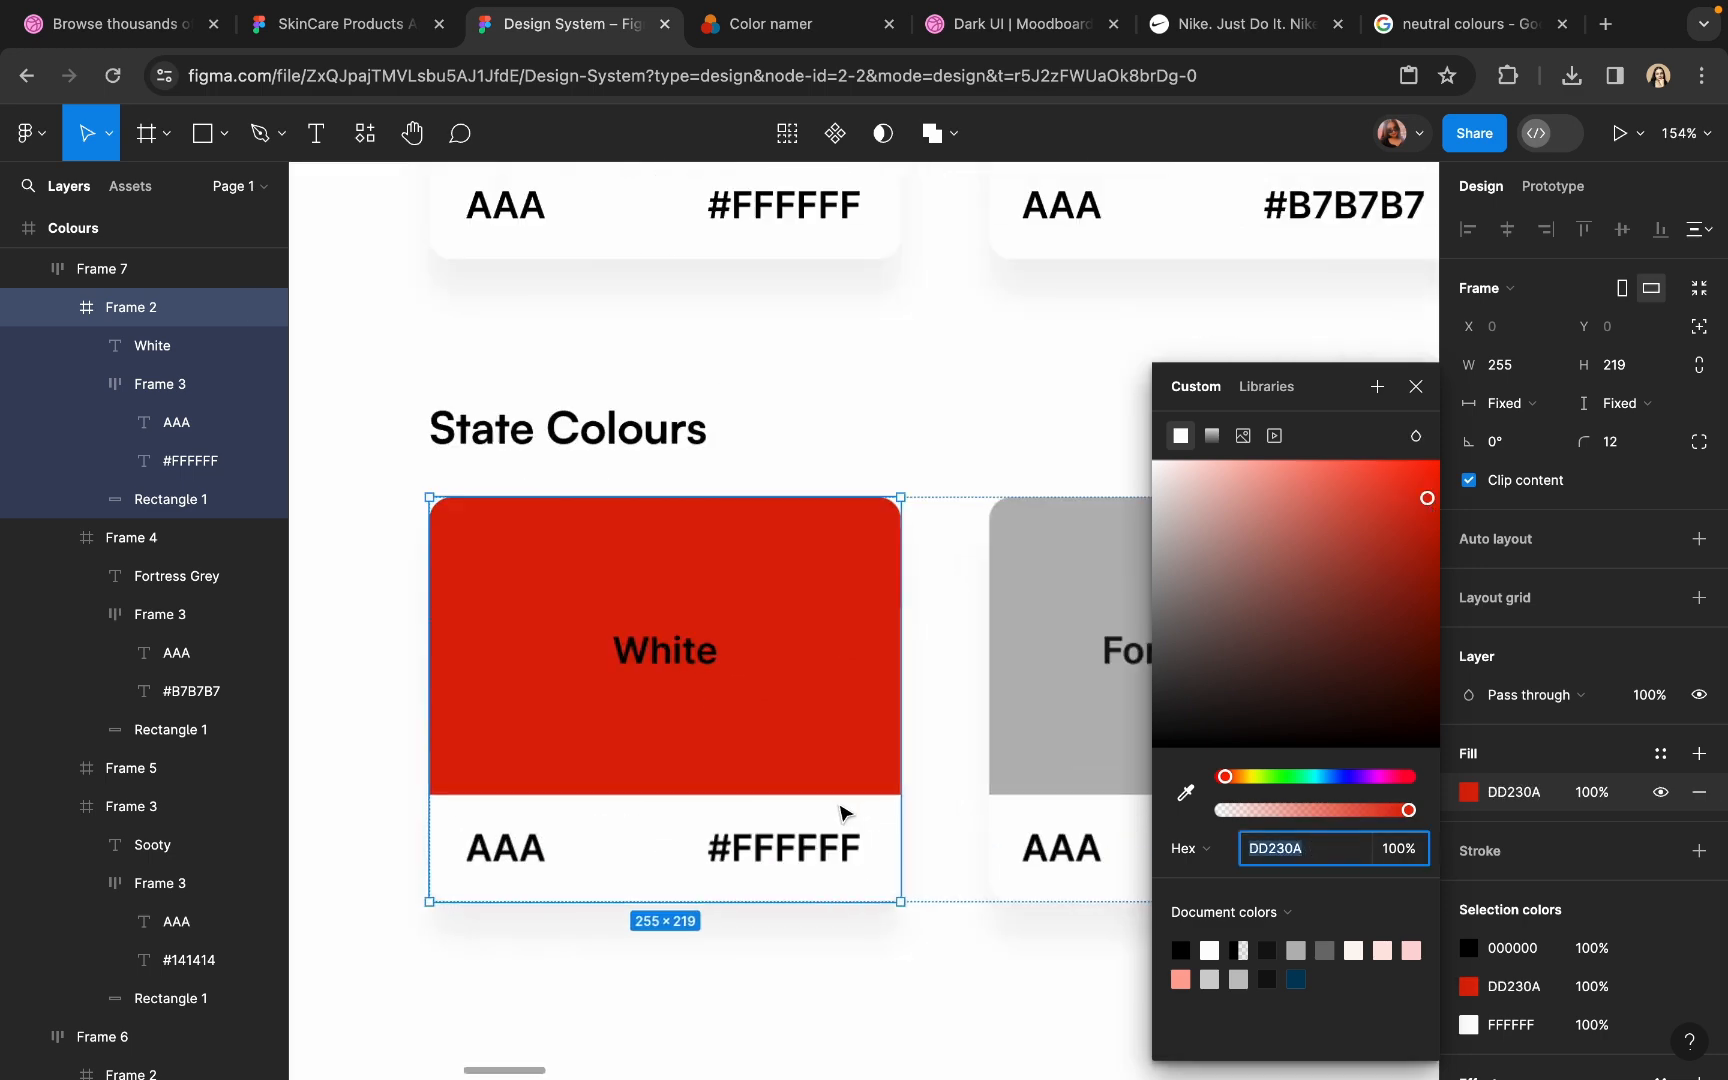
pyautogui.keyDown('super'); pyautogui.click(748, 846); pyautogui.keyUp('super')
pyautogui.doubleClick(740, 845)
pyautogui.moveTo(740, 845); pyautogui.dragTo(879, 872)
pyautogui.press('super+v')
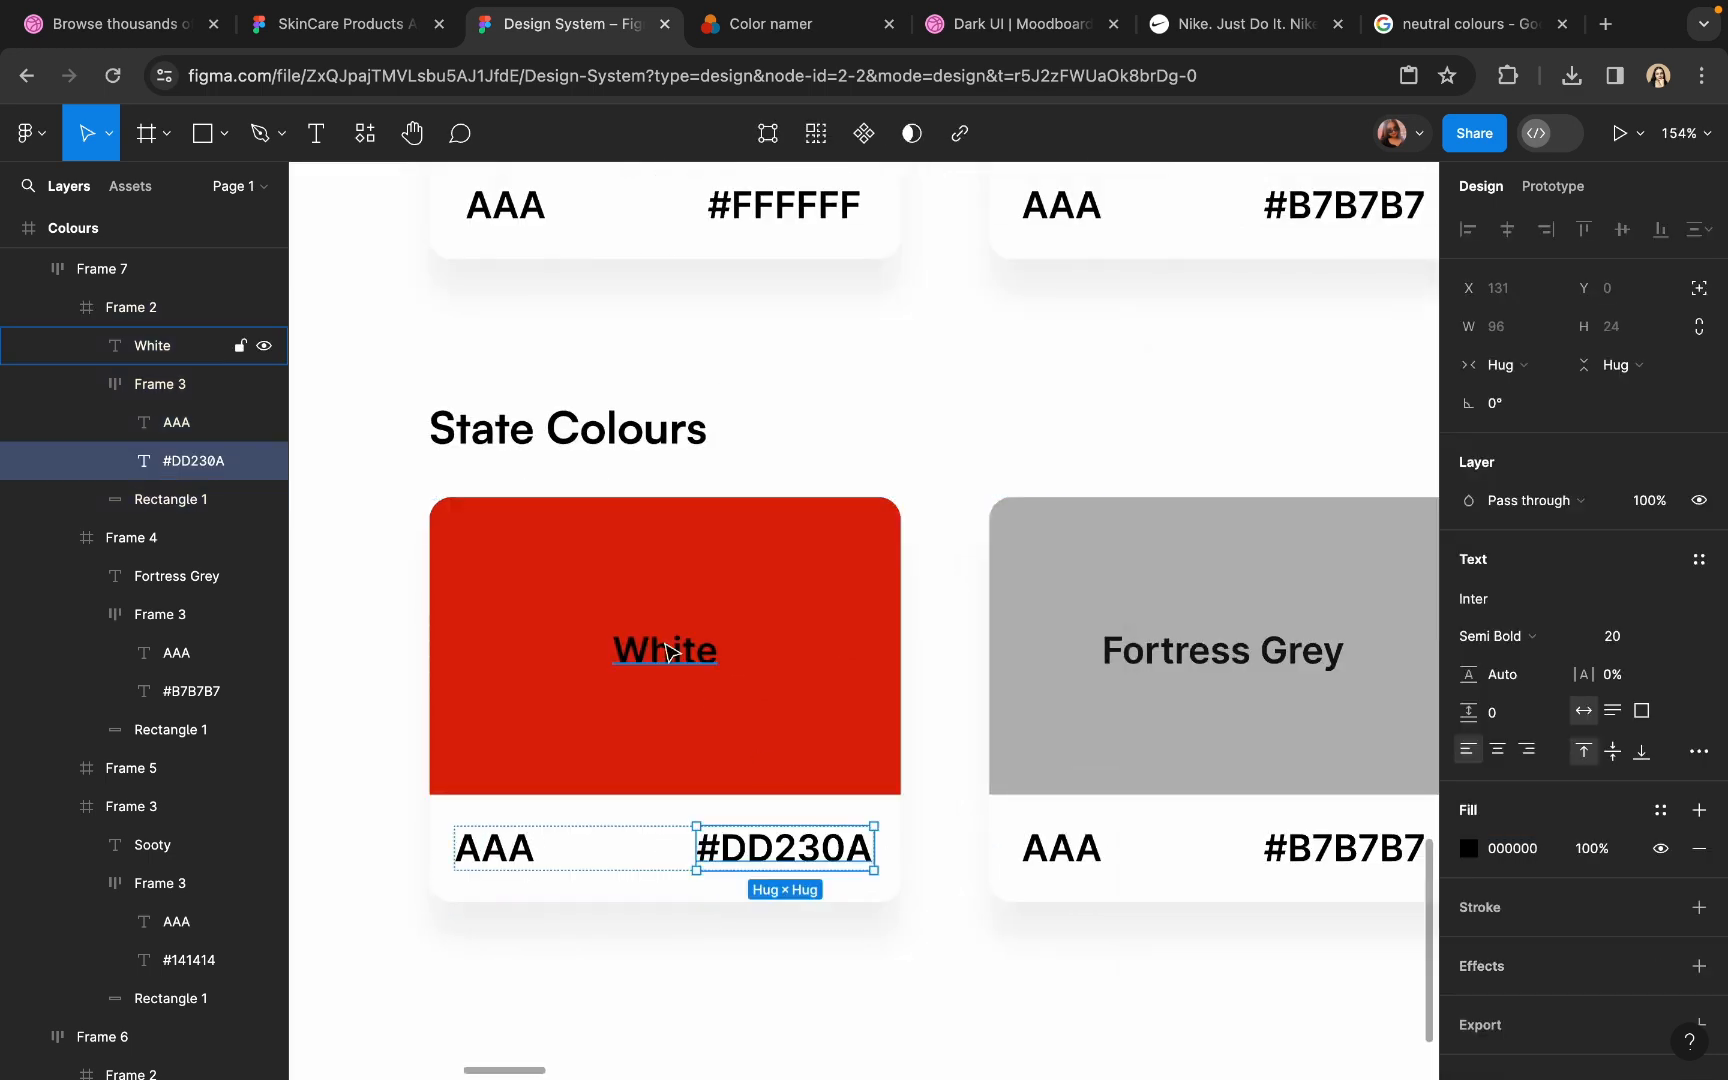
# - Switch to Color namer, look up the name for DD230A and copy it
pyautogui.click(835, 26)
pyautogui.moveTo(890, 610); pyautogui.dragTo(771, 609)
pyautogui.press('super+v')
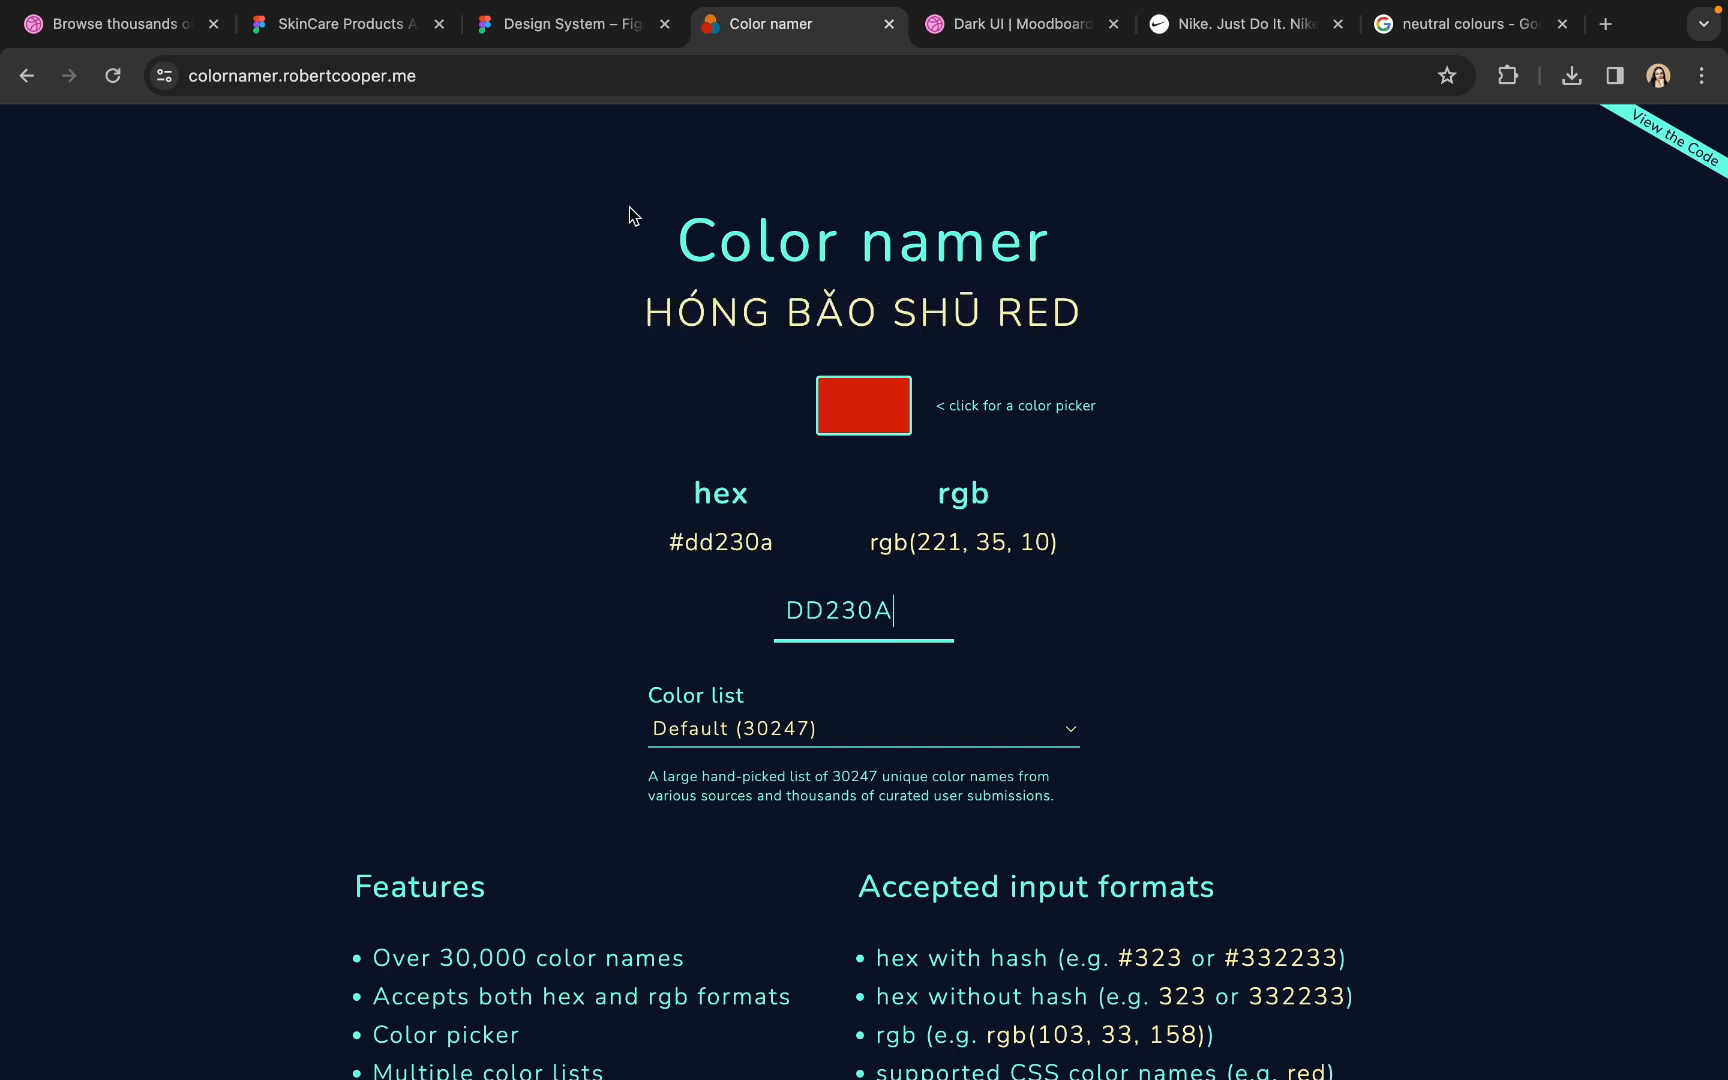
pyautogui.moveTo(647, 310); pyautogui.dragTo(1081, 322)
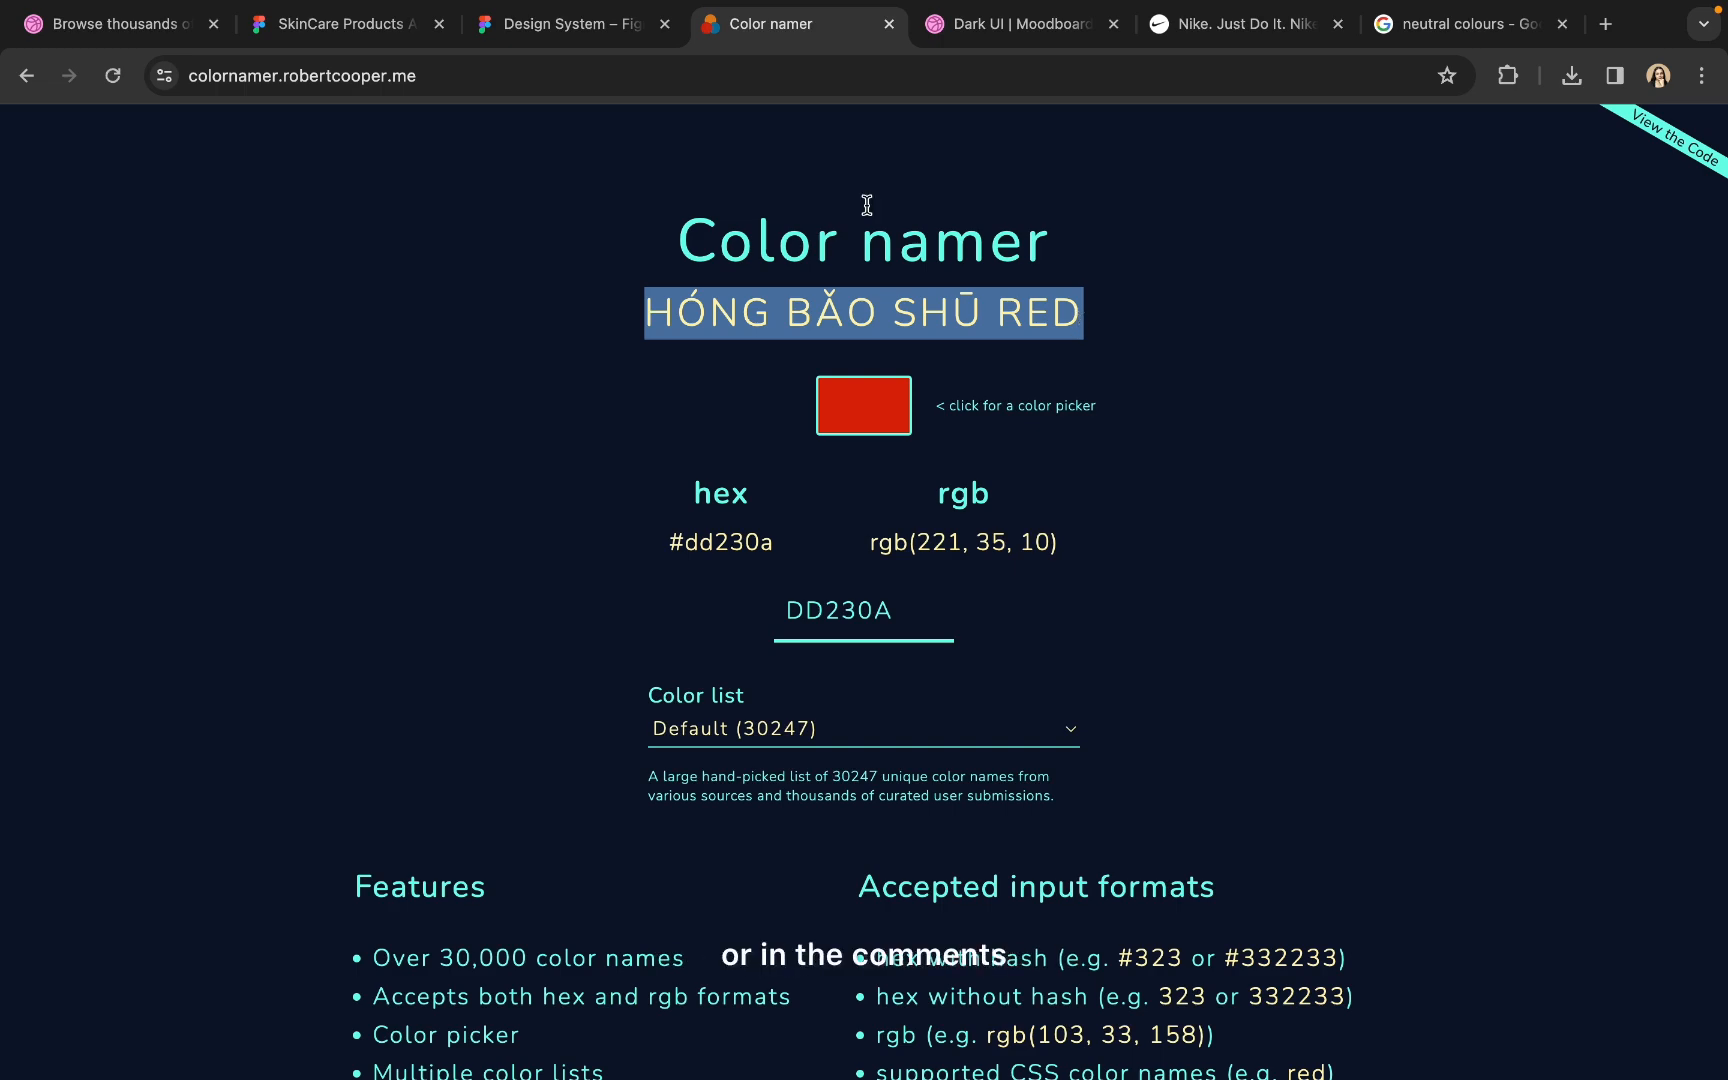
# - Replace the red card's White name label with HÓNG BǍO SHŪ RED and shift it towards the card's centre
pyautogui.click(571, 30)
pyautogui.click(687, 702)
pyautogui.doubleClick(676, 680)
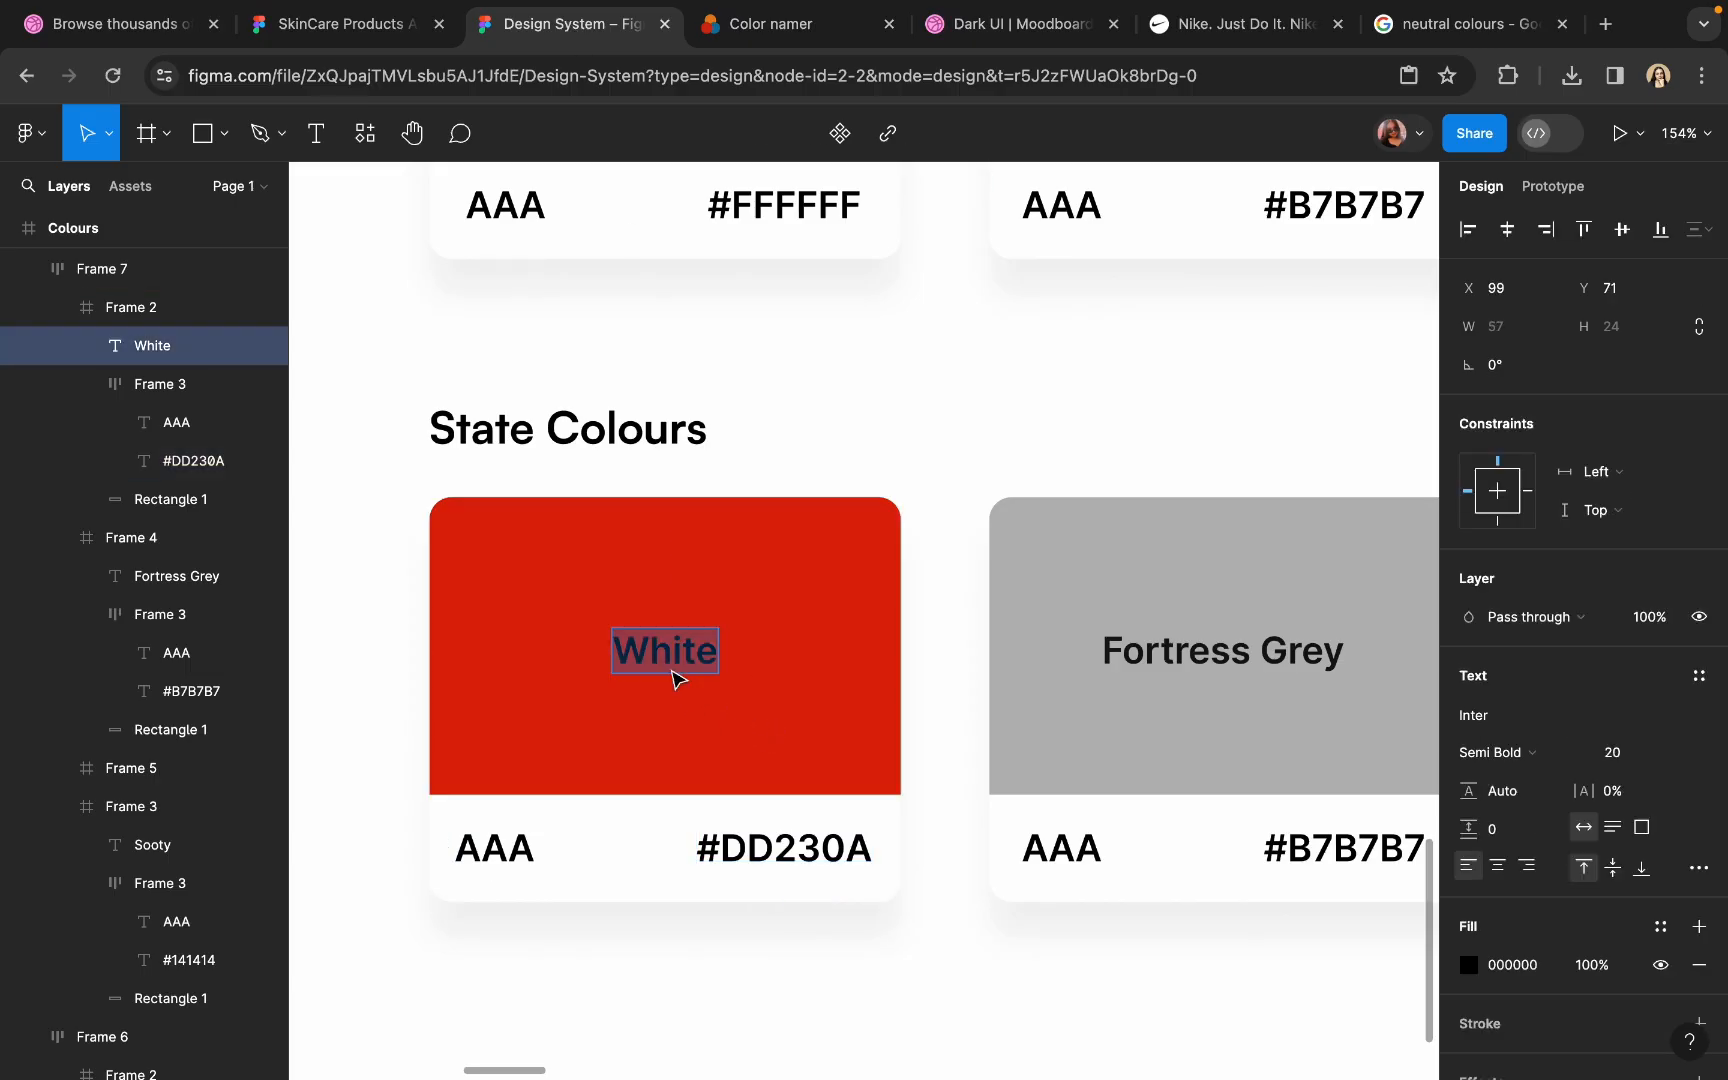
pyautogui.write('HÓNG BẢO SHŪ')
pyautogui.press('Escape')
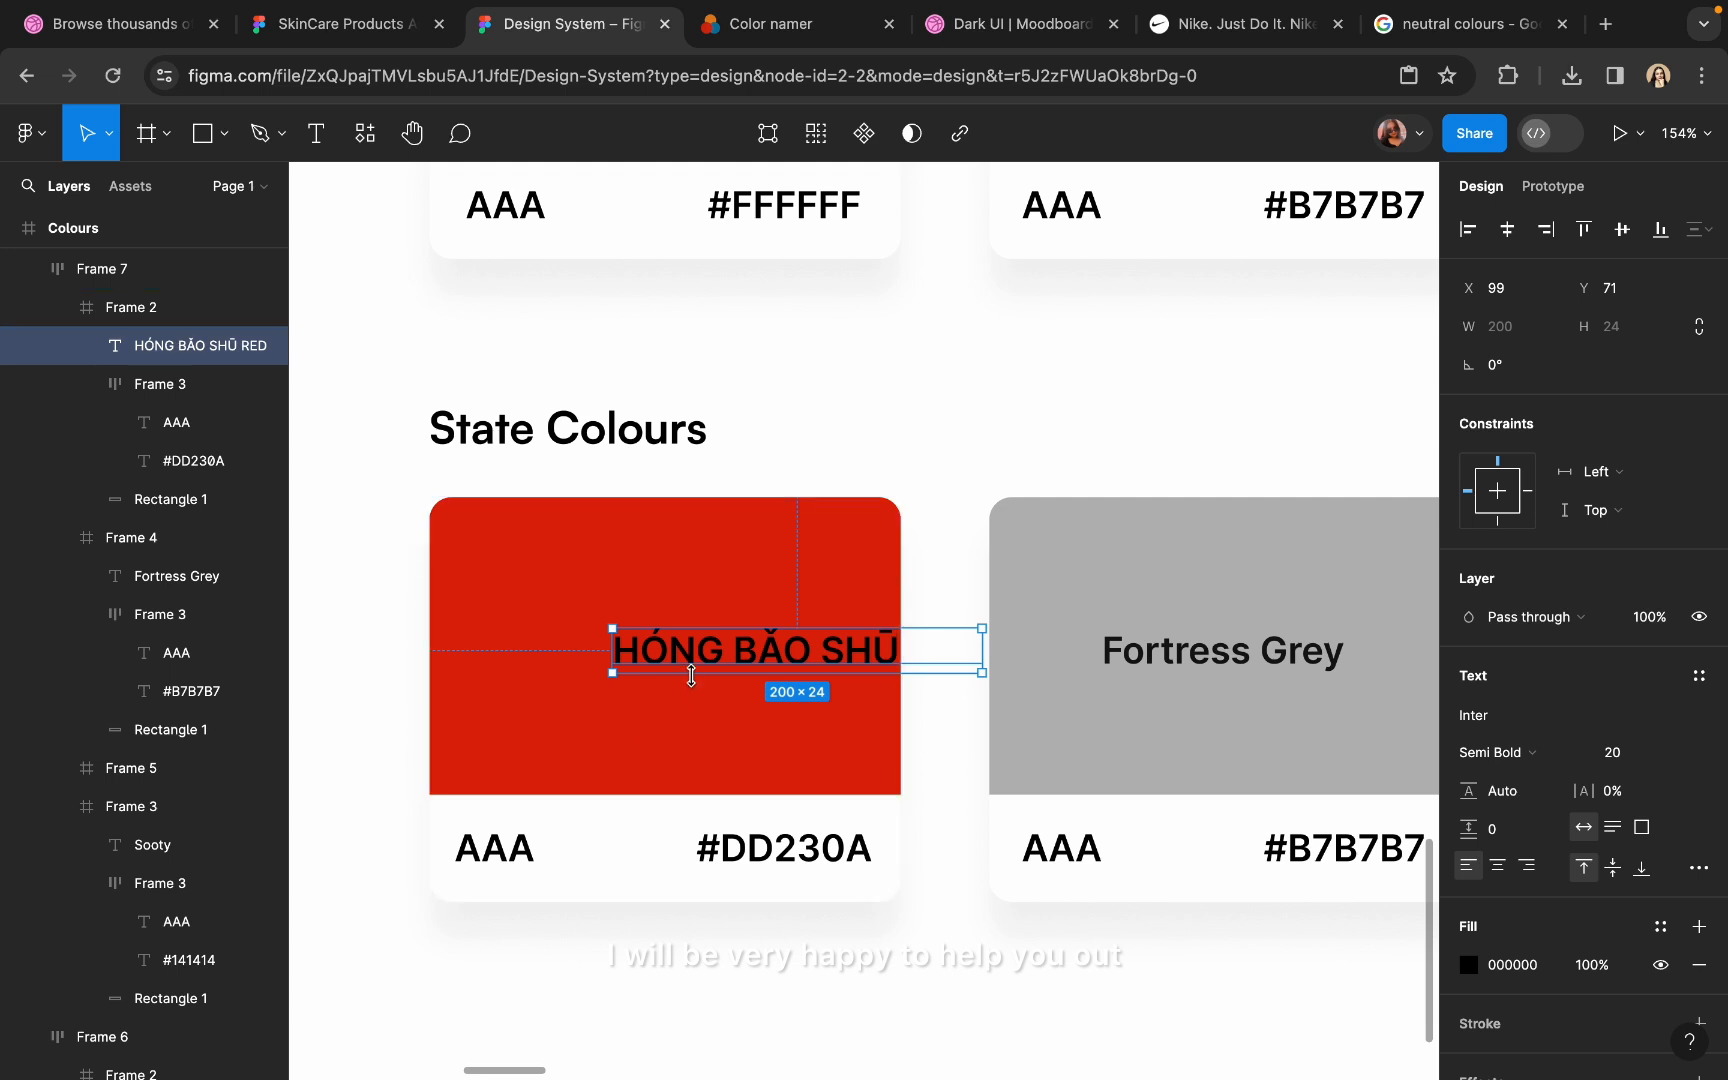
pyautogui.moveTo(697, 672); pyautogui.dragTo(578, 670)
# - Change the red State Colours card's fill to the deeper red C40426
pyautogui.click(752, 571)
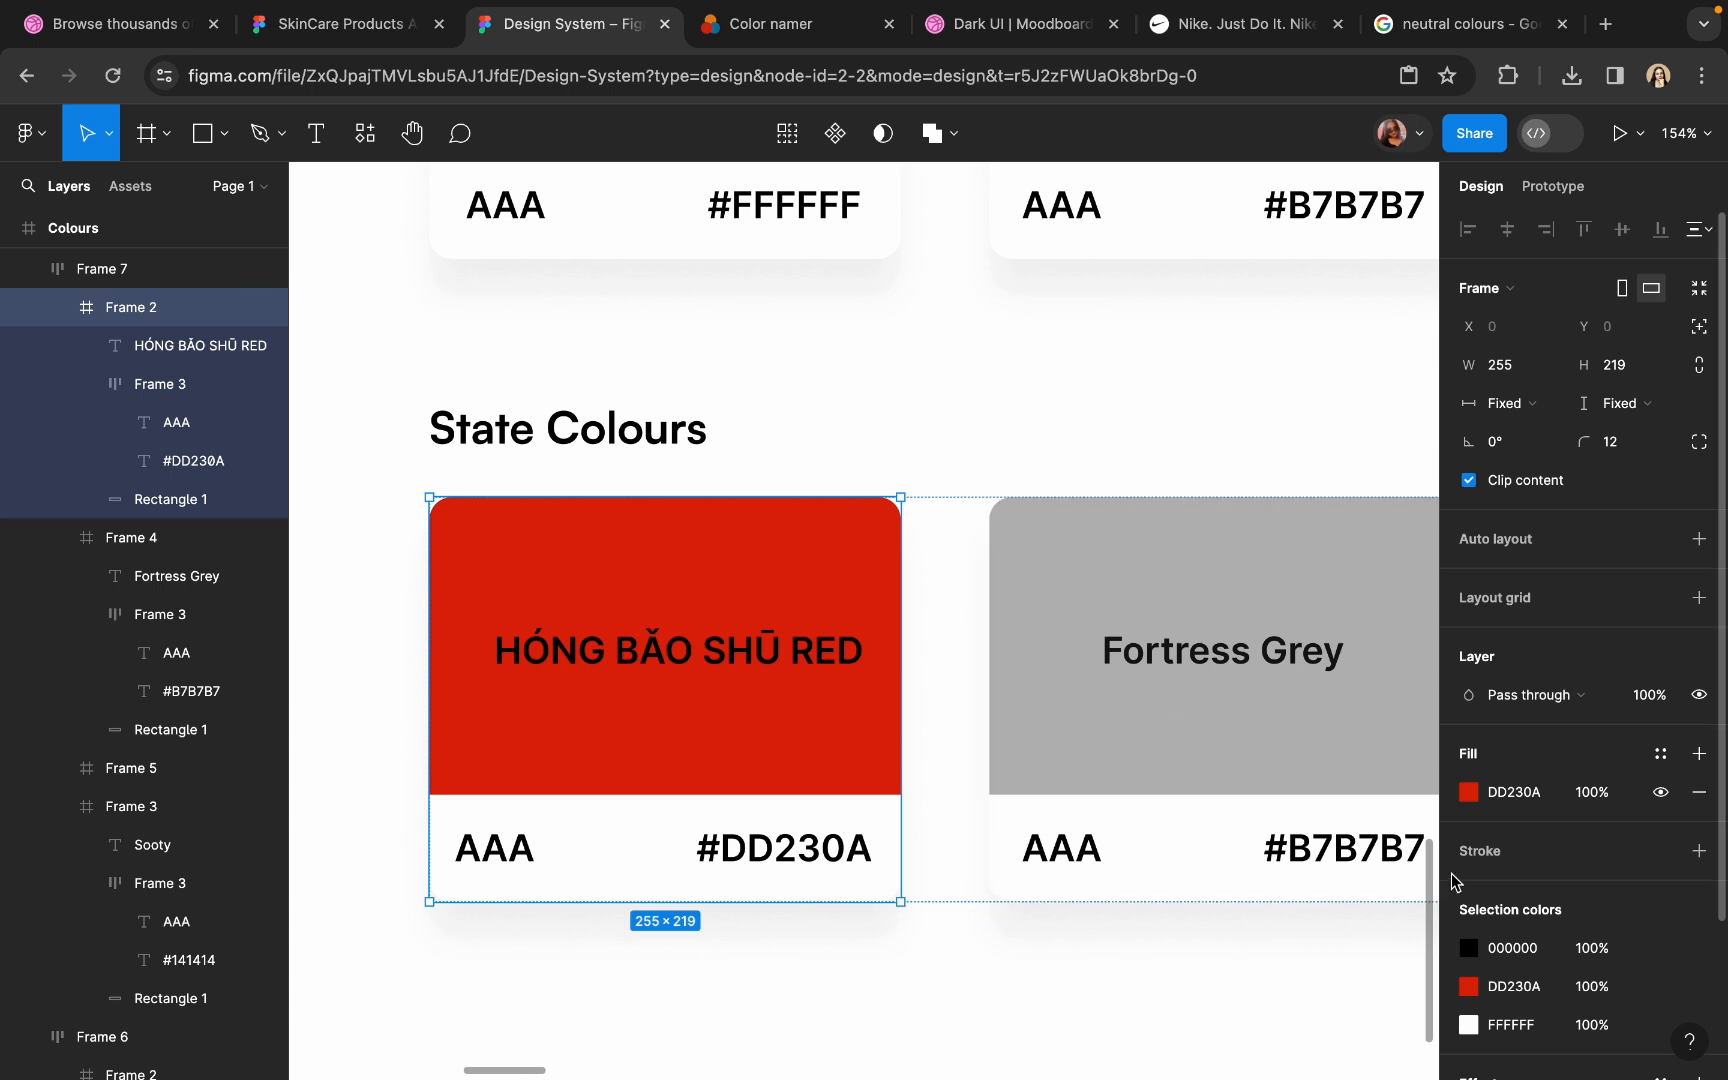
pyautogui.click(1468, 792)
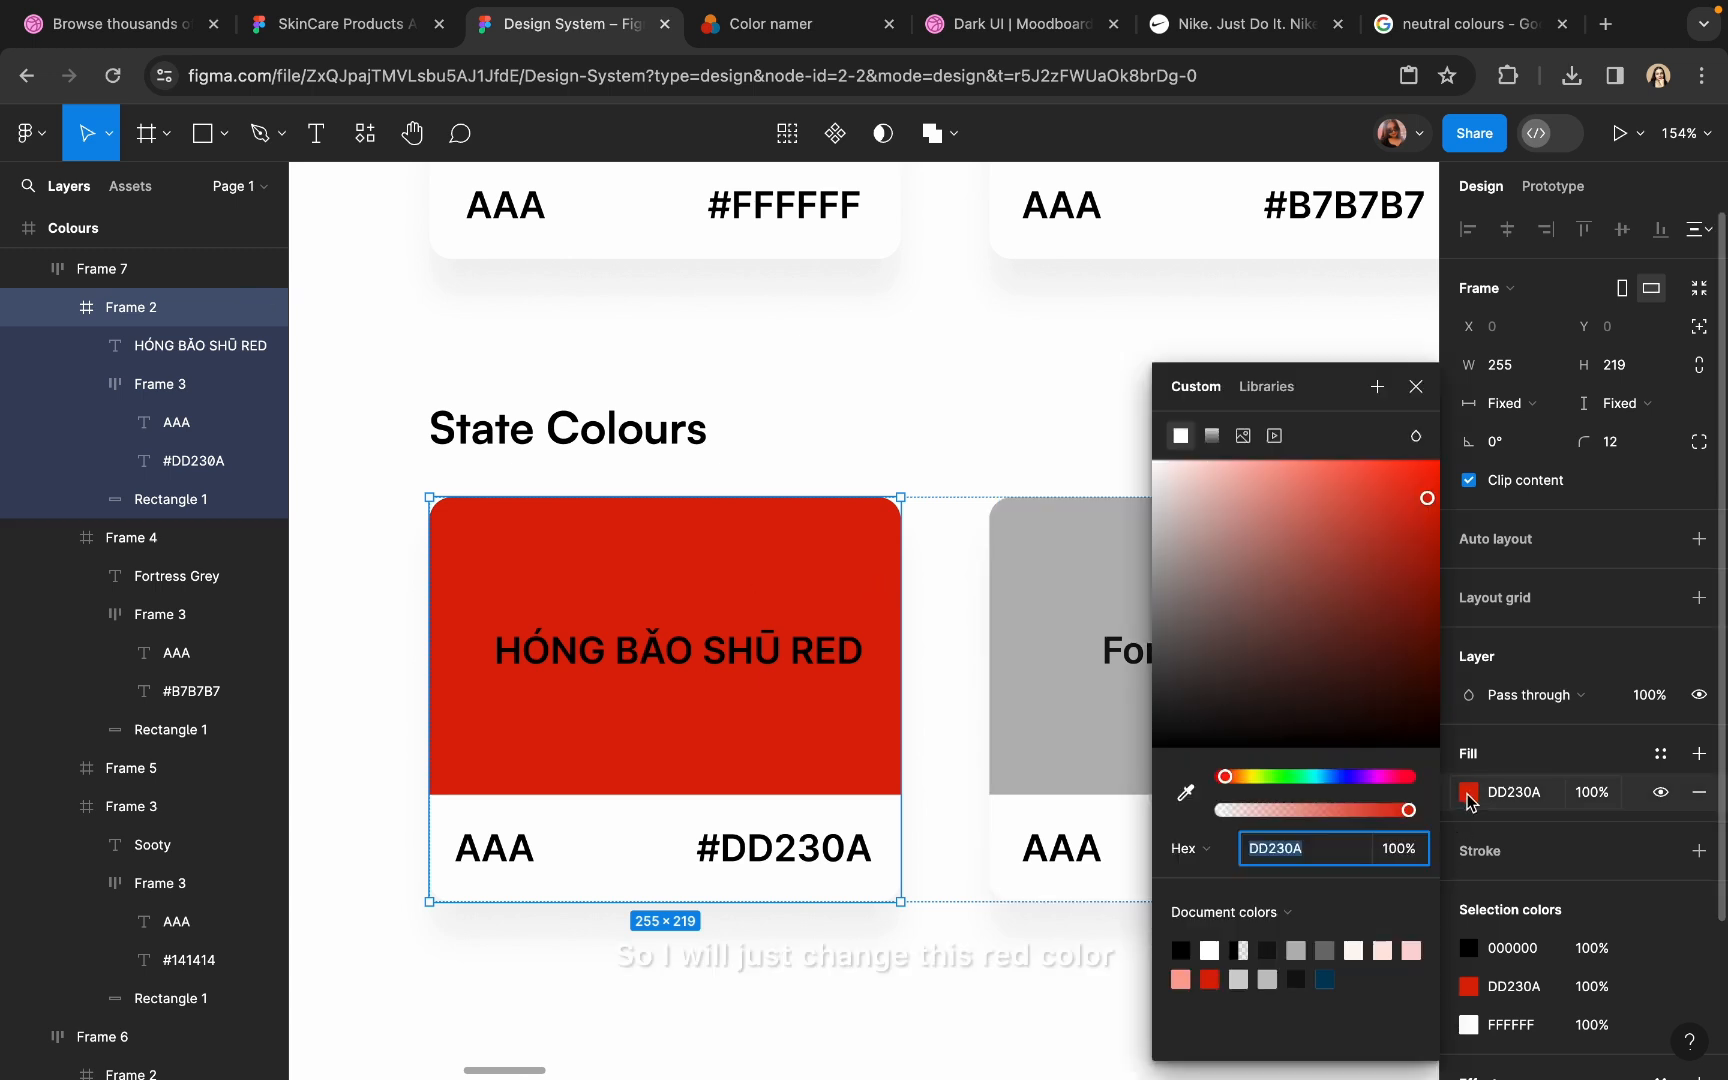
pyautogui.click(1400, 777)
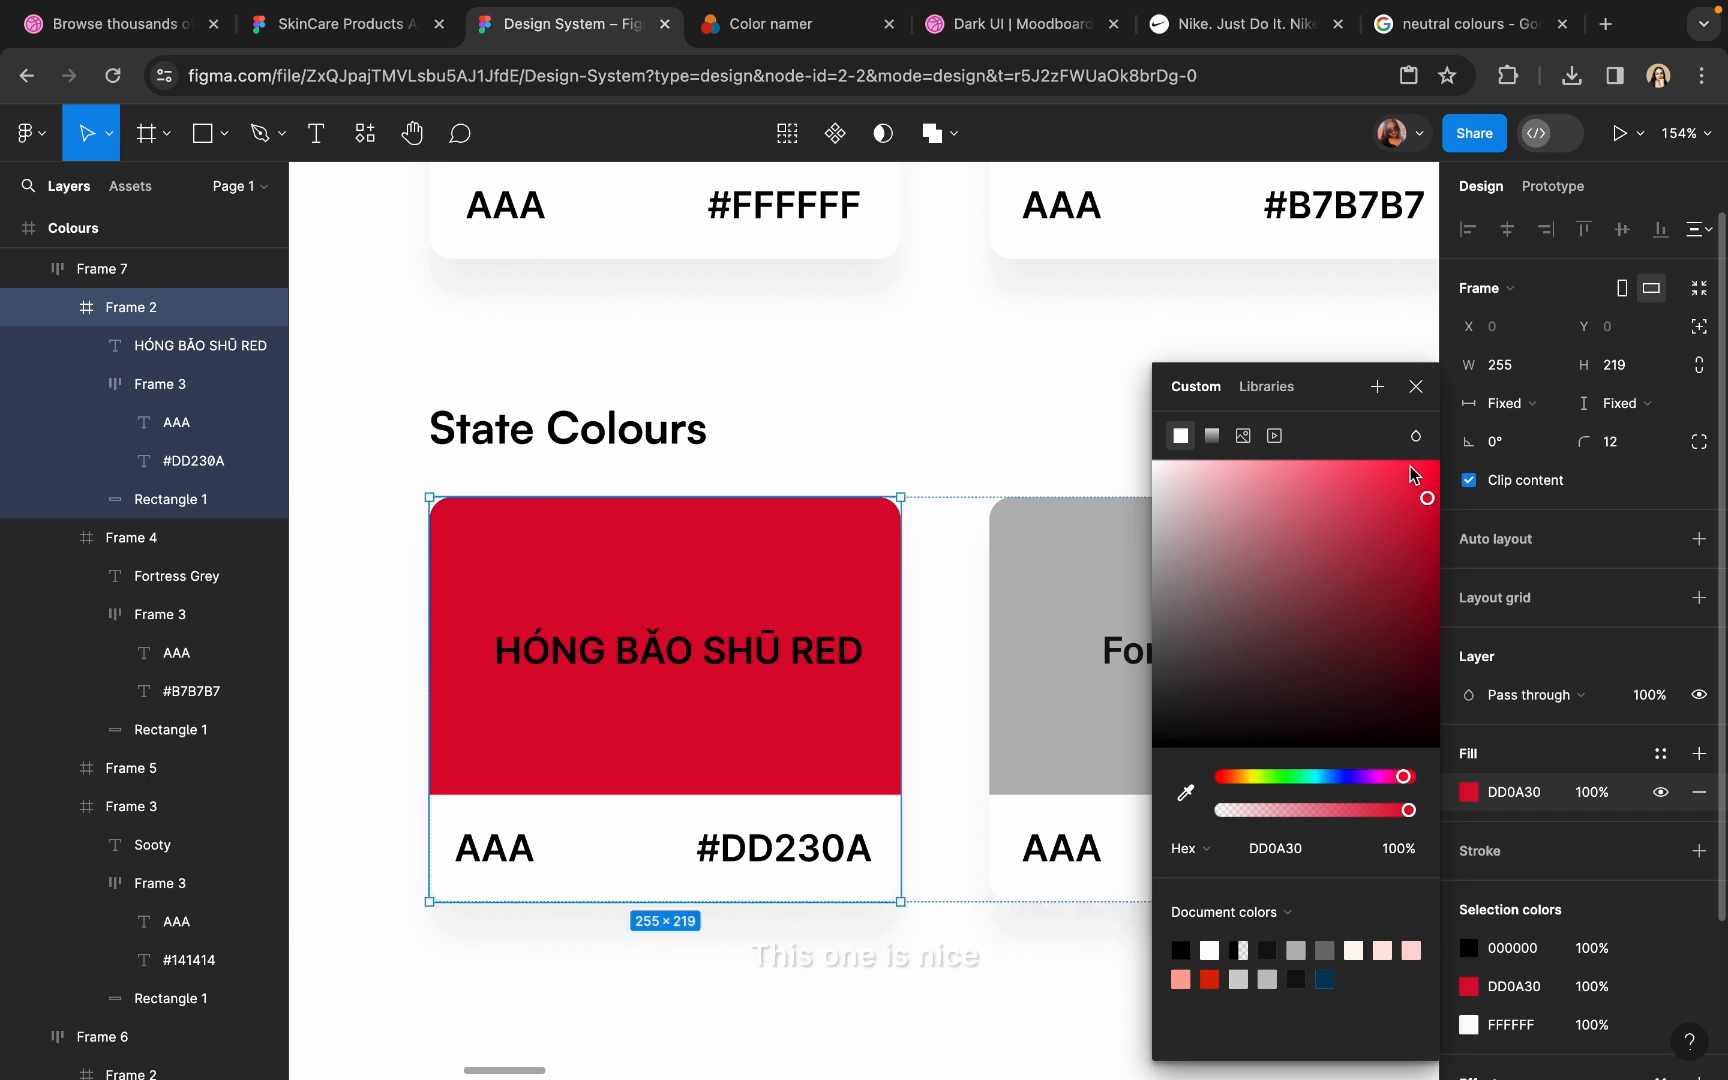
pyautogui.moveTo(1426, 470); pyautogui.dragTo(1431, 518)
pyautogui.click(1434, 529)
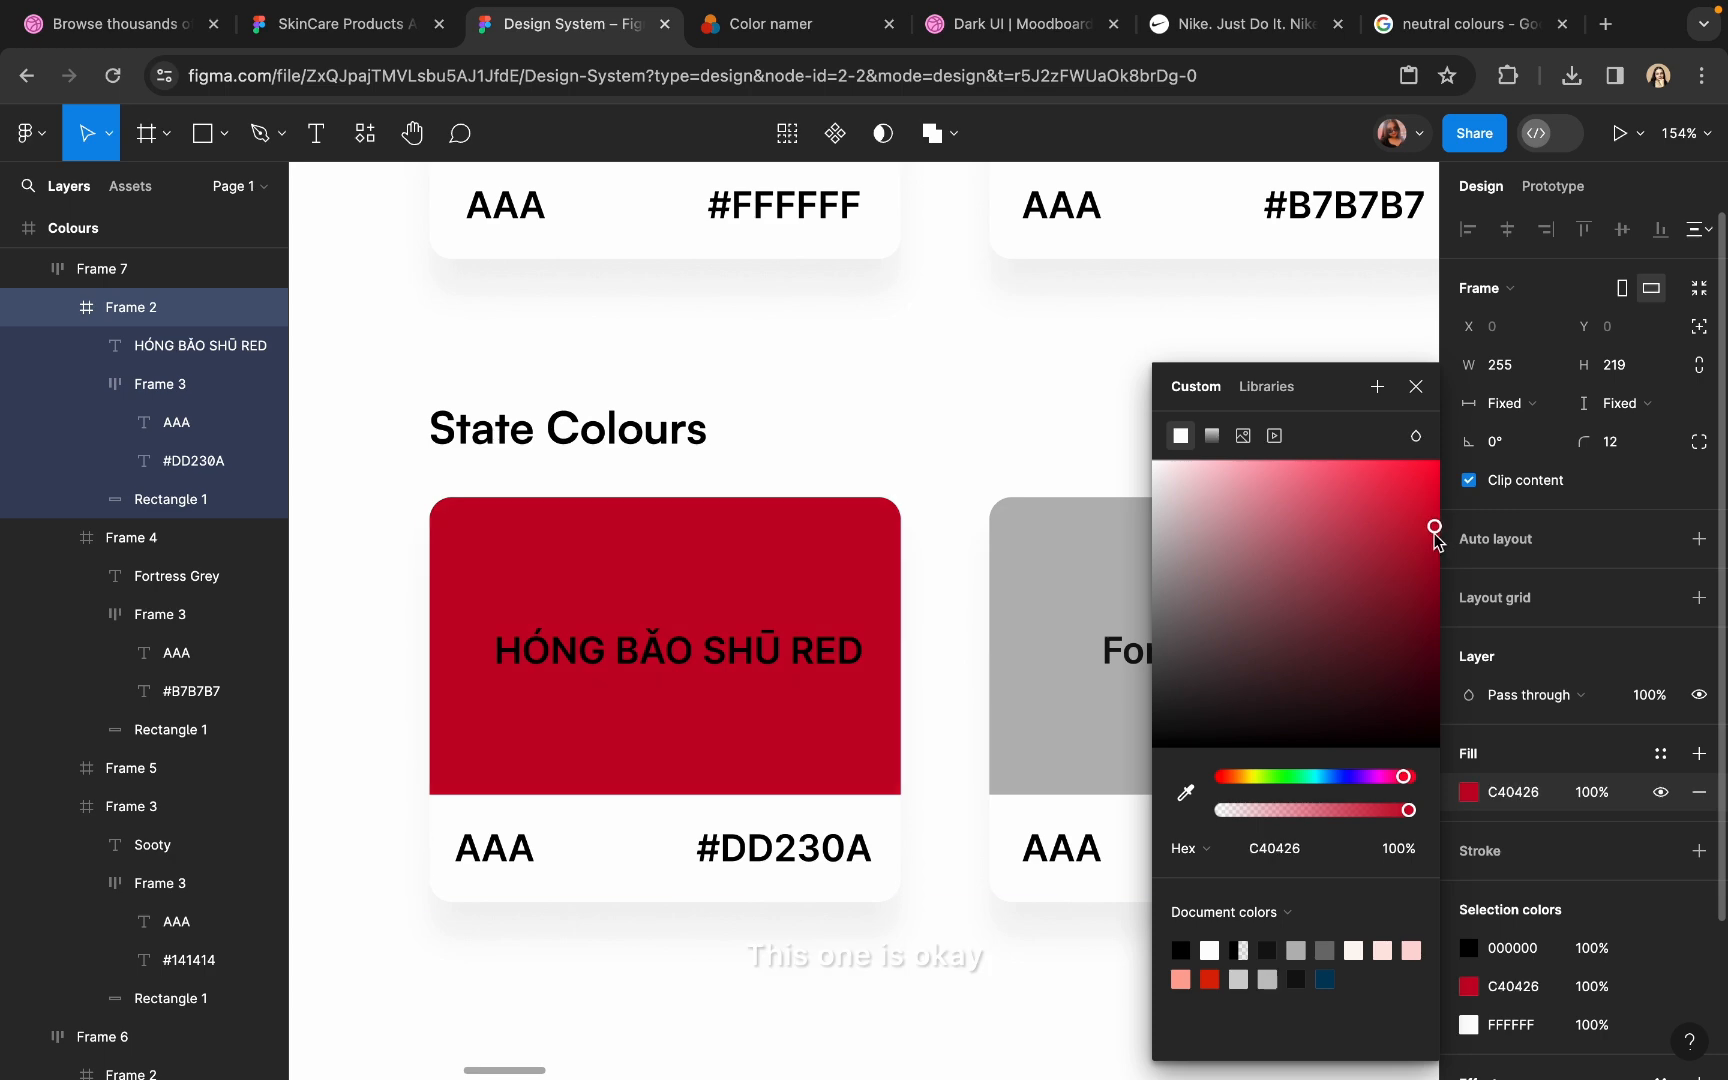
# - Copy the hex code C40426 from the card's fill and look up its name in Color namer
pyautogui.click(1306, 852)
pyautogui.press('super+c')
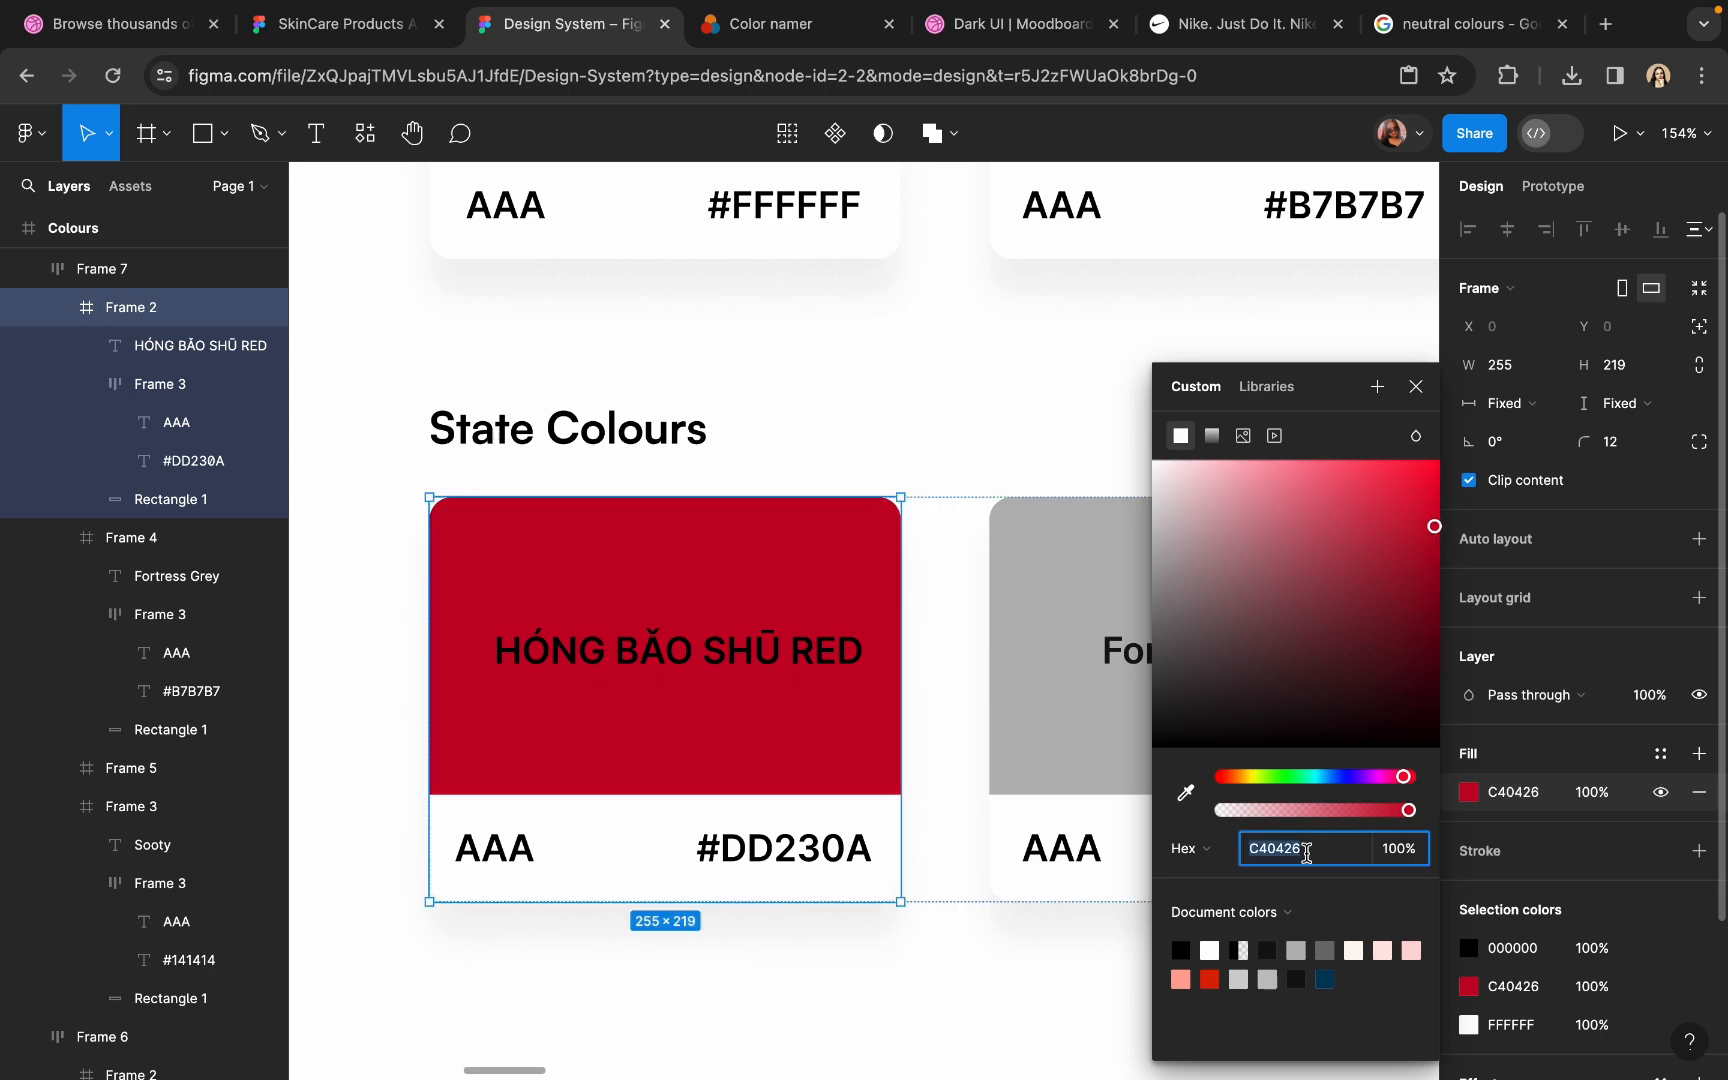
pyautogui.click(783, 38)
pyautogui.moveTo(893, 612); pyautogui.dragTo(766, 623)
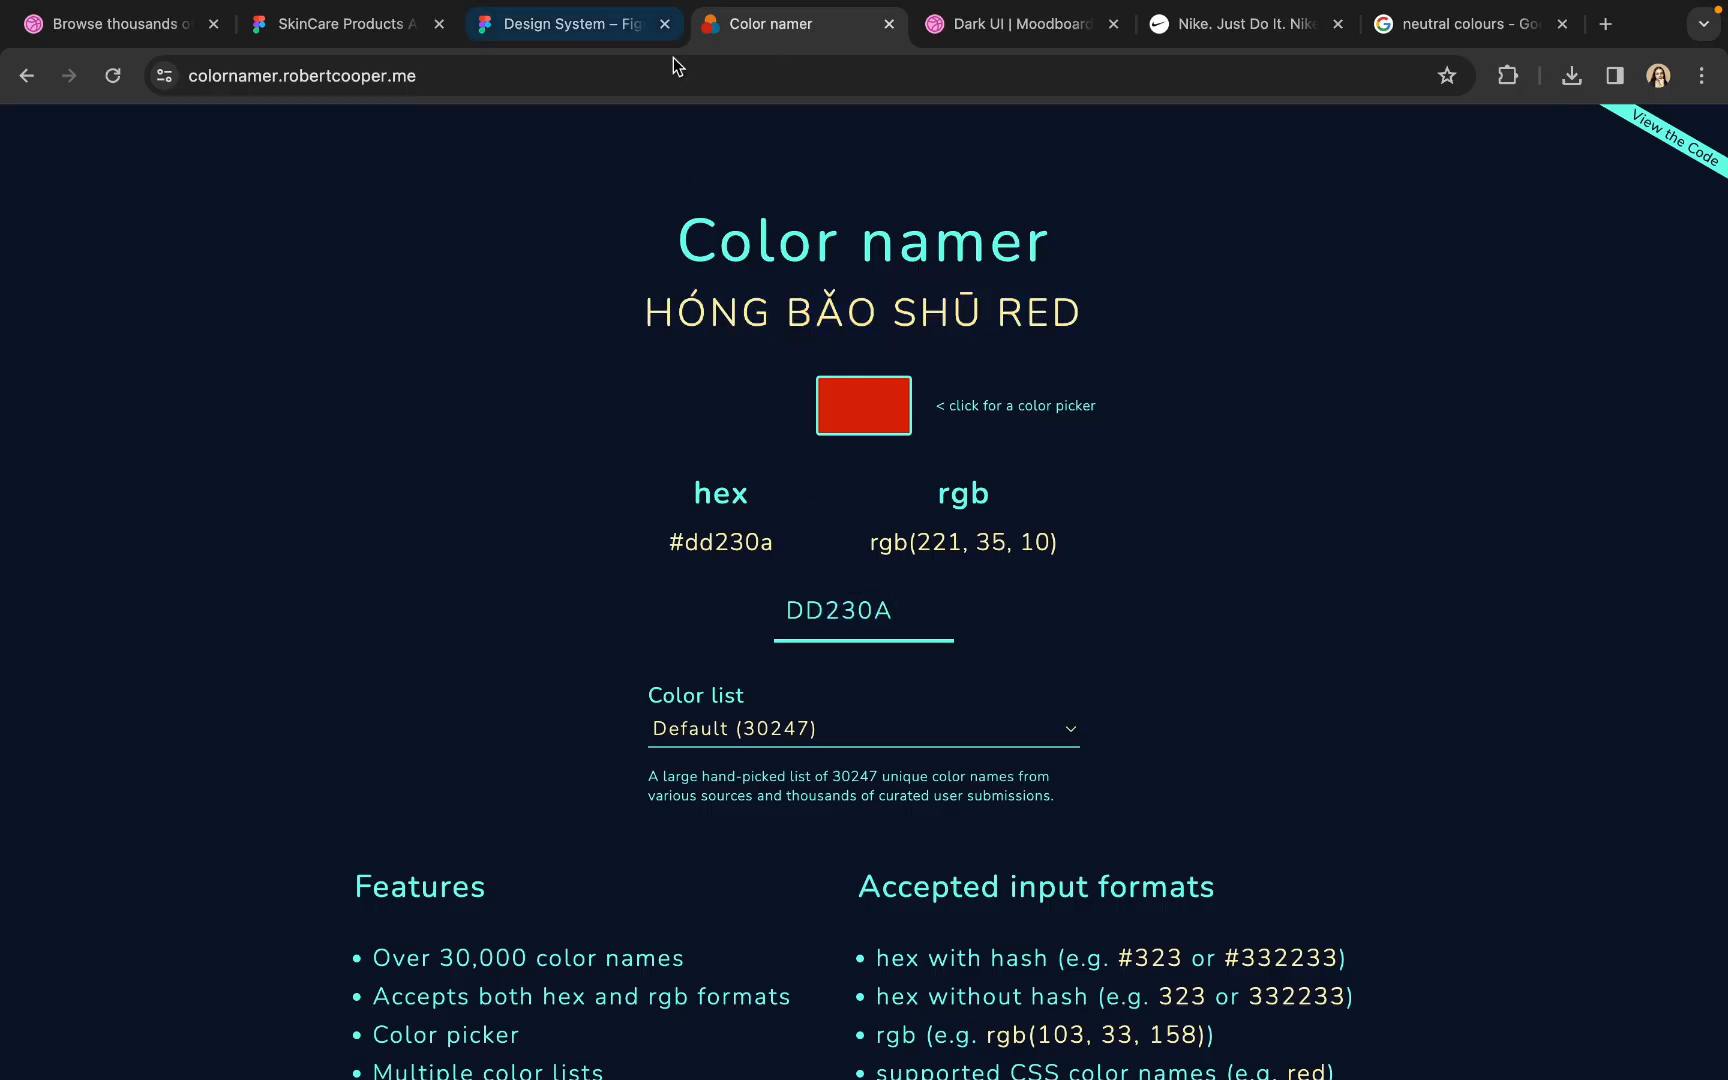
pyautogui.click(640, 28)
pyautogui.click(771, 33)
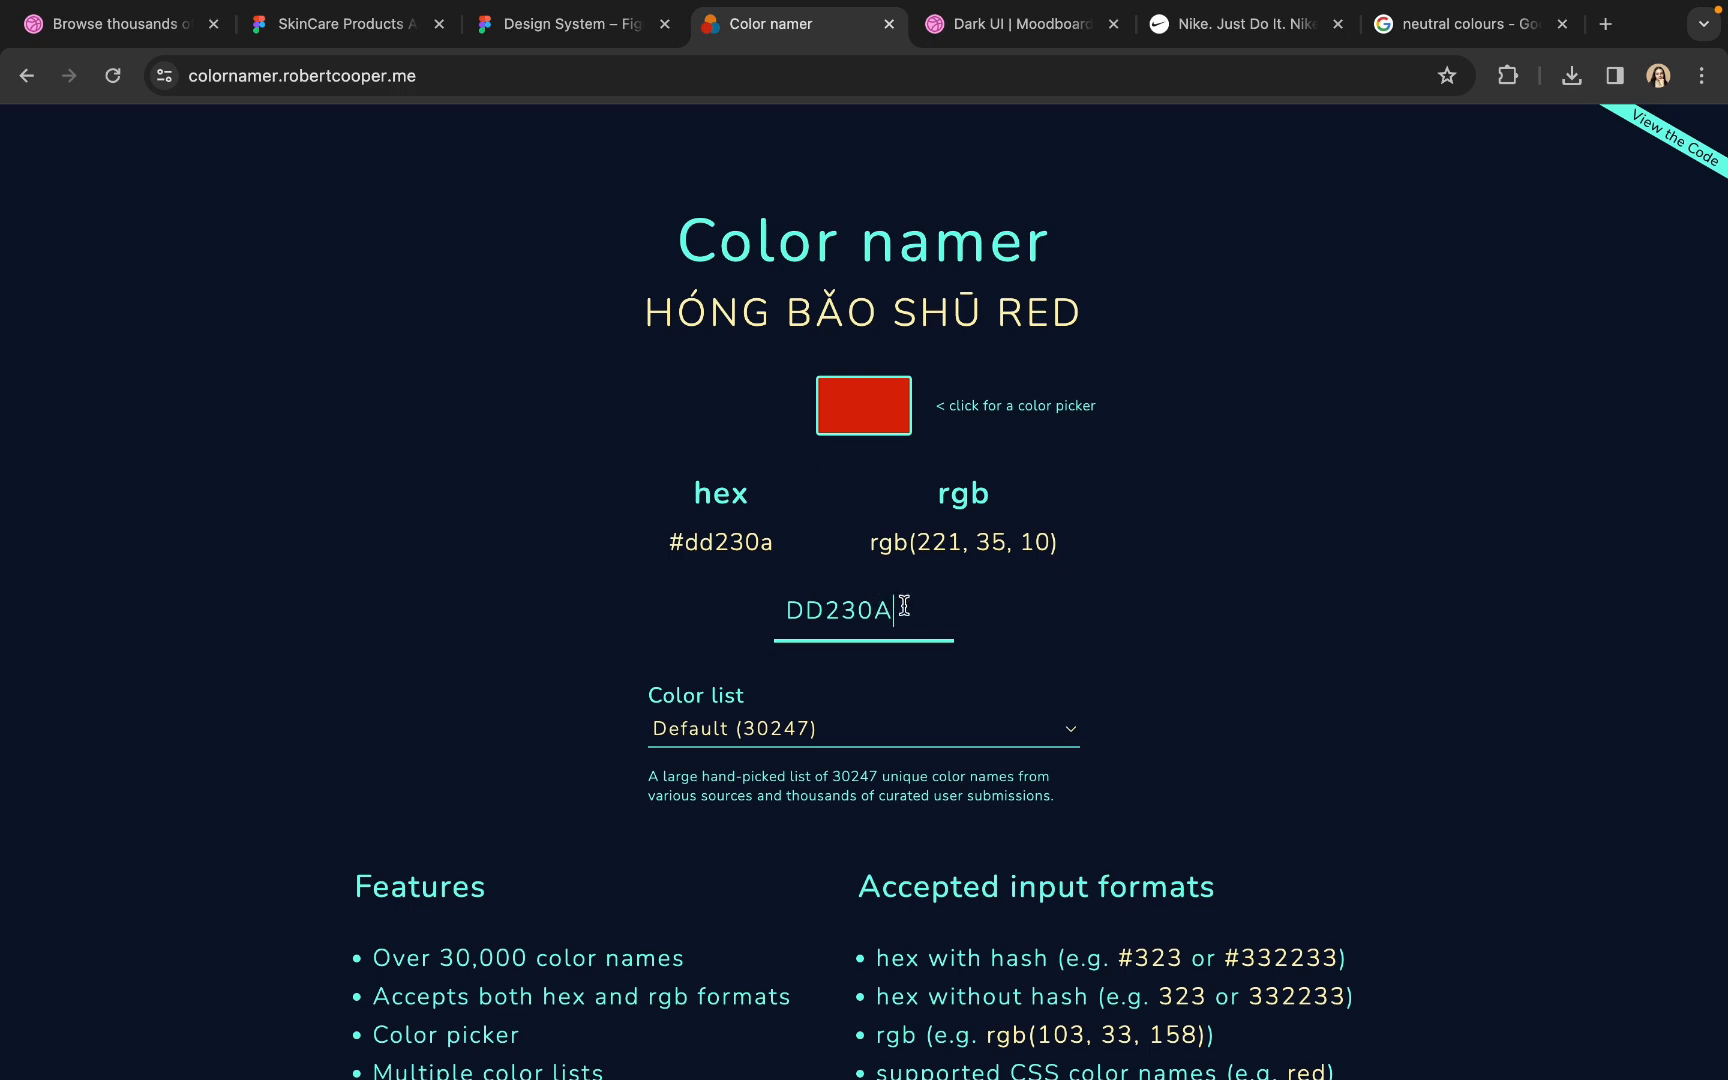
pyautogui.moveTo(904, 605); pyautogui.dragTo(777, 606)
pyautogui.press('super+v')
# - Switch back to Figma, rename the red card's label to Monza and centre it on the swatch
pyautogui.click(540, 36)
pyautogui.doubleClick(757, 655)
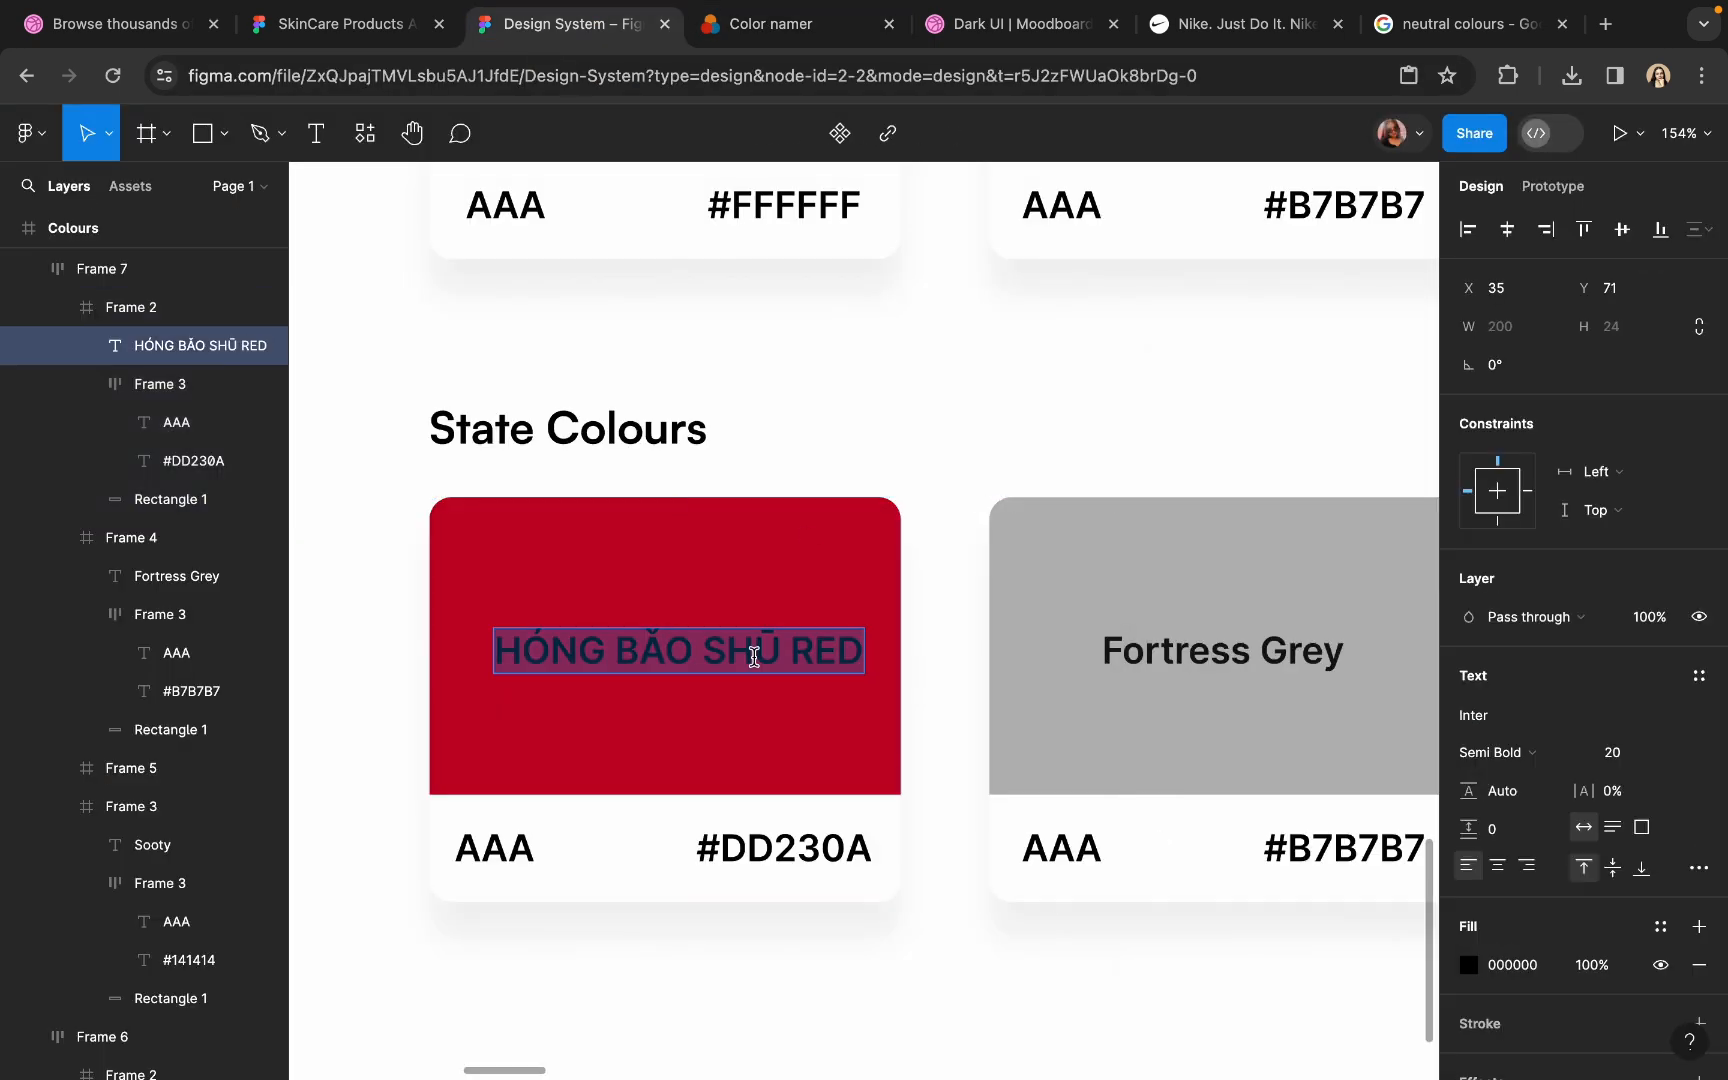
pyautogui.write('Monza')
pyautogui.press('Escape')
pyautogui.moveTo(556, 652); pyautogui.dragTo(684, 662)
# - Set the Monza label's text colour to white FFFFFF
pyautogui.click(1468, 964)
pyautogui.moveTo(1342, 609); pyautogui.dragTo(1140, 448)
pyautogui.click(884, 391)
pyautogui.scroll(-5, 722, 540)
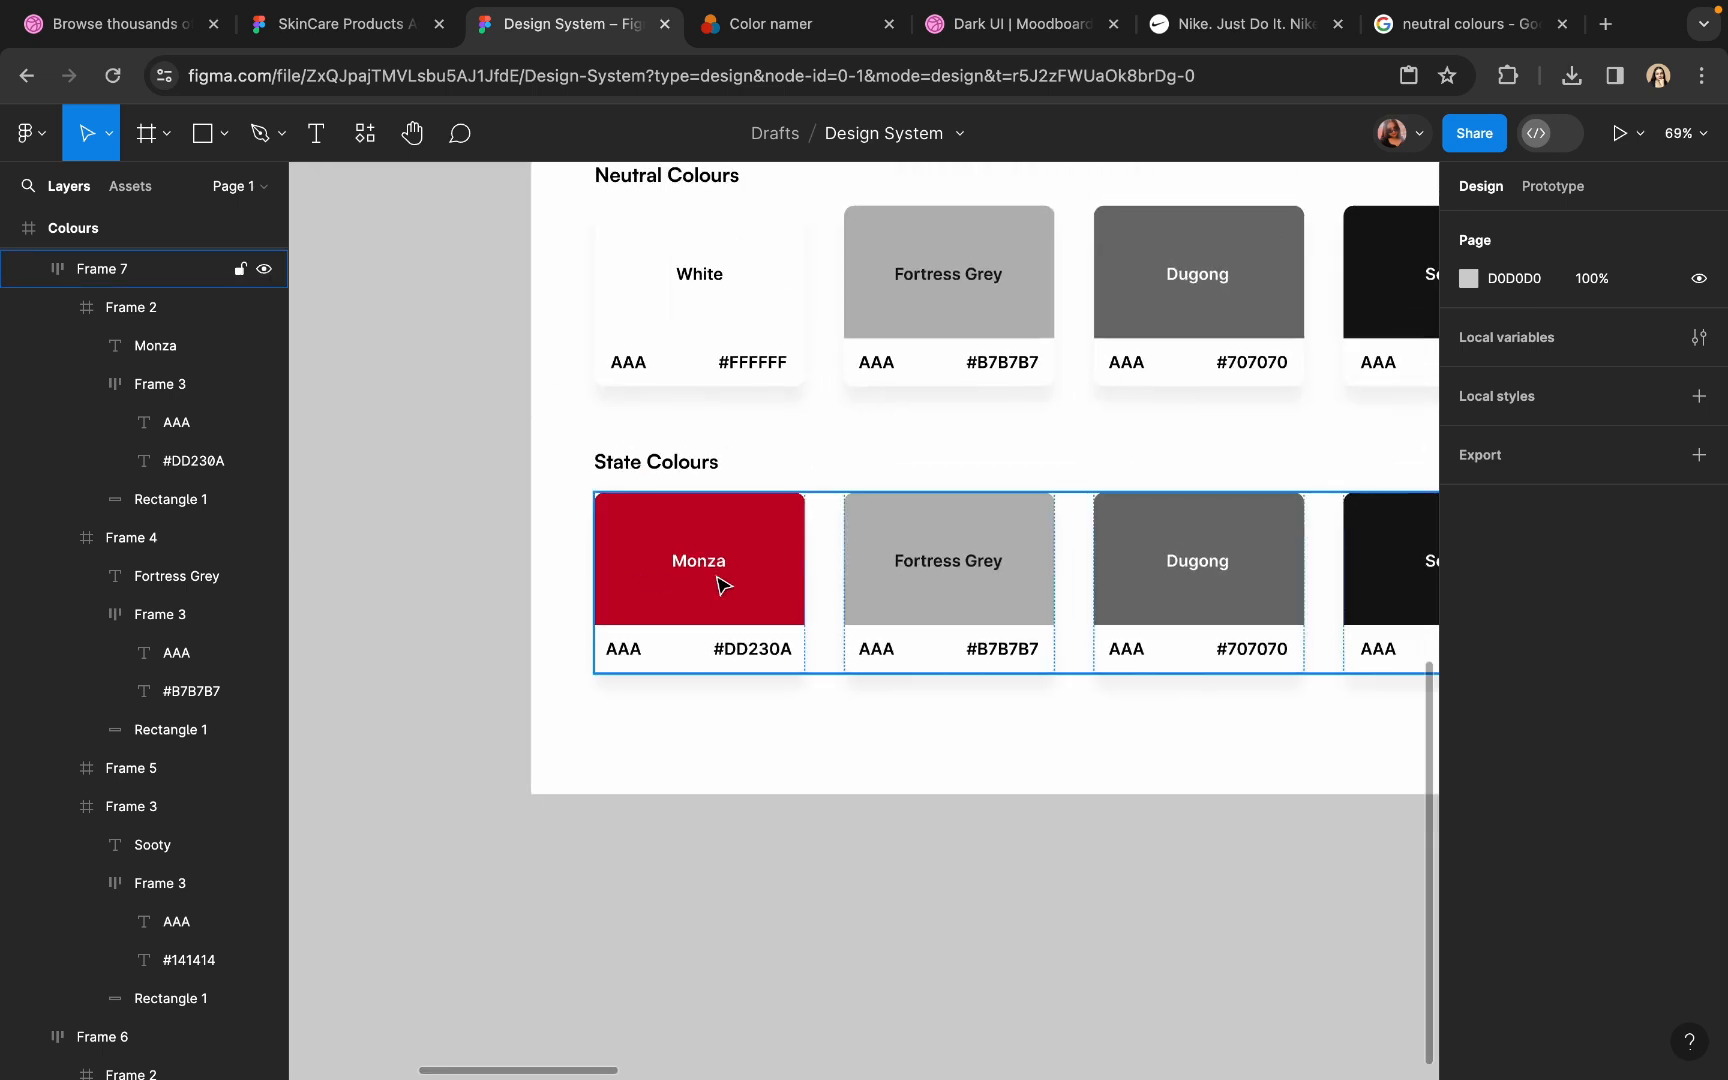
# - Try adding a second line reading (Error) below Monza in the red card's label
pyautogui.scroll(3, 717, 577)
pyautogui.keyDown('super'); pyautogui.click(707, 562); pyautogui.keyUp('super')
pyautogui.scroll(5, 707, 570)
pyautogui.press('Return')
pyautogui.press('Right')
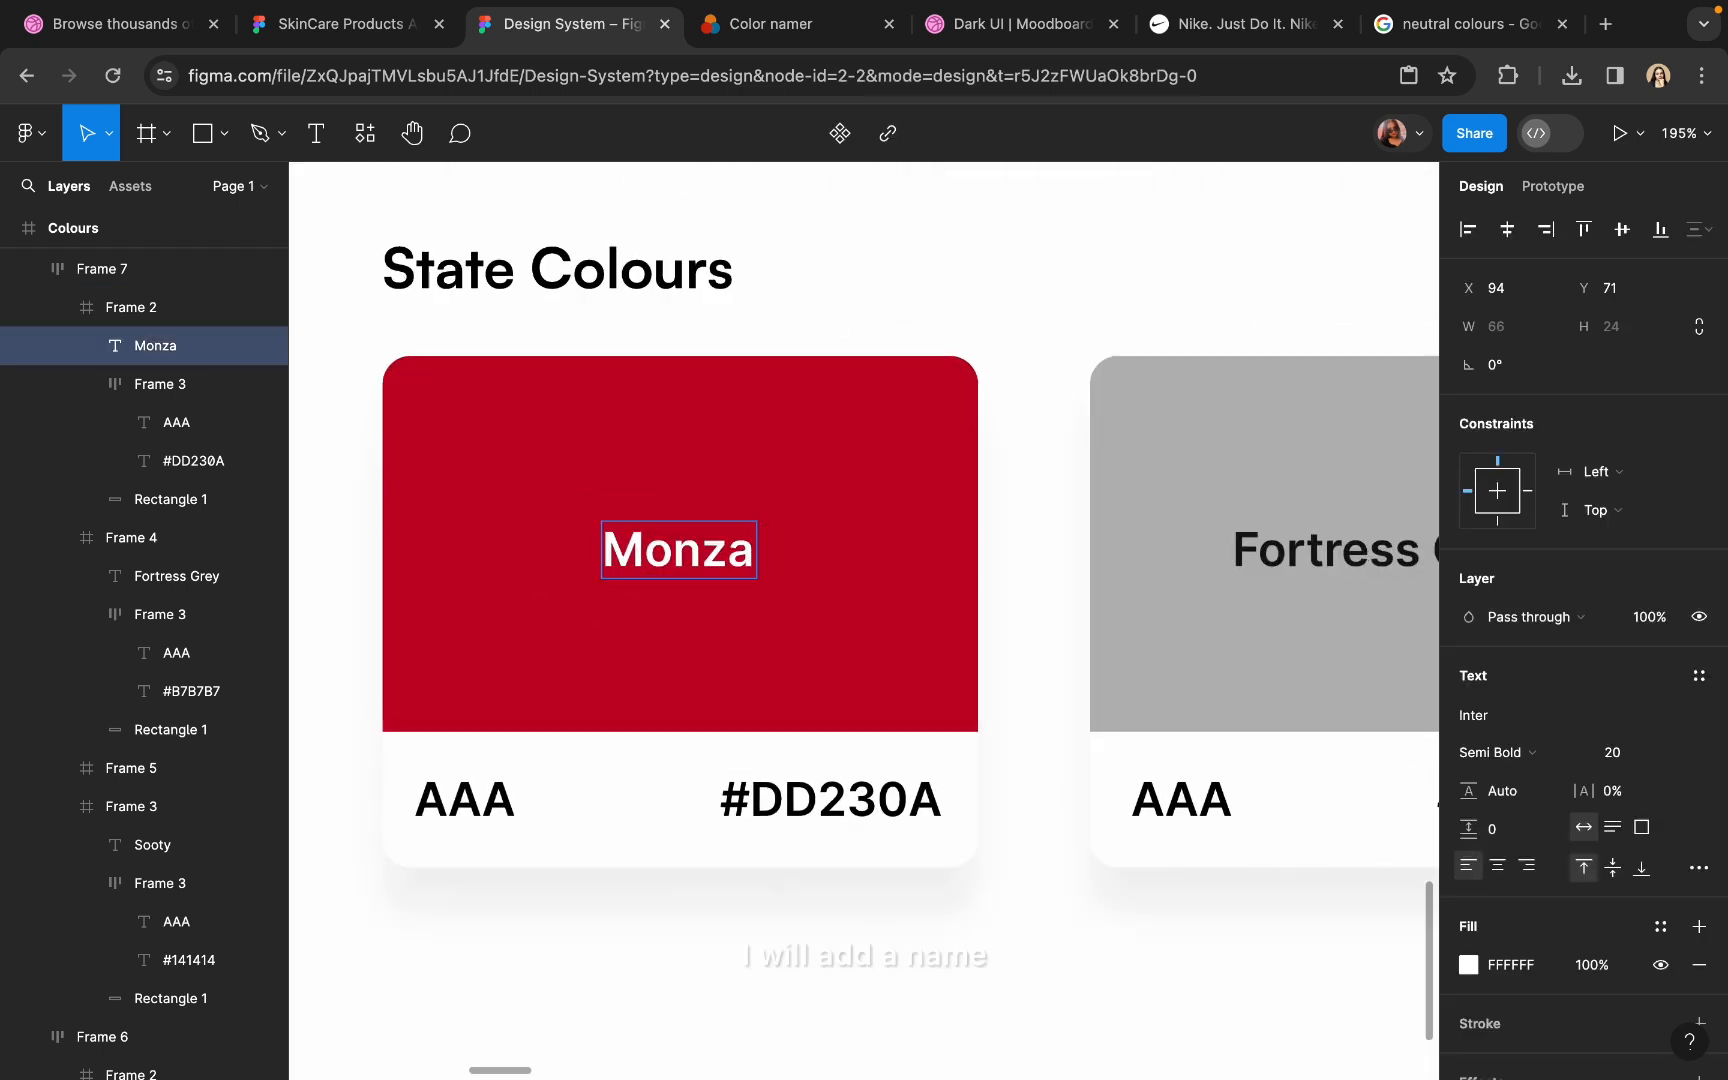
pyautogui.press('Return')
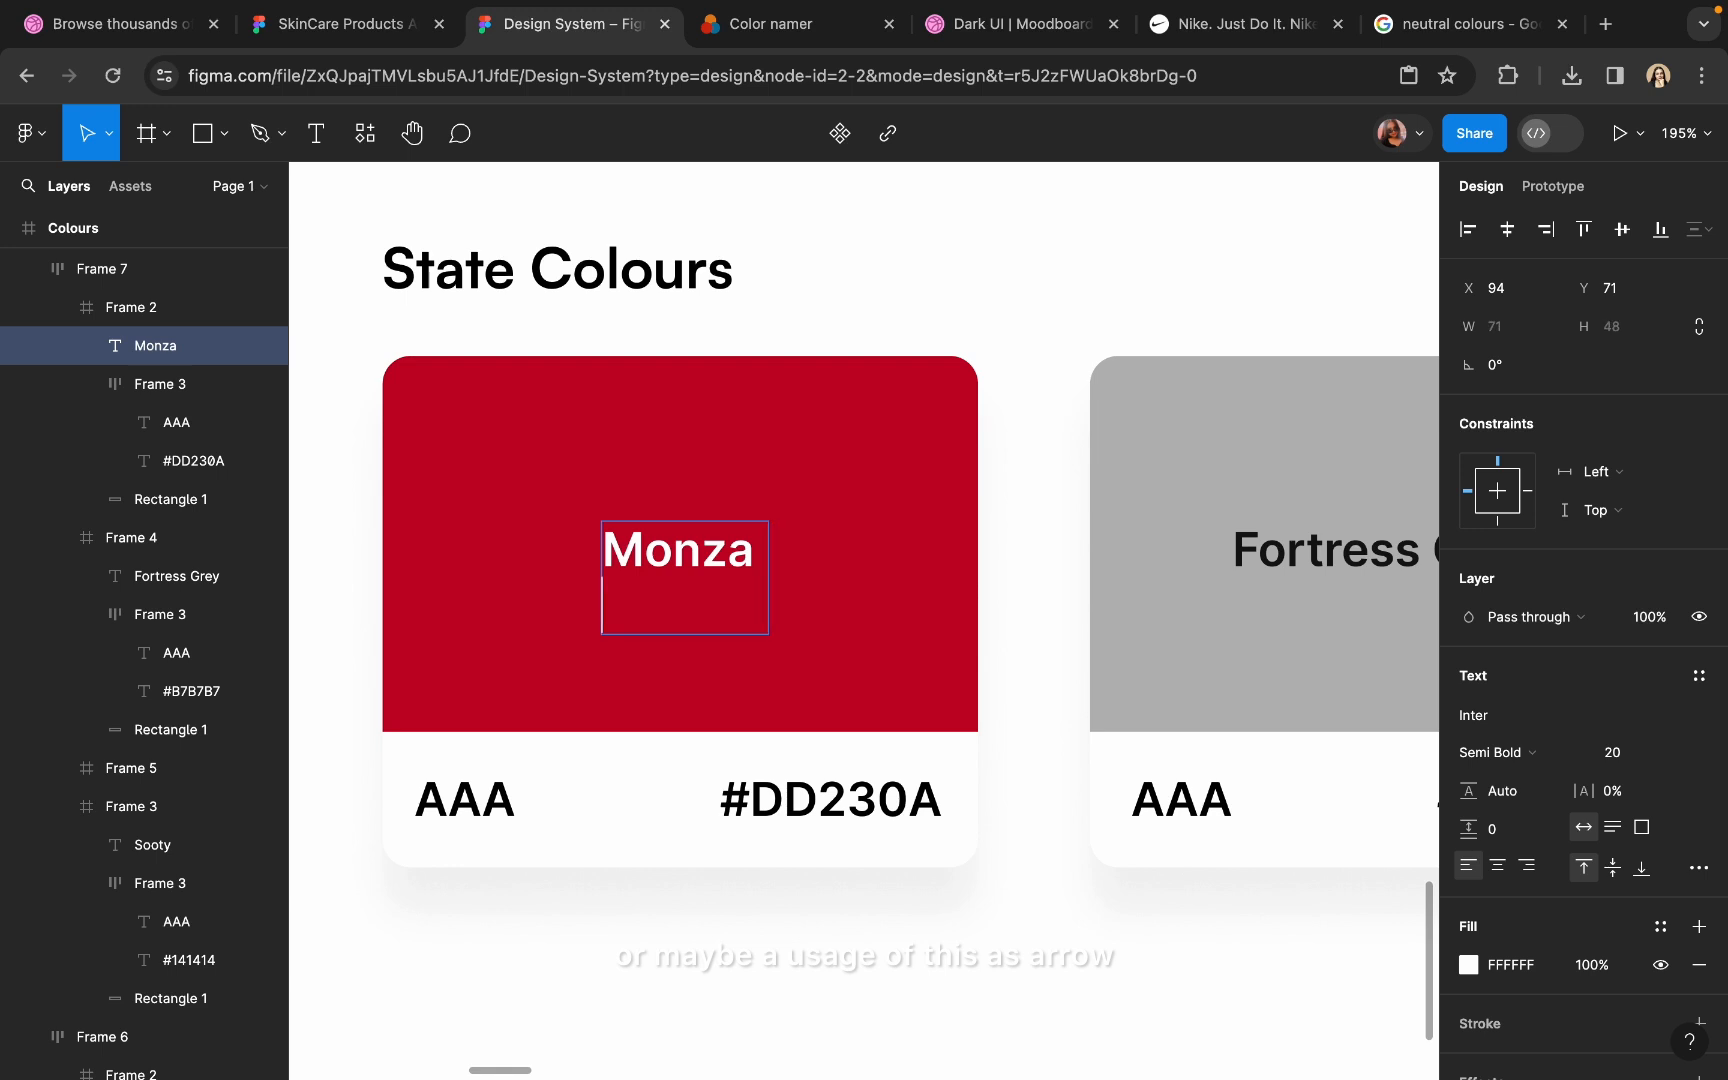
pyautogui.write('(Erro')
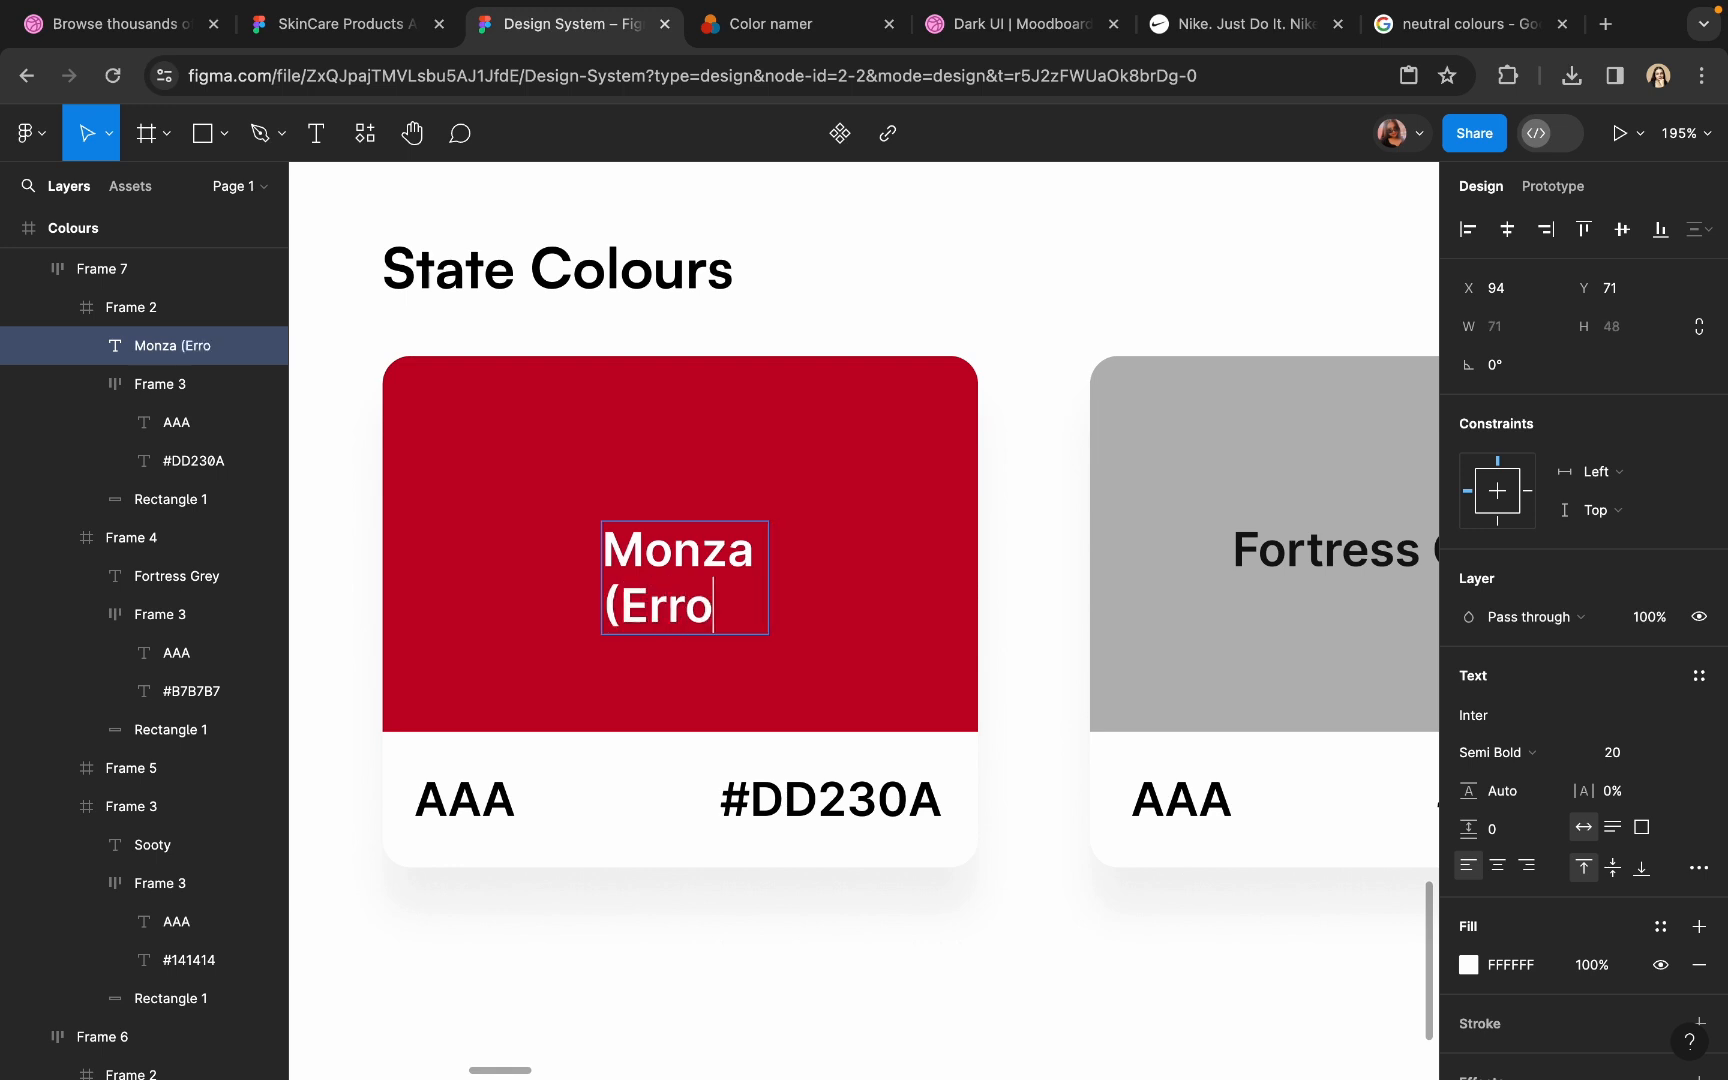
pyautogui.write('r Messg')
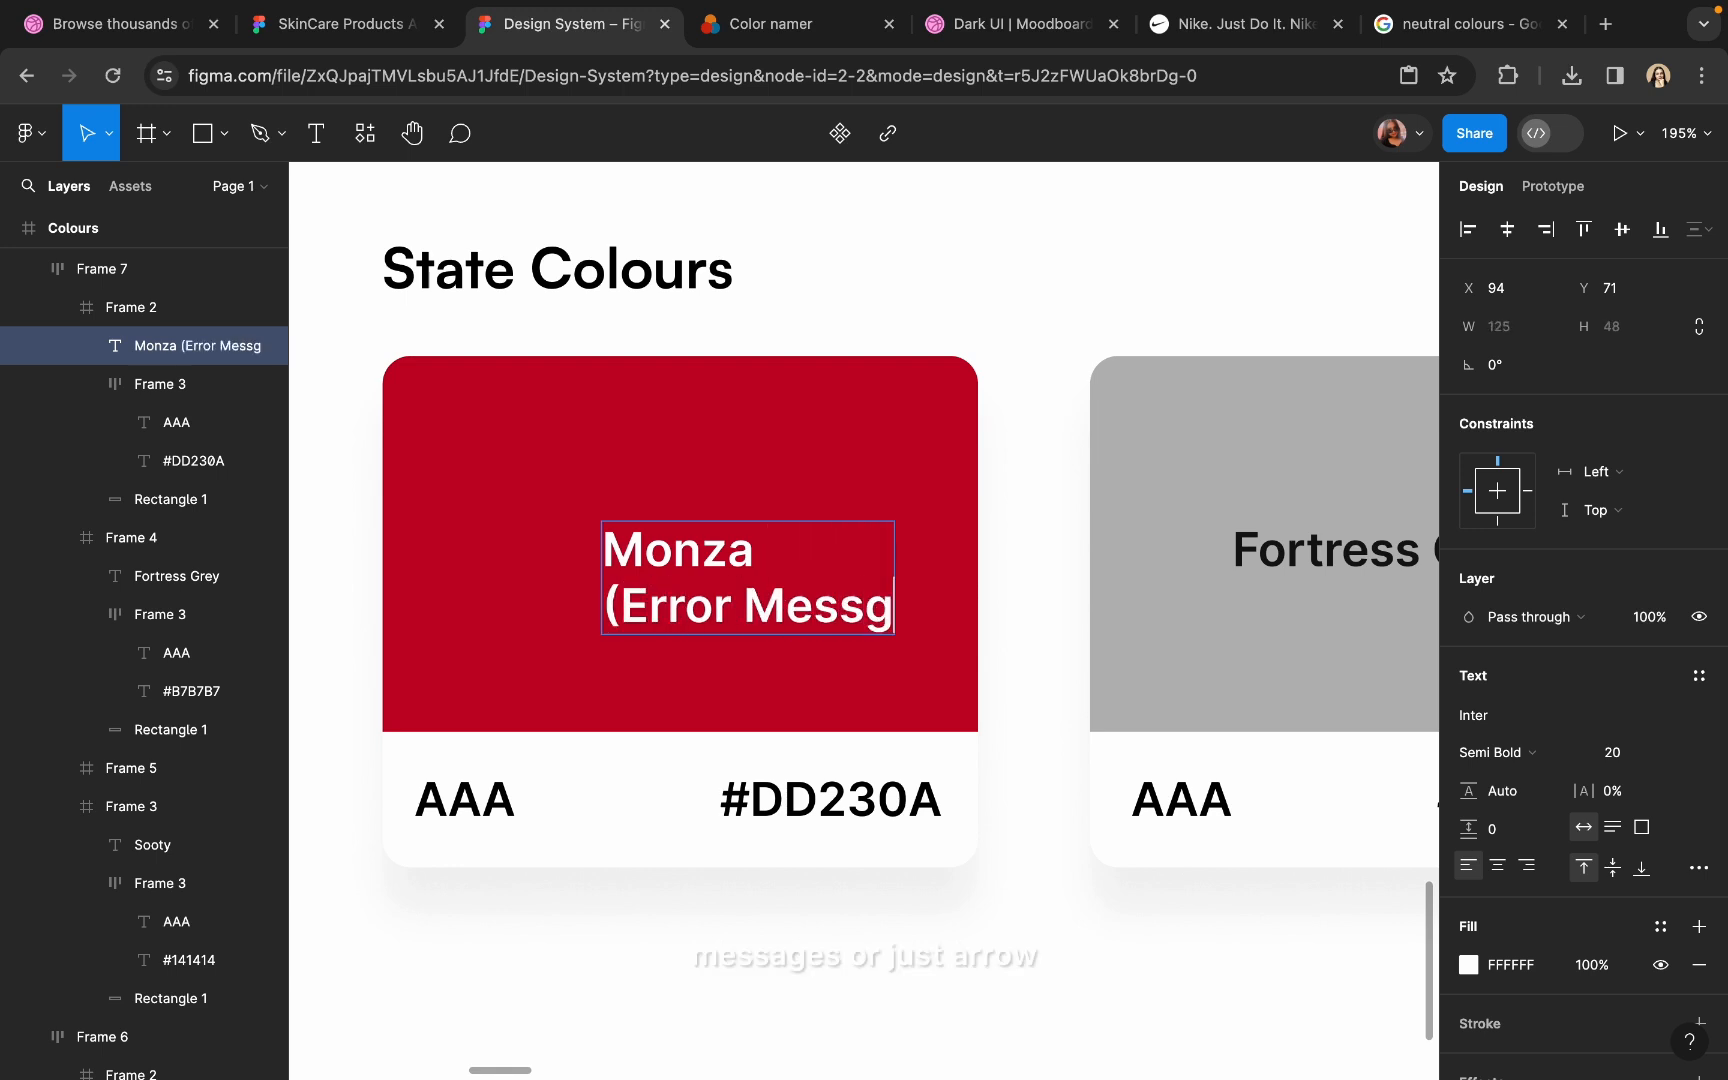
pyautogui.press('BackSpace')
pyautogui.press('BackSpace')
pyautogui.press('BackSpace')
pyautogui.press('BackSpace')
pyautogui.press('BackSpace')
pyautogui.press('BackSpace')
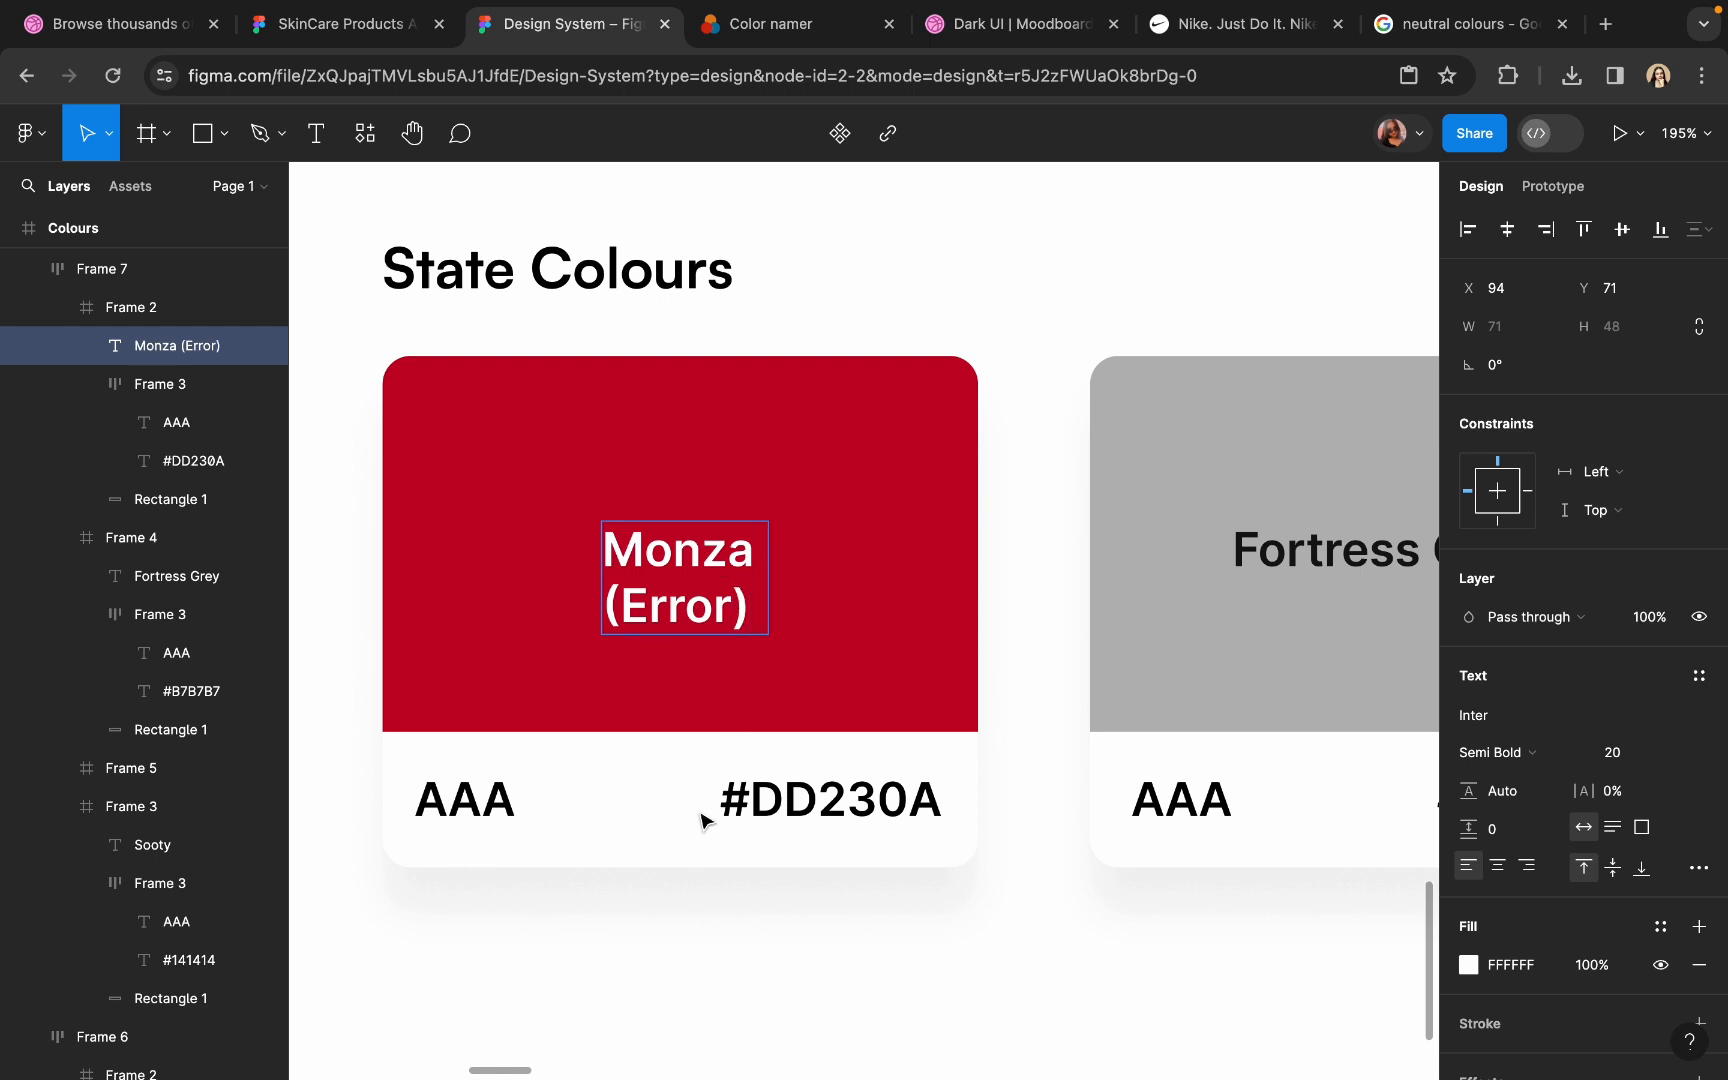
# - Remove the (Error) line so the red card's label reads only Monza
pyautogui.press('BackSpace')
pyautogui.press('BackSpace')
pyautogui.press('BackSpace')
pyautogui.press('BackSpace')
pyautogui.press('BackSpace')
pyautogui.press('BackSpace')
pyautogui.press('BackSpace')
pyautogui.press('BackSpace')
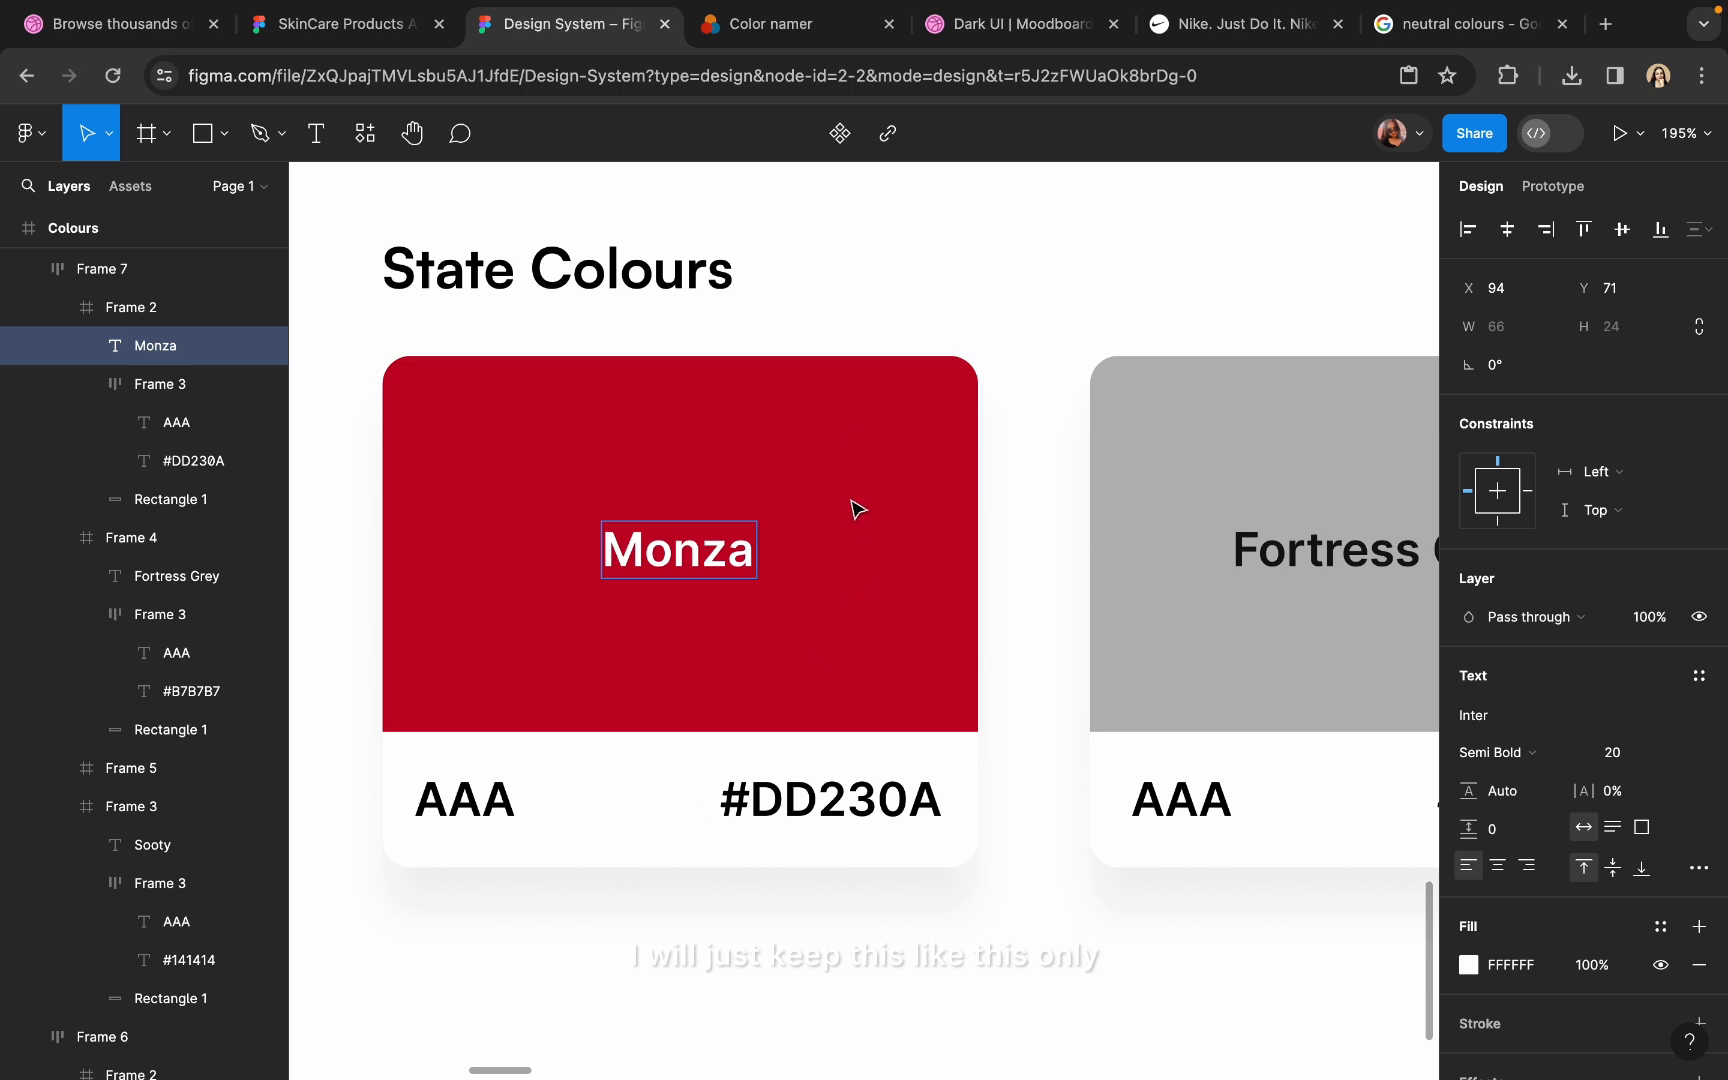
# - Finish editing the Monza label and nudge it slightly upward on the red card
pyautogui.press('Escape')
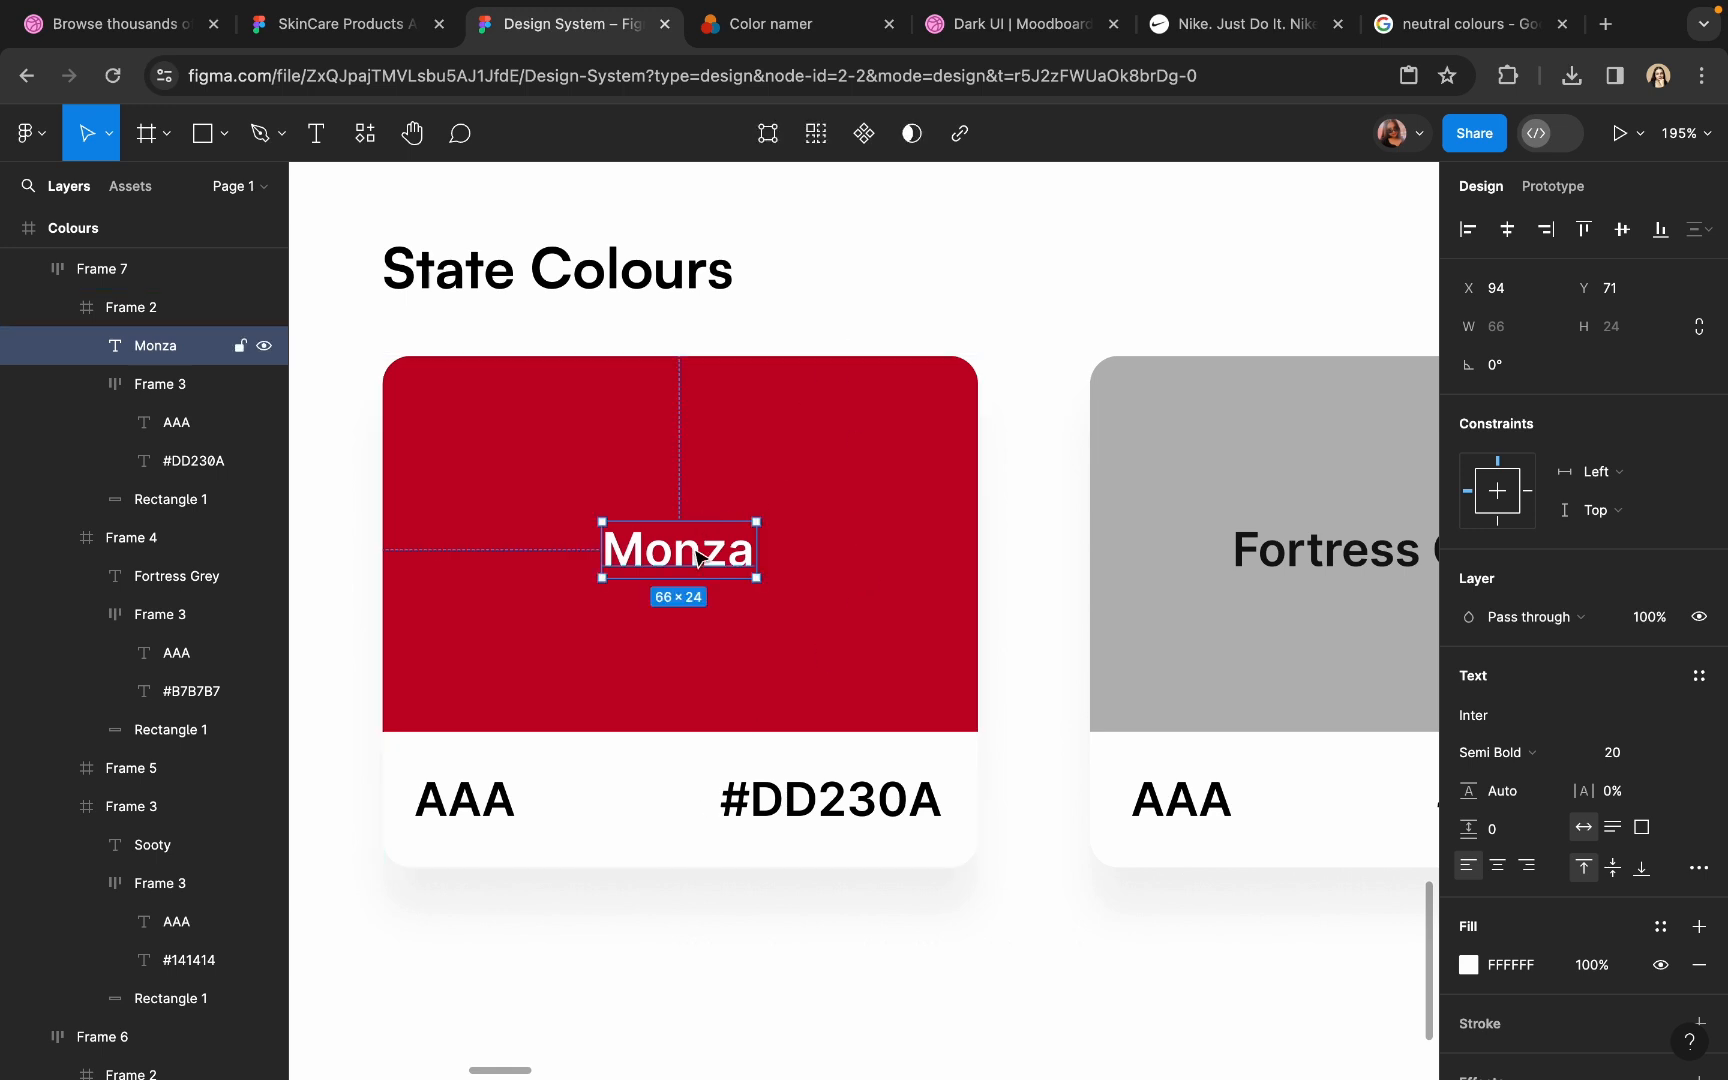
pyautogui.moveTo(697, 558); pyautogui.dragTo(698, 549)
pyautogui.click(823, 350)
# - Fill the second State Colours card, labelled Fortress Grey, with the orange FC8414
pyautogui.scroll(-8, 823, 350)
pyautogui.hscroll(2, 823, 357)
pyautogui.scroll(1, 823, 357)
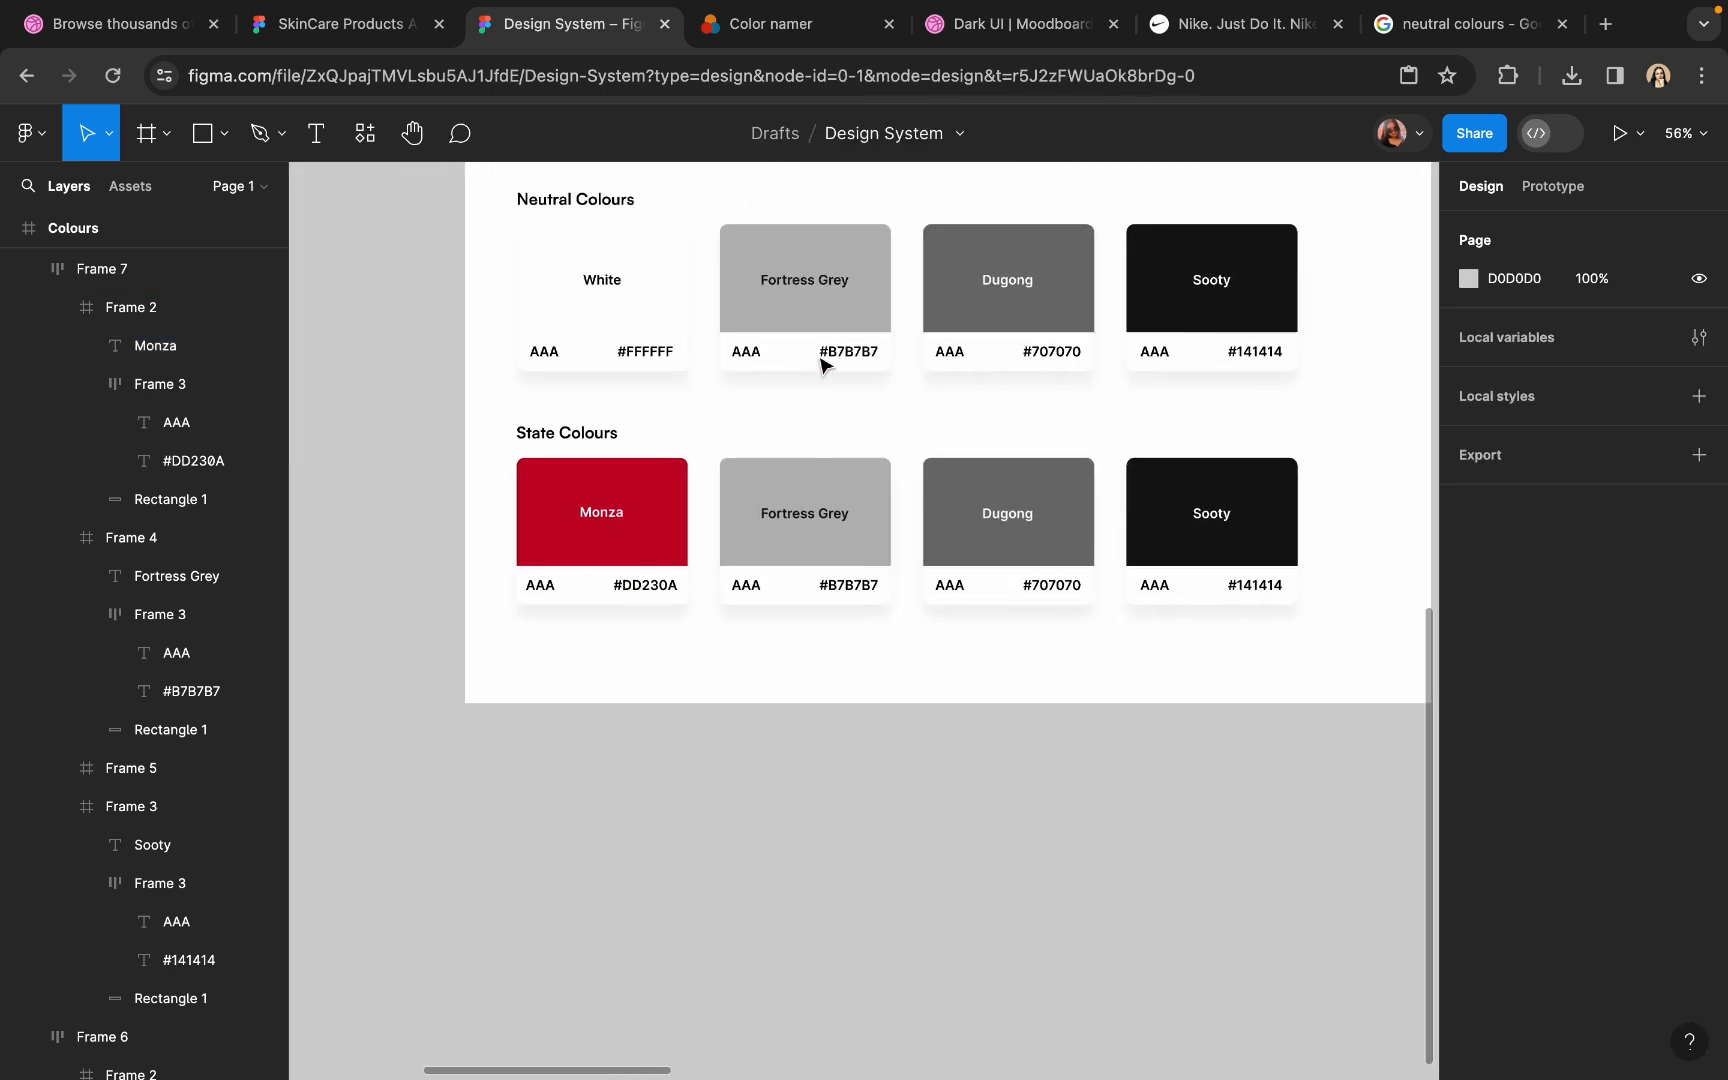
pyautogui.doubleClick(800, 494)
pyautogui.click(1468, 792)
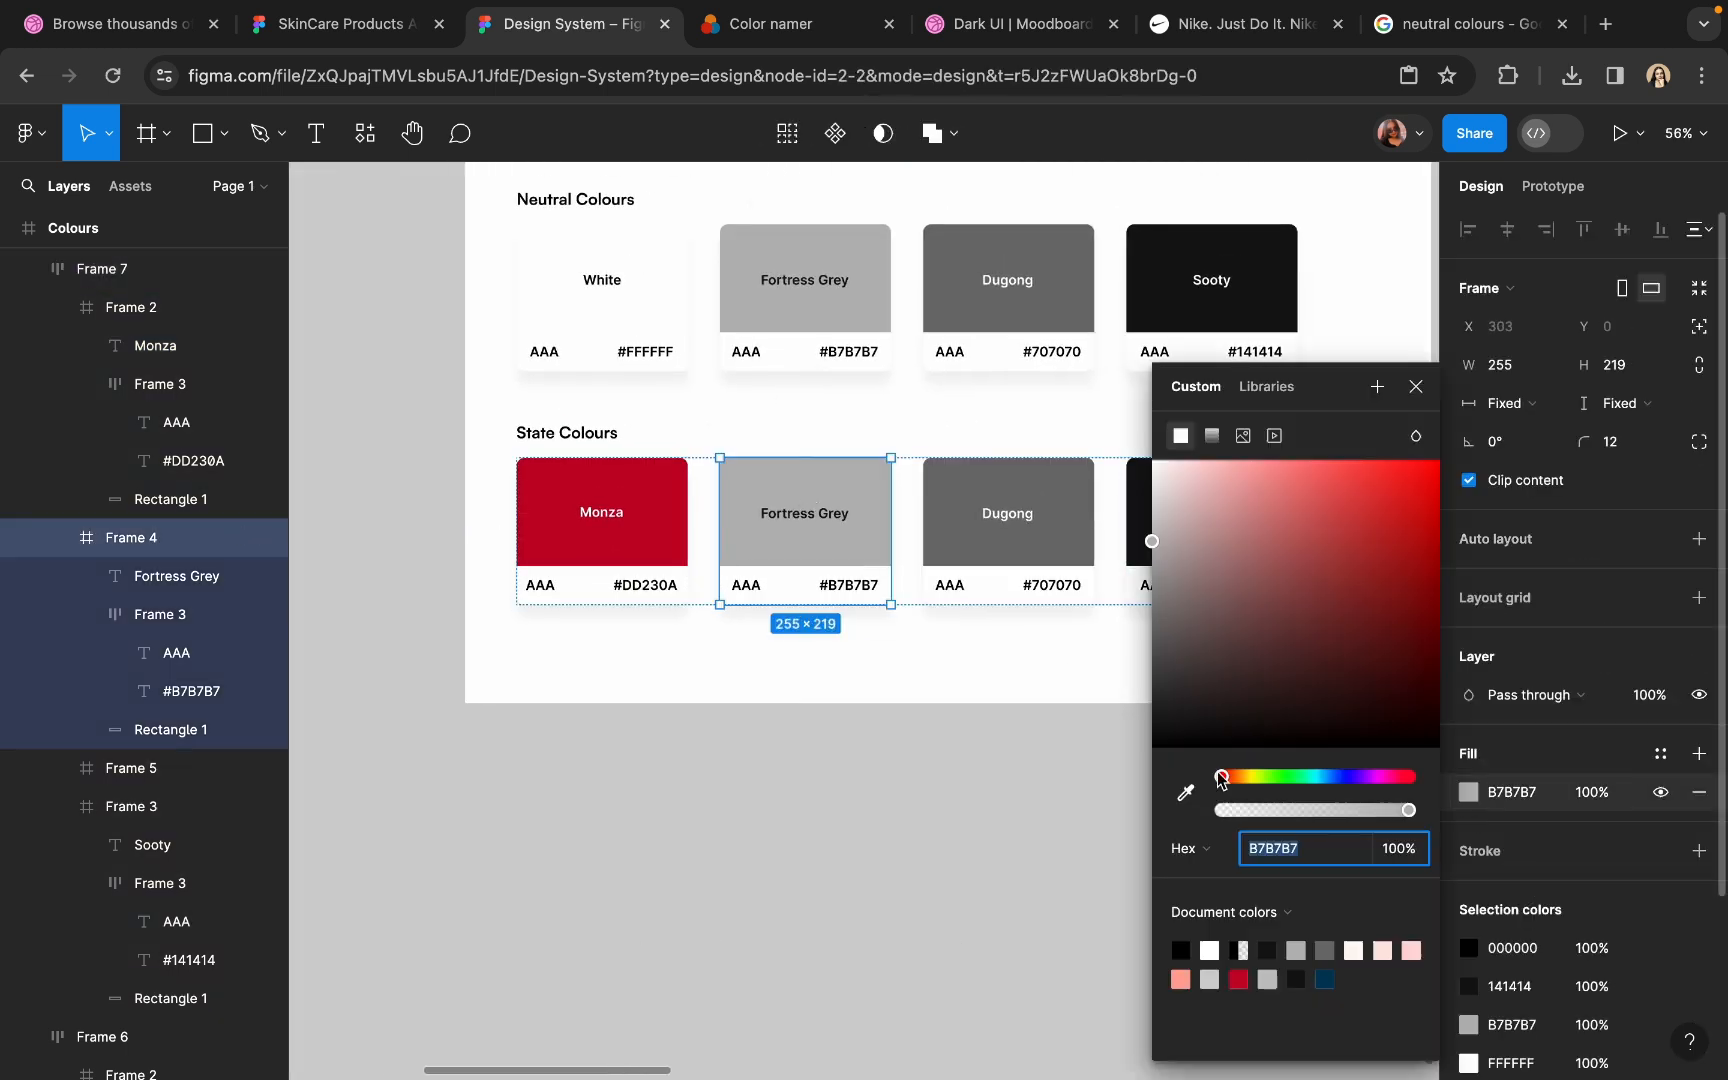
pyautogui.click(1238, 779)
pyautogui.click(1412, 484)
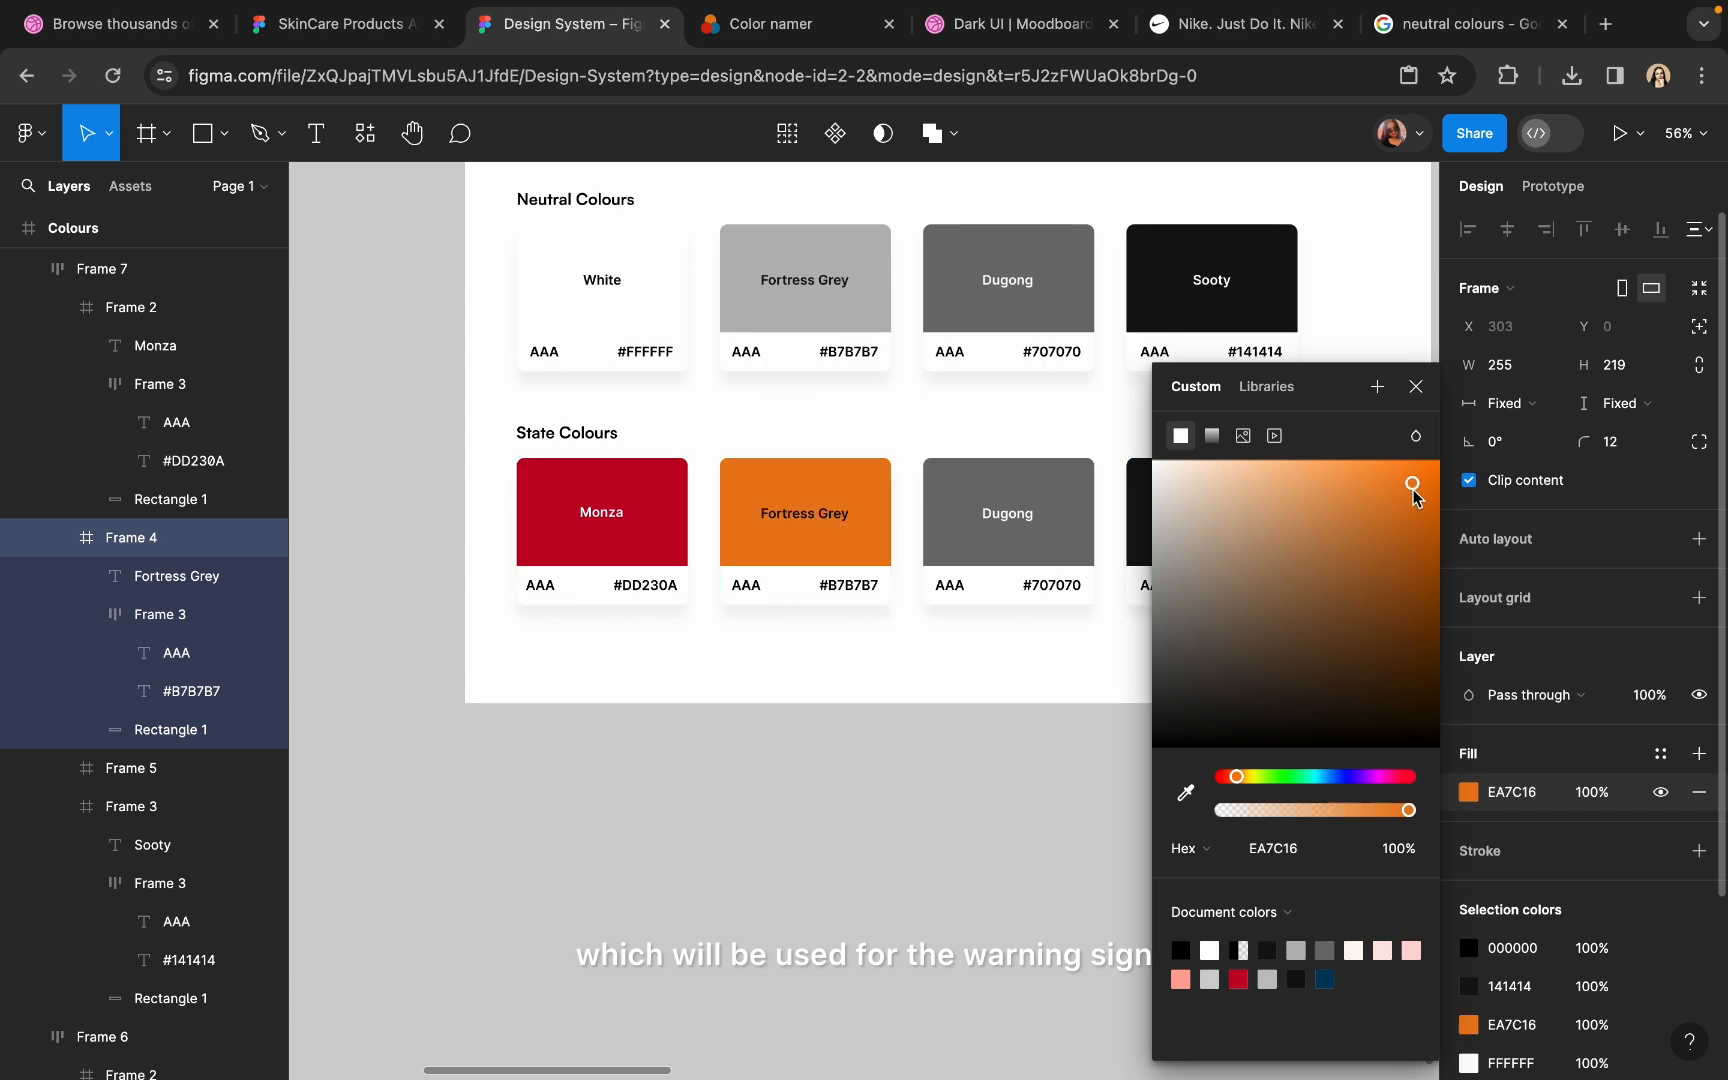
pyautogui.click(1425, 490)
pyautogui.click(1416, 462)
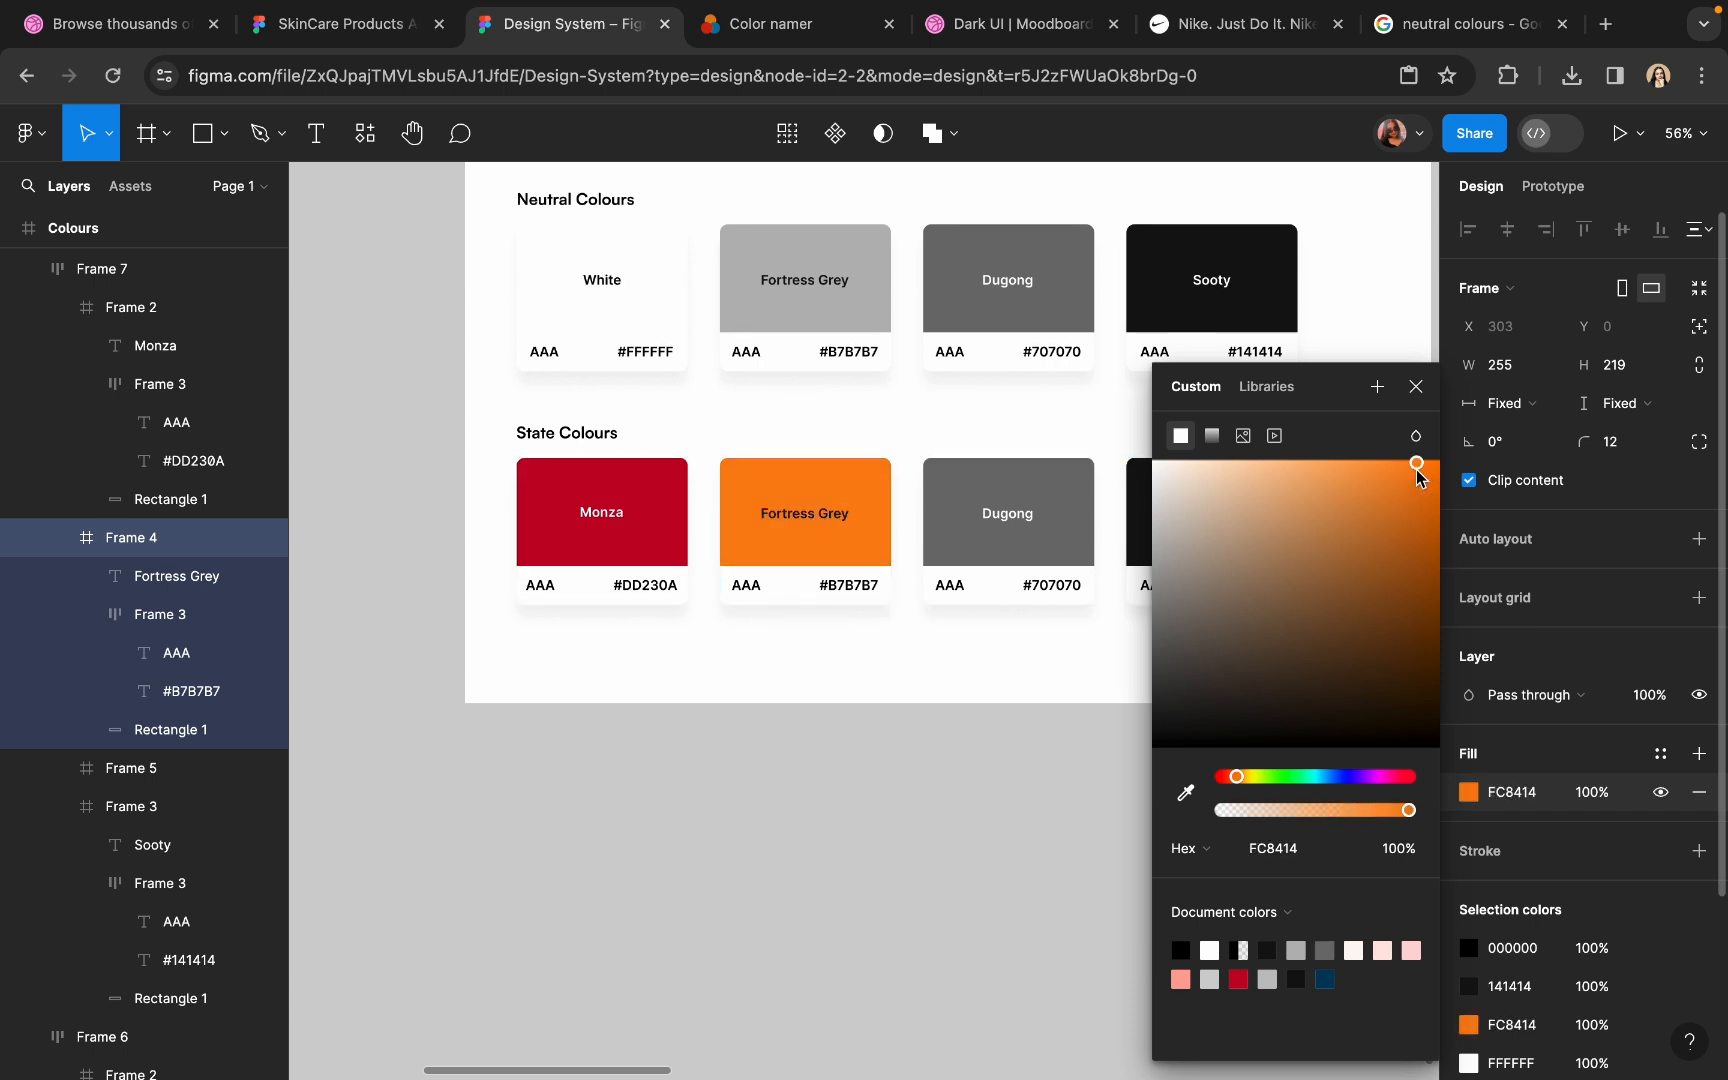
# - Copy the hex code FC8414 from the orange card's fill and look up its name in Color namer
pyautogui.scroll(5, 877, 550)
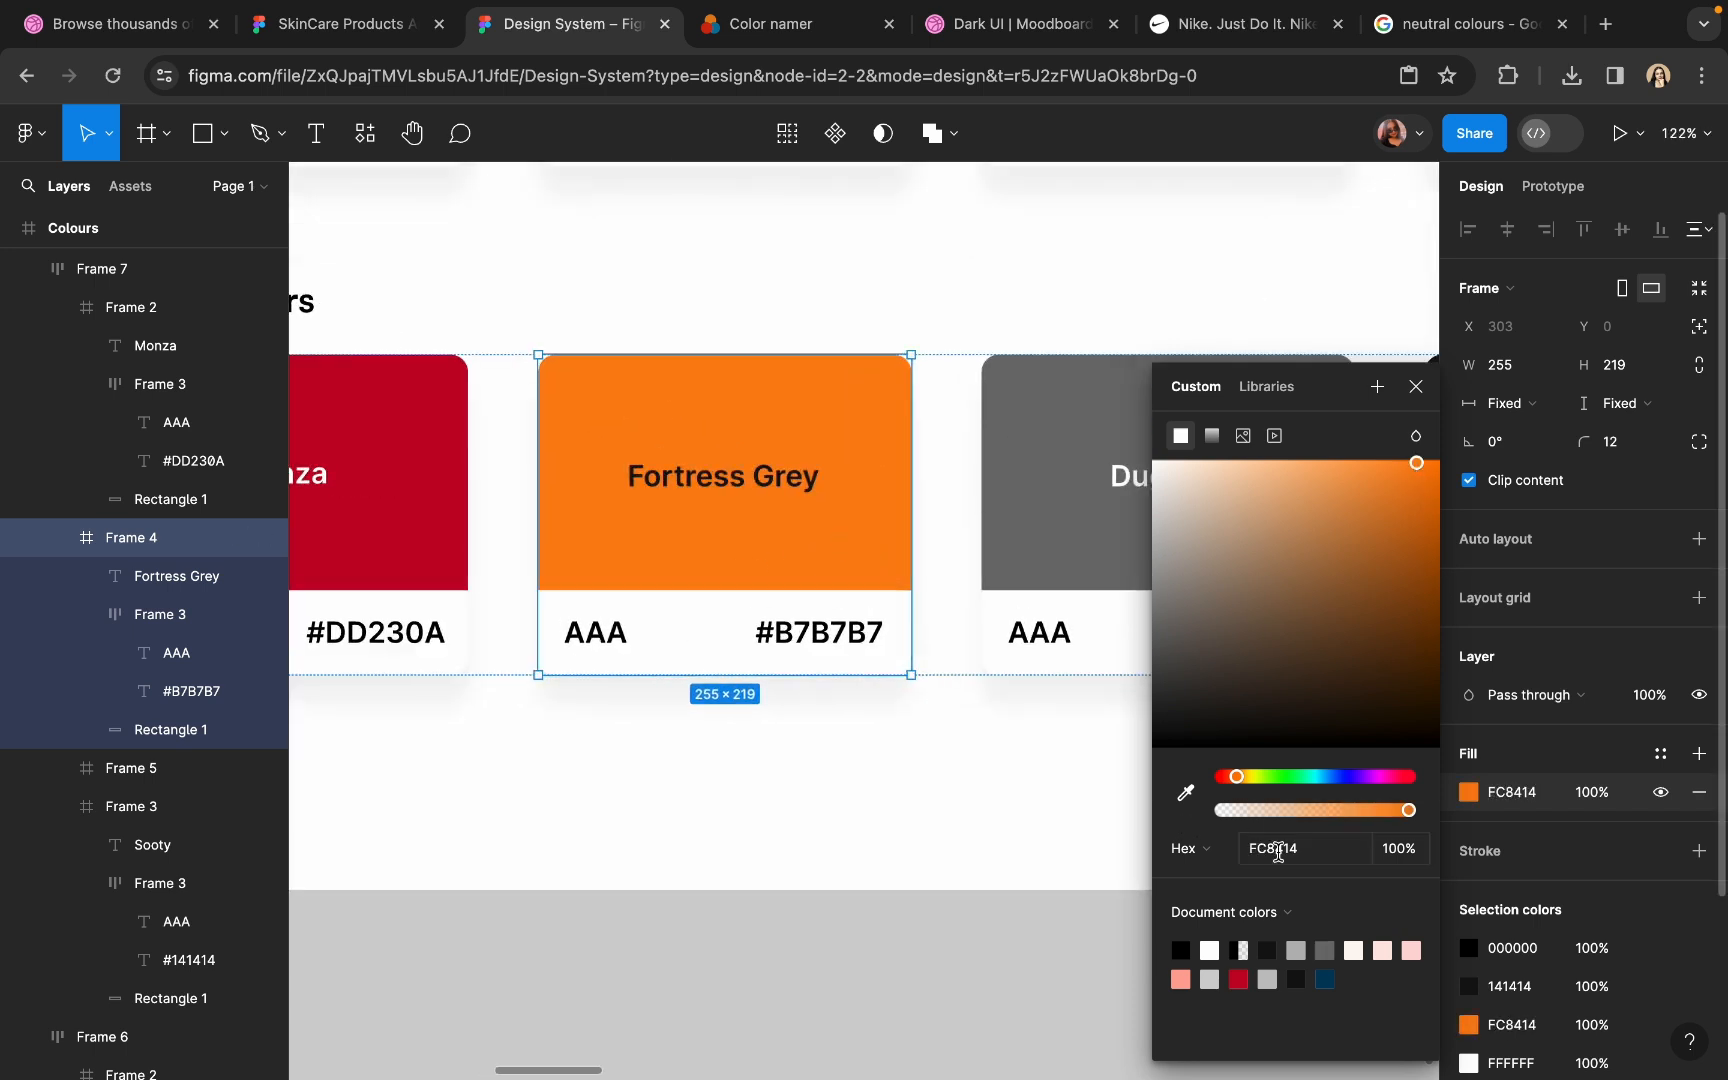
pyautogui.click(1280, 854)
pyautogui.press('super+c')
pyautogui.click(950, 825)
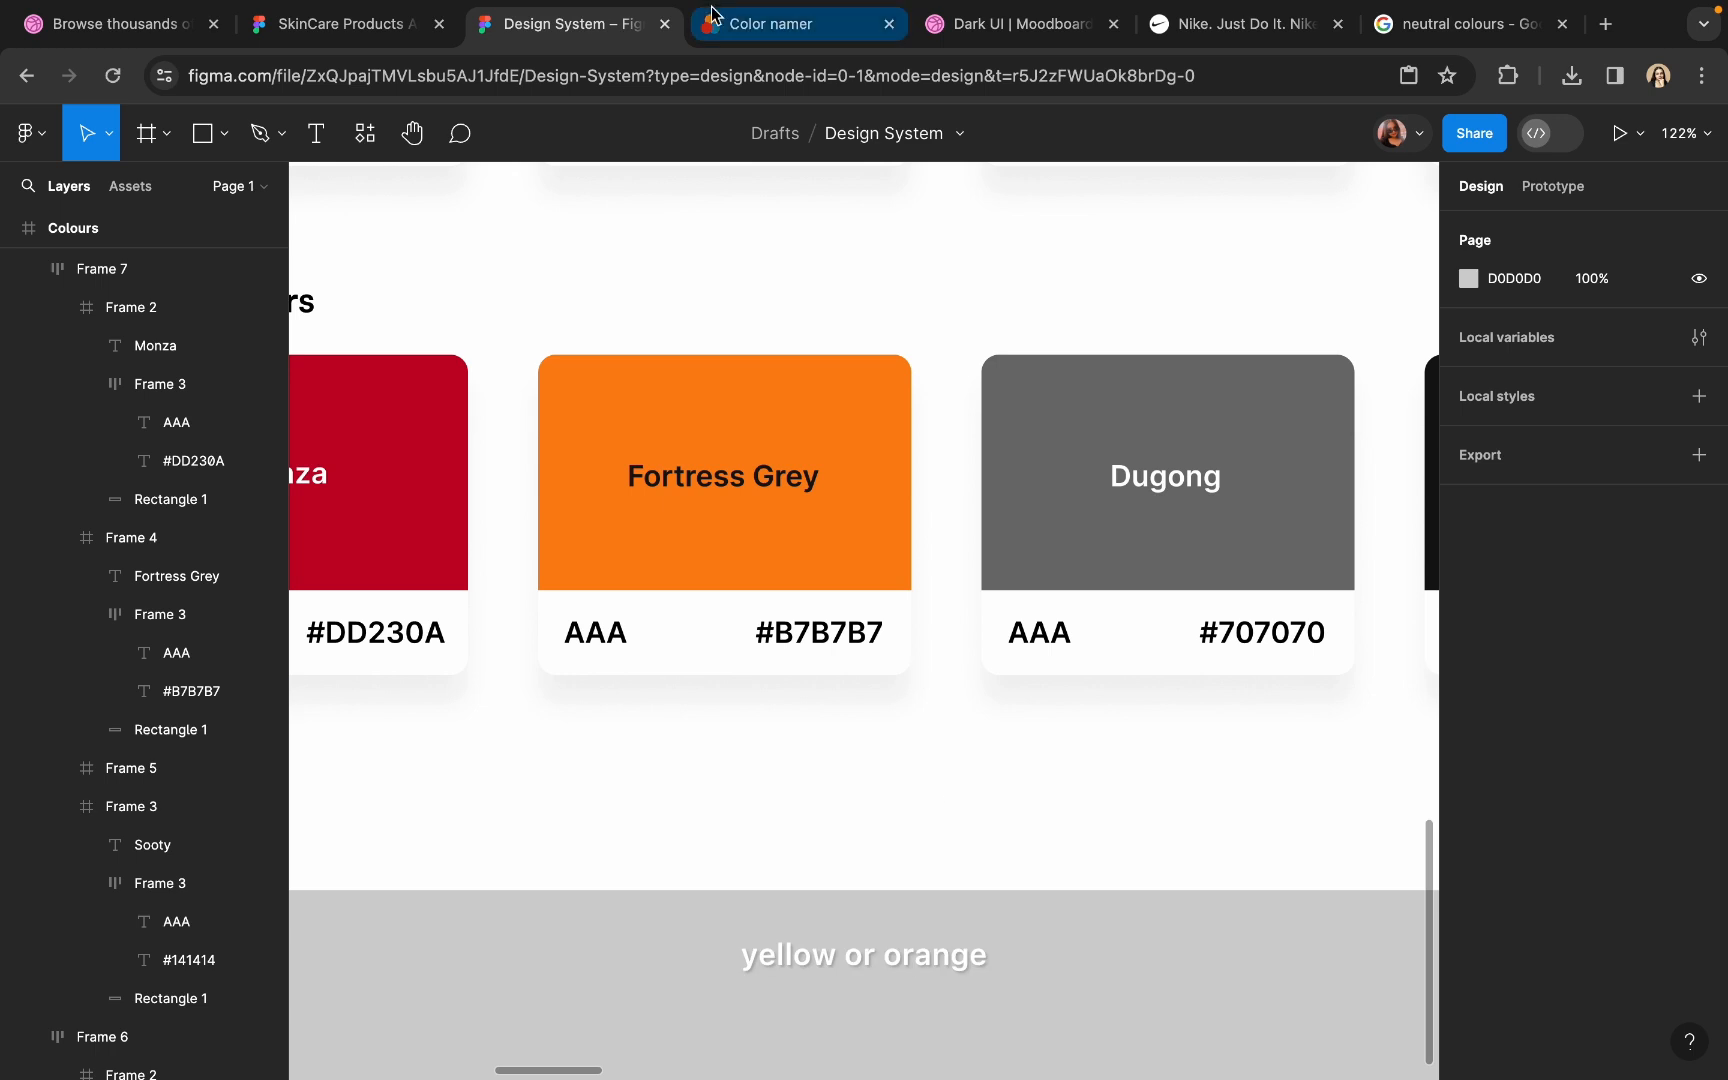
pyautogui.click(726, 32)
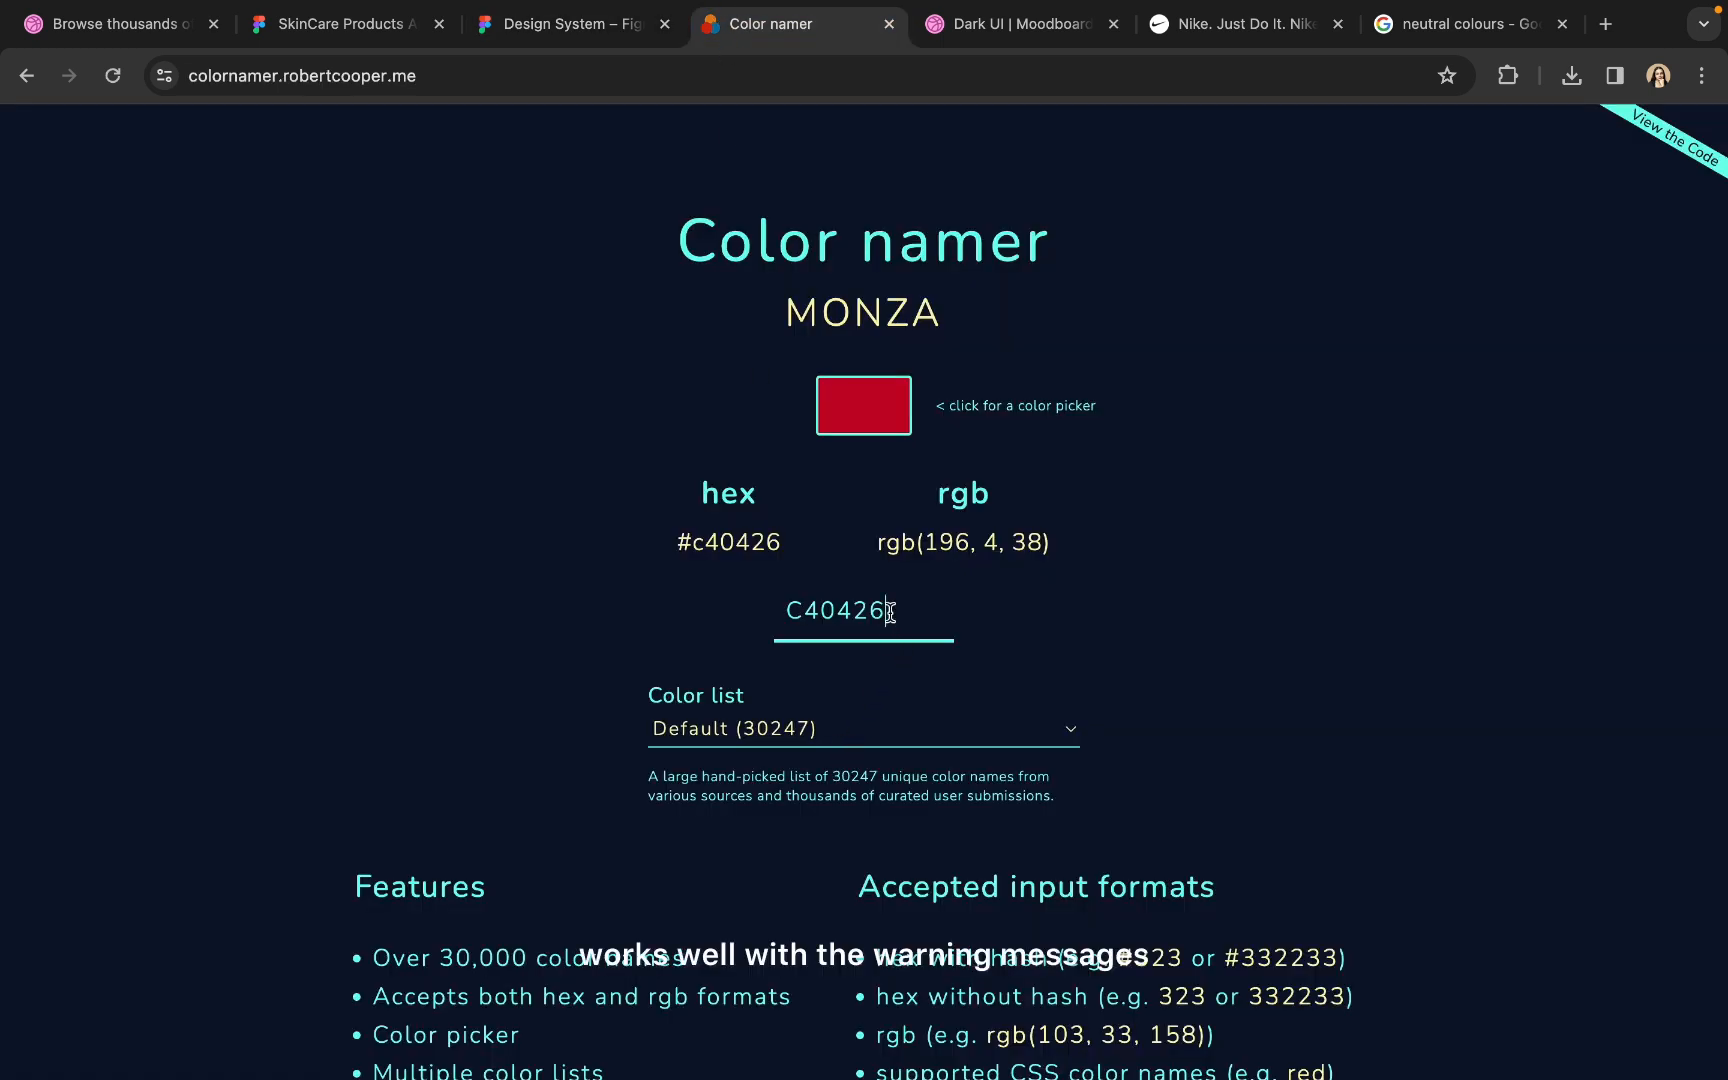
pyautogui.moveTo(889, 612); pyautogui.dragTo(792, 607)
pyautogui.press('super+v')
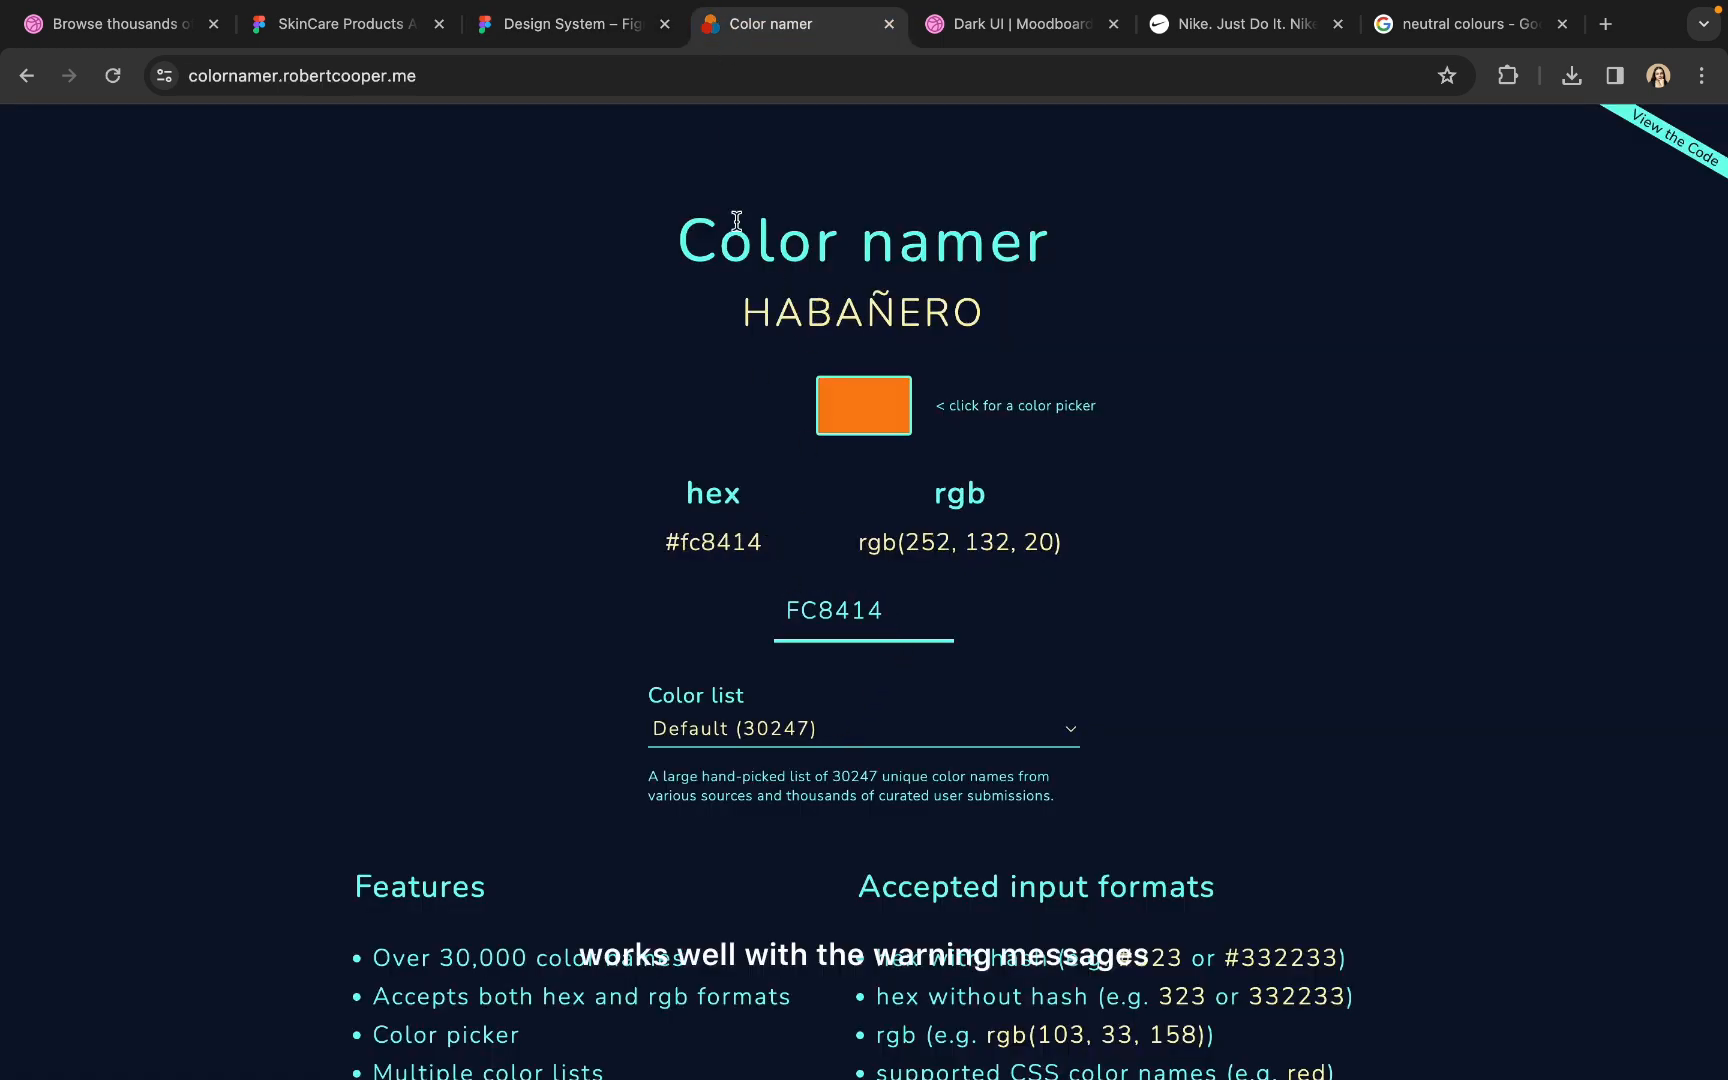
# - Switch back to Figma and rename the orange card's Fortress Grey label to Habanero
pyautogui.click(586, 30)
pyautogui.click(800, 508)
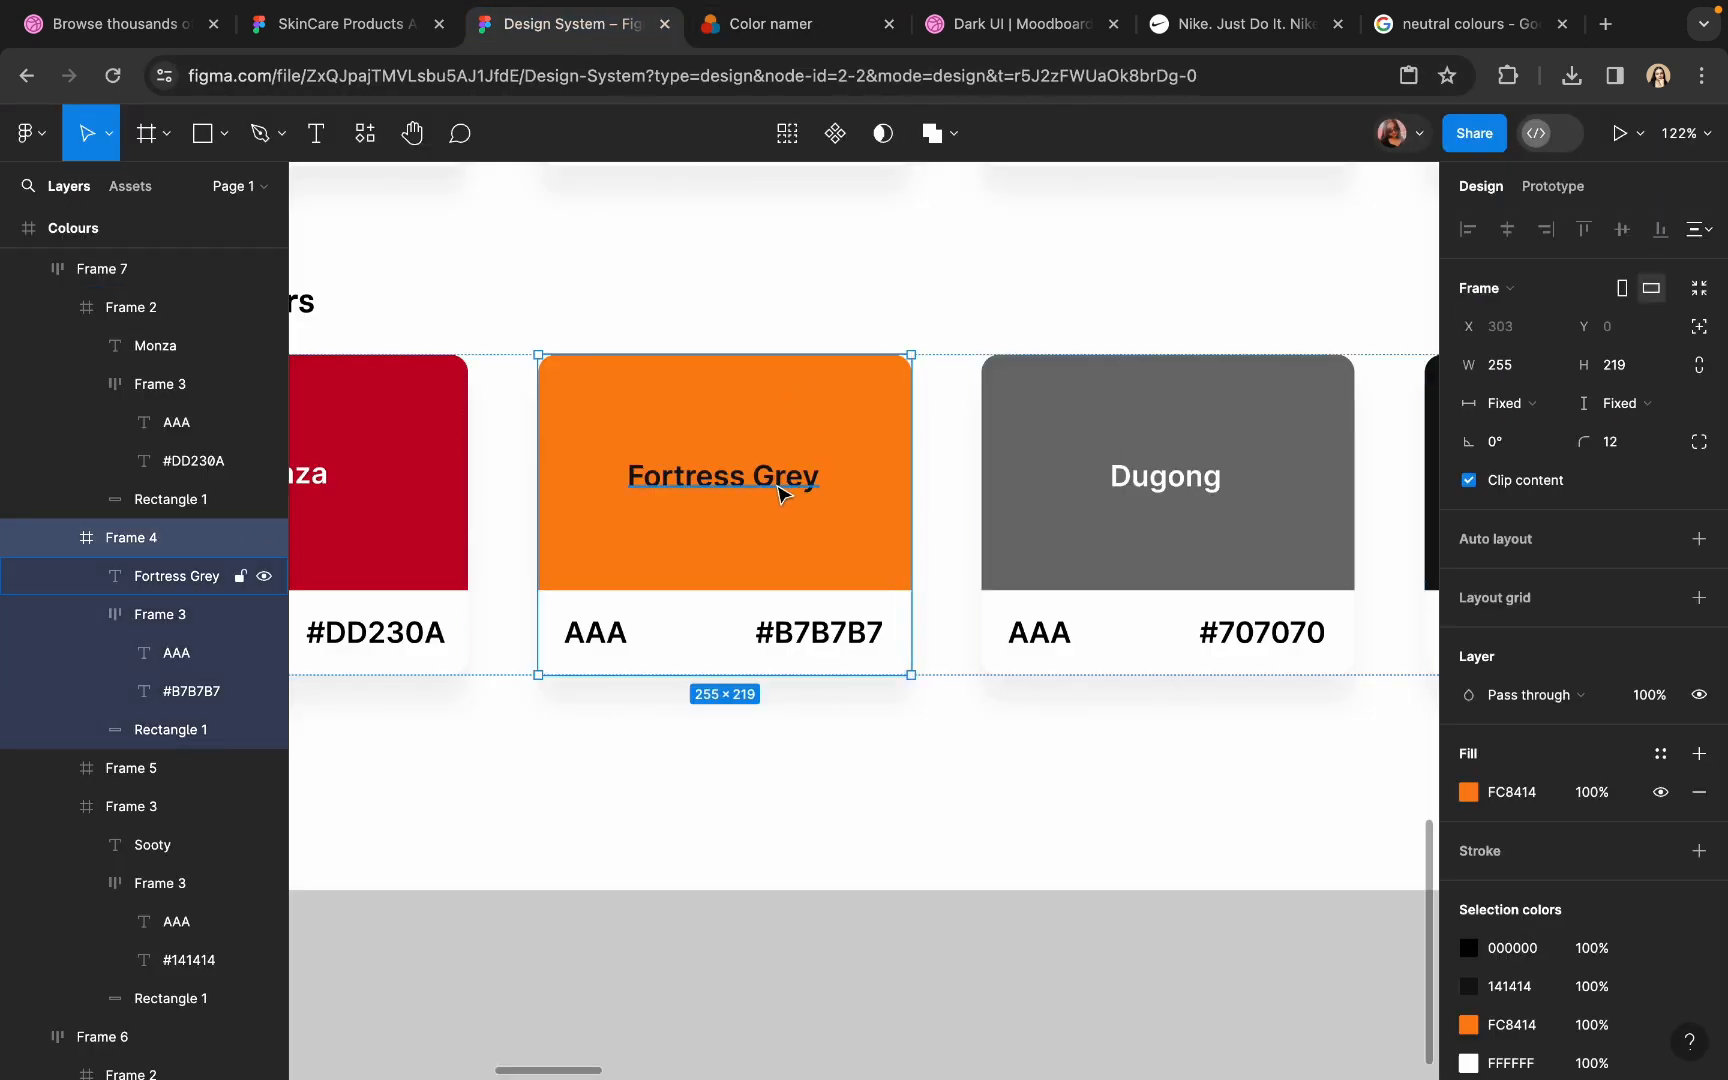
pyautogui.doubleClick(790, 485)
pyautogui.write('Habanero')
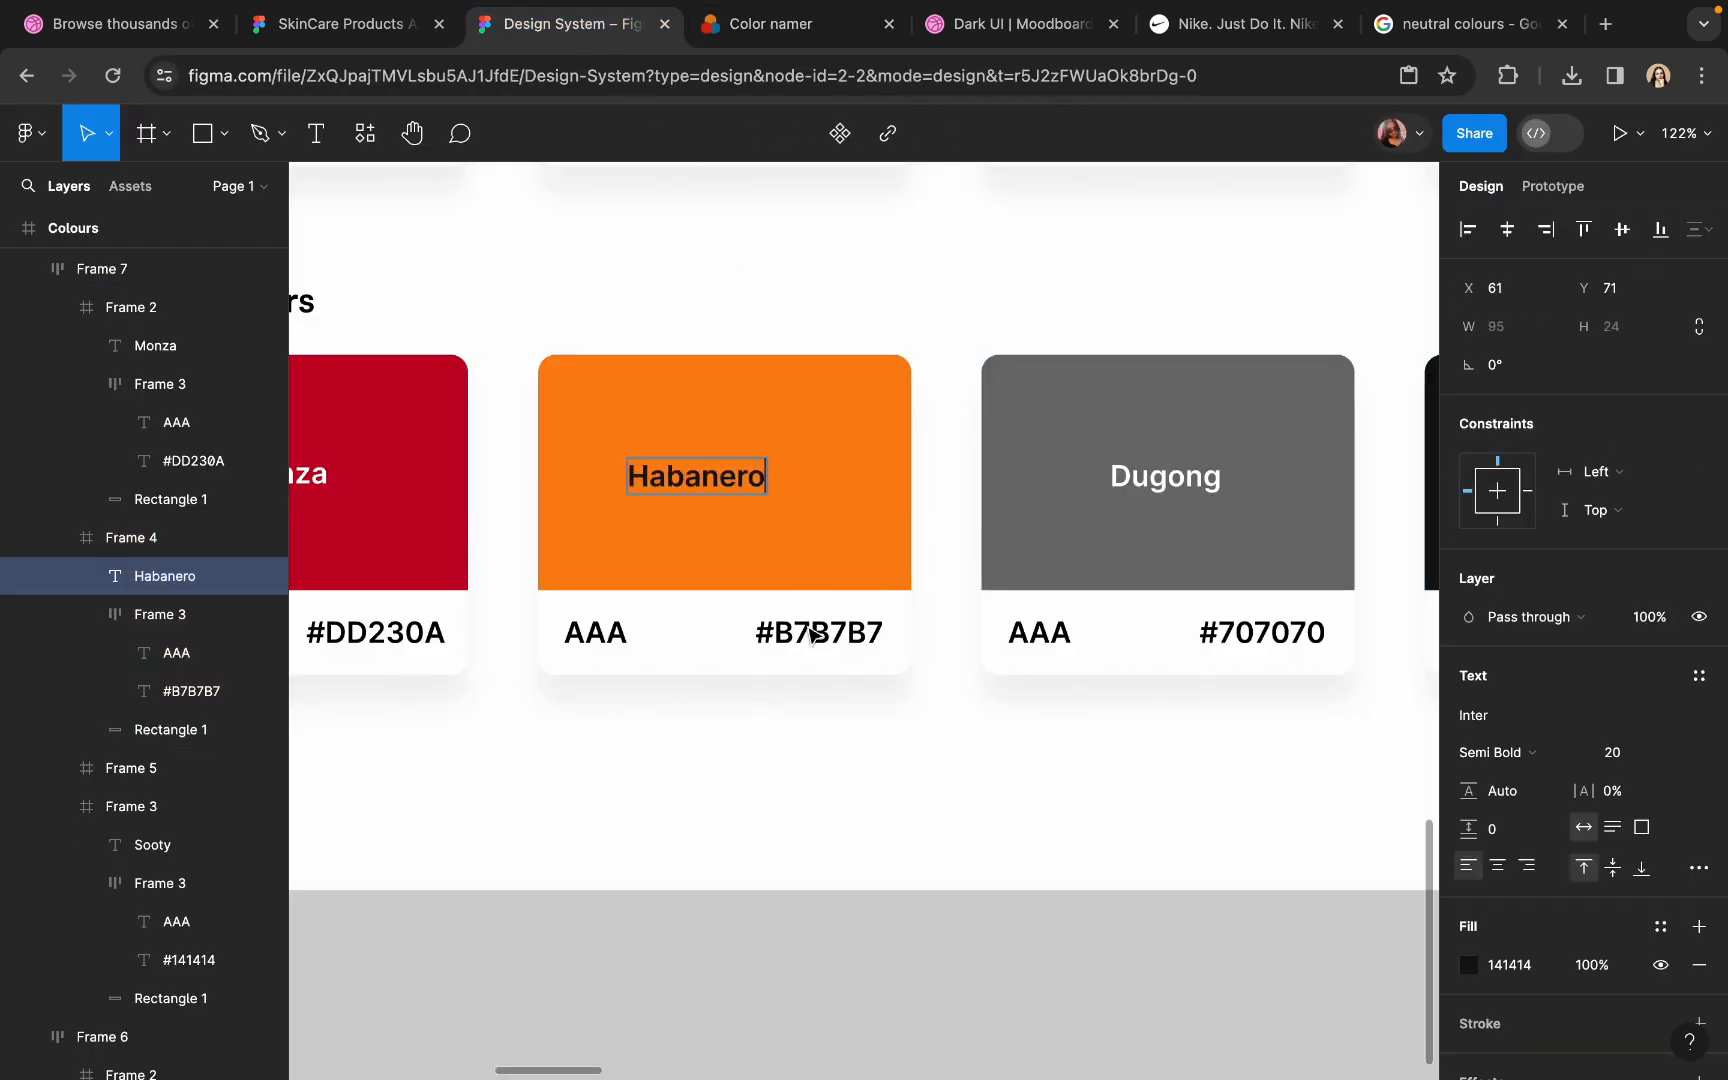
pyautogui.press('Escape')
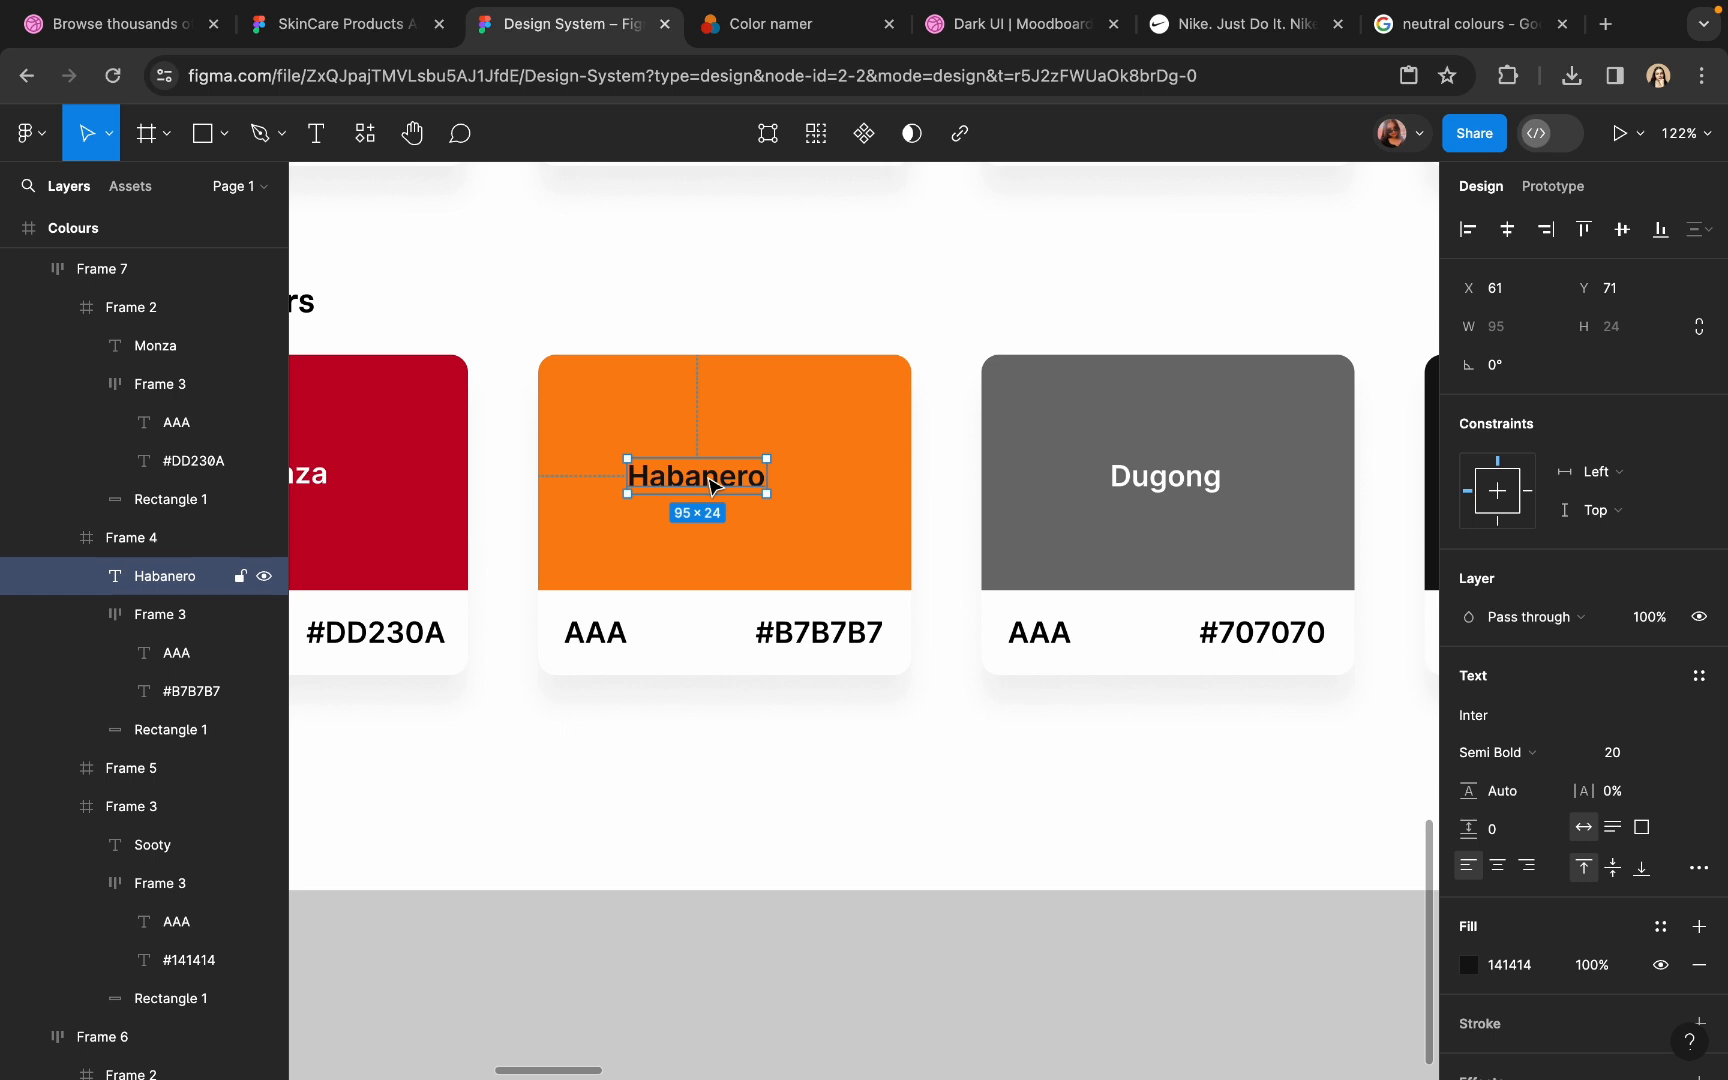
# - Centre the Habanero label on the orange card and fill the third State Colours card, labelled Dugong, with the green 2C9A58
pyautogui.moveTo(713, 487); pyautogui.dragTo(740, 486)
pyautogui.click(1099, 540)
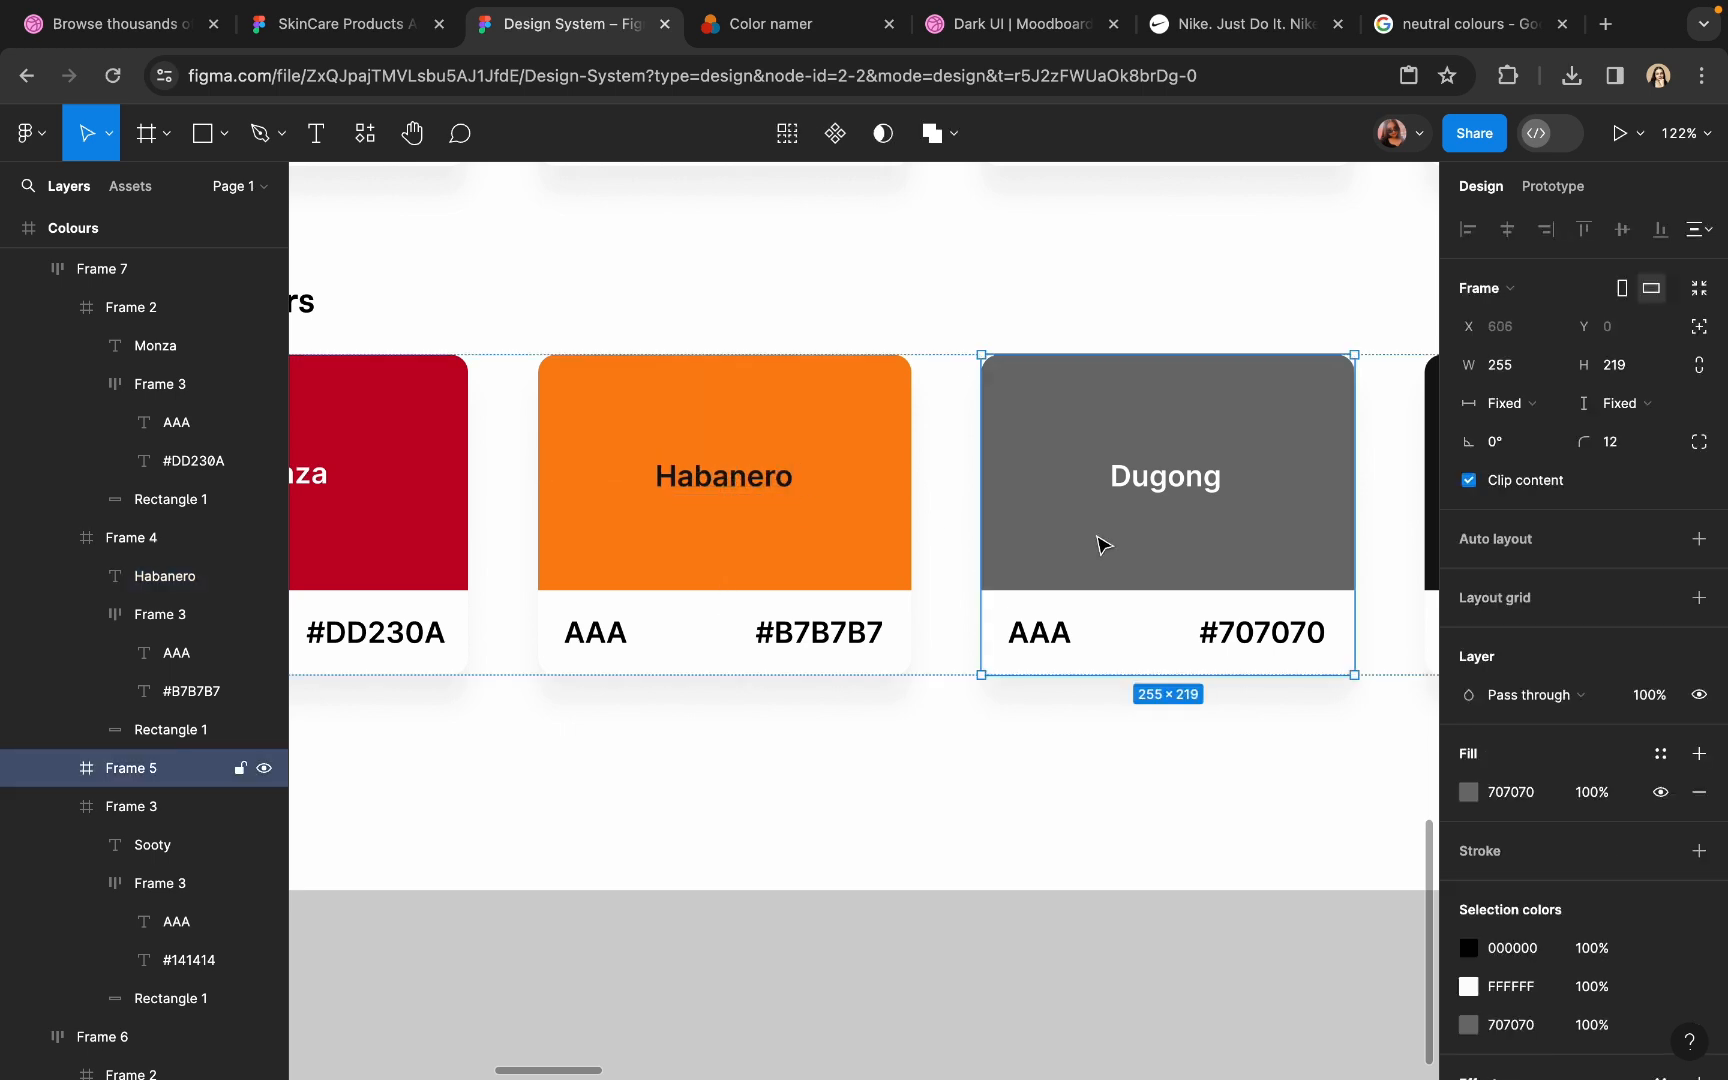
pyautogui.click(1468, 792)
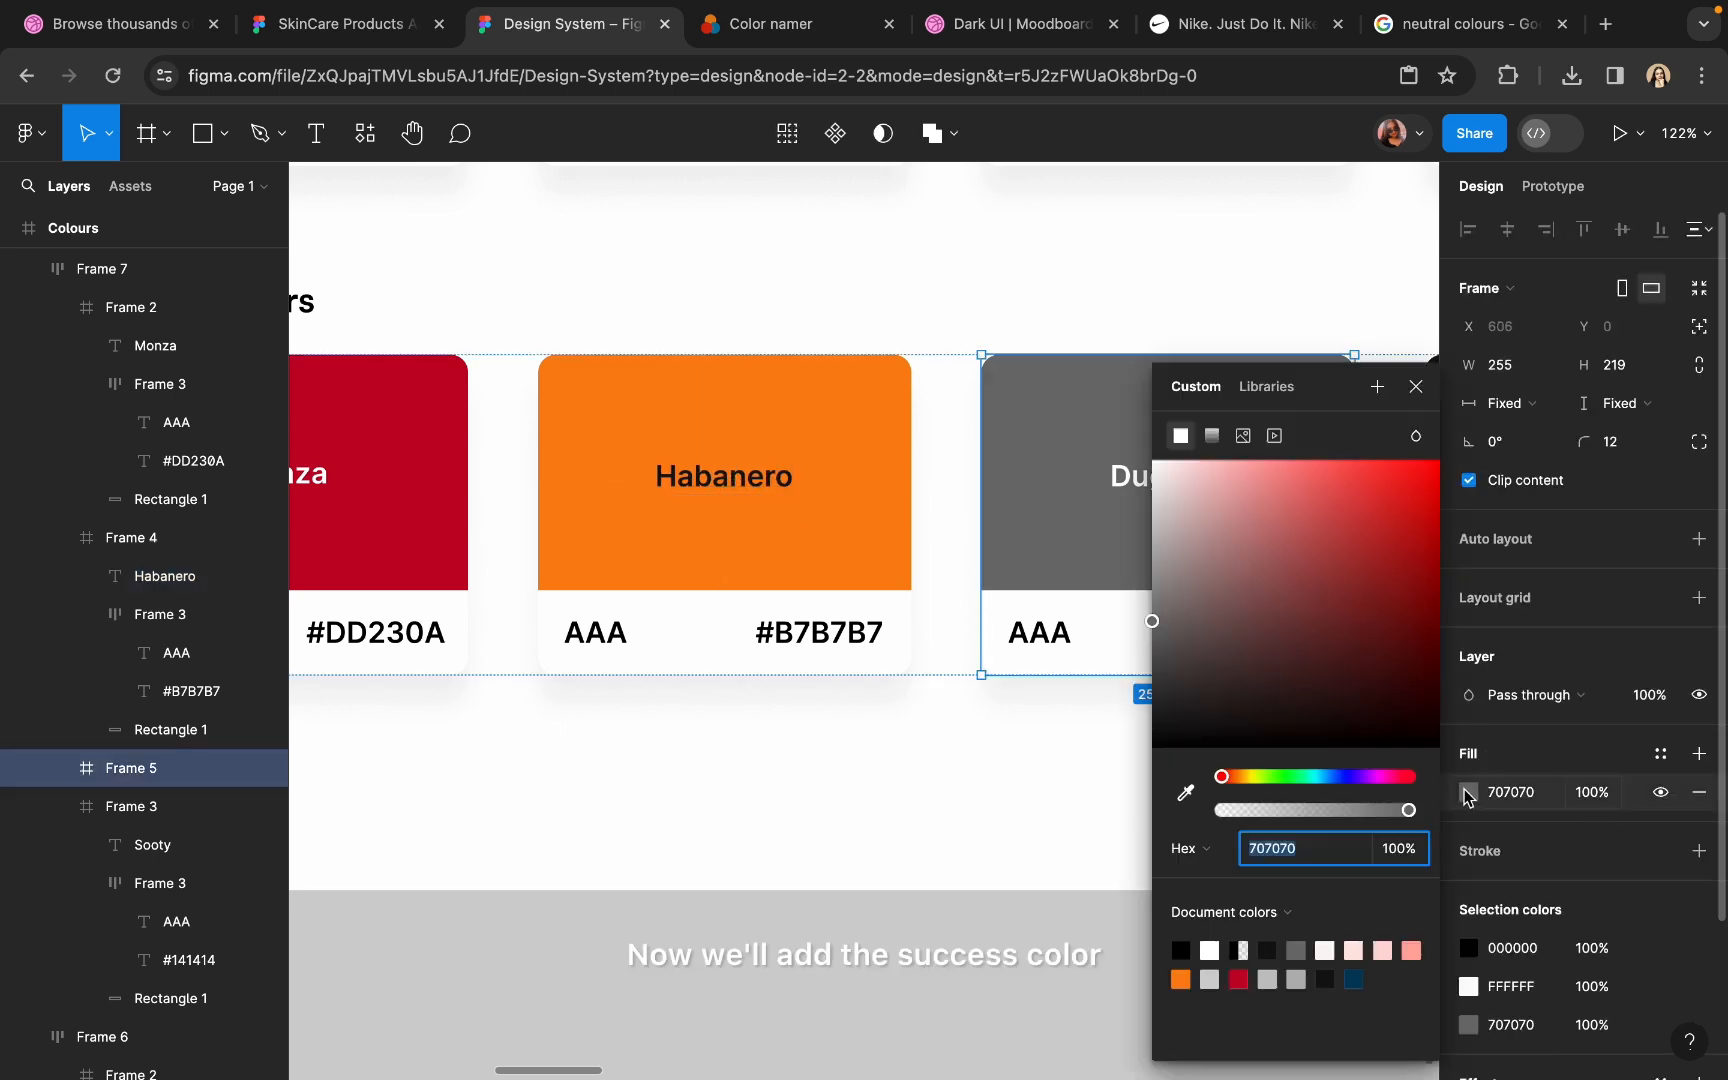
pyautogui.click(1296, 777)
pyautogui.click(1362, 561)
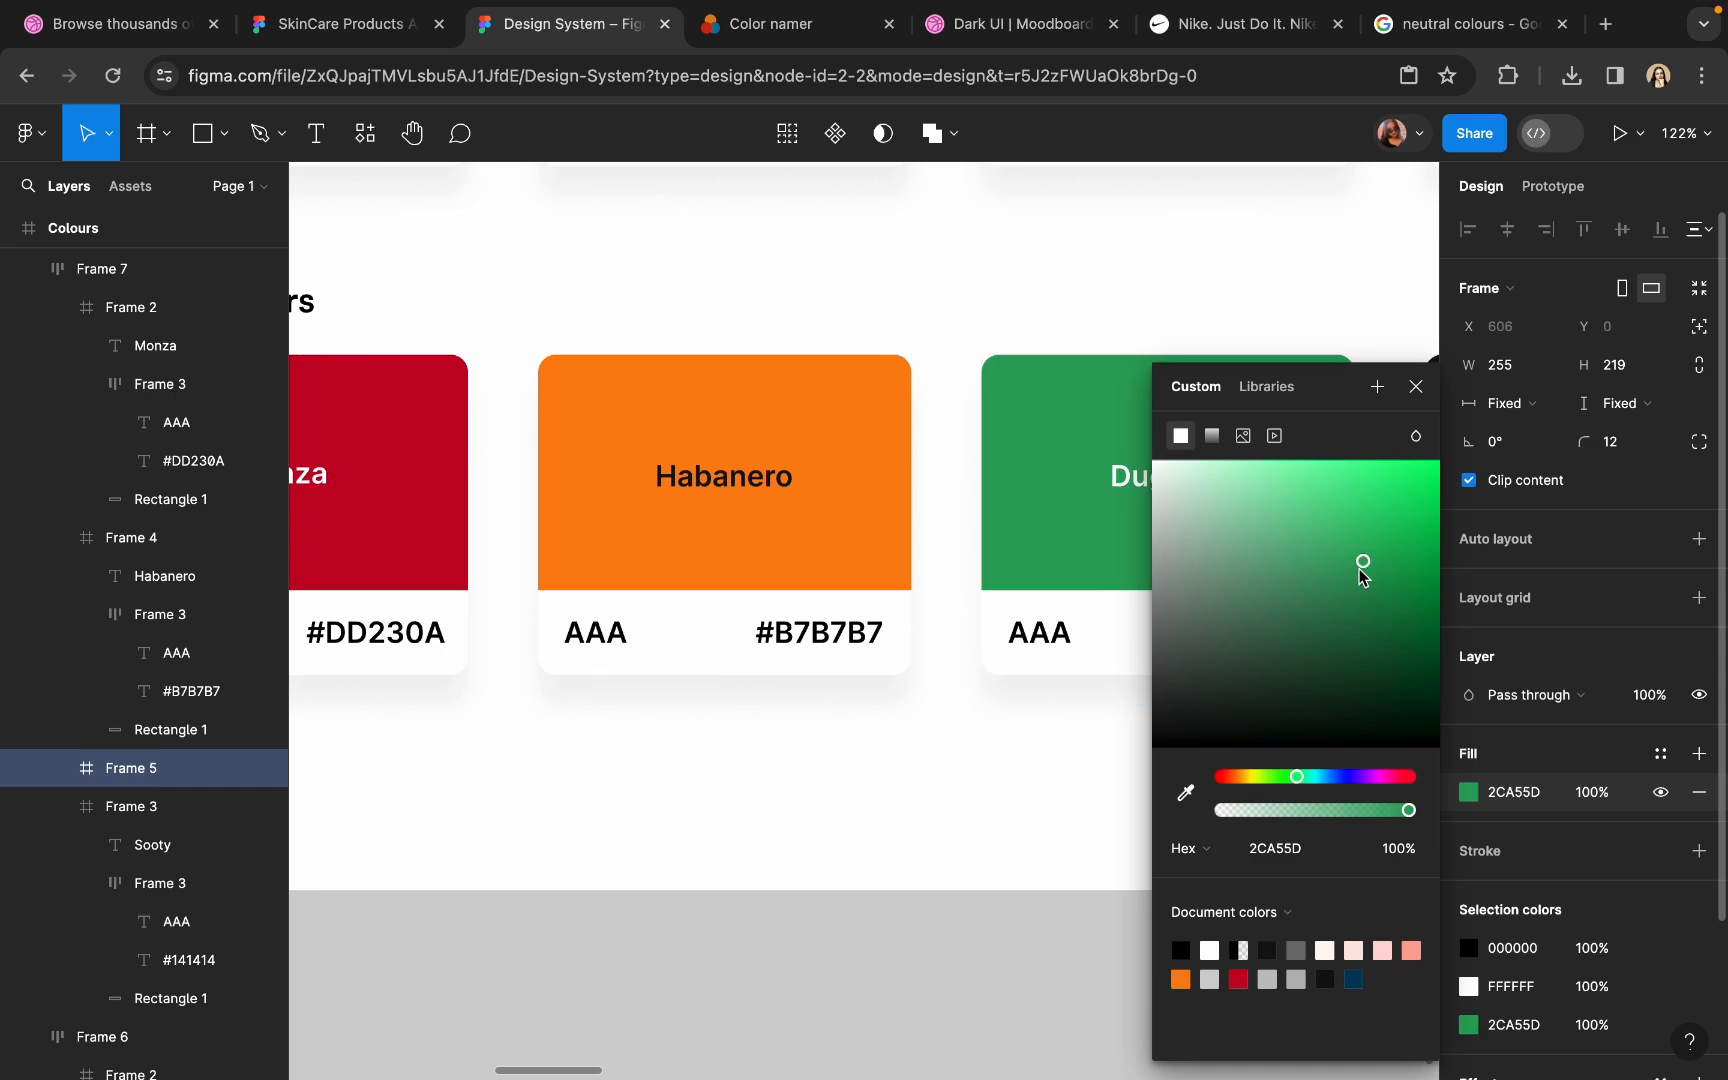
pyautogui.click(1357, 574)
pyautogui.hscroll(5, 957, 675)
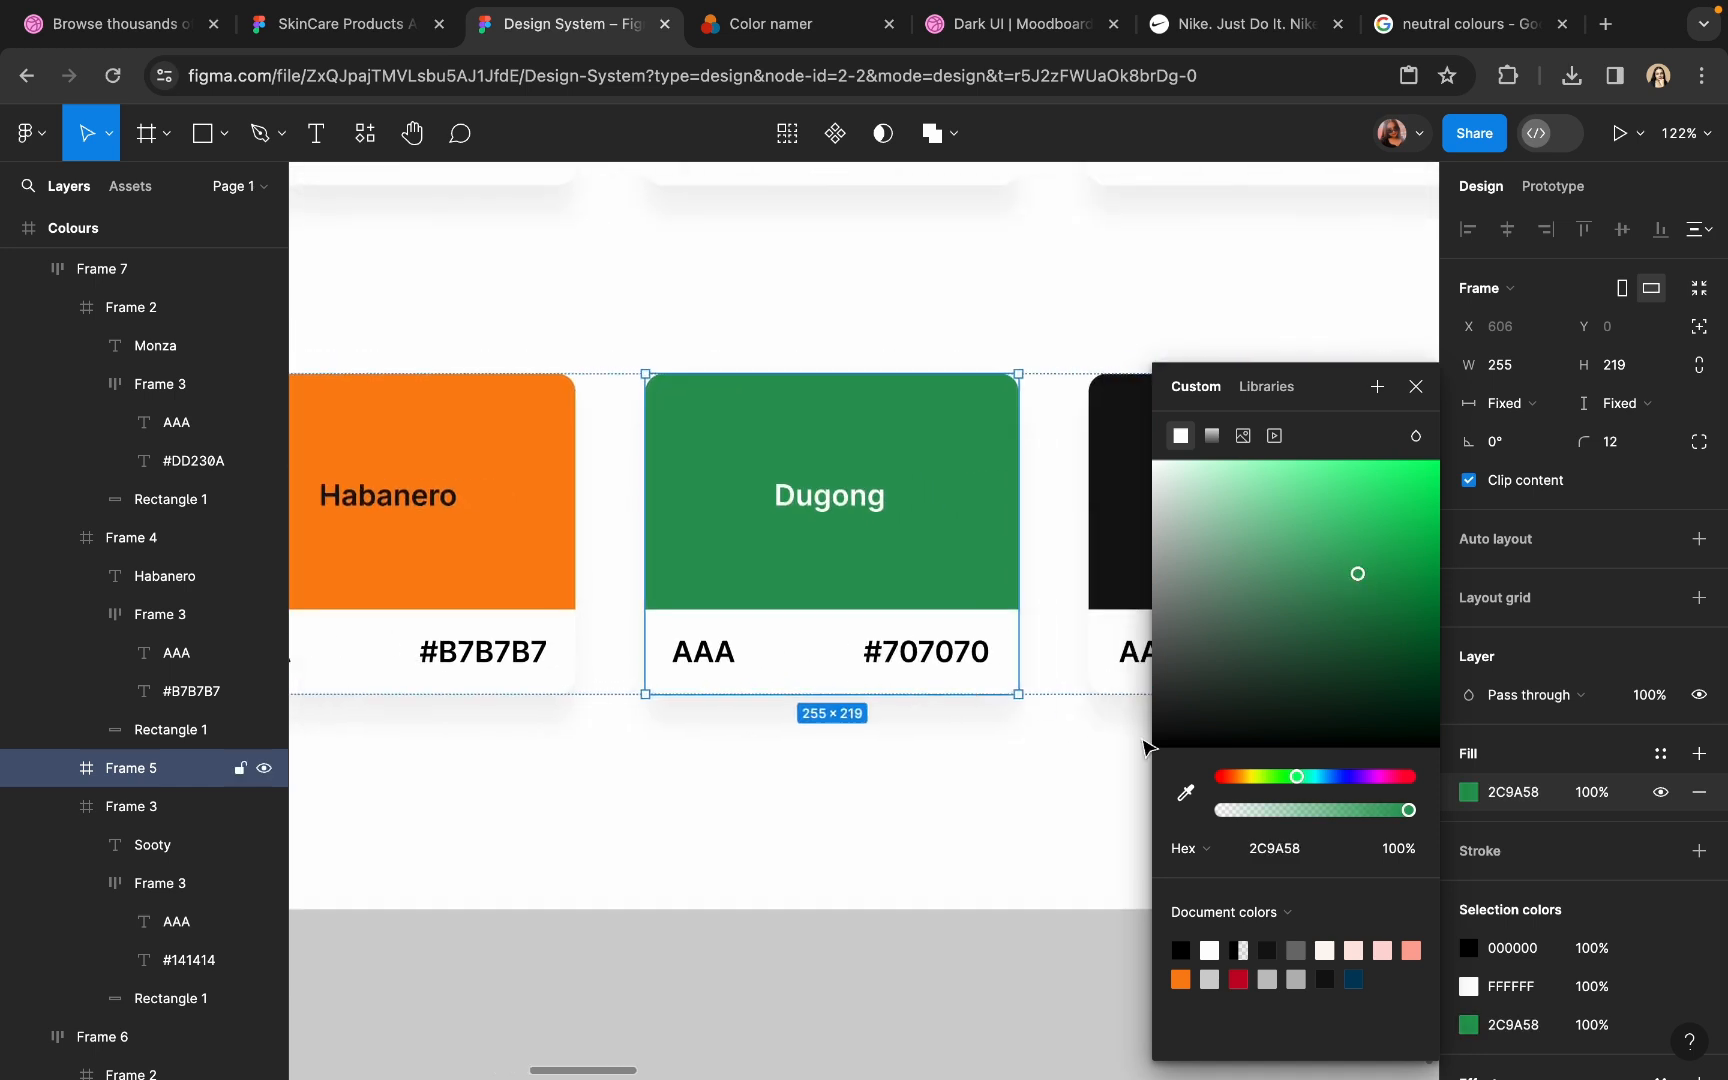
# - Copy the hex code 2C9A58 from the green card's fill and look up its name in Color namer
pyautogui.click(1298, 850)
pyautogui.press('super+c')
pyautogui.click(785, 30)
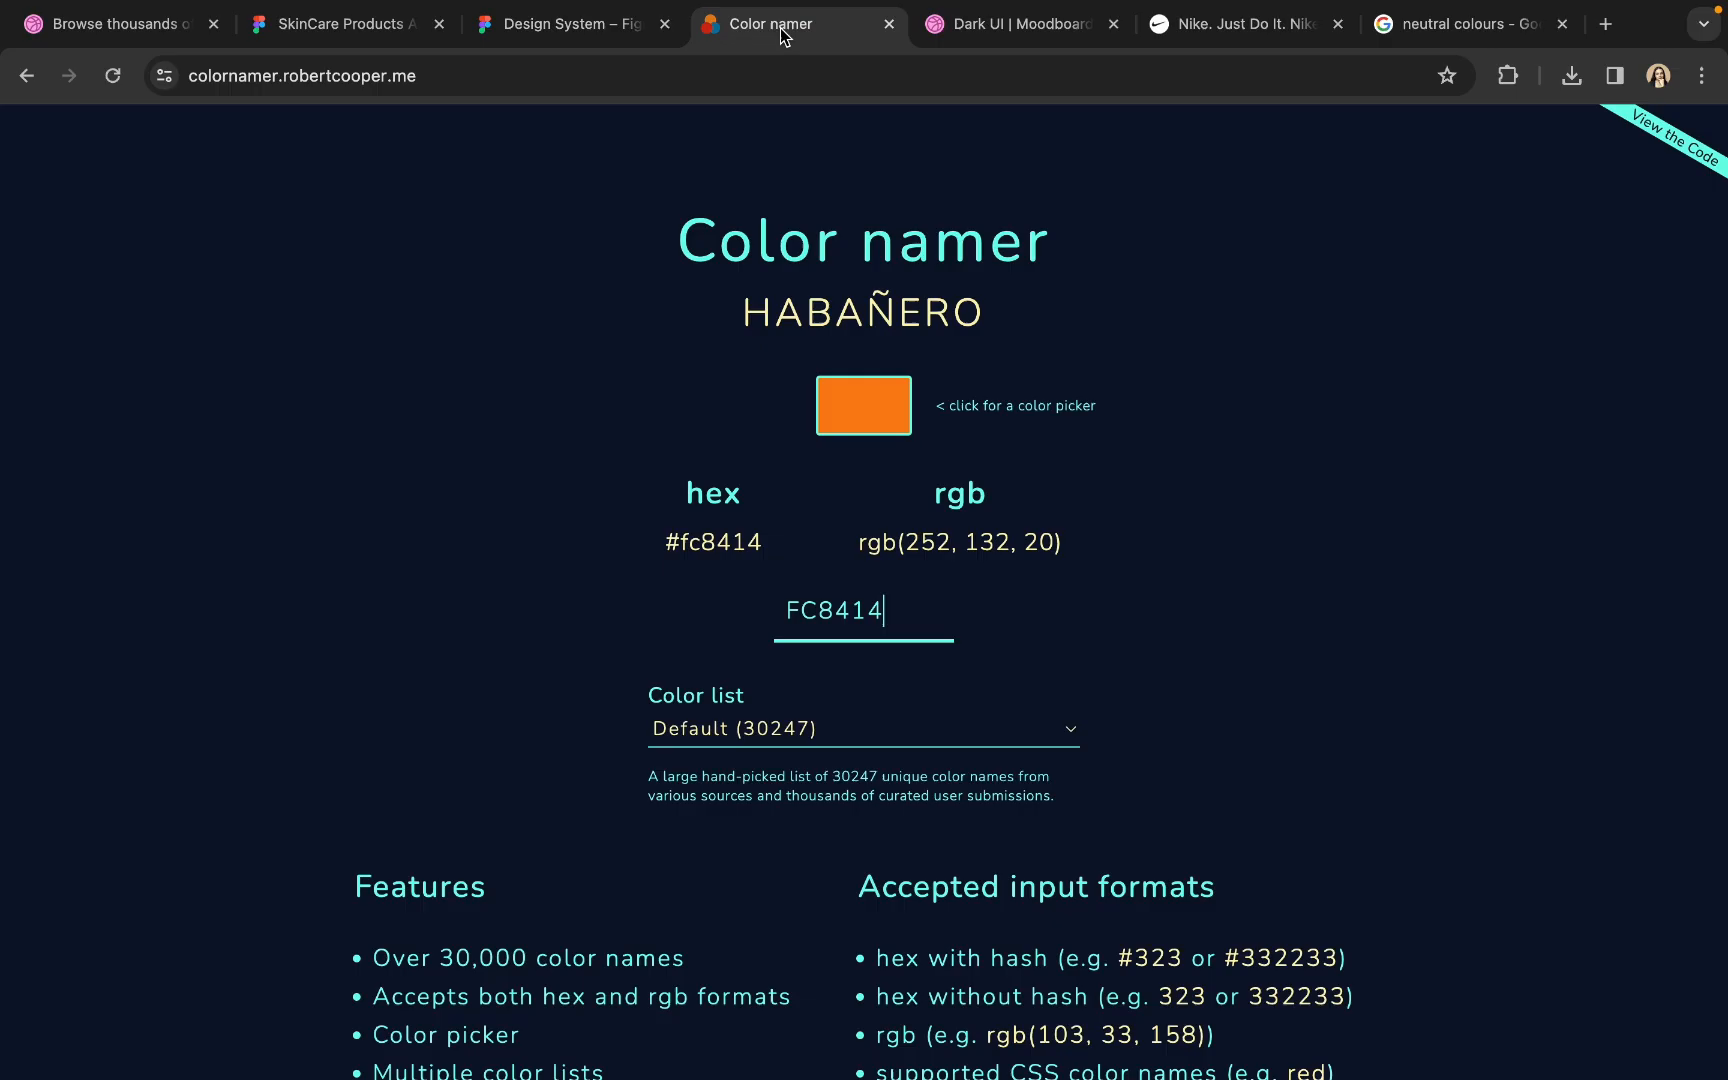
pyautogui.moveTo(888, 609); pyautogui.dragTo(779, 612)
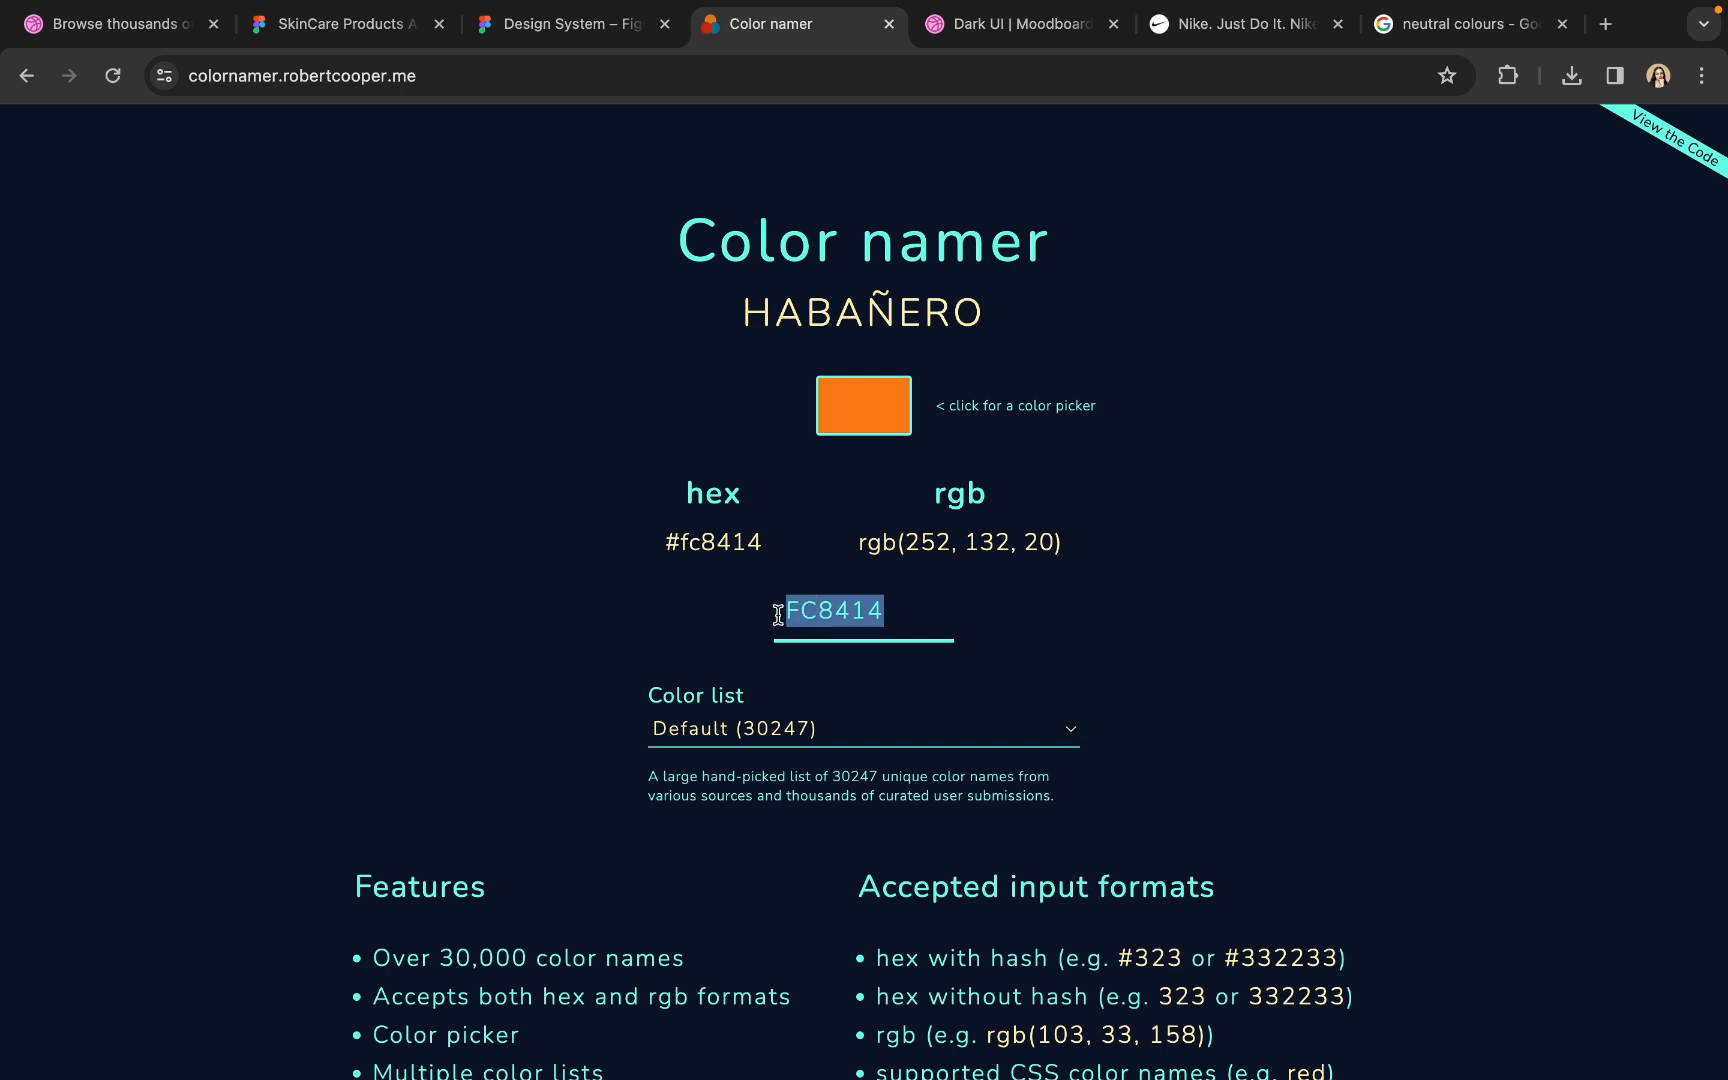
pyautogui.press('super+v')
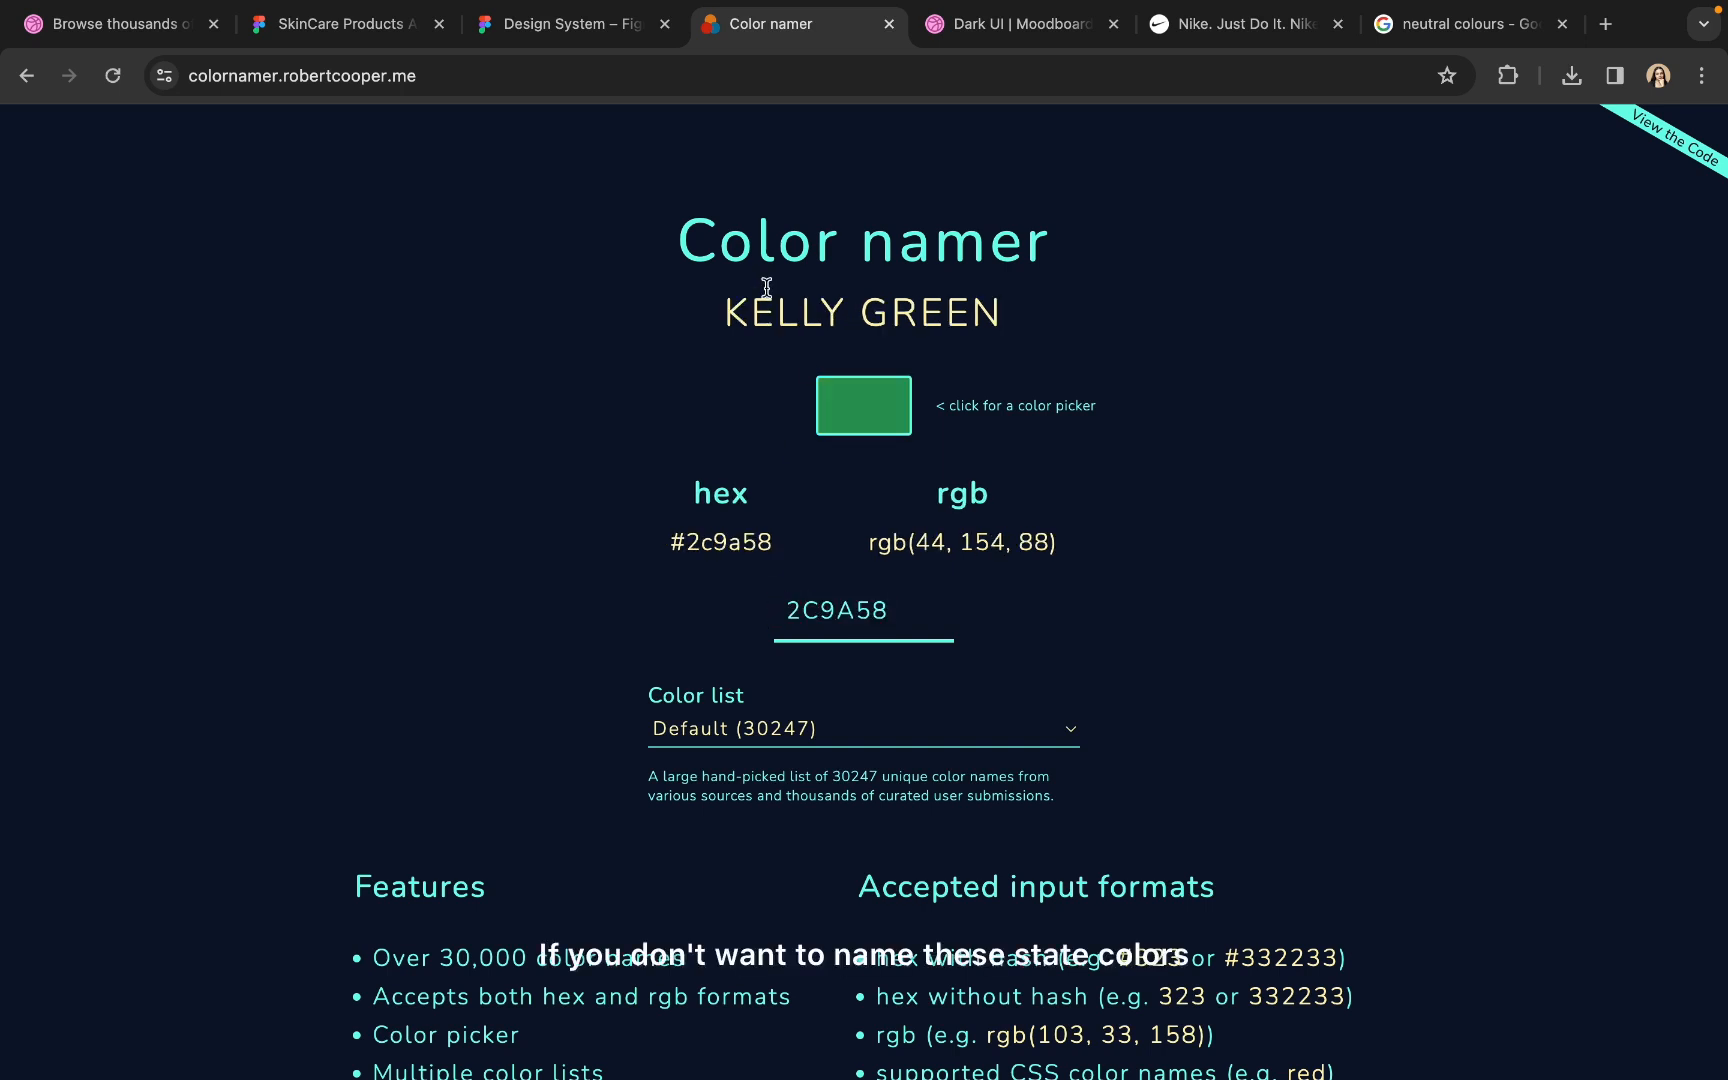
# - Switch back to Figma, rename the green card's Dugong label to Kelly Green and centre it on the card
pyautogui.click(586, 36)
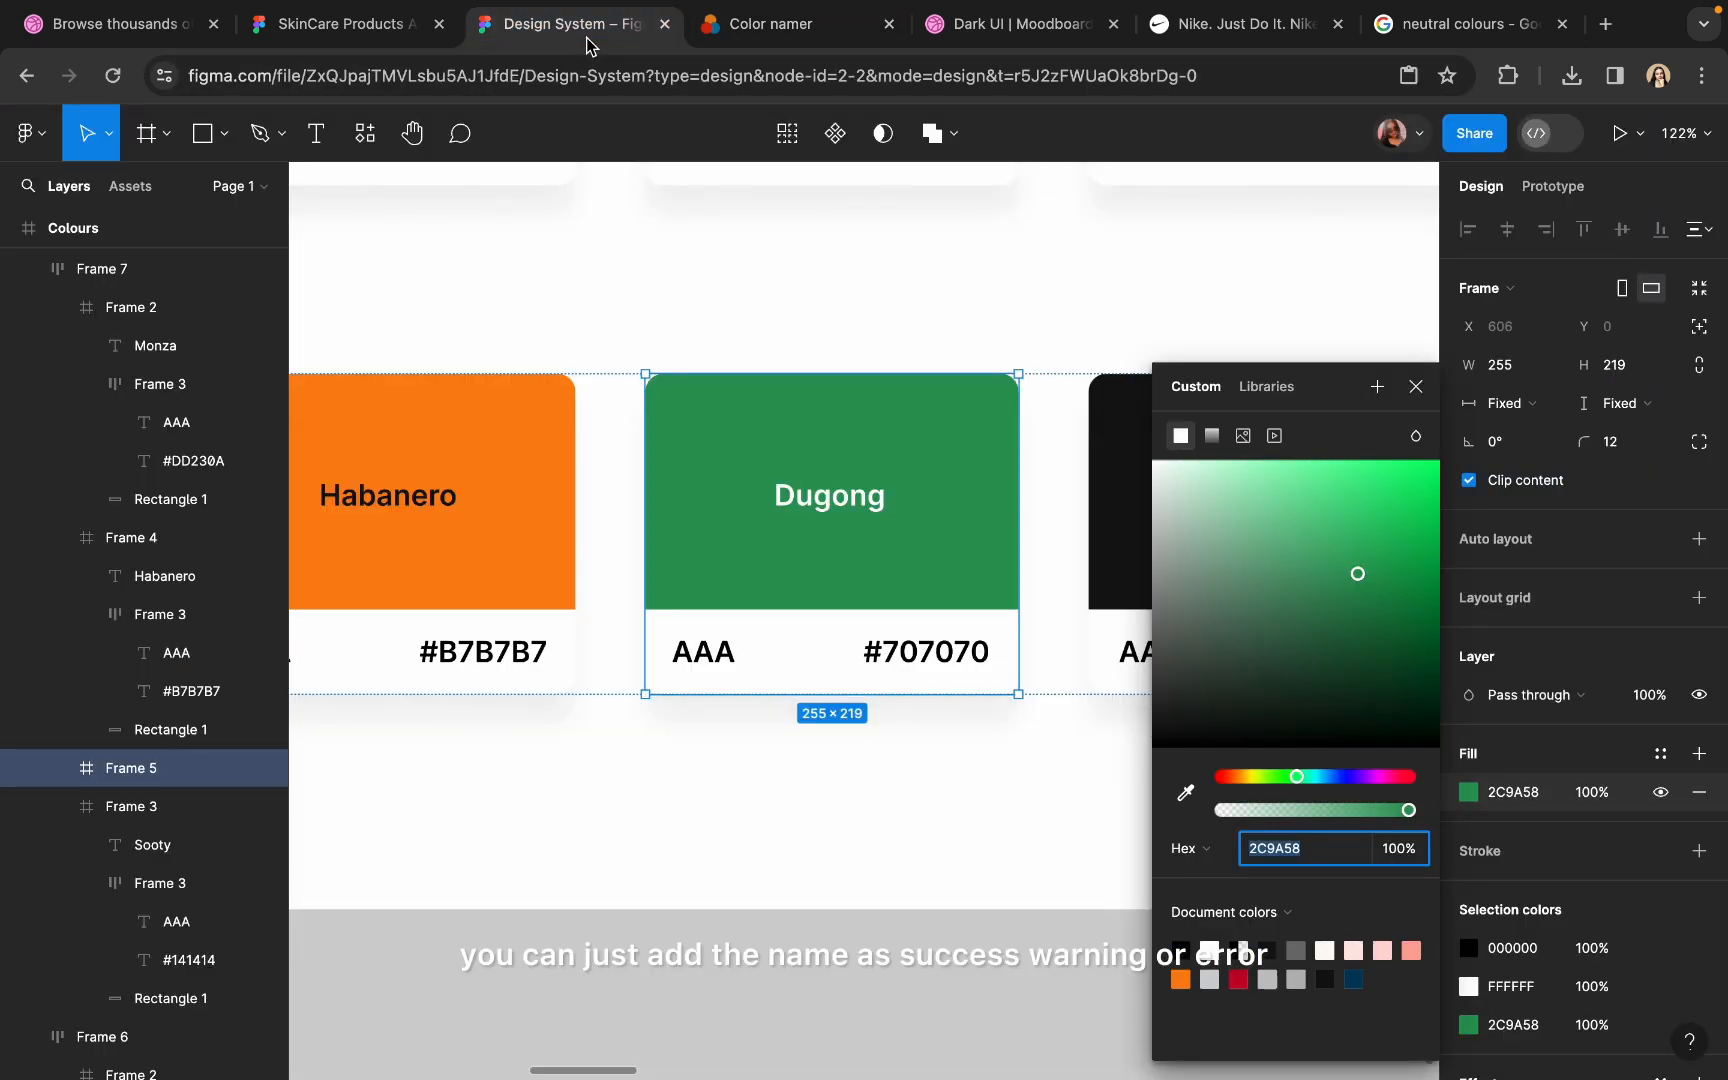
pyautogui.doubleClick(831, 513)
pyautogui.write('Kel')
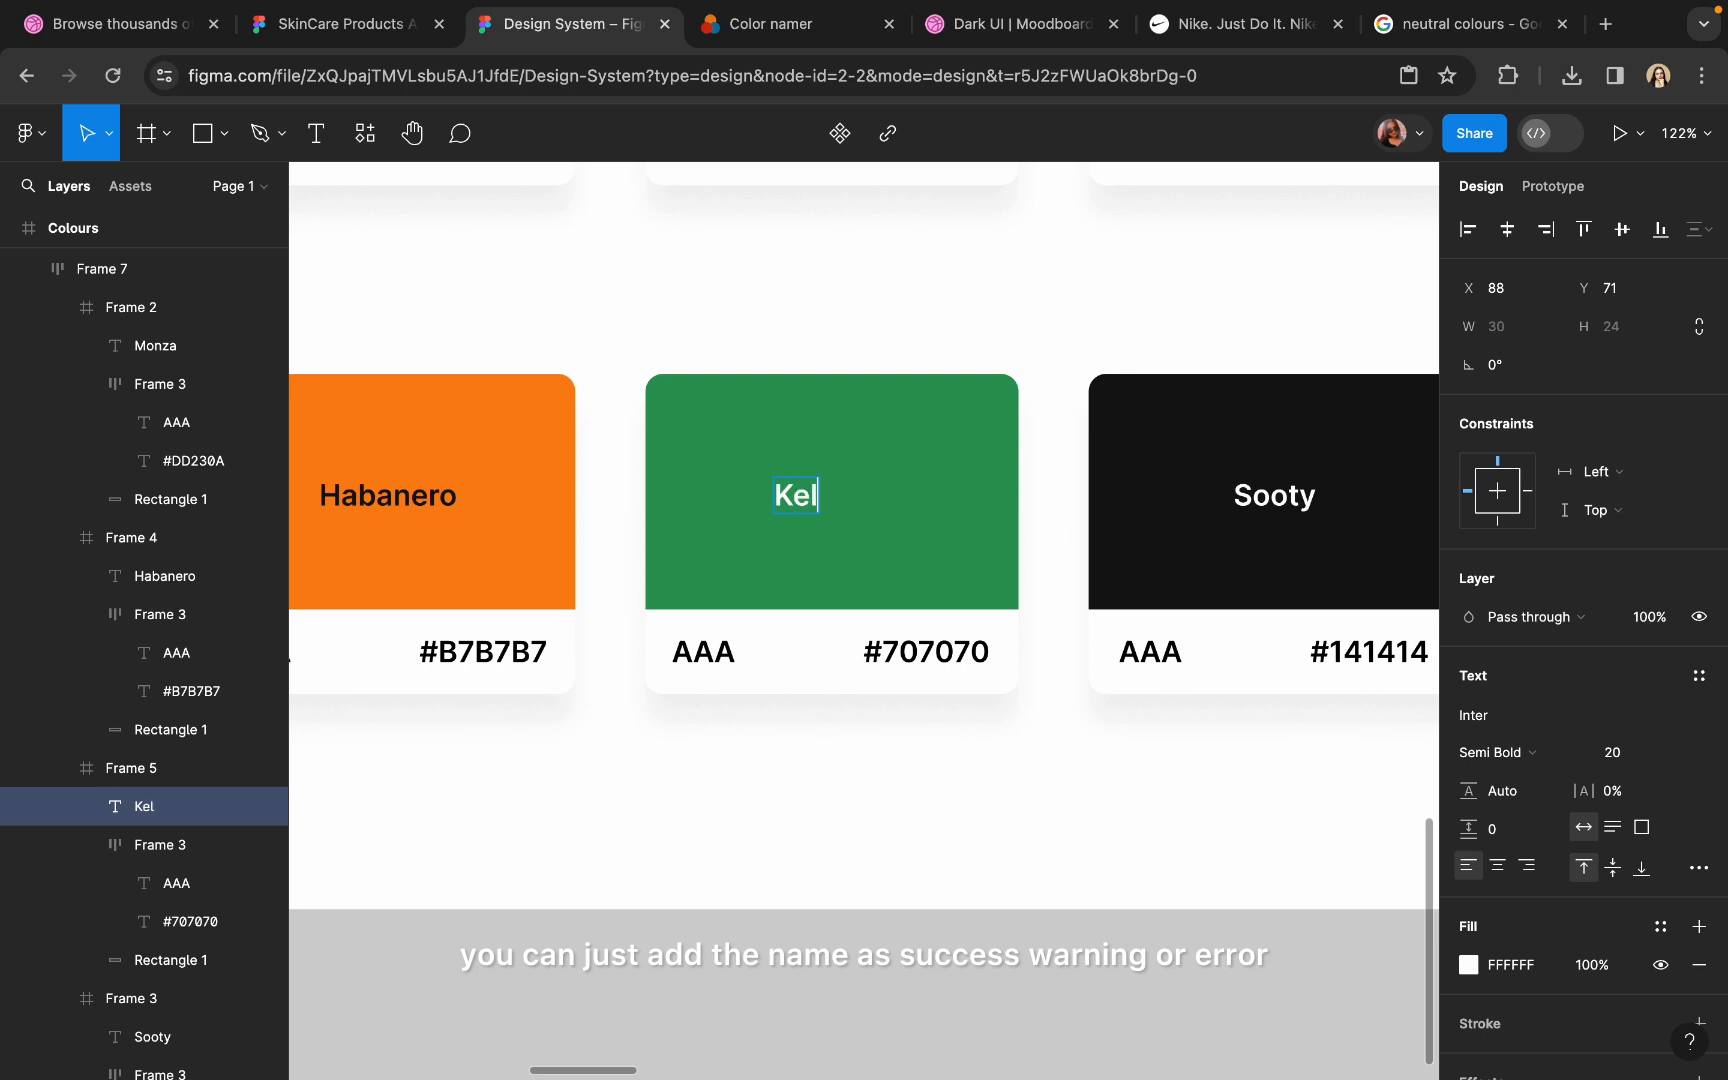
pyautogui.write('ly Green')
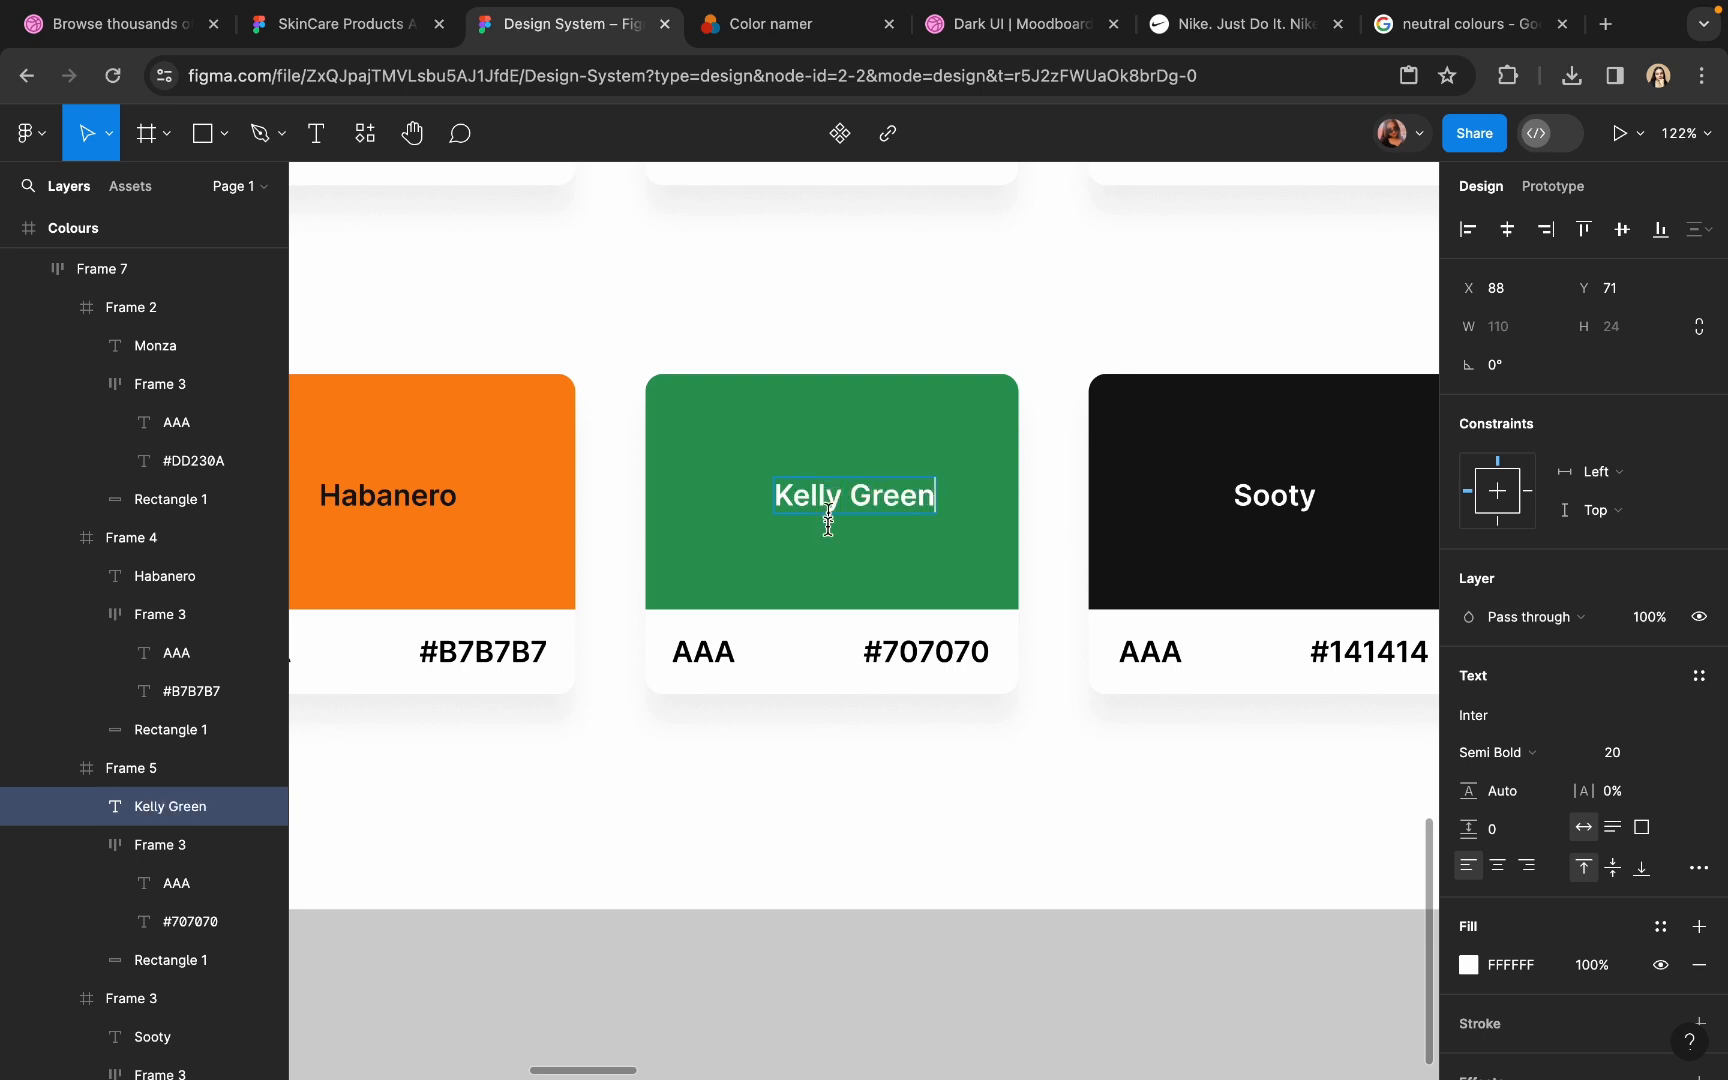
pyautogui.press('Escape')
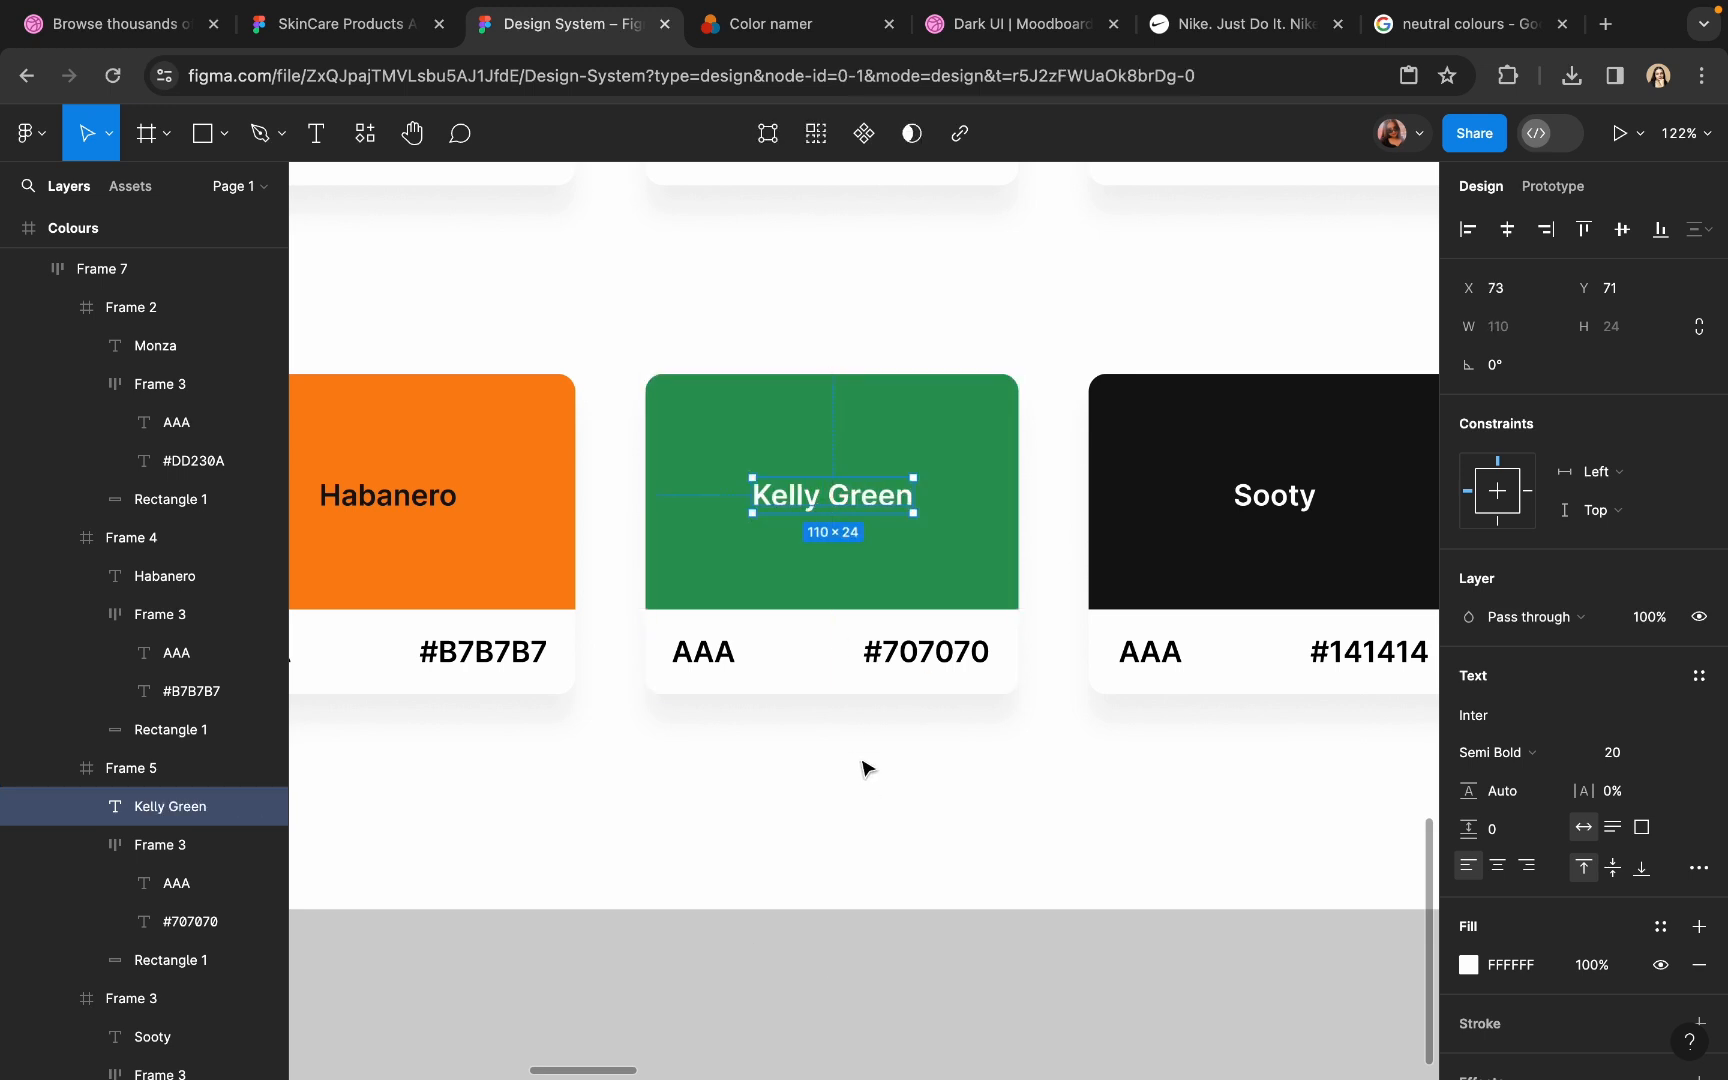
pyautogui.click(860, 764)
# - Copy the green card's fill code and replace its #707070 hex label with #2C9A58
pyautogui.doubleClick(893, 600)
pyautogui.click(1484, 793)
pyautogui.press('super+c')
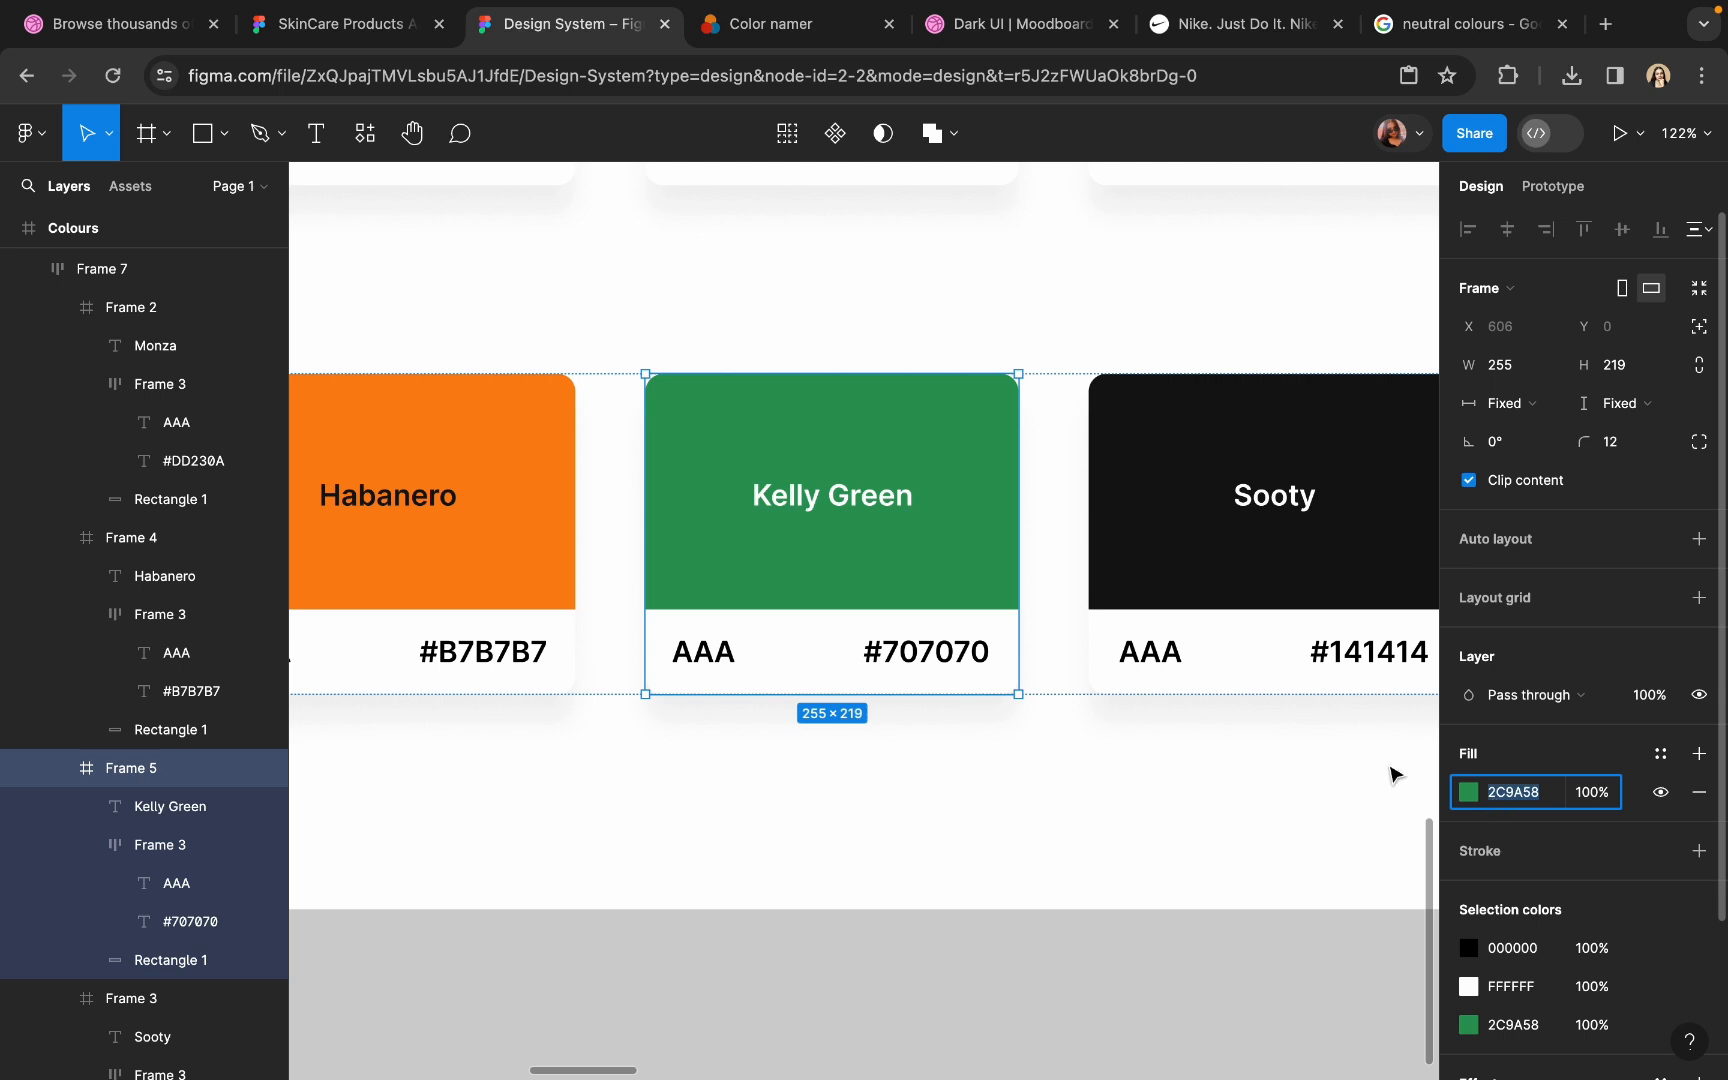
pyautogui.doubleClick(904, 650)
pyautogui.moveTo(884, 651); pyautogui.dragTo(986, 655)
pyautogui.press('super+v')
pyautogui.click(945, 783)
# - Copy the orange Habanero card's fill code and replace its #B7B7B7 hex label with #FC8414
pyautogui.hscroll(-3, 945, 783)
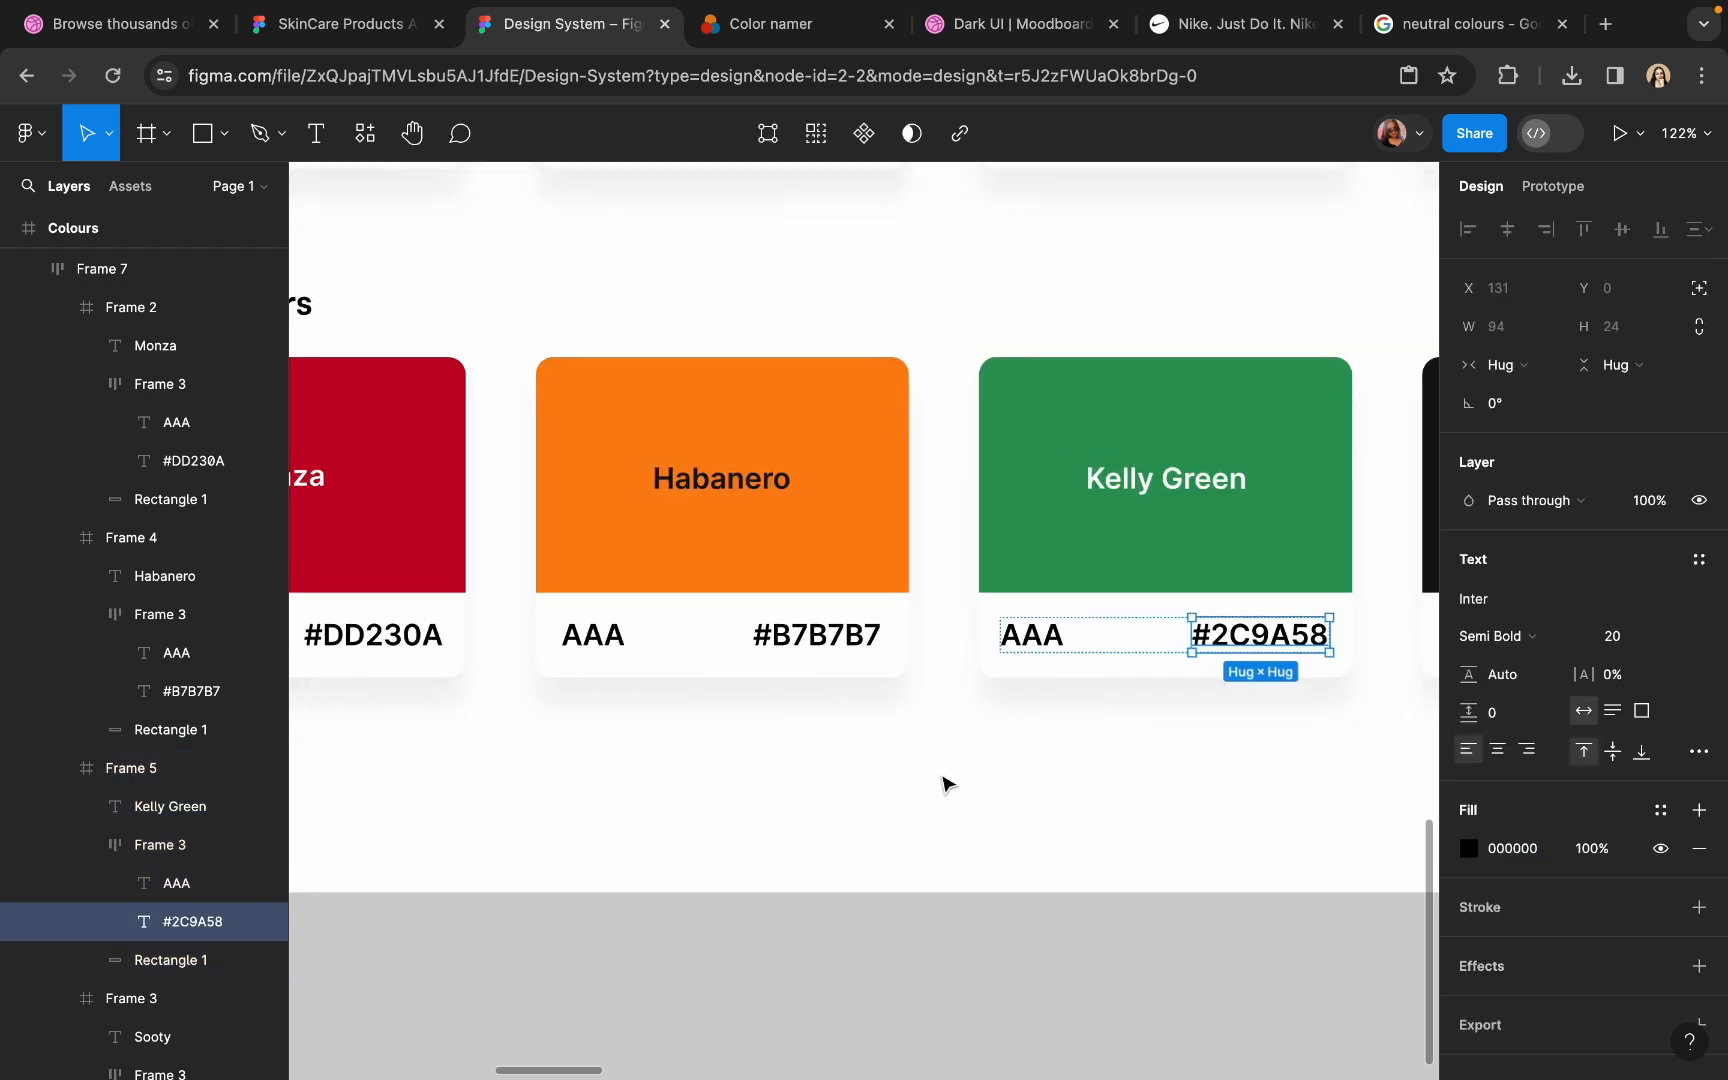
pyautogui.click(862, 562)
pyautogui.click(1549, 794)
pyautogui.click(1068, 820)
pyautogui.doubleClick(776, 637)
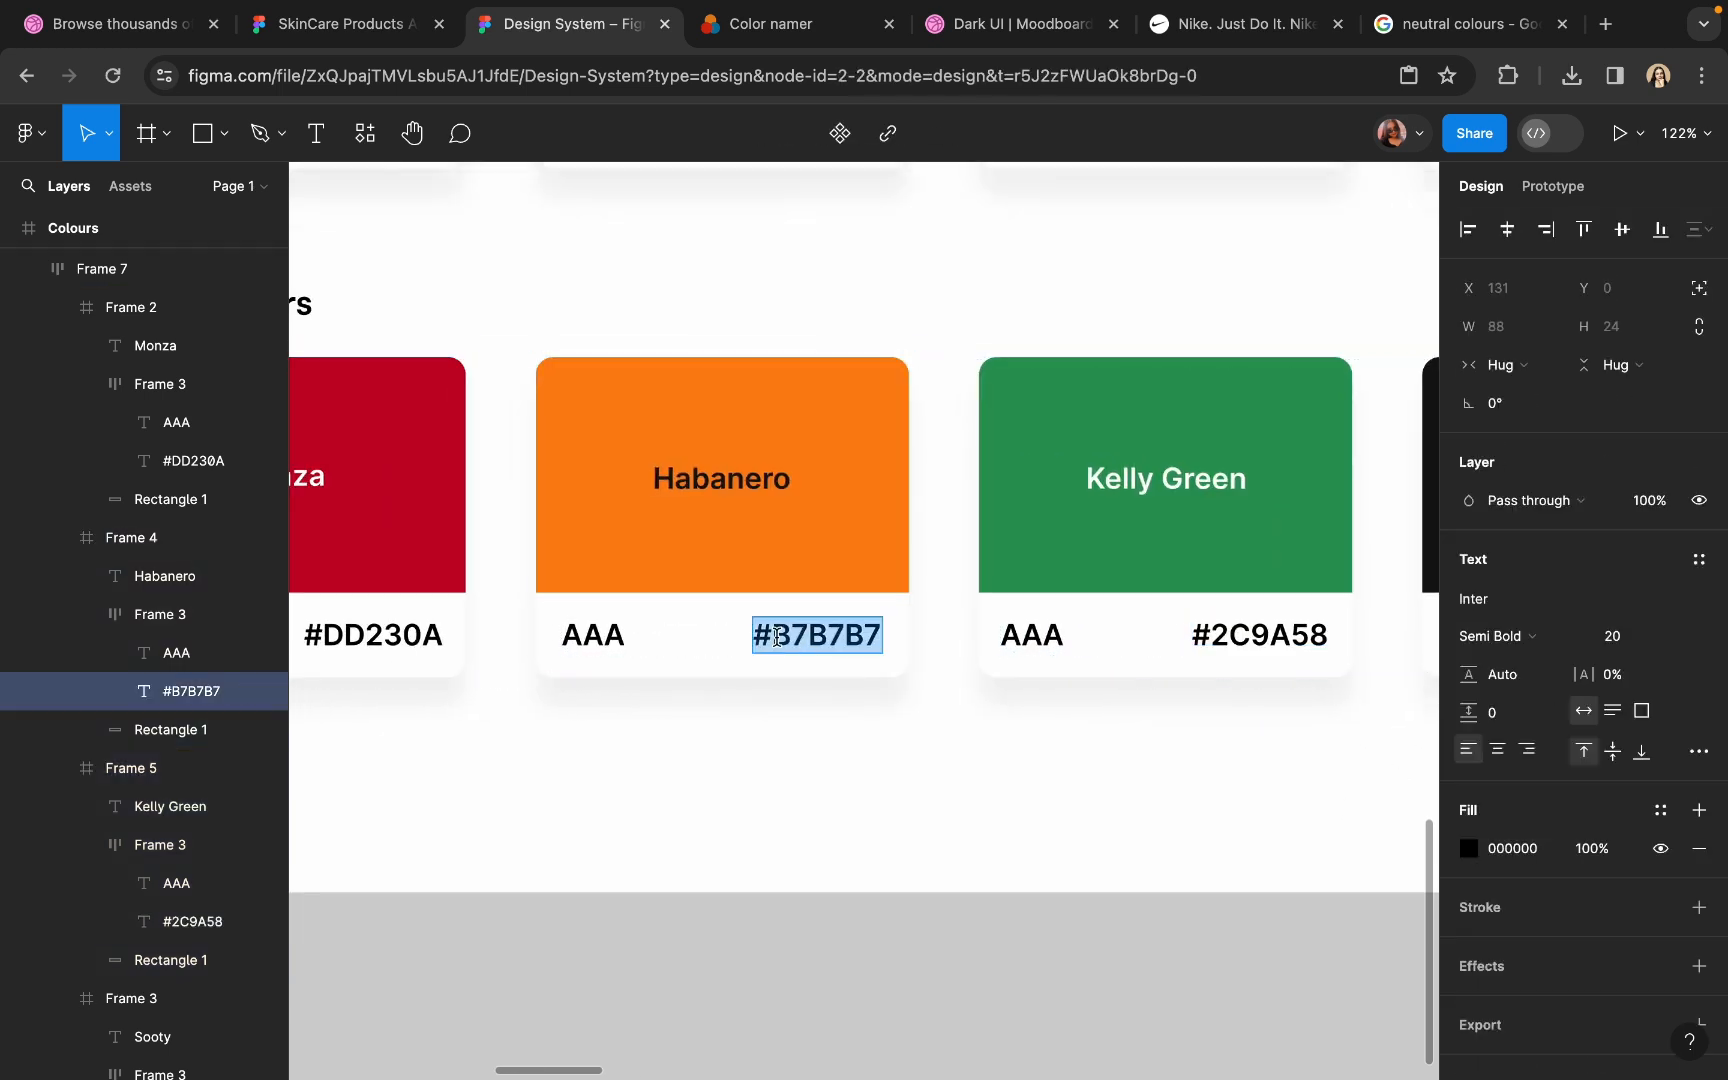
pyautogui.write('#FC8414')
pyautogui.click(879, 775)
# - Delete the leftover black Sooty card at the end of the State Colours row
pyautogui.scroll(-5, 879, 775)
pyautogui.click(1034, 760)
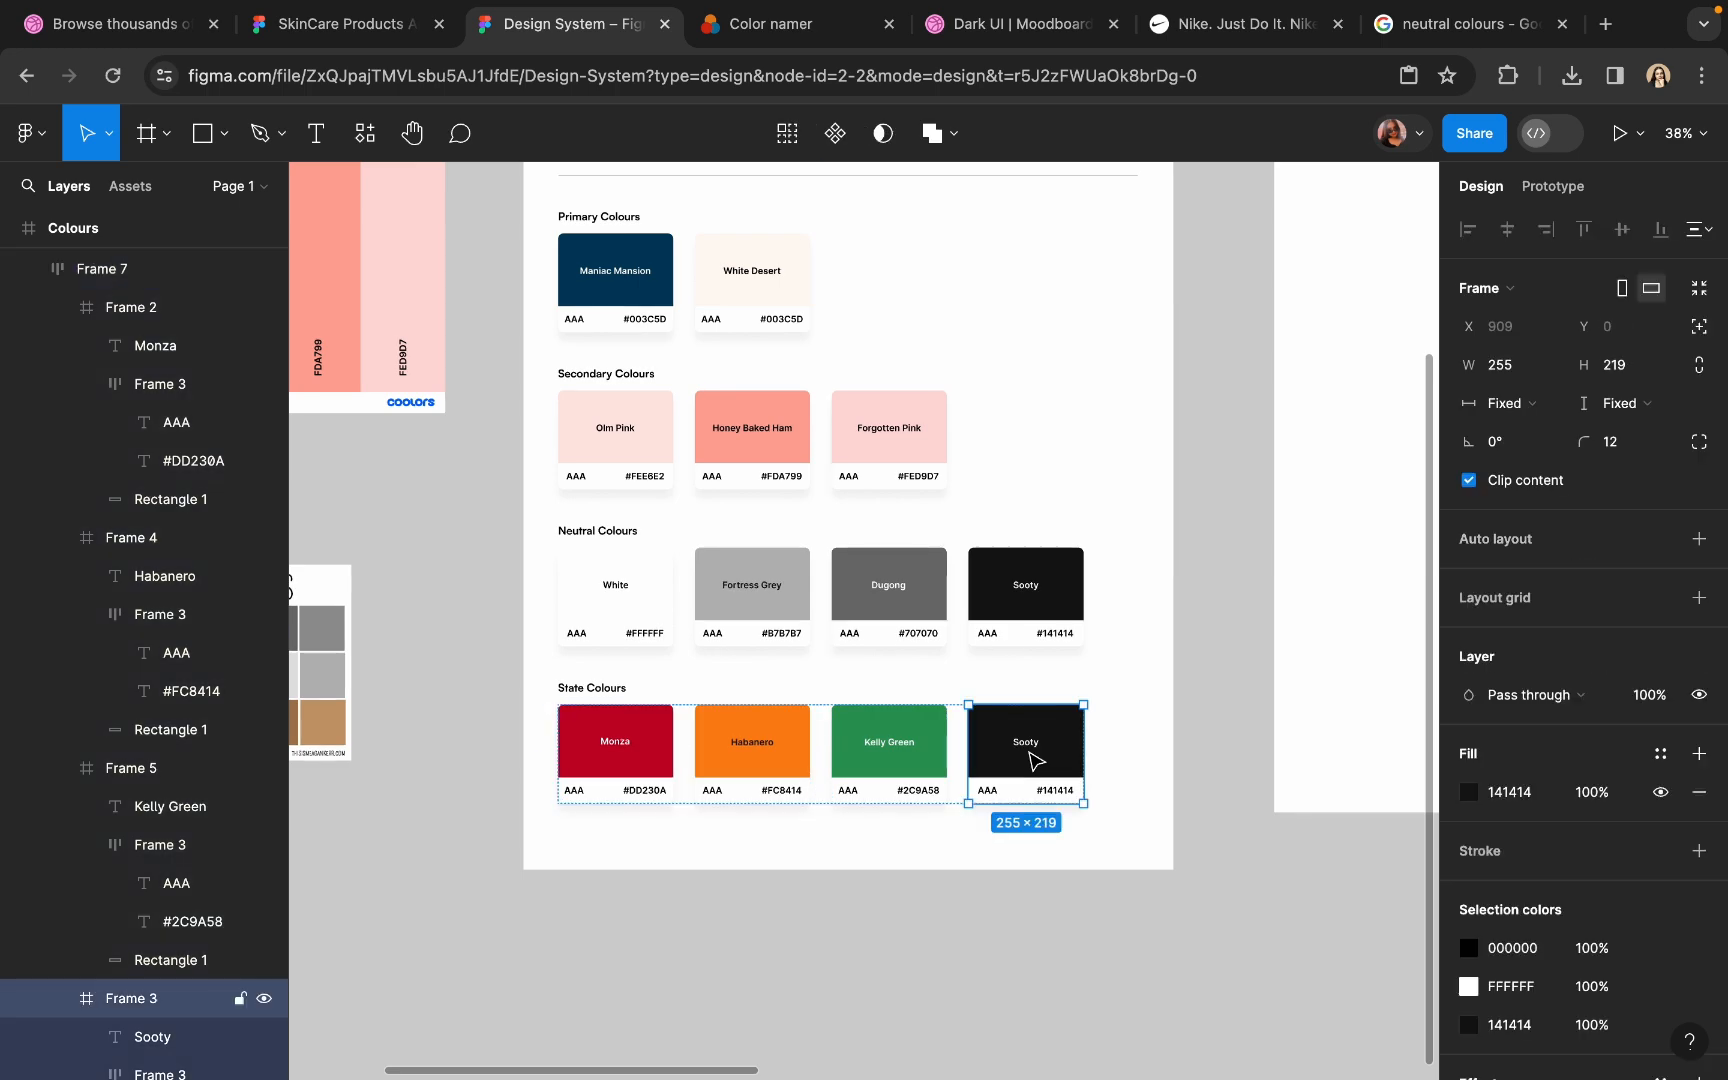
pyautogui.press('Delete')
# - Select the reference palette images beside the Colours frame and delete them
pyautogui.scroll(-3, 1034, 760)
pyautogui.moveTo(441, 415); pyautogui.dragTo(603, 728)
pyautogui.press('Delete')
pyautogui.scroll(5, 883, 590)
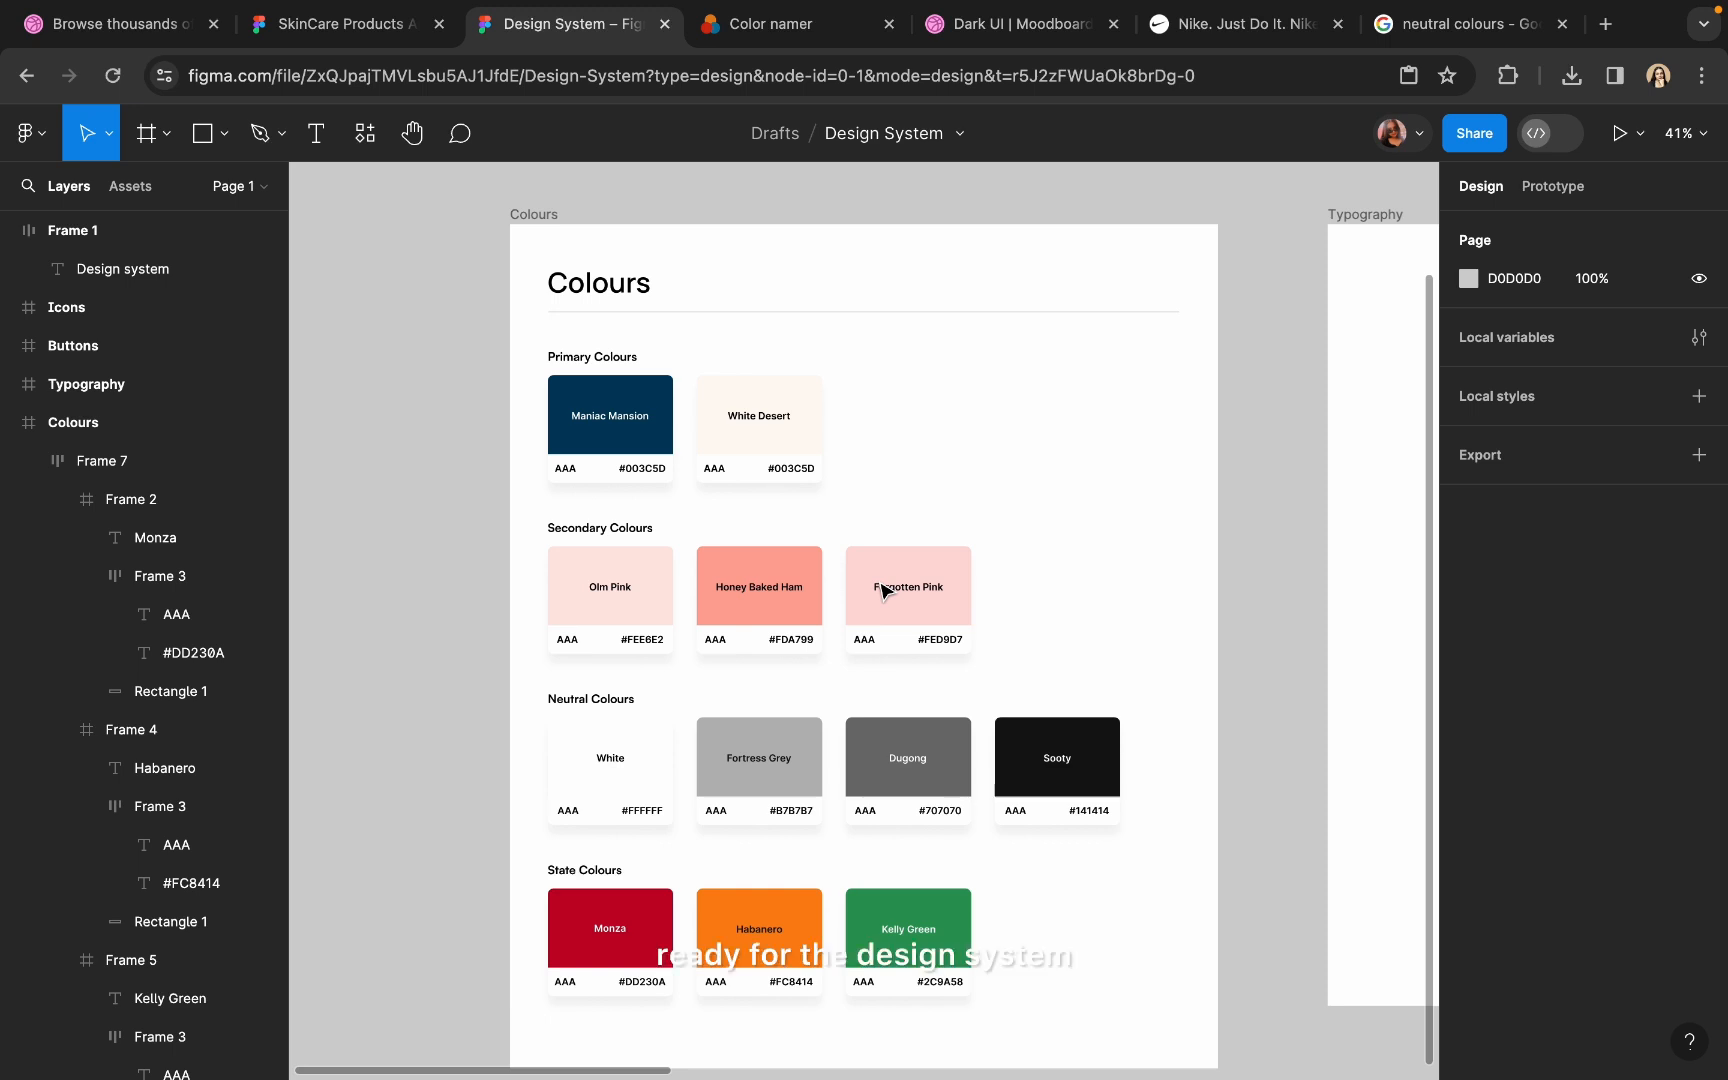
pyautogui.scroll(-2, 882, 590)
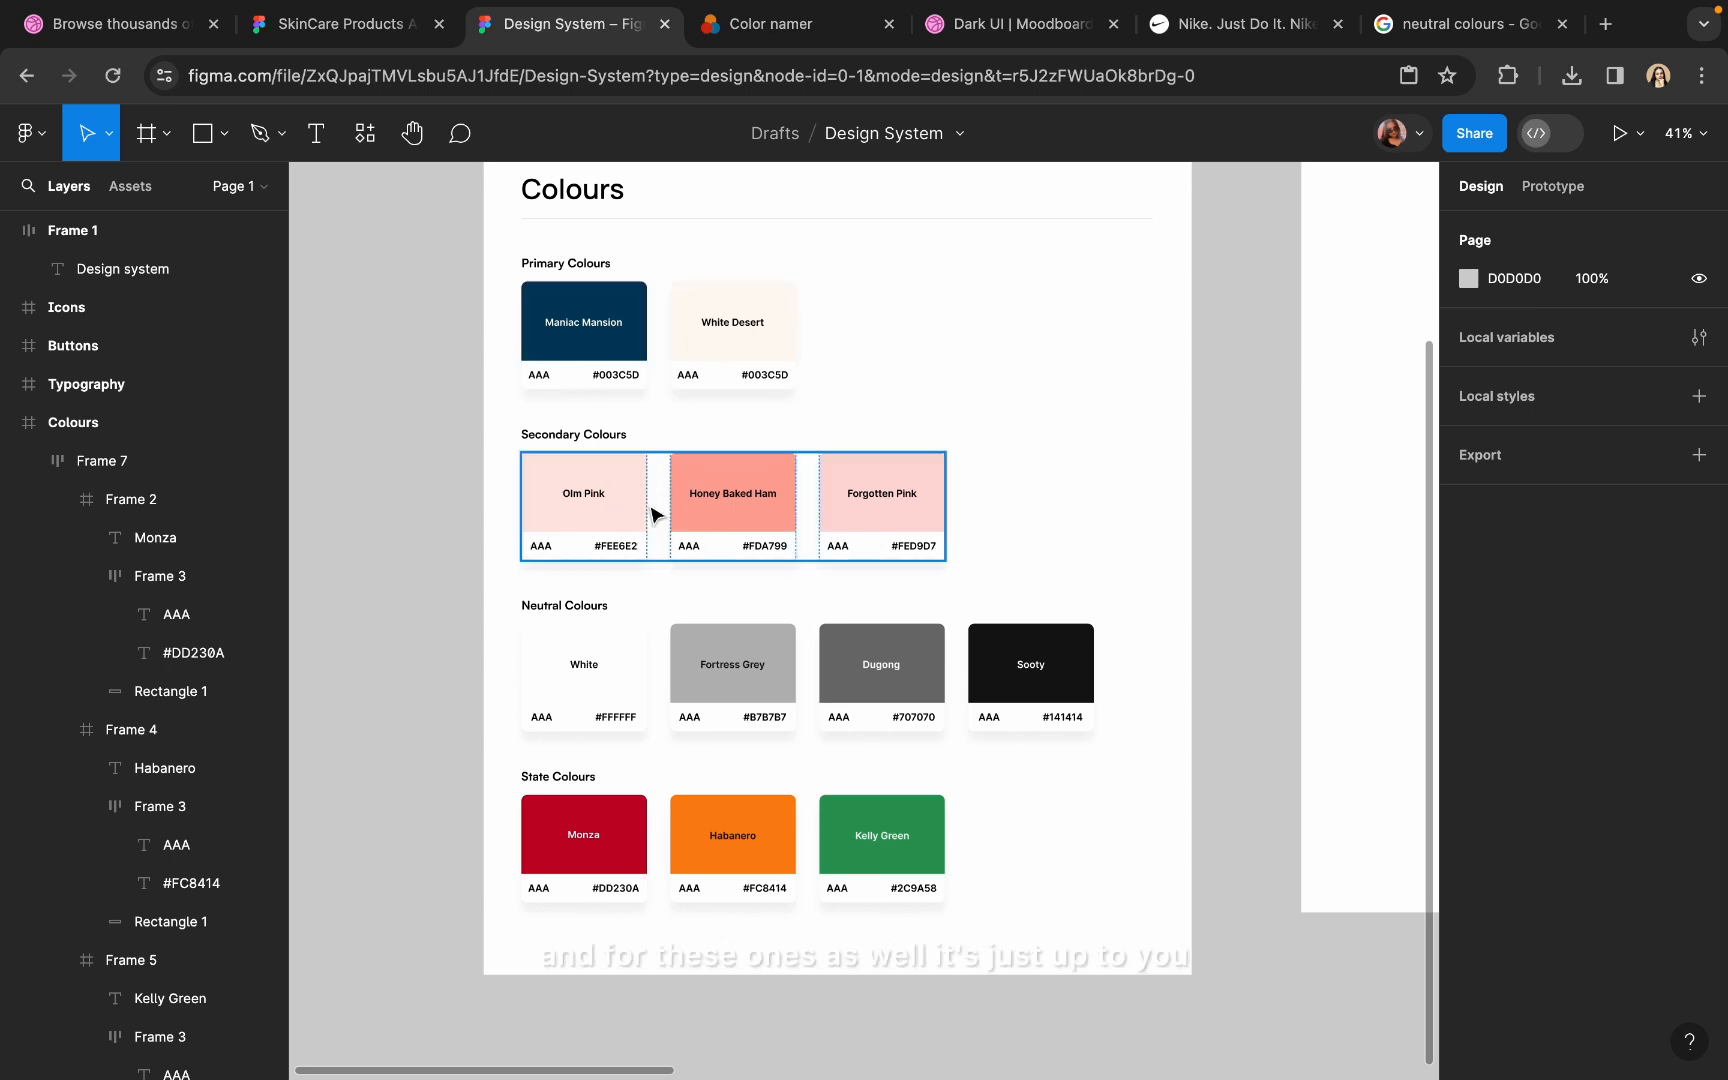
pyautogui.scroll(-5, 652, 515)
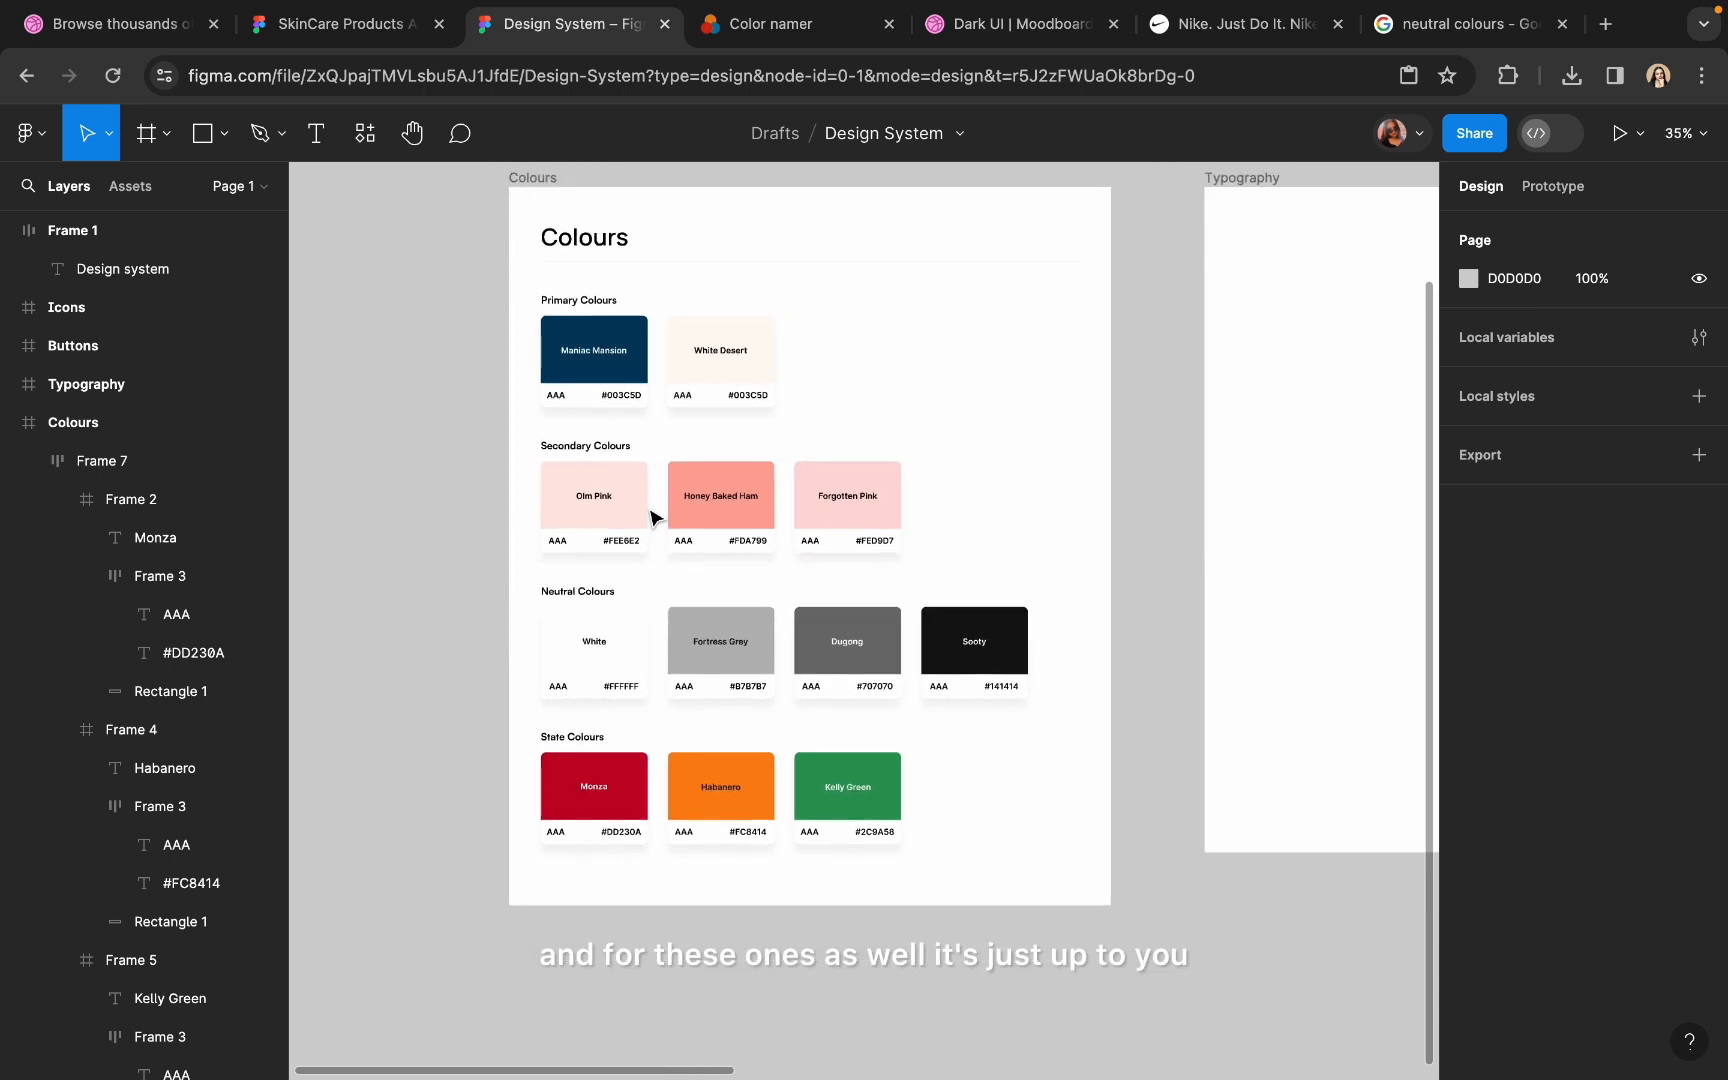
pyautogui.scroll(4, 652, 515)
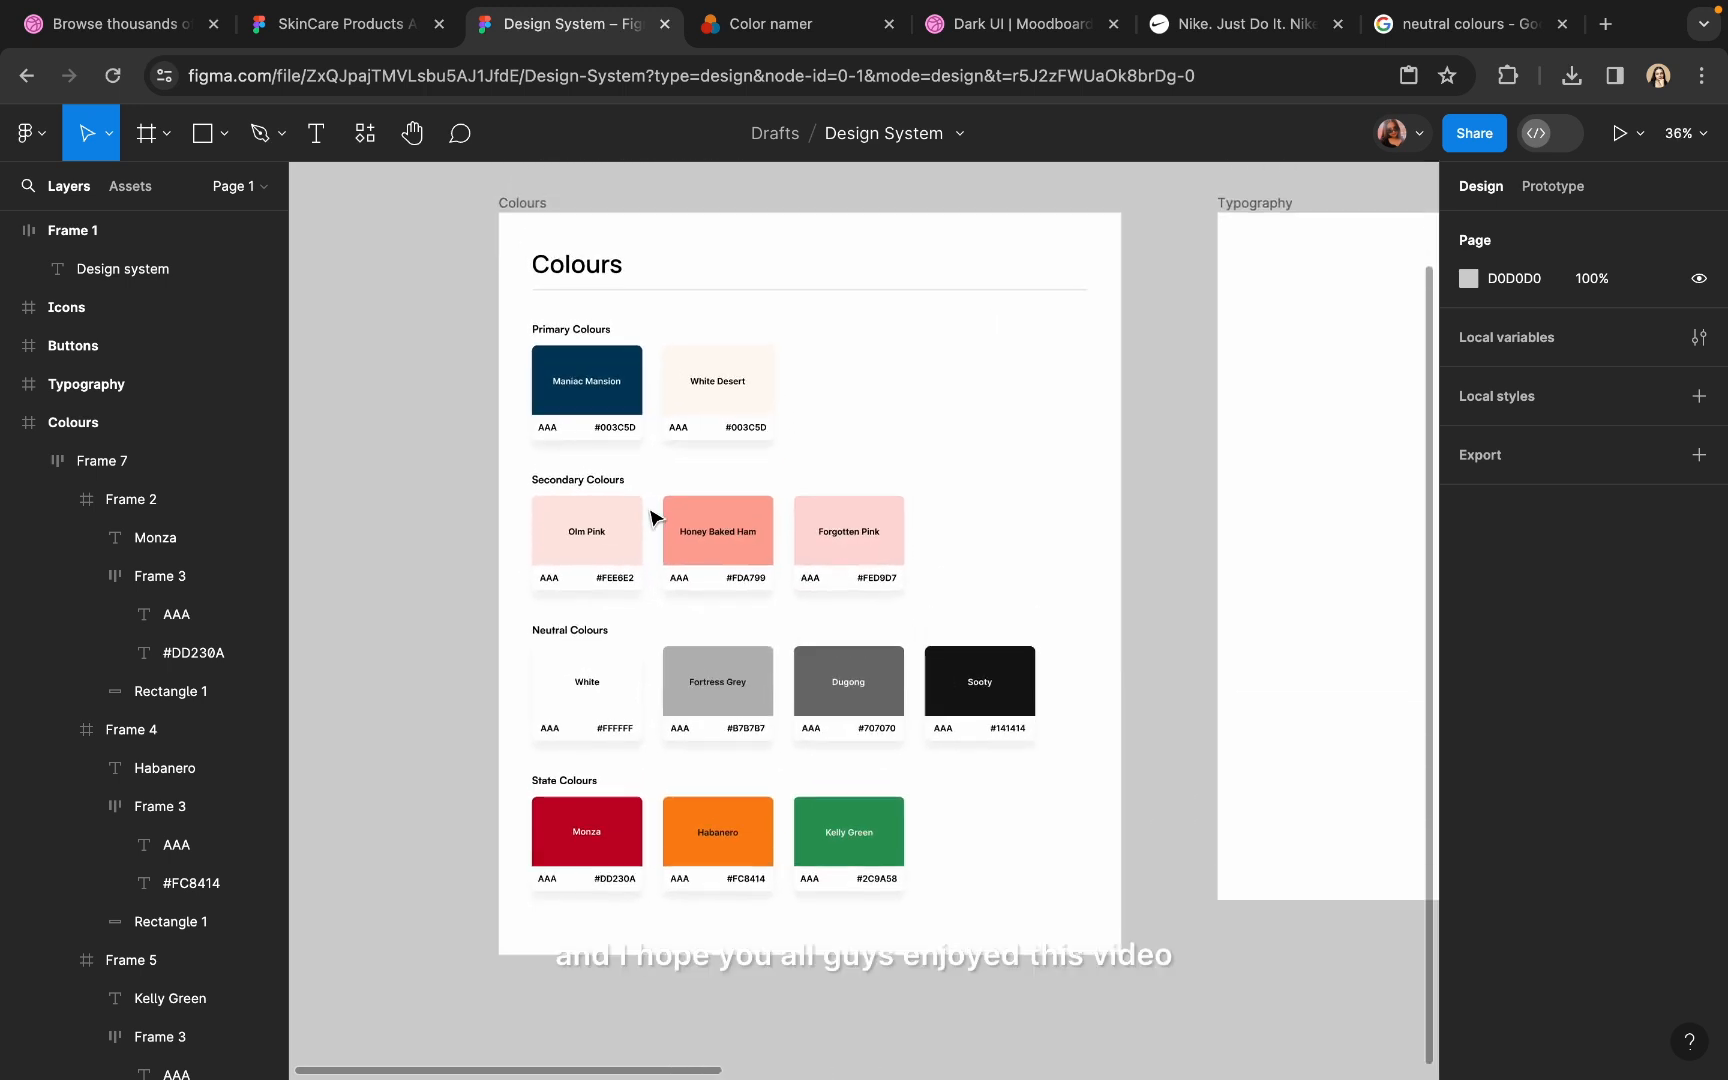